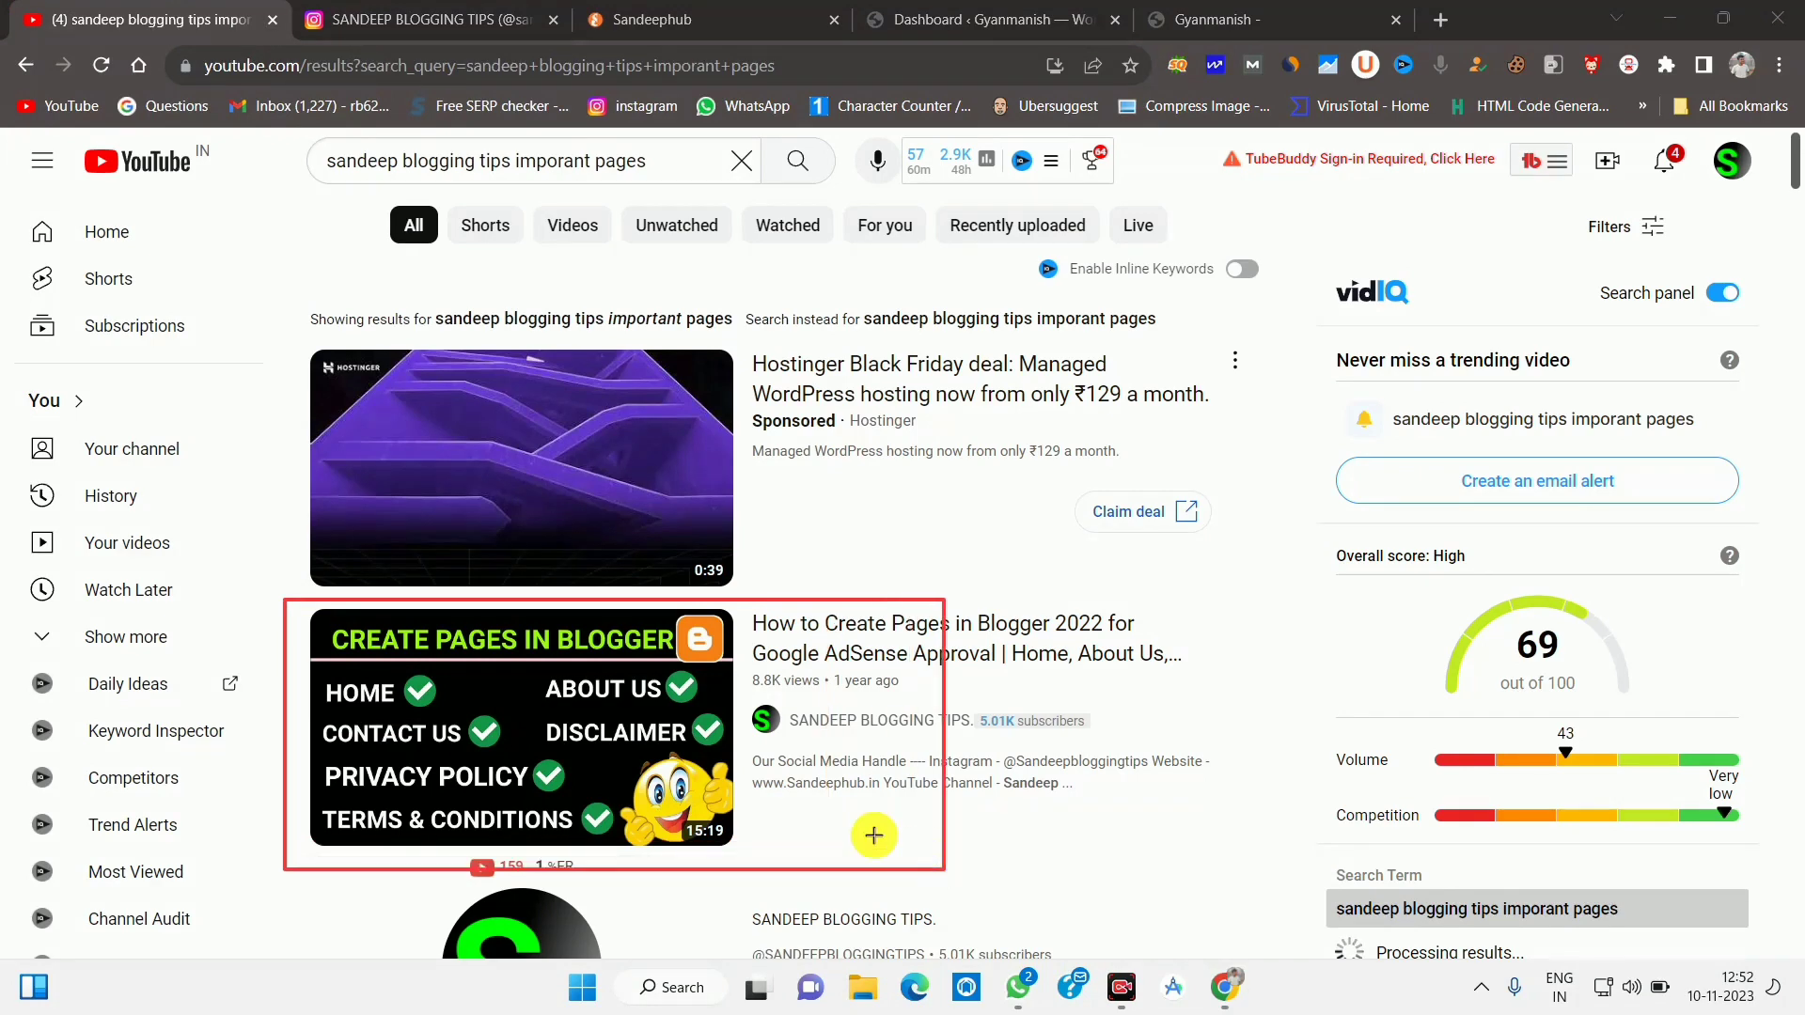
# Look over the YouTube results for the Blogger page-creation tutorial and open the SANDEEP BLOGGING TIPS channel.
pyautogui.moveTo(656, 598); pyautogui.dragTo(792, 671)
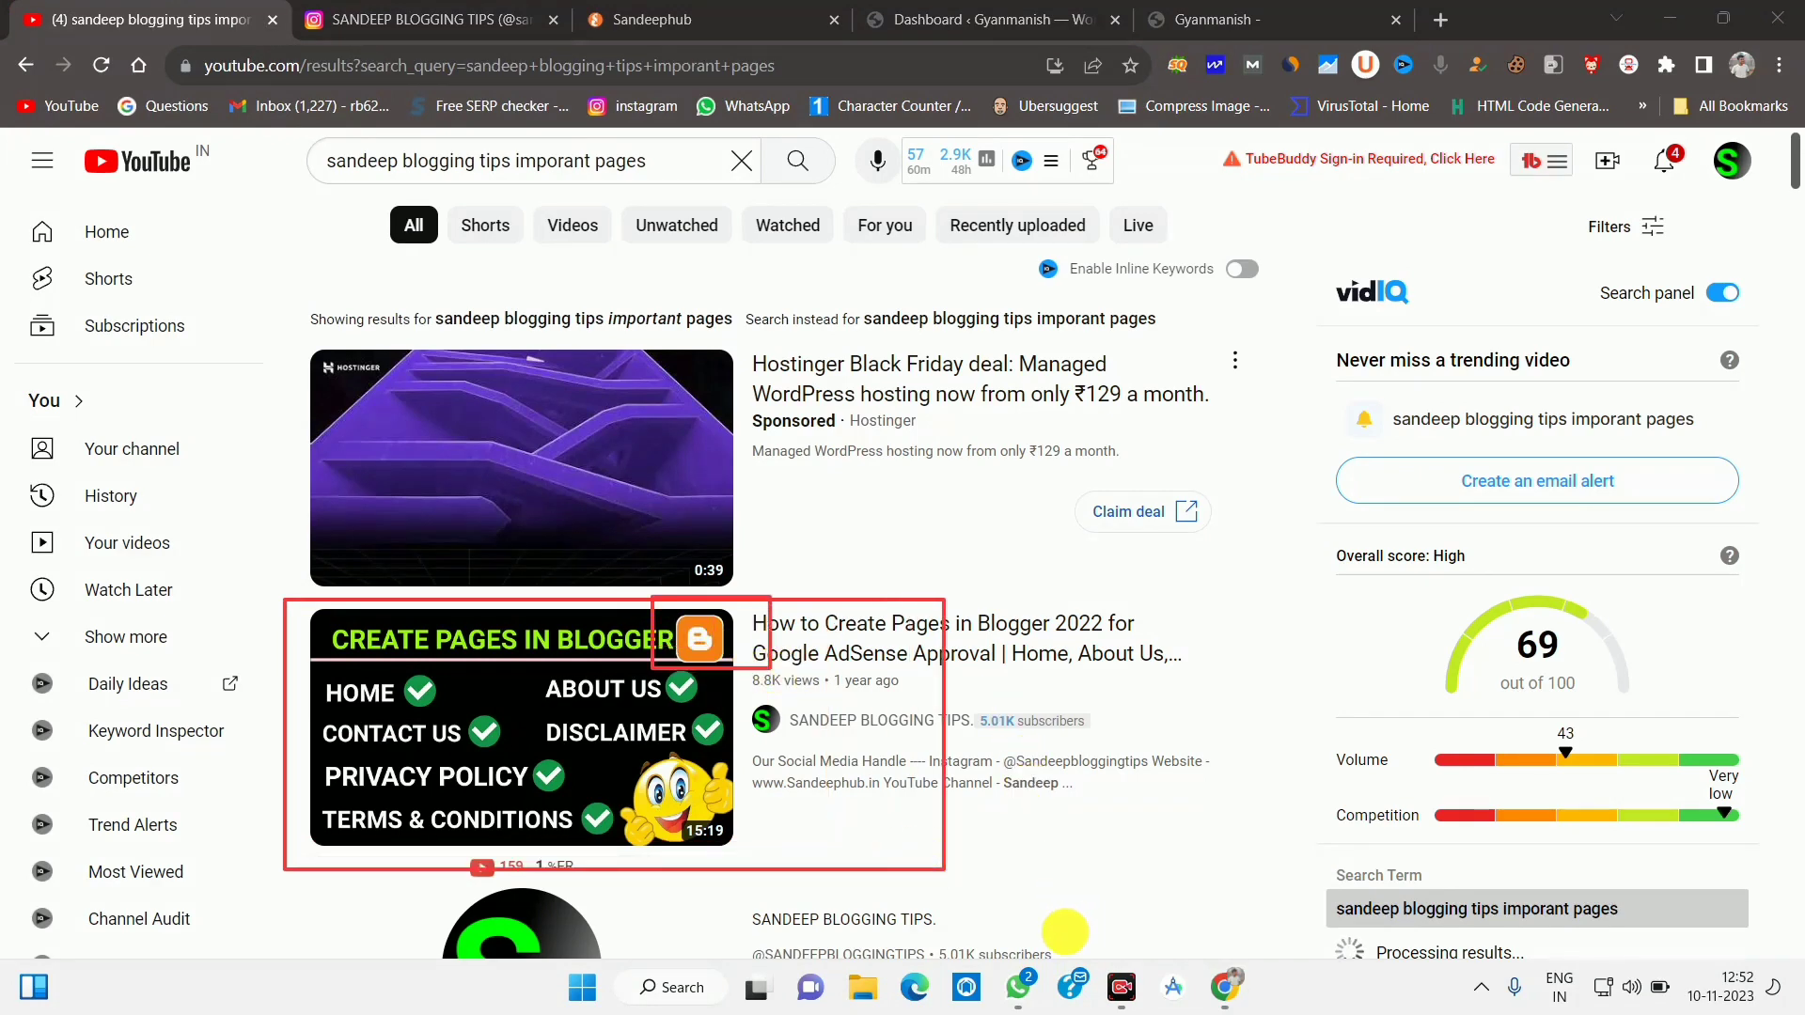
pyautogui.rightClick(1065, 932)
pyautogui.click(948, 8)
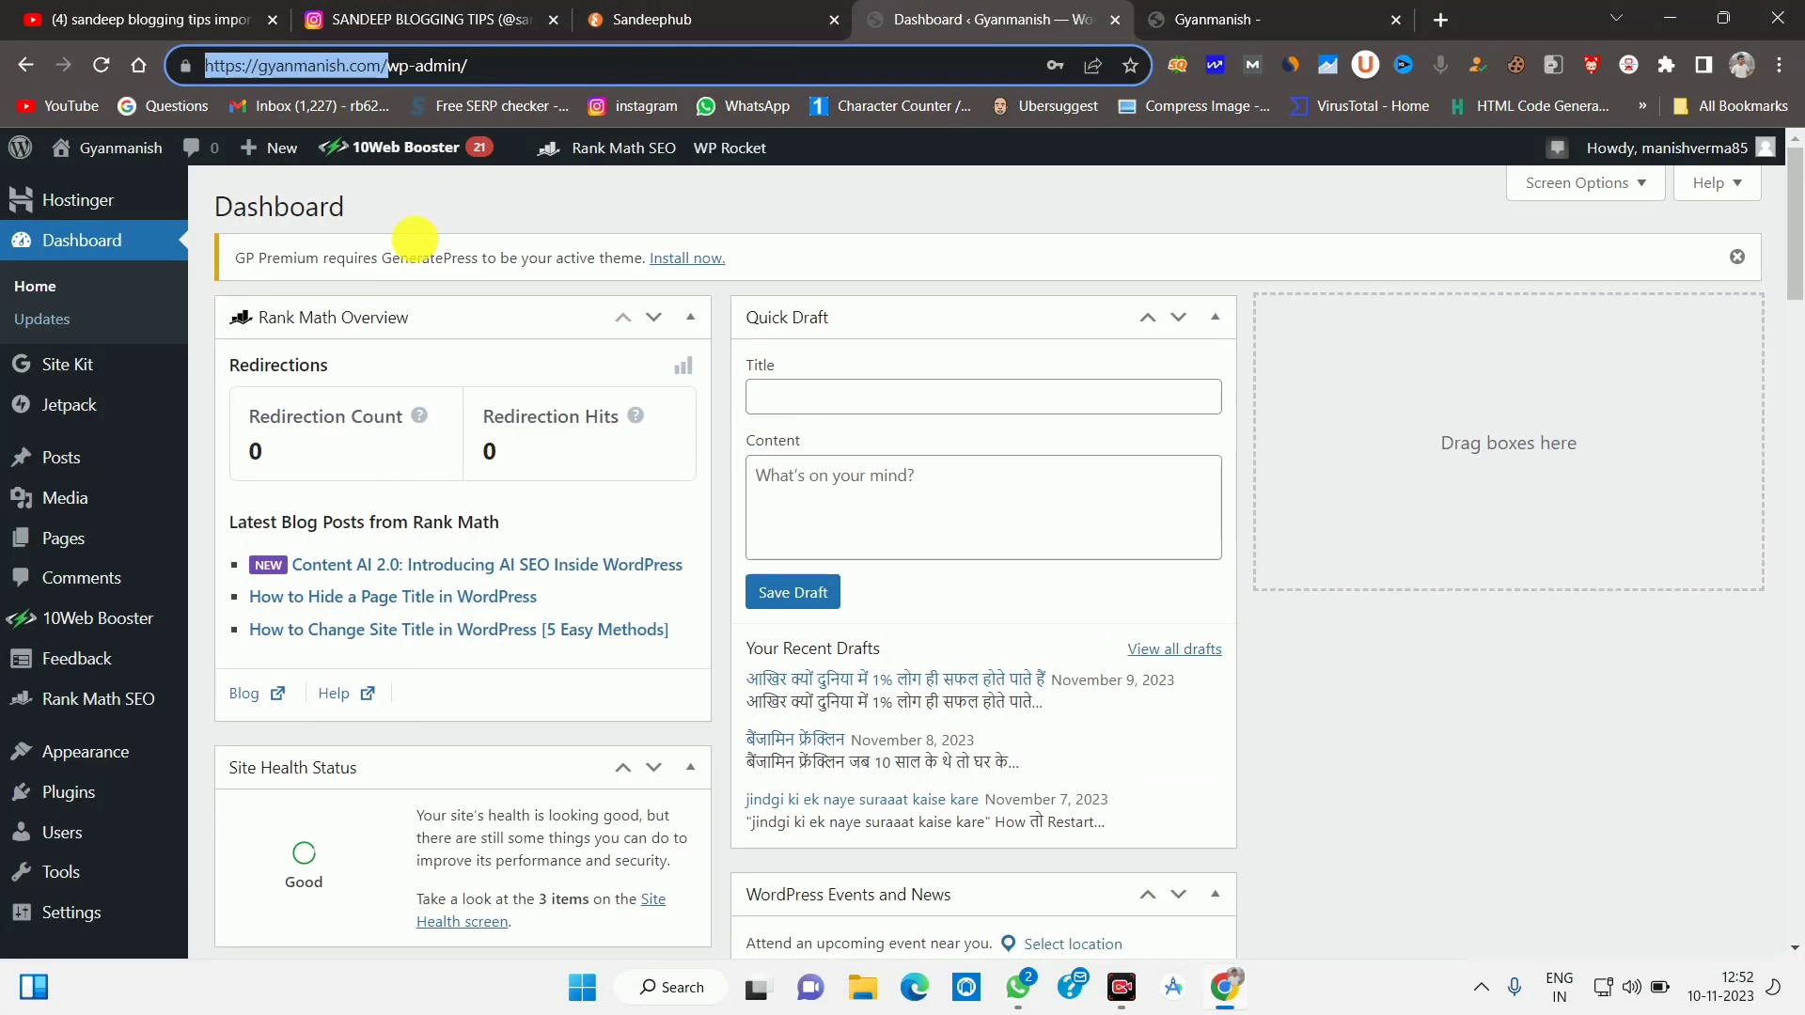
pyautogui.click(151, 18)
pyautogui.scroll(-7, 576, 604)
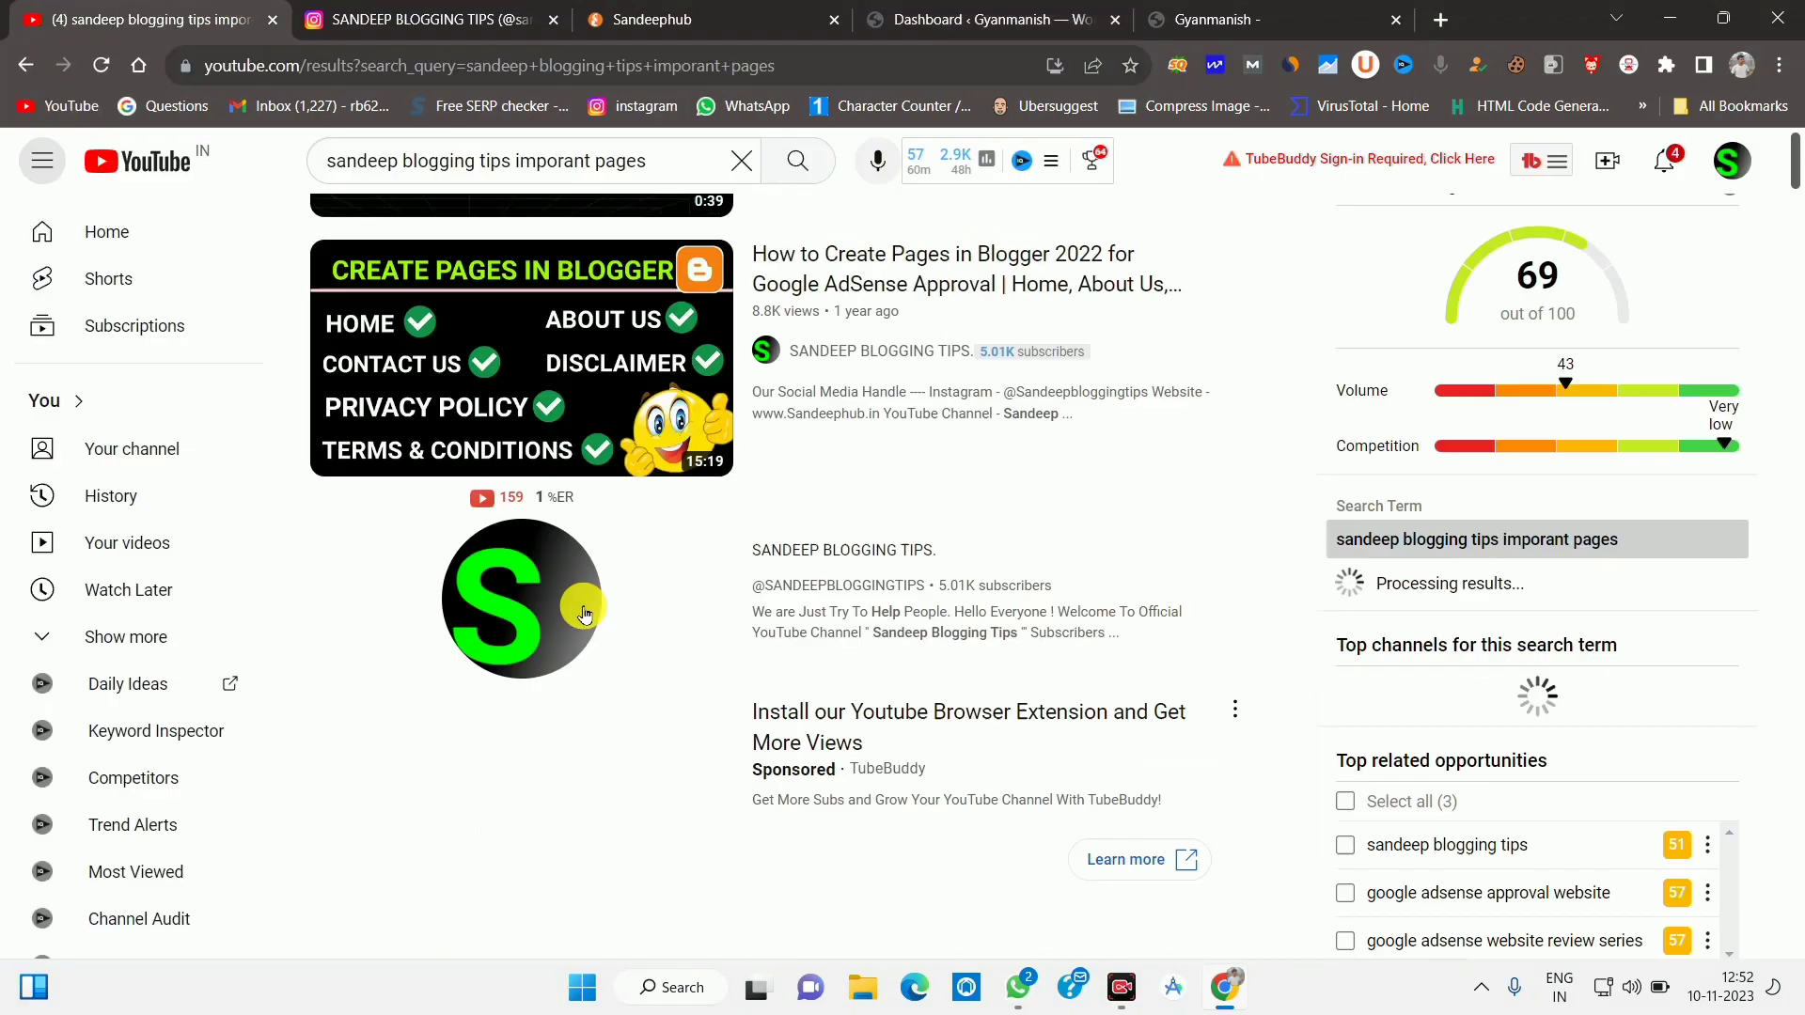
pyautogui.scroll(3, 499, 512)
pyautogui.click(530, 550)
# Examine the Gyanmanish WordPress dashboard and the site's homepage, including its address, menu and lower sections.
pyautogui.click(983, 13)
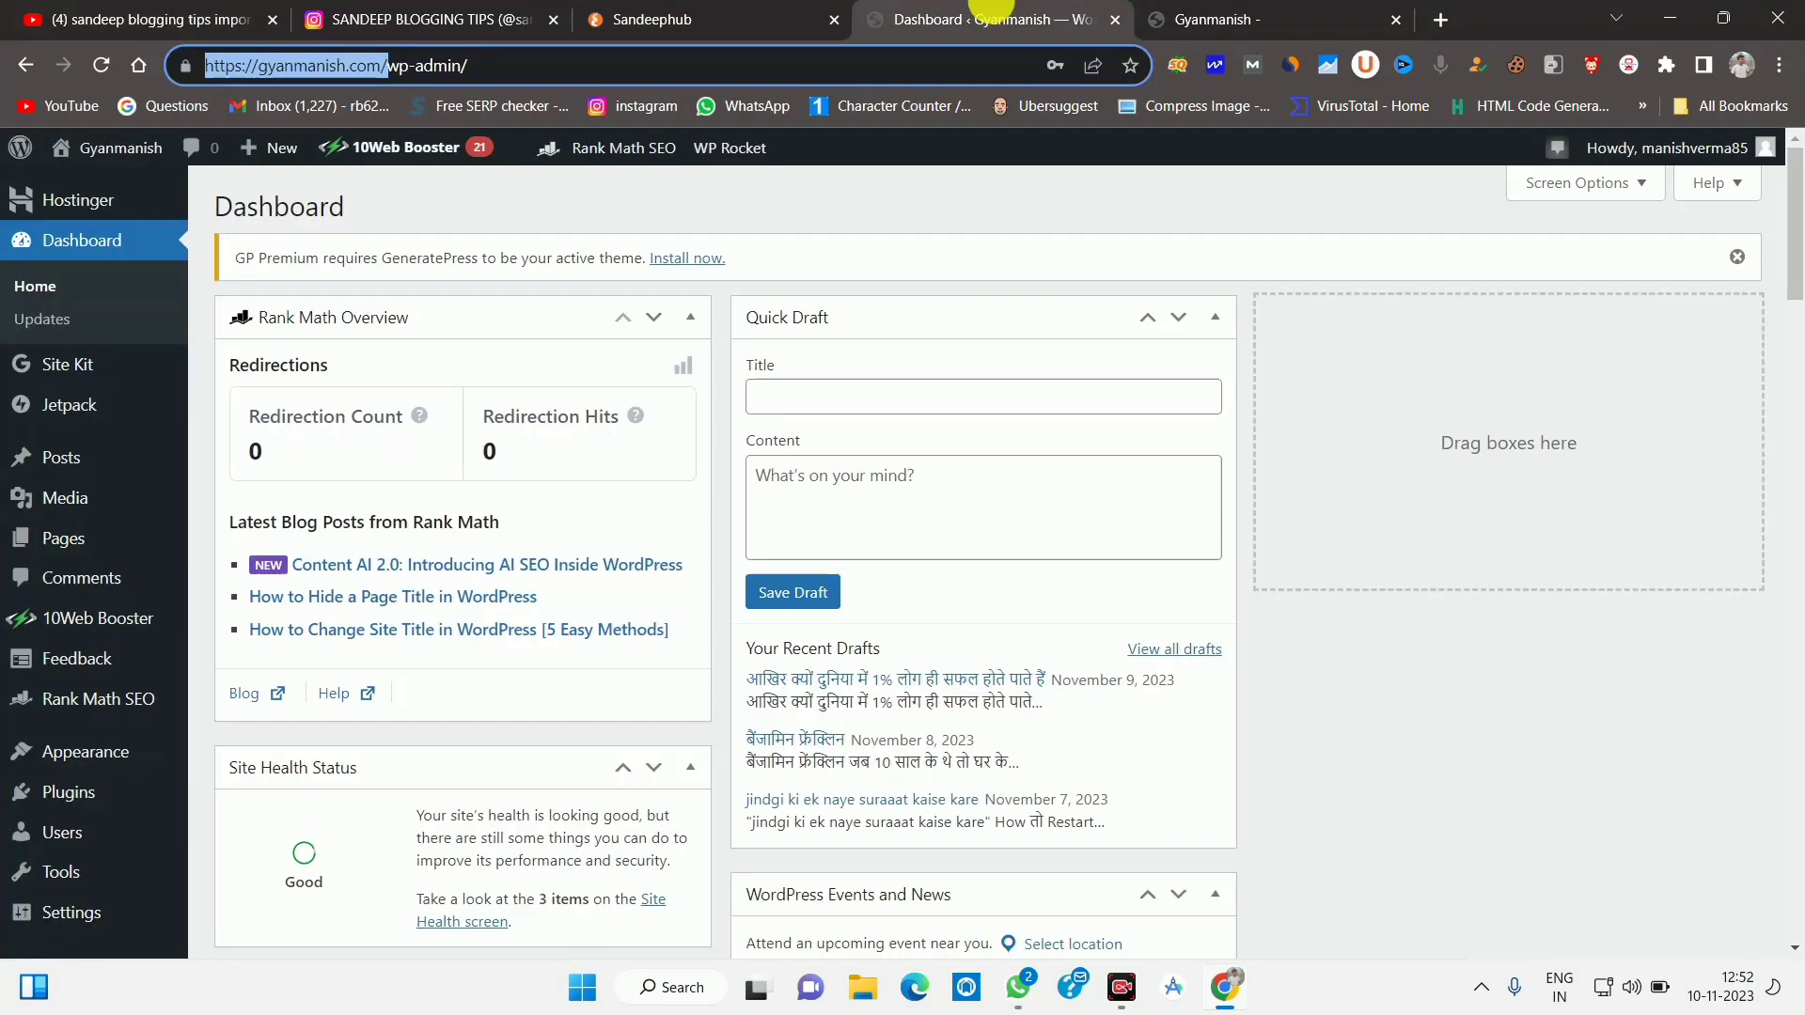
pyautogui.click(1224, 14)
pyautogui.click(1034, 8)
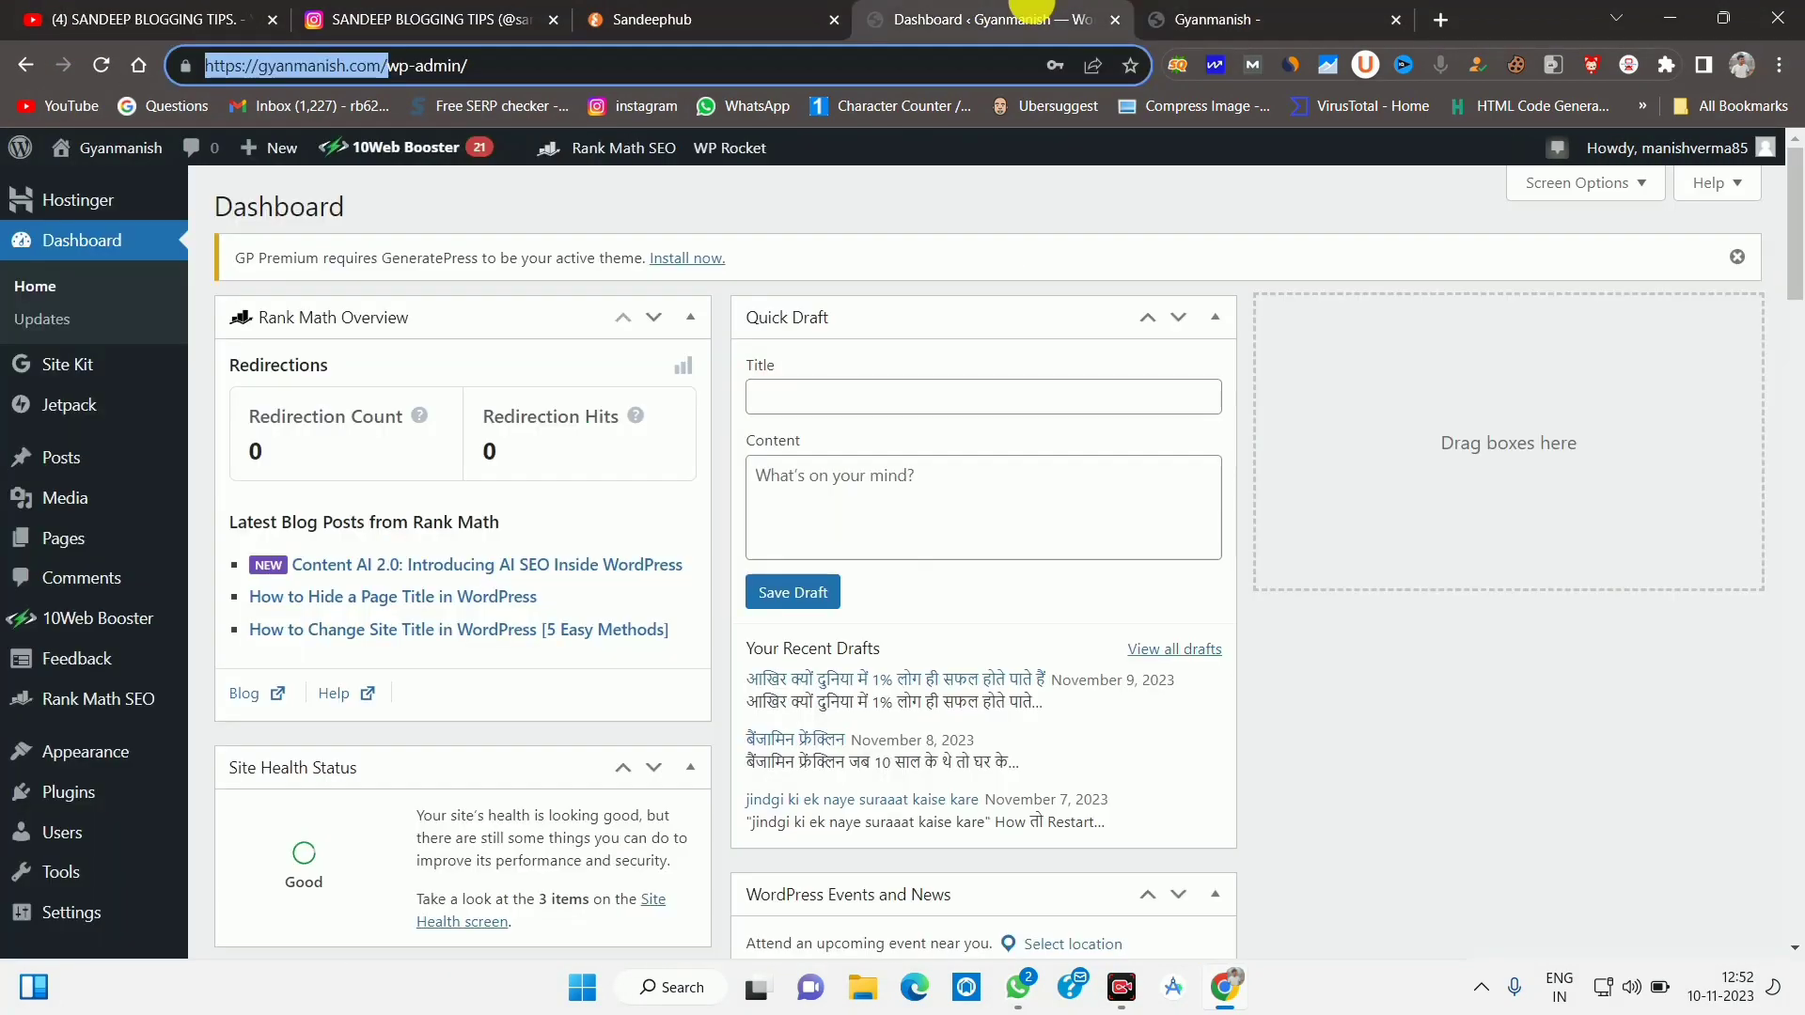
pyautogui.scroll(-5, 742, 808)
pyautogui.scroll(5, 724, 705)
pyautogui.click(1213, 19)
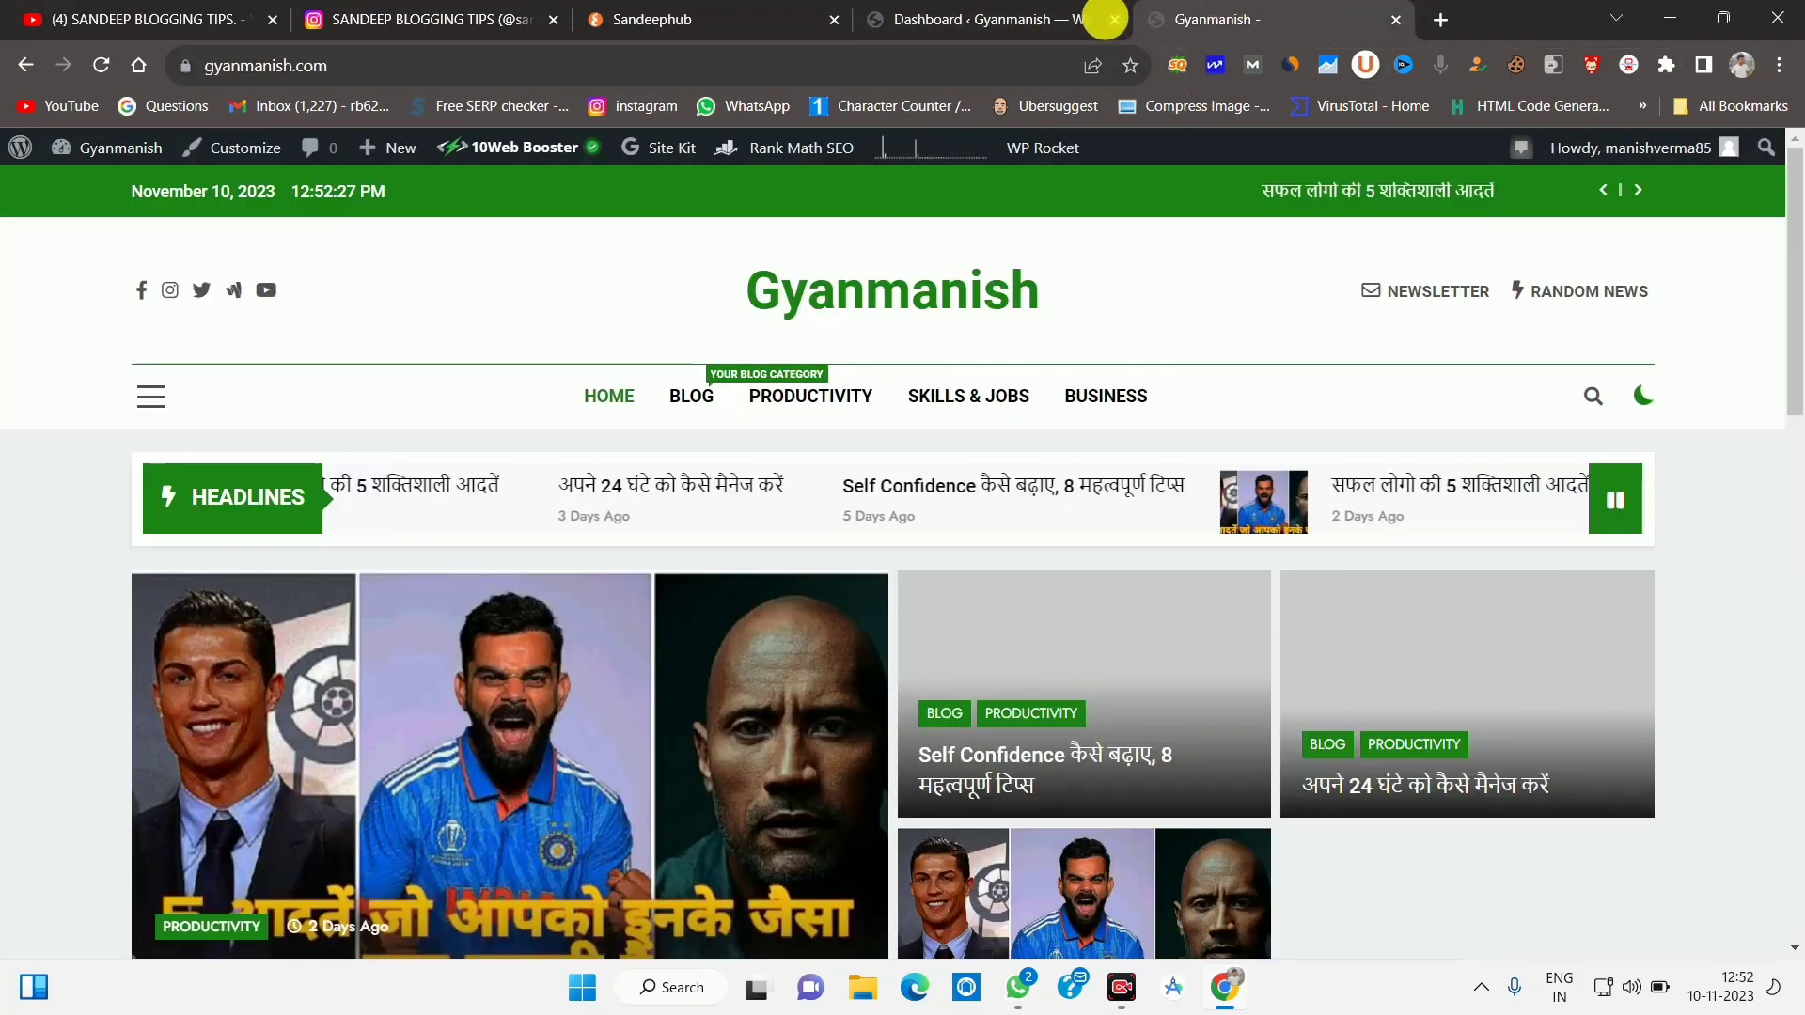
pyautogui.scroll(-3, 894, 594)
pyautogui.scroll(3, 894, 594)
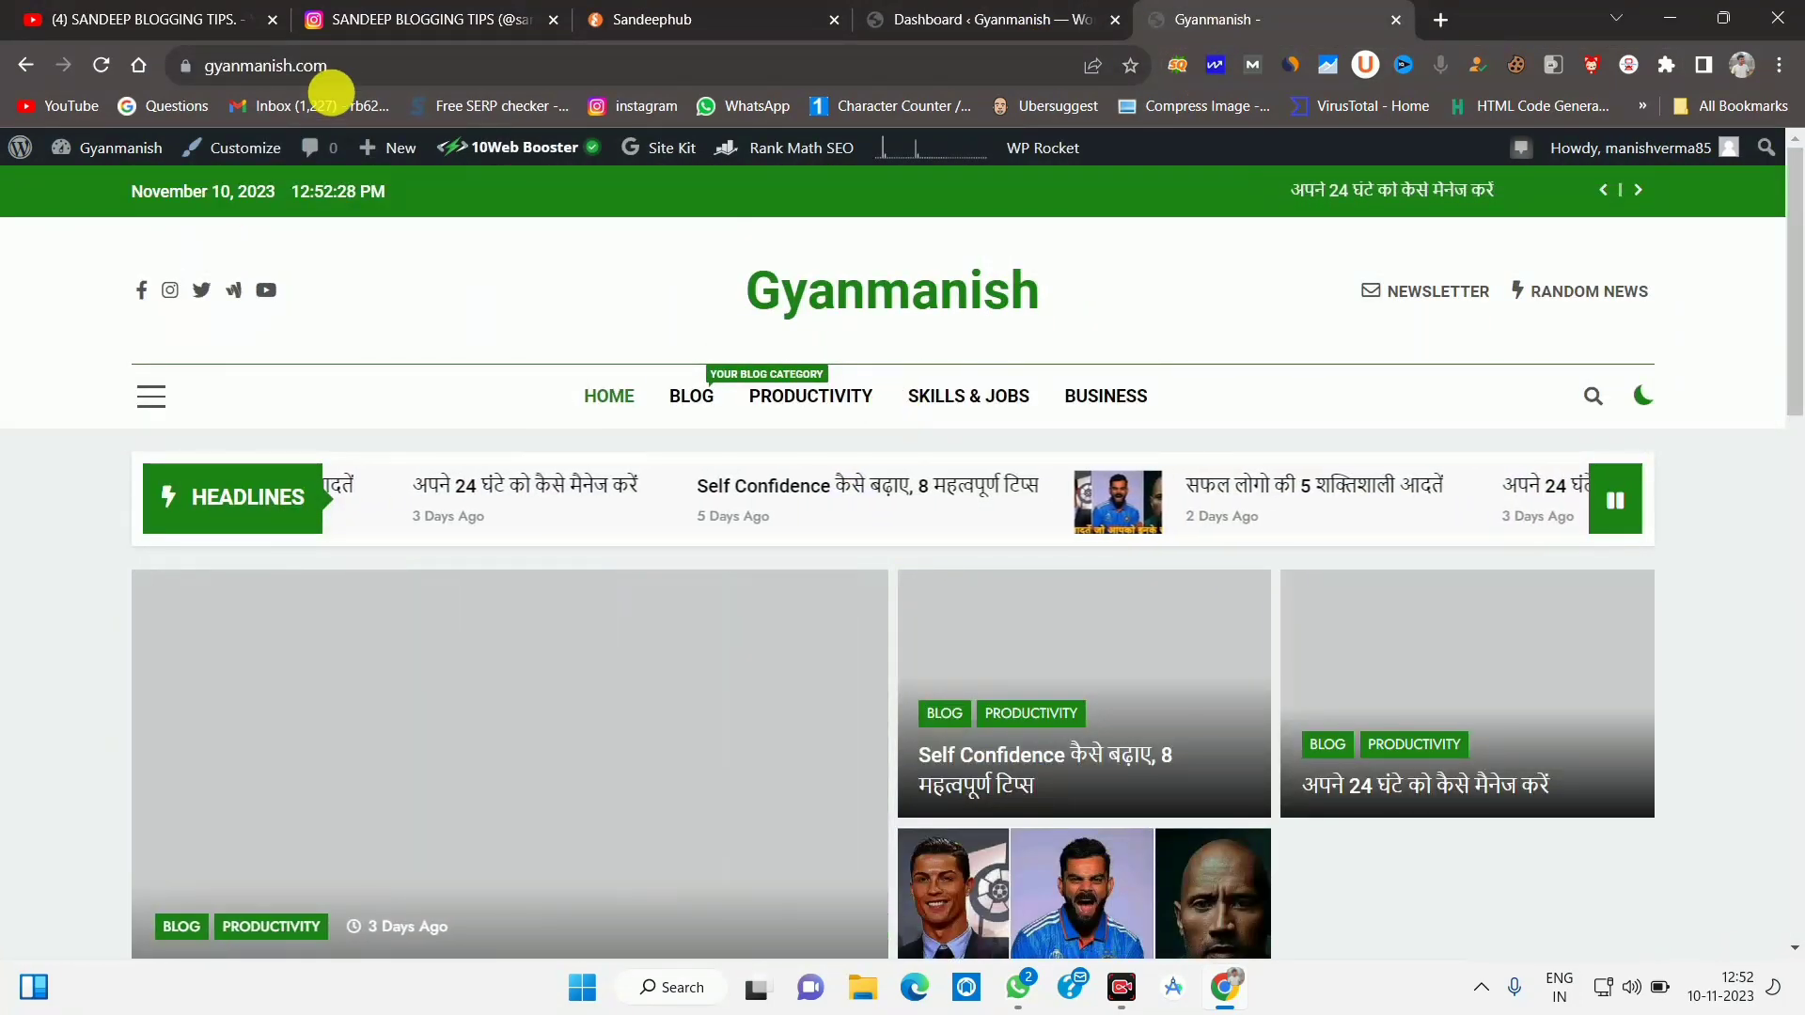
pyautogui.click(286, 66)
pyautogui.moveTo(287, 65); pyautogui.dragTo(705, 242)
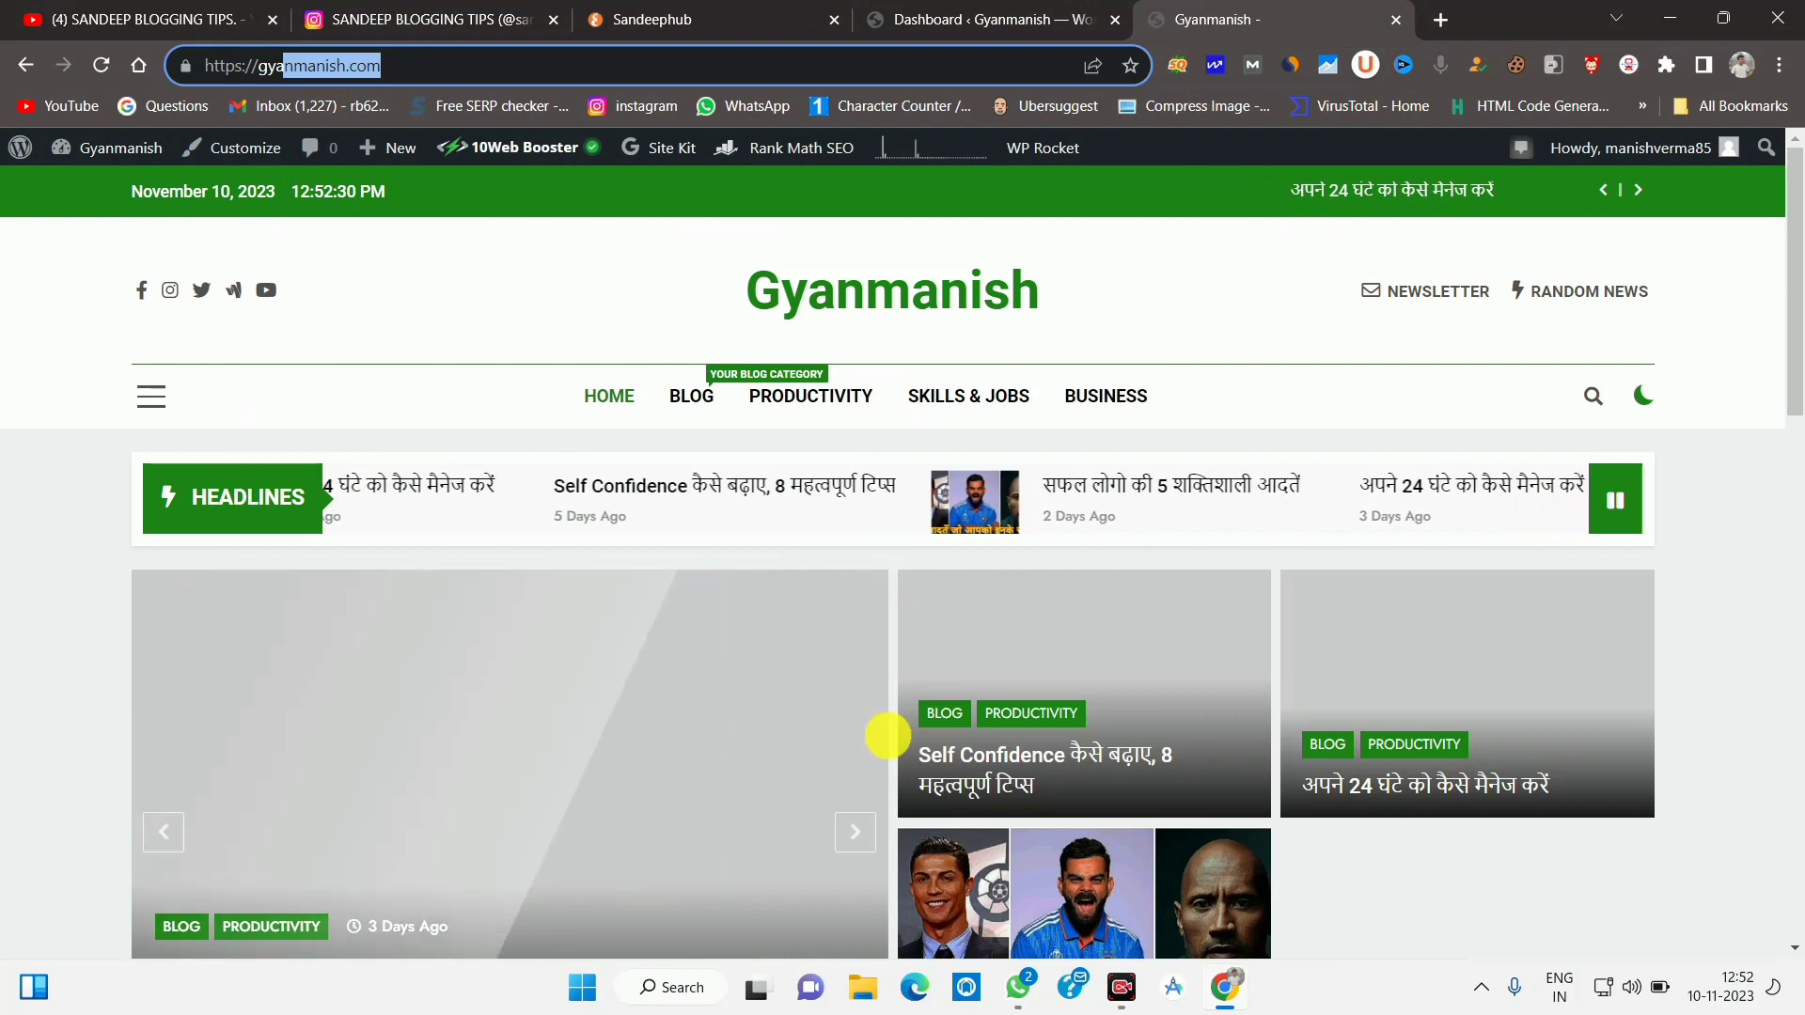
pyautogui.scroll(-15, 705, 748)
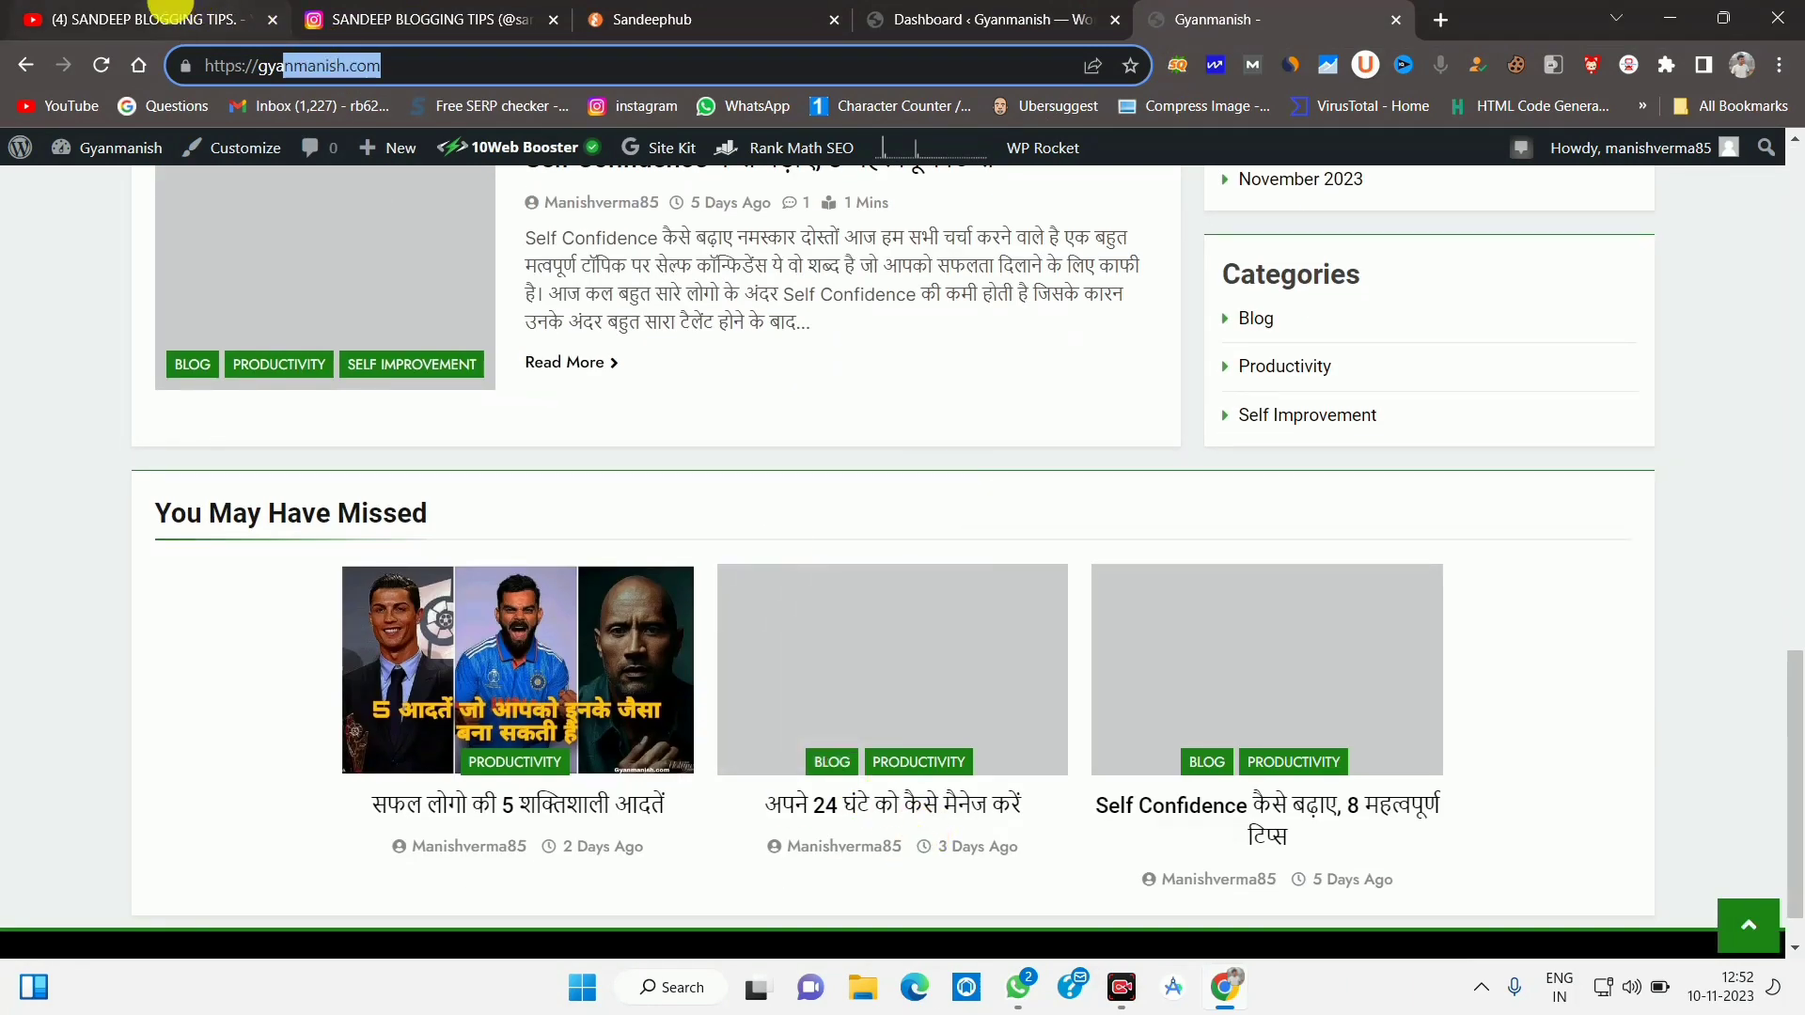
pyautogui.click(188, 19)
pyautogui.click(1010, 19)
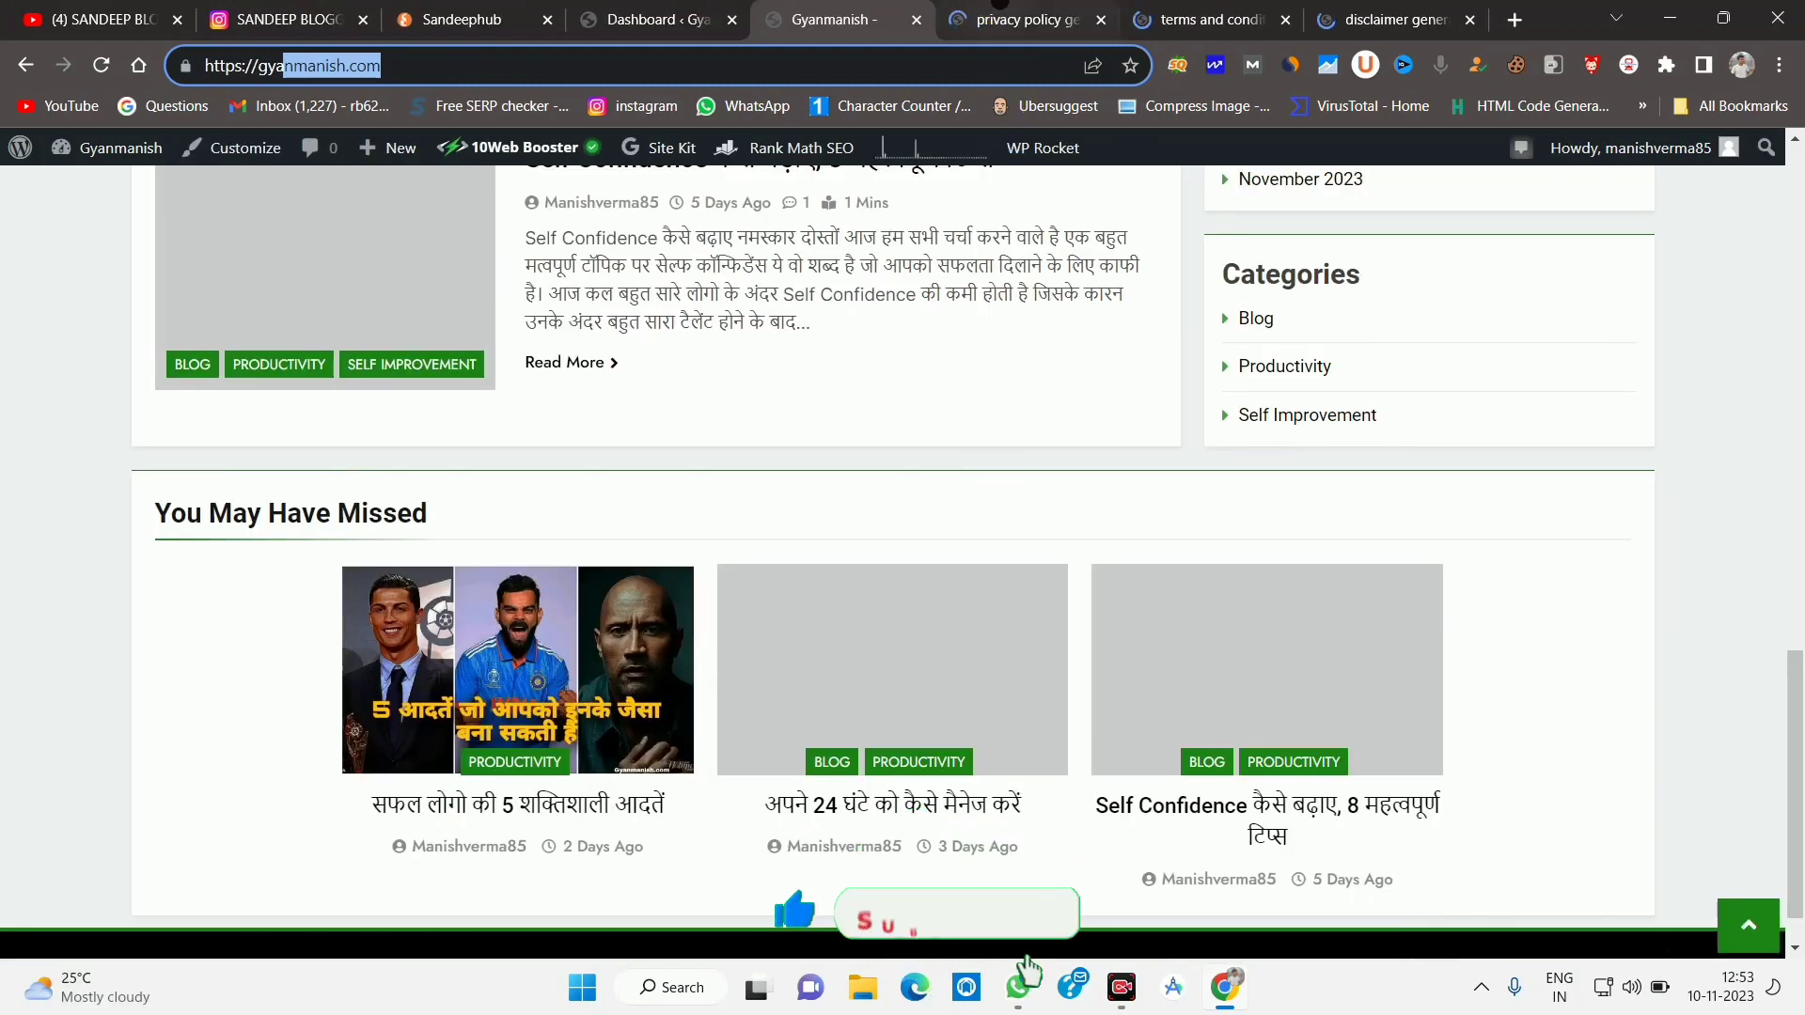
# Open privacypolicygenerator.info from the Google results for "privacy policy generator".
pyautogui.click(1023, 19)
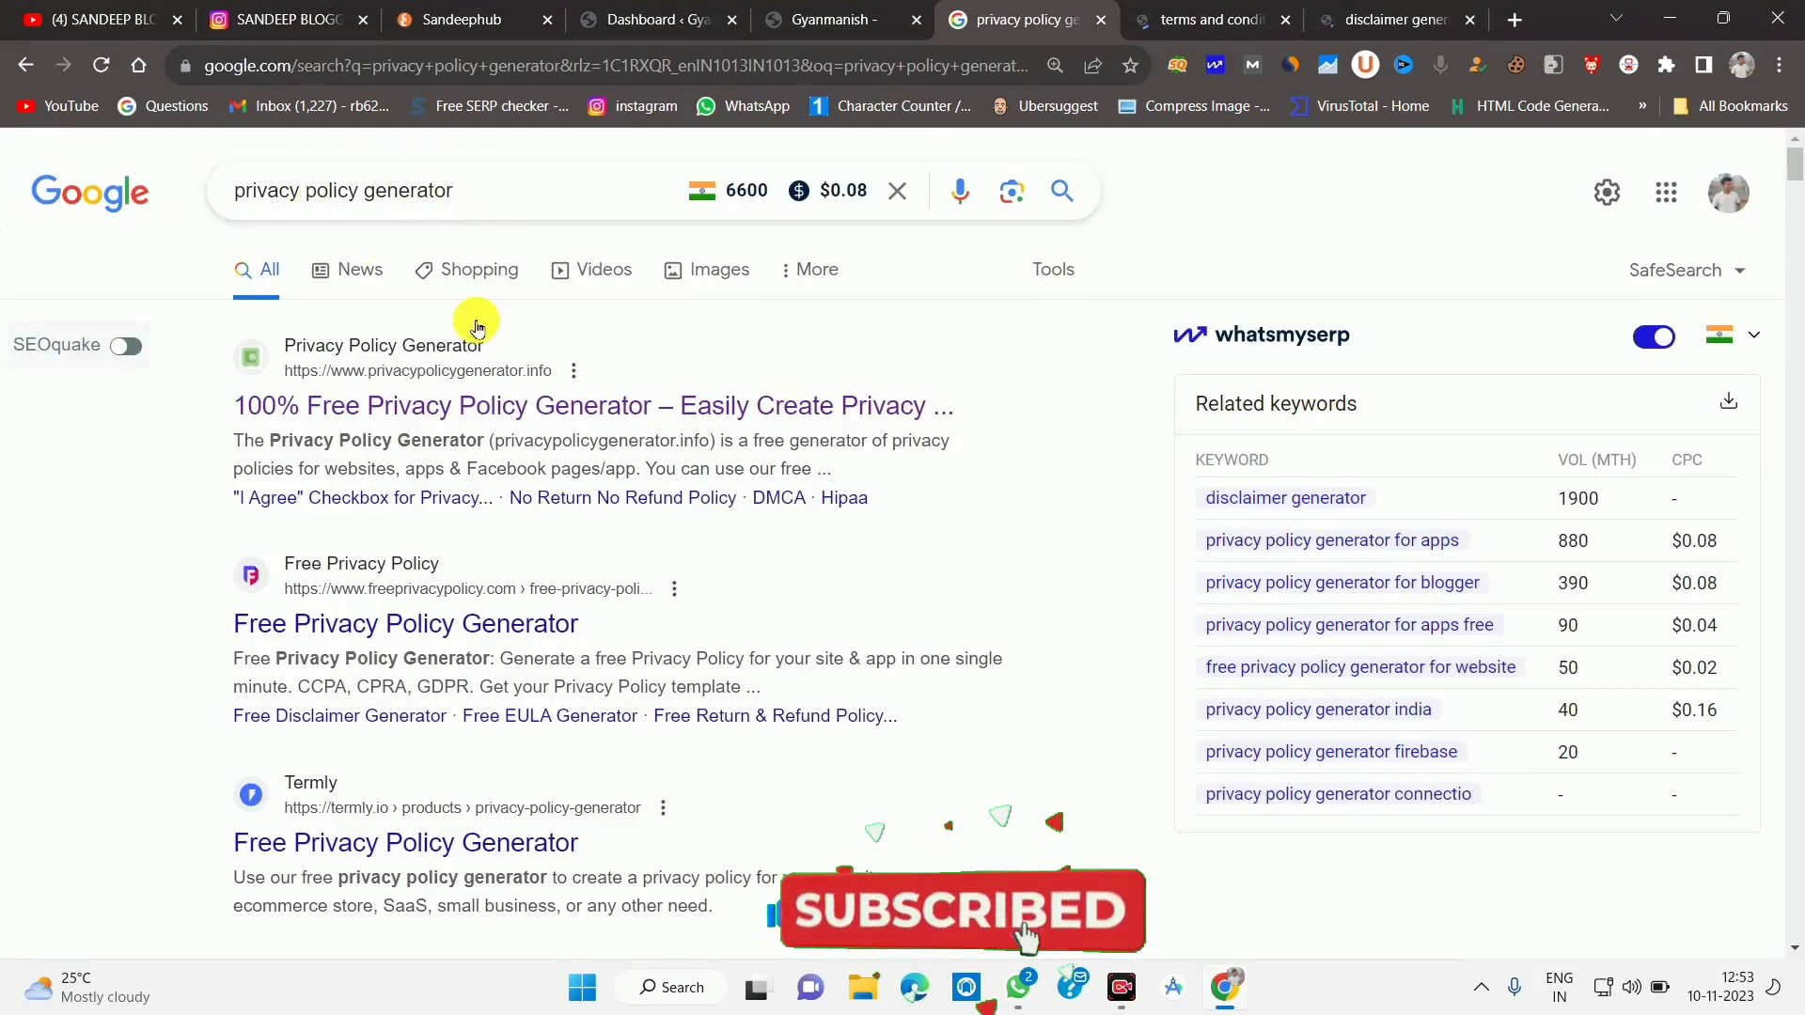
pyautogui.moveTo(458, 194); pyautogui.dragTo(301, 190)
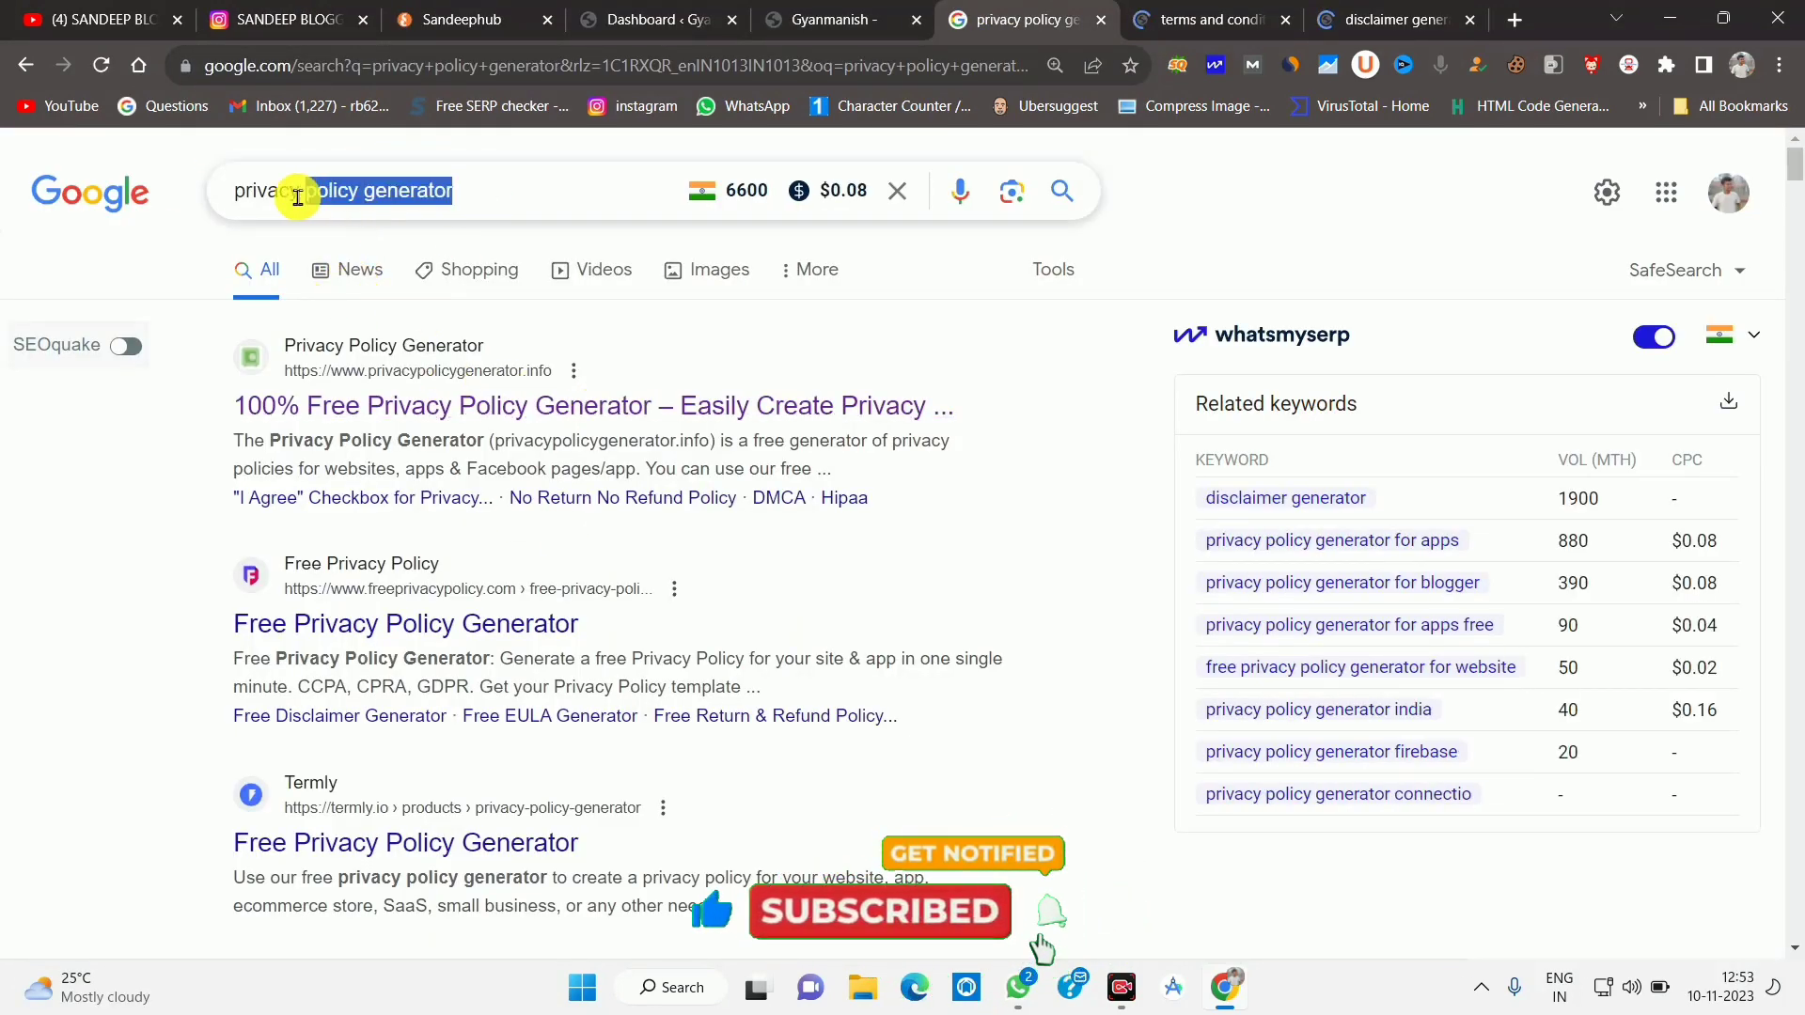
pyautogui.click(70, 562)
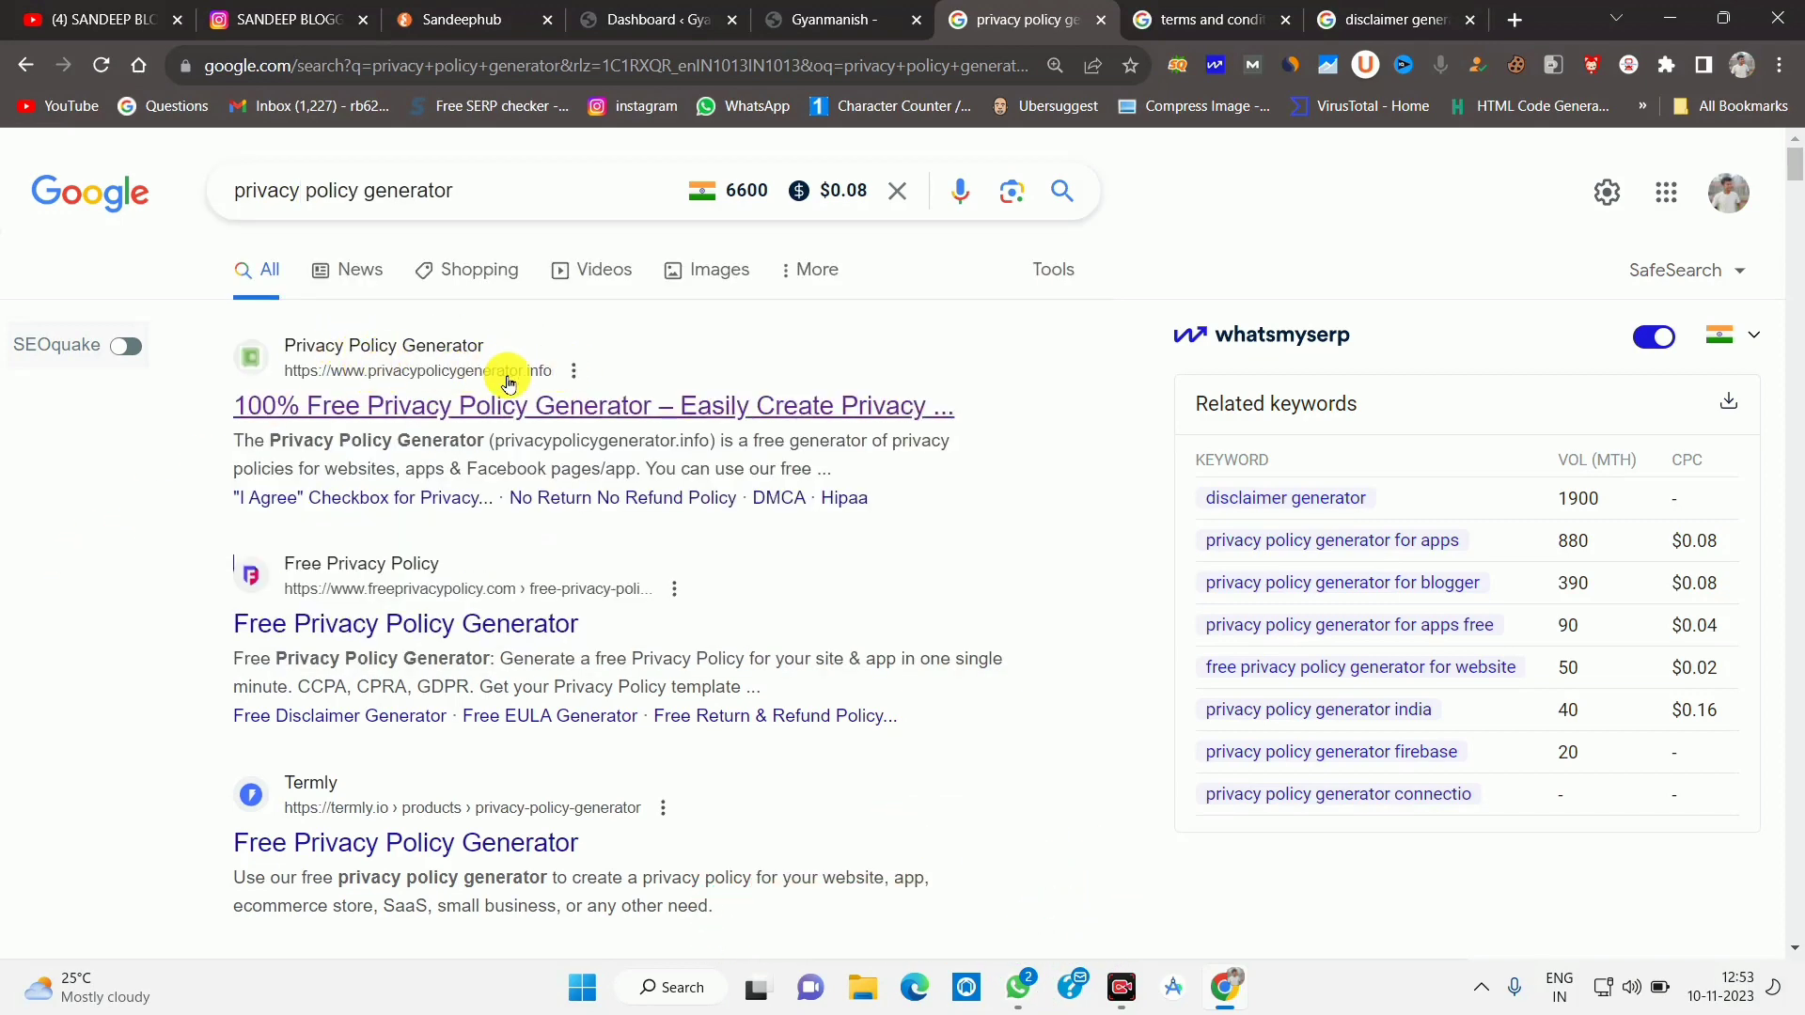
pyautogui.click(447, 9)
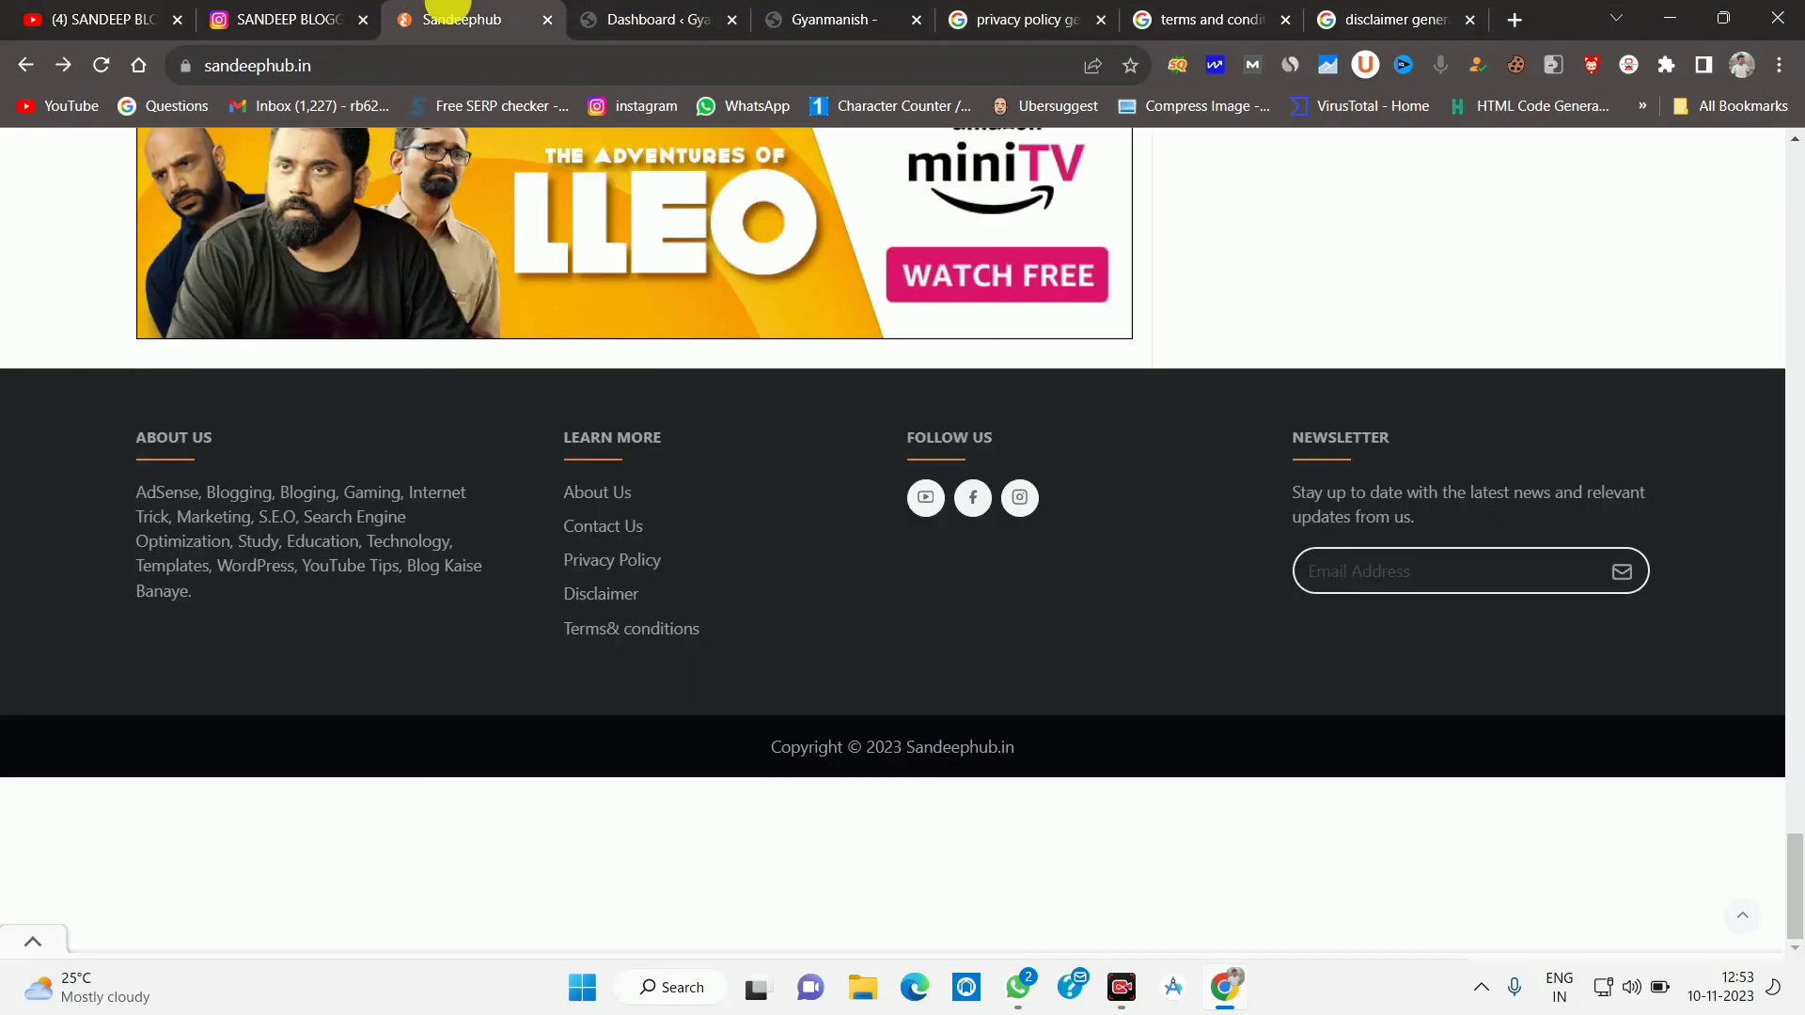
pyautogui.scroll(10, 723, 453)
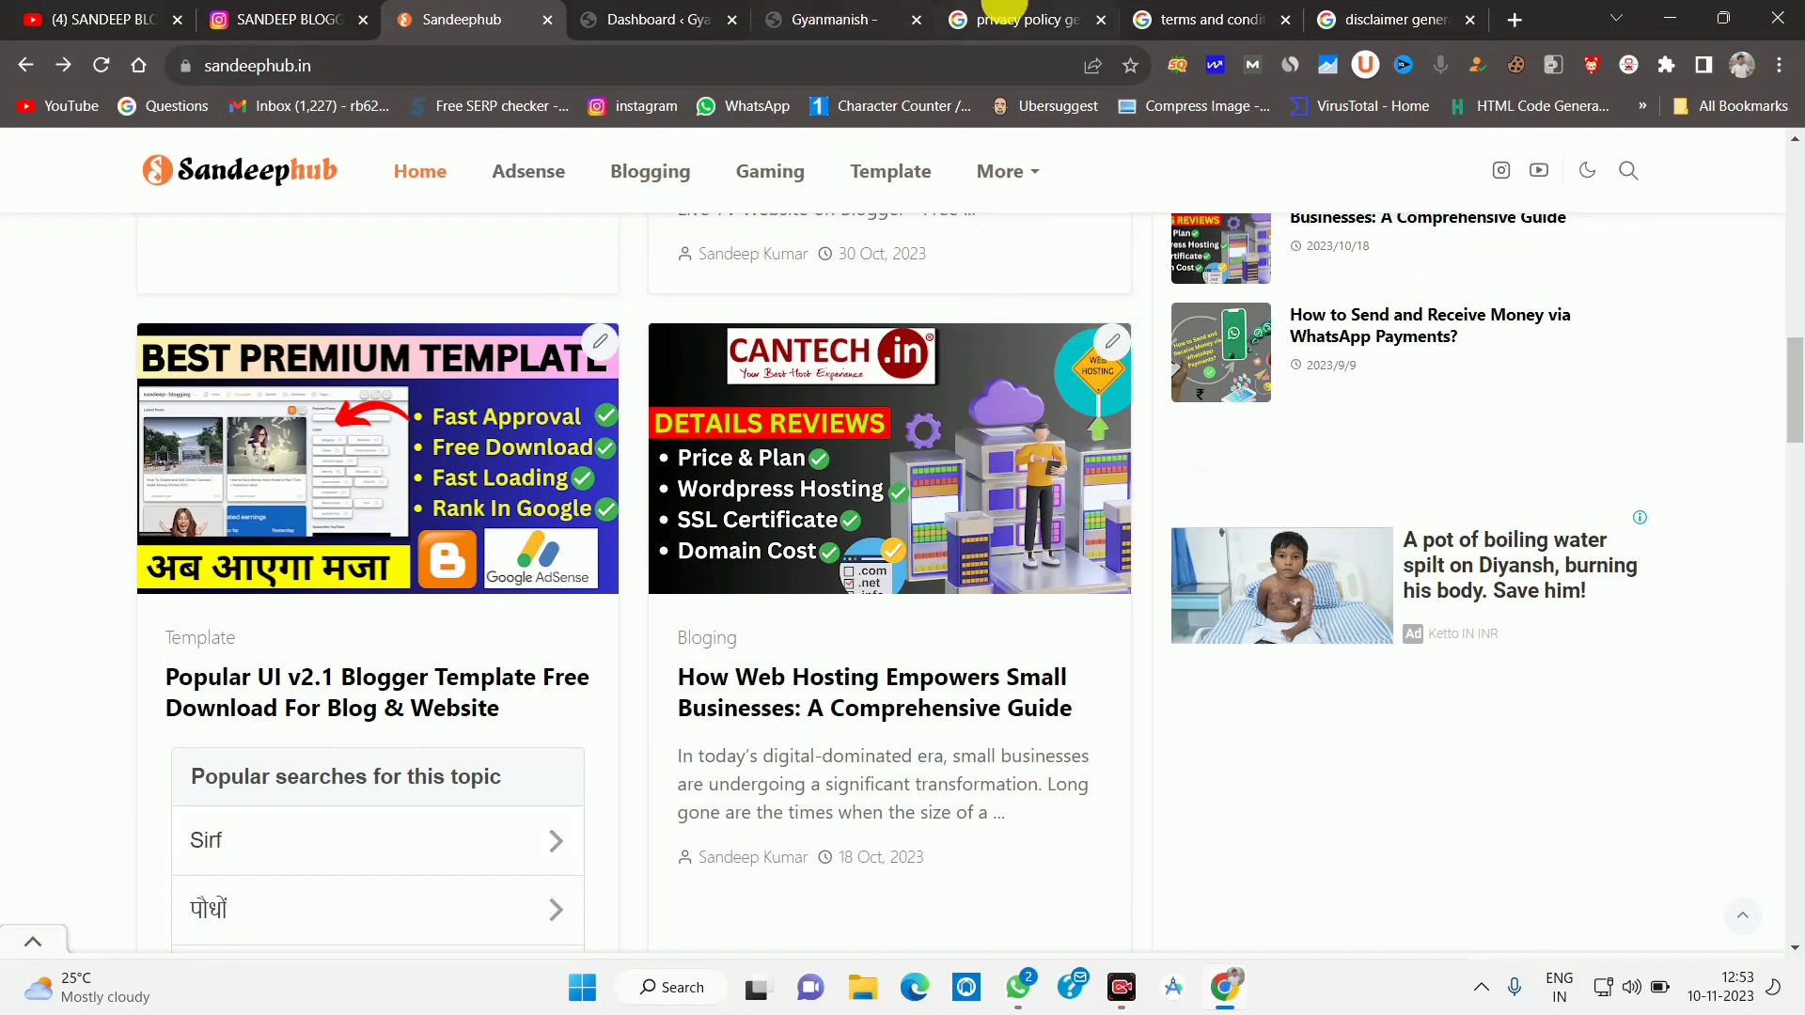
pyautogui.click(1011, 19)
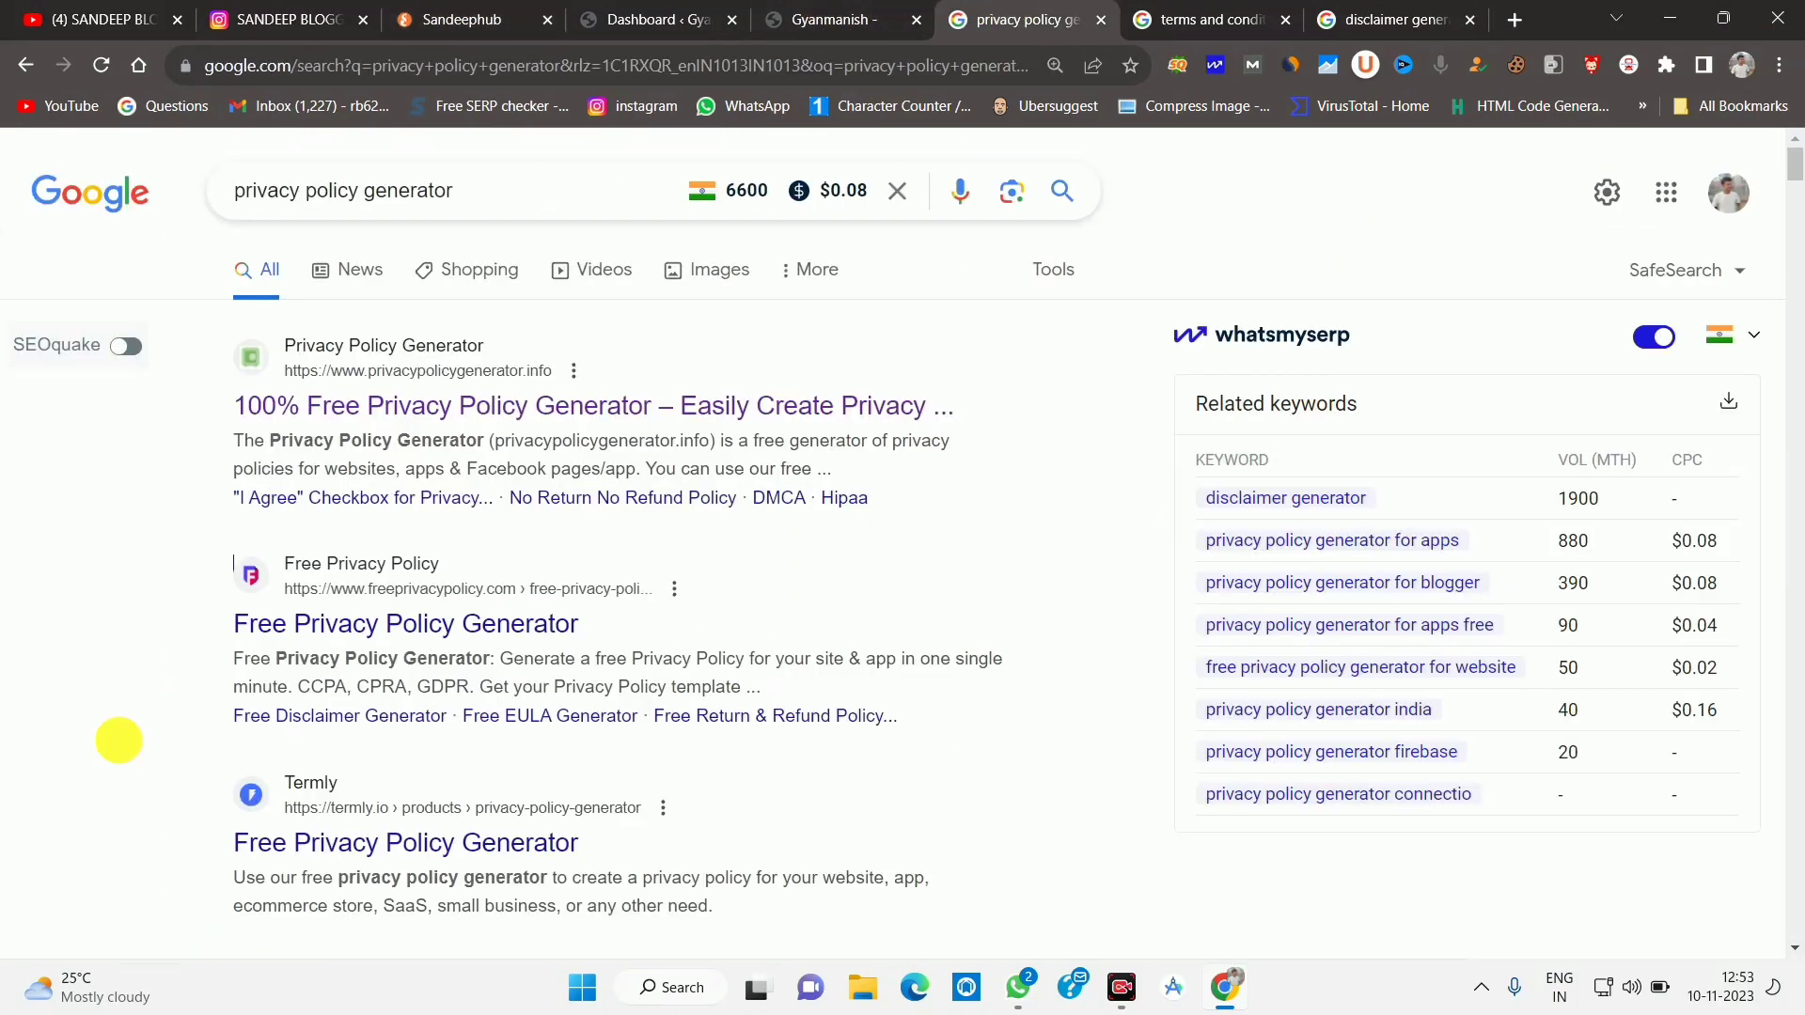
pyautogui.click(425, 411)
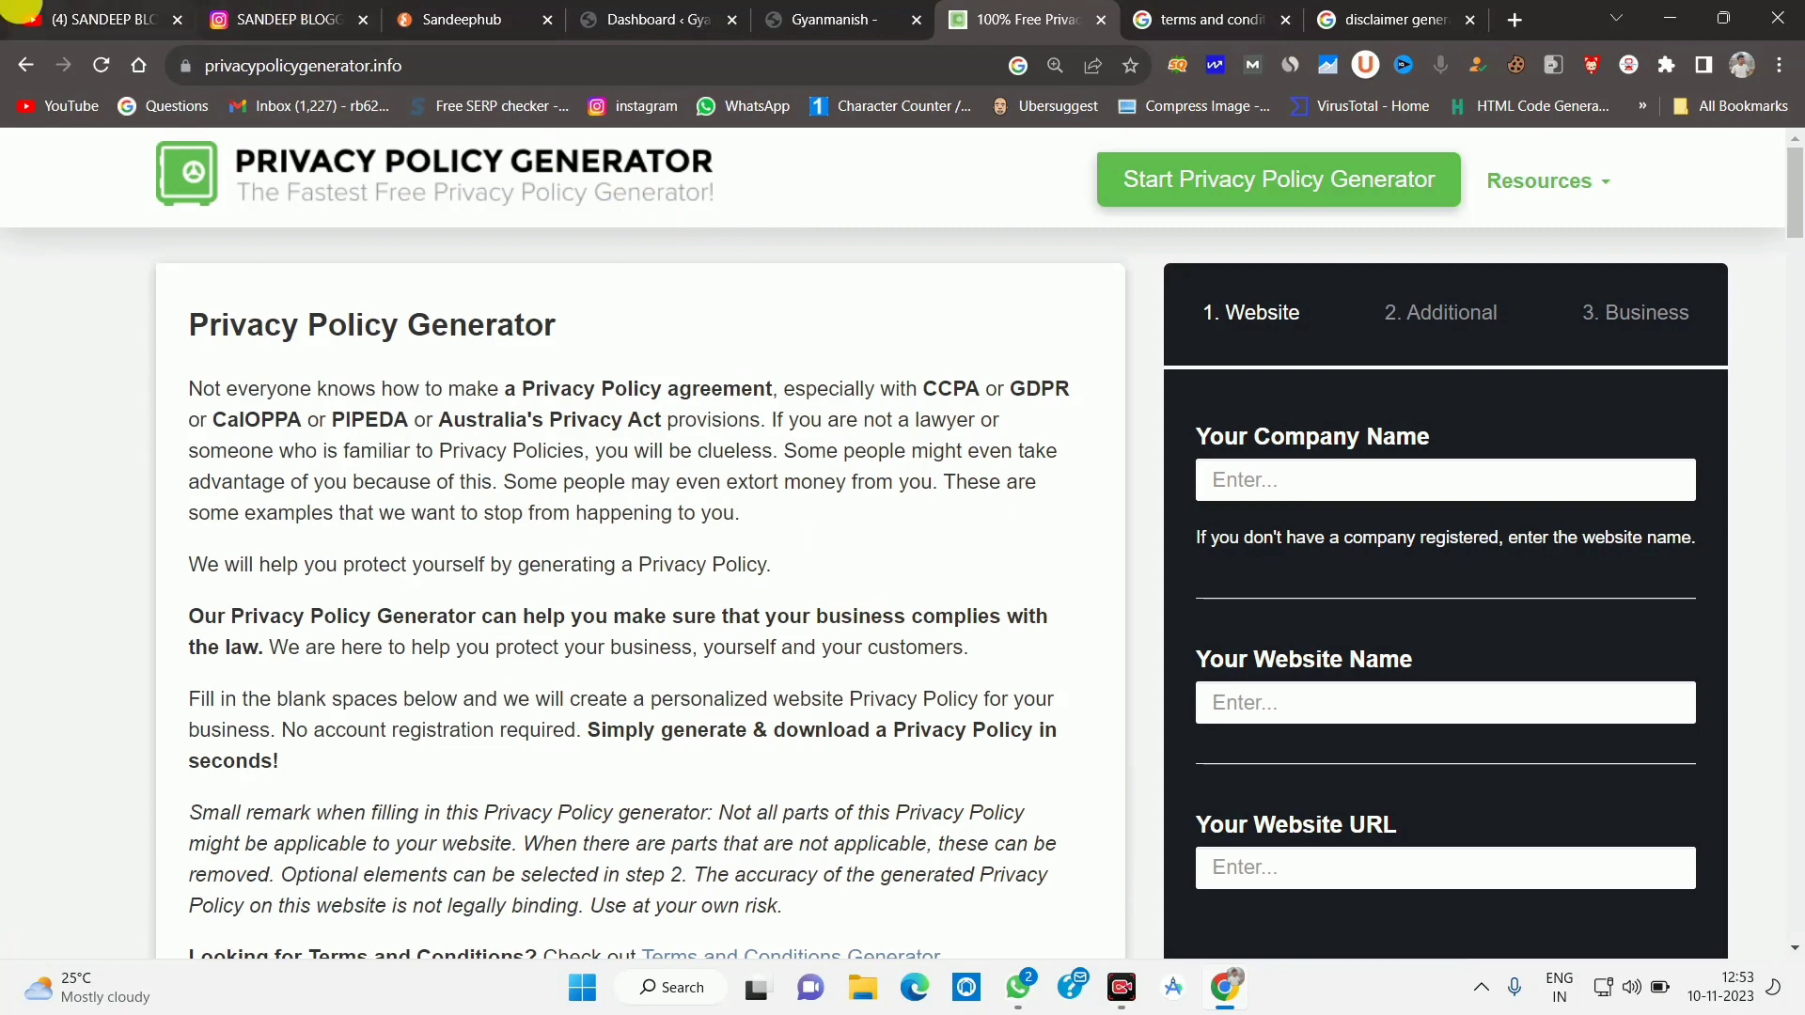
pyautogui.click(773, 14)
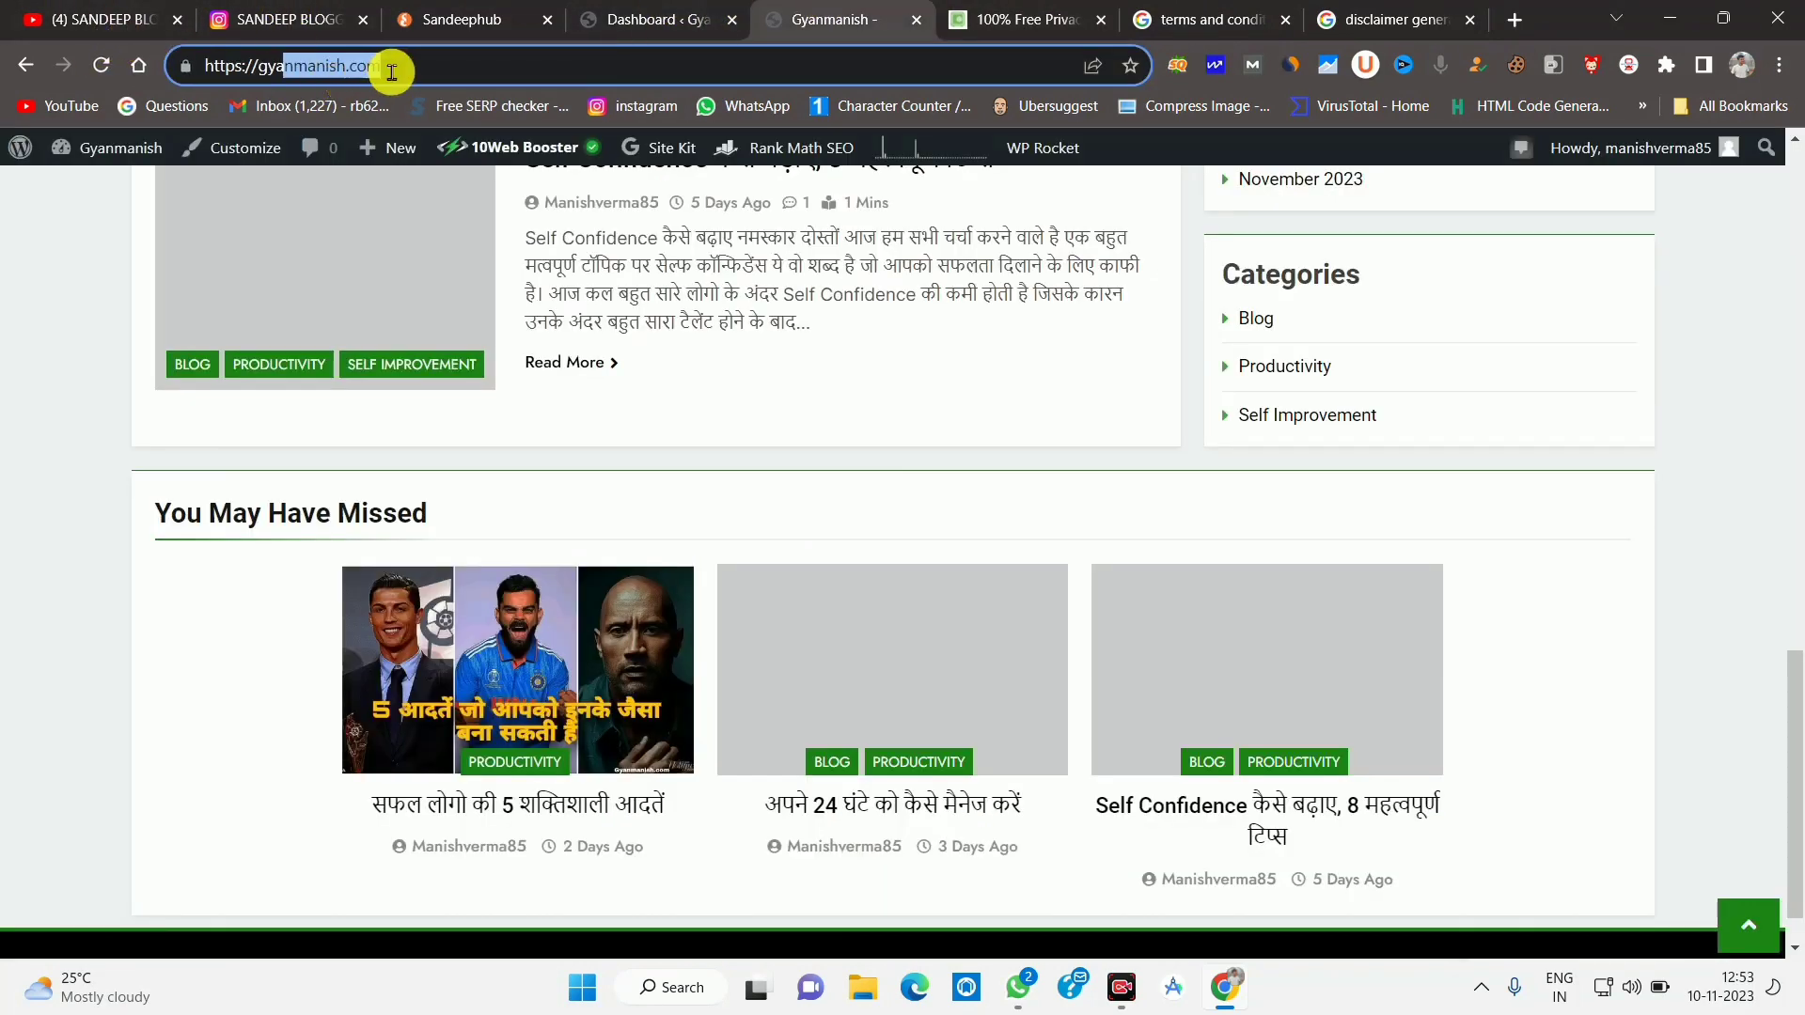
pyautogui.moveTo(391, 62); pyautogui.dragTo(84, 71)
pyautogui.rightClick(349, 65)
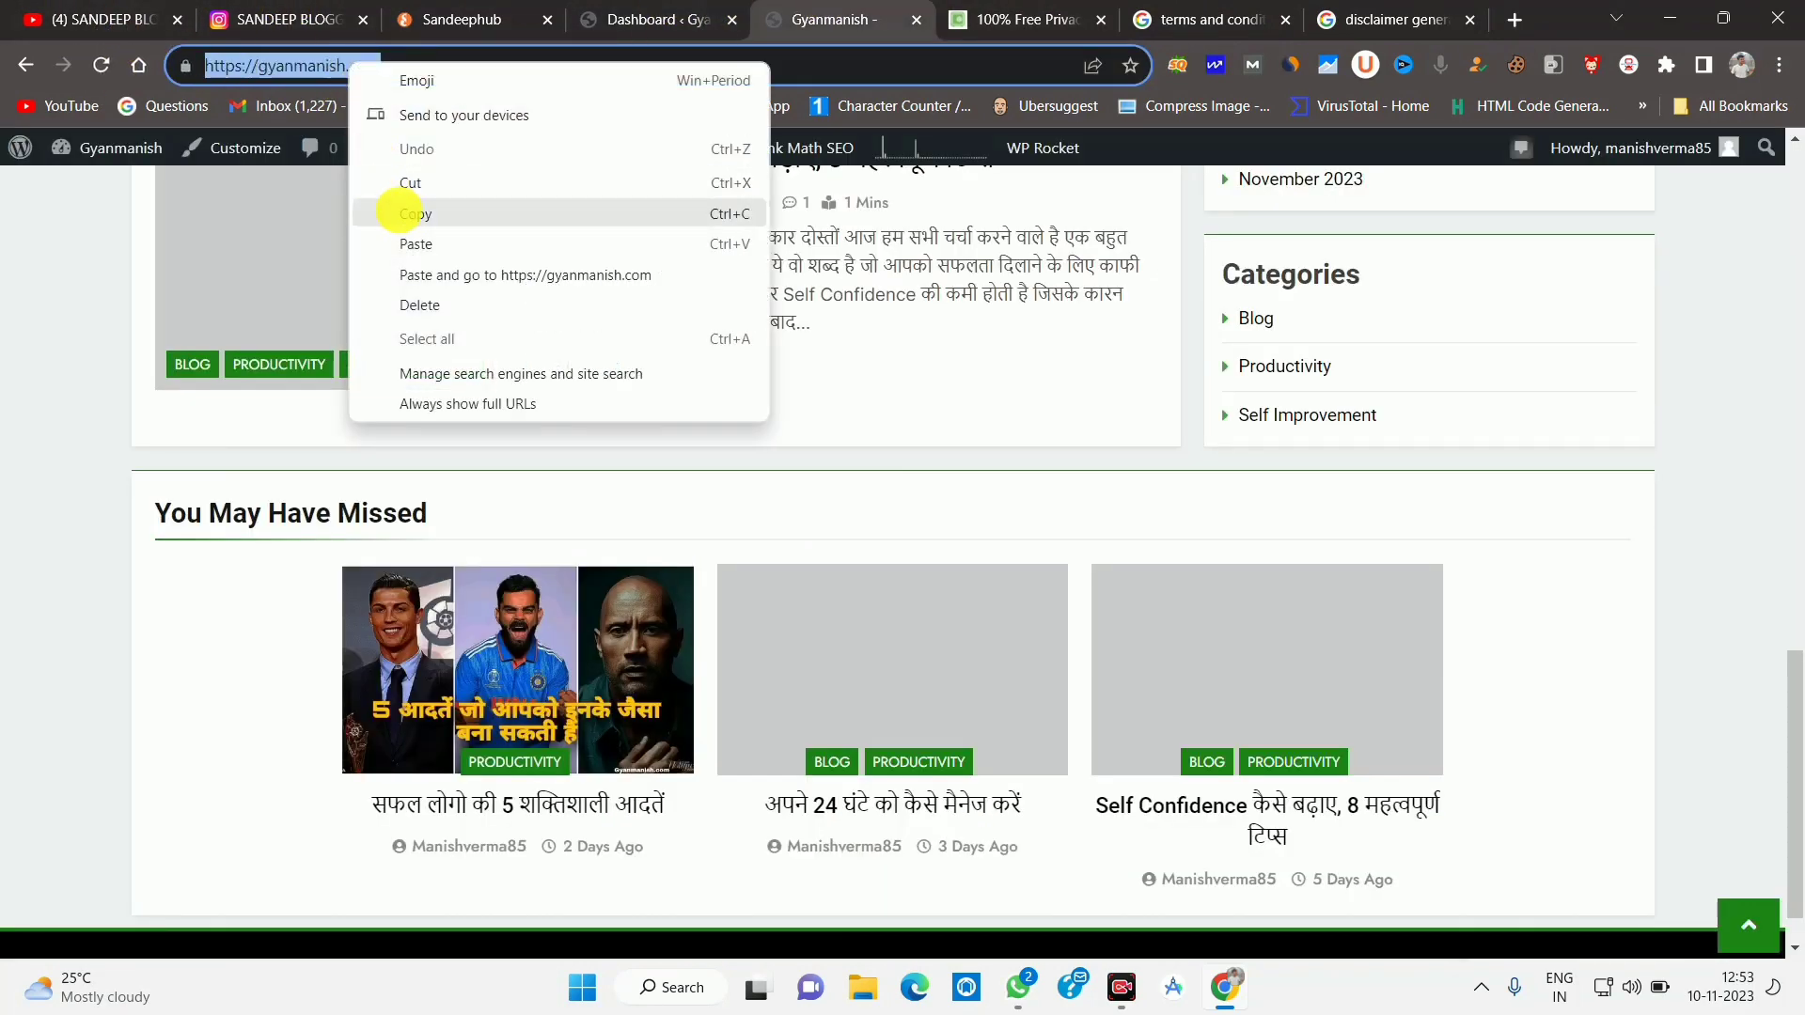
pyautogui.click(419, 210)
pyautogui.click(1067, 14)
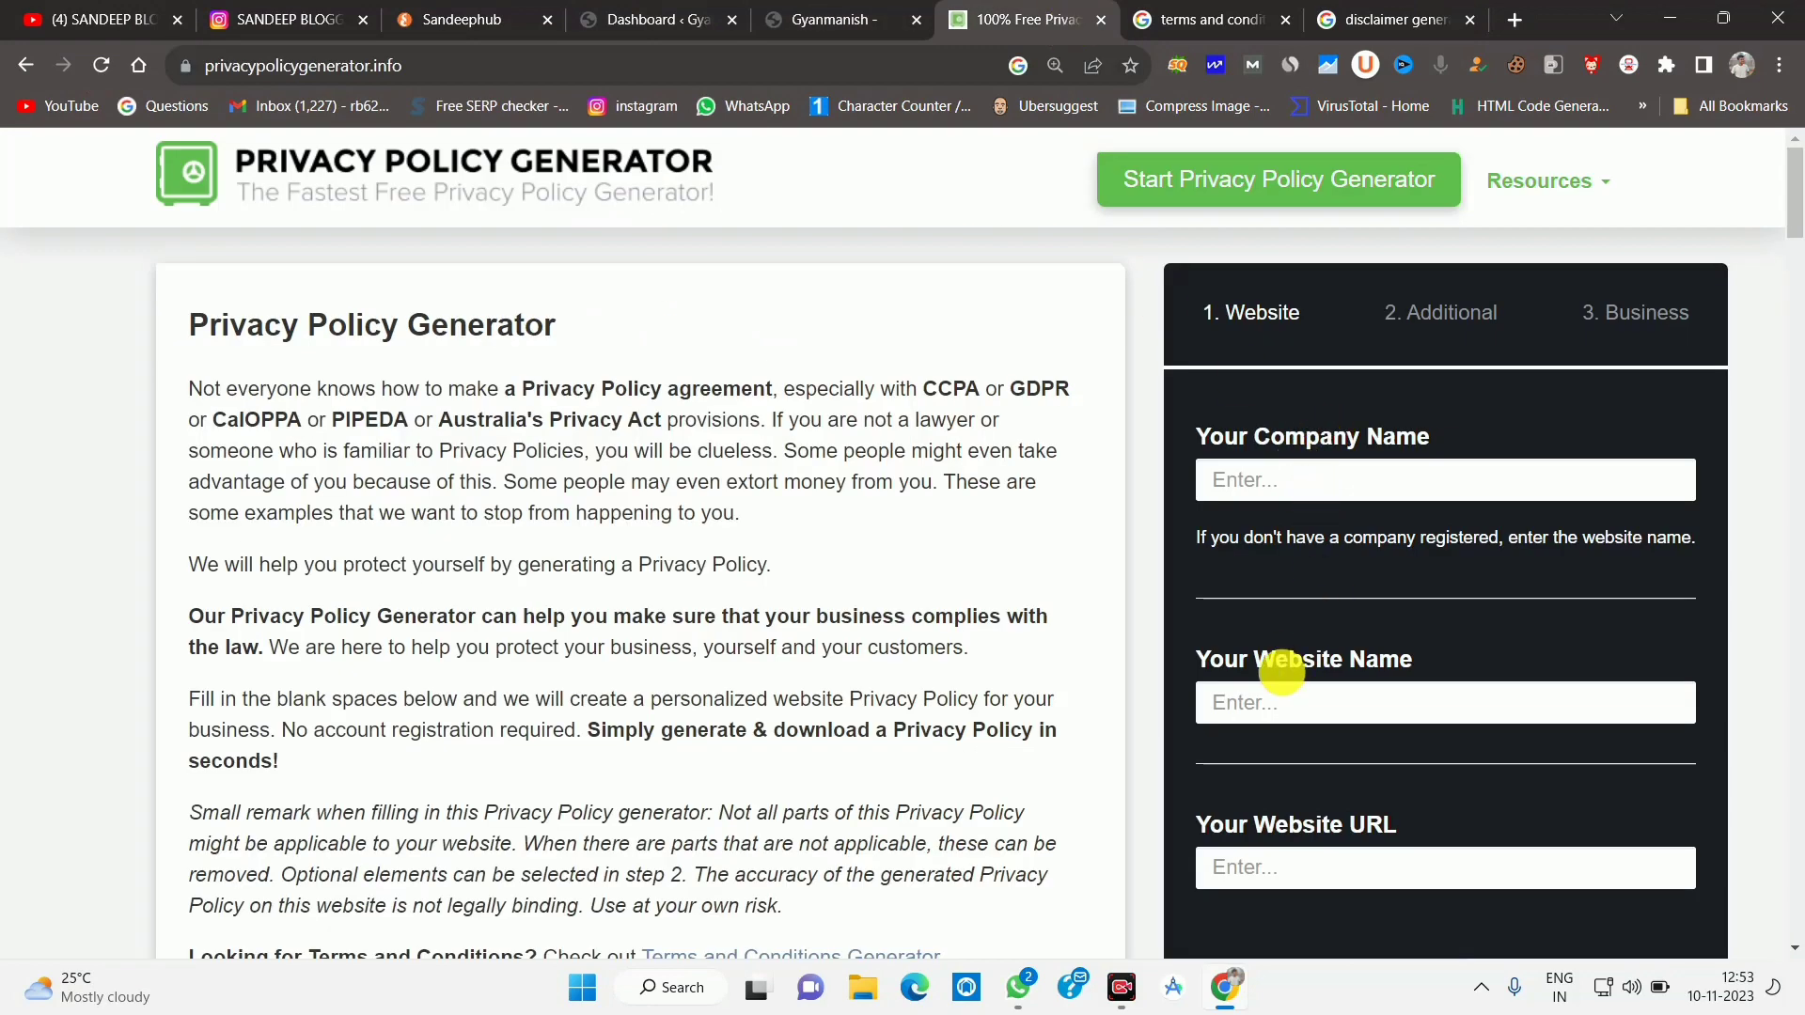
pyautogui.click(1251, 479)
pyautogui.click(507, 11)
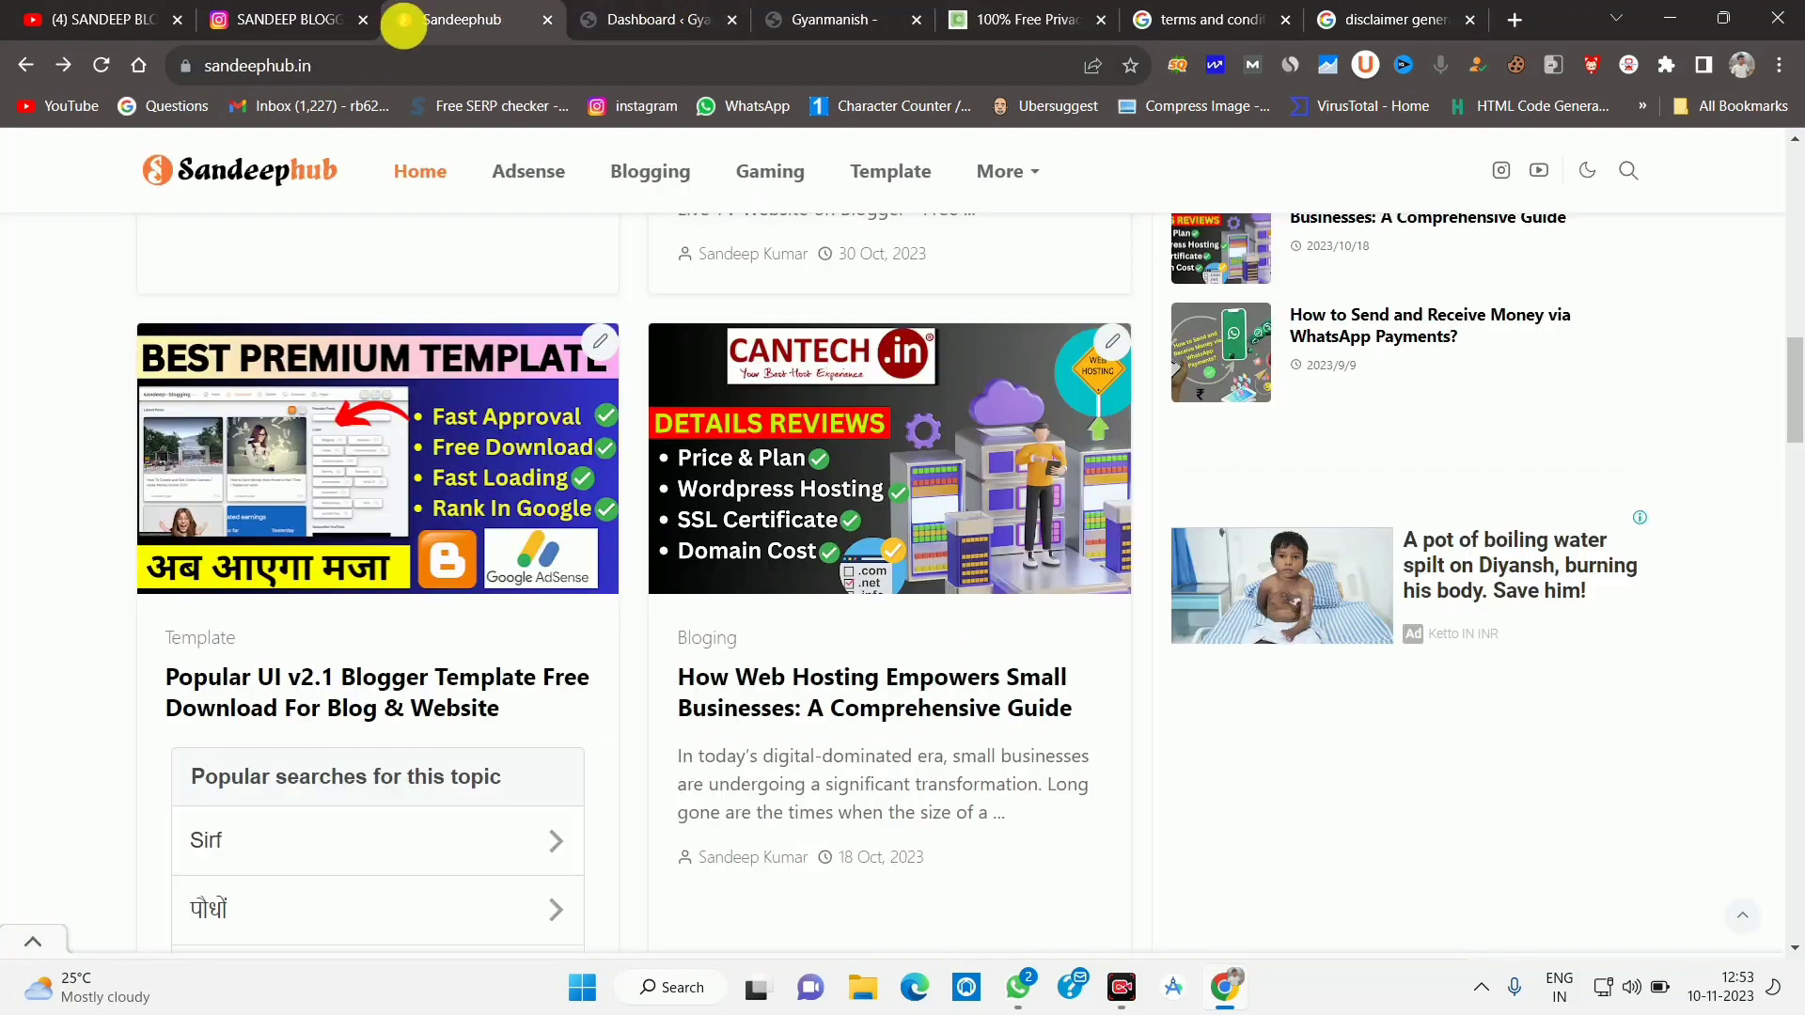
# Copy "gyanmanish" from the WordPress dashboard's address and paste it as both the company name and the website name in the privacy policy form.
pyautogui.click(677, 19)
pyautogui.moveTo(386, 65); pyautogui.dragTo(205, 66)
pyautogui.click(317, 65)
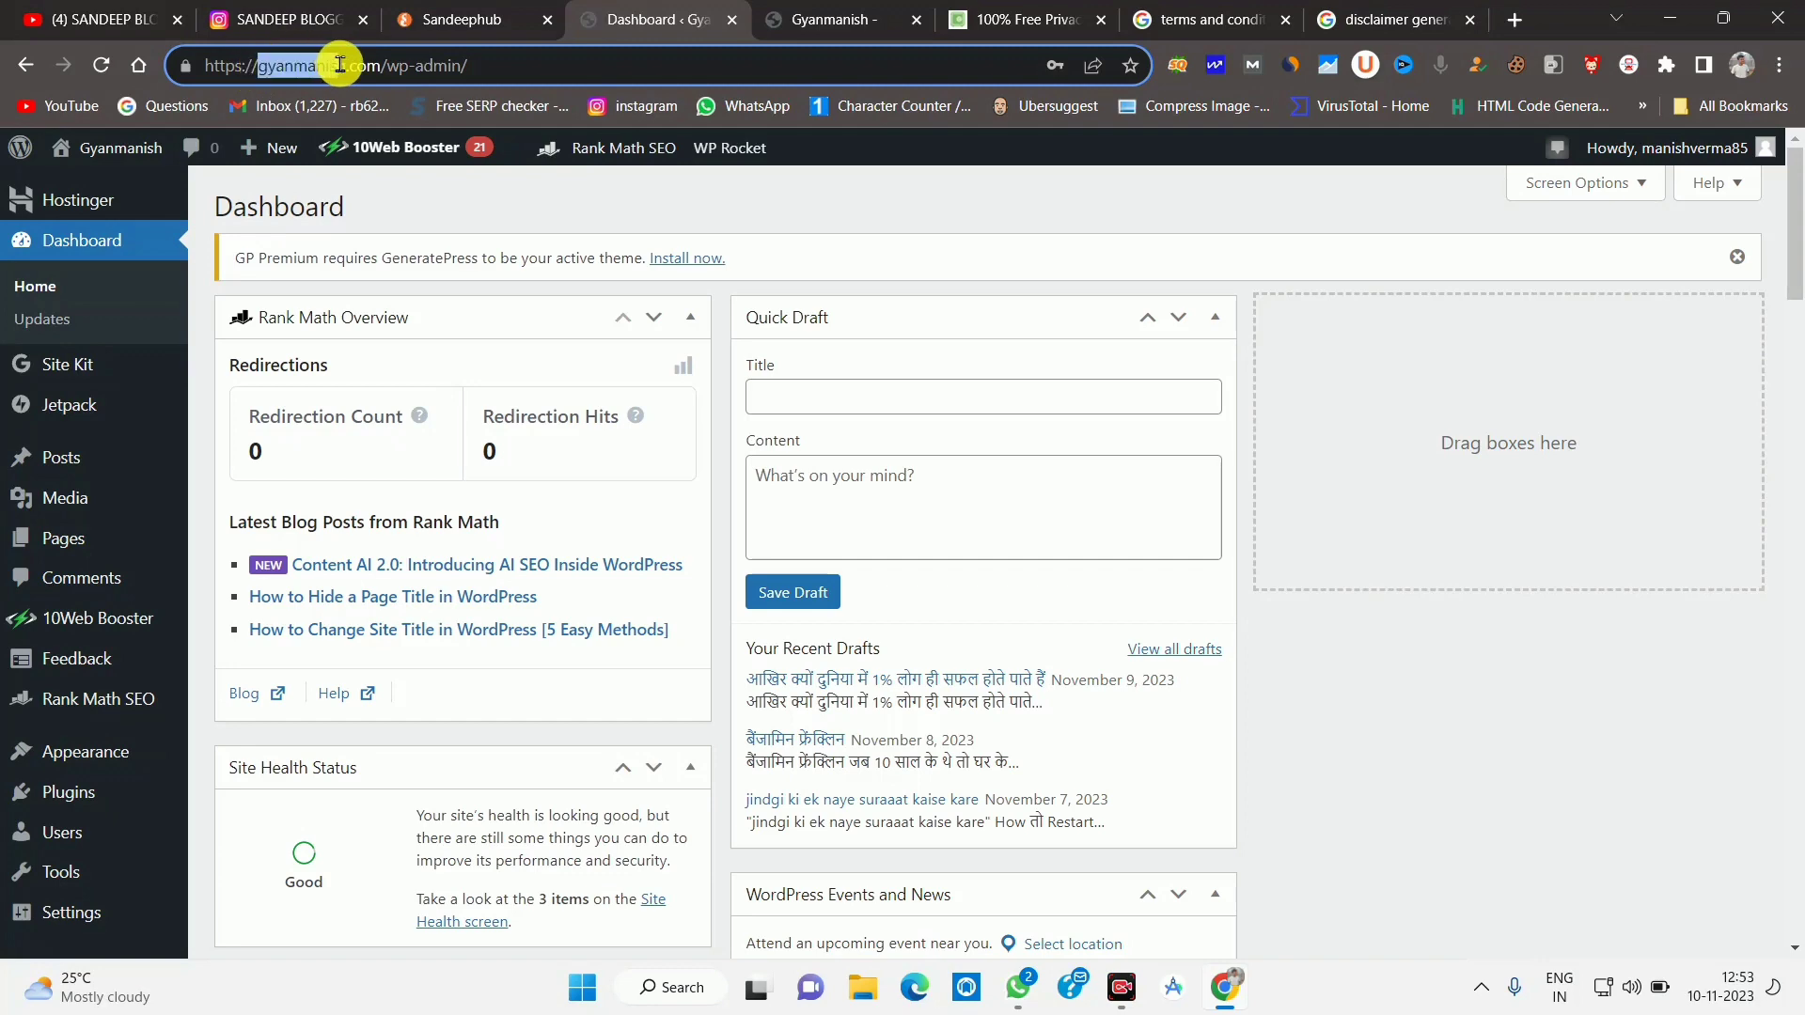
pyautogui.rightClick(291, 65)
pyautogui.click(351, 171)
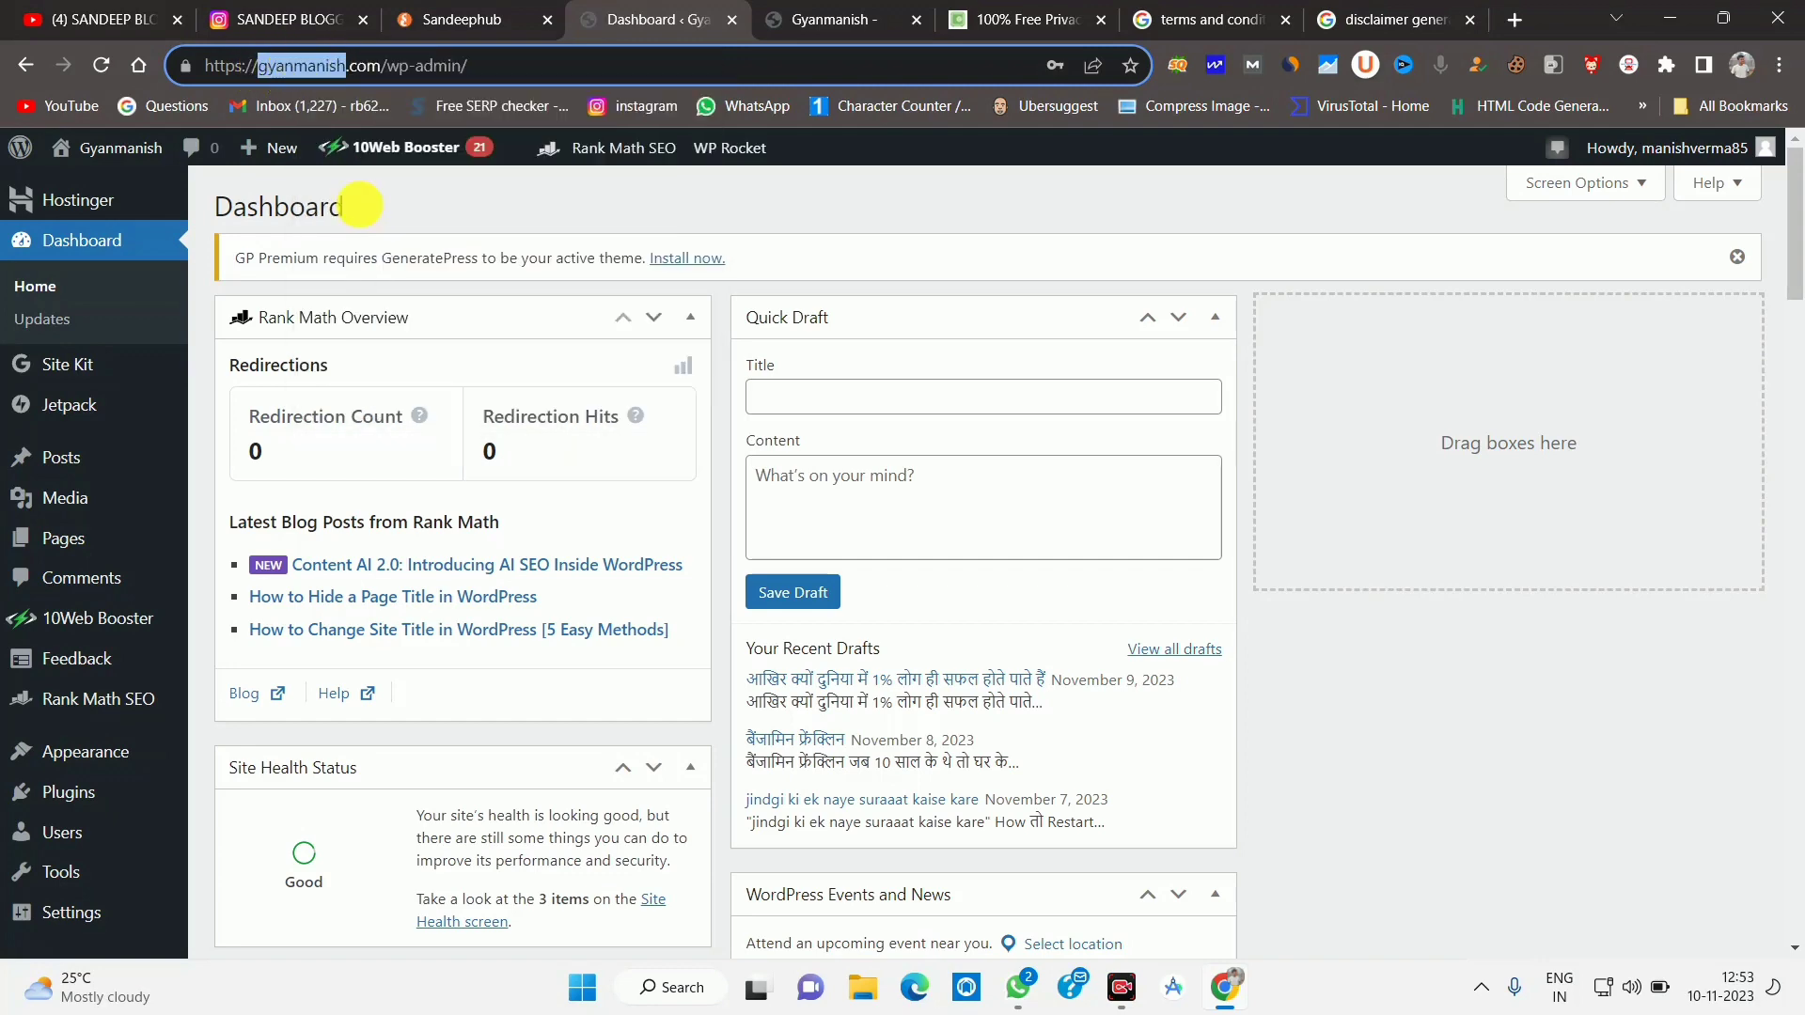
pyautogui.click(1006, 15)
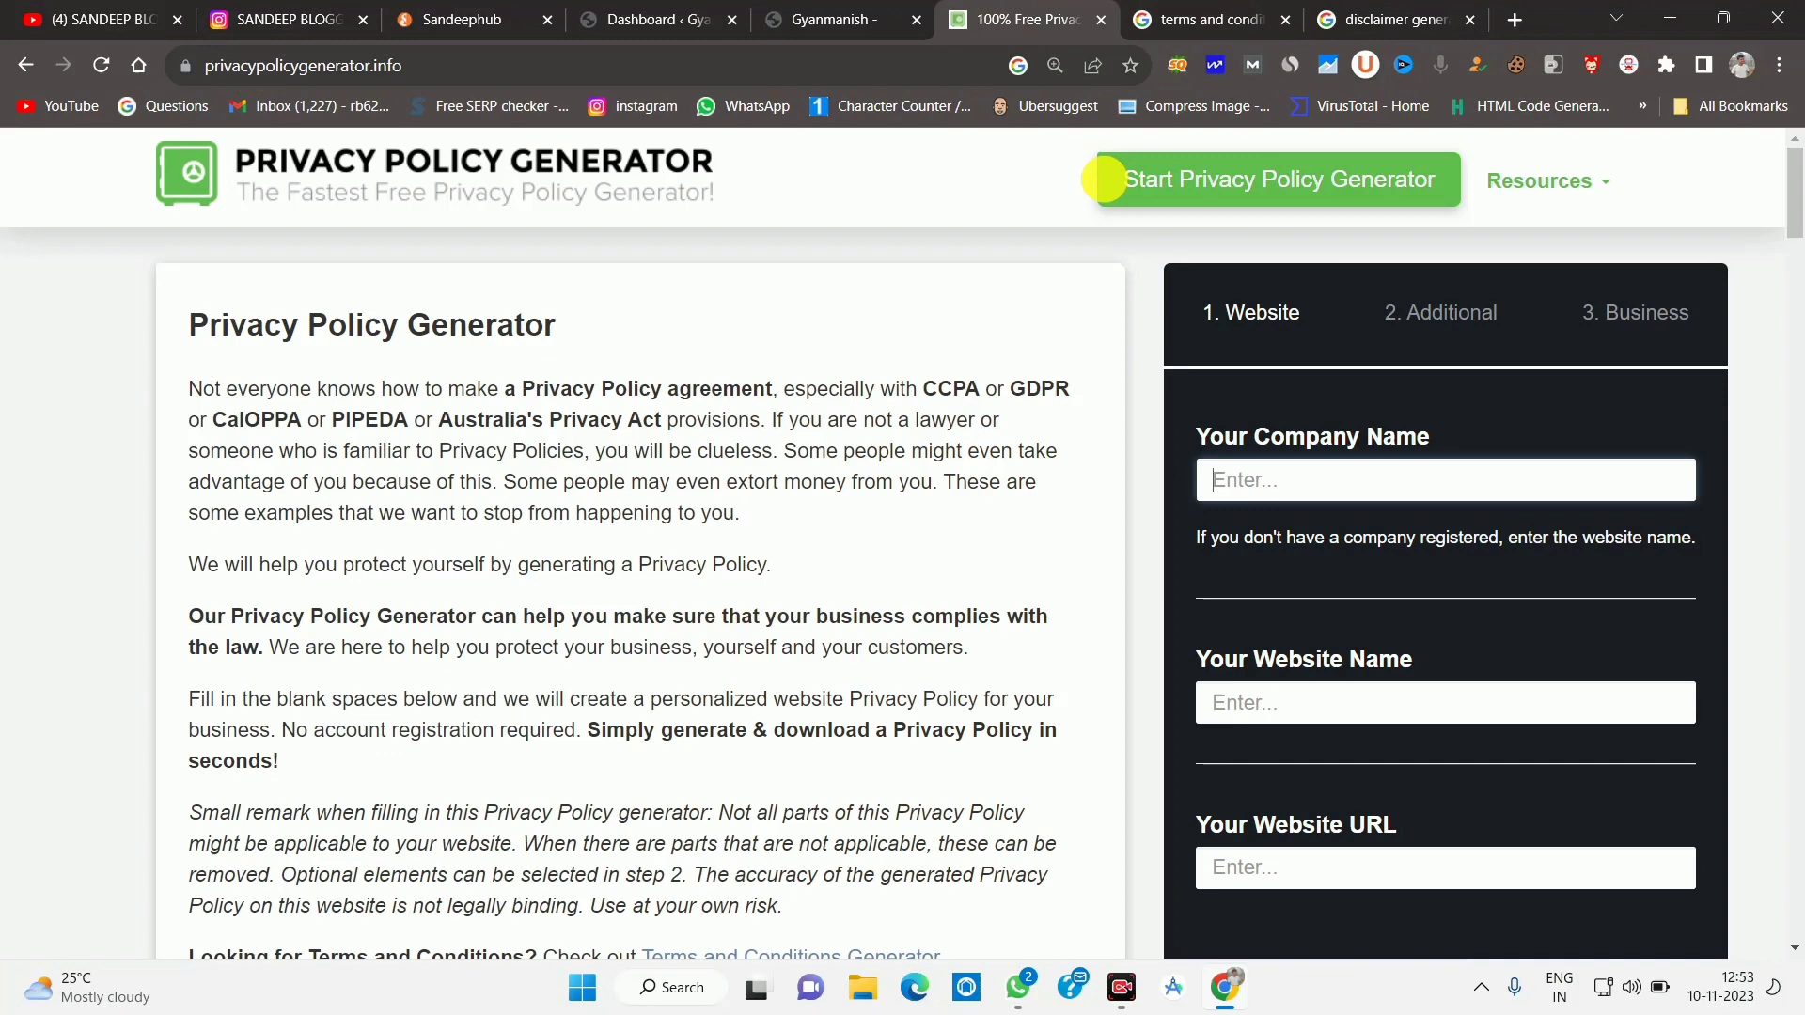
pyautogui.rightClick(1329, 469)
pyautogui.click(1386, 639)
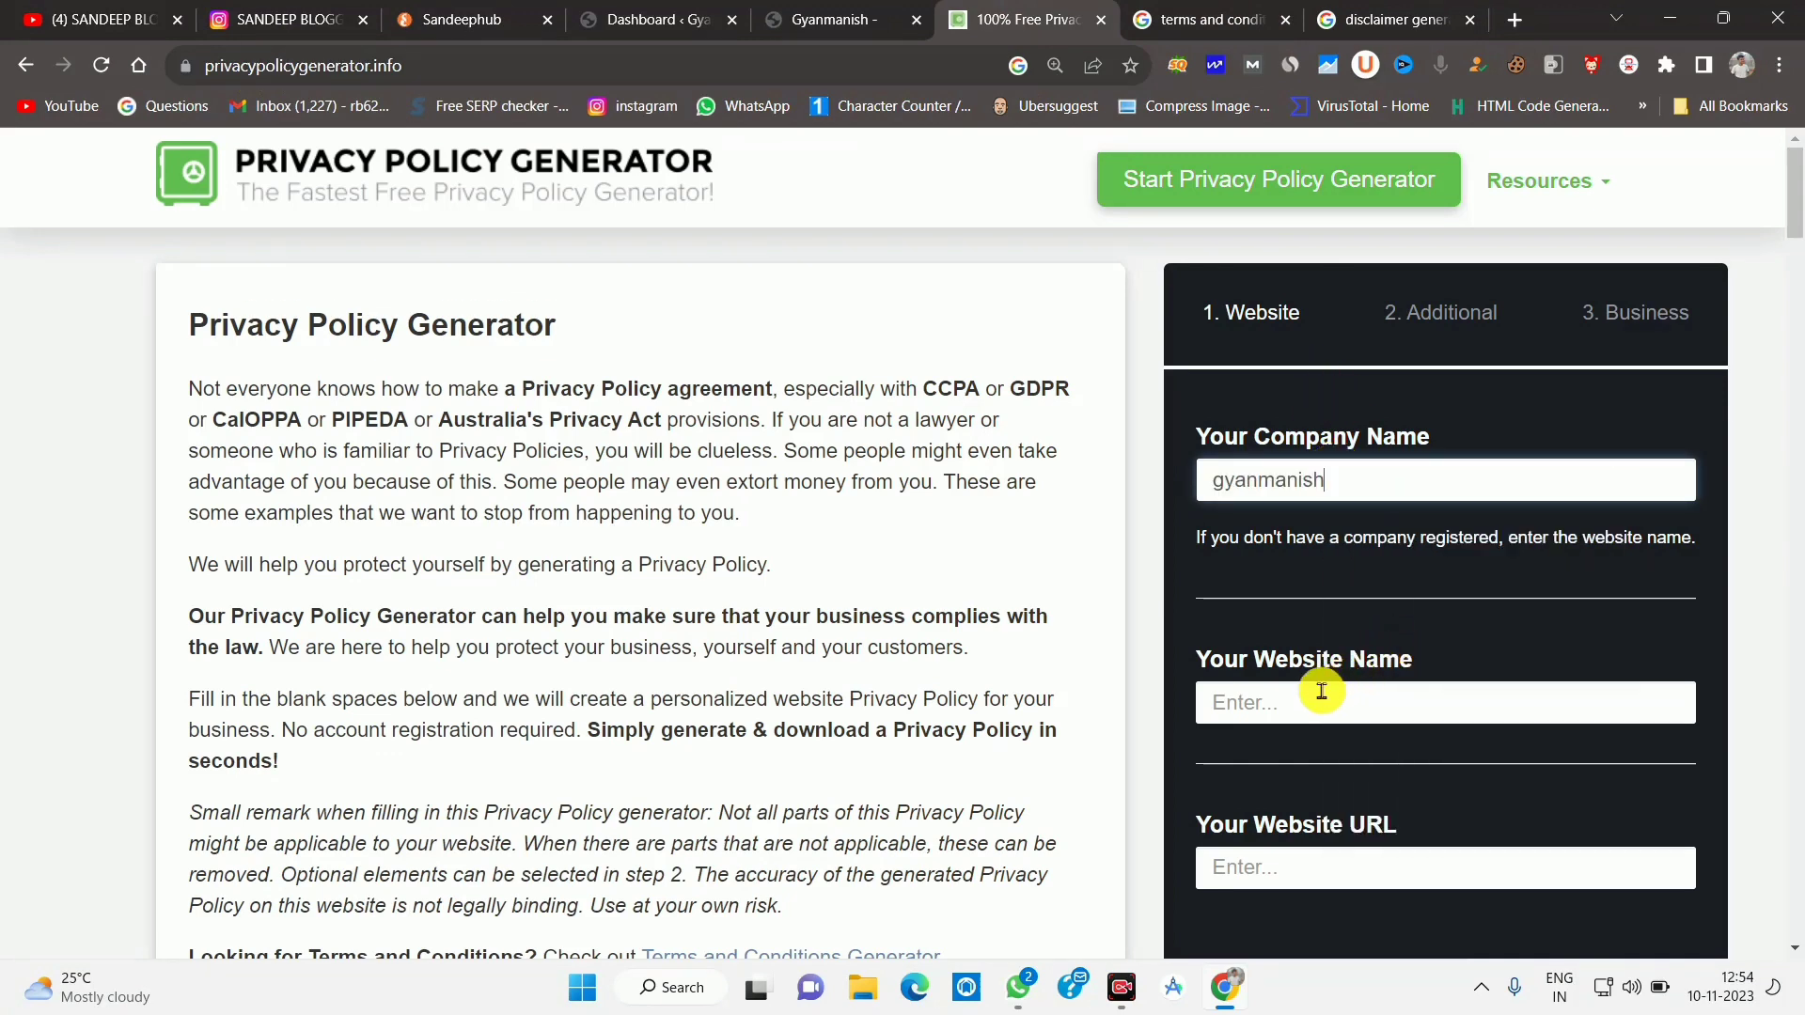
pyautogui.rightClick(1292, 703)
pyautogui.click(1329, 518)
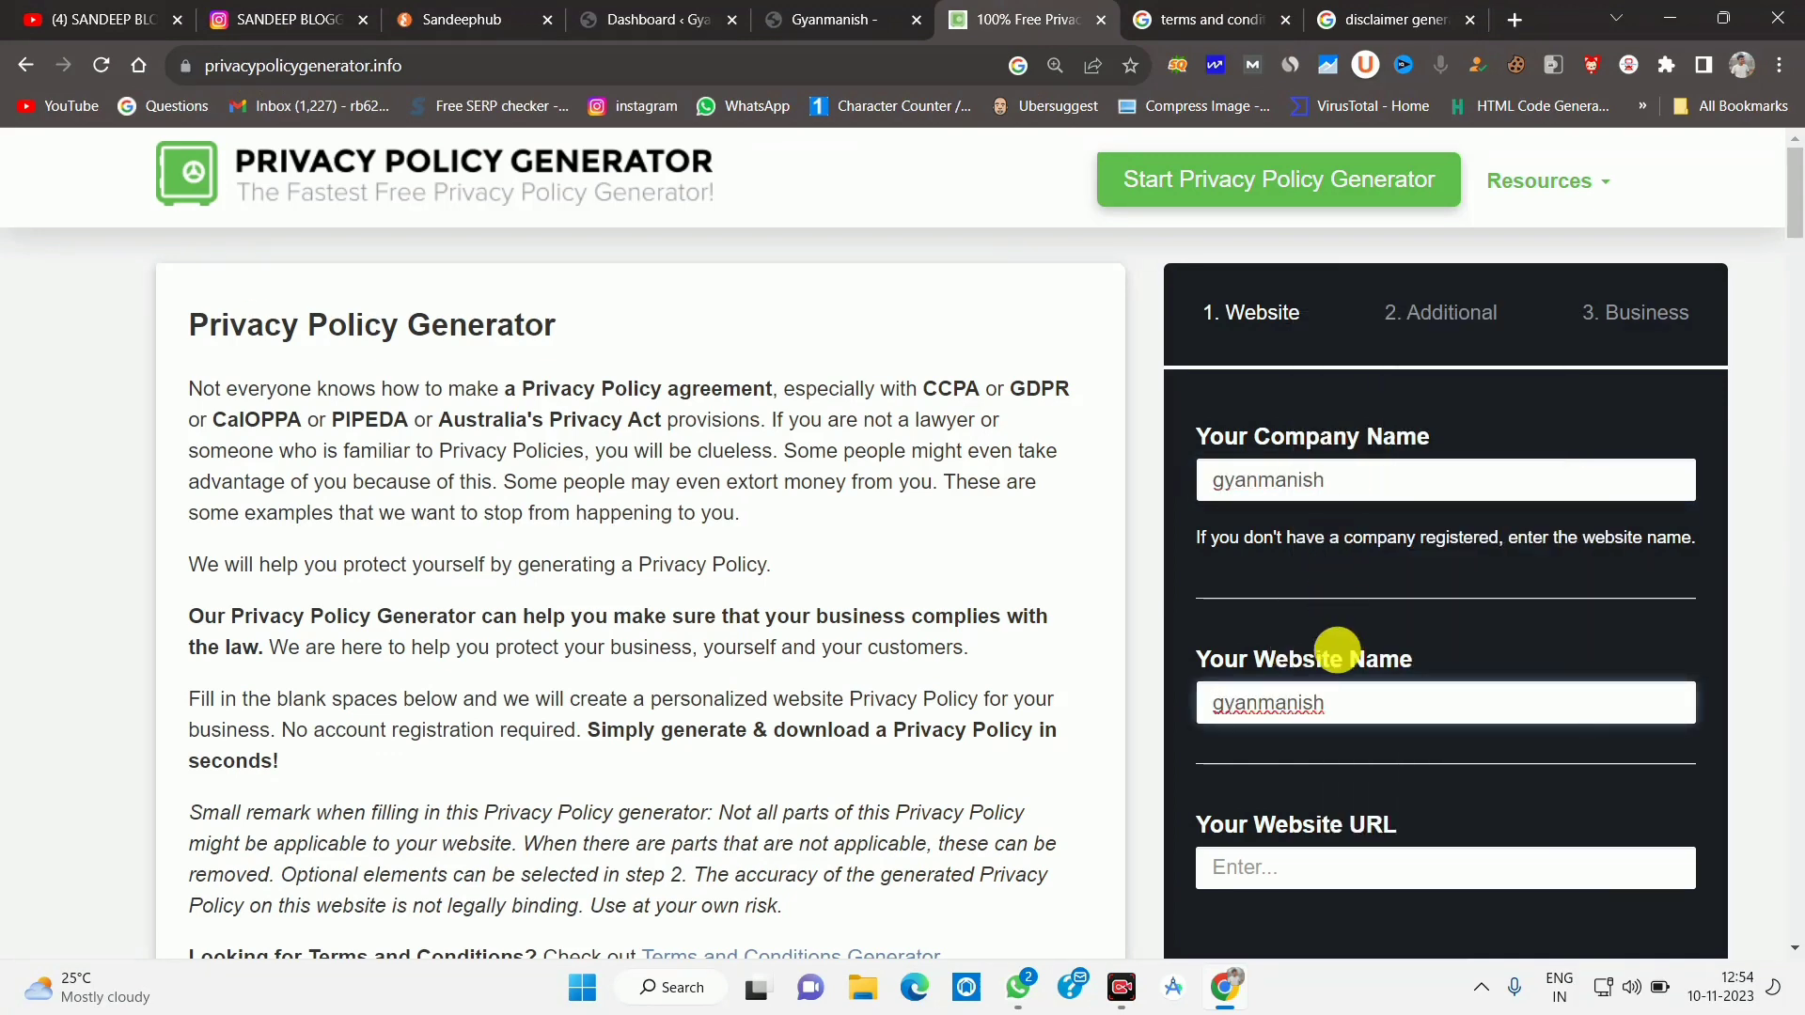
pyautogui.click(598, 13)
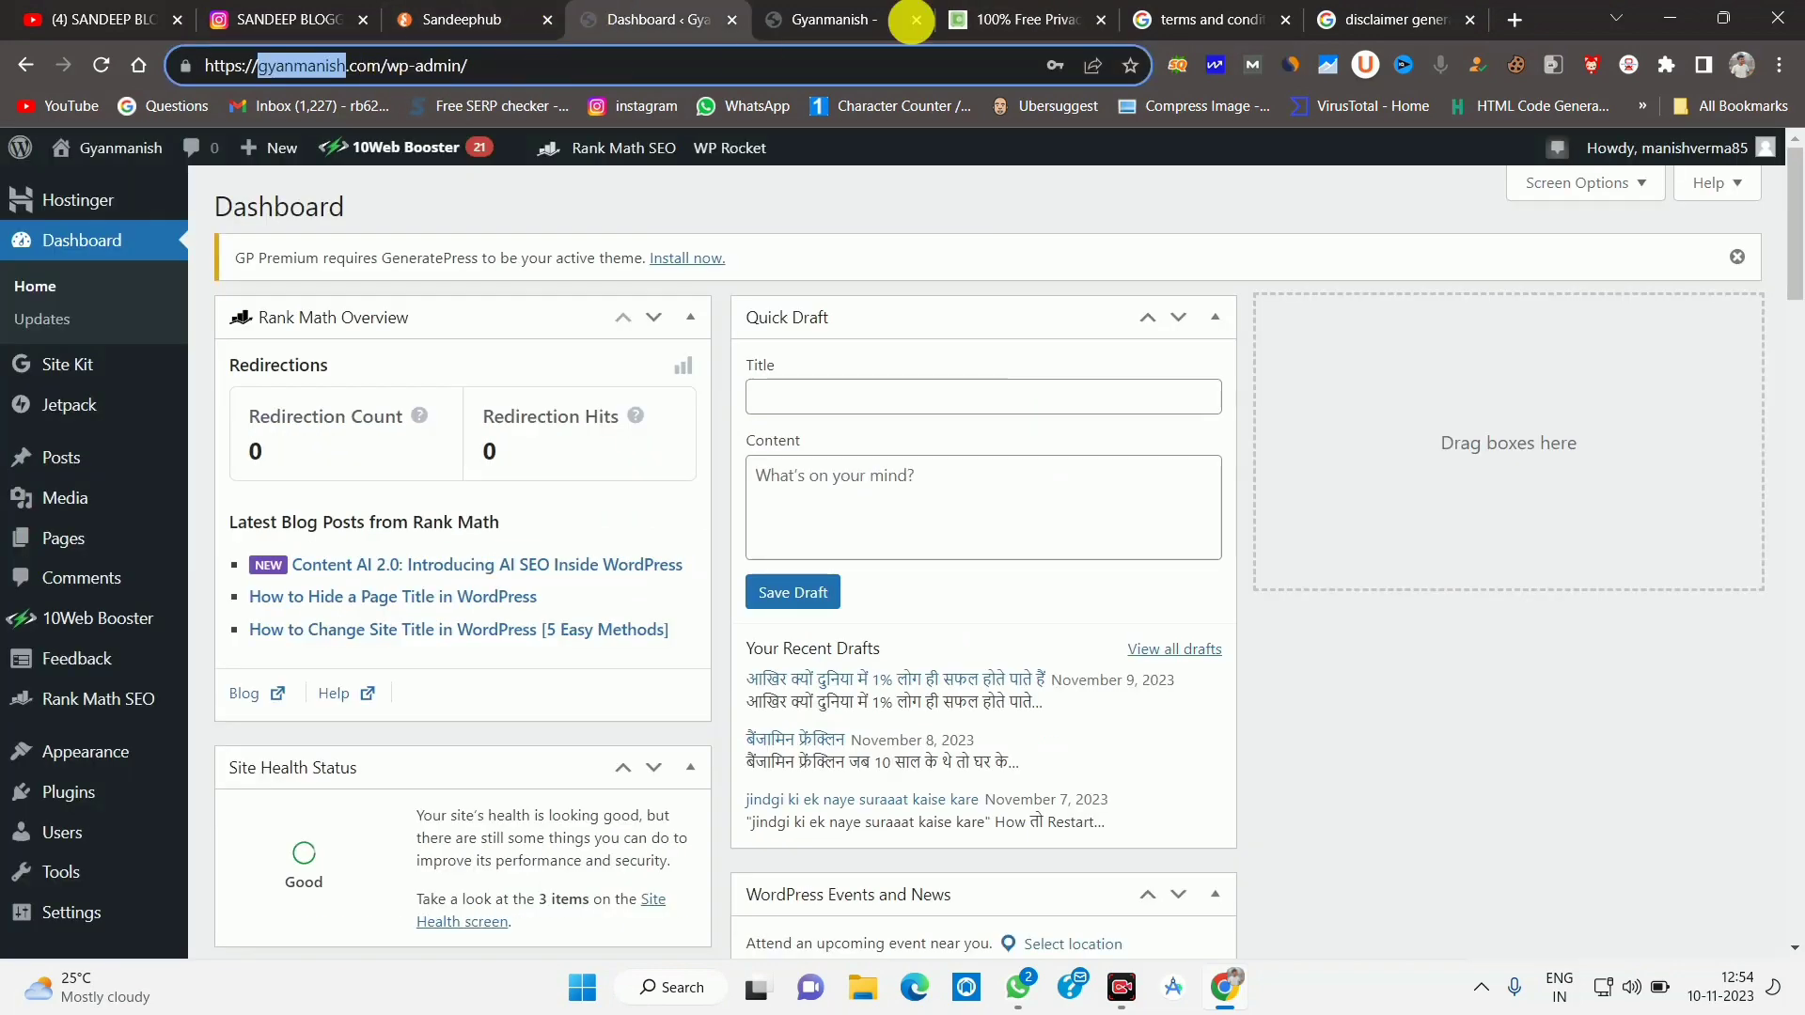
pyautogui.click(851, 19)
pyautogui.click(498, 63)
pyautogui.rightClick(498, 63)
pyautogui.click(645, 210)
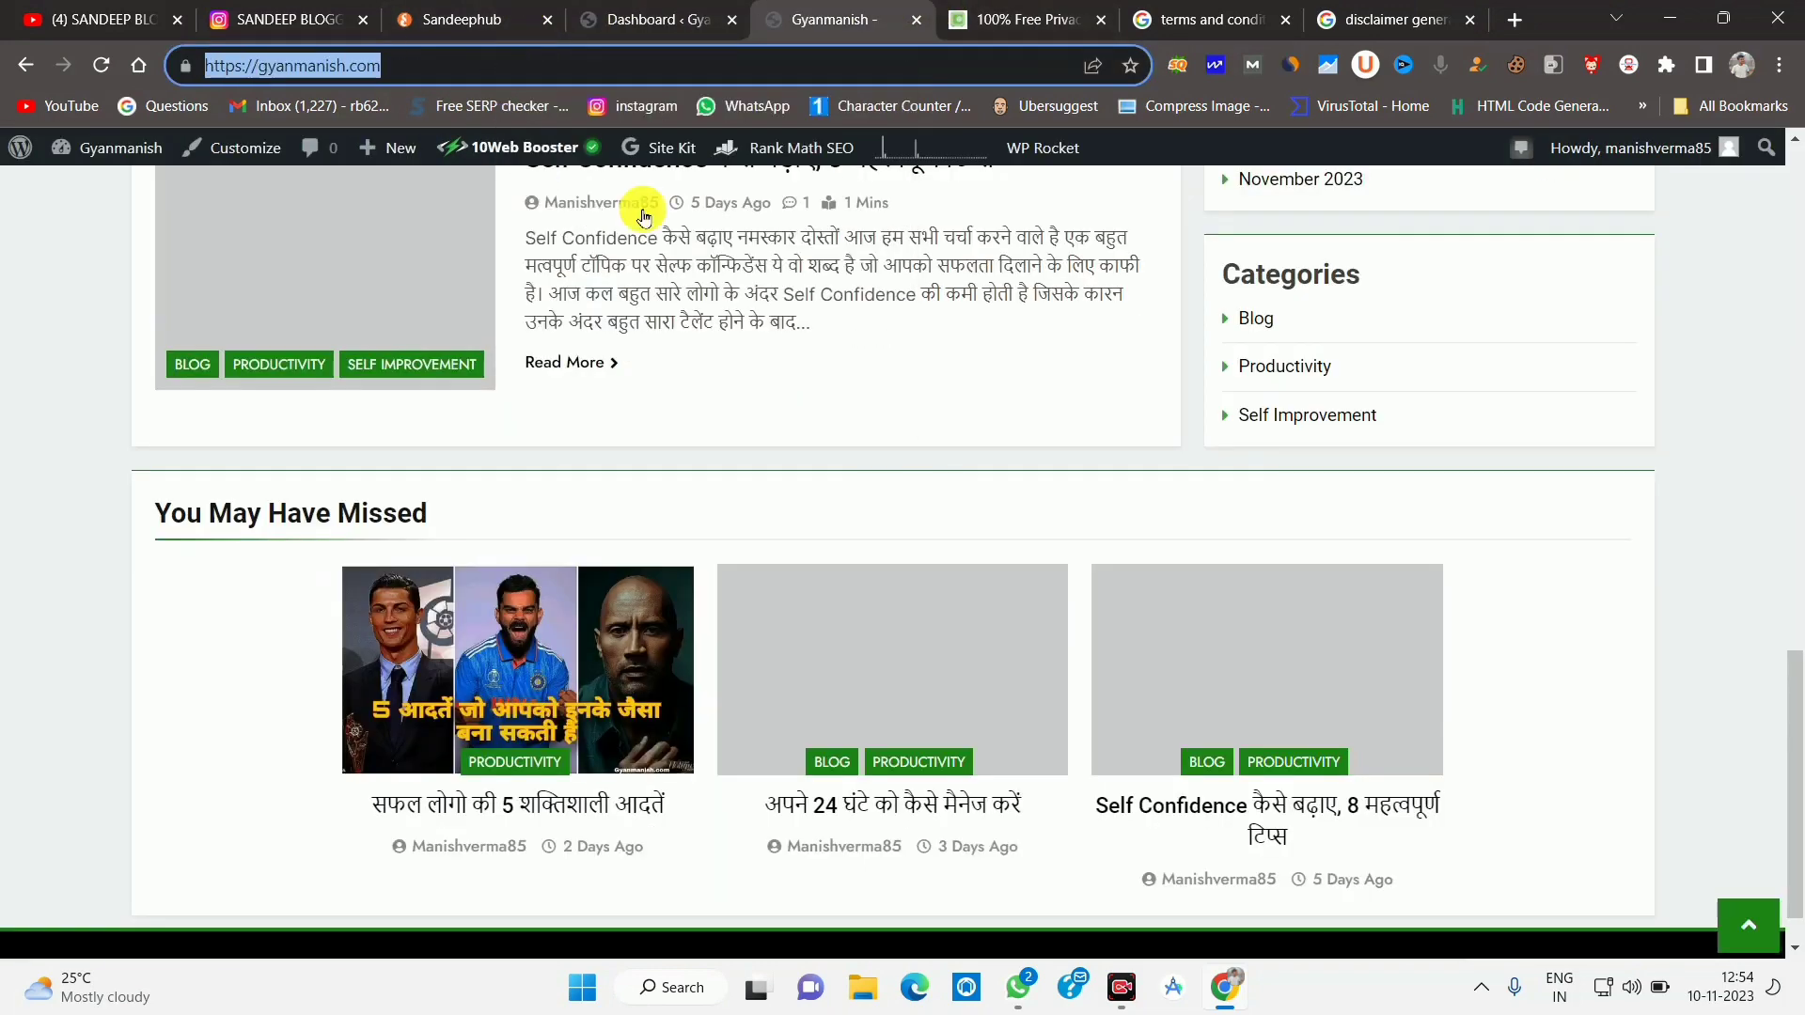
pyautogui.click(1222, 18)
pyautogui.click(1032, 13)
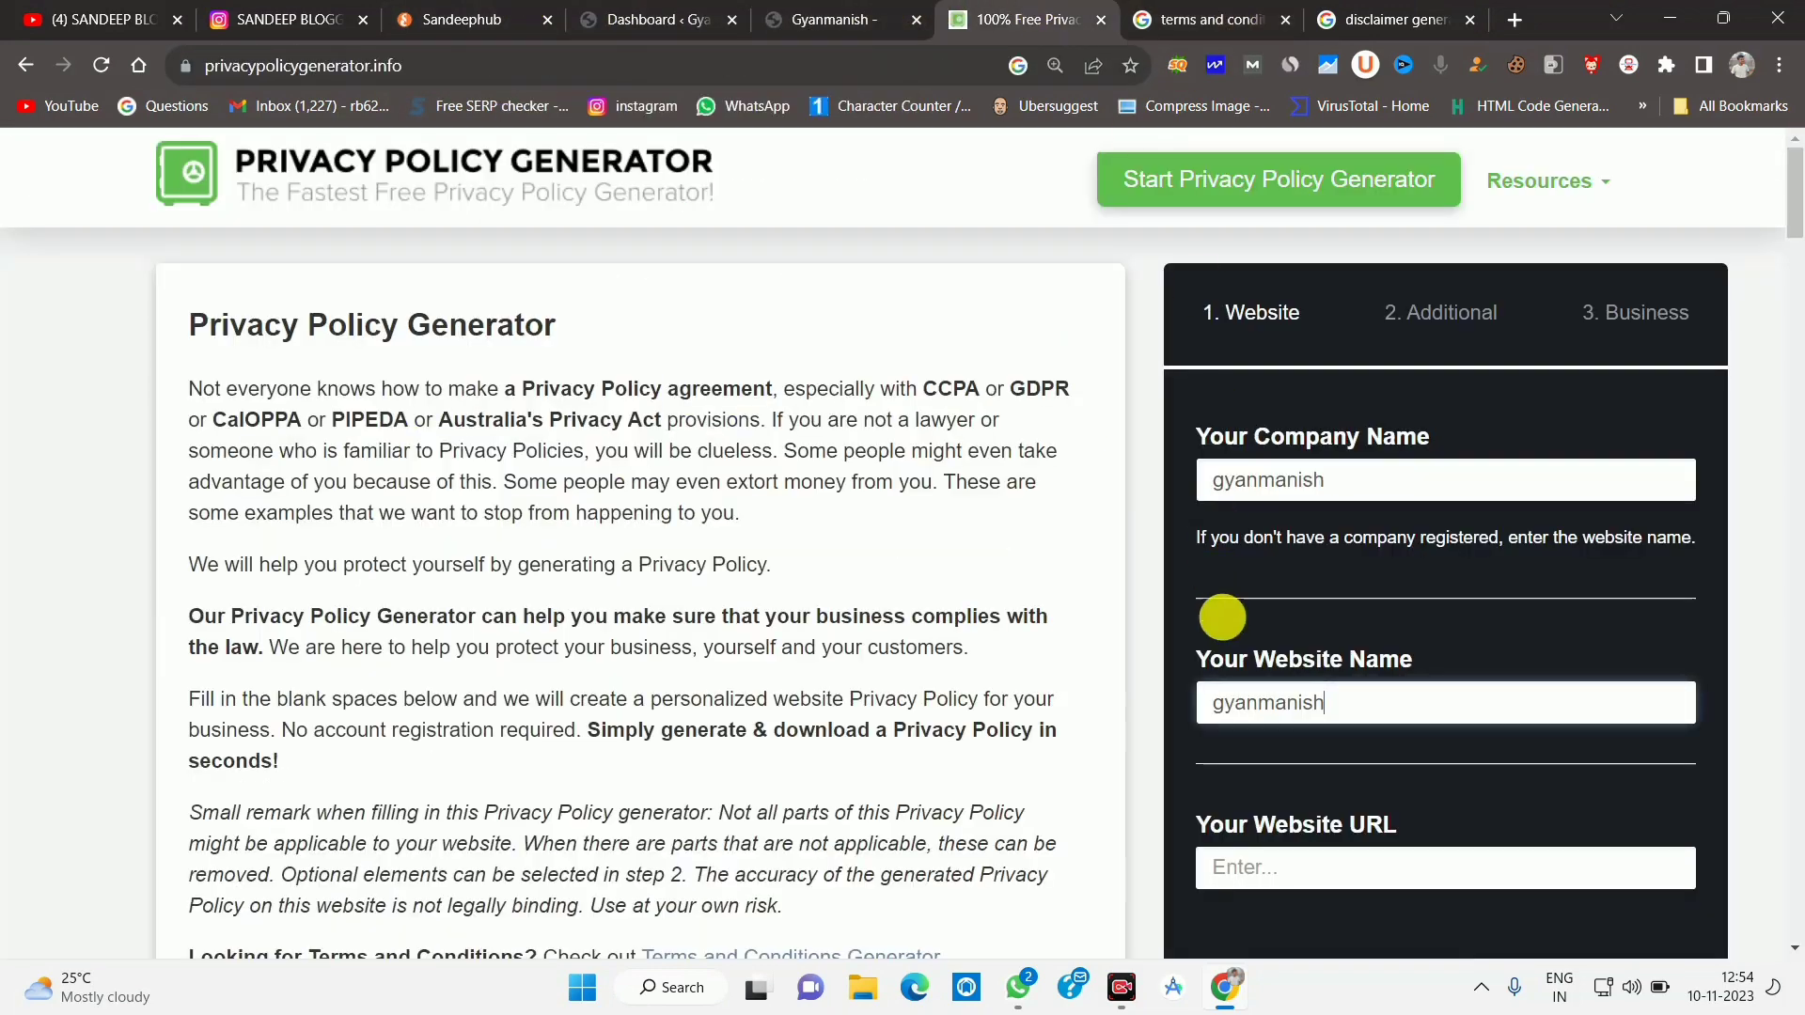
pyautogui.rightClick(1262, 864)
pyautogui.click(1331, 662)
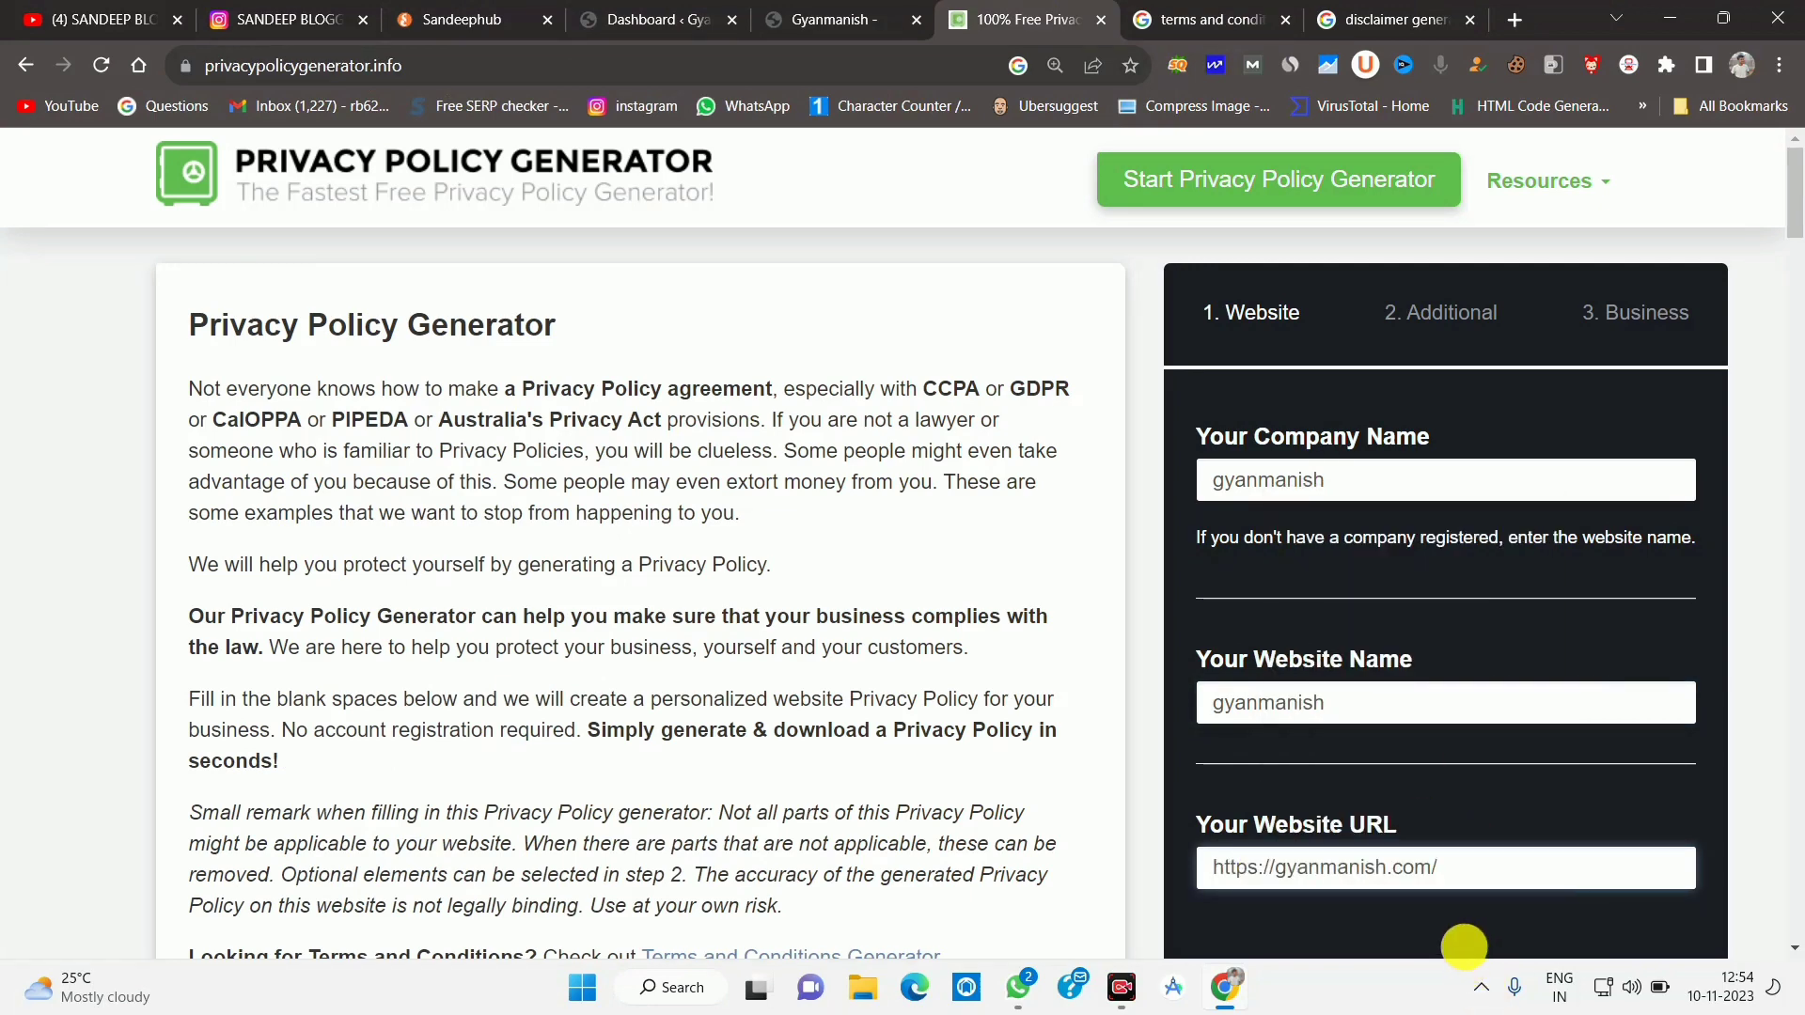
pyautogui.scroll(-10, 1463, 946)
pyautogui.click(1342, 867)
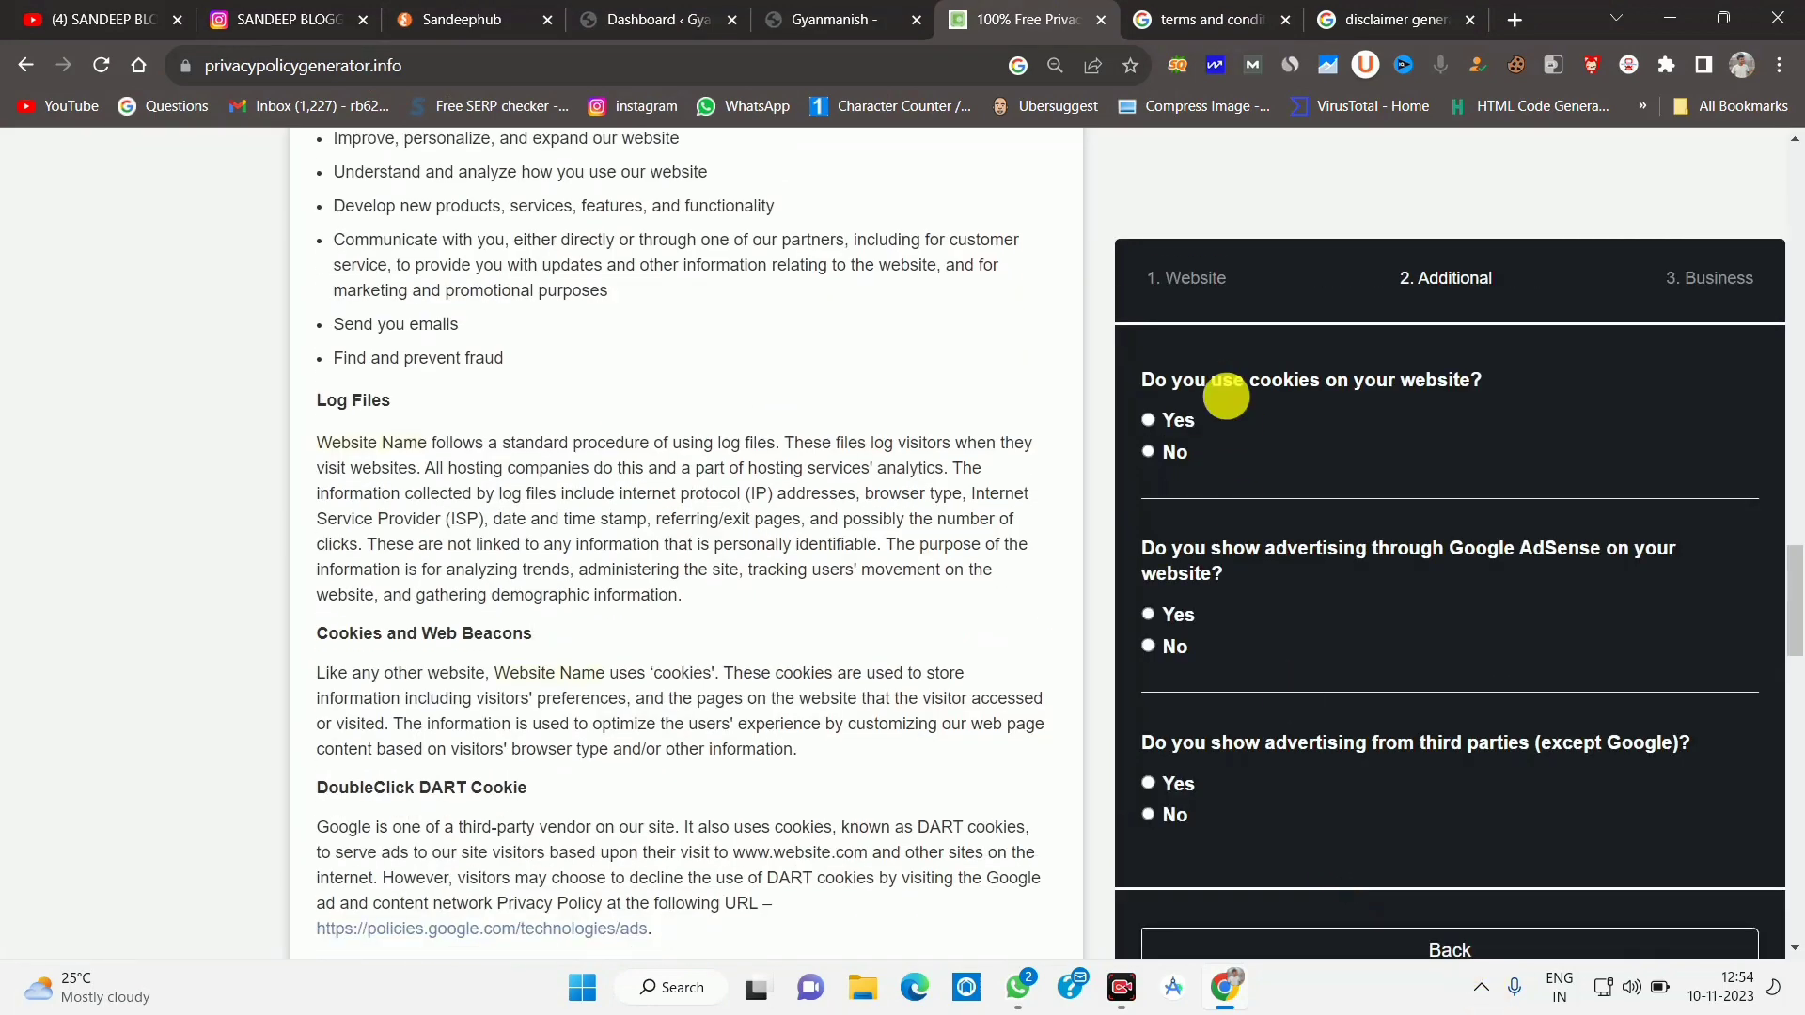
# Answer No to the question about using cookies on the website.
pyautogui.click(1779, 64)
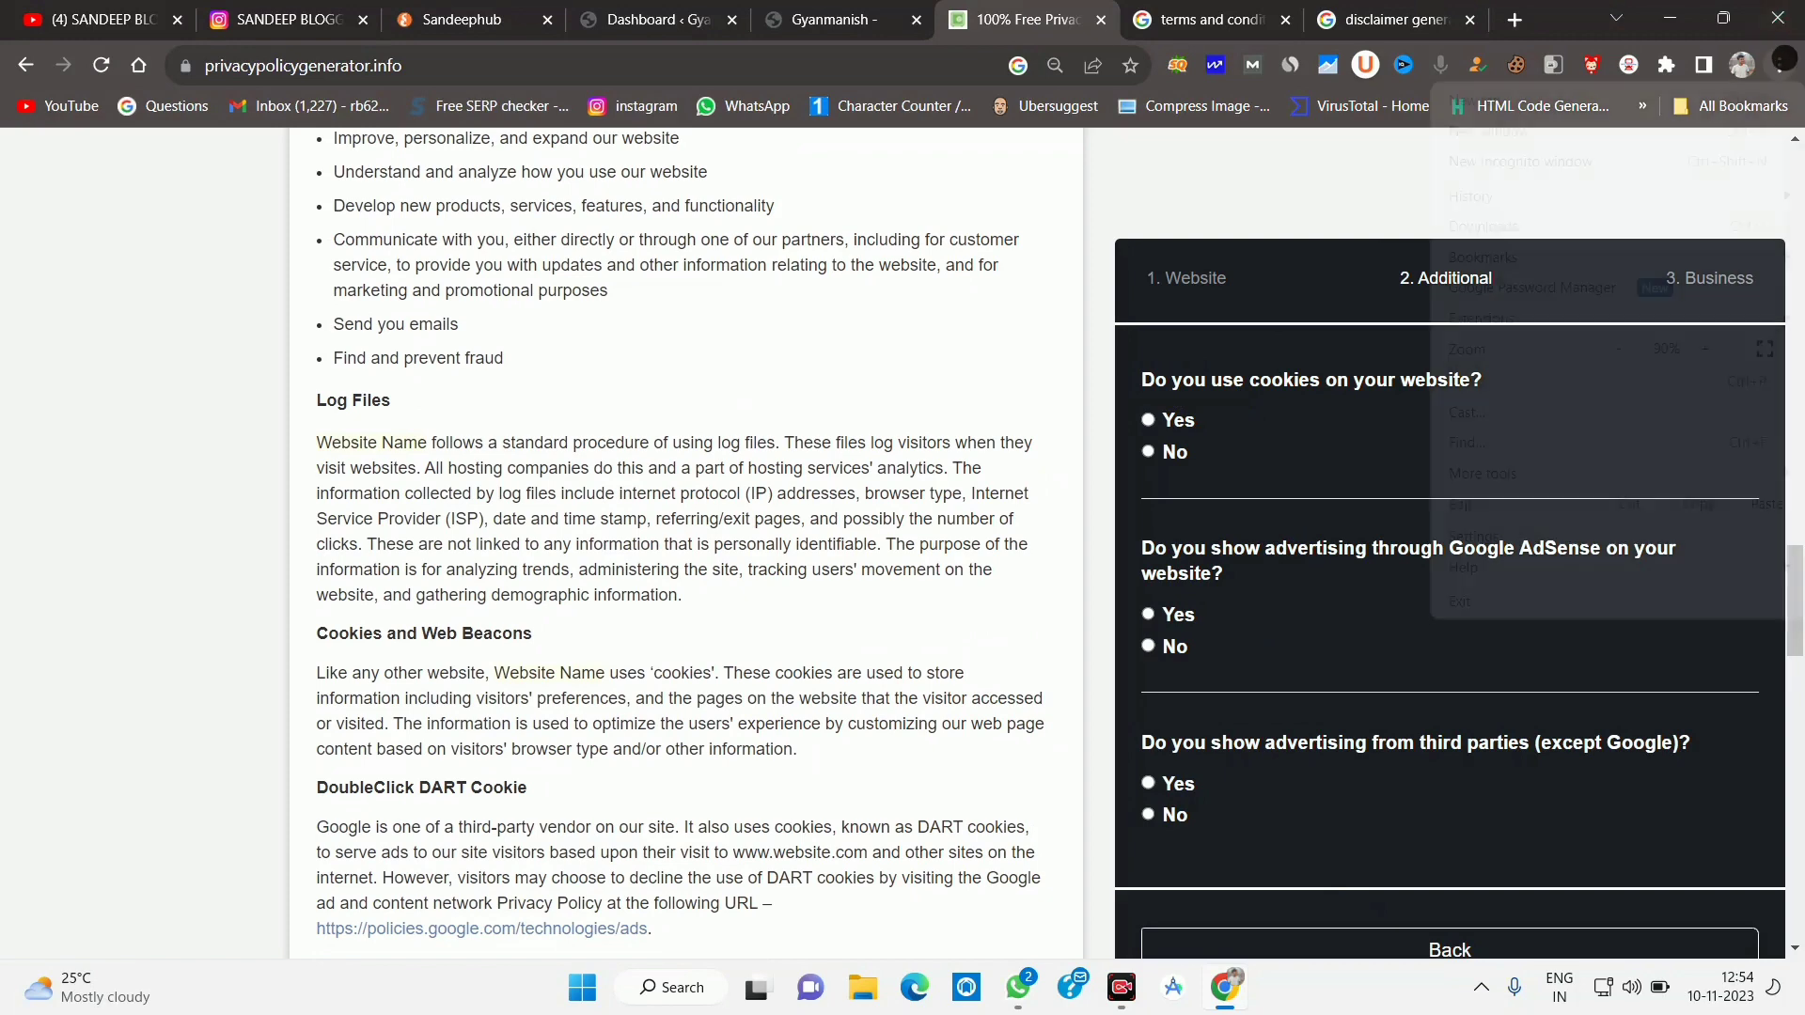
pyautogui.click(1705, 348)
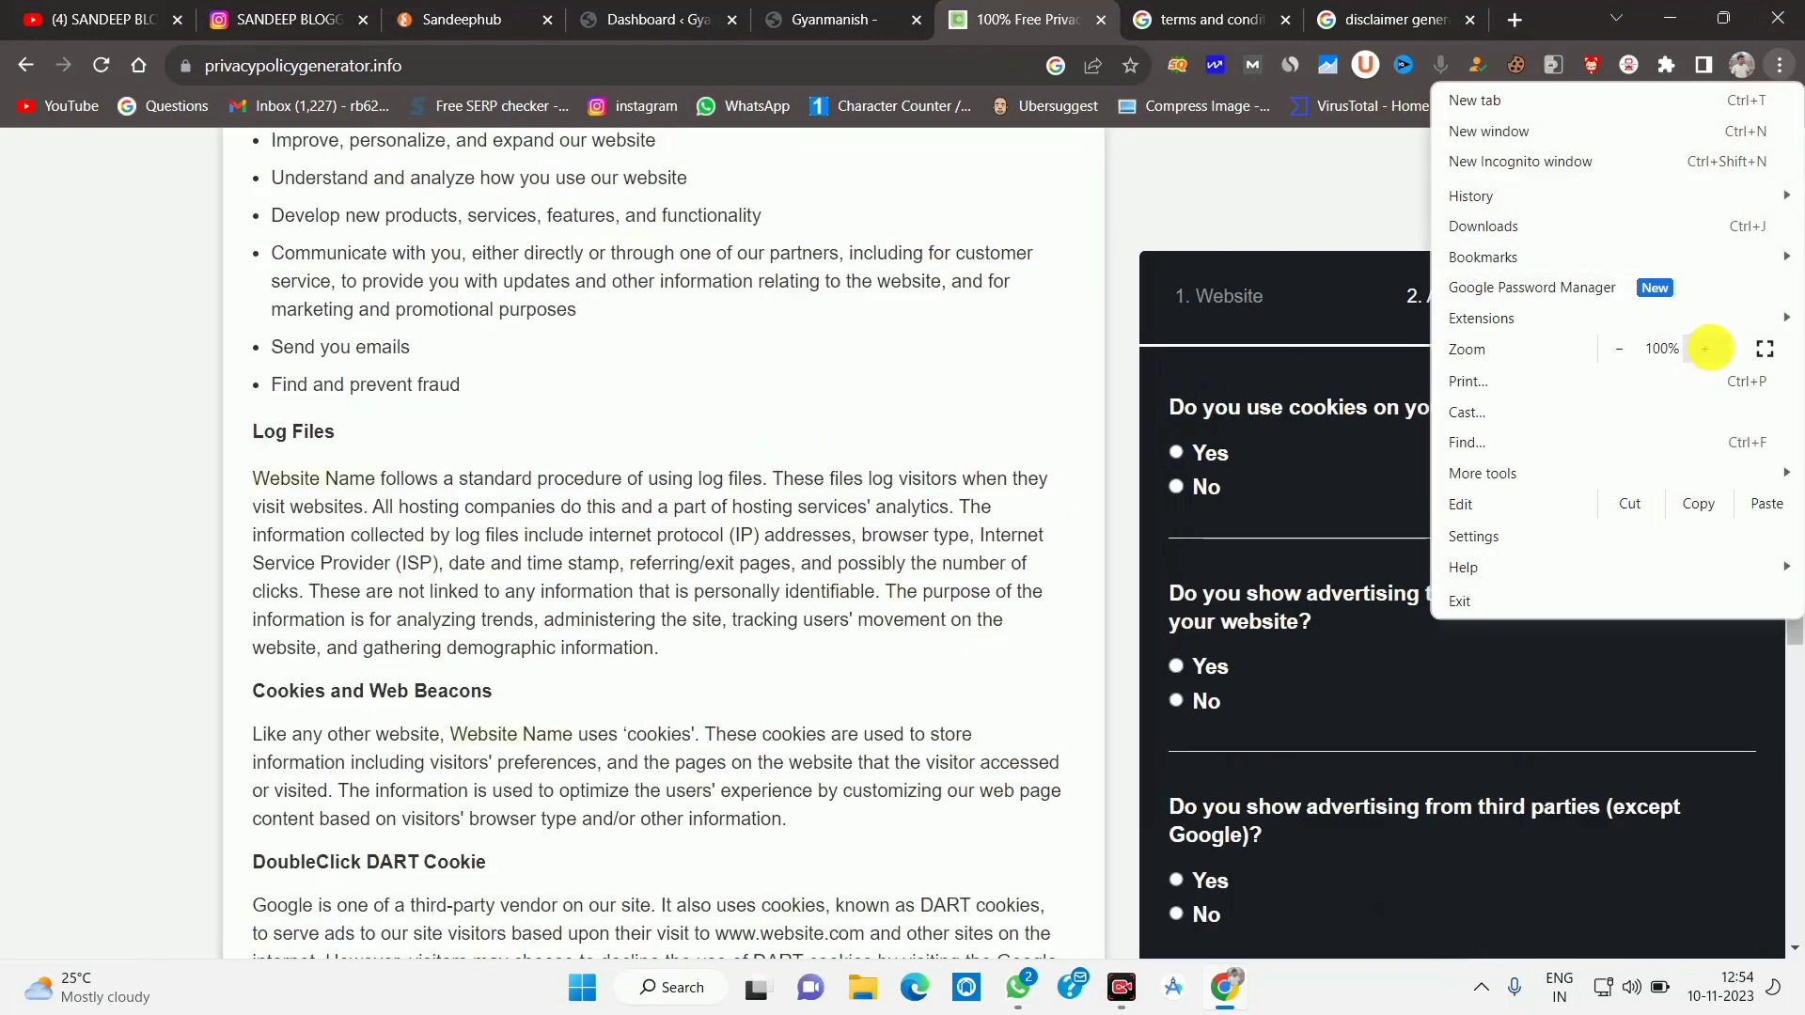
pyautogui.click(1705, 348)
pyautogui.click(65, 545)
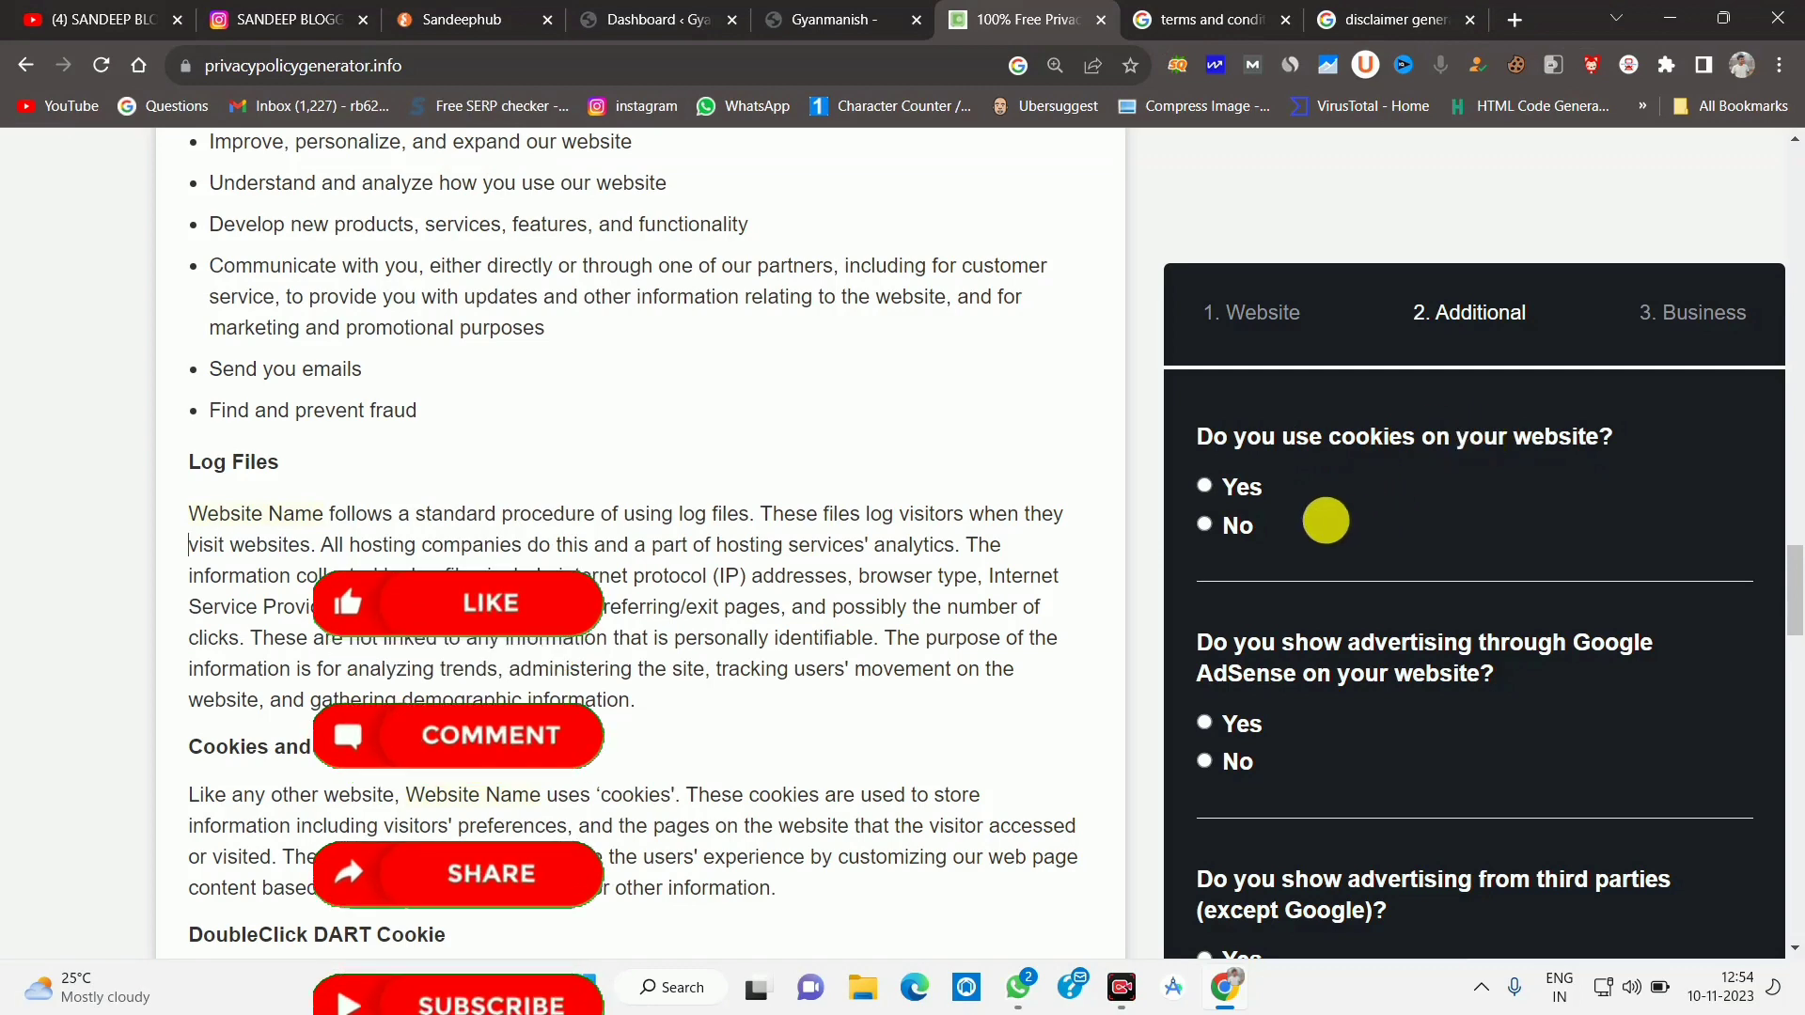
pyautogui.click(1223, 532)
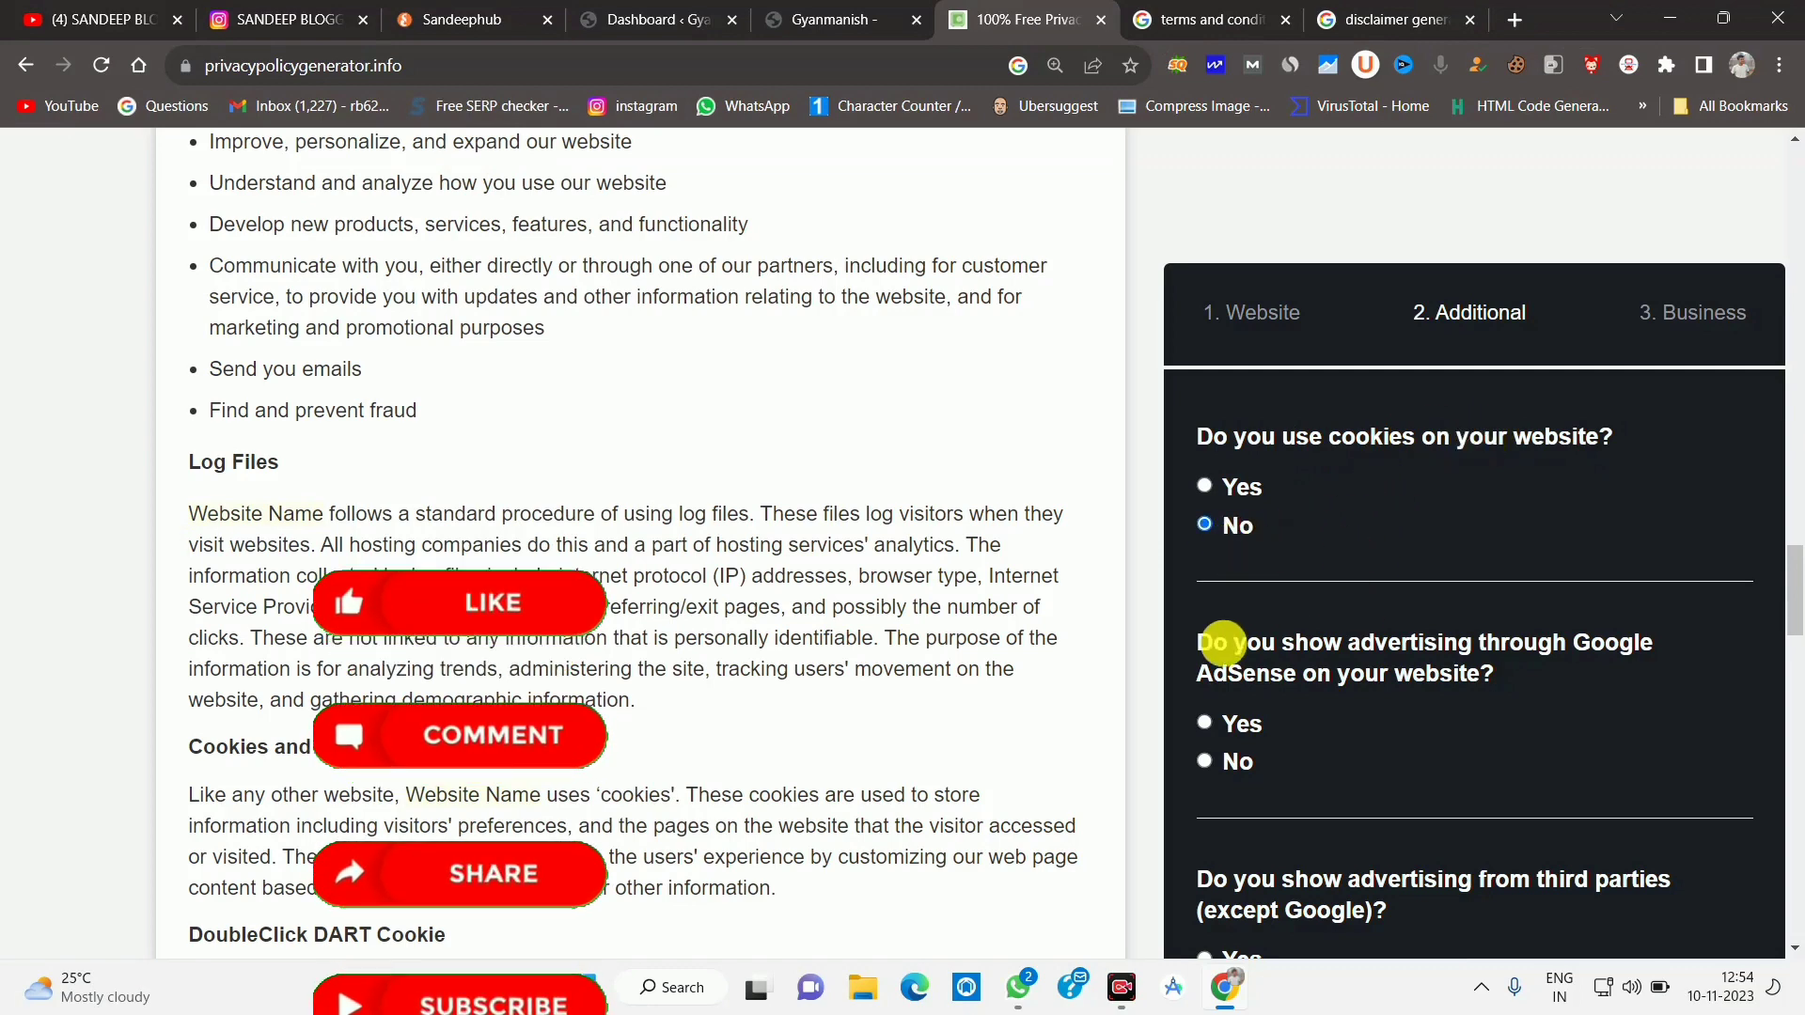
# Answer Yes to showing Google AdSense advertising and No to third-party advertising, and continue to the Business details.
pyautogui.scroll(-4, 1350, 677)
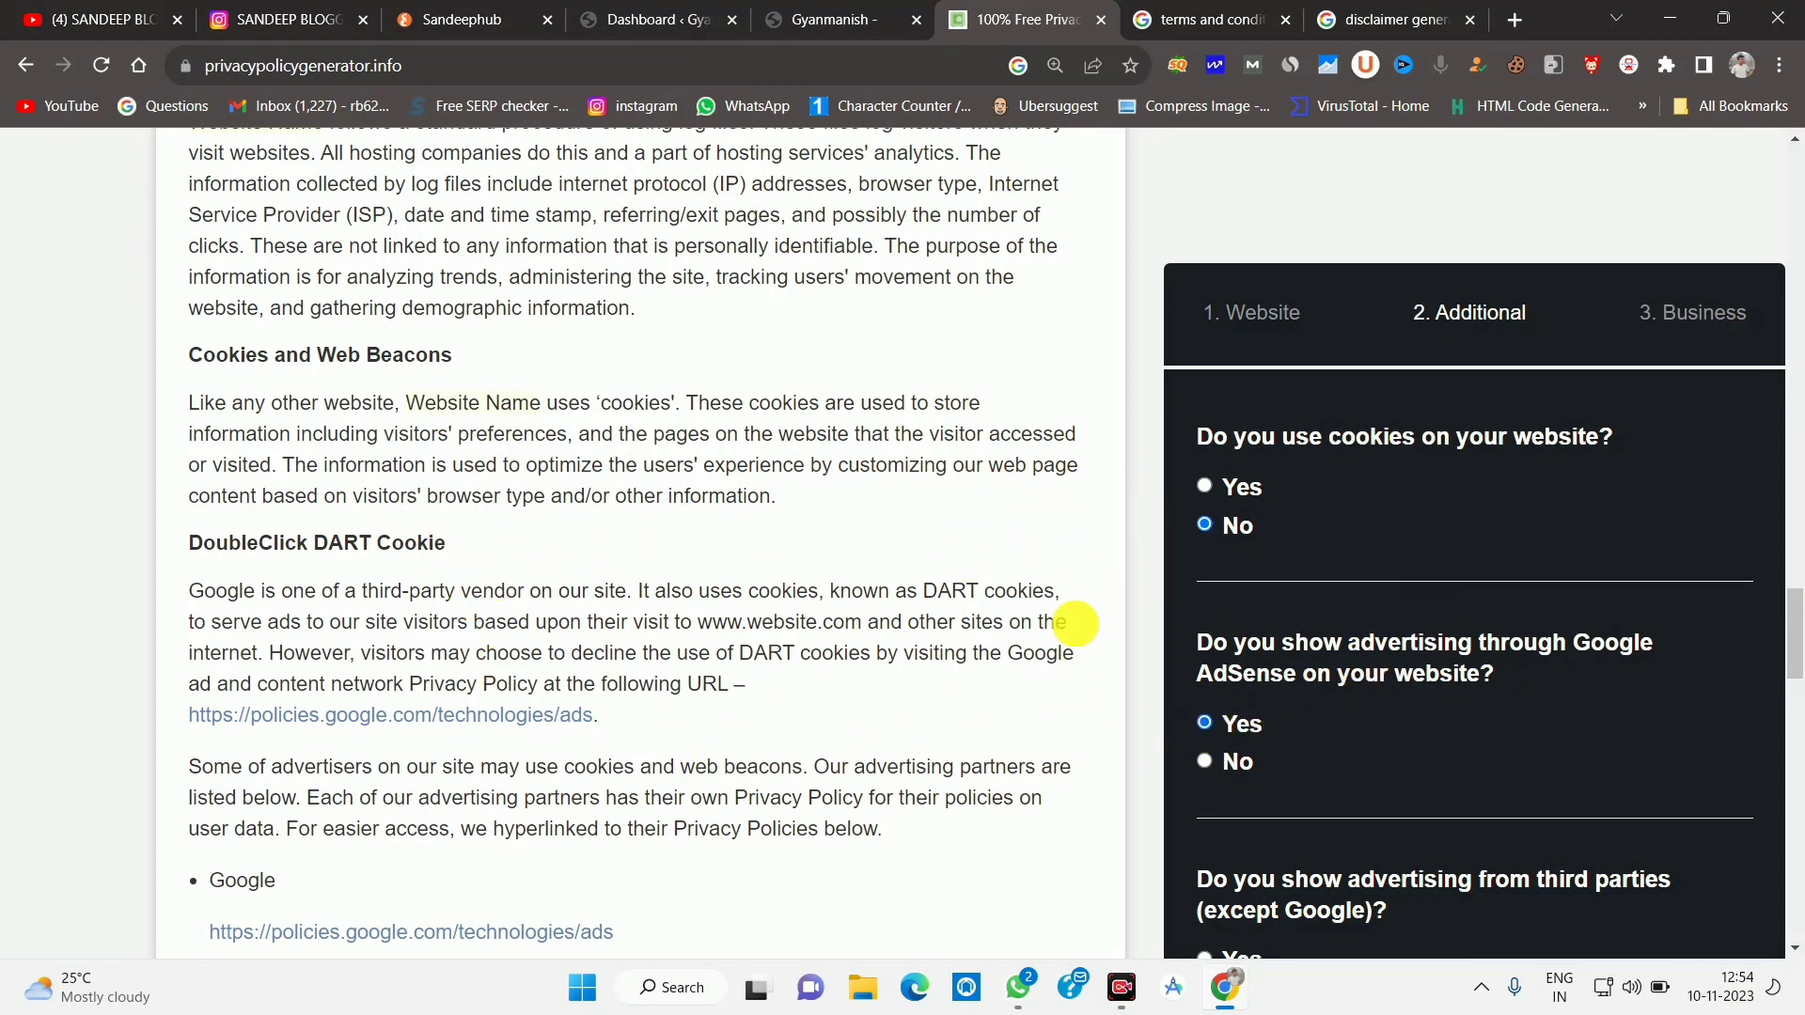
pyautogui.scroll(-4, 1368, 688)
pyautogui.click(1222, 741)
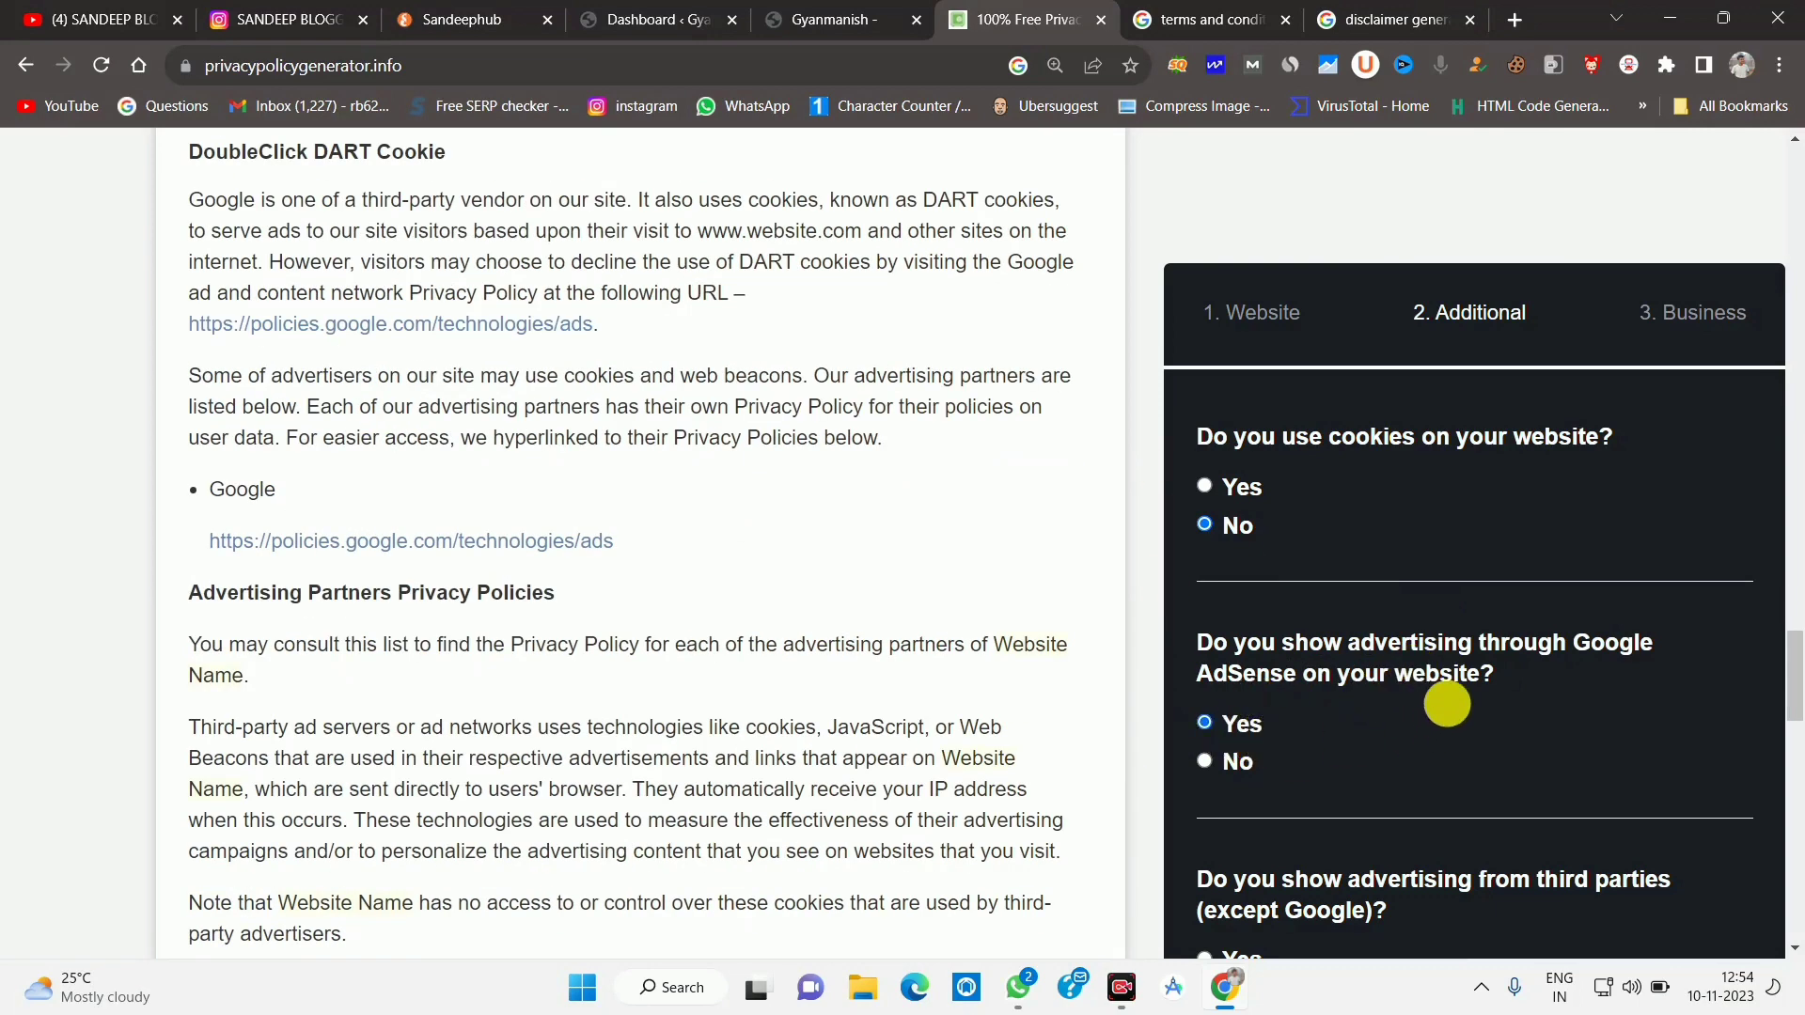
pyautogui.scroll(-4, 1551, 742)
pyautogui.scroll(-4, 1783, 695)
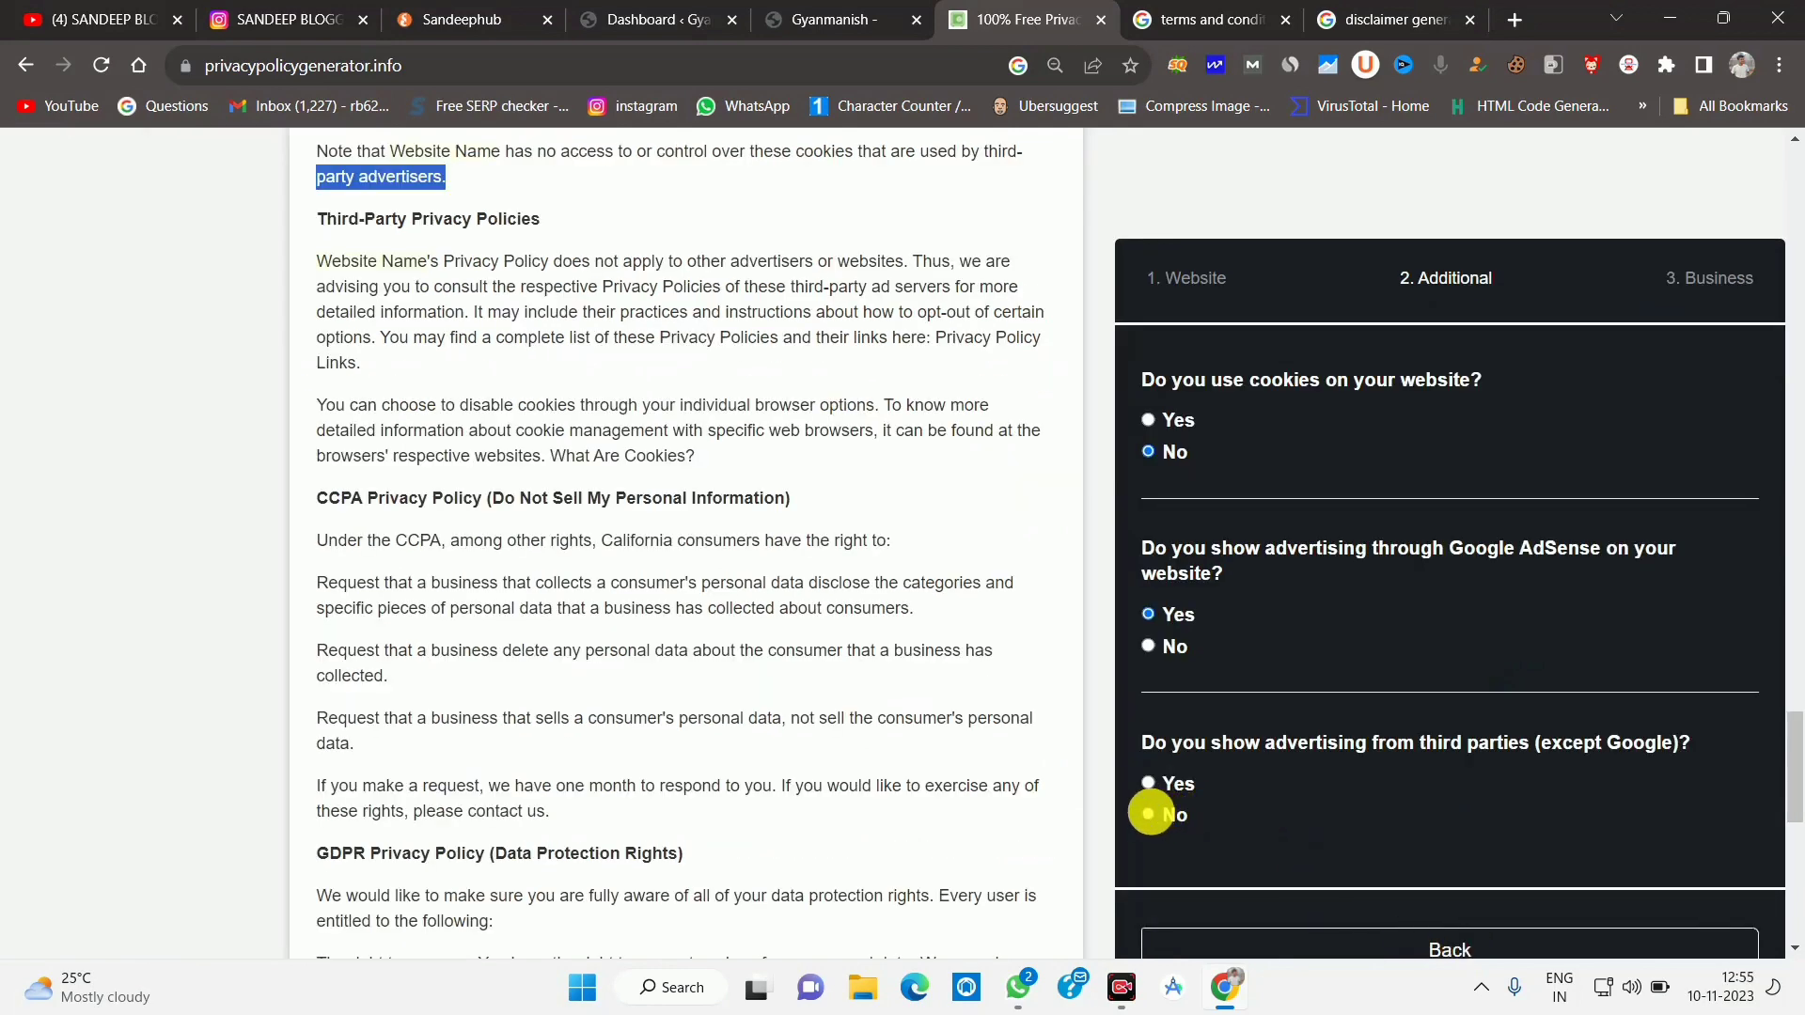
pyautogui.click(1279, 935)
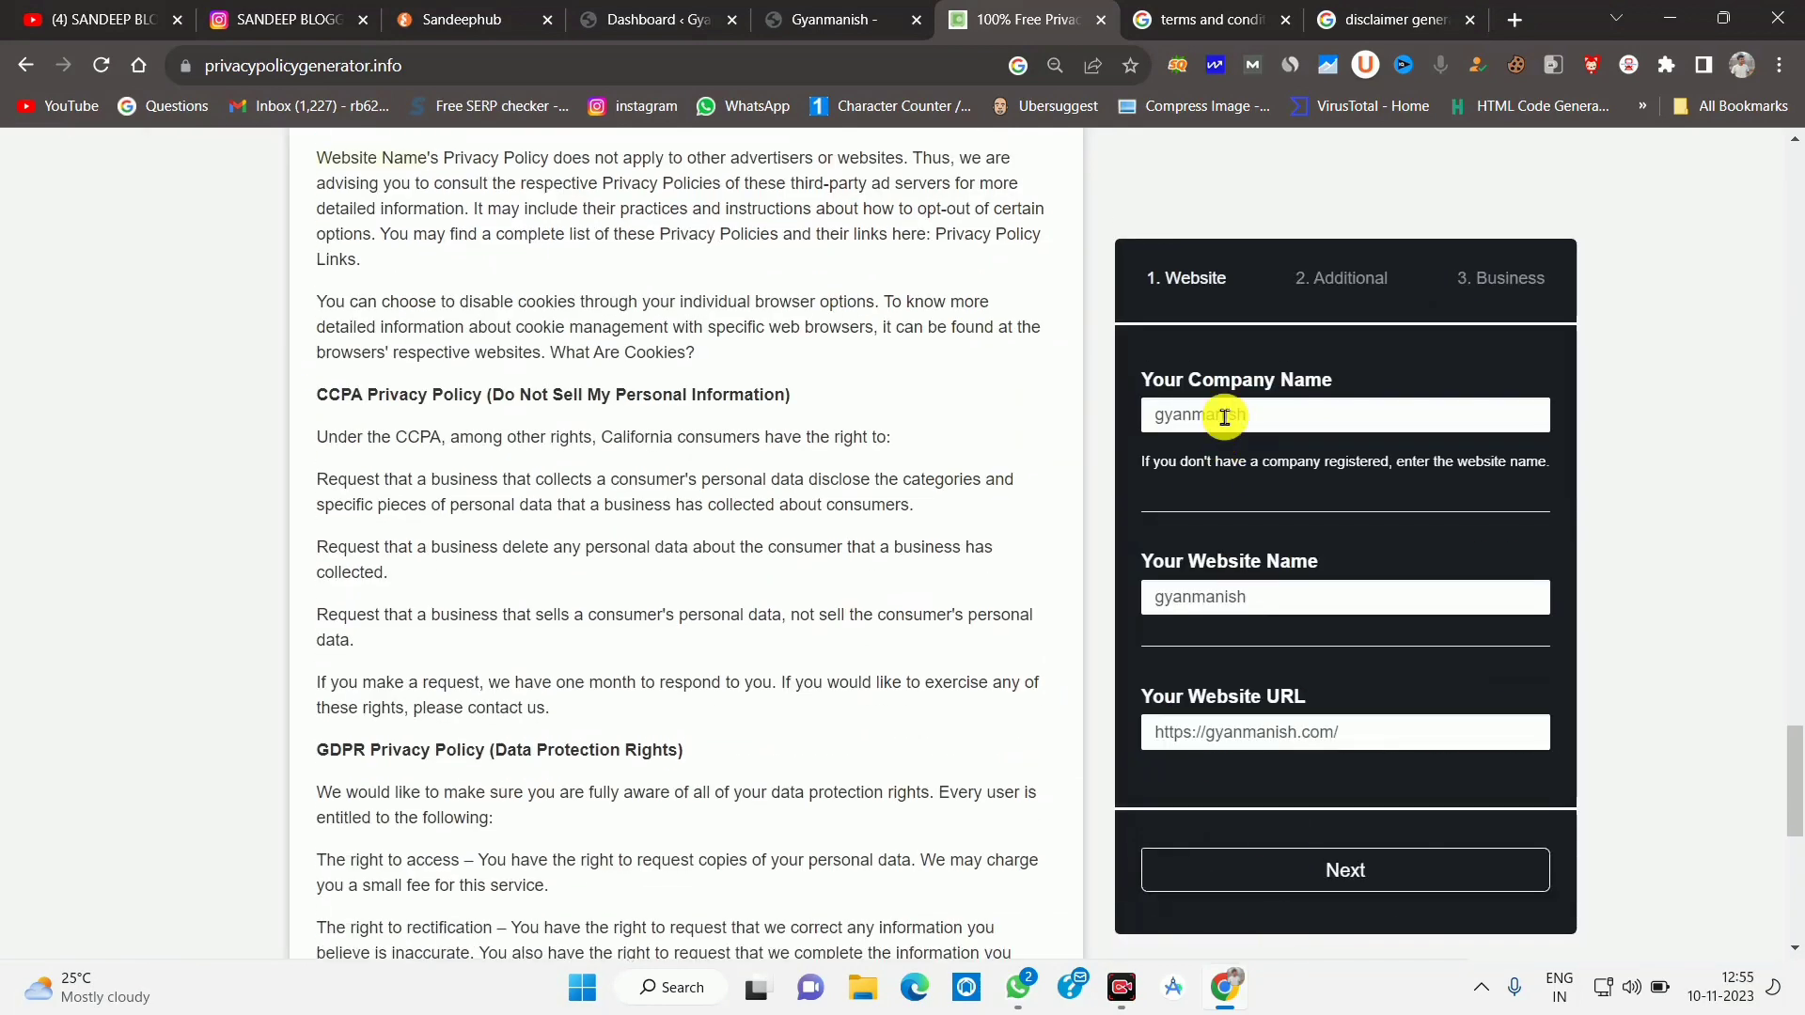
pyautogui.click(1338, 842)
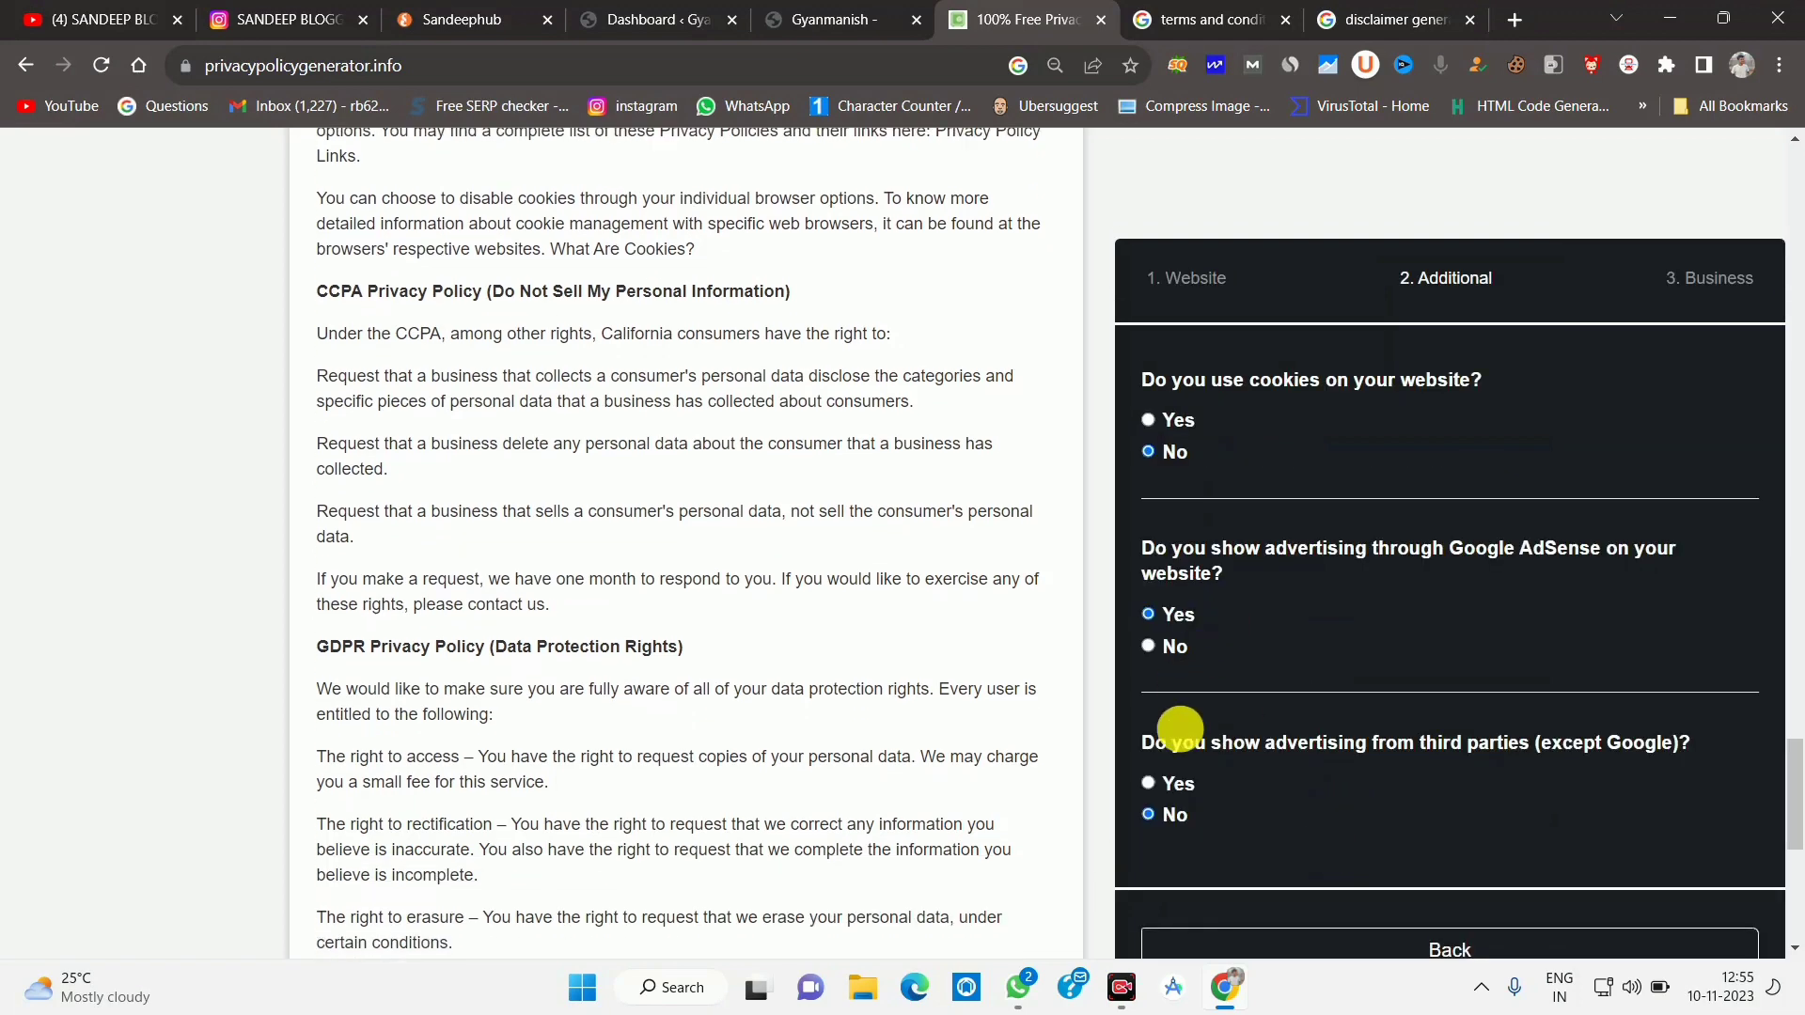
pyautogui.scroll(-6, 1356, 945)
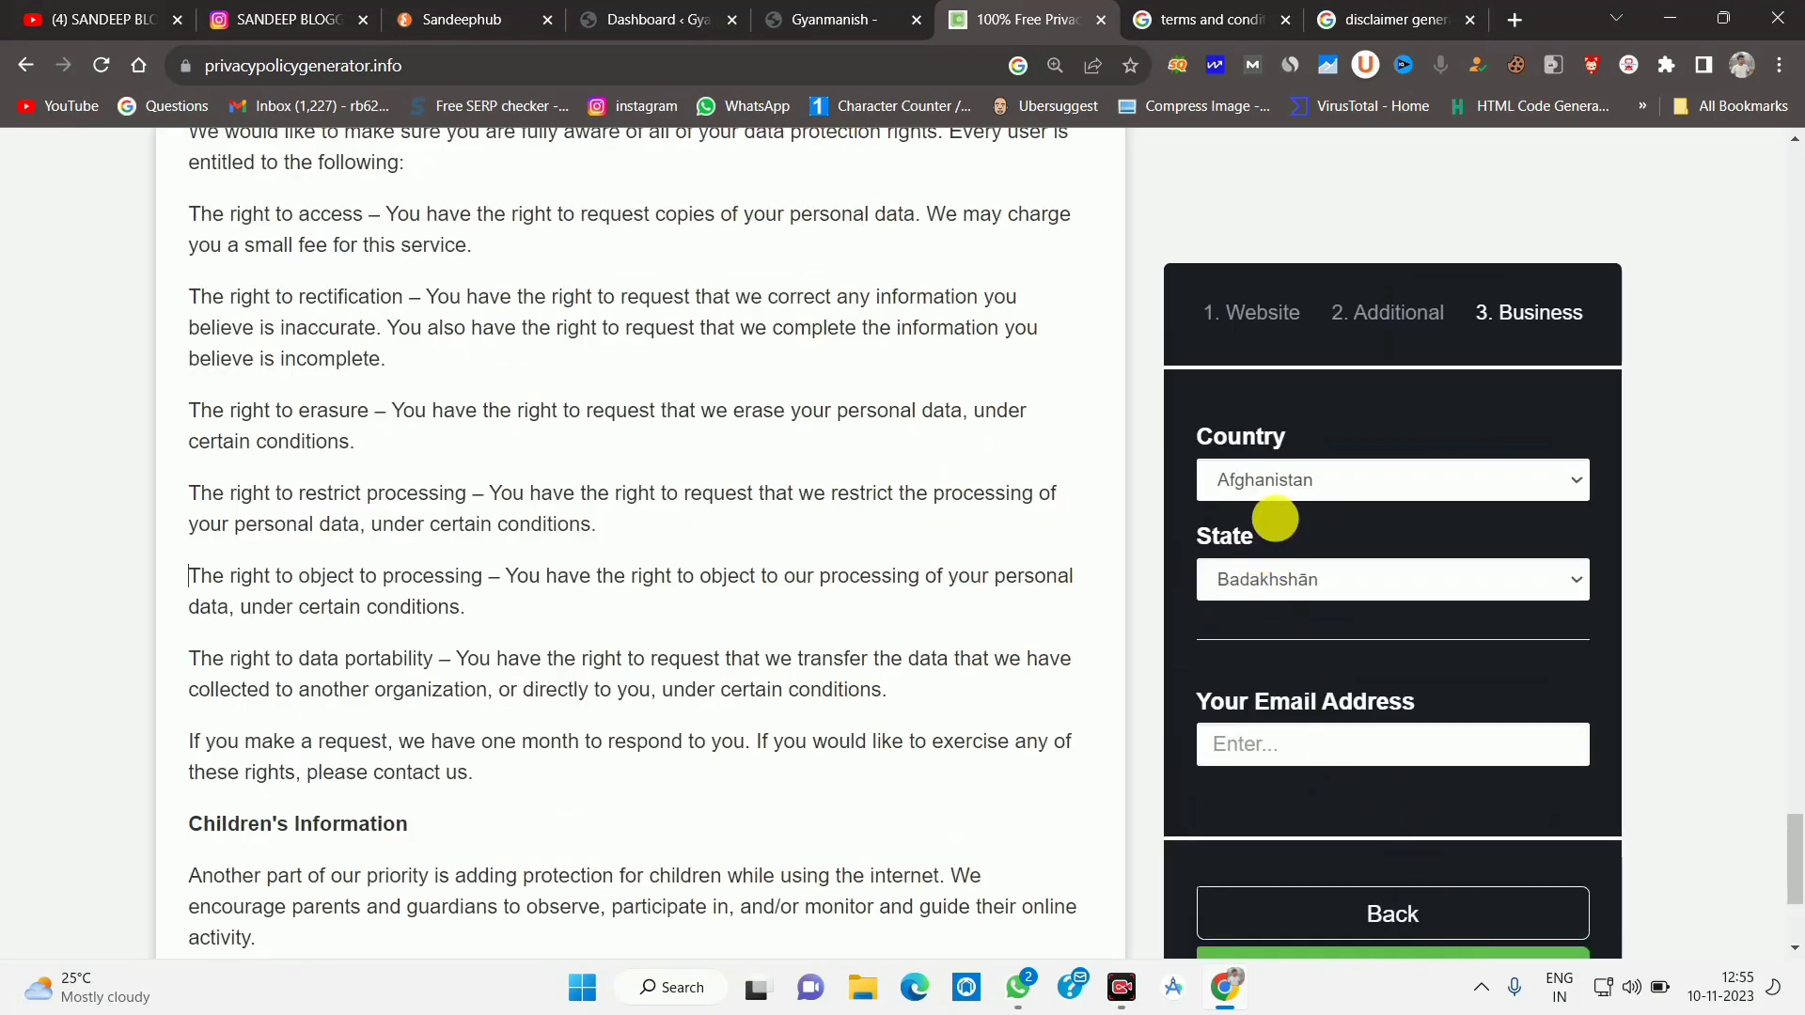
# Set the country to India and the state to Bihar, fill in the contact email address, and generate the privacy policy.
pyautogui.click(1269, 480)
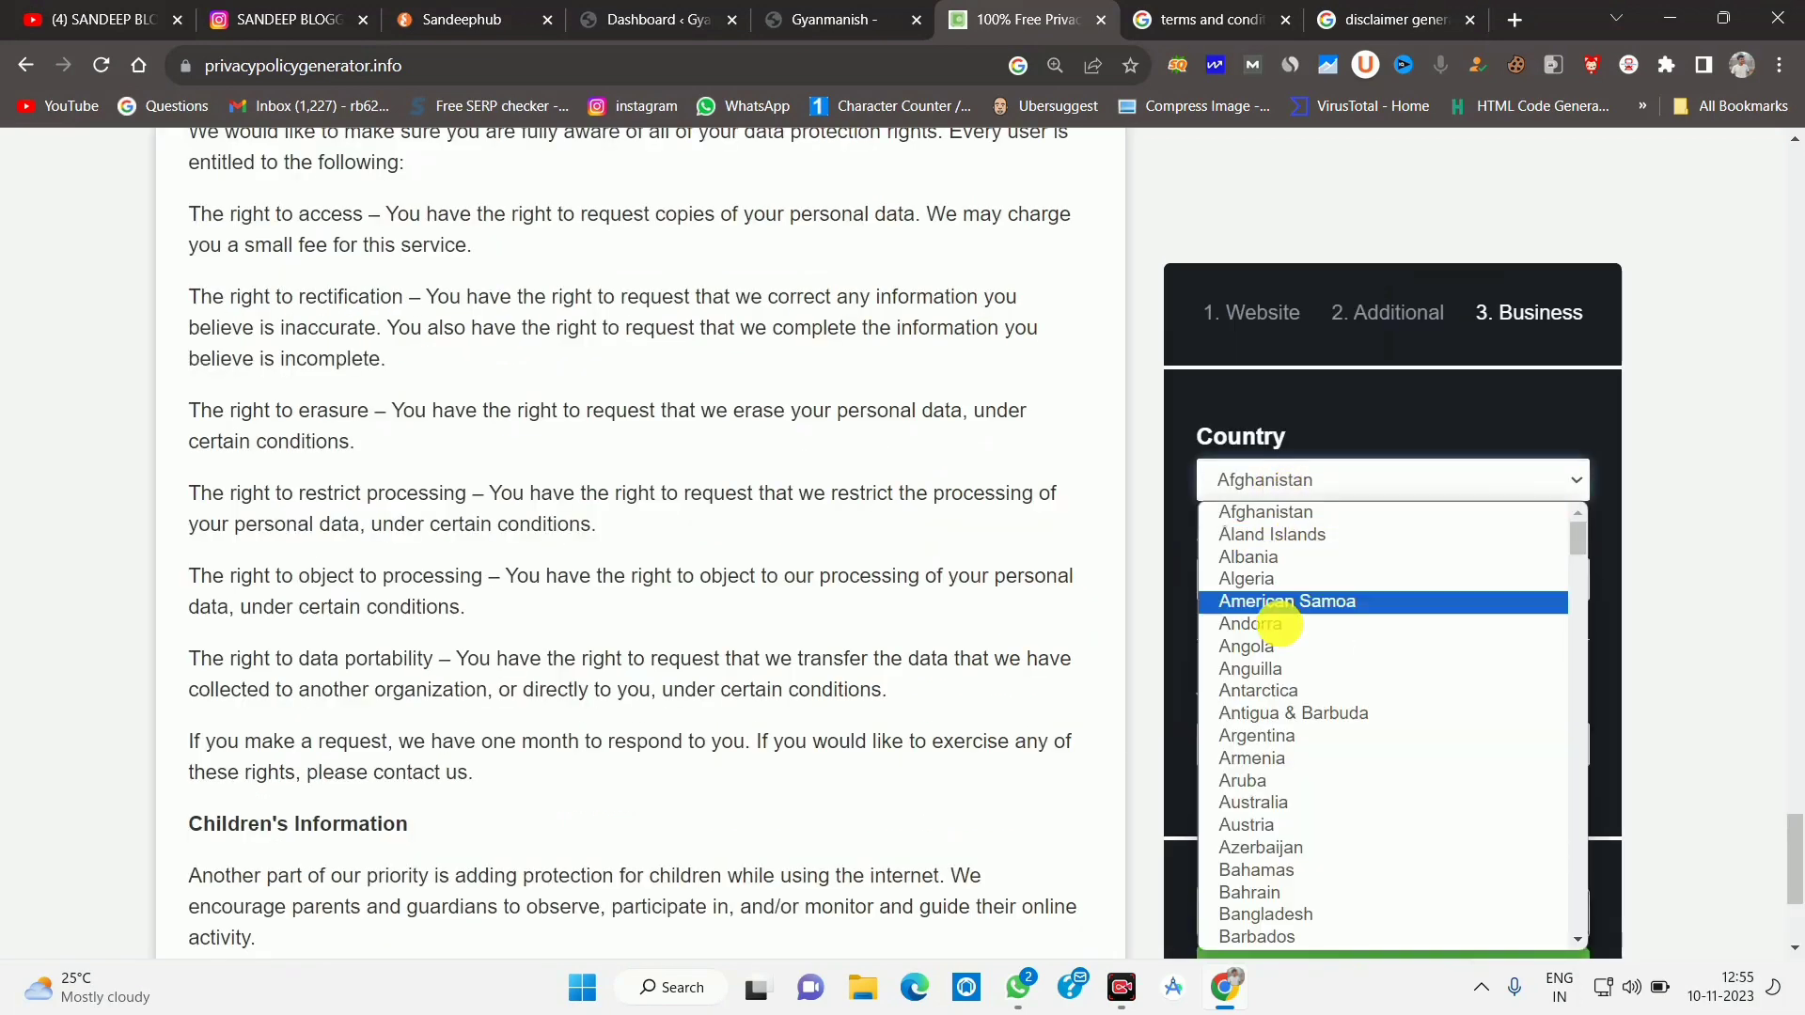
pyautogui.scroll(-20, 1301, 853)
pyautogui.scroll(8, 1301, 851)
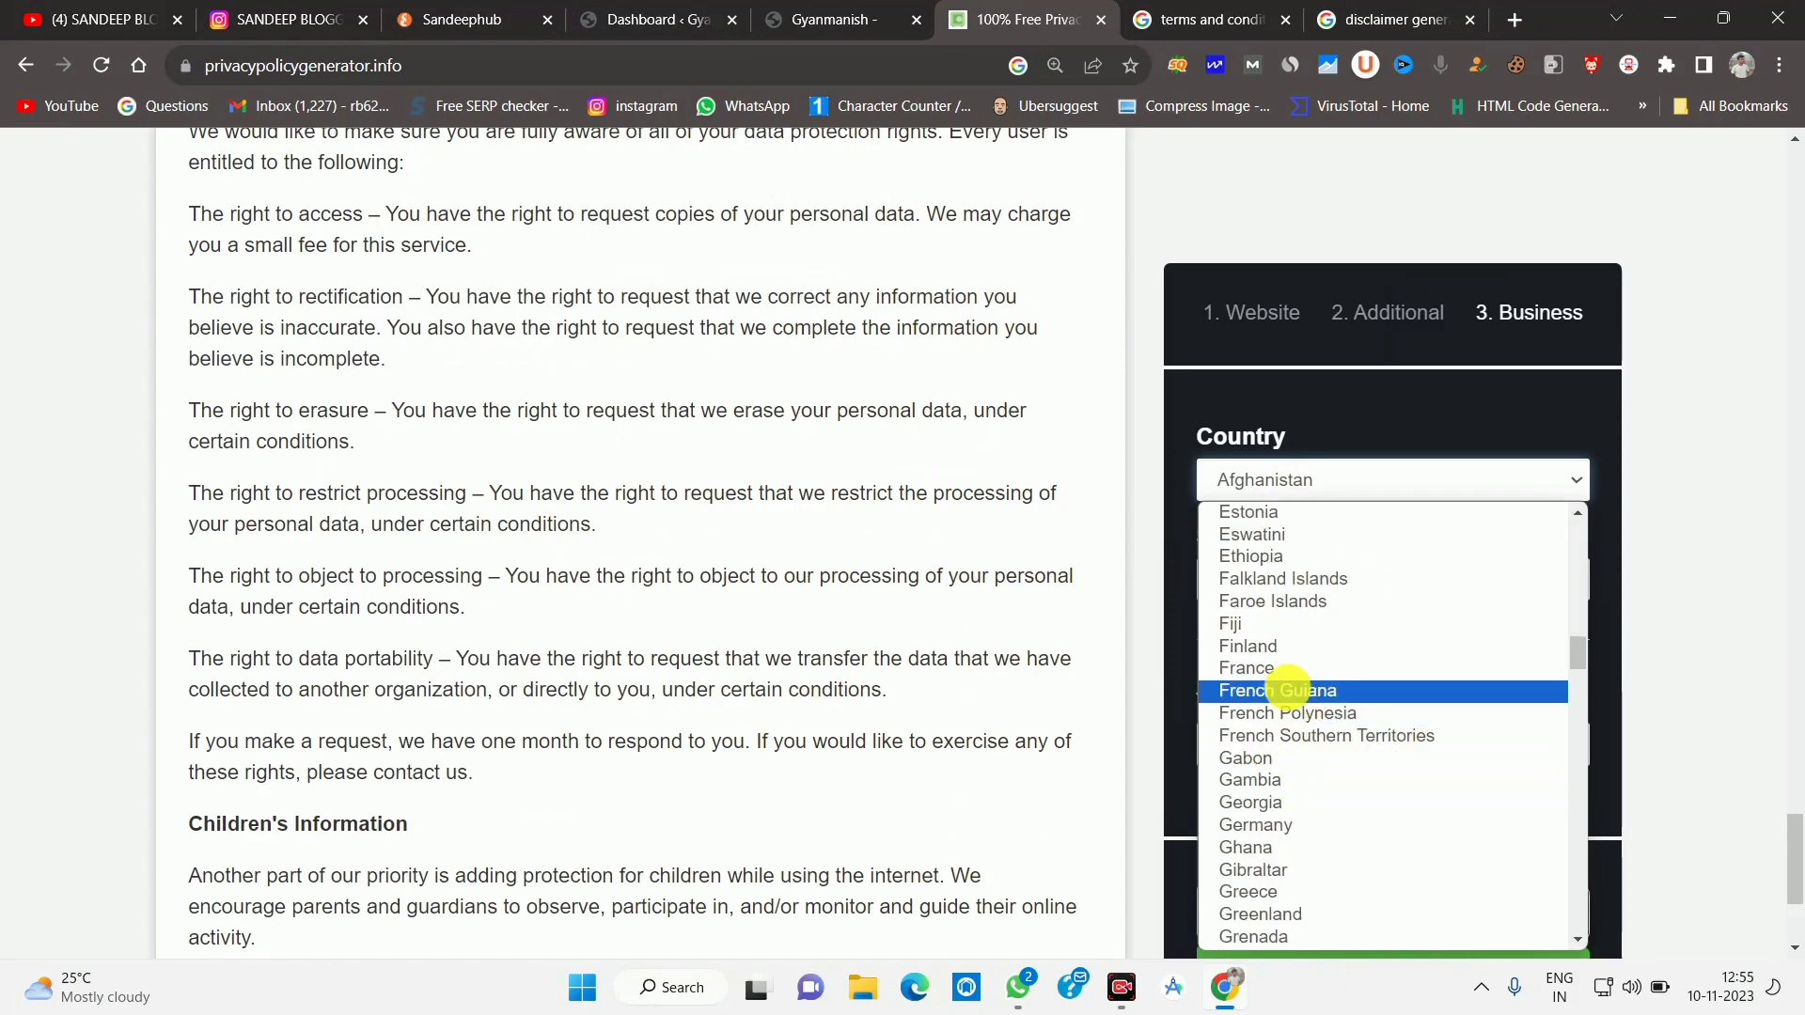
pyautogui.scroll(-9, 1307, 827)
pyautogui.scroll(-20, 1310, 864)
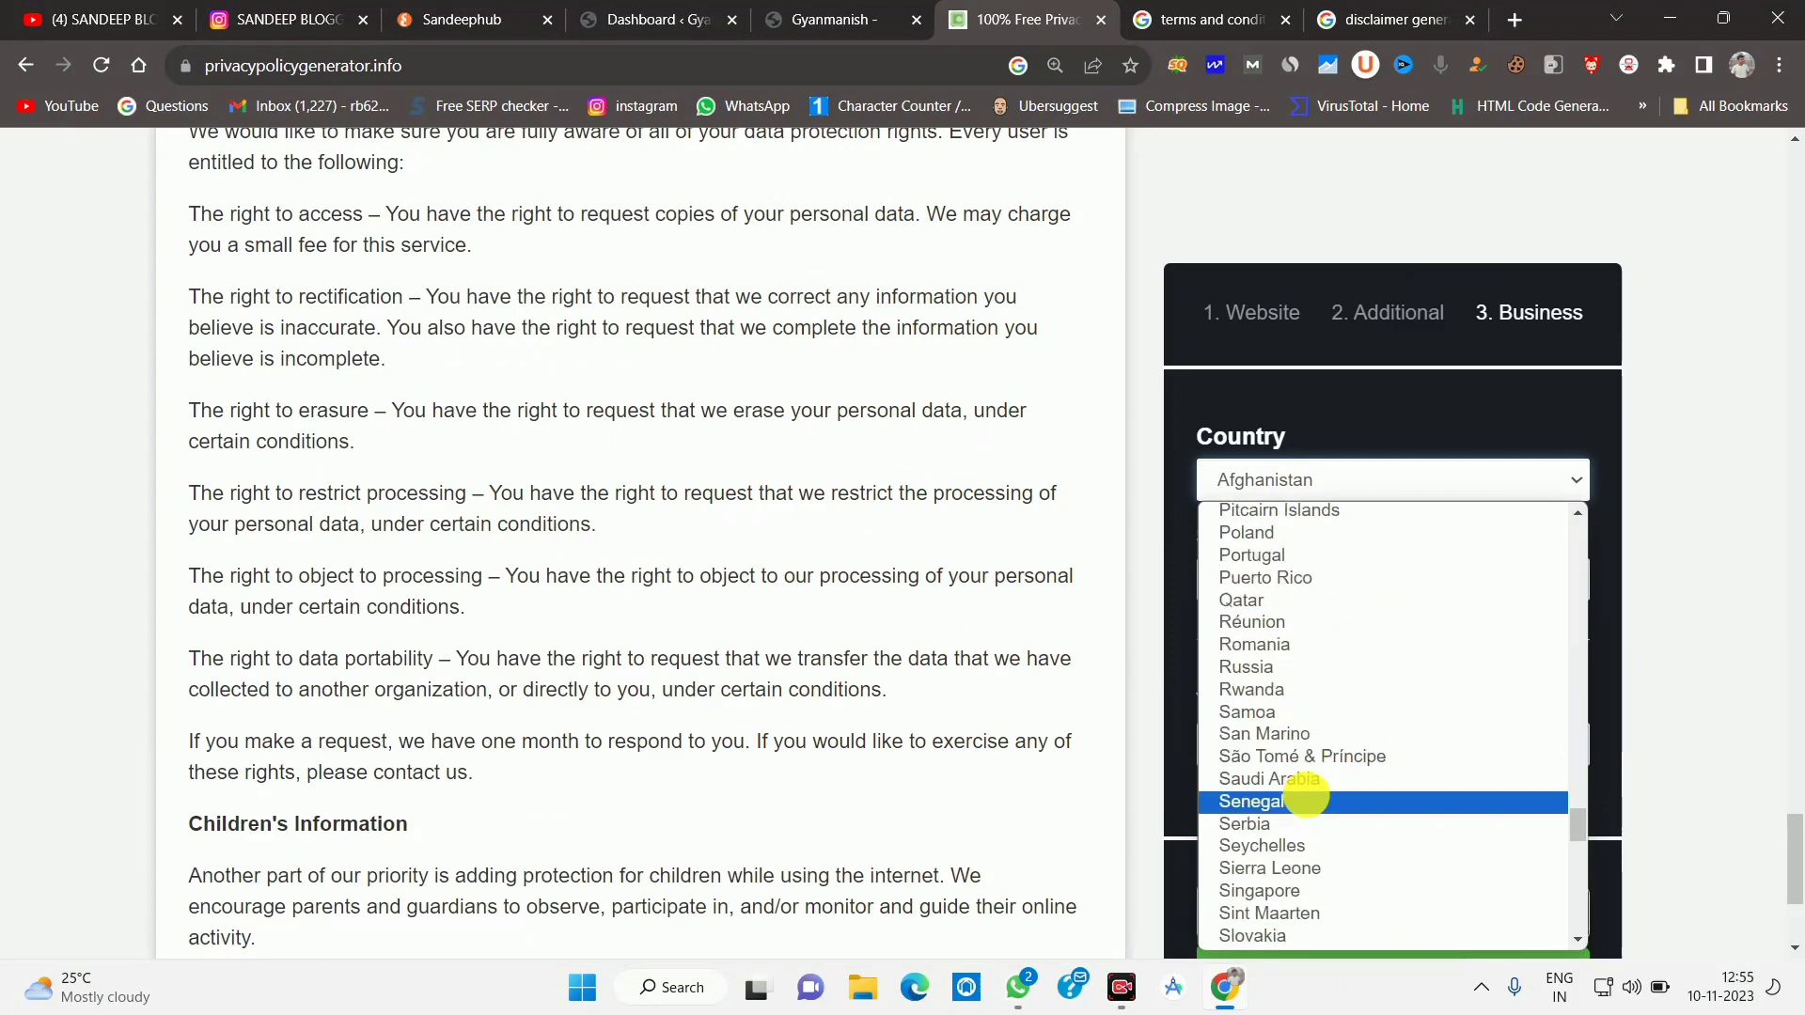
pyautogui.scroll(20, 1309, 865)
pyautogui.click(1452, 925)
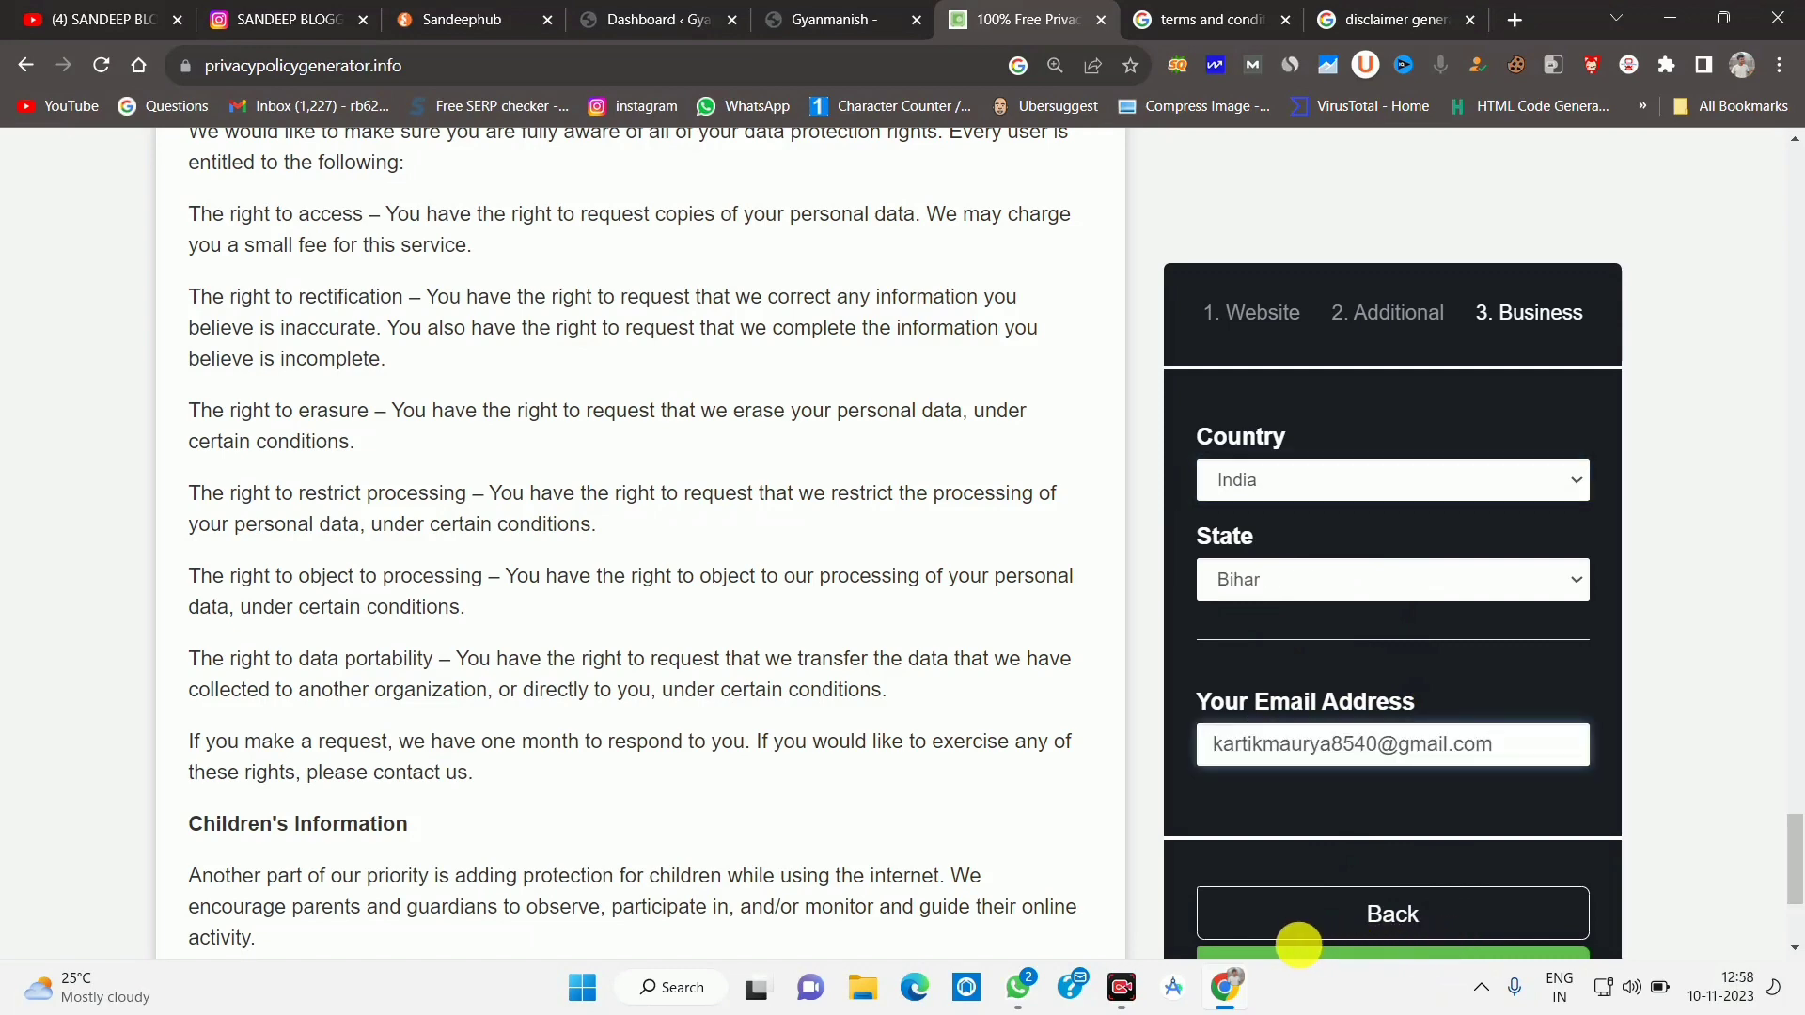
pyautogui.click(1298, 953)
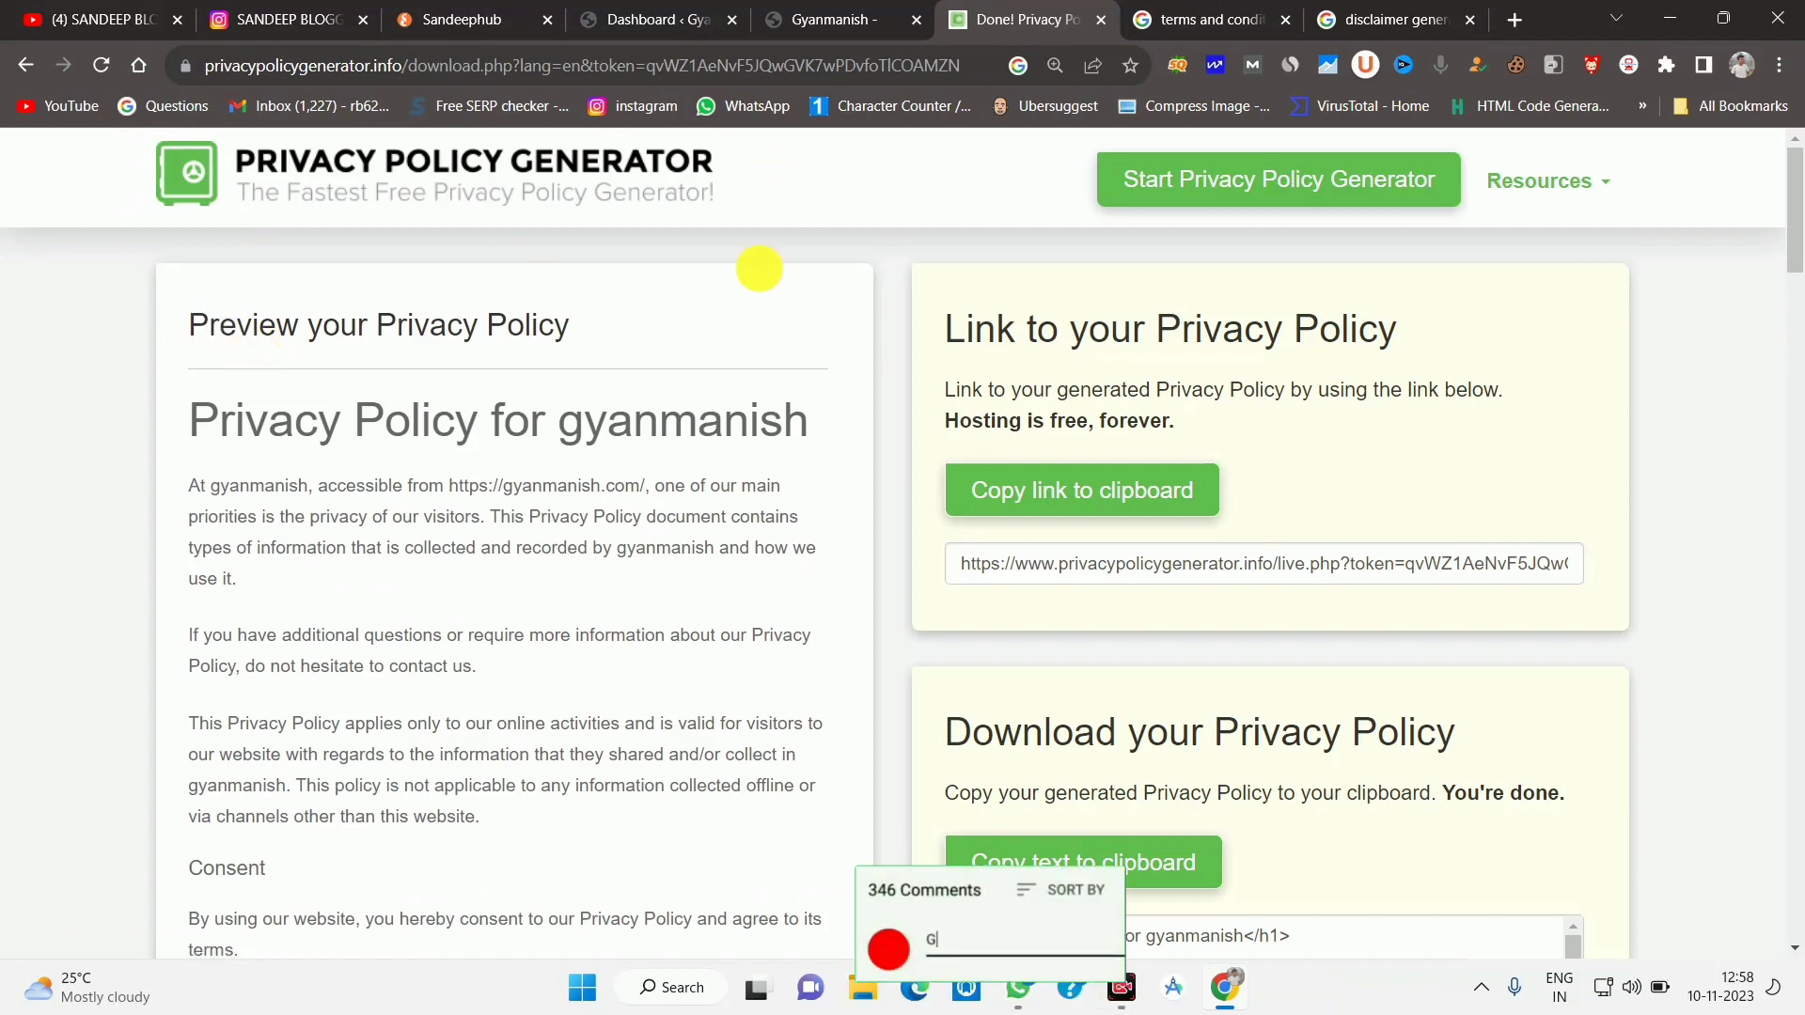
pyautogui.scroll(-8, 658, 376)
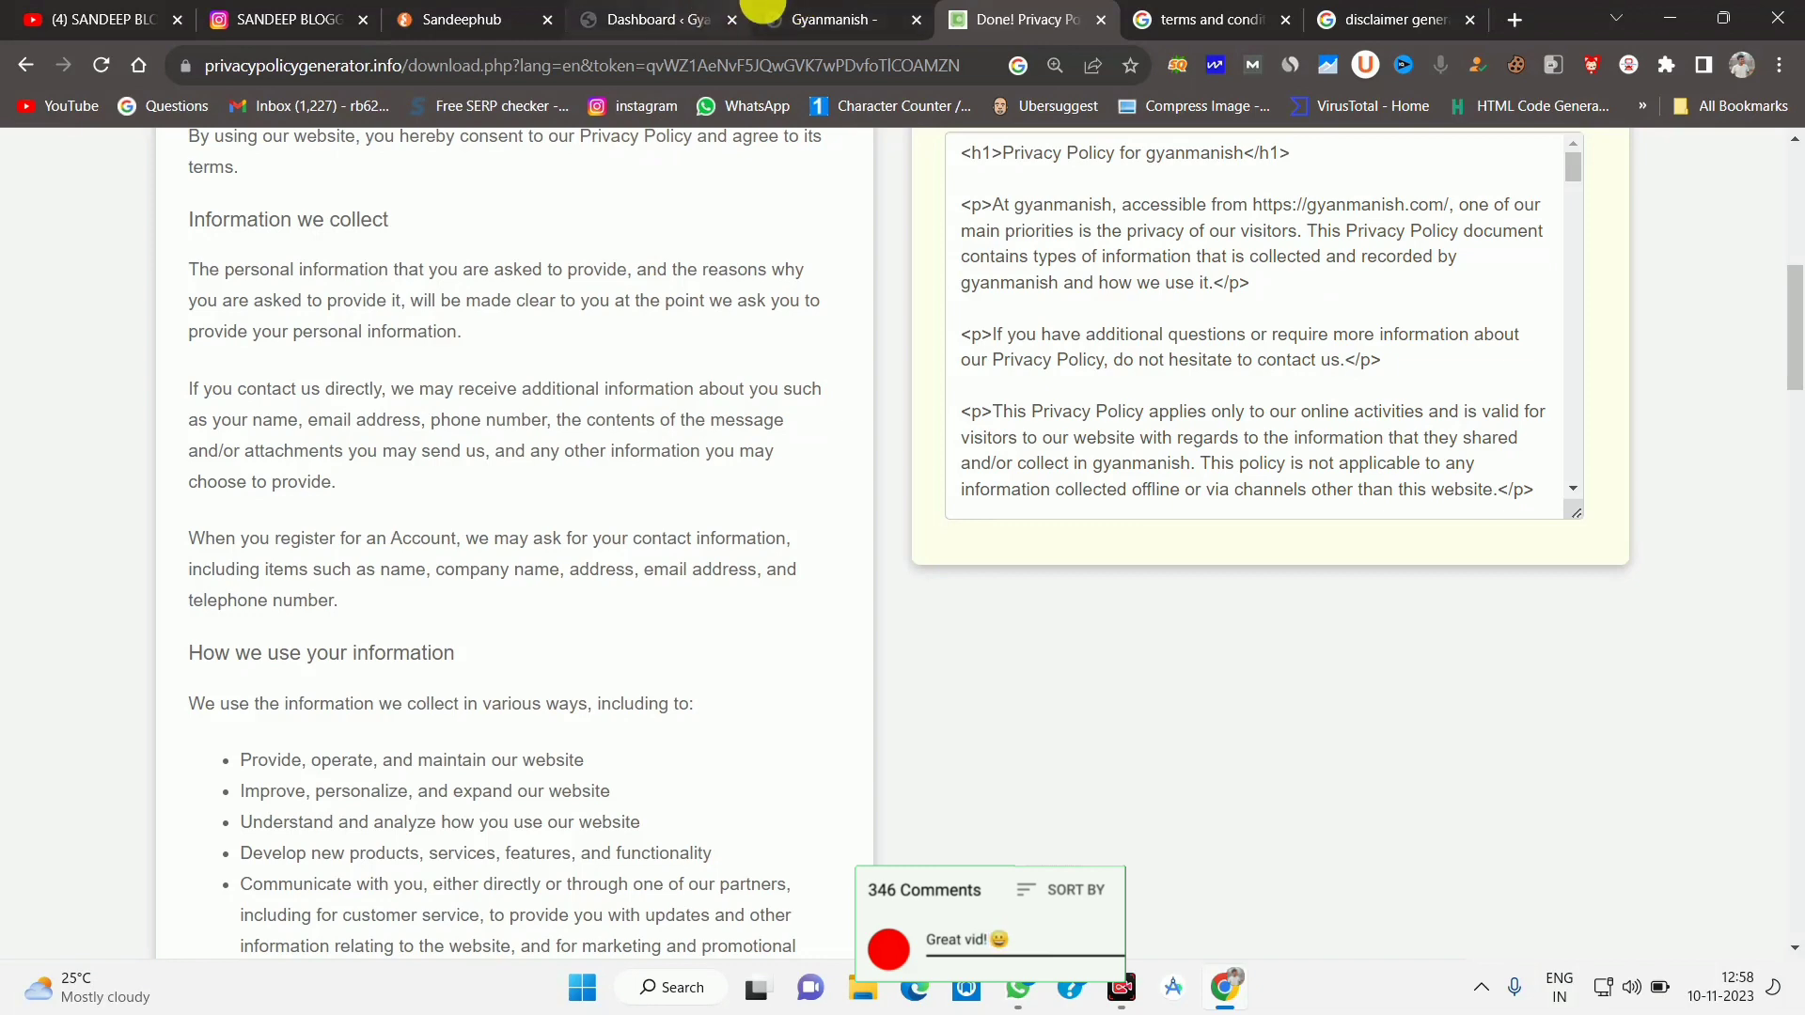
# Open termsandconditionsgenerator.com from the Google results for "terms and conditions generator".
pyautogui.click(827, 19)
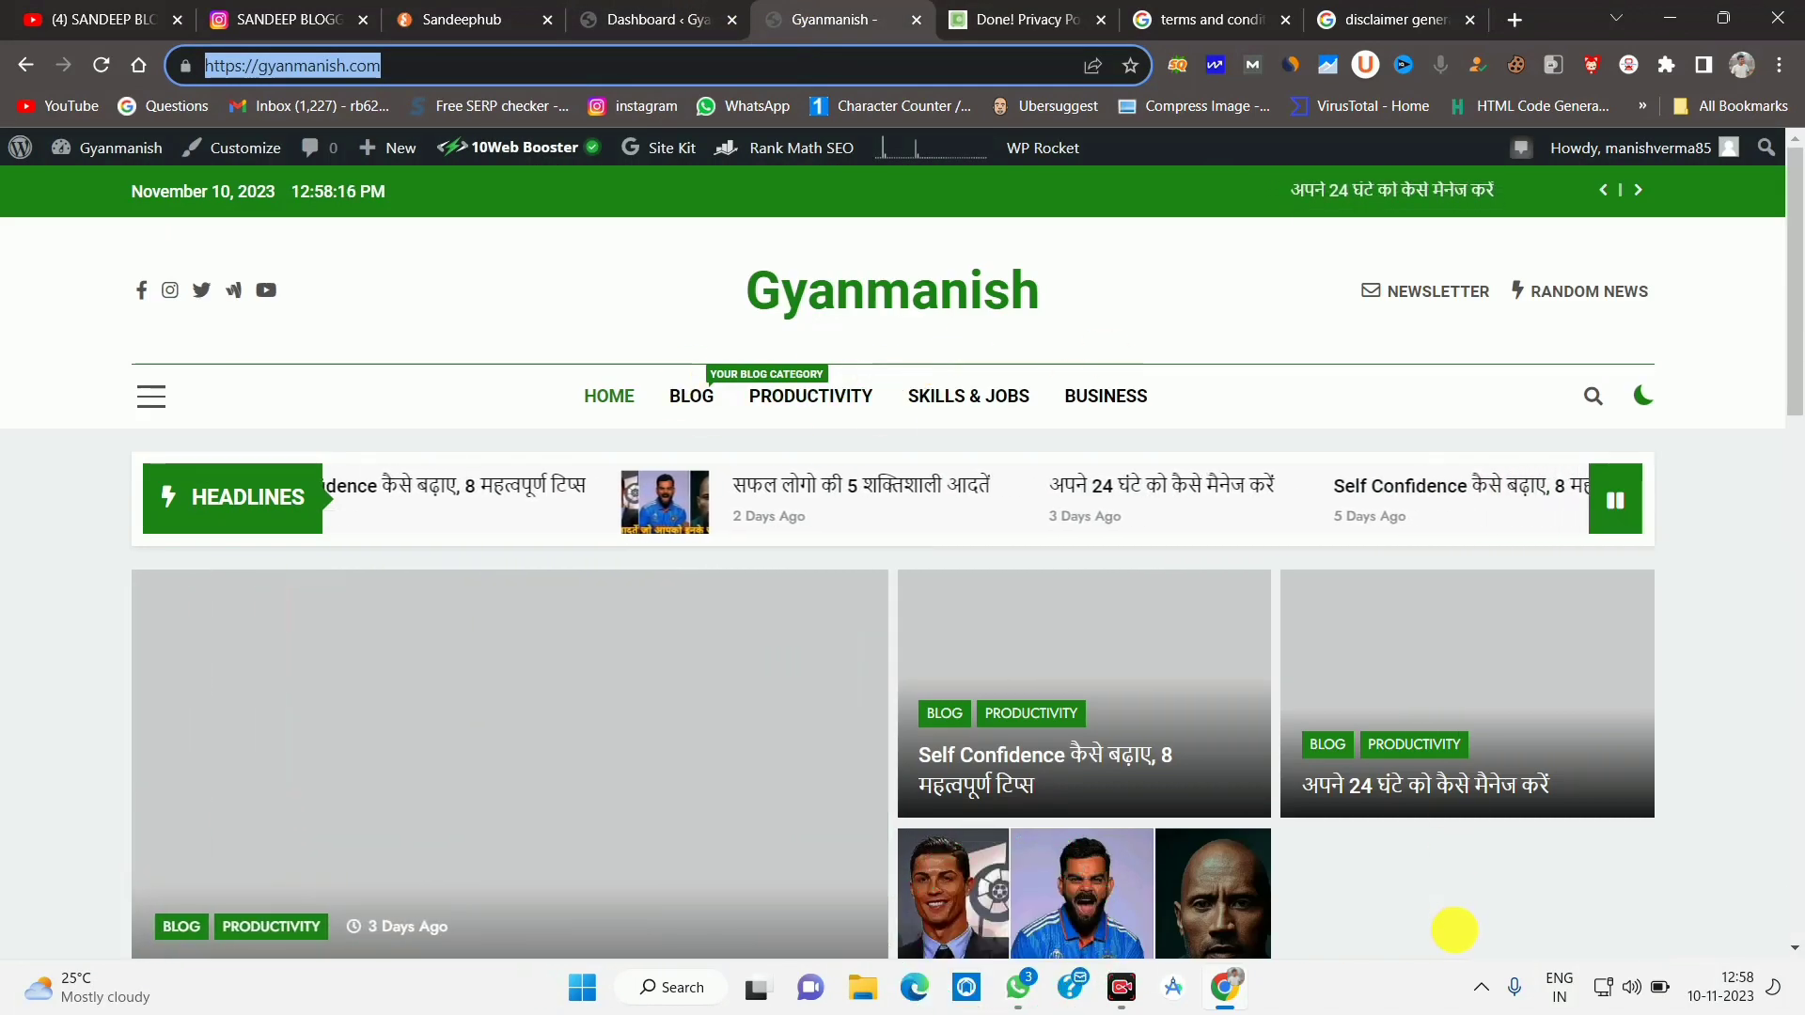
pyautogui.click(1213, 17)
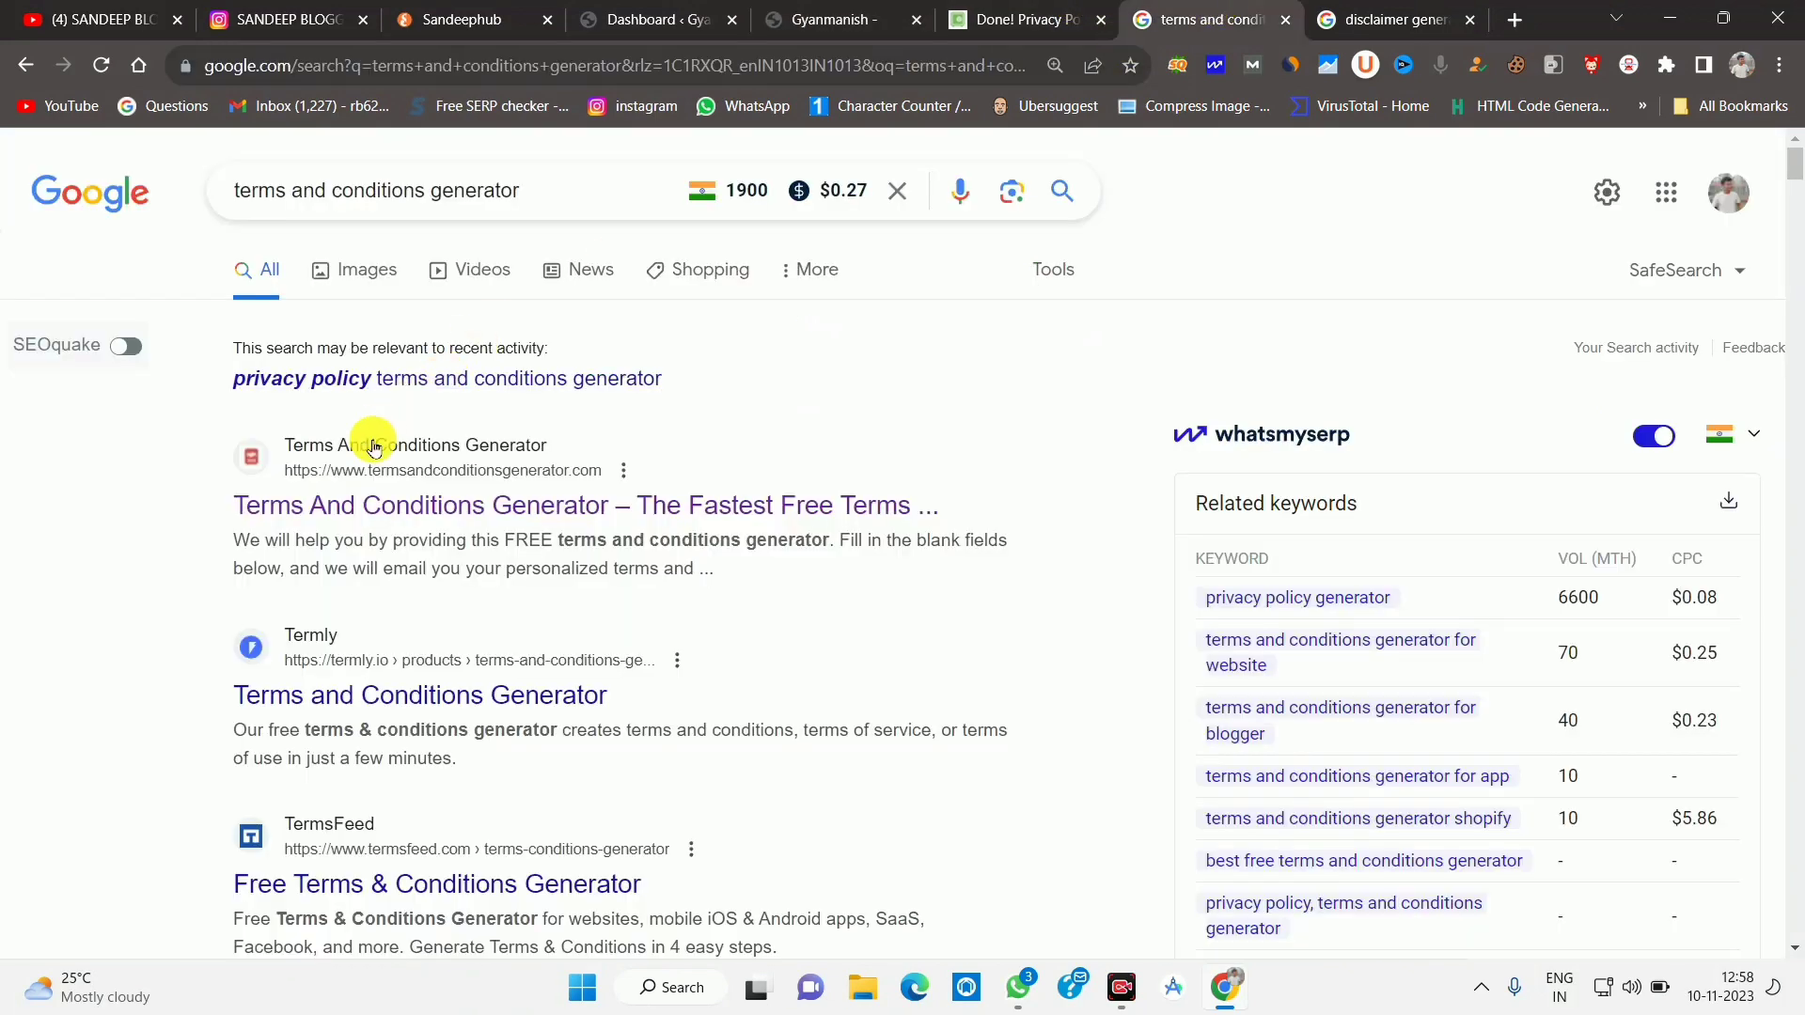
pyautogui.click(567, 485)
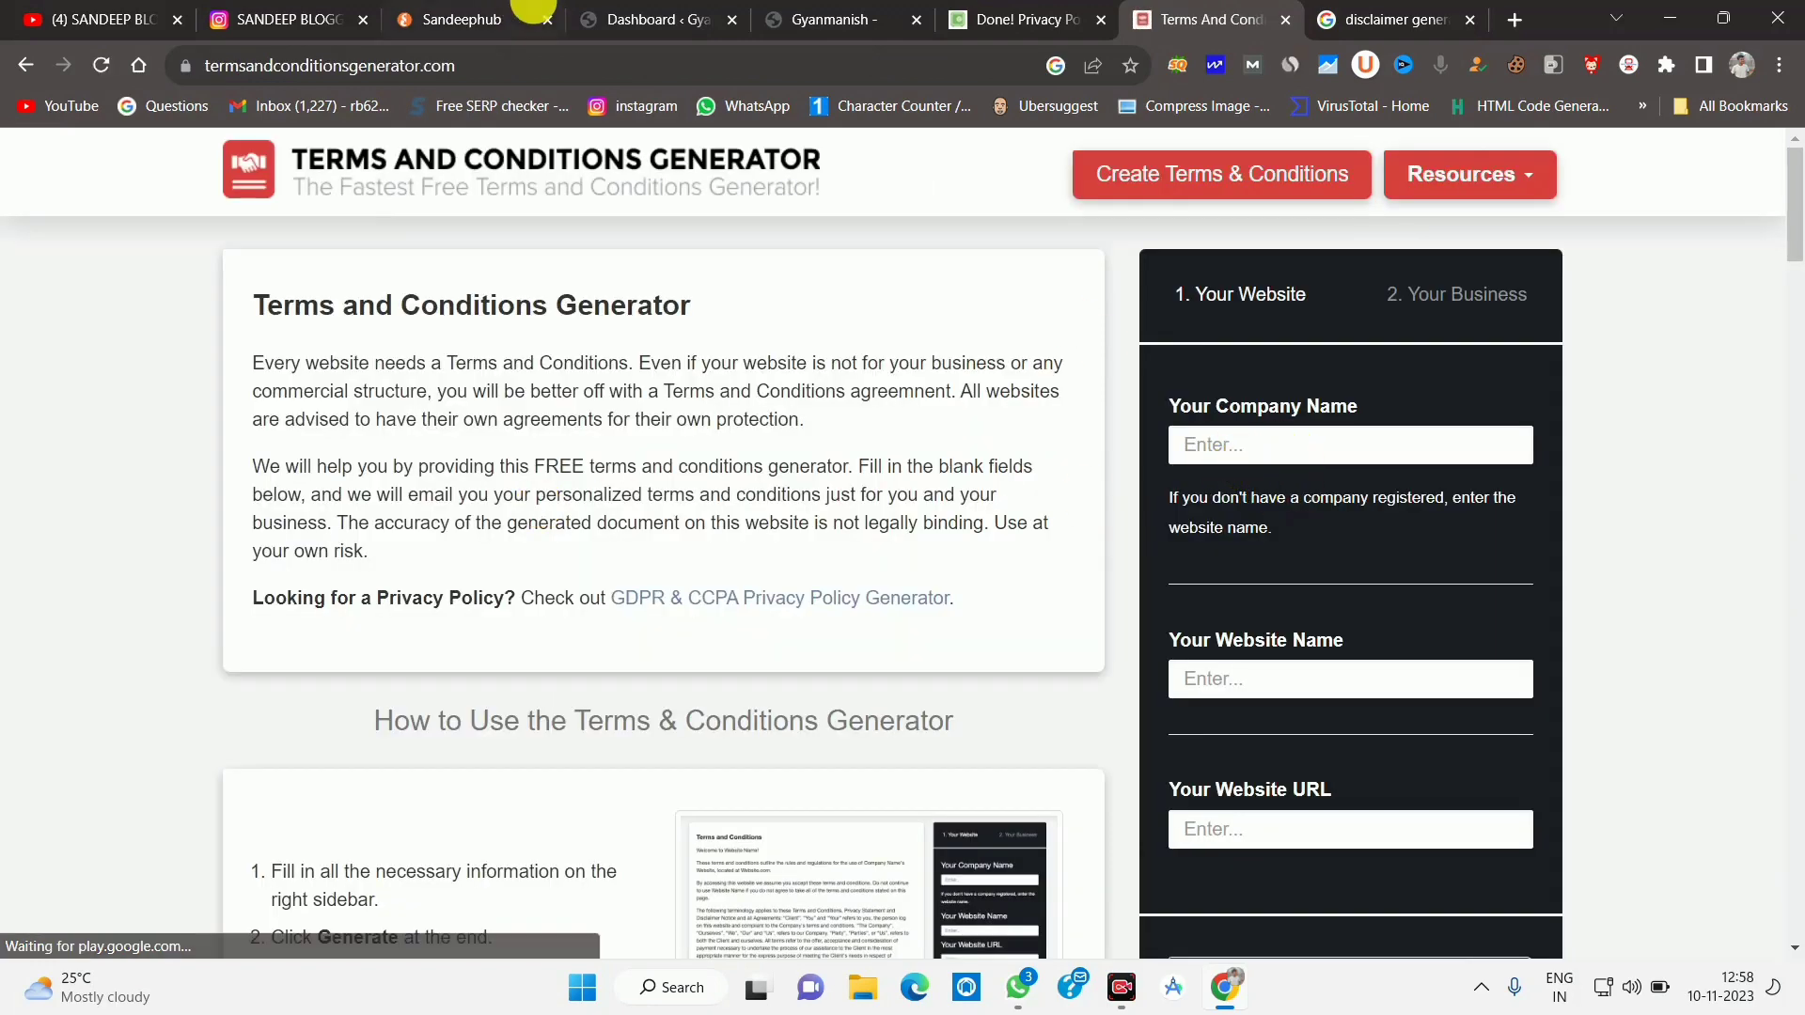
# Copy "gyanmanish" from the WordPress dashboard's address and paste it as the company name and website name in the terms and conditions form.
pyautogui.click(601, 18)
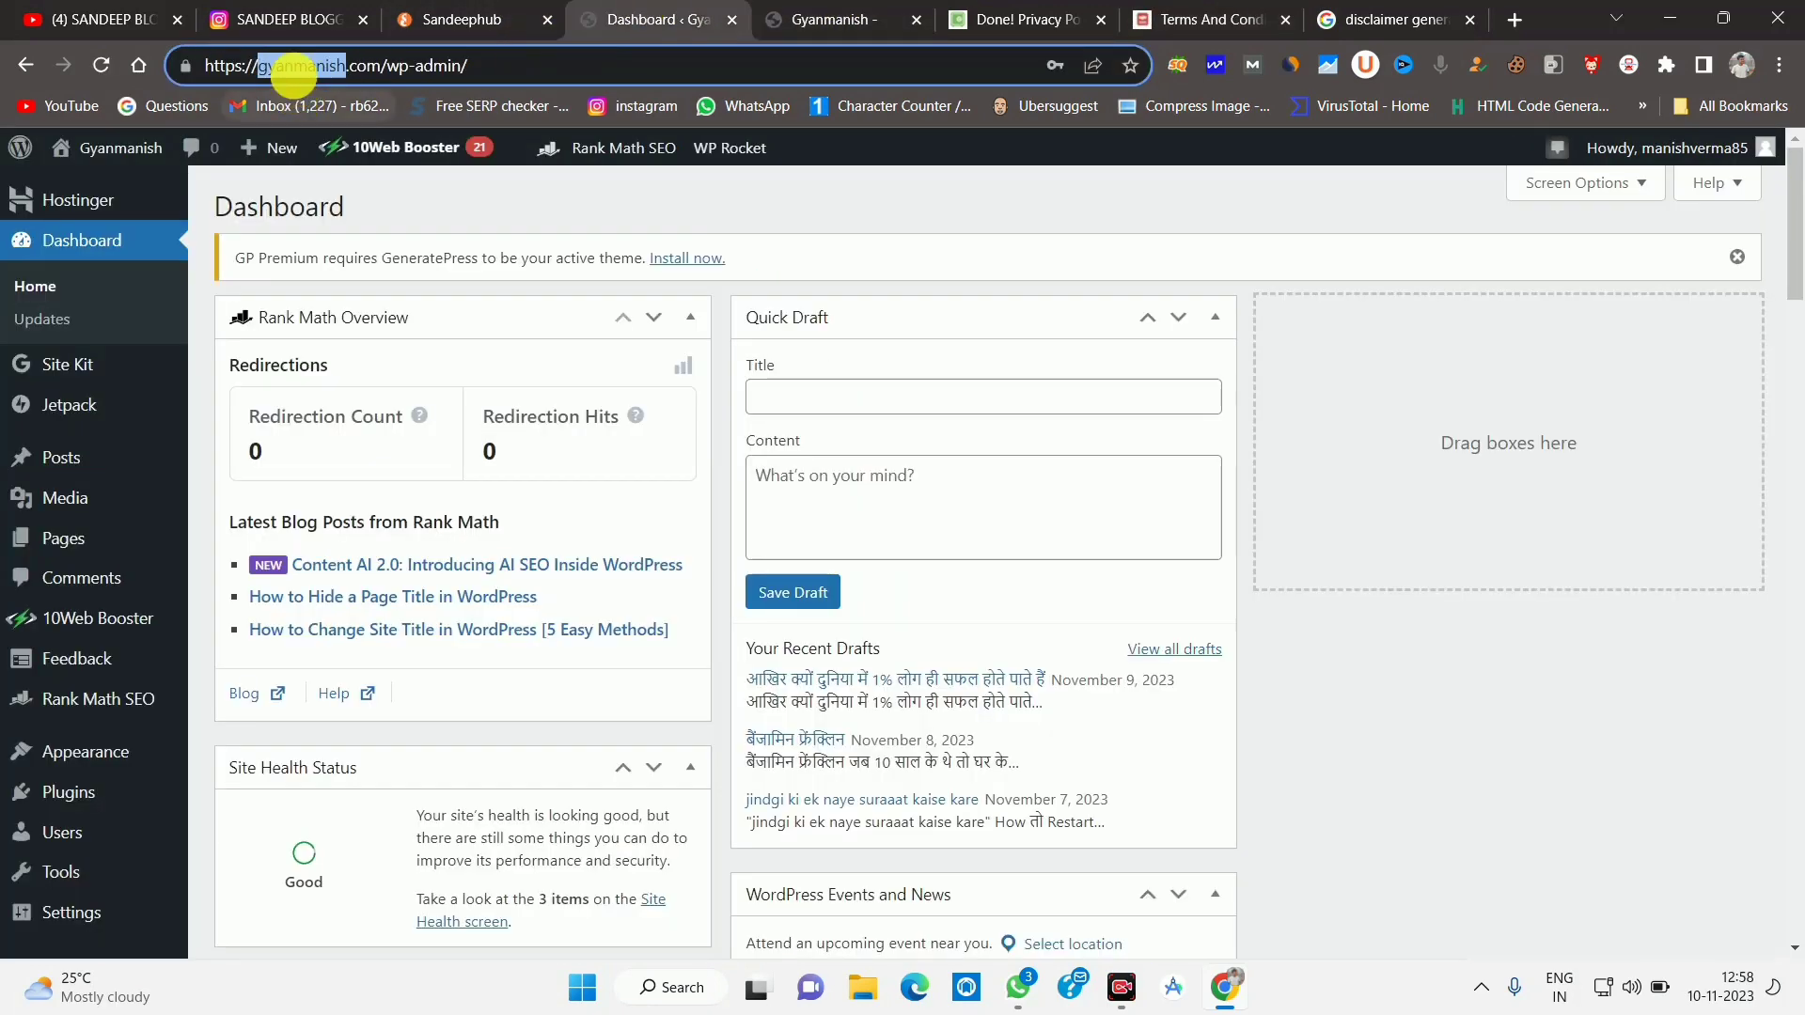
pyautogui.rightClick(299, 63)
pyautogui.click(355, 213)
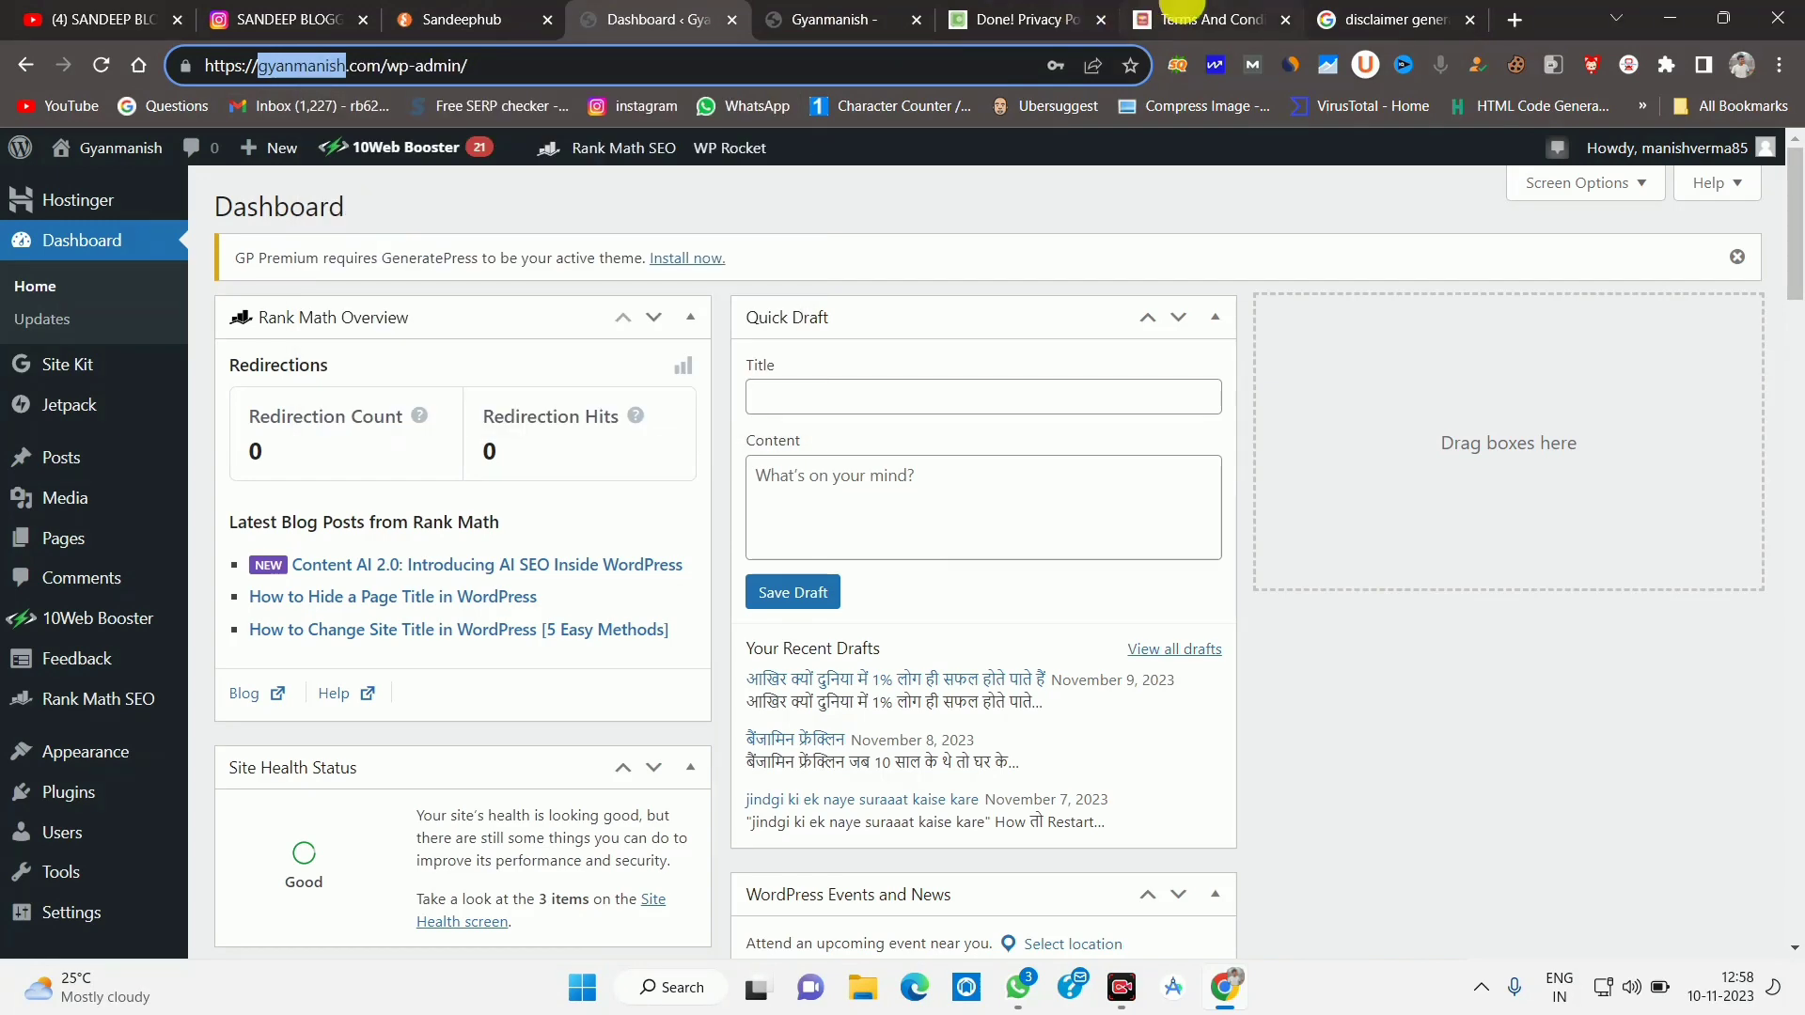
pyautogui.click(1207, 19)
pyautogui.rightClick(1251, 431)
pyautogui.click(1319, 607)
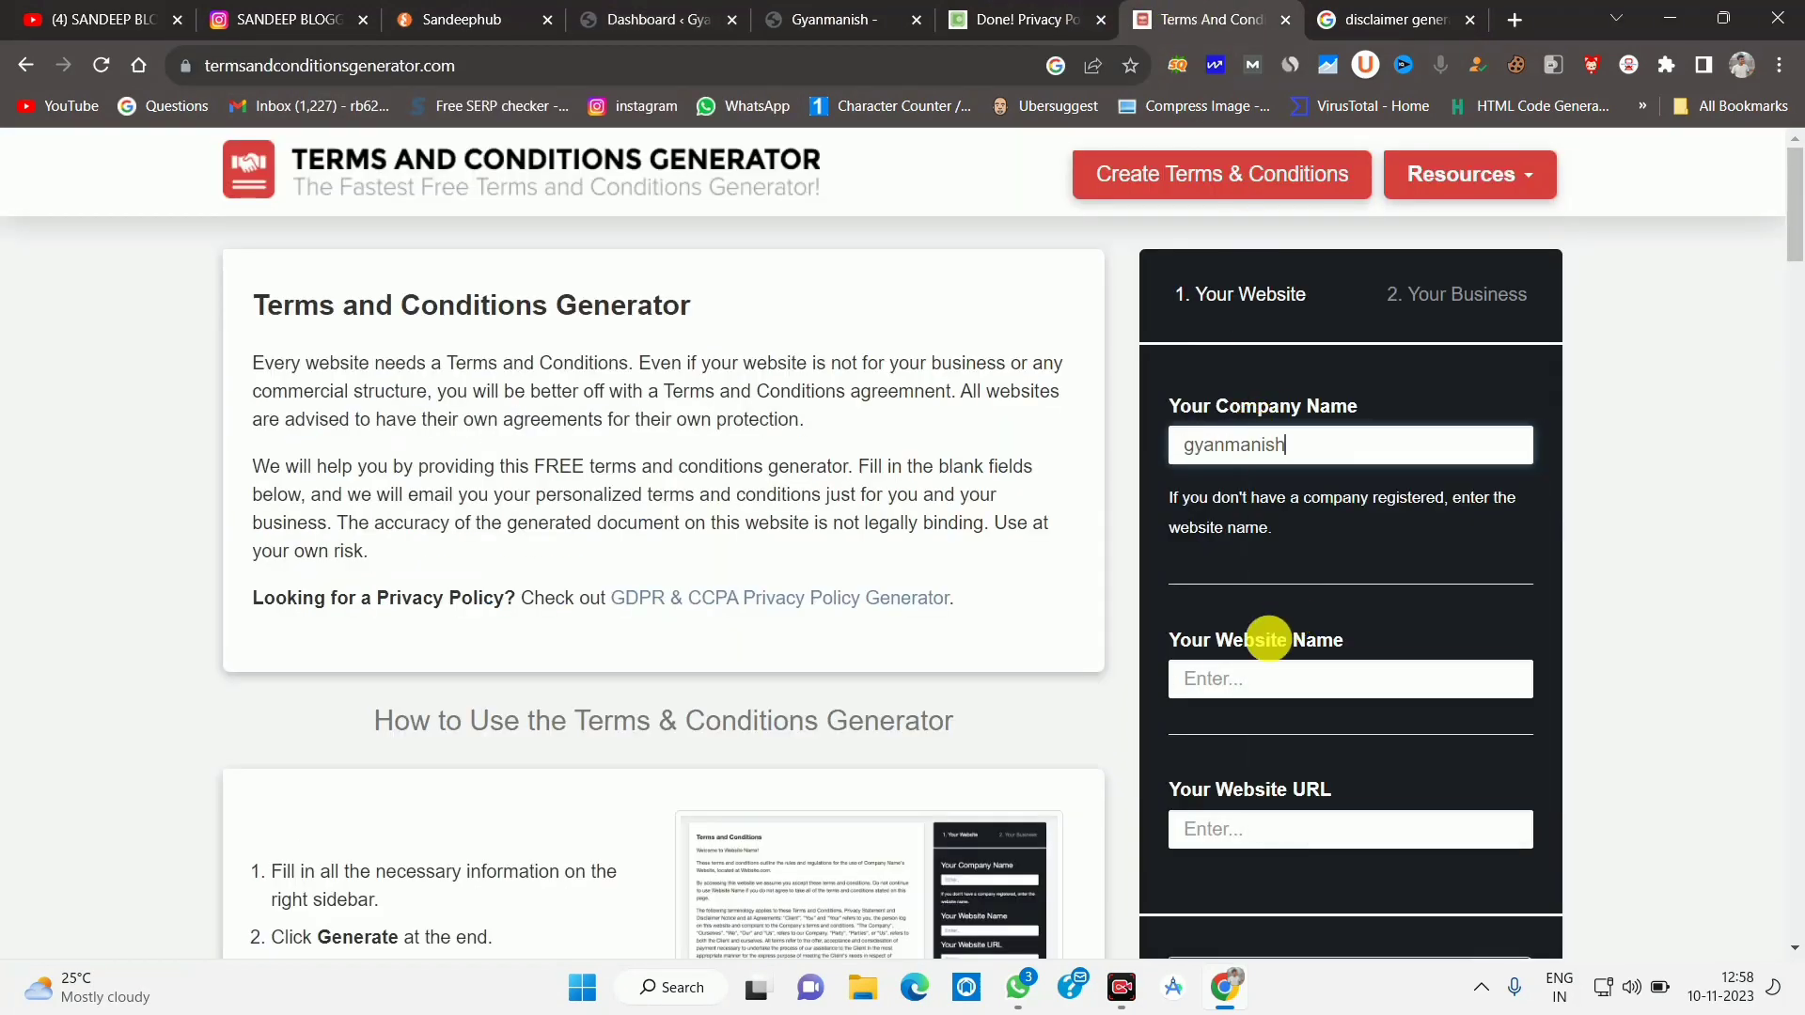
pyautogui.click(1260, 675)
pyautogui.rightClick(1260, 675)
pyautogui.click(1313, 448)
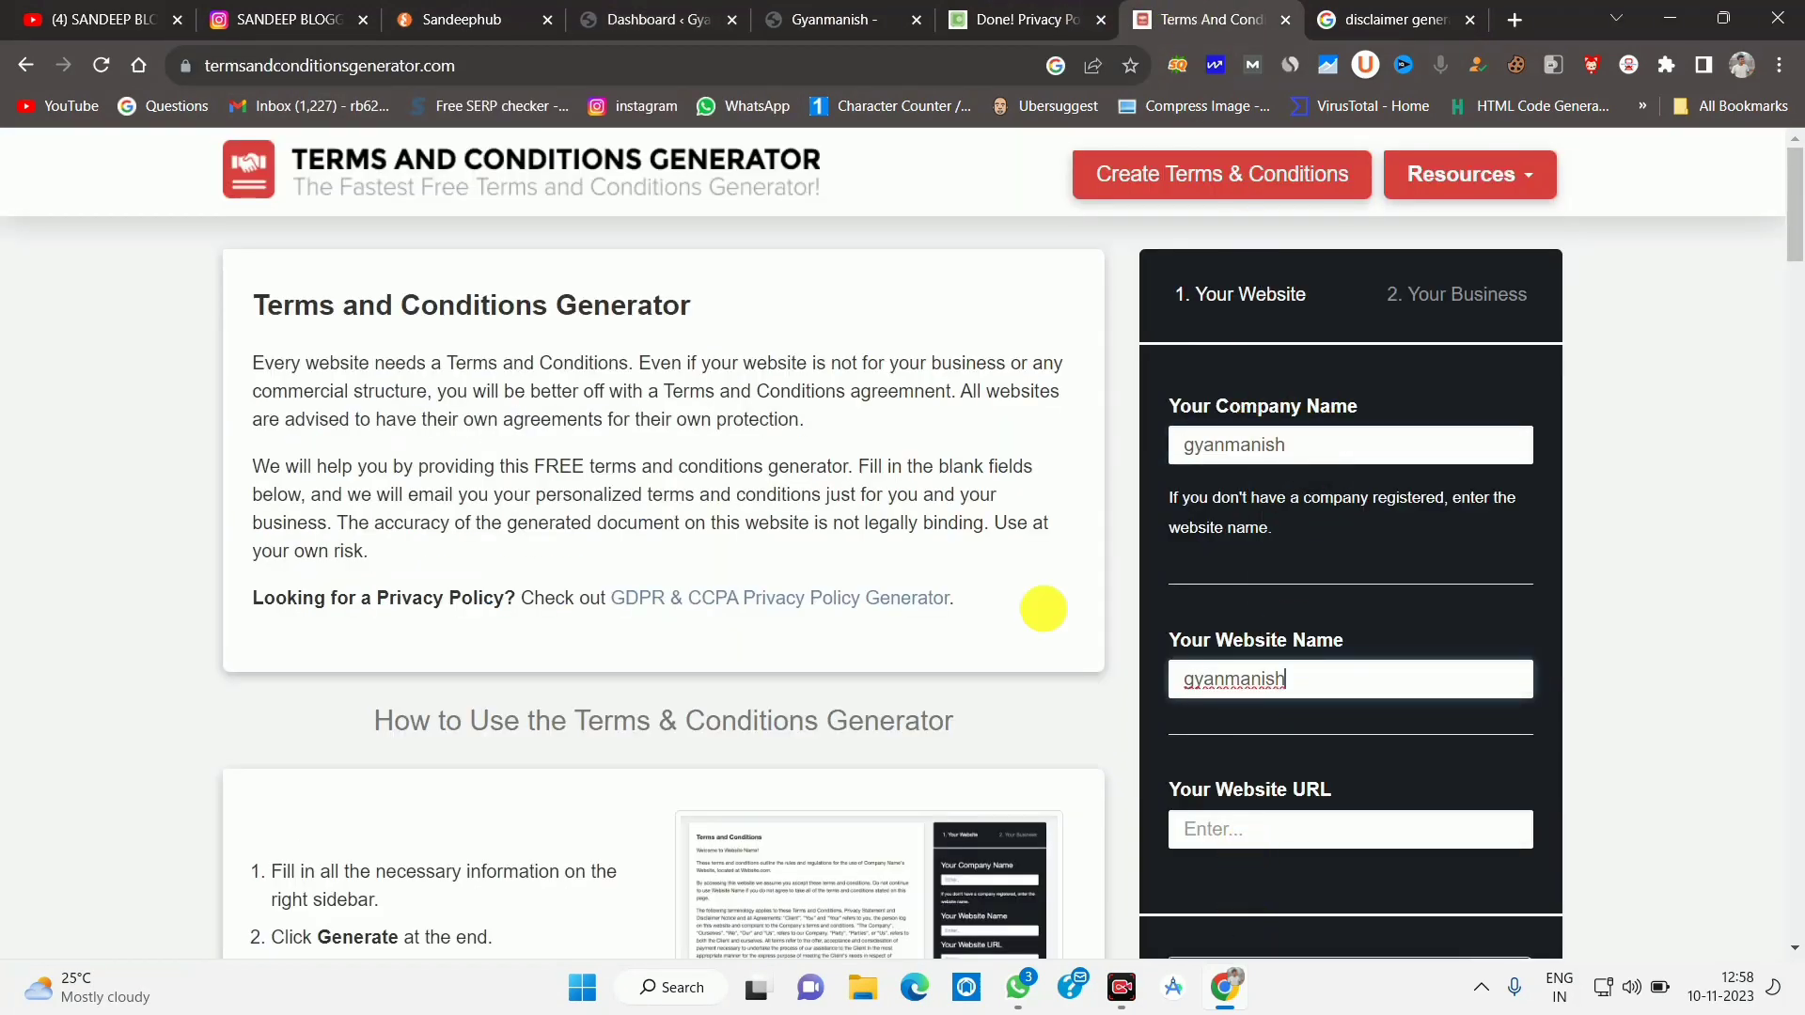
# Copy the site's homepage address into the website URL of the terms and conditions form and continue to Your Business.
pyautogui.click(822, 18)
pyautogui.click(370, 68)
pyautogui.rightClick(369, 68)
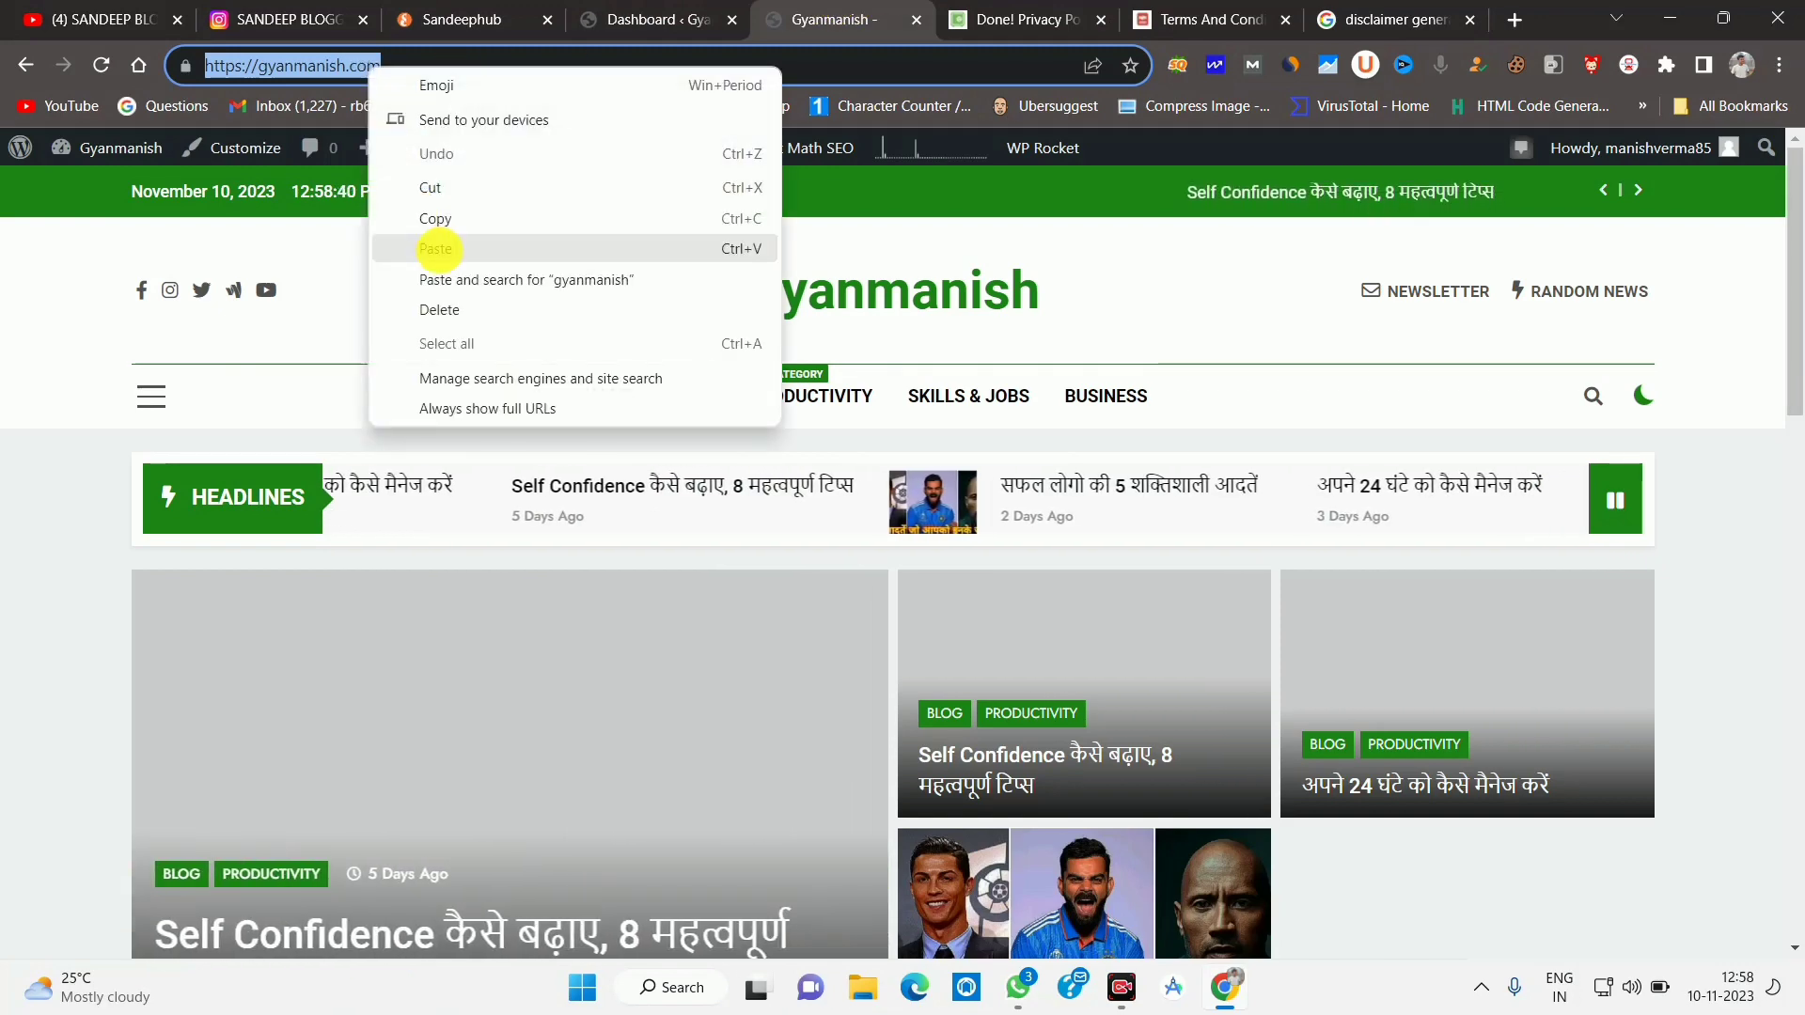
pyautogui.click(435, 245)
pyautogui.click(1208, 18)
pyautogui.rightClick(1231, 830)
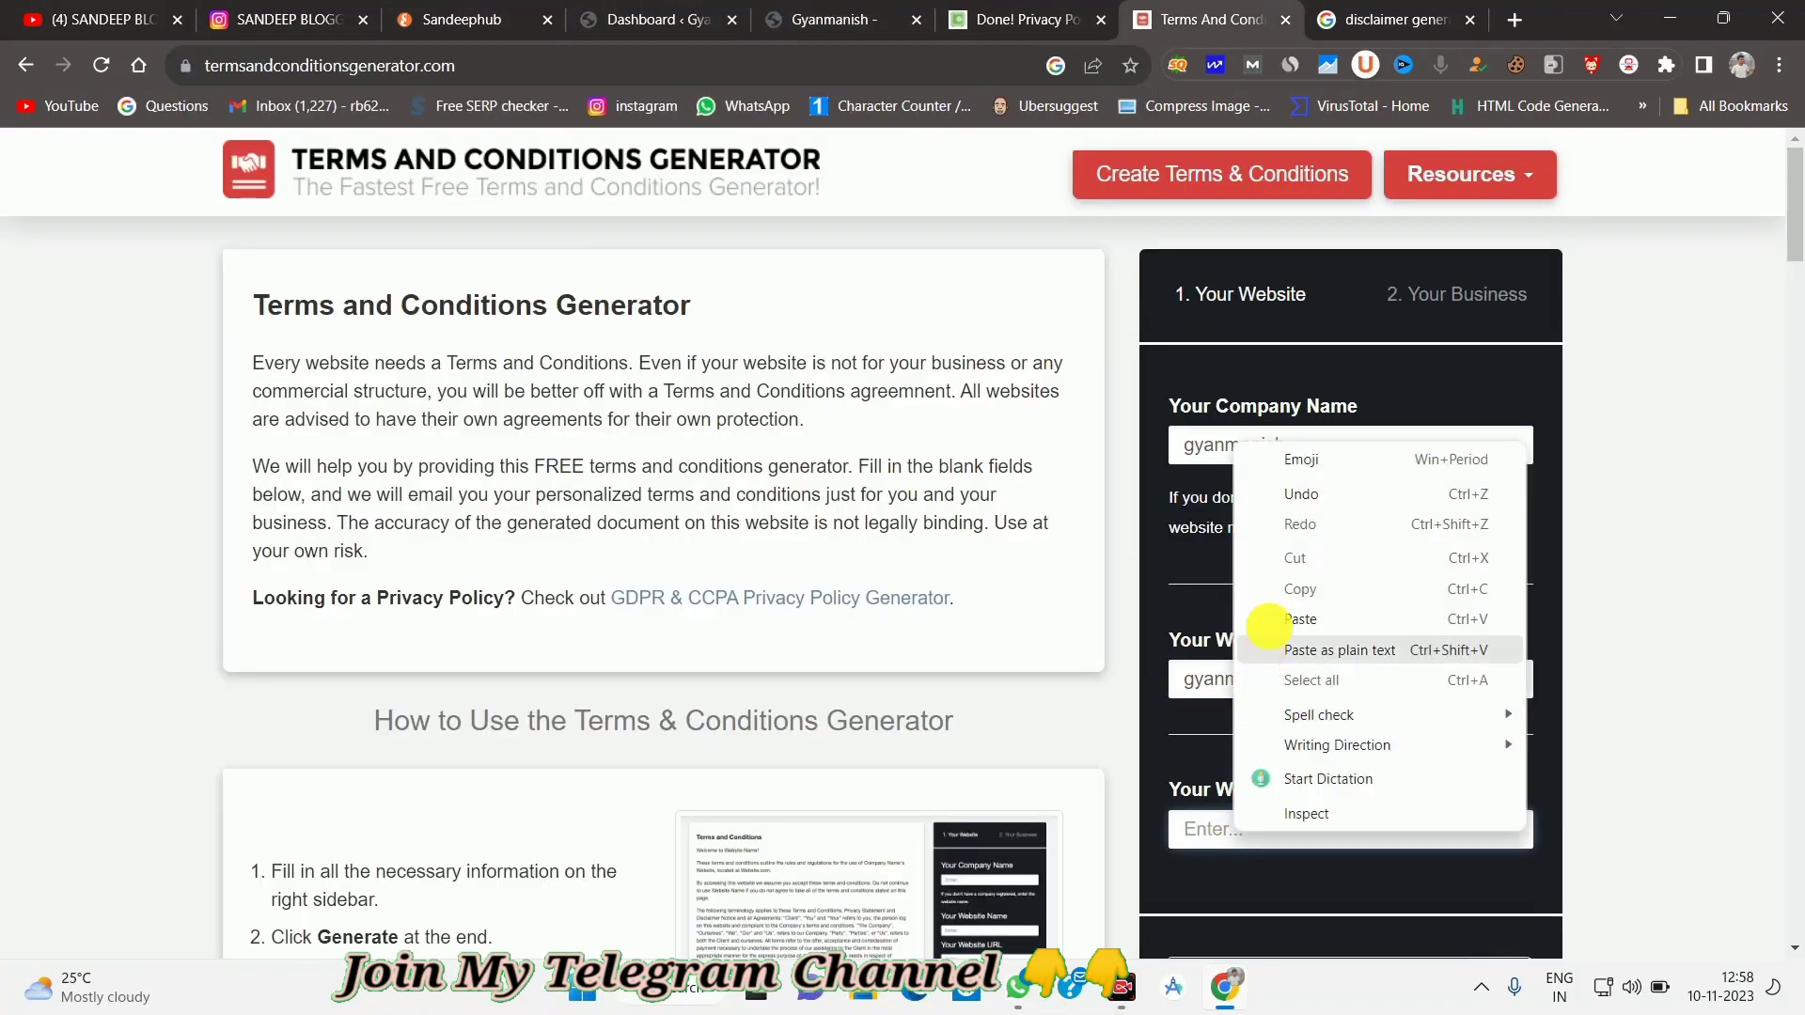
pyautogui.click(1261, 618)
pyautogui.scroll(-8, 1416, 702)
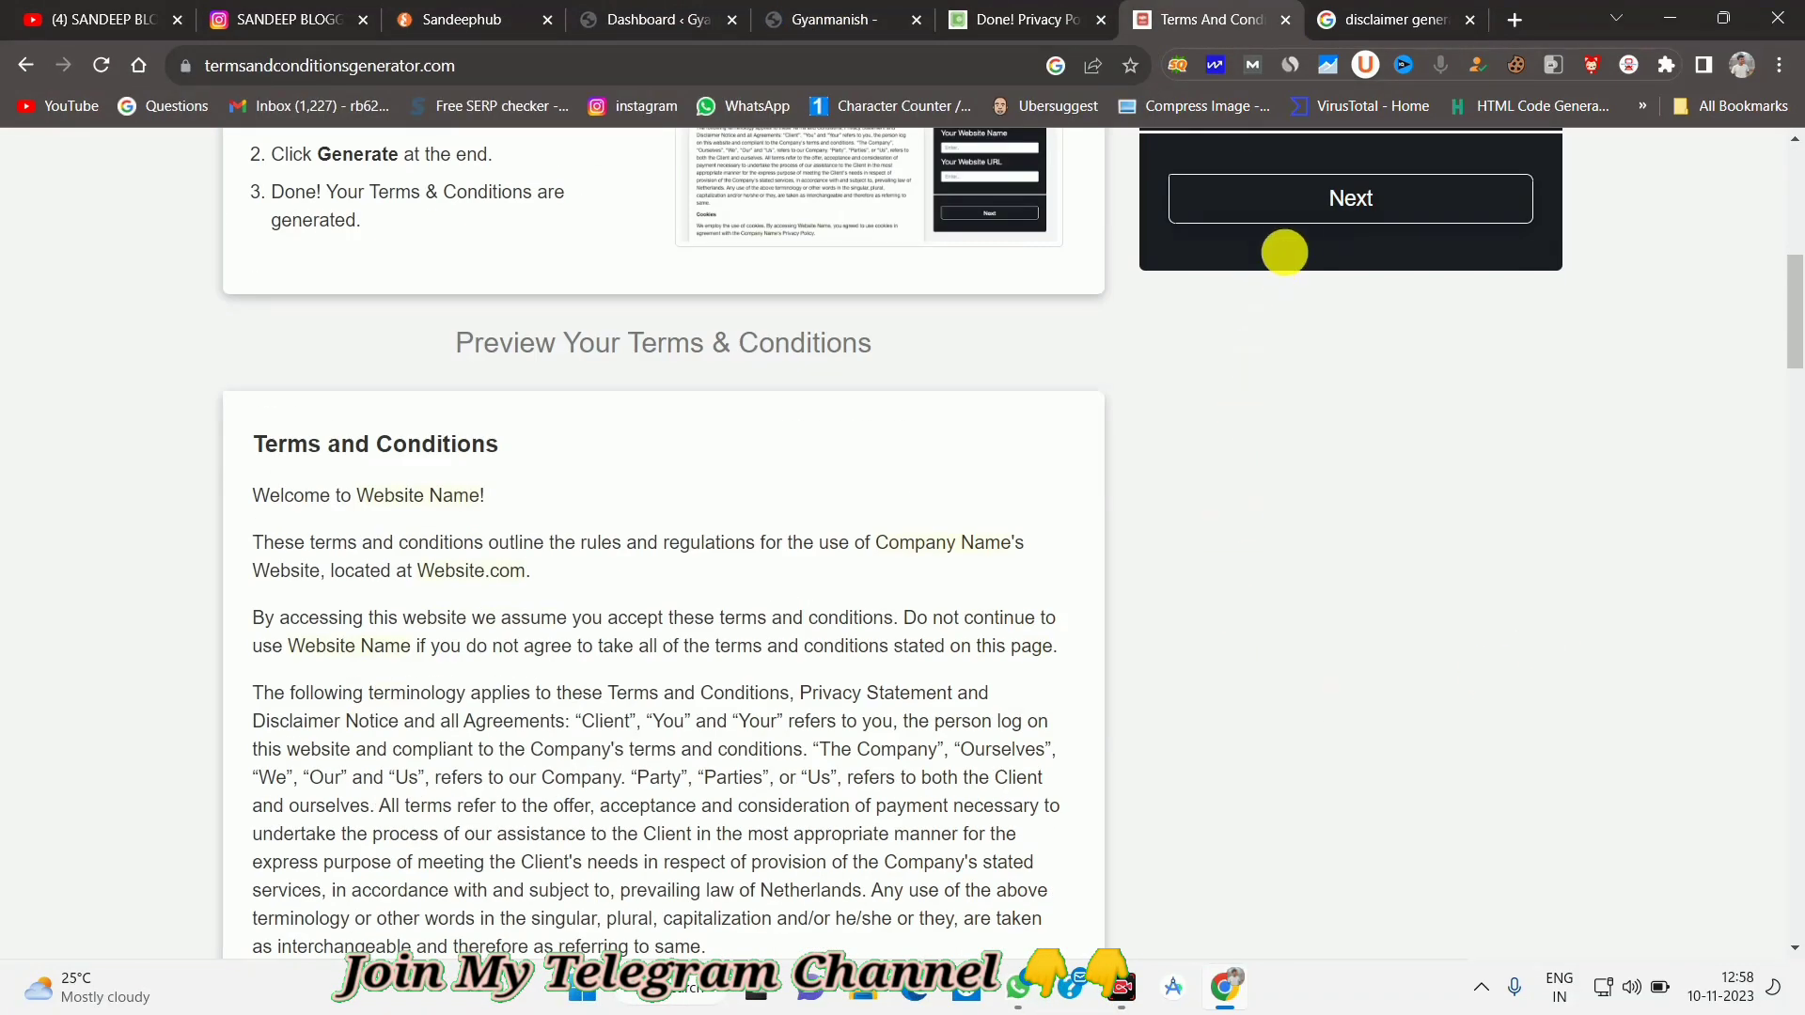
pyautogui.click(1297, 202)
# Set the business country to India and the state to Bihar in the terms and conditions form.
pyautogui.click(1246, 443)
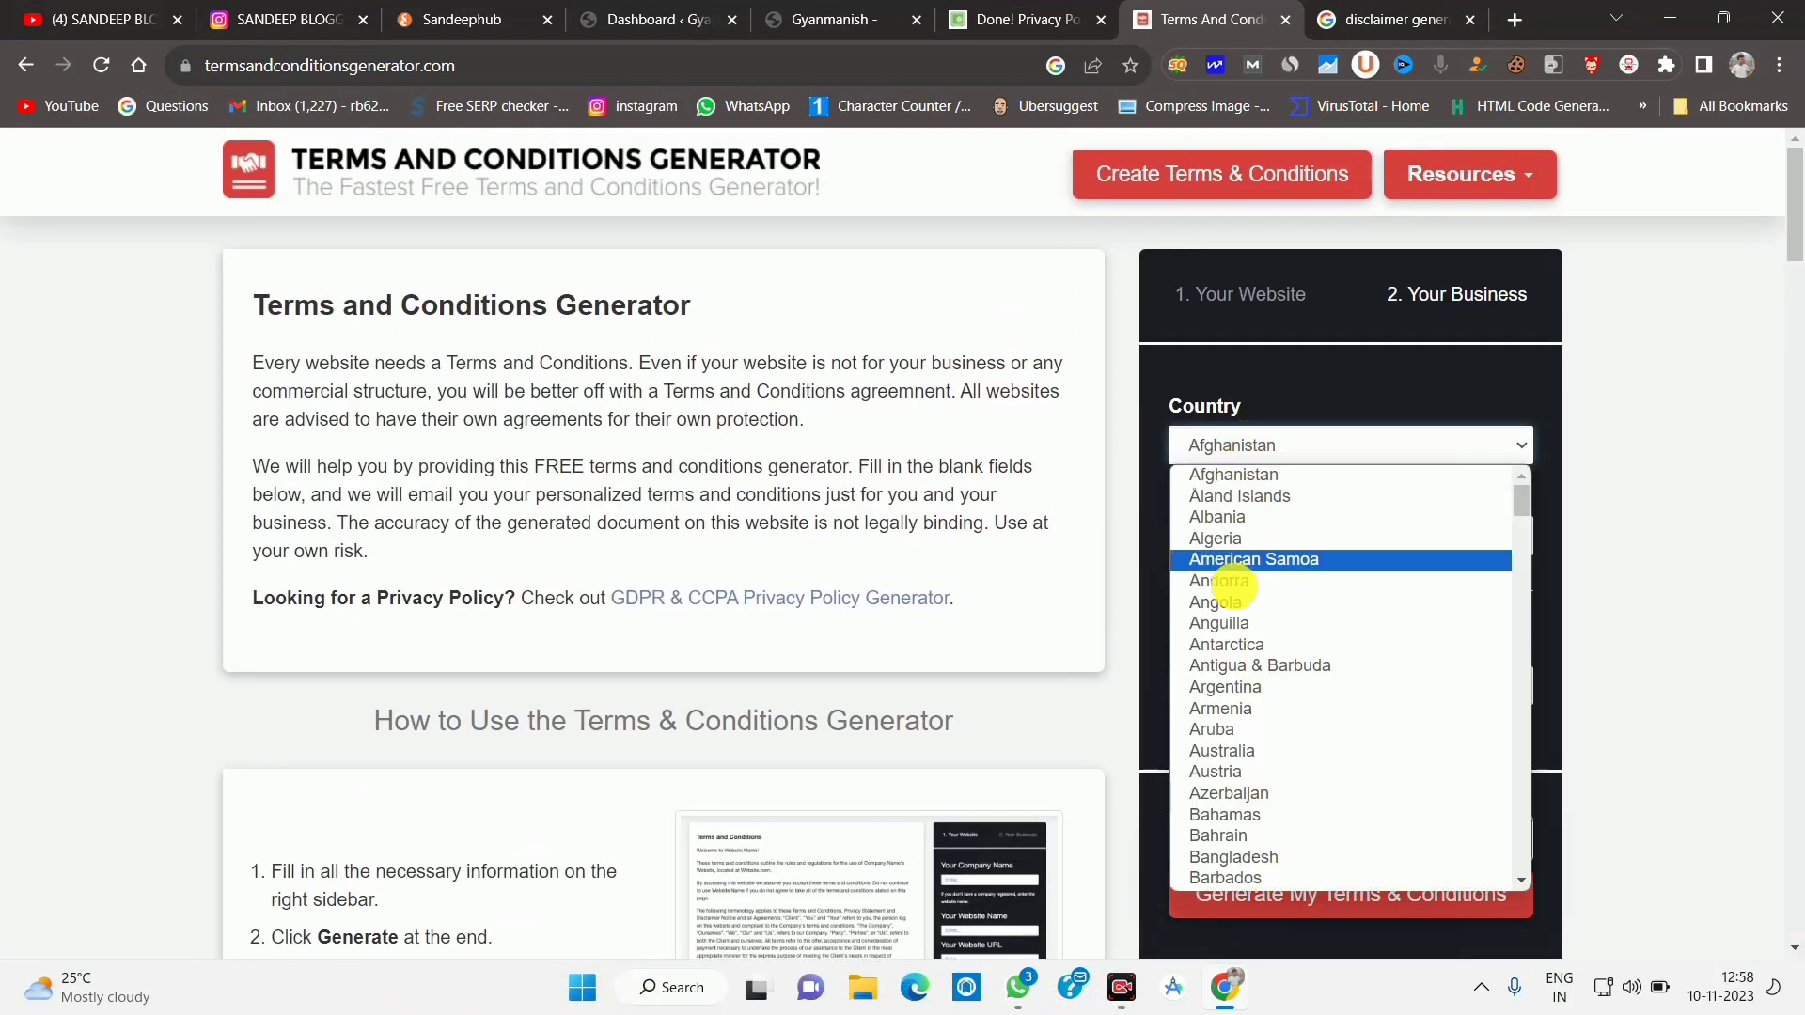
pyautogui.scroll(-15, 1258, 626)
pyautogui.scroll(8, 1288, 670)
pyautogui.scroll(-8, 1287, 670)
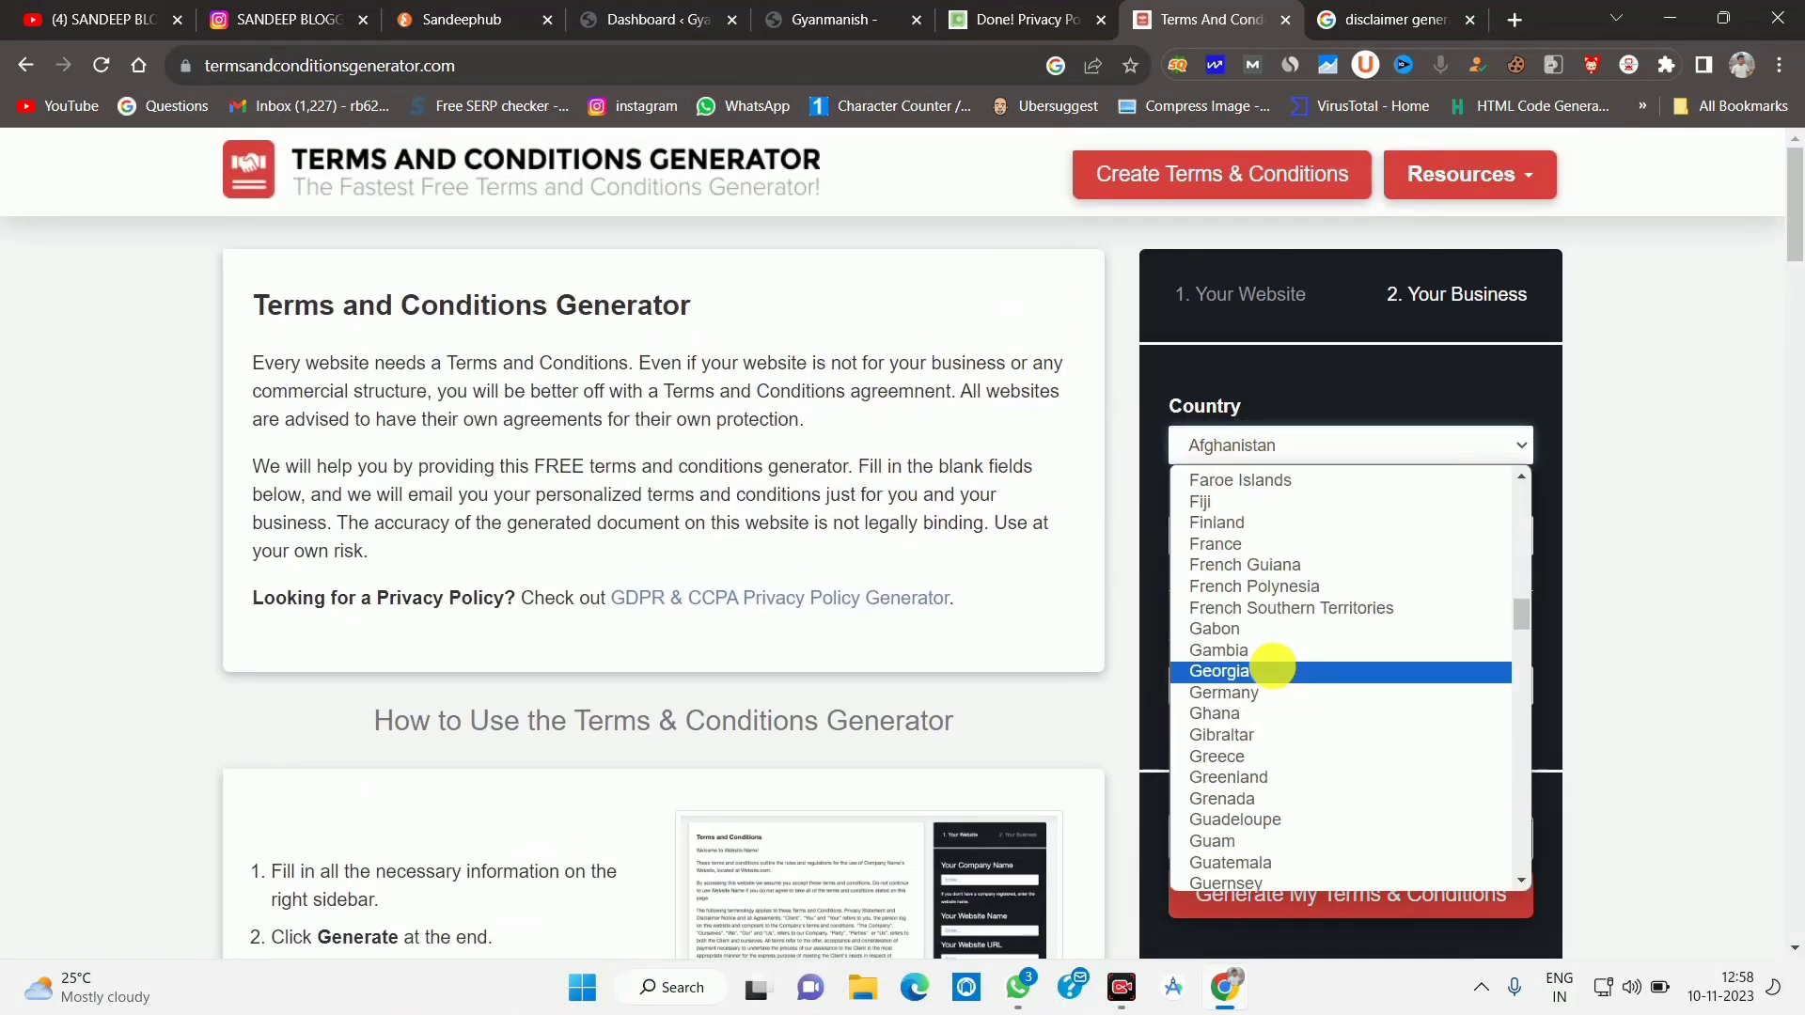
pyautogui.scroll(1, 1297, 671)
pyautogui.scroll(-8, 1302, 670)
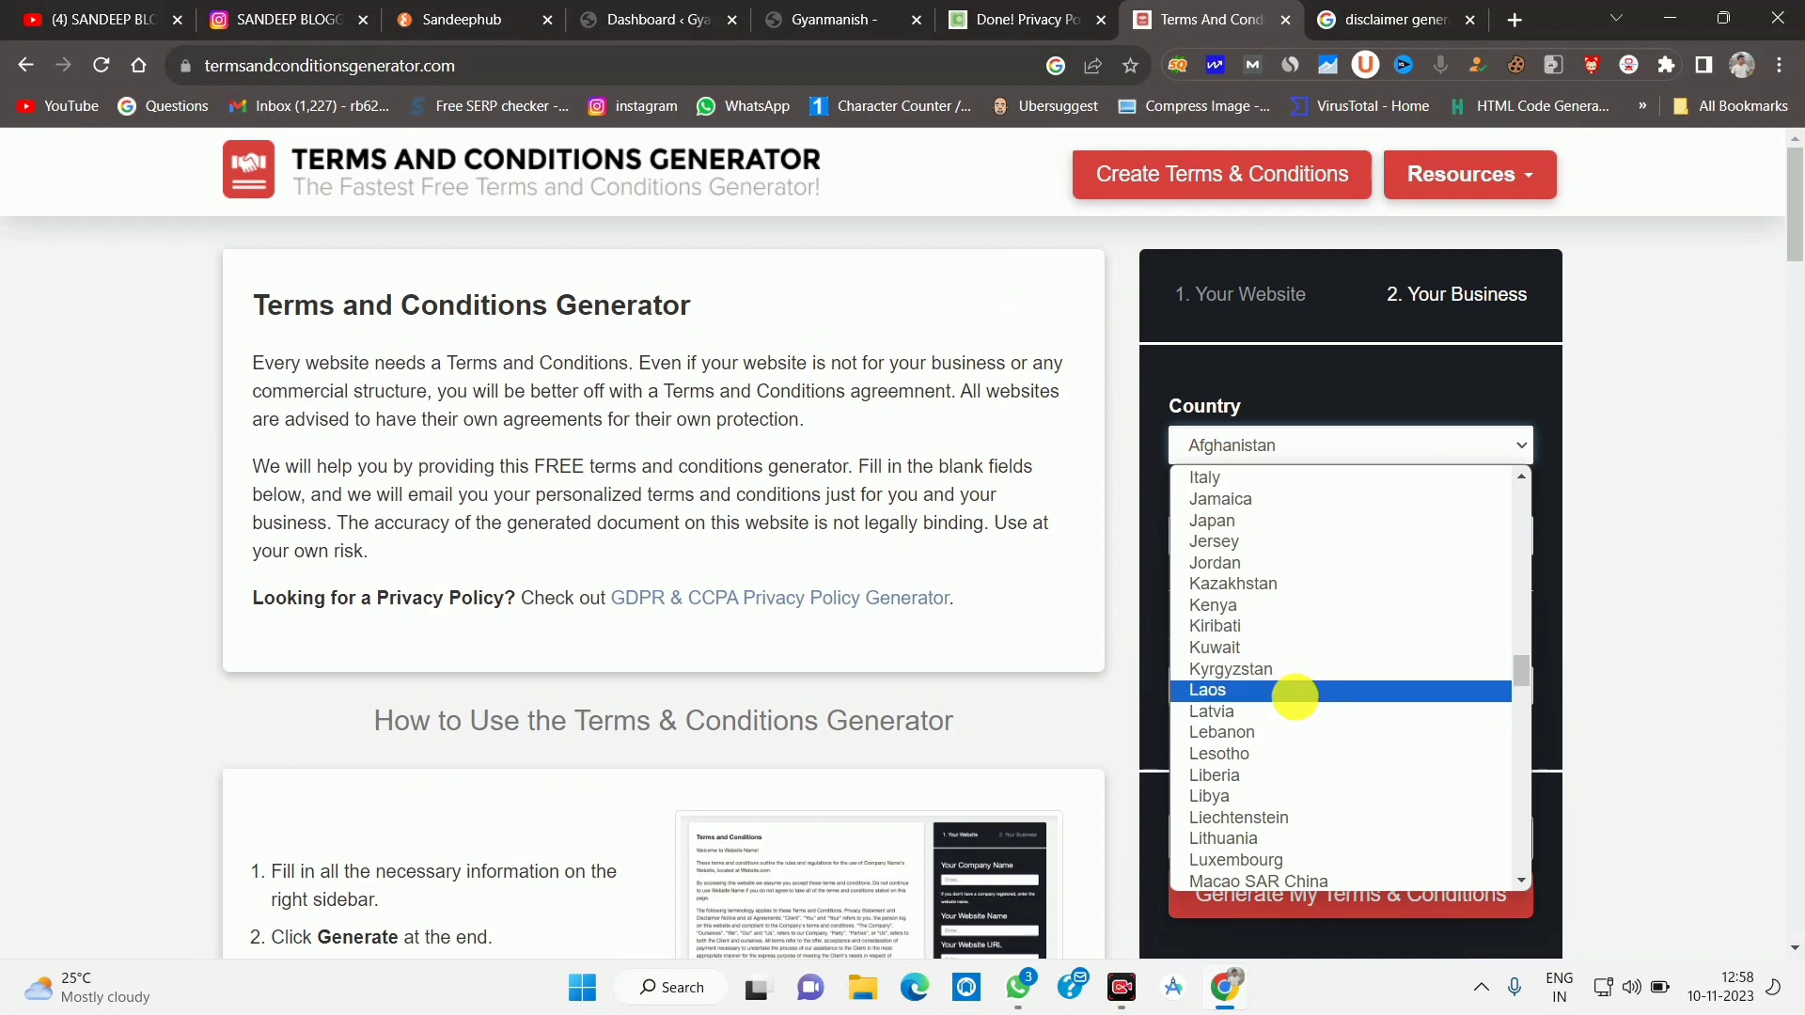
pyautogui.scroll(8, 1297, 602)
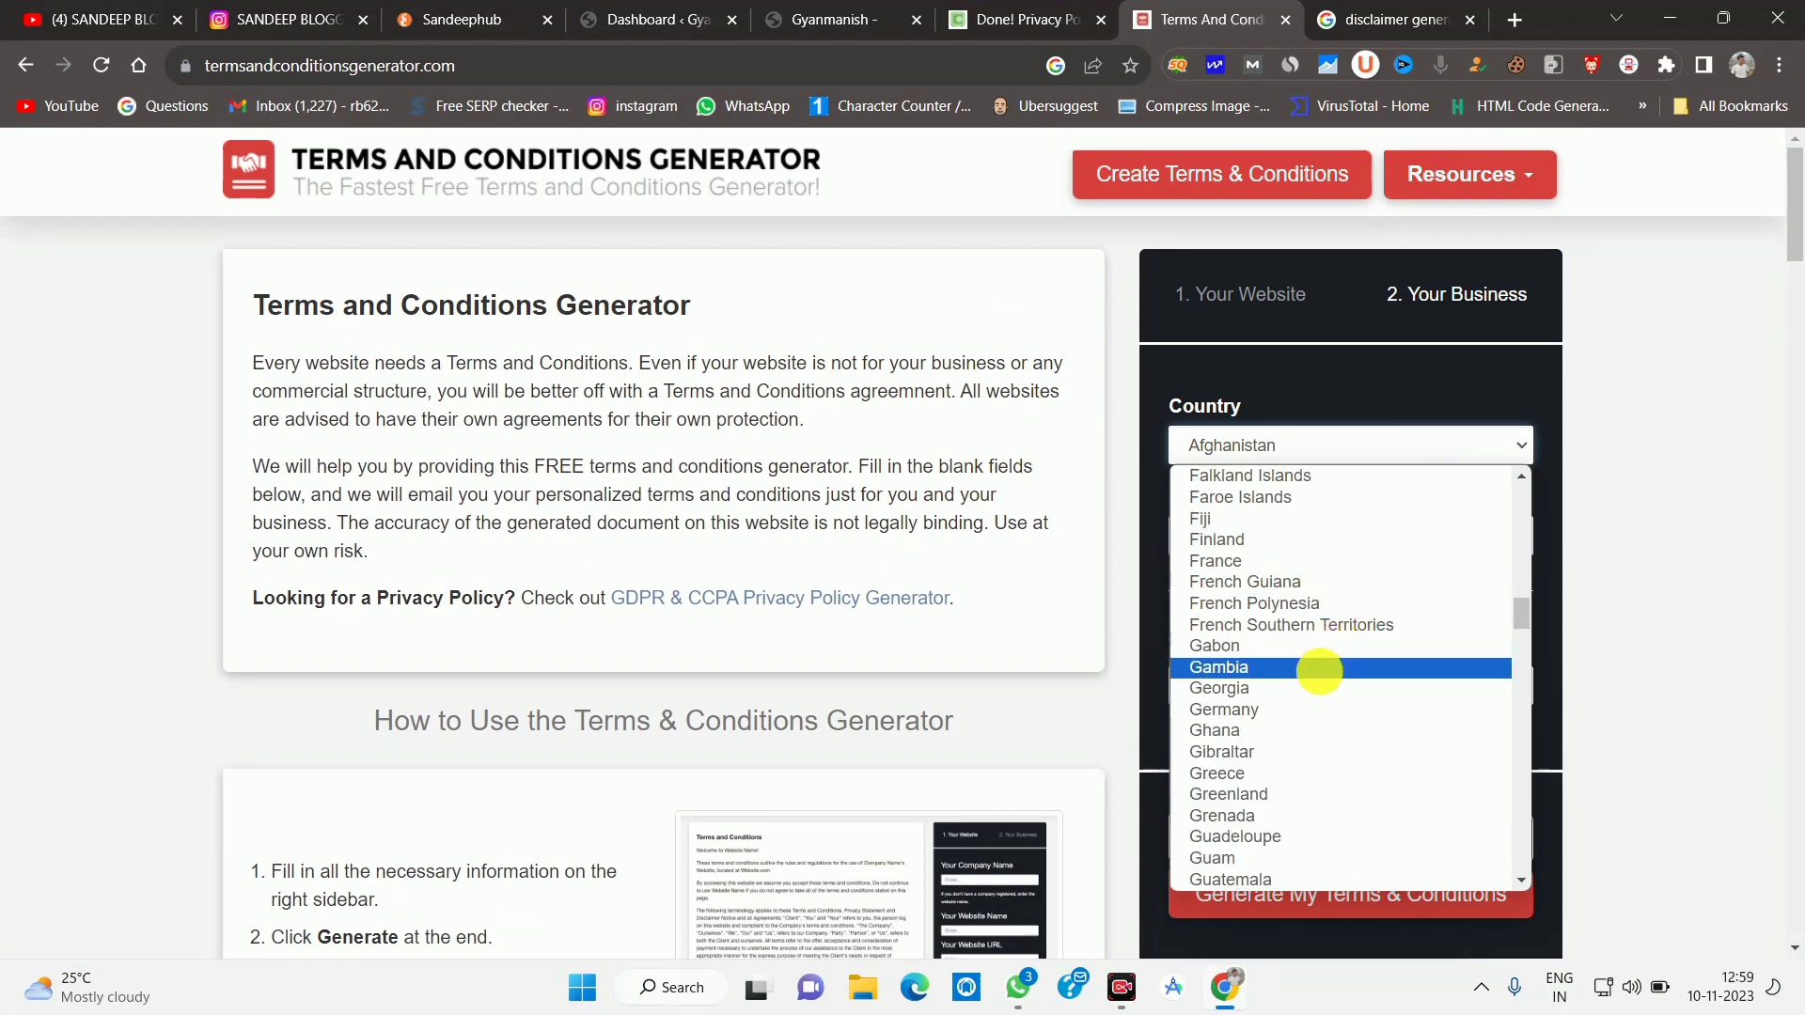
pyautogui.scroll(-8, 1316, 649)
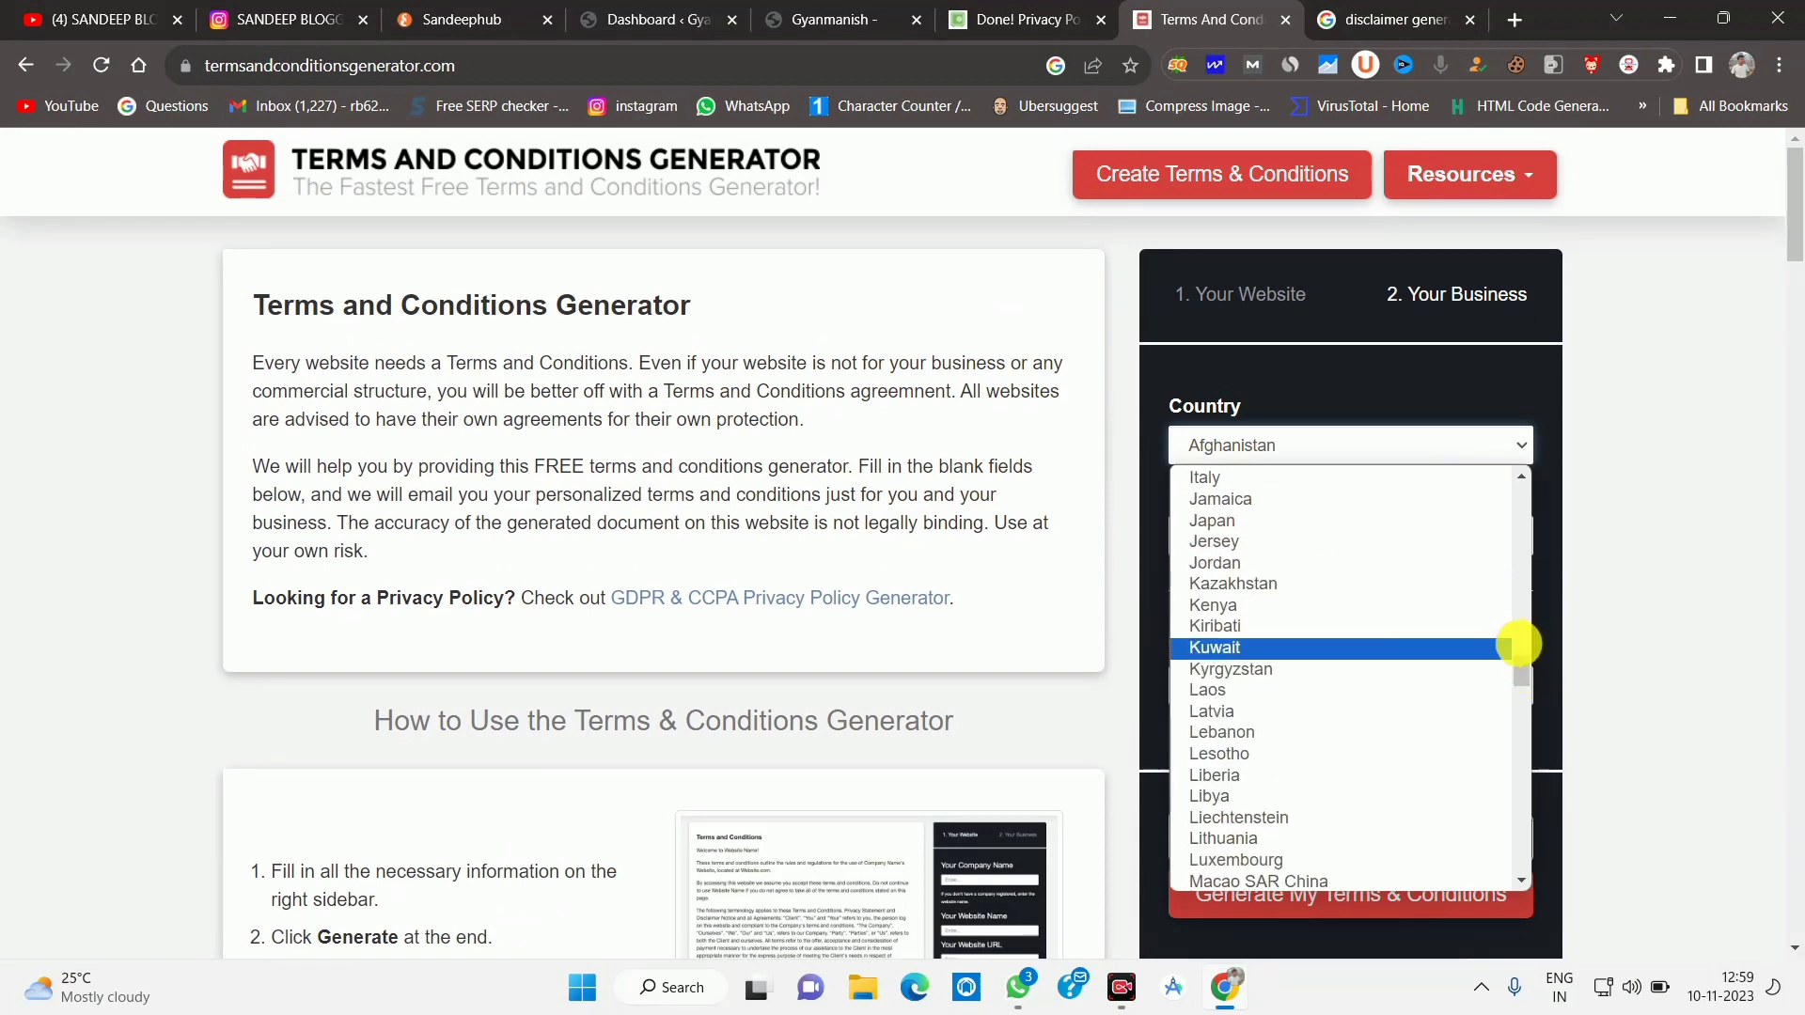
pyautogui.moveTo(1519, 663); pyautogui.dragTo(1519, 652)
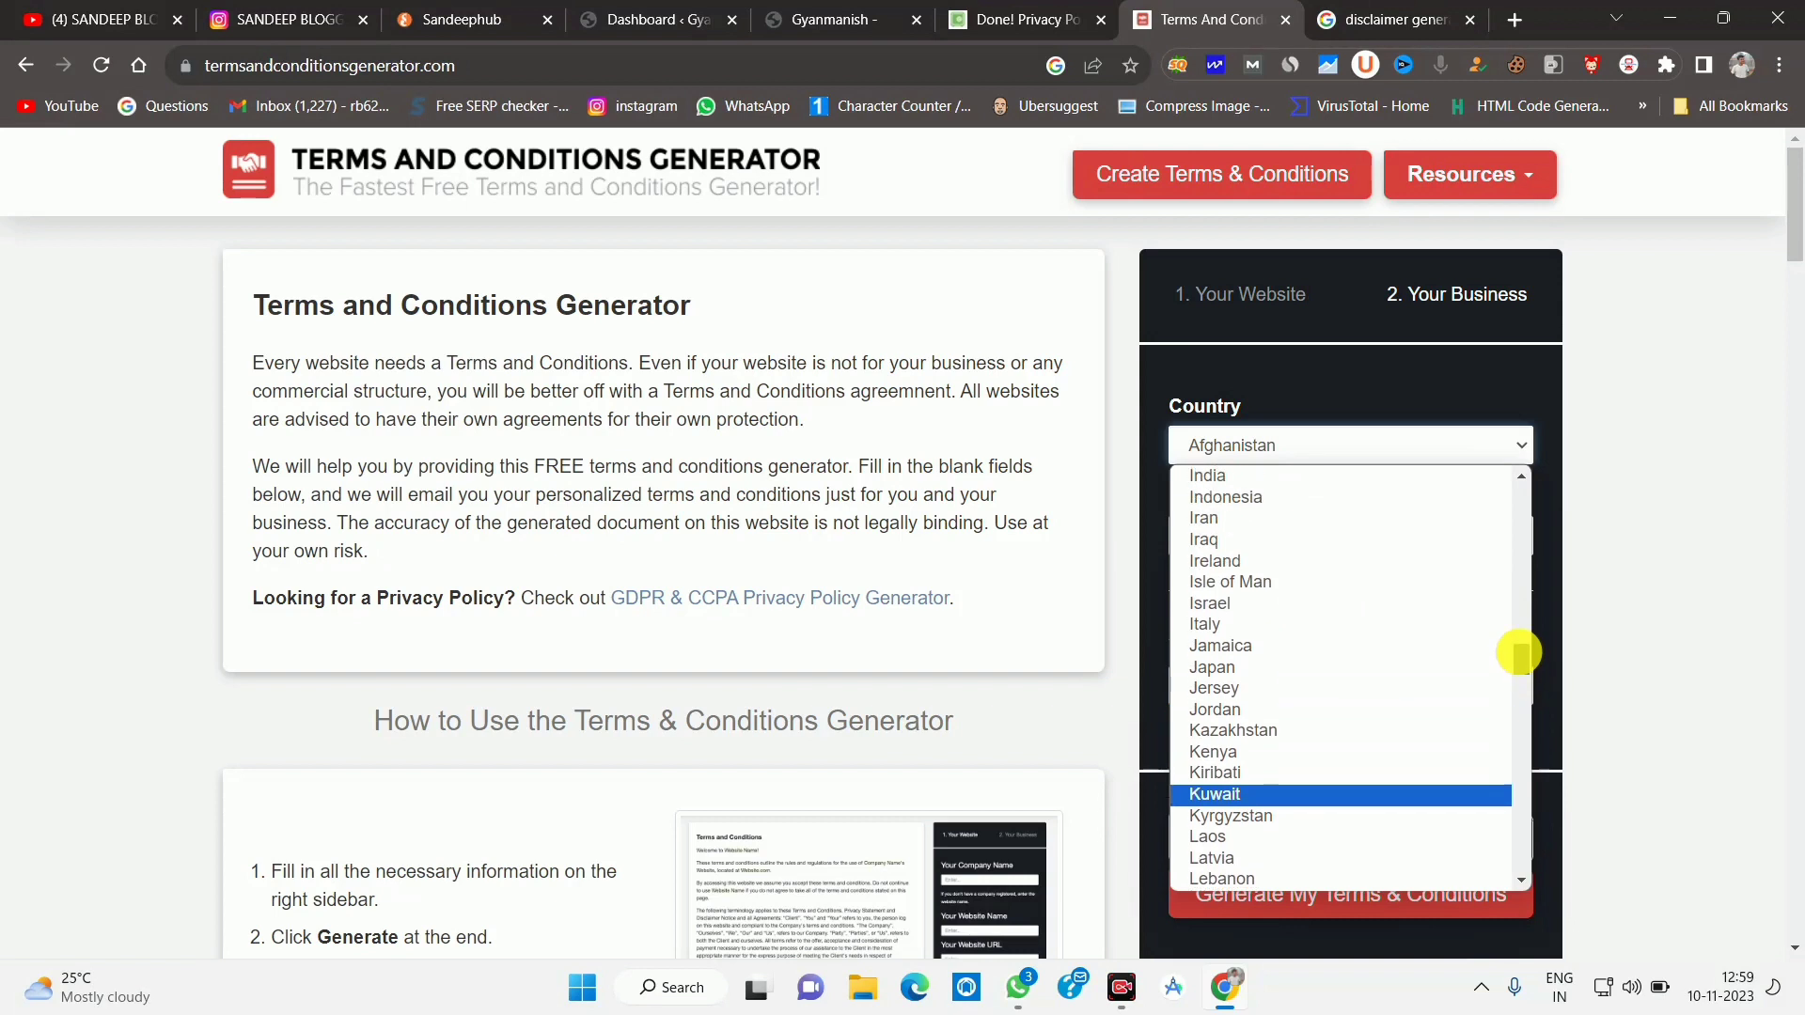
pyautogui.click(1299, 477)
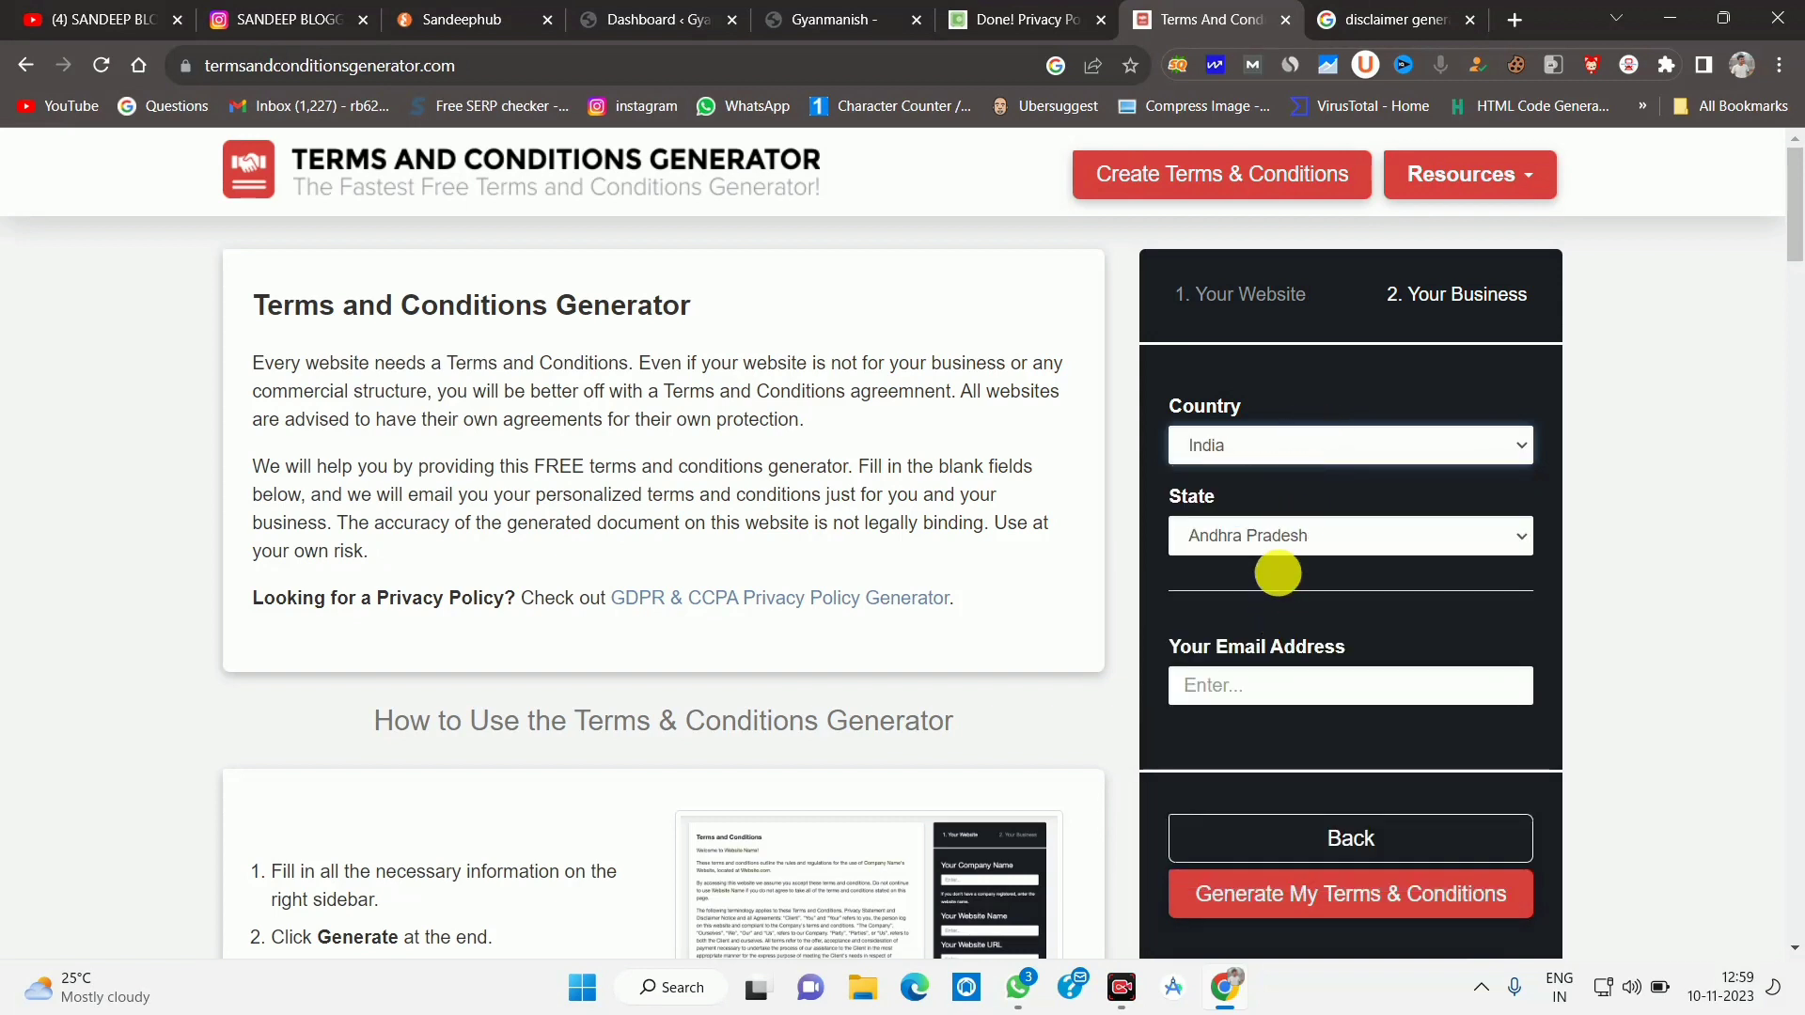
pyautogui.click(1264, 550)
pyautogui.click(1262, 161)
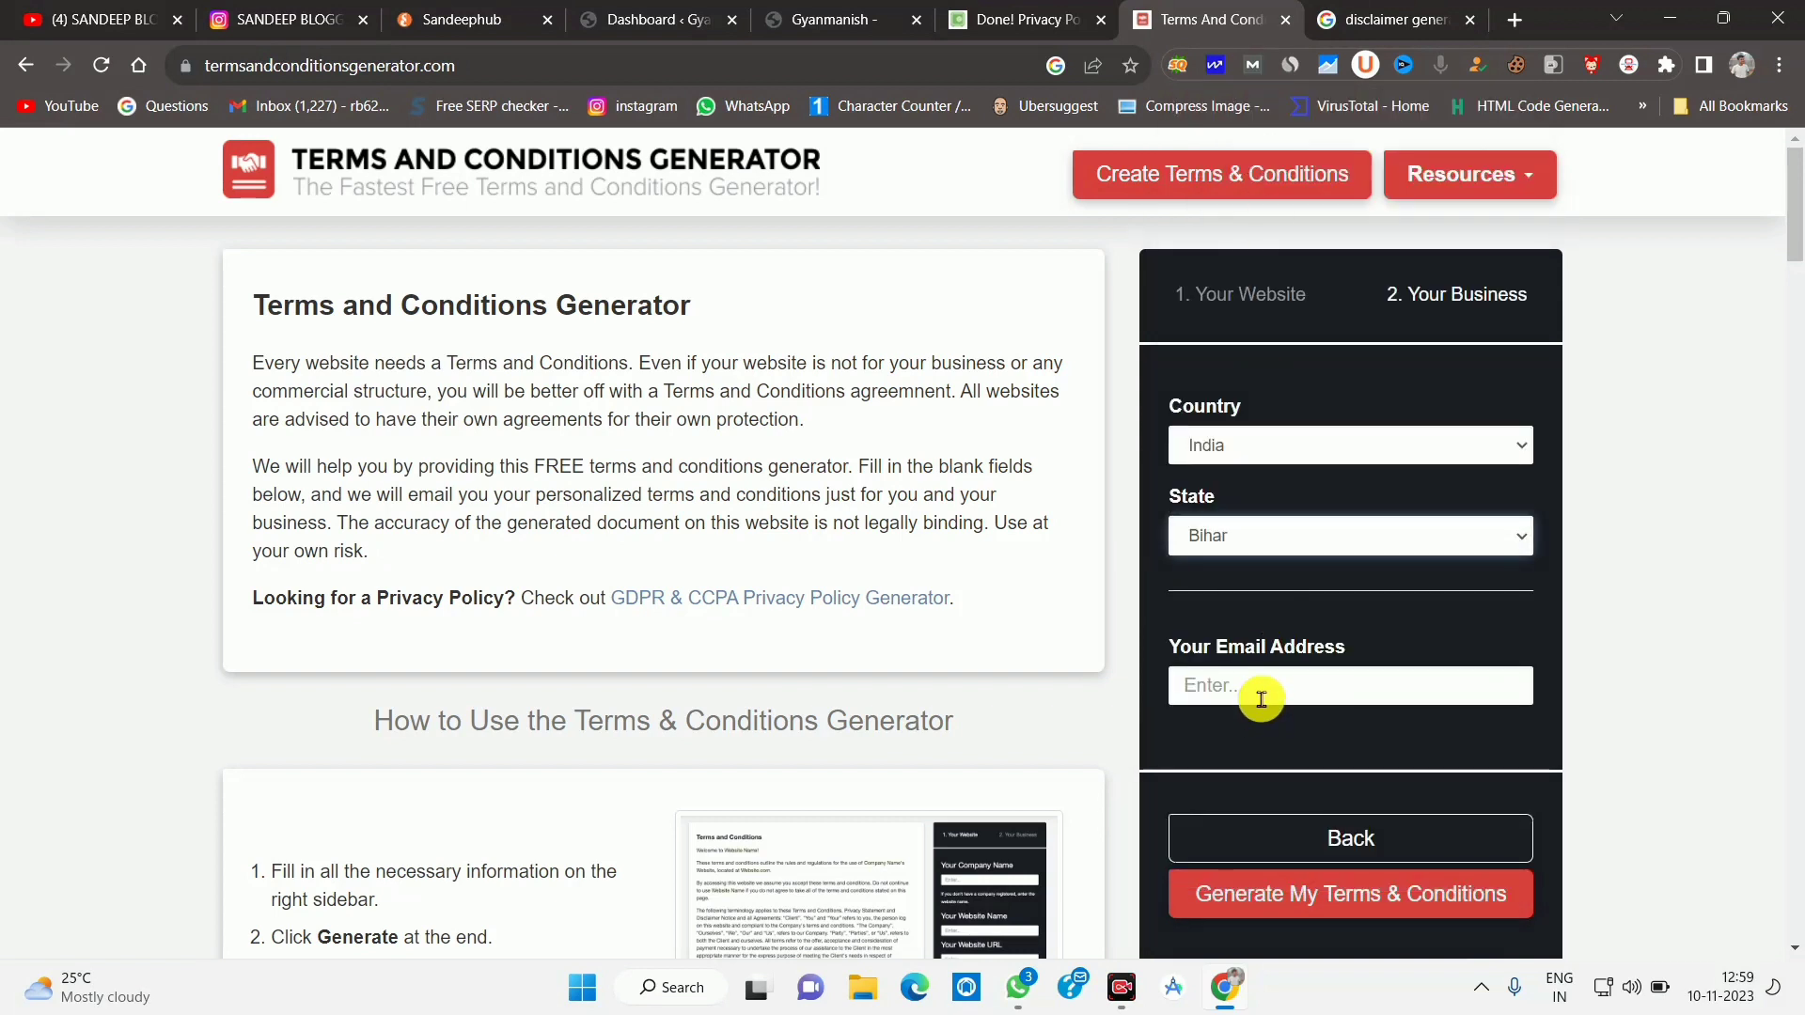
# Paste the contact email address into the form and generate the terms and conditions.
pyautogui.click(1240, 686)
pyautogui.rightClick(1241, 685)
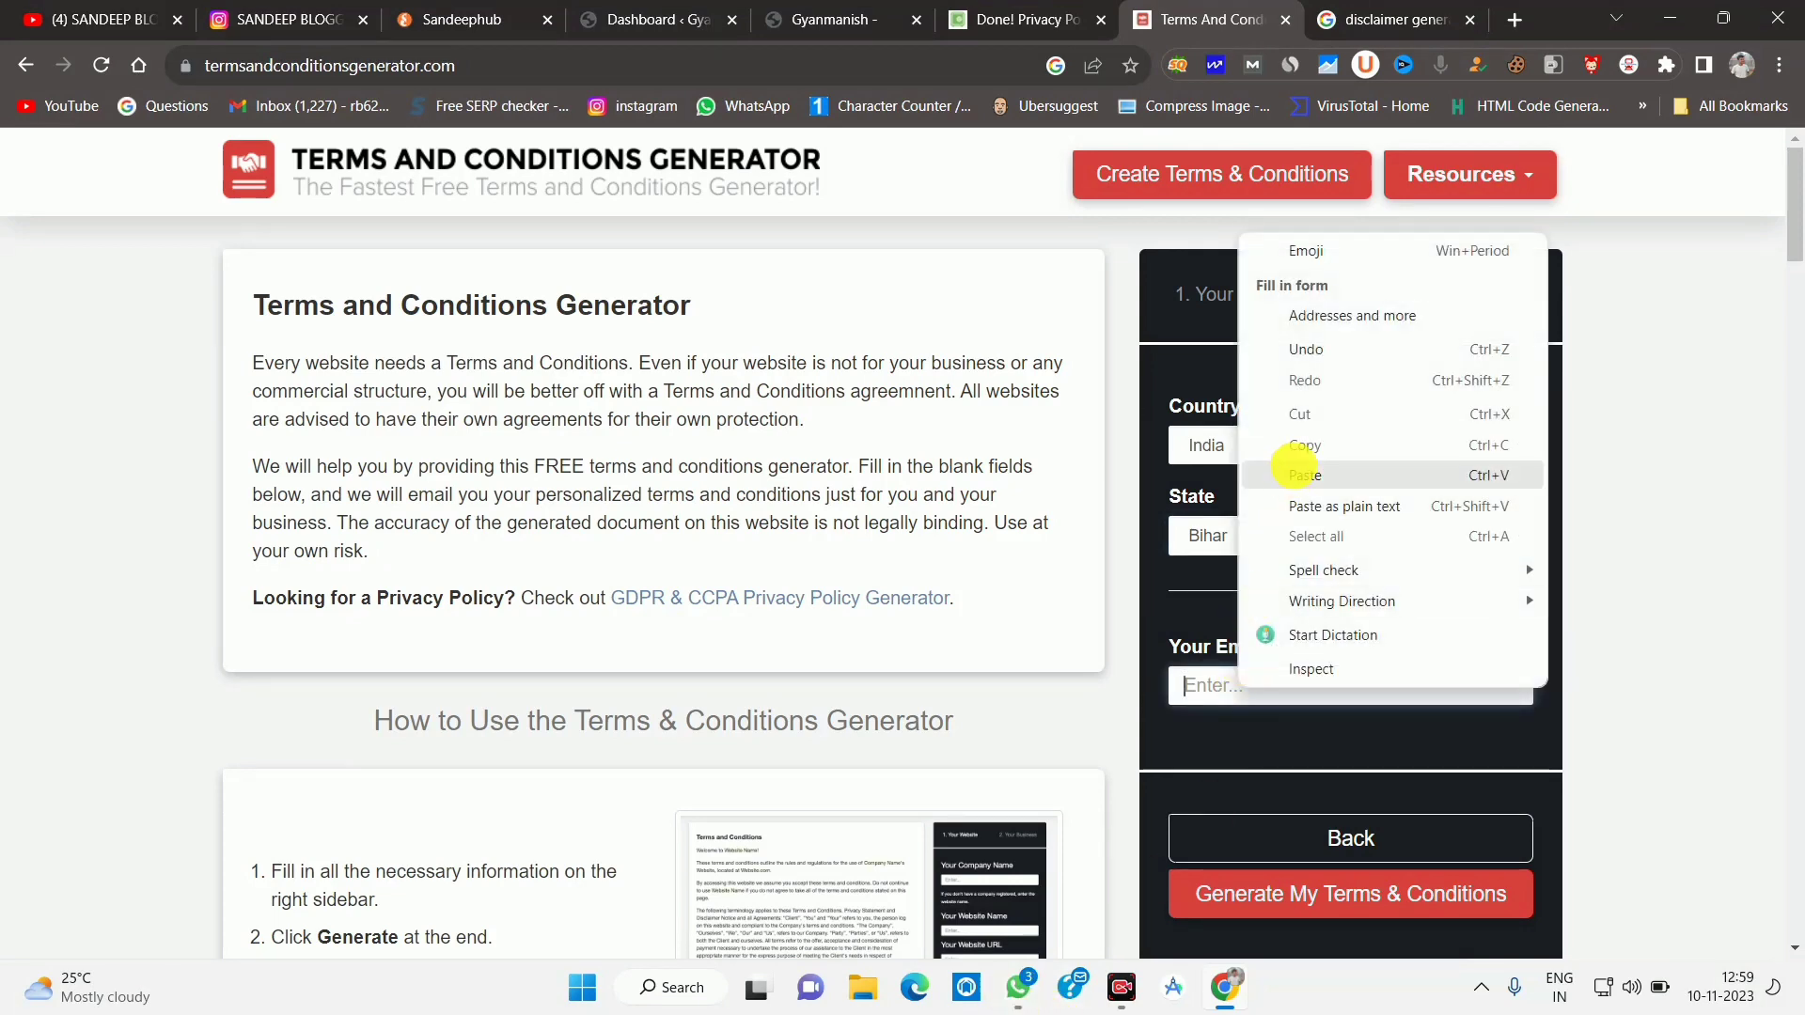
pyautogui.click(1294, 462)
pyautogui.click(1293, 893)
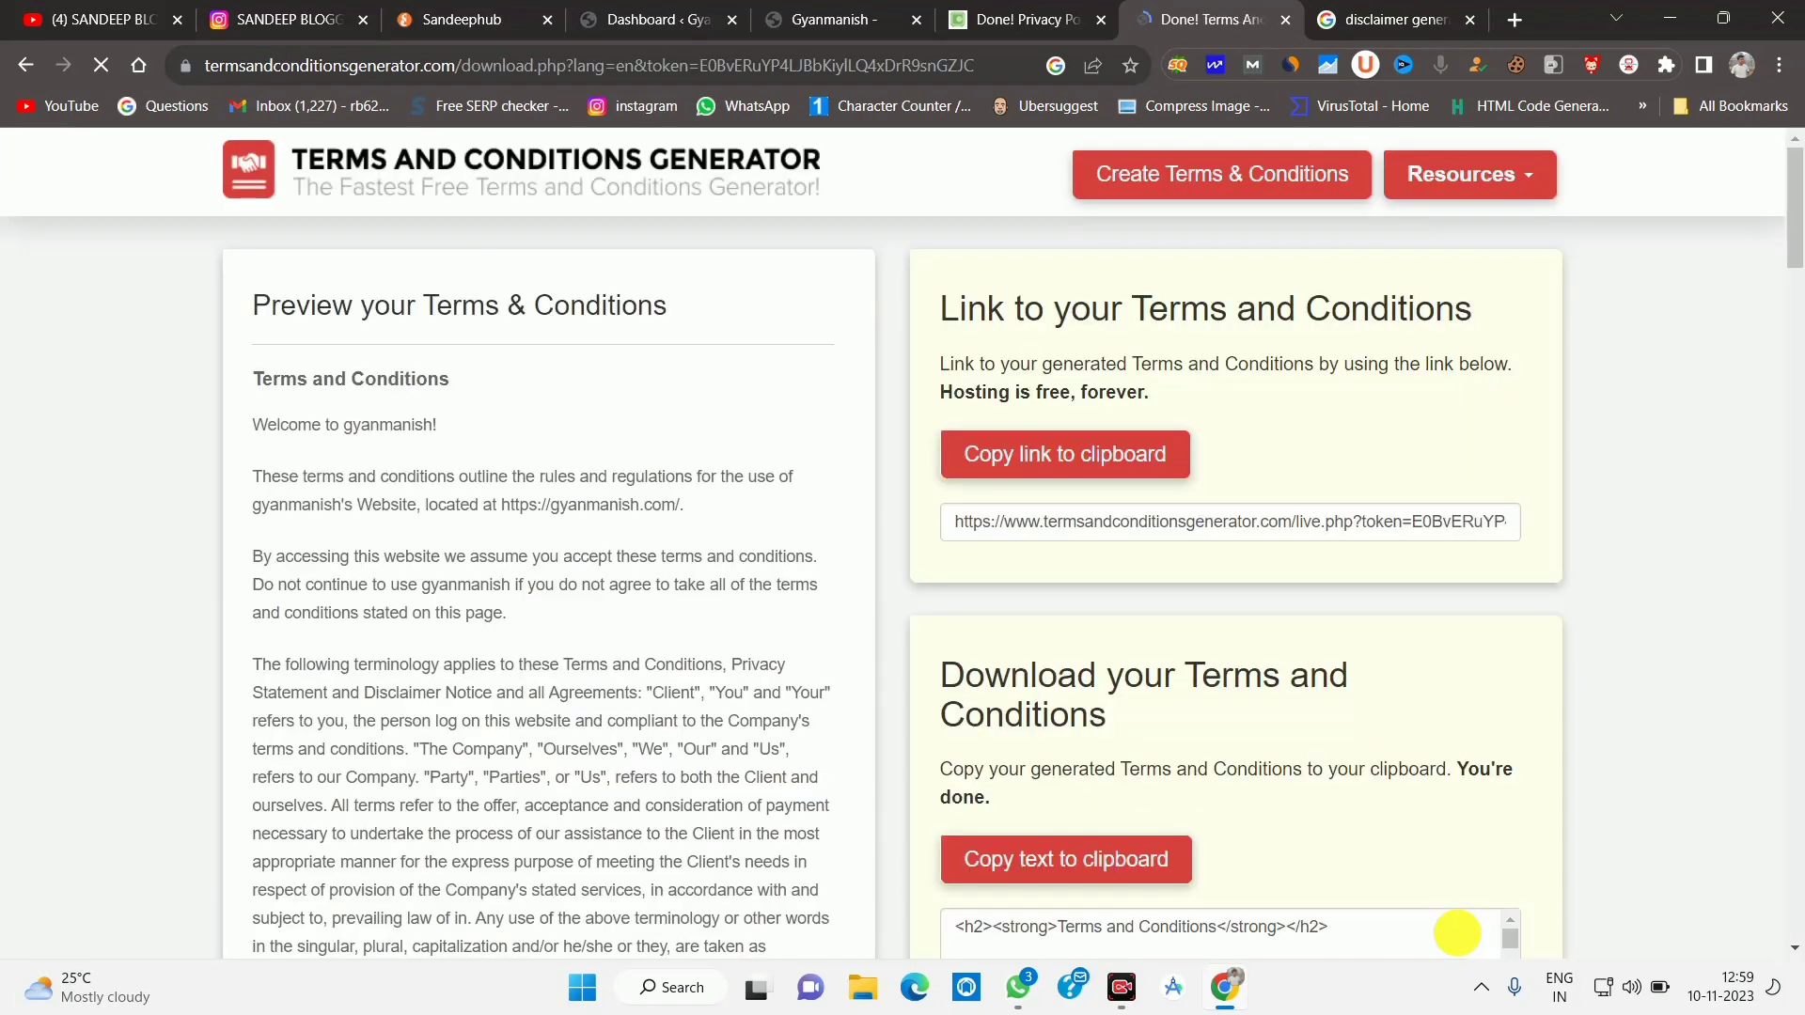
# Open disclaimergenerator.net from the Google results for "disclaimer generator".
pyautogui.hotkey('ctrl', 'Tab')
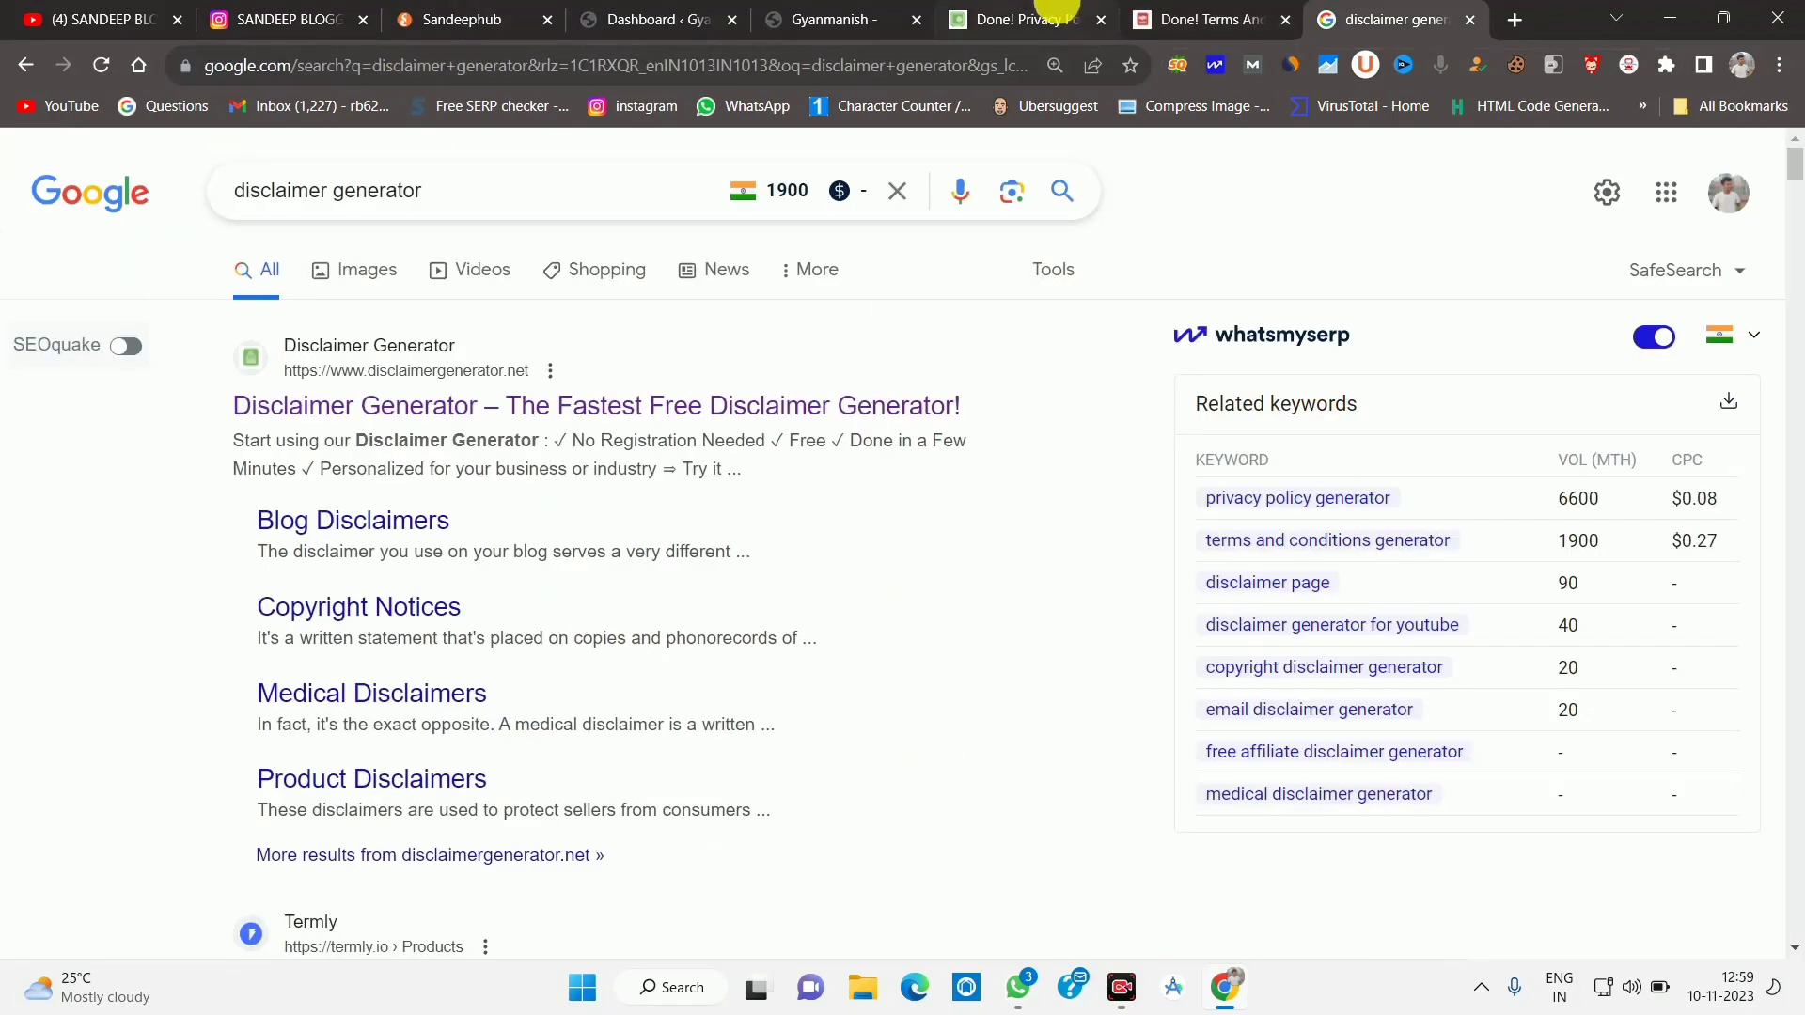
pyautogui.click(1034, 17)
pyautogui.click(1222, 9)
pyautogui.hotkey('ctrl', 'Tab')
pyautogui.click(1179, 10)
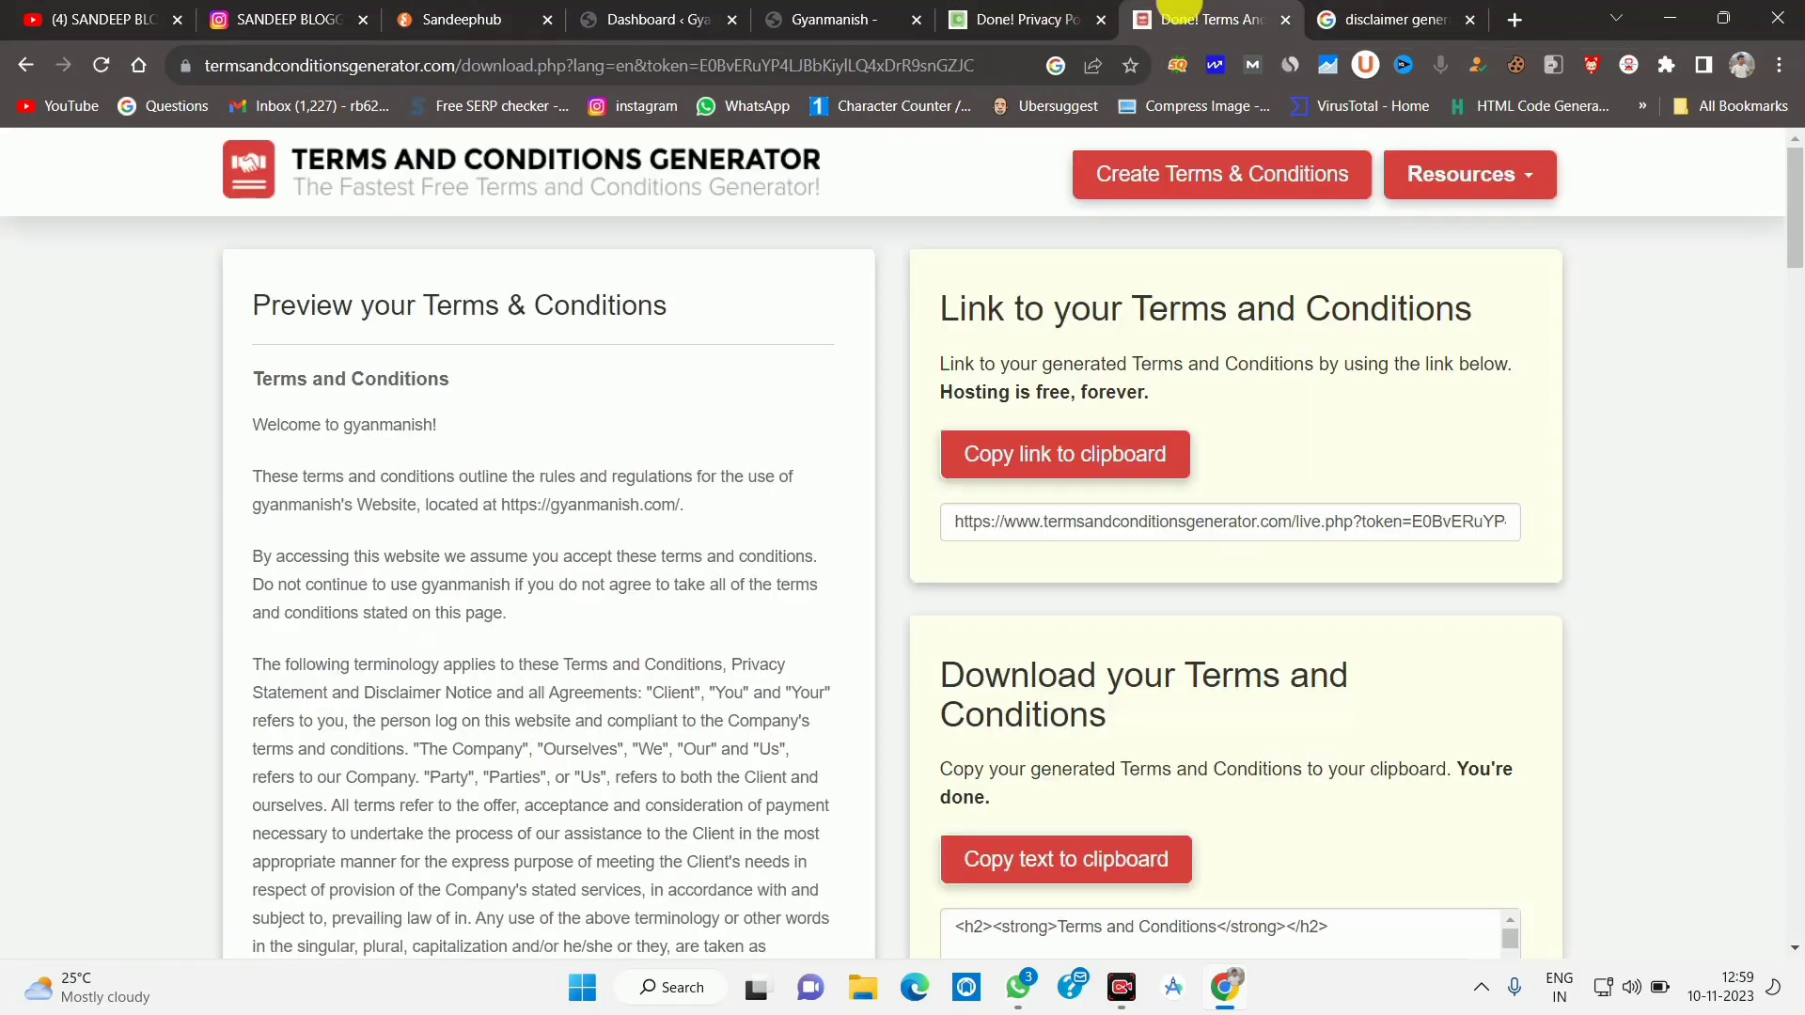
pyautogui.click(1379, 17)
pyautogui.click(479, 395)
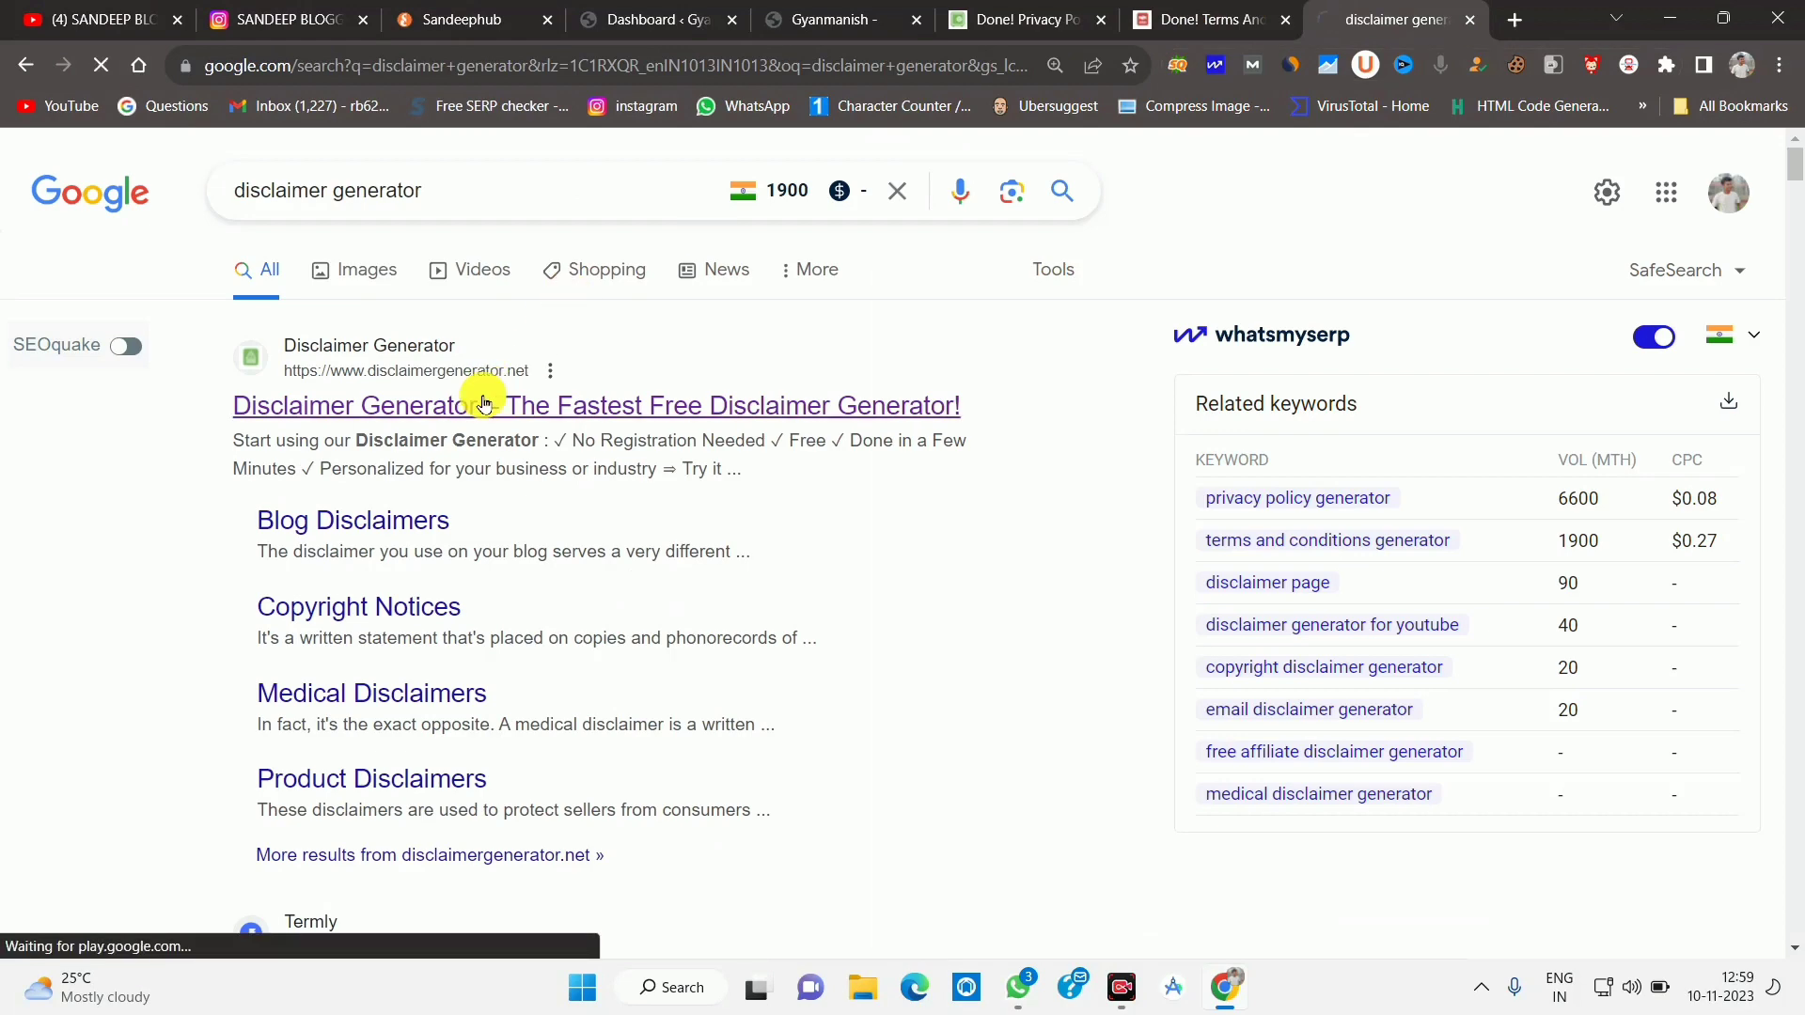
# Copy the site name gyanmanish from the WordPress dashboard address into the company name and website name of the disclaimer form.
pyautogui.click(1234, 455)
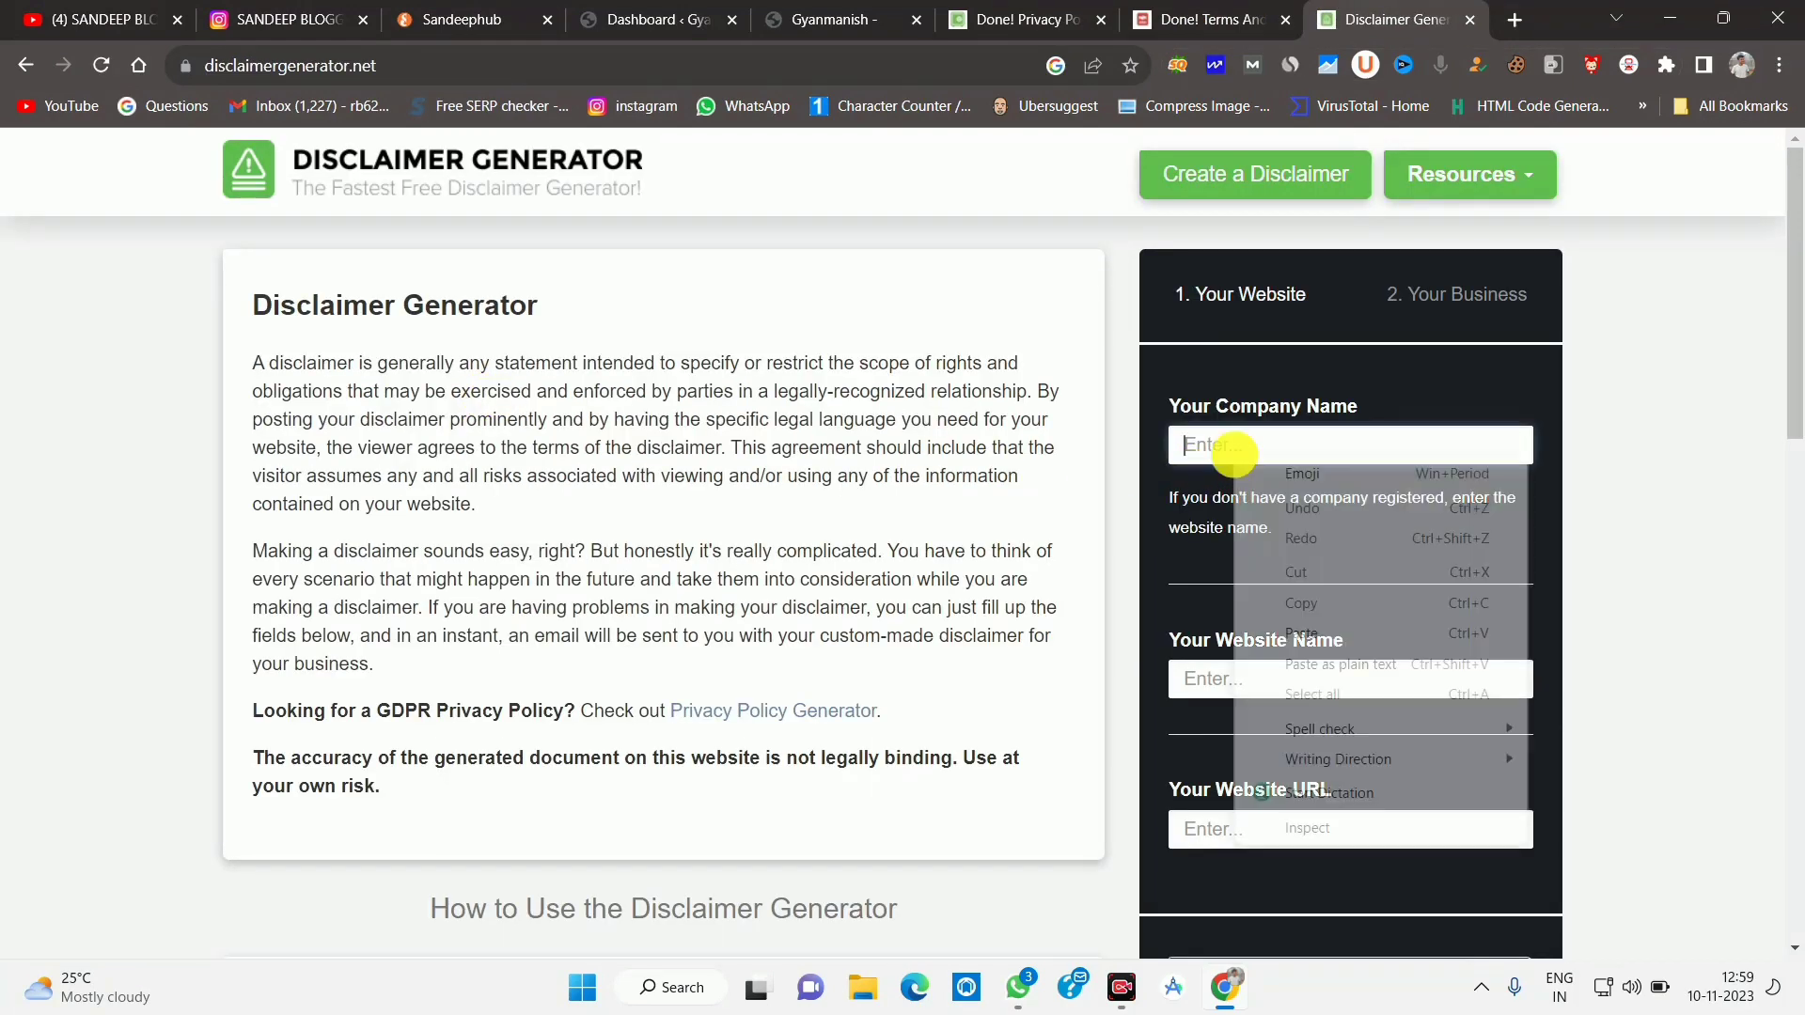
pyautogui.rightClick(1235, 455)
pyautogui.click(658, 12)
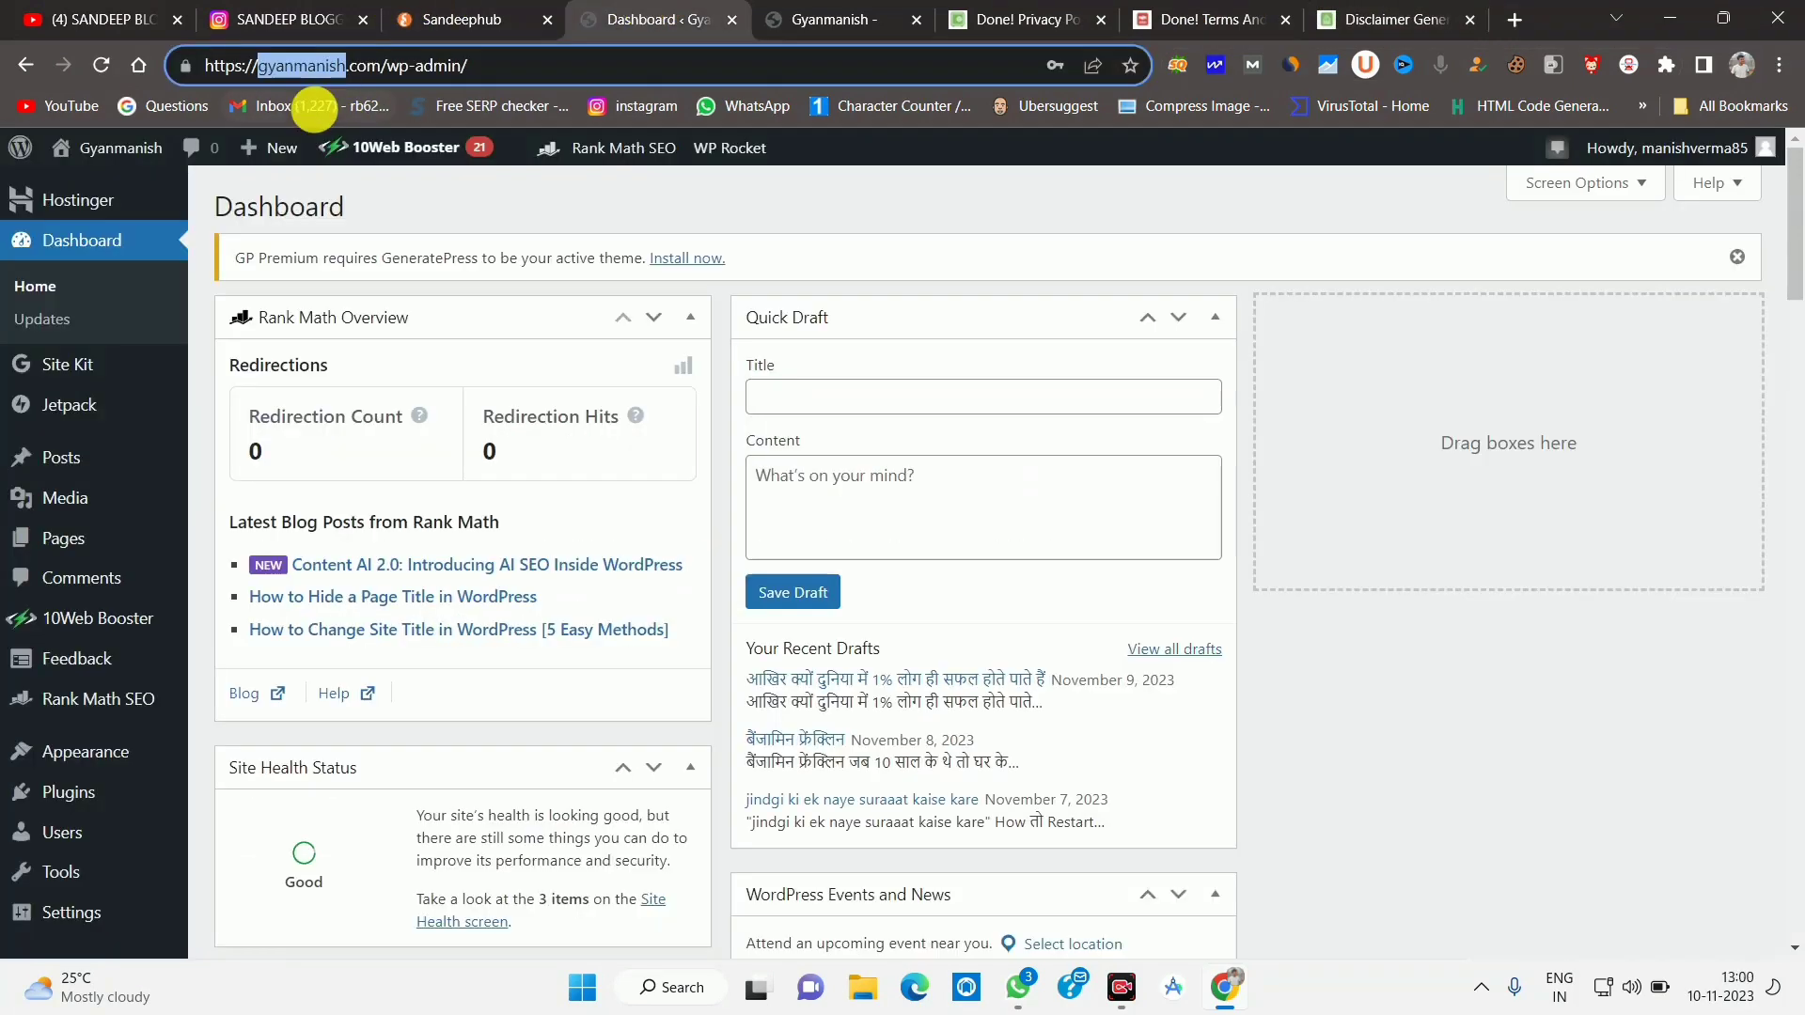
pyautogui.rightClick(301, 66)
pyautogui.click(374, 211)
pyautogui.click(1391, 18)
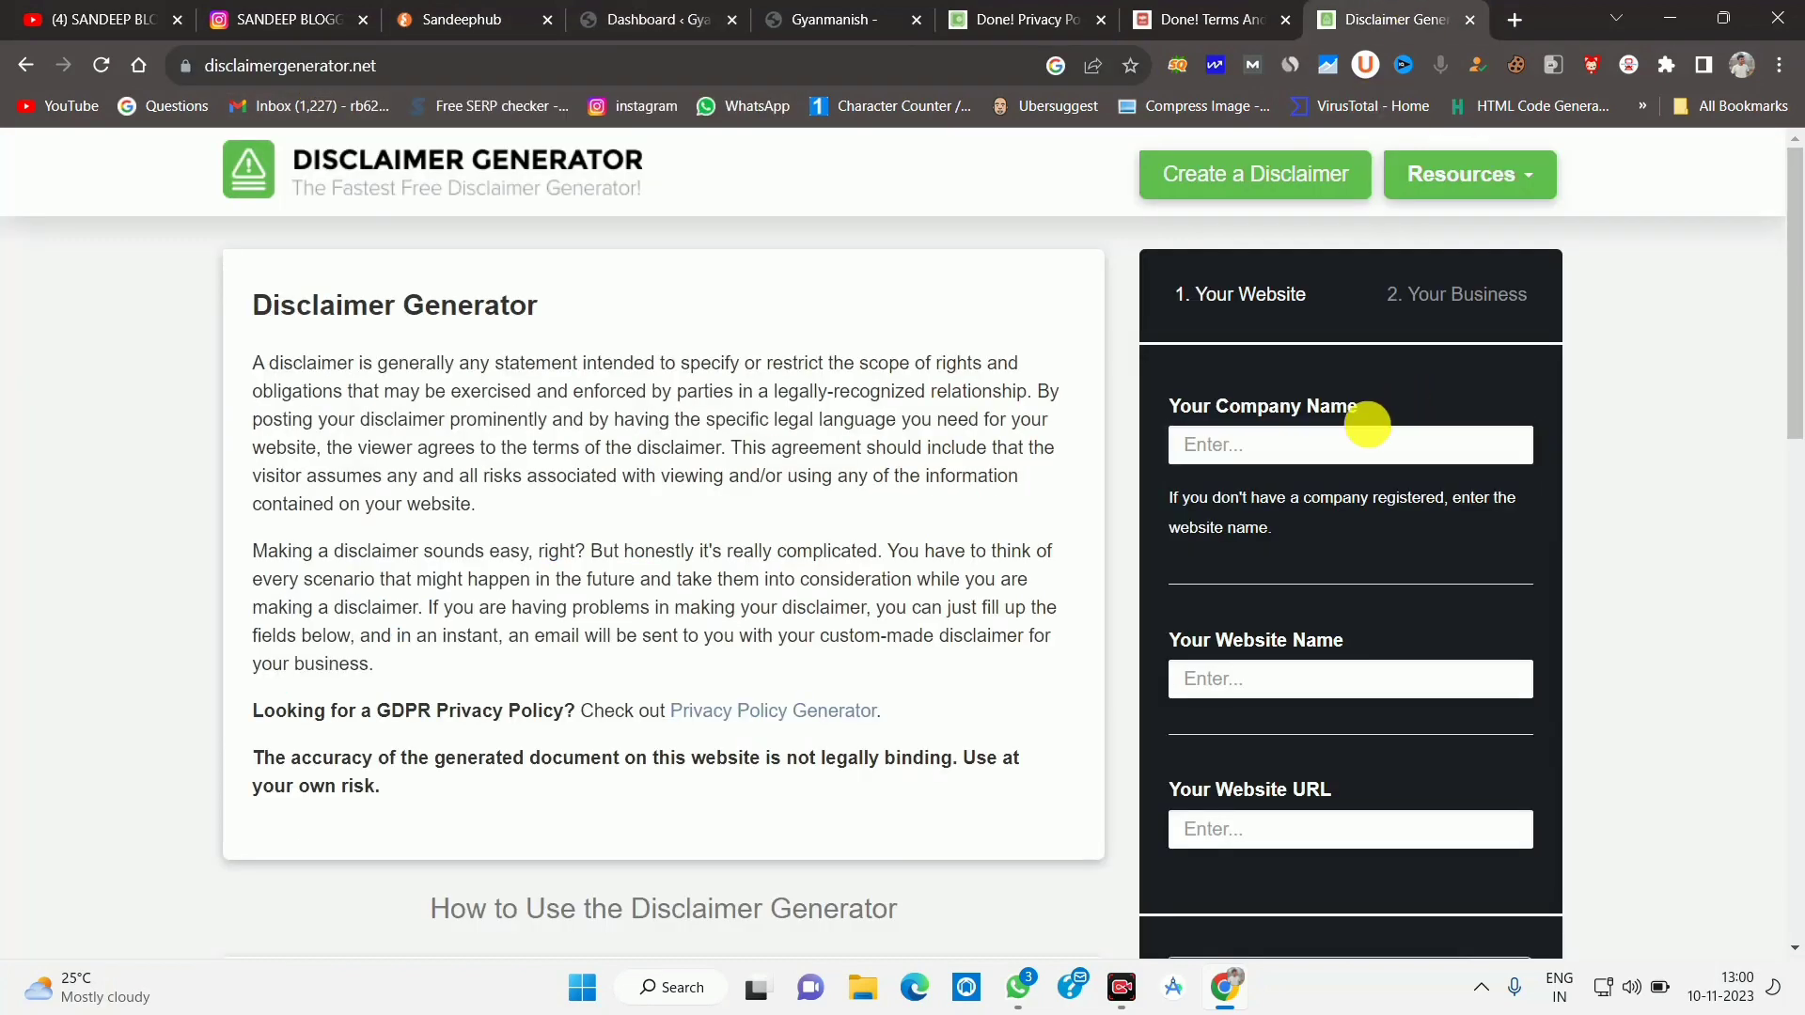
pyautogui.click(1246, 446)
pyautogui.rightClick(1246, 446)
pyautogui.click(1261, 626)
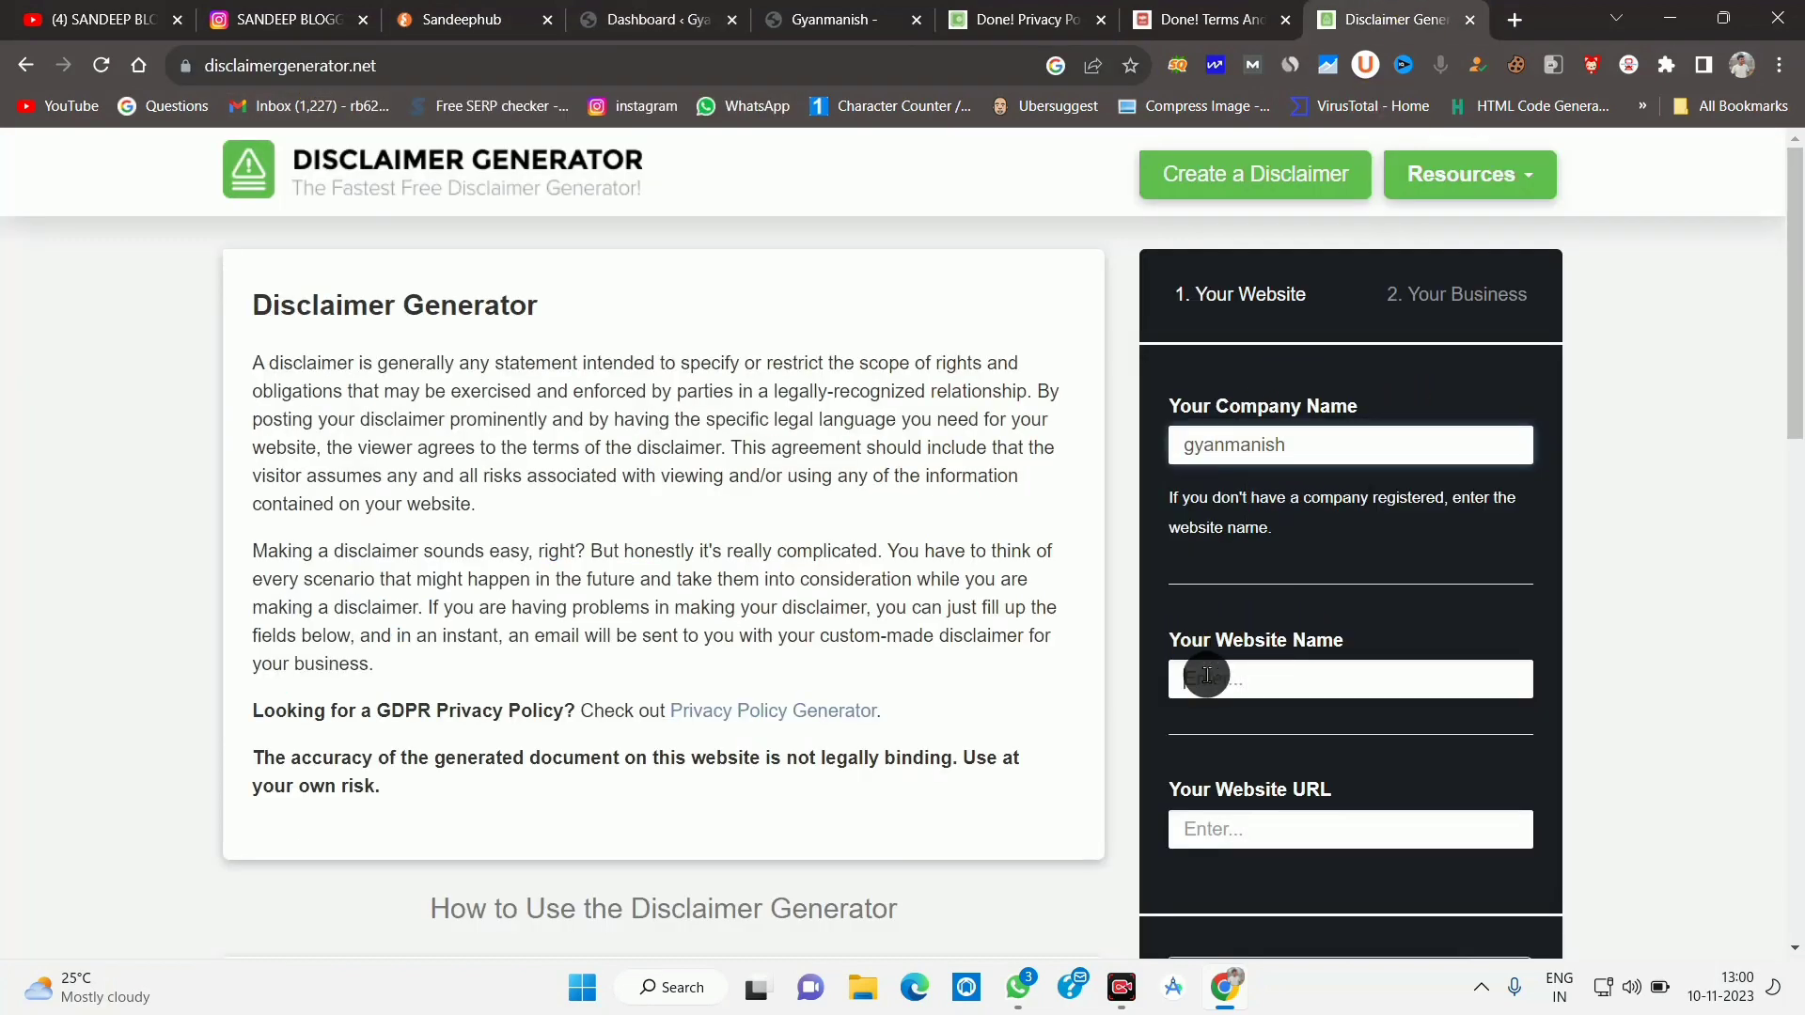
pyautogui.rightClick(1206, 675)
pyautogui.click(1273, 463)
pyautogui.scroll(-4, 1269, 771)
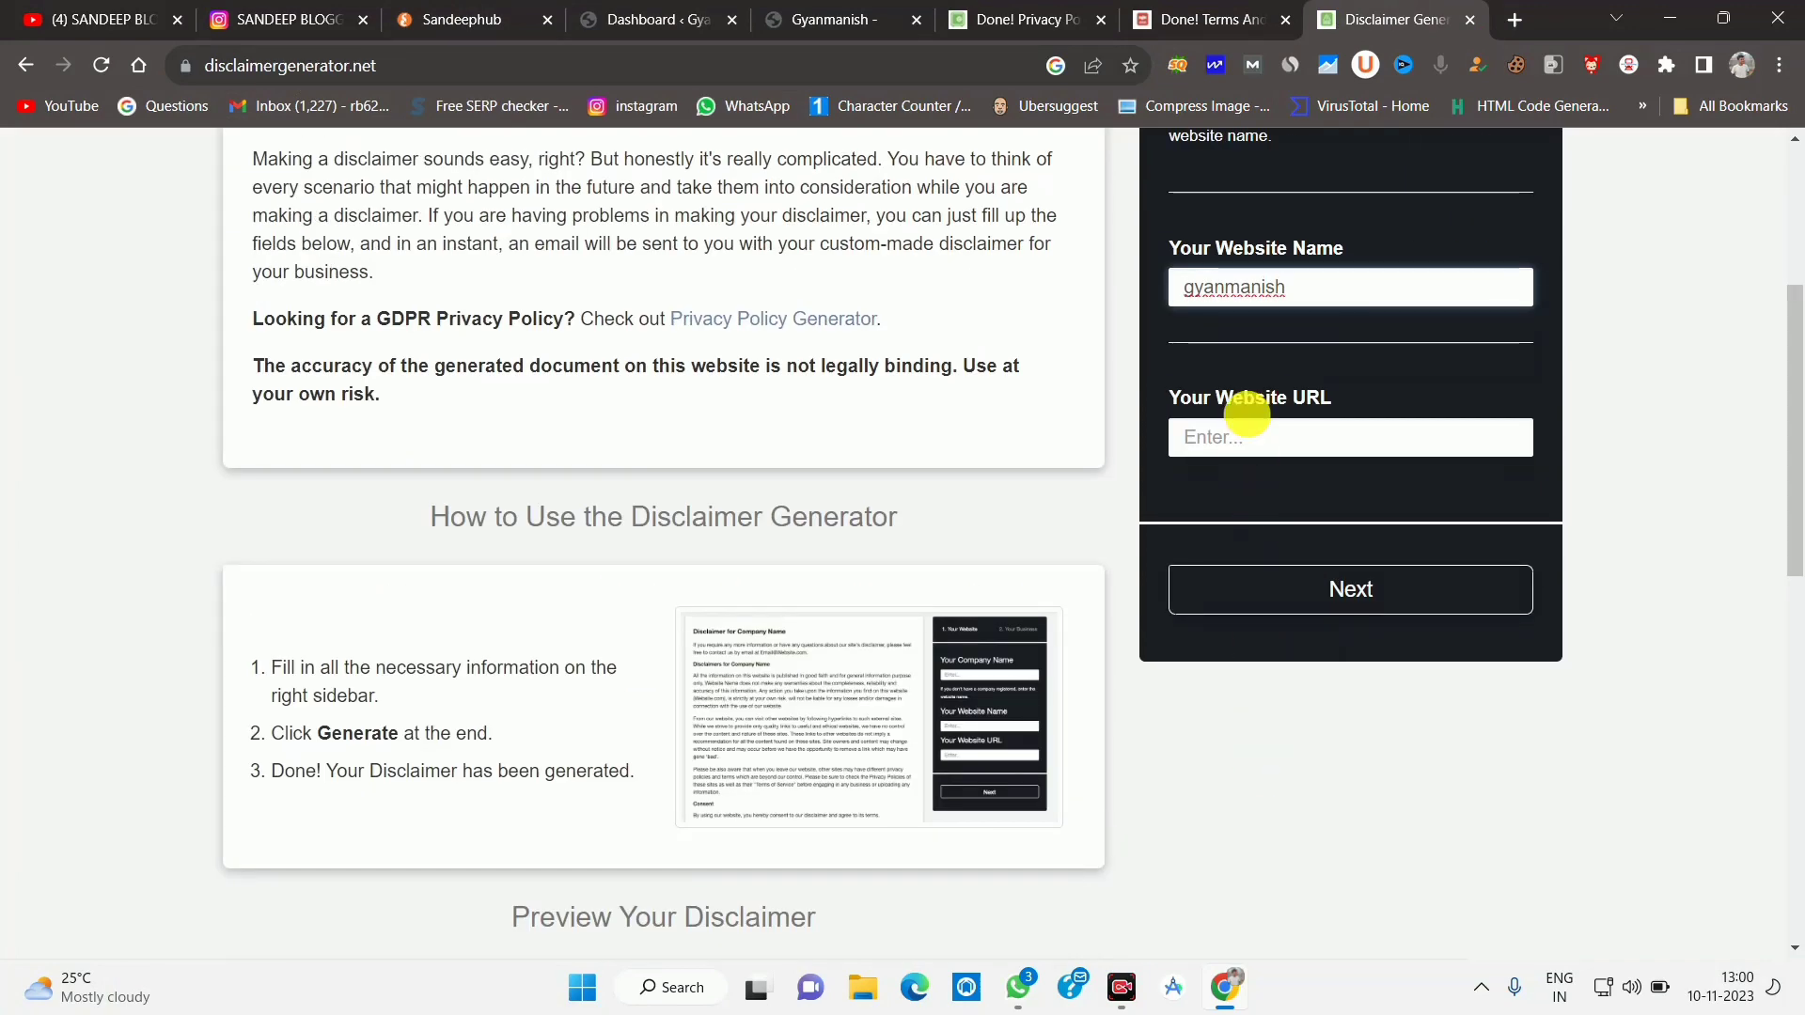
pyautogui.click(1249, 440)
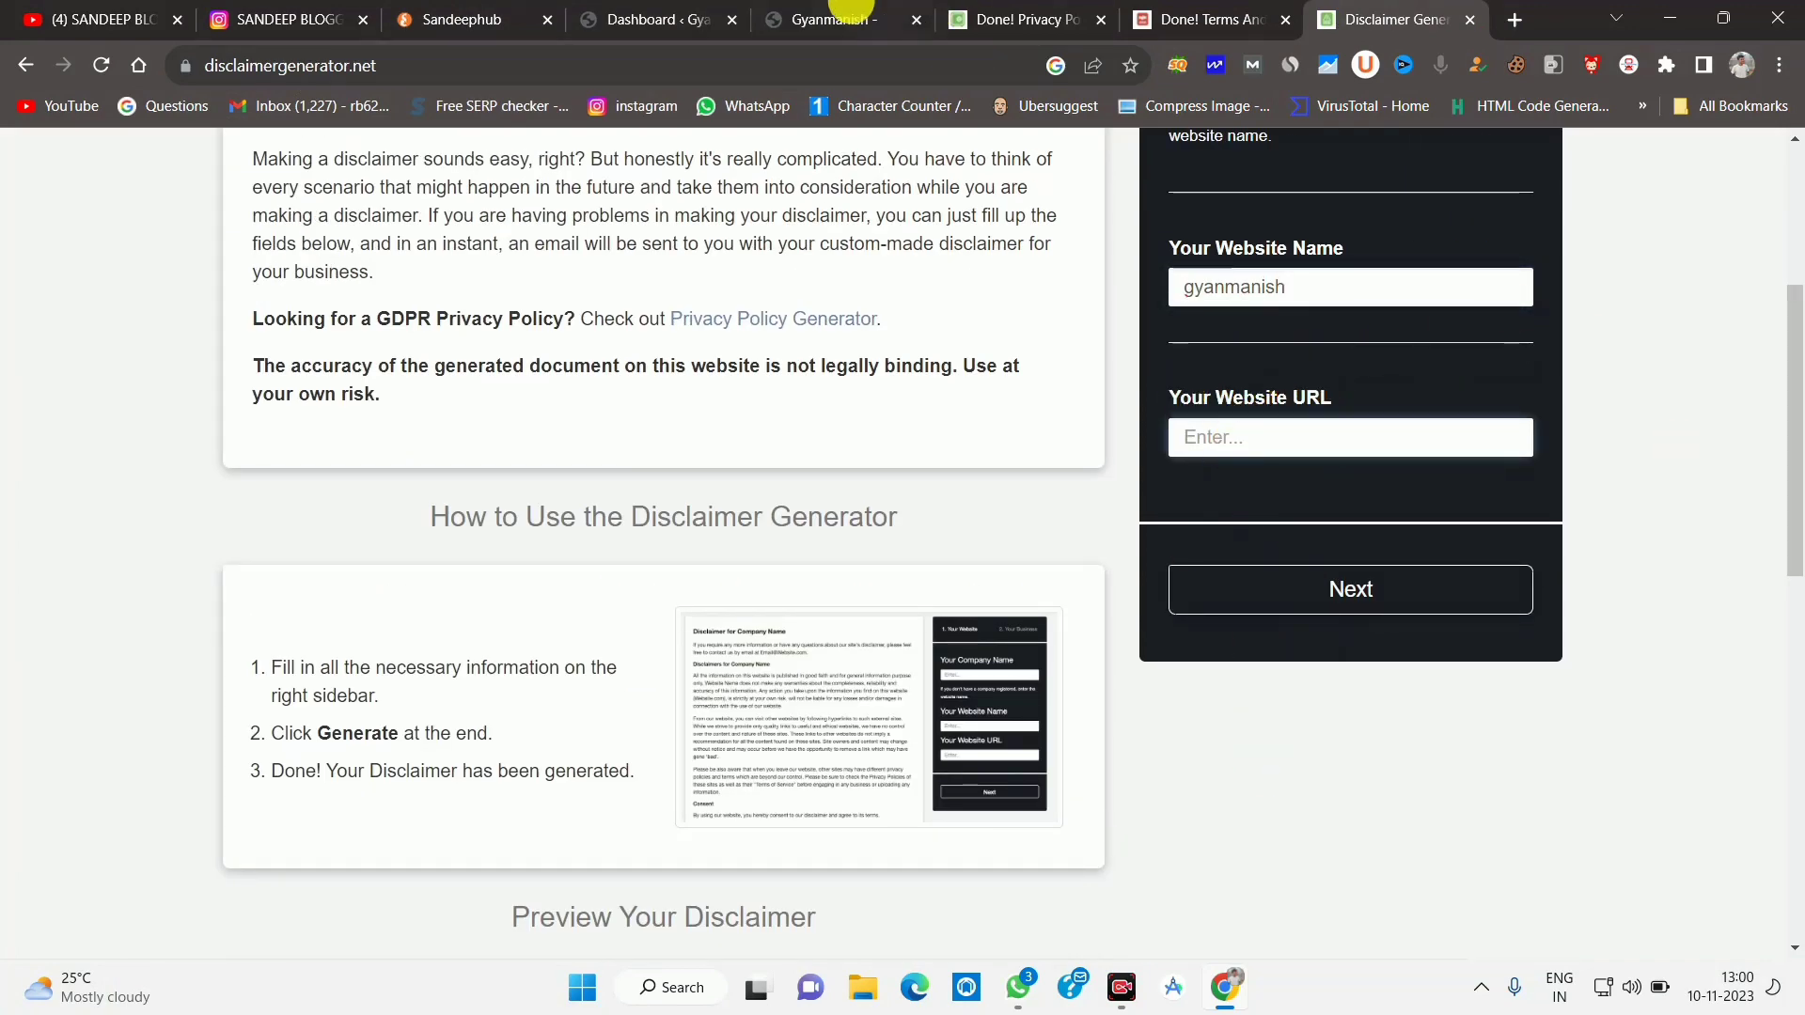
pyautogui.click(846, 18)
pyautogui.click(375, 65)
pyautogui.rightClick(376, 65)
pyautogui.hotkey('ctrl', 'c')
pyautogui.click(455, 230)
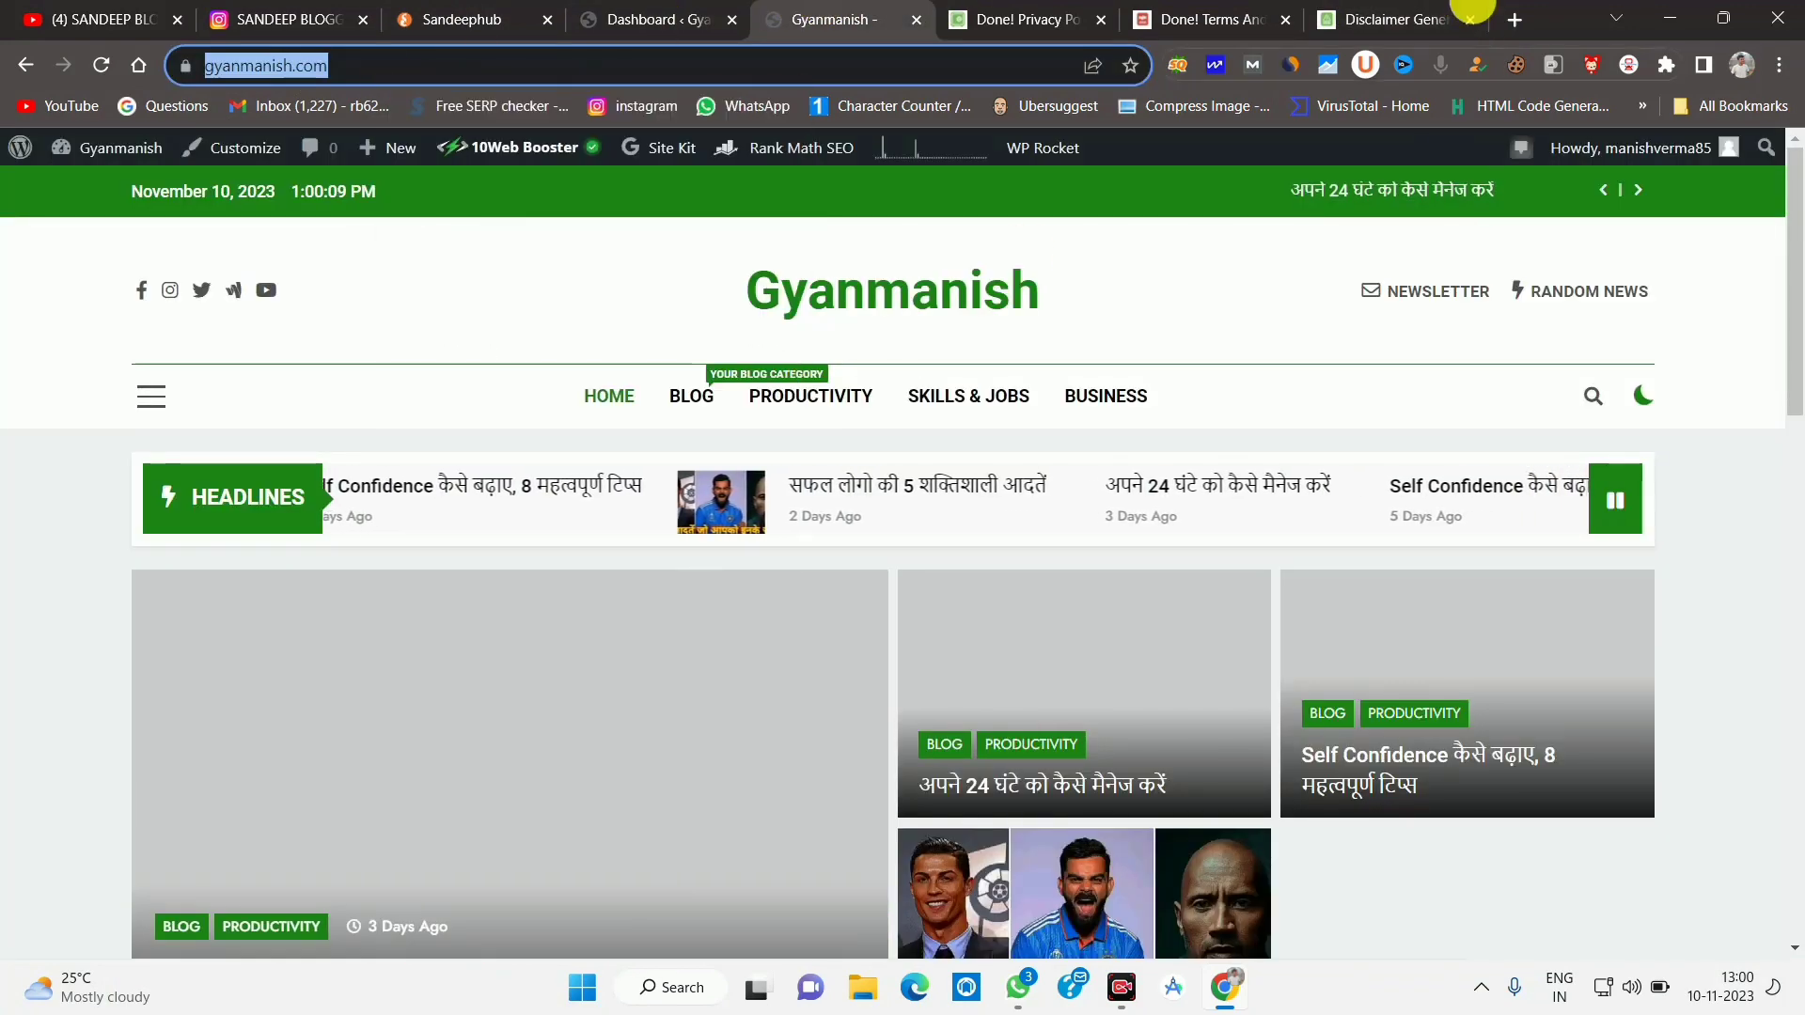
pyautogui.click(1472, 17)
pyautogui.rightClick(1281, 431)
pyautogui.click(1346, 607)
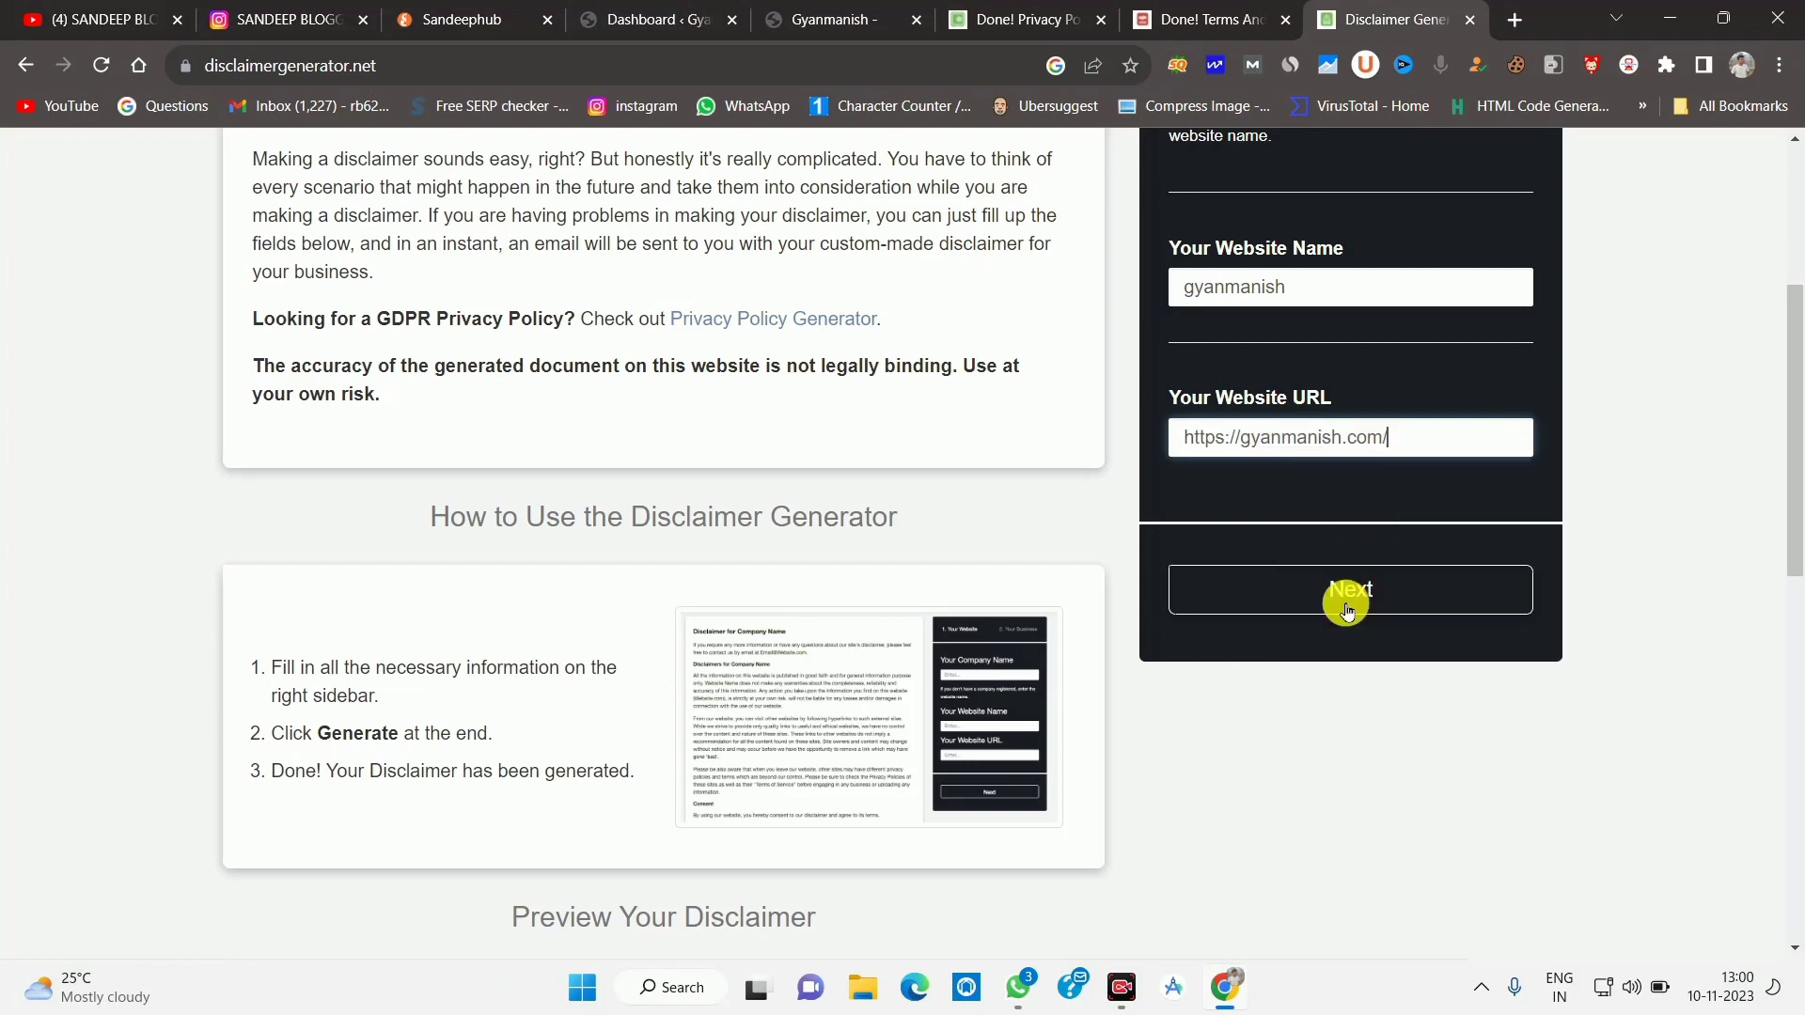
pyautogui.click(1346, 606)
# Choose the business country, complete the contact email address, and generate the disclaimer.
pyautogui.click(1255, 329)
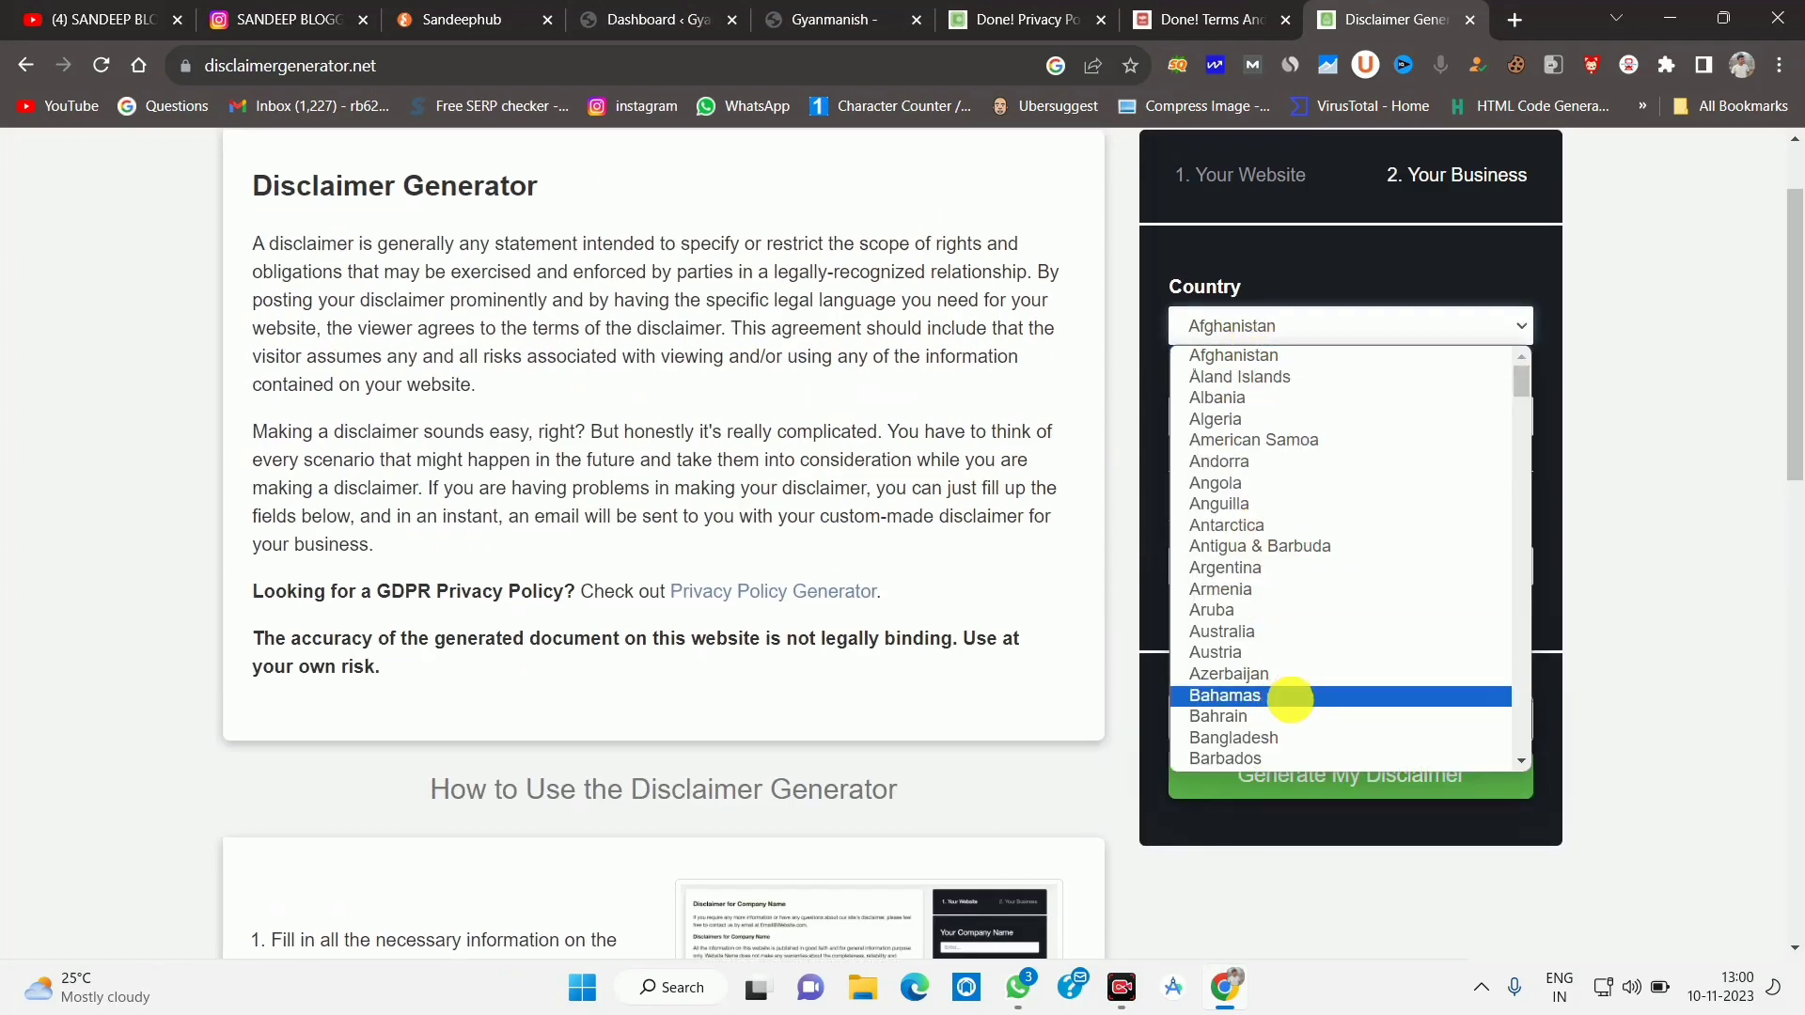
pyautogui.scroll(-20, 1289, 686)
pyautogui.scroll(16, 1292, 658)
pyautogui.scroll(-12, 1293, 564)
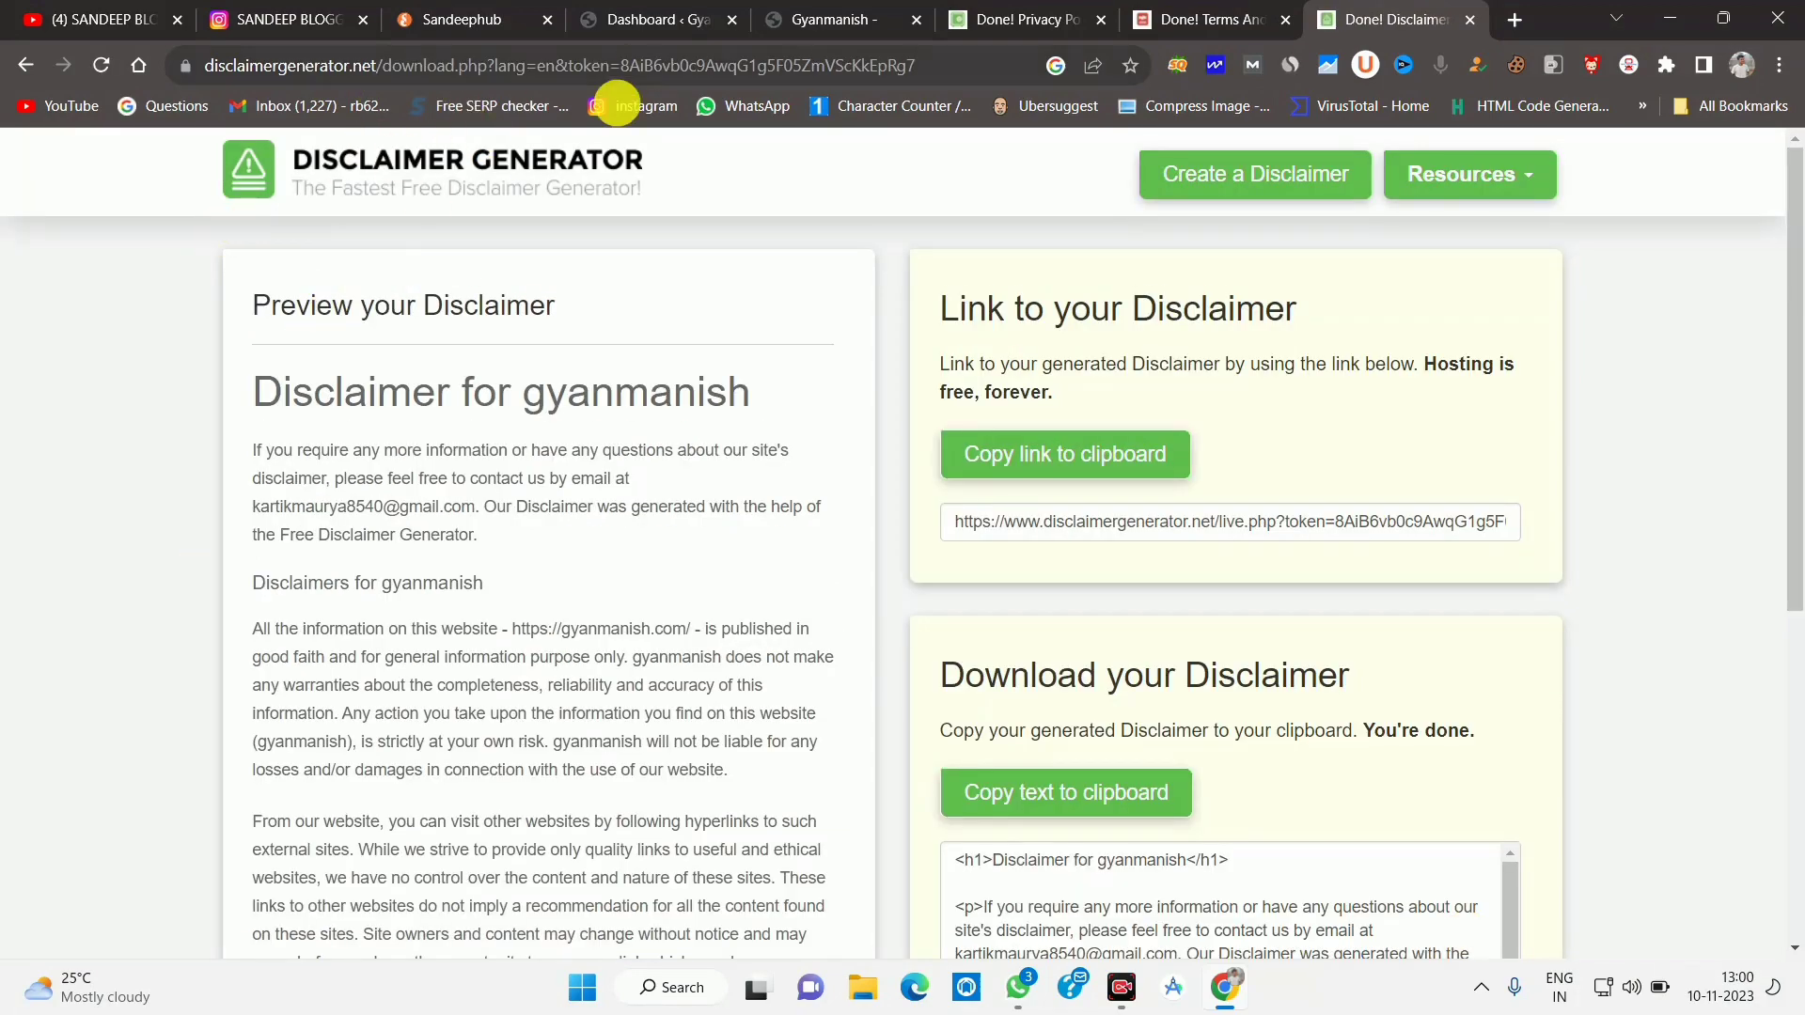
# Look over the generated disclaimer, privacy policy, and terms and conditions.
pyautogui.scroll(-6, 409, 489)
pyautogui.scroll(6, 404, 554)
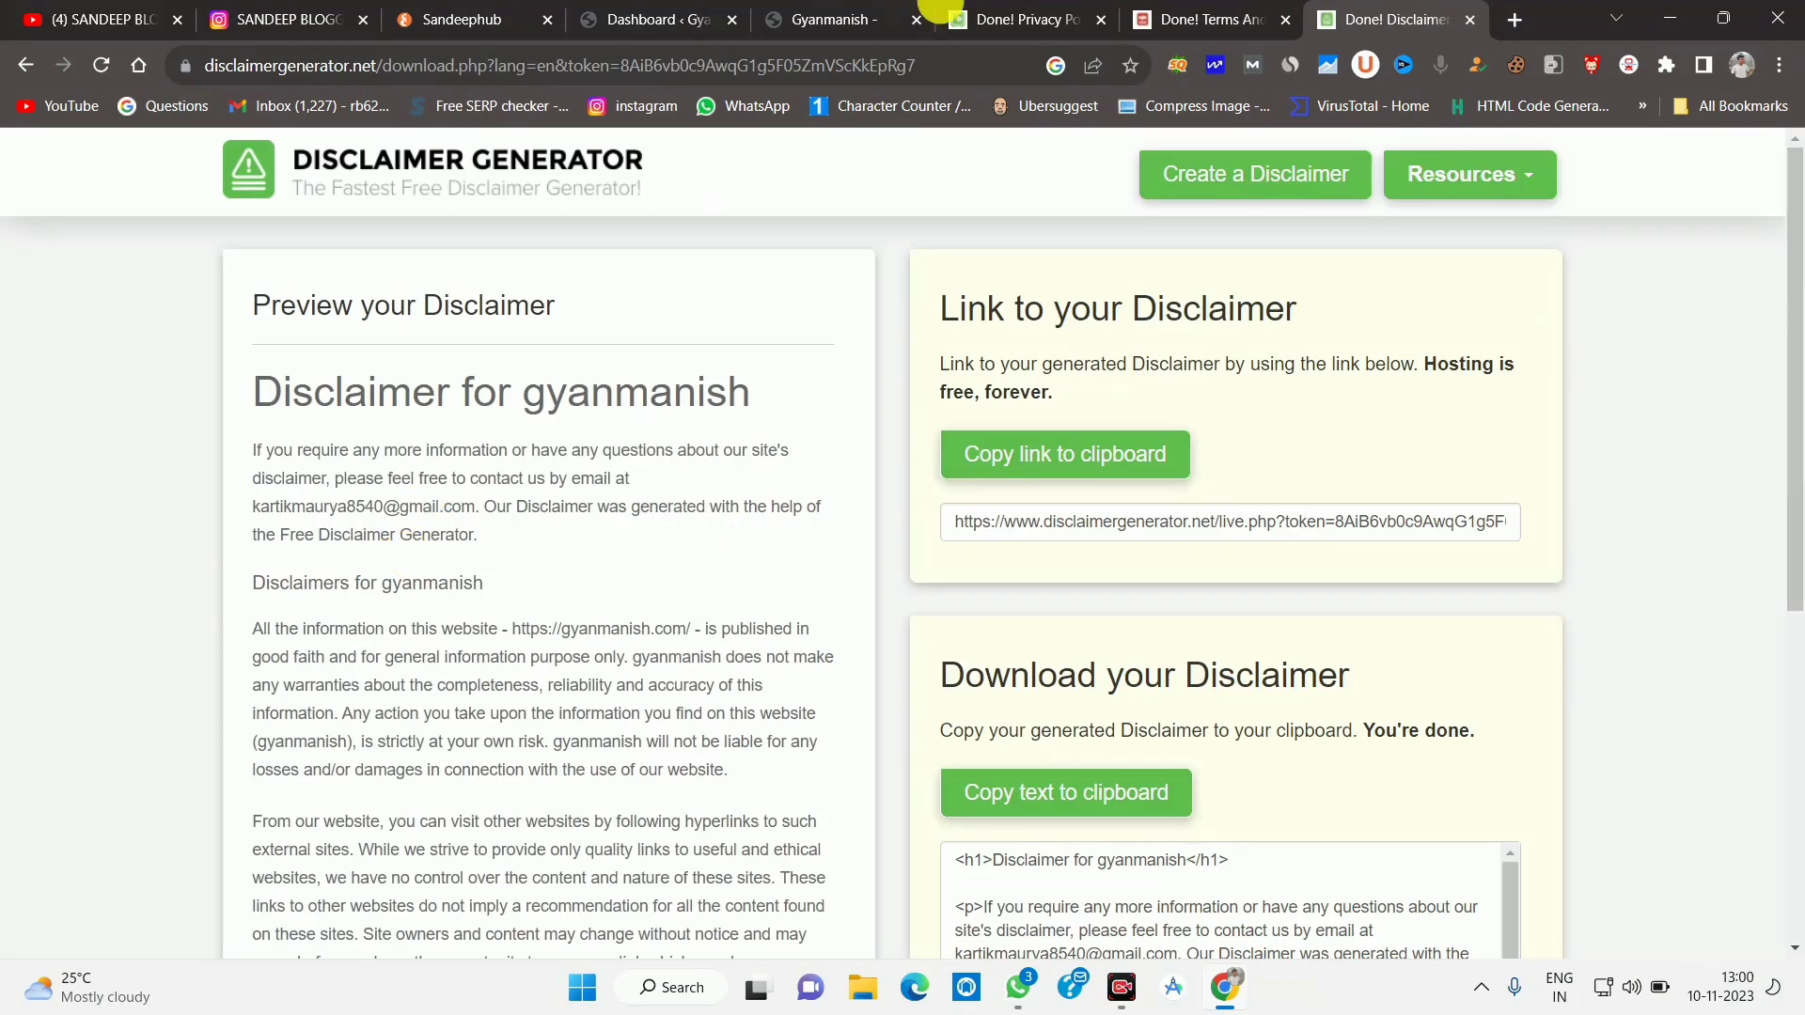
pyautogui.click(1020, 19)
pyautogui.click(1204, 18)
pyautogui.click(1391, 19)
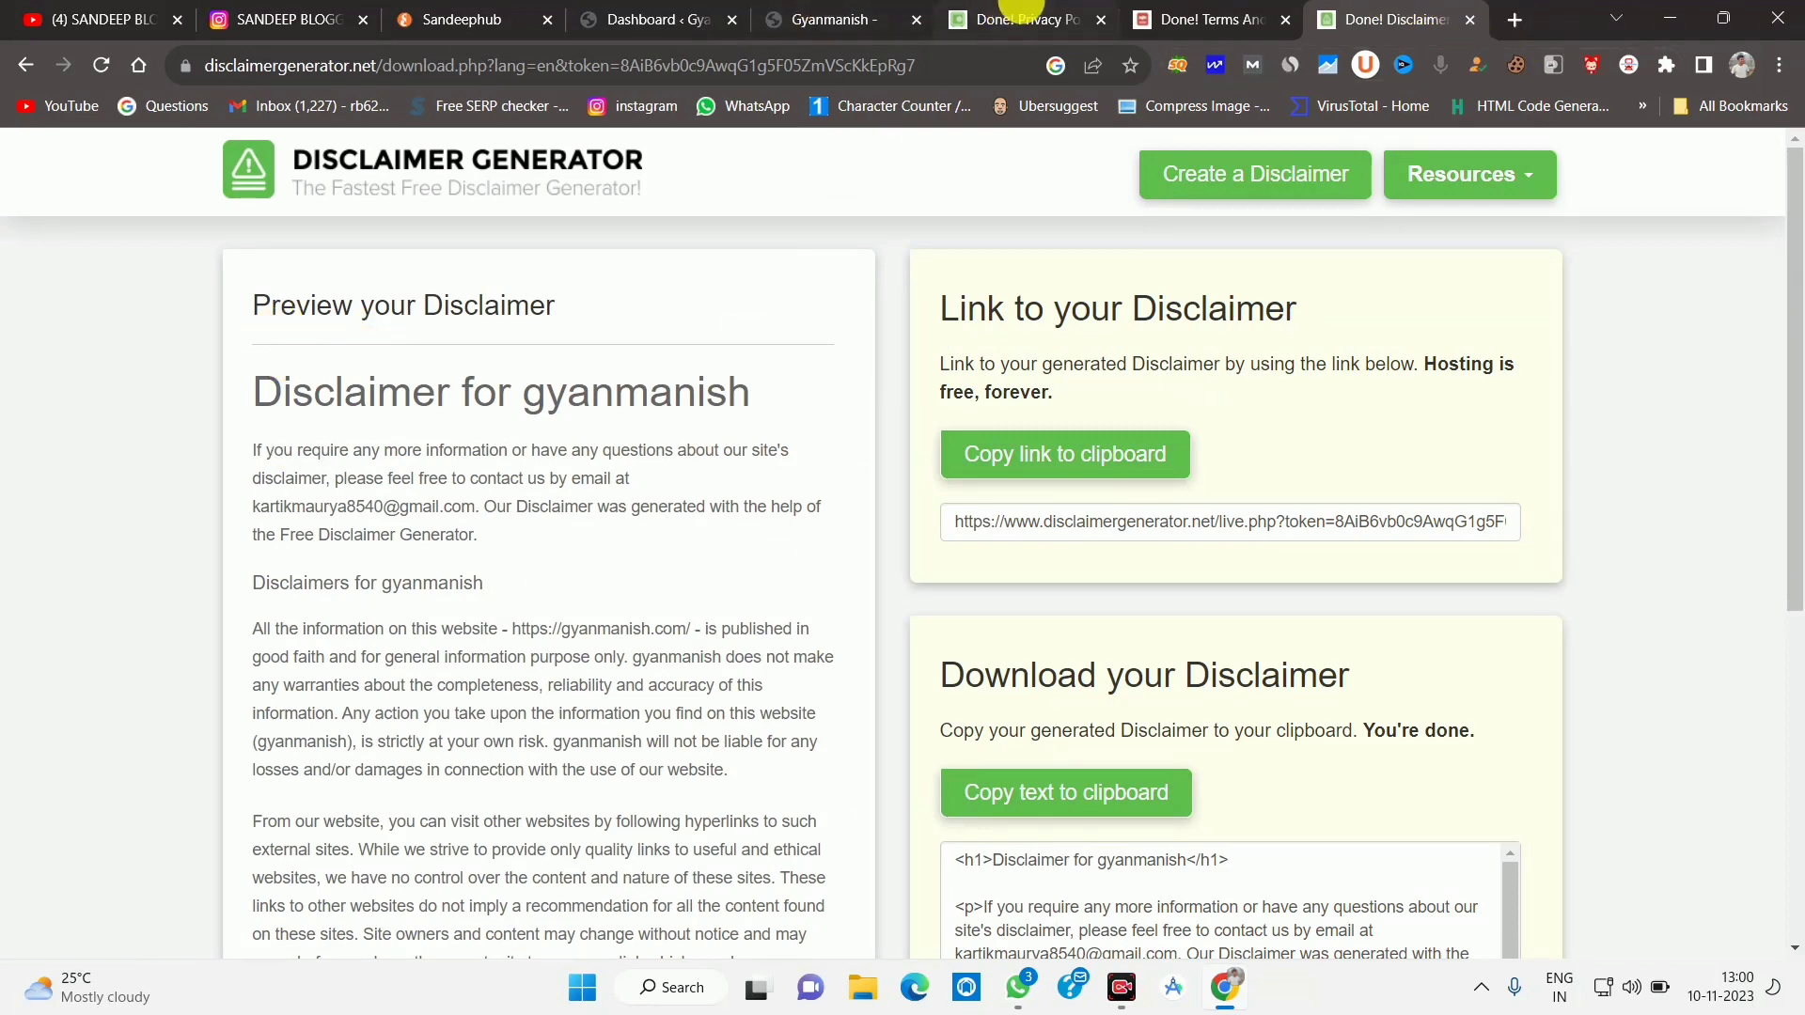
# Copy the words "Privacy Policy" from the heading of the generated privacy policy.
pyautogui.click(1034, 19)
pyautogui.scroll(7, 403, 464)
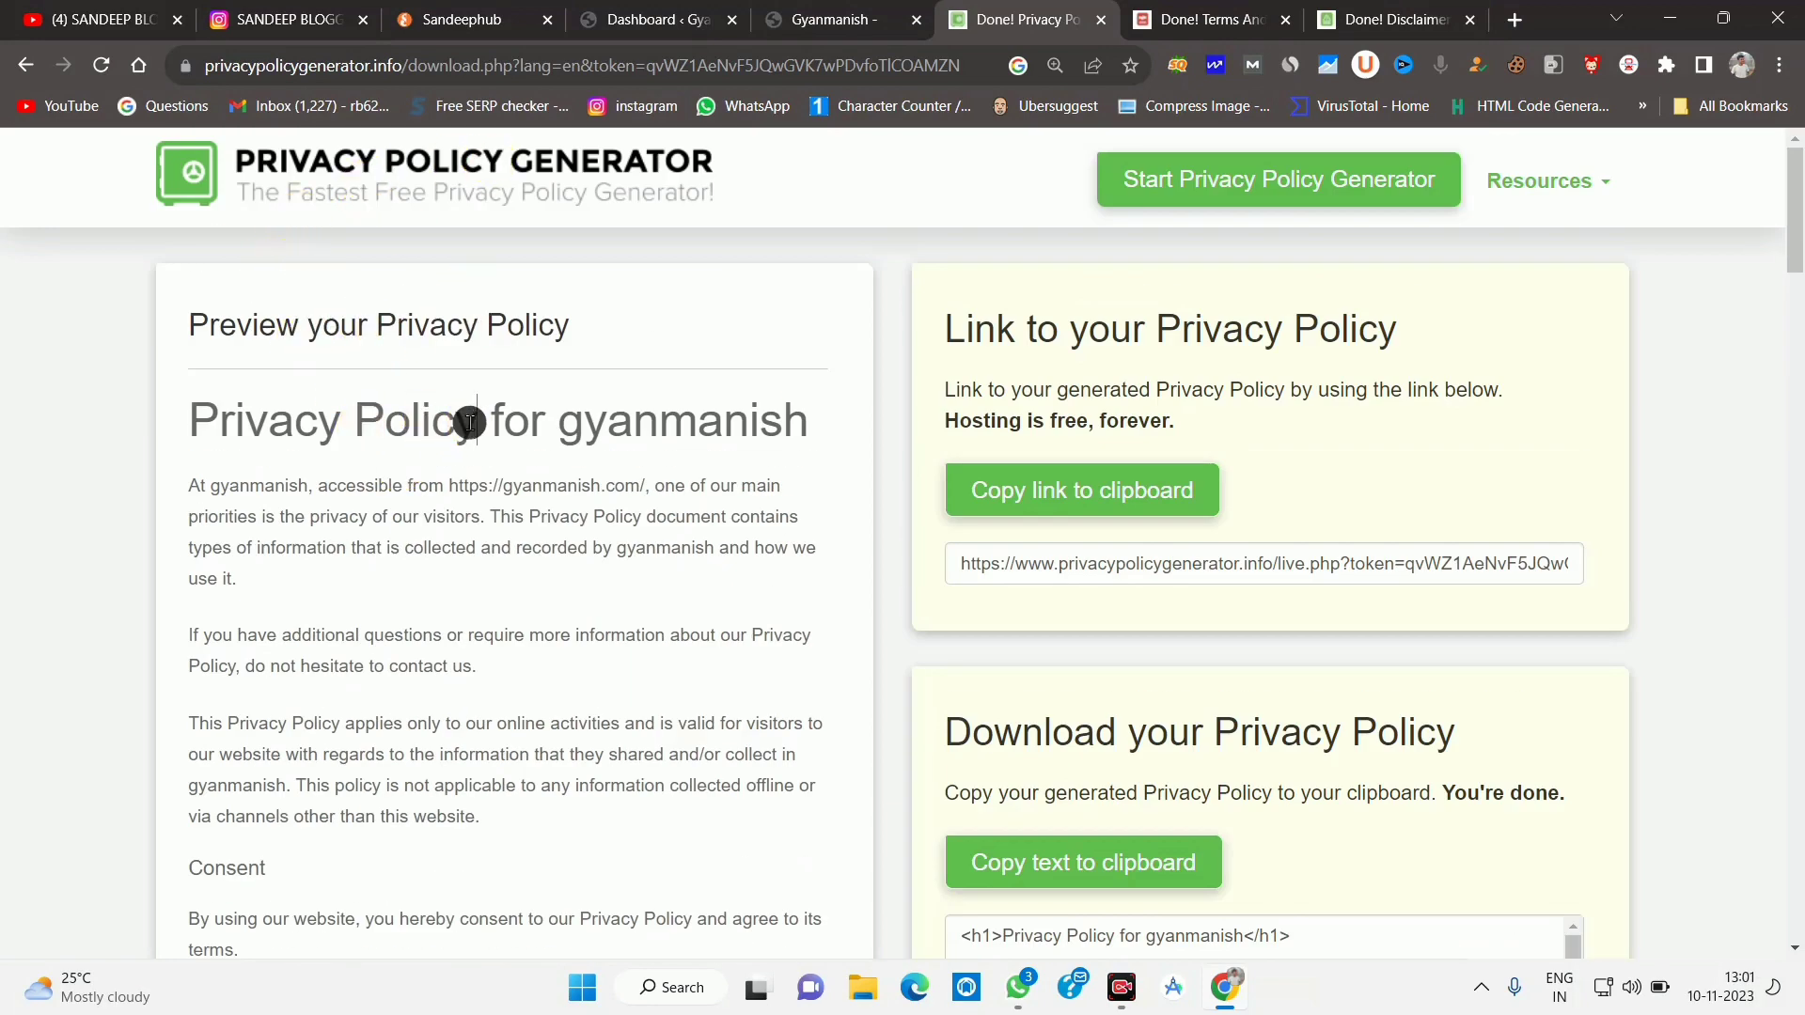
pyautogui.moveTo(470, 422); pyautogui.dragTo(169, 425)
pyautogui.rightClick(303, 431)
pyautogui.click(324, 447)
# Open the list of all pages in the gyanmanish.com WordPress dashboard and look through the existing pages.
pyautogui.click(534, 13)
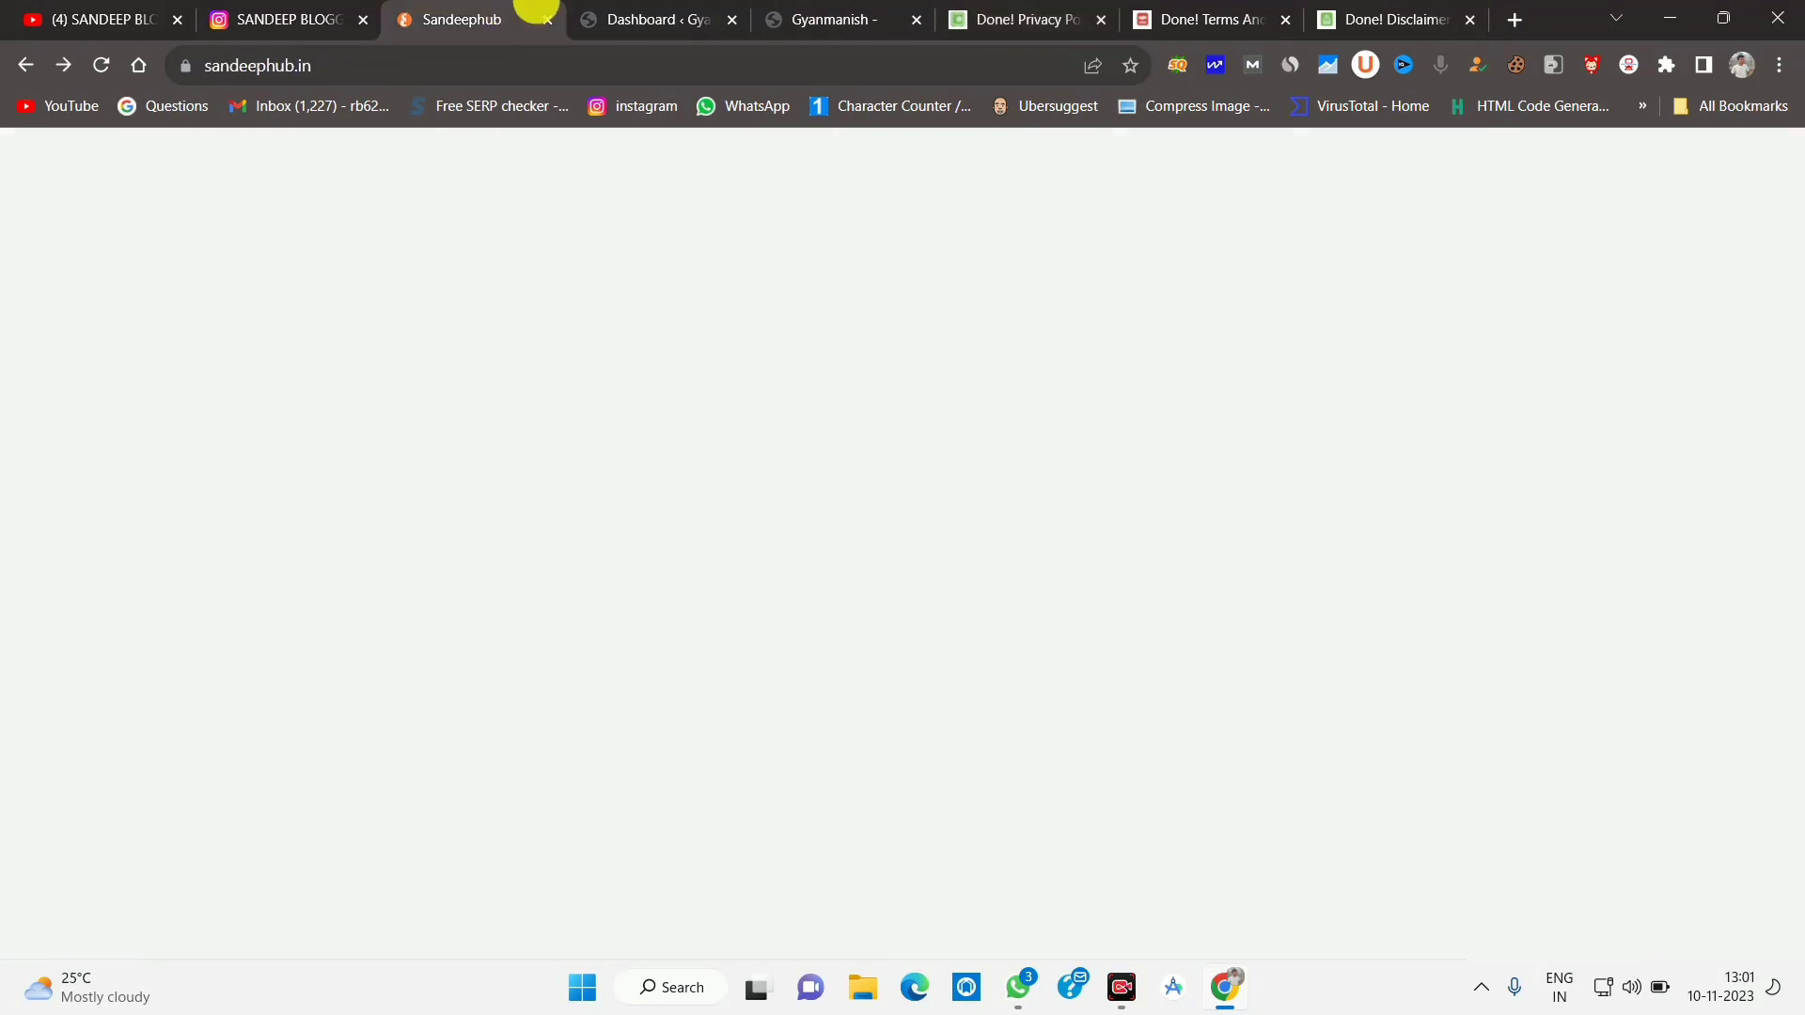
pyautogui.click(651, 13)
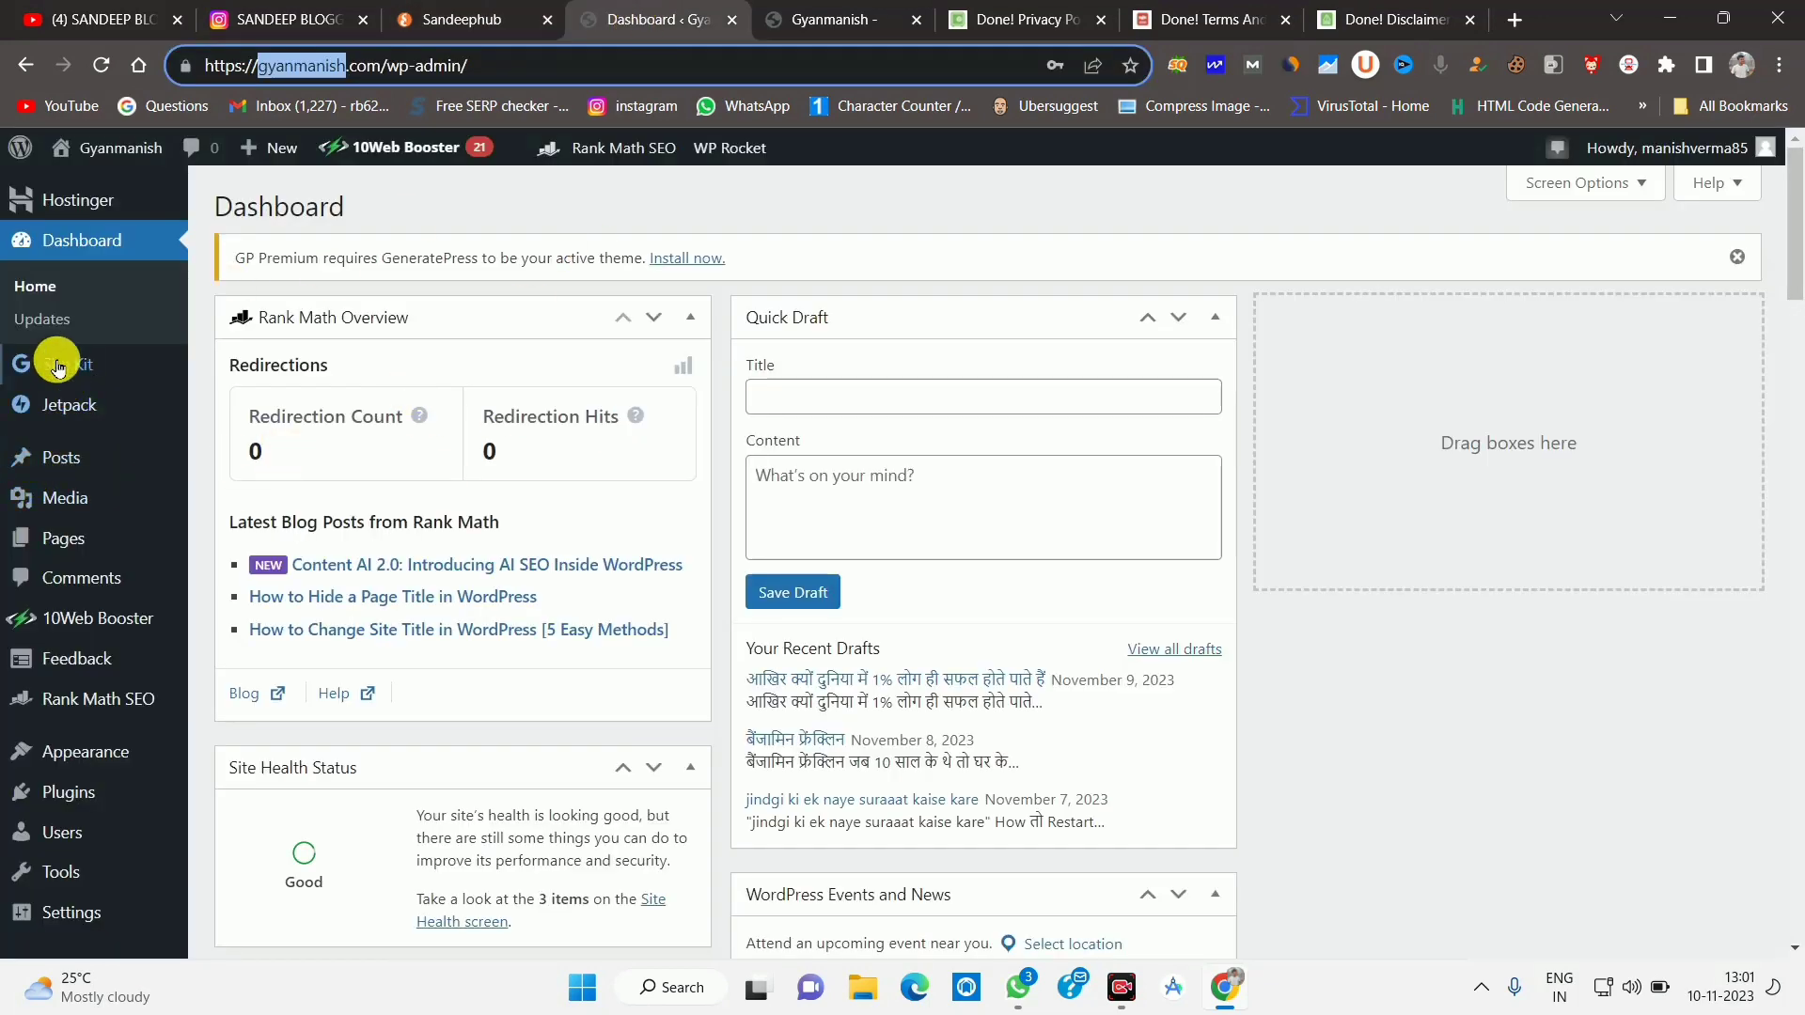
pyautogui.moveTo(67, 460)
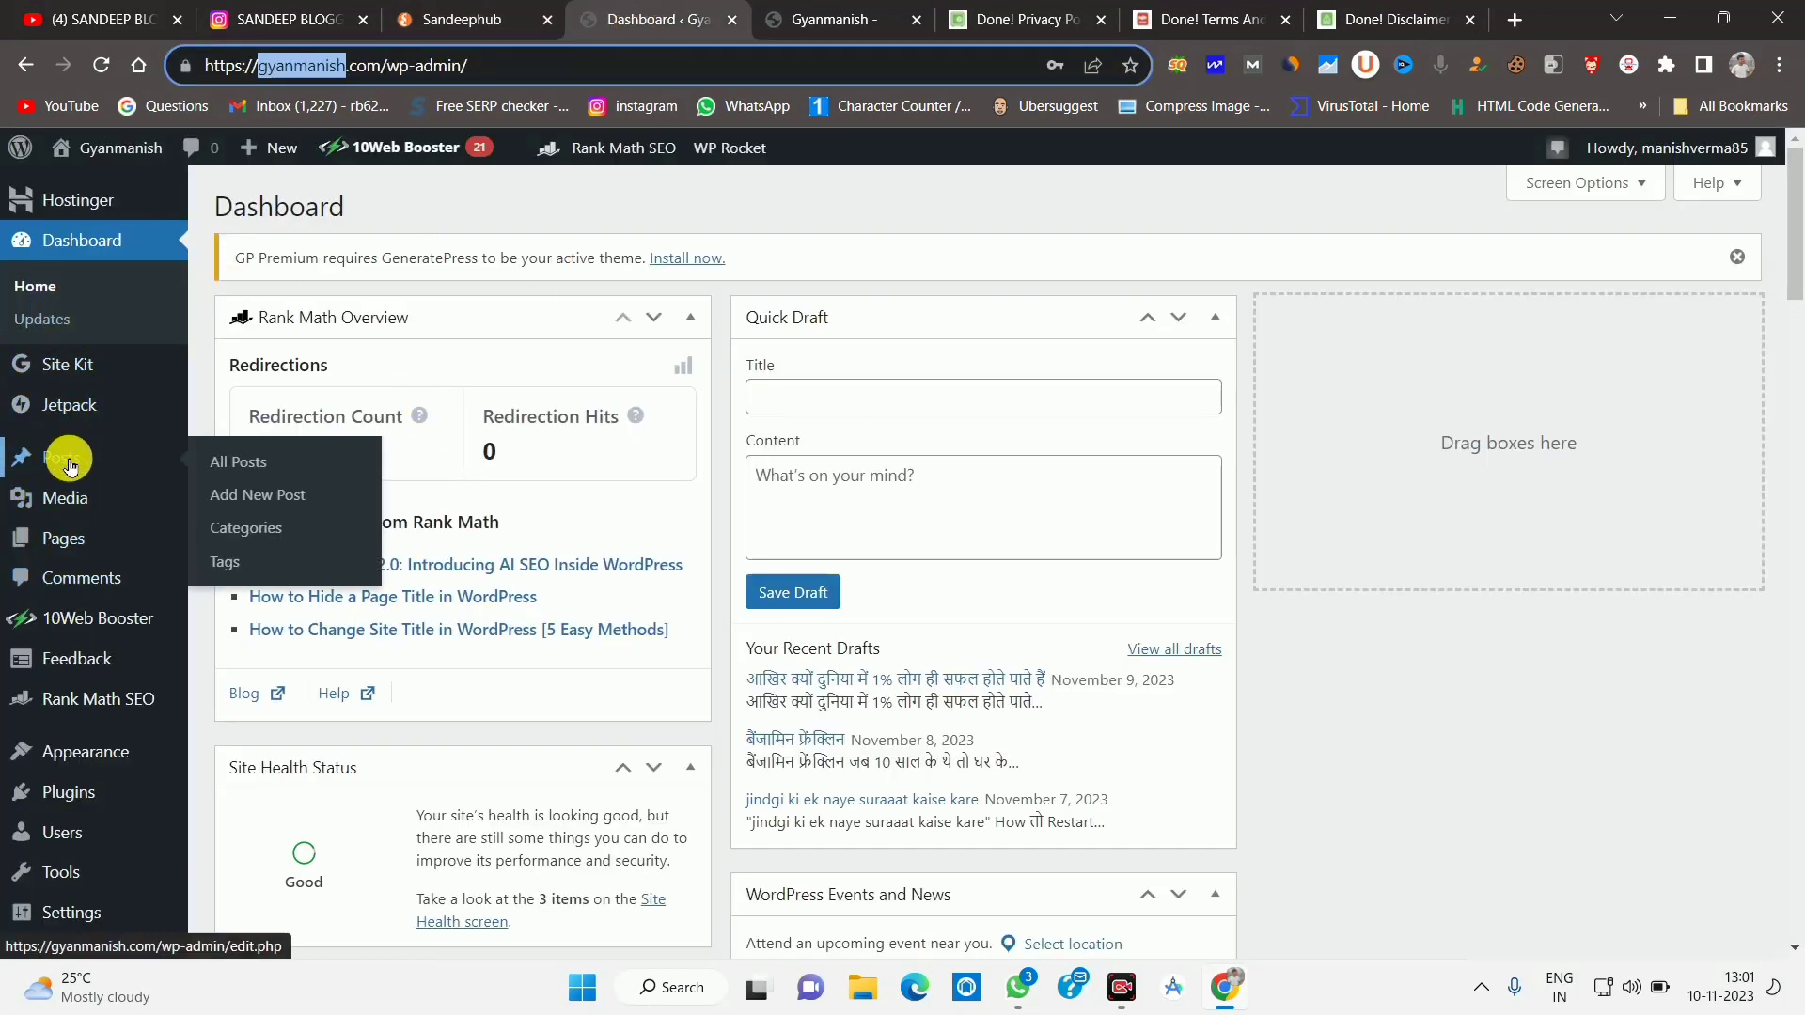
pyautogui.moveTo(63, 538)
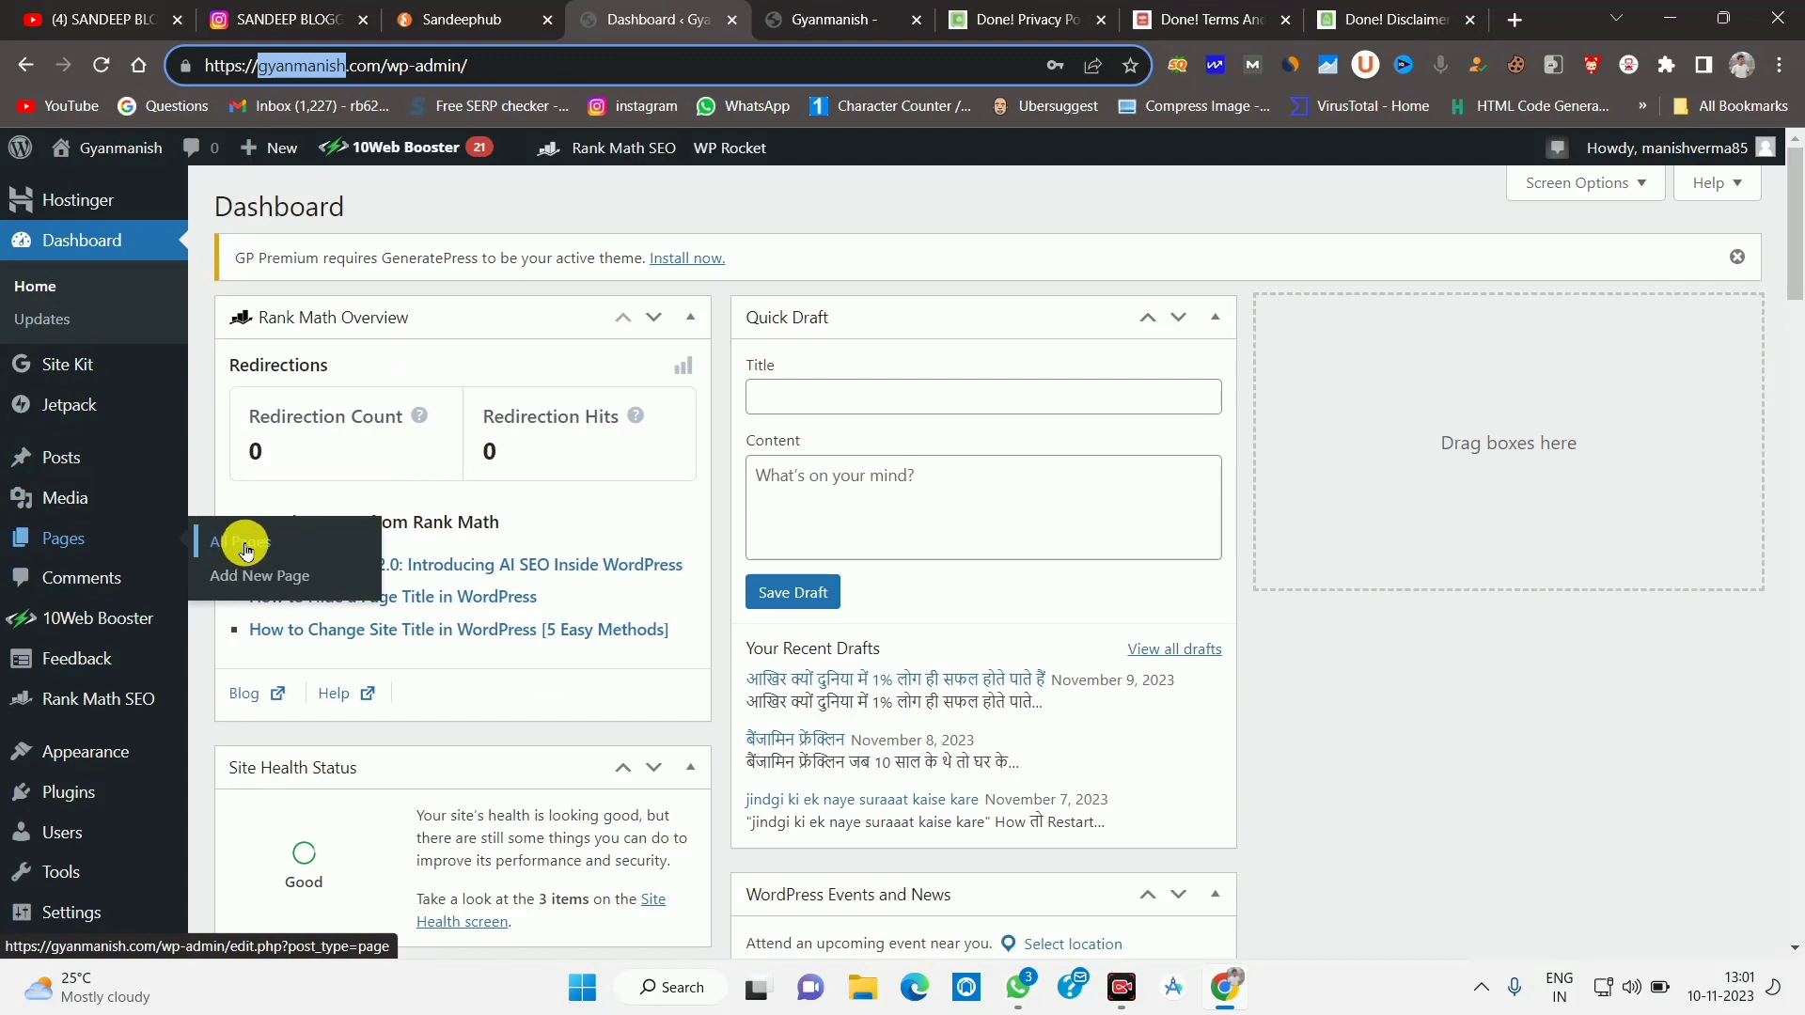
pyautogui.click(247, 549)
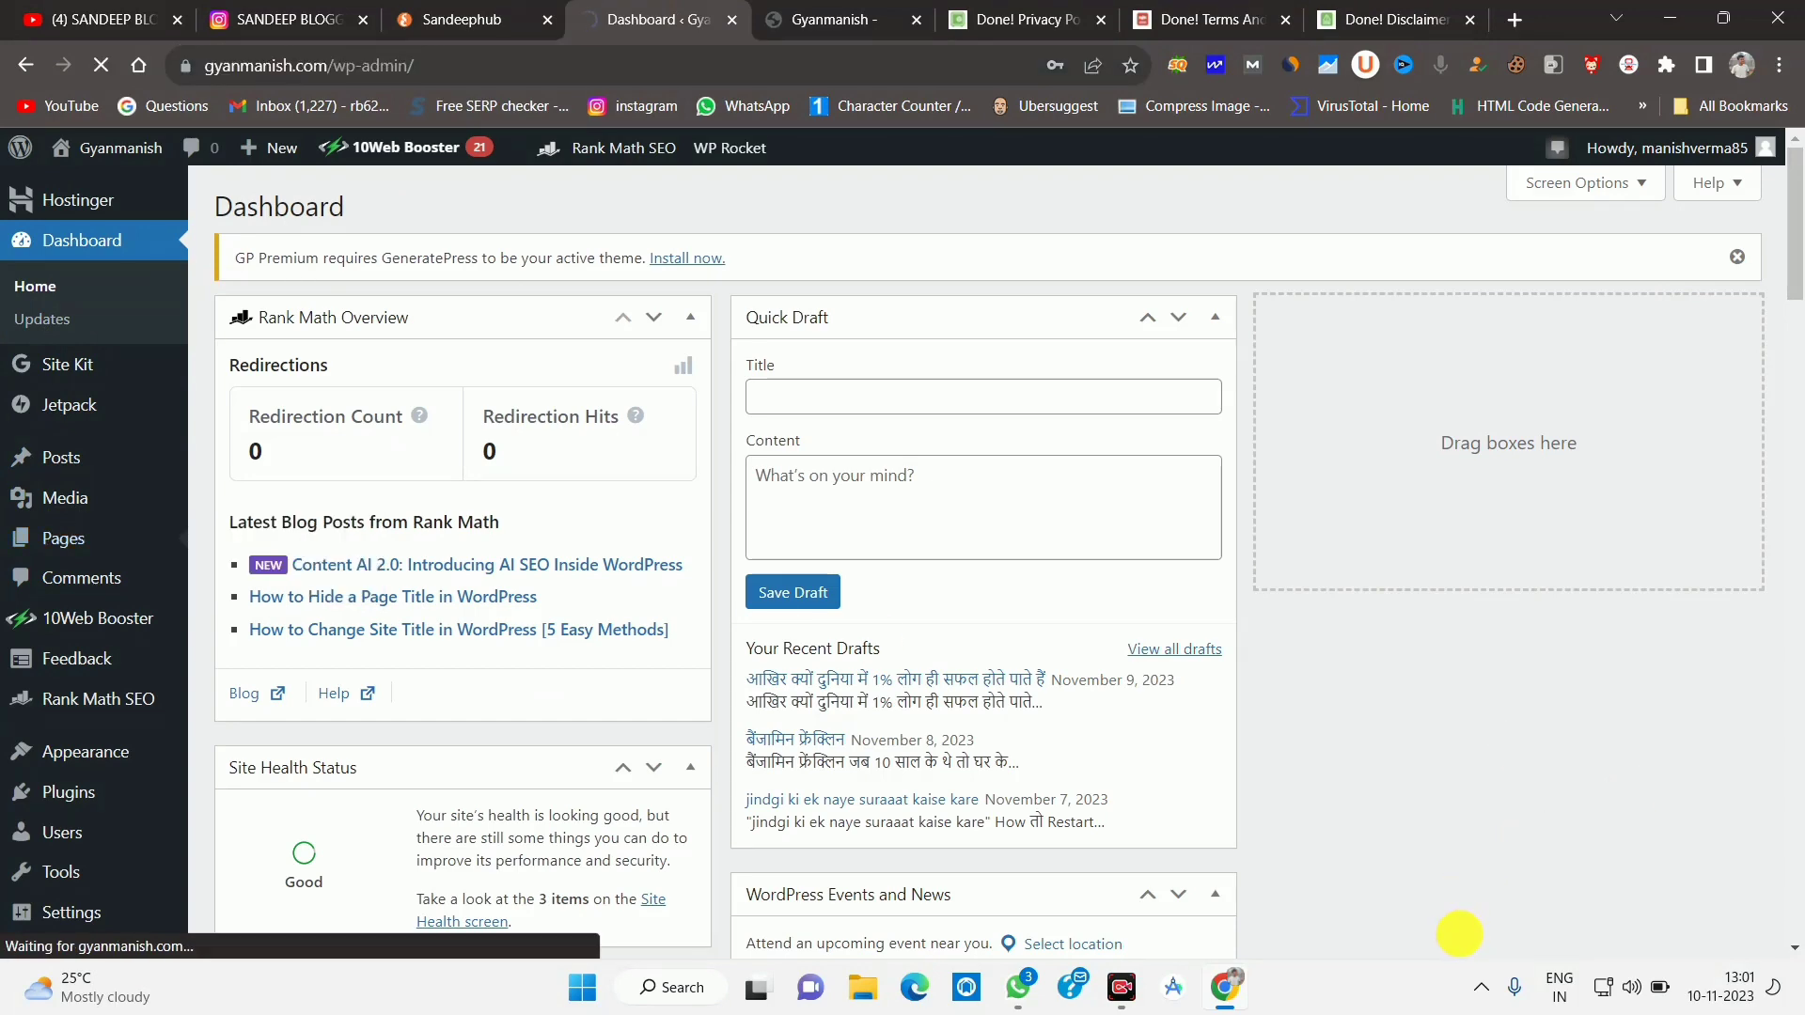
pyautogui.scroll(-5, 677, 746)
pyautogui.scroll(5, 254, 575)
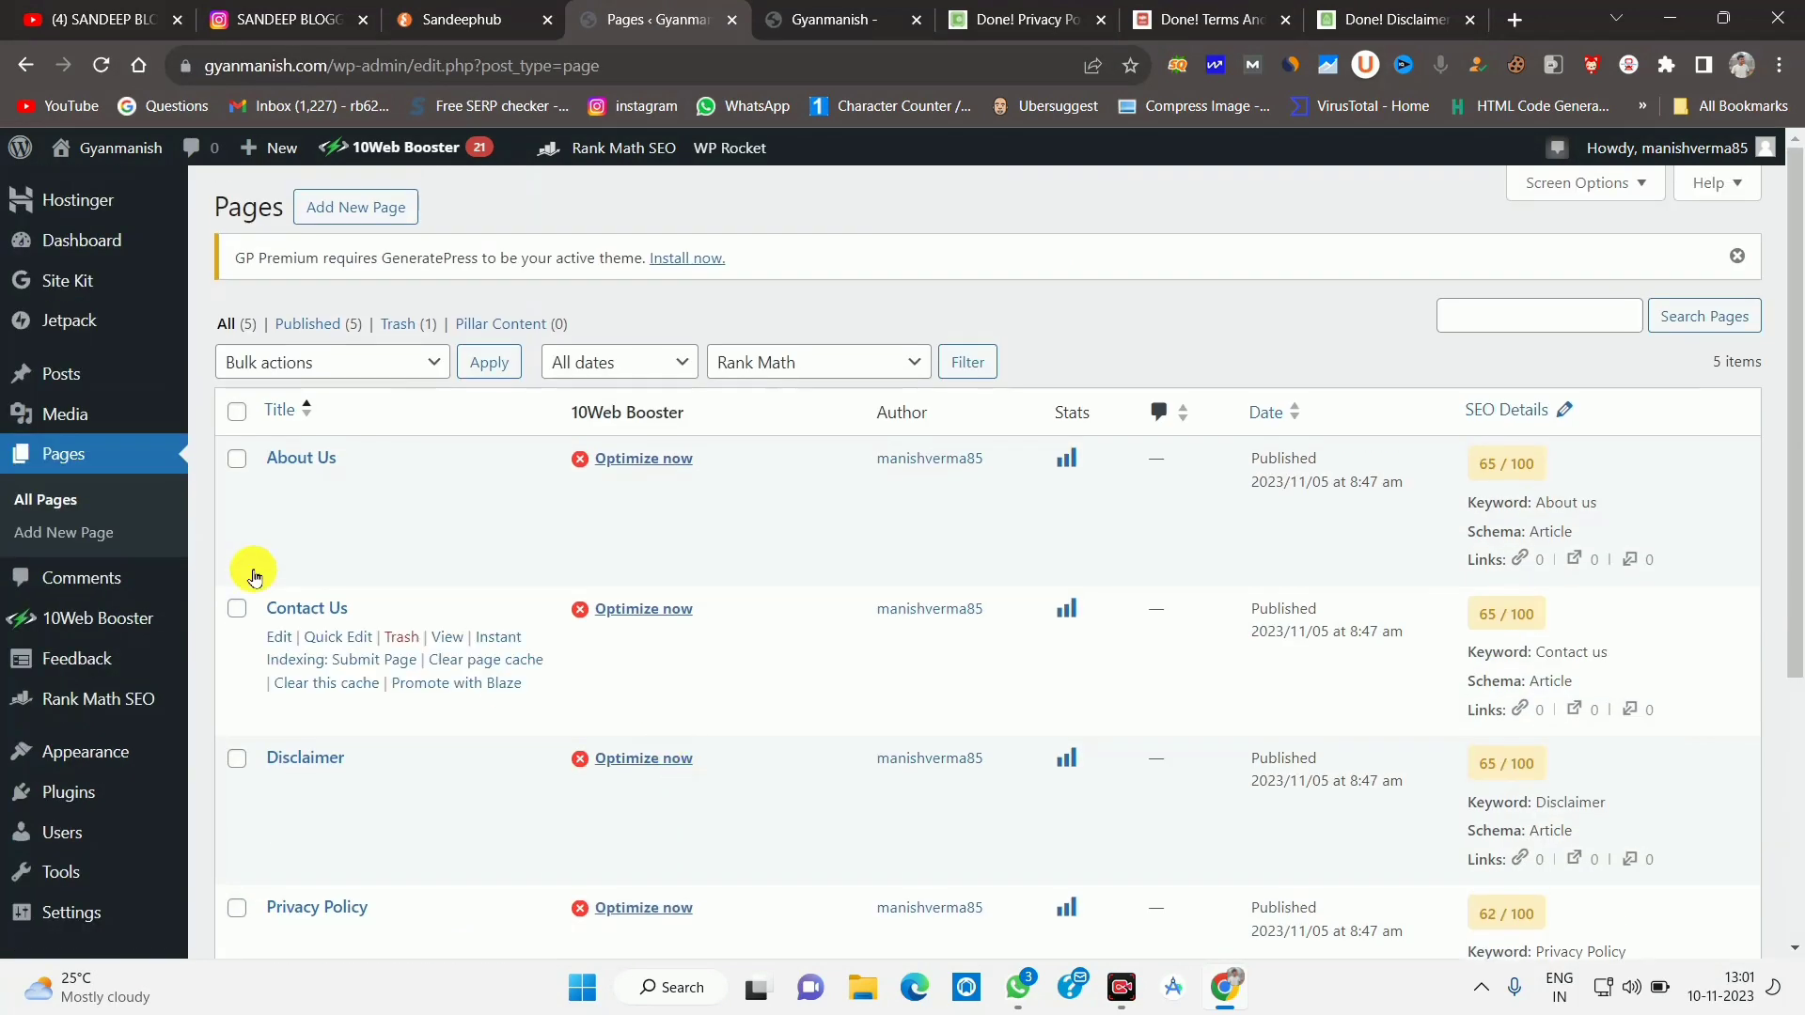
pyautogui.scroll(-4, 314, 837)
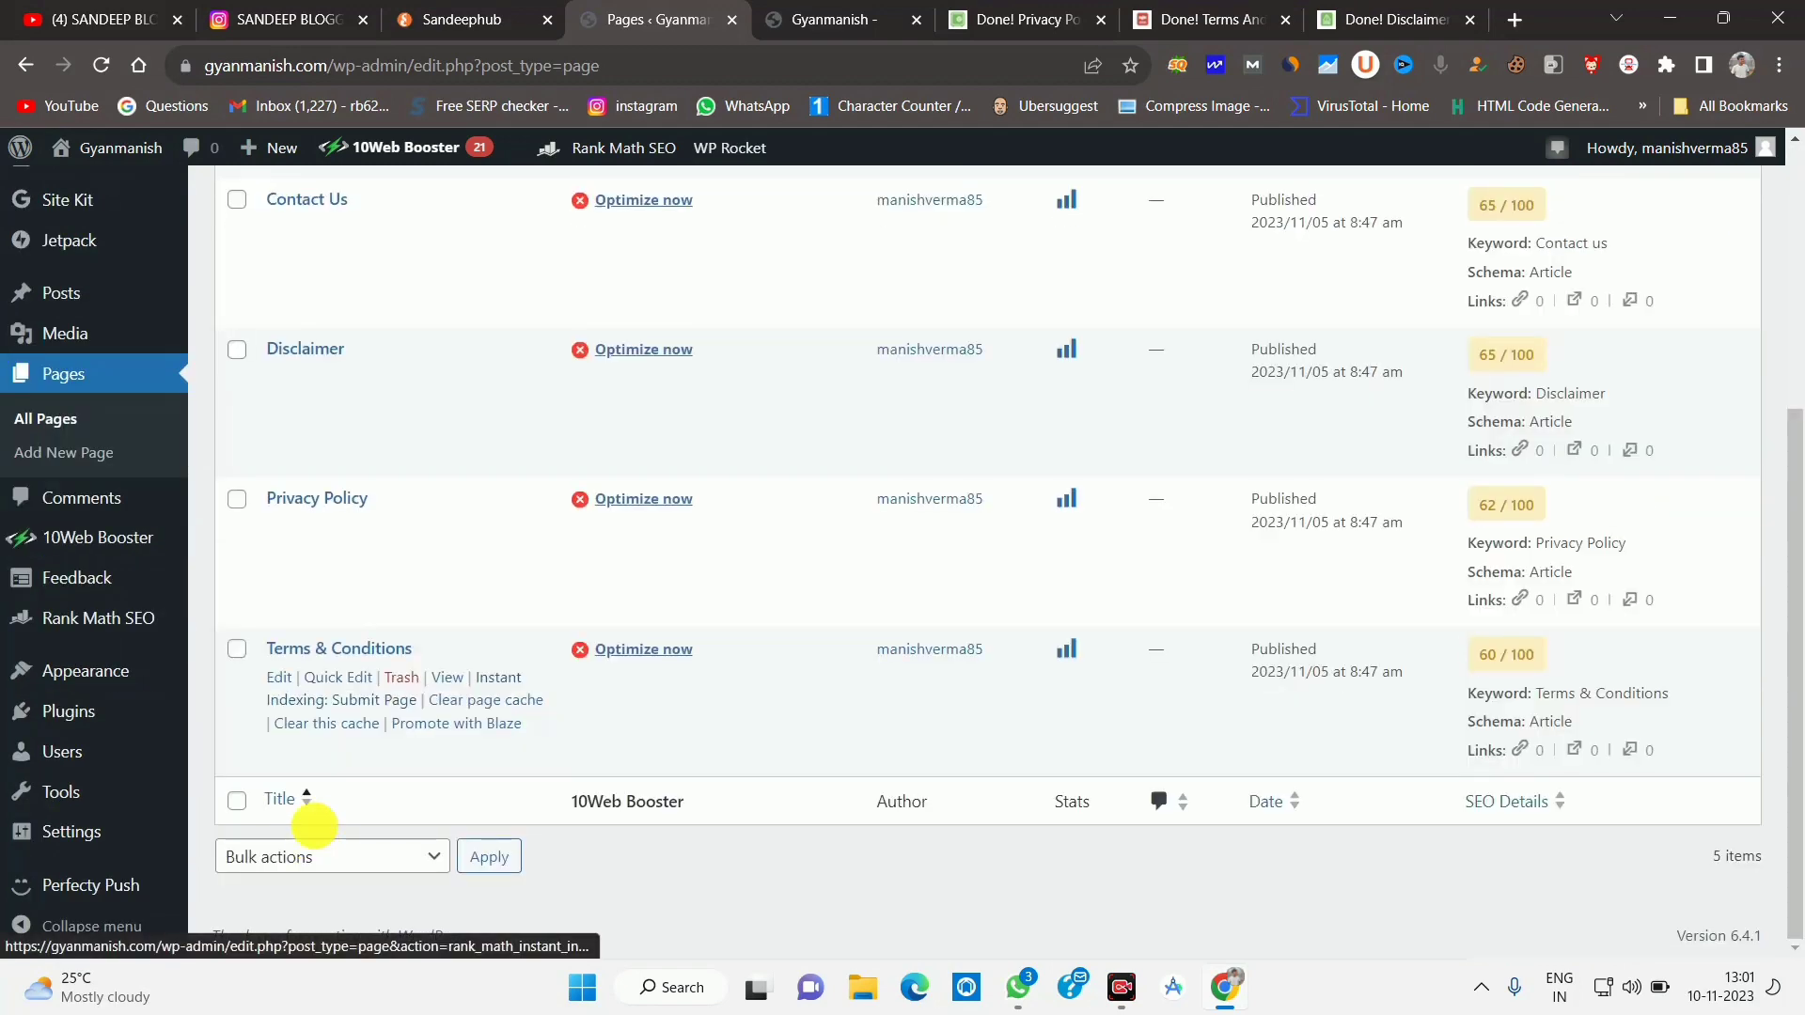
pyautogui.scroll(4, 611, 564)
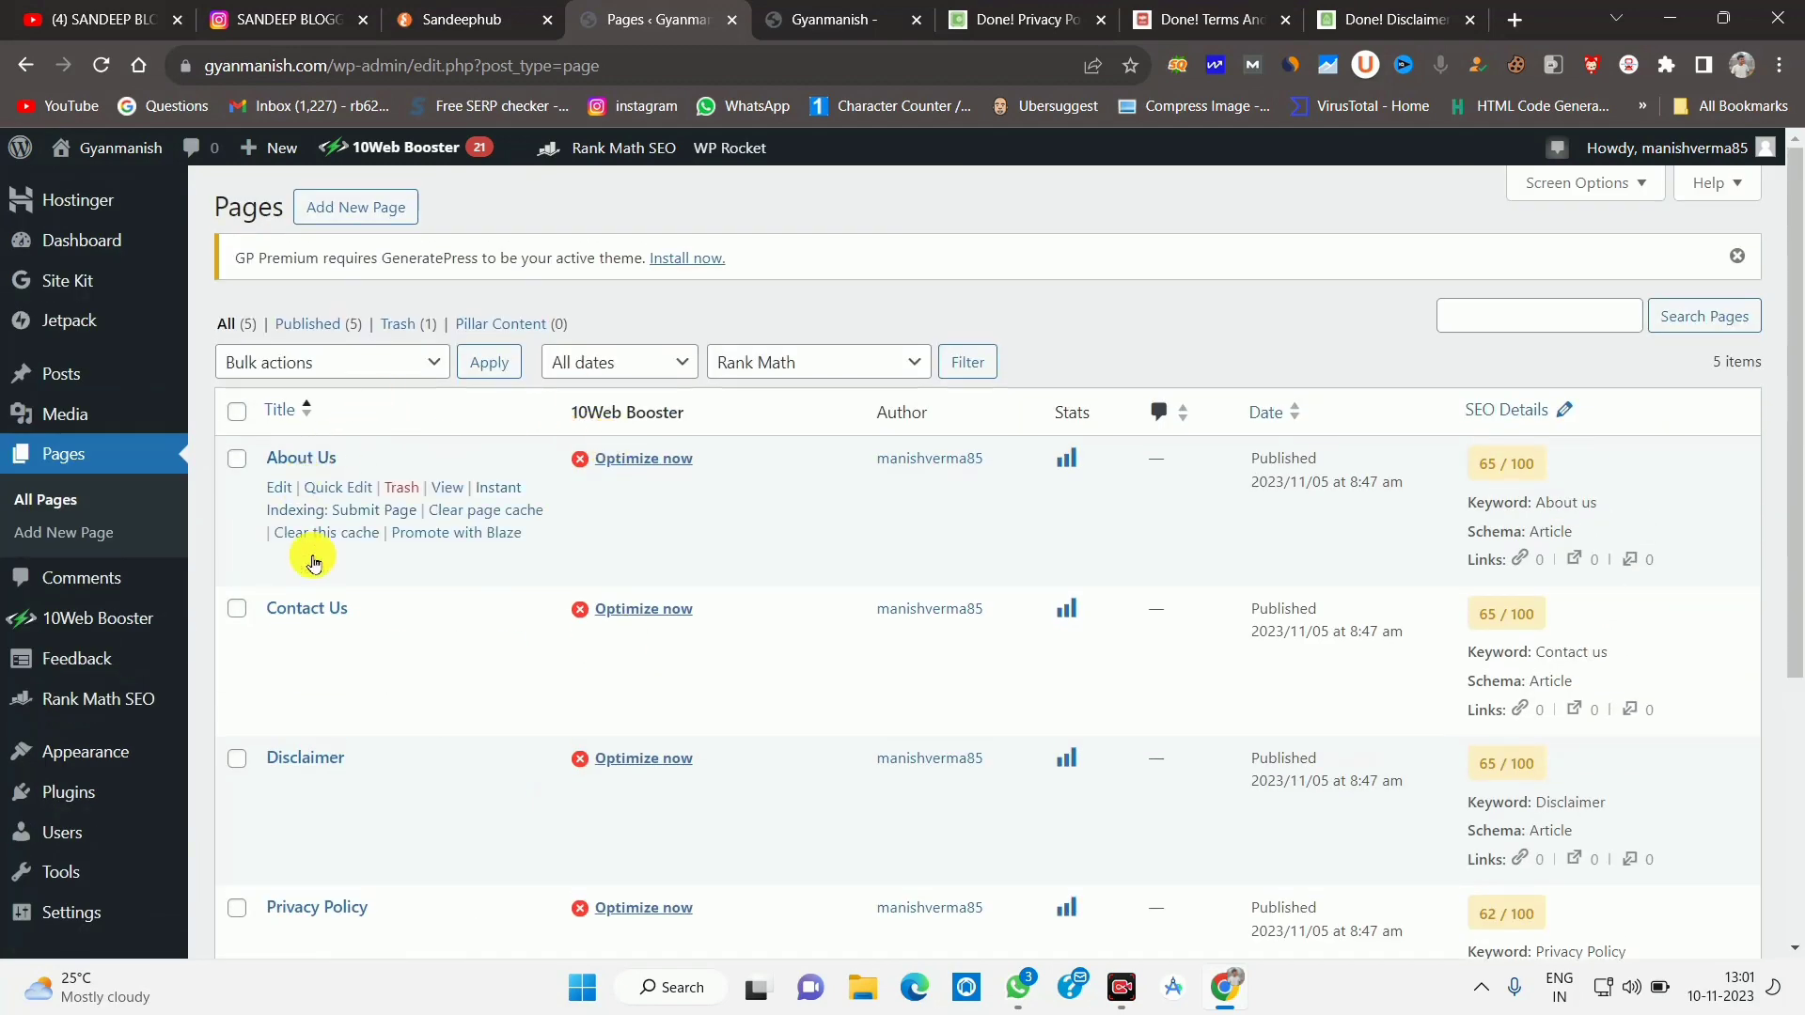
# Create a new page and paste "Privacy Policy" as its title.
pyautogui.click(355, 215)
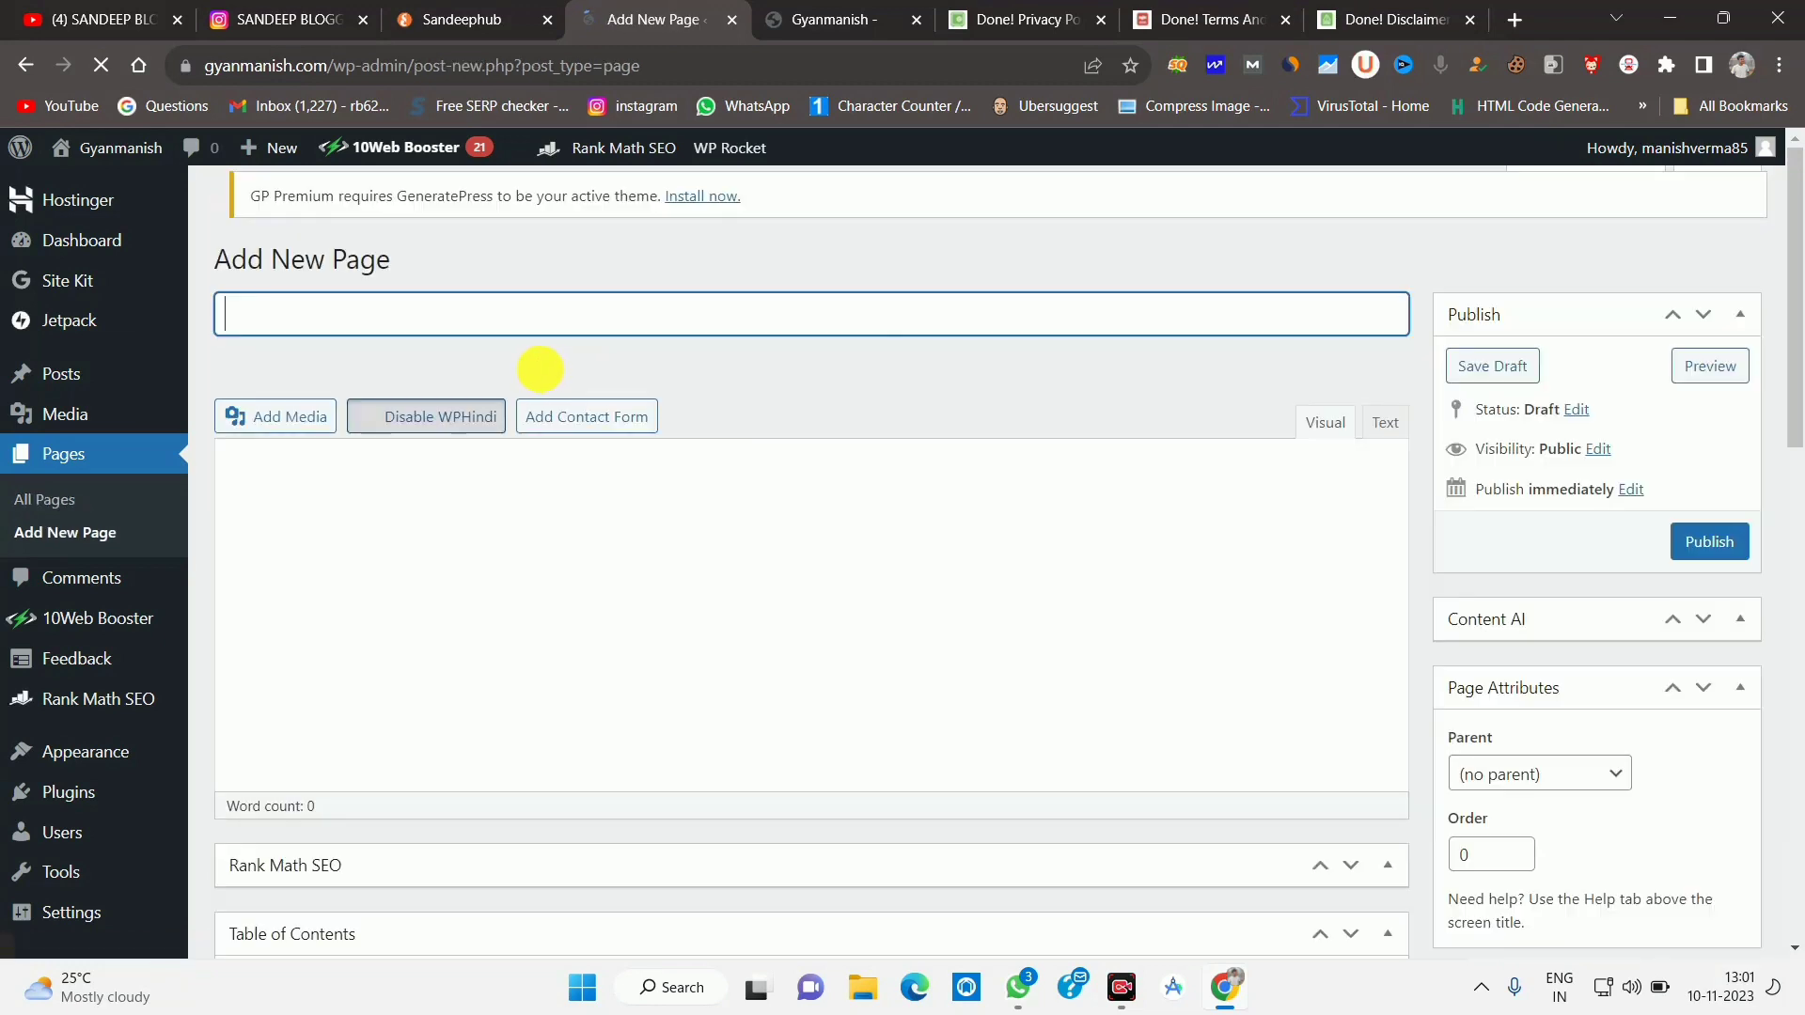
pyautogui.click(293, 320)
pyautogui.rightClick(282, 329)
pyautogui.click(274, 335)
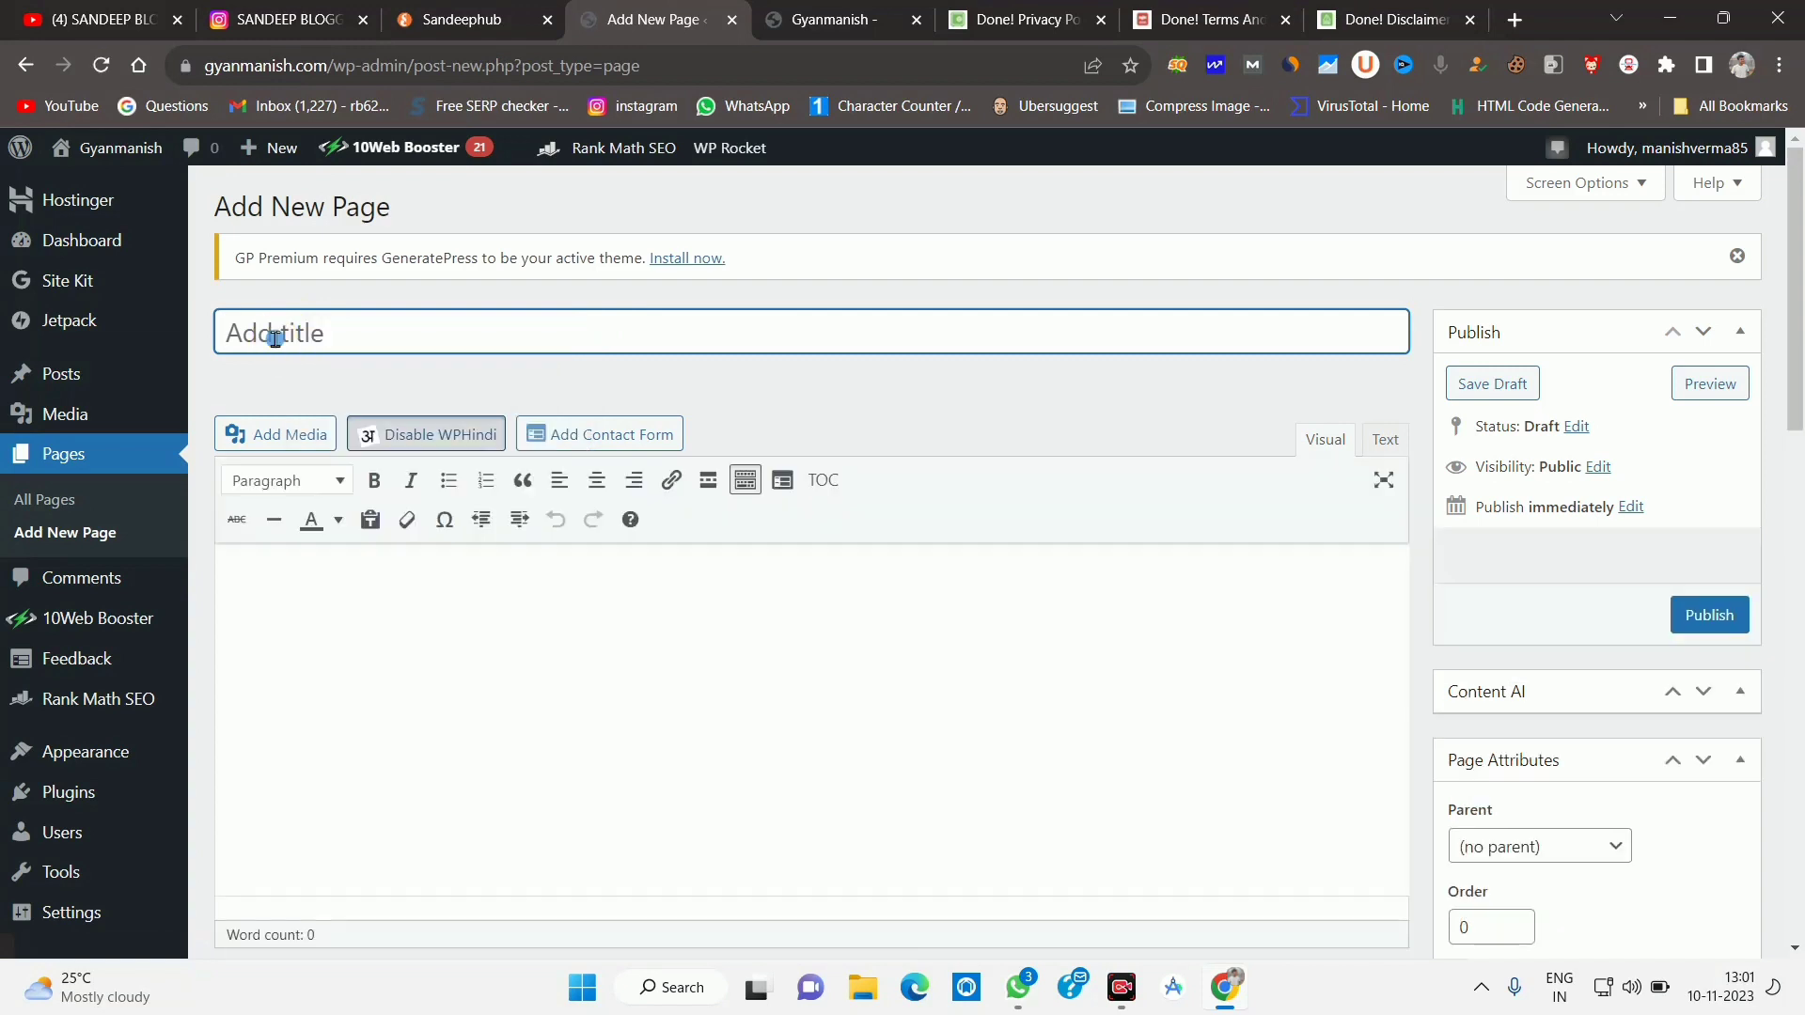
pyautogui.rightClick(277, 340)
pyautogui.click(343, 520)
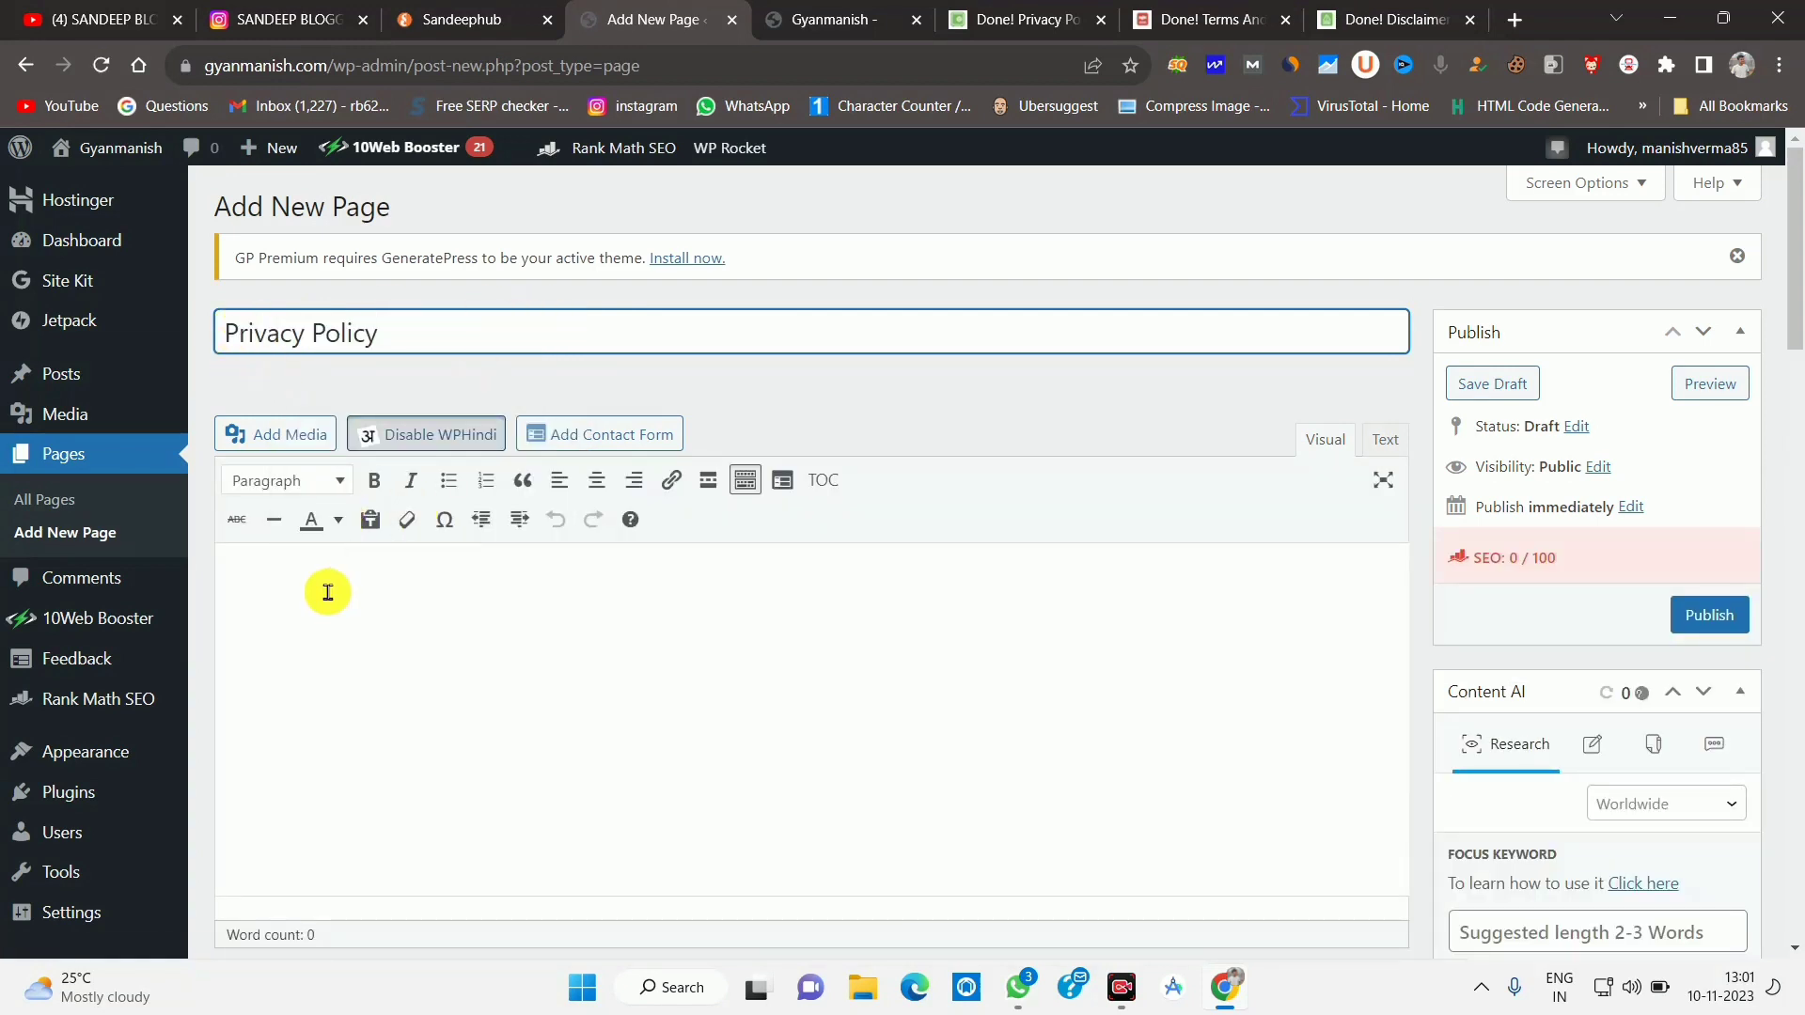
# Copy the entire generated privacy policy text from its preview, from the heading through the Contact Us section.
pyautogui.click(1020, 18)
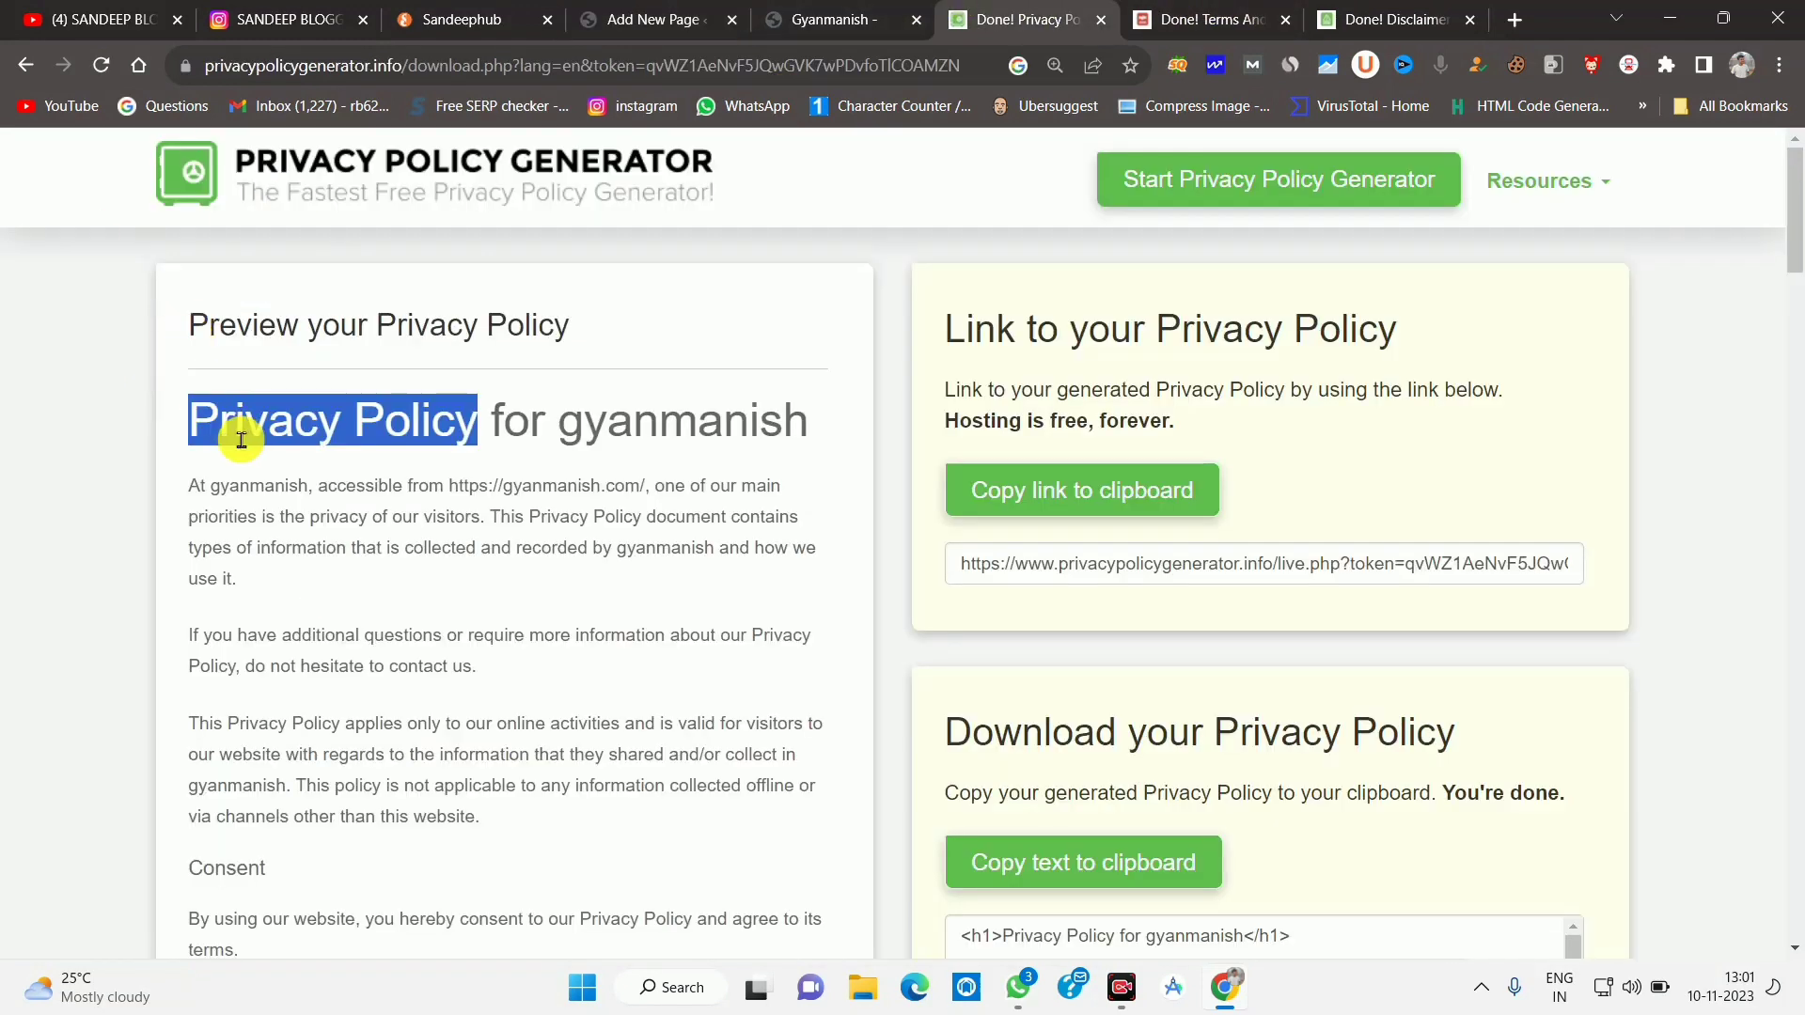
pyautogui.moveTo(182, 403); pyautogui.dragTo(386, 772)
pyautogui.scroll(-10, 512, 894)
pyautogui.scroll(-15, 504, 866)
pyautogui.scroll(-10, 391, 701)
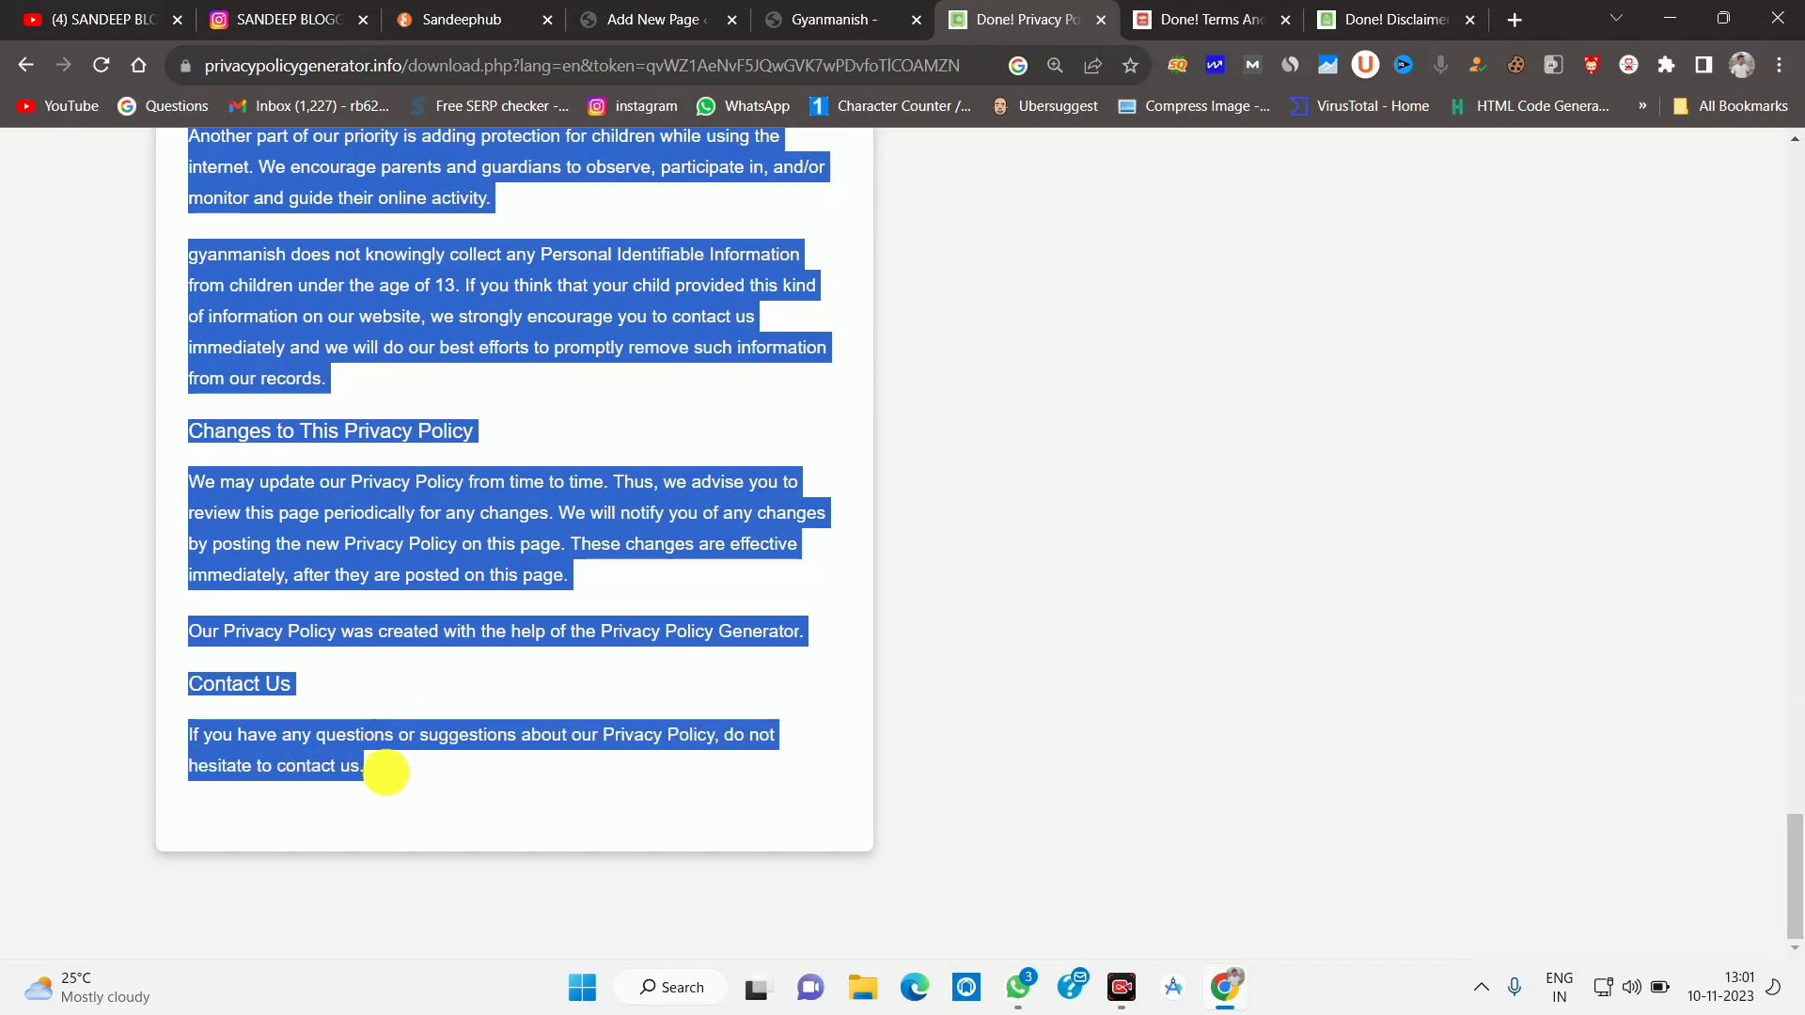
pyautogui.rightClick(450, 341)
pyautogui.click(479, 355)
# Paste the copied privacy policy text into the body of the new WordPress page and publish it.
pyautogui.click(810, 19)
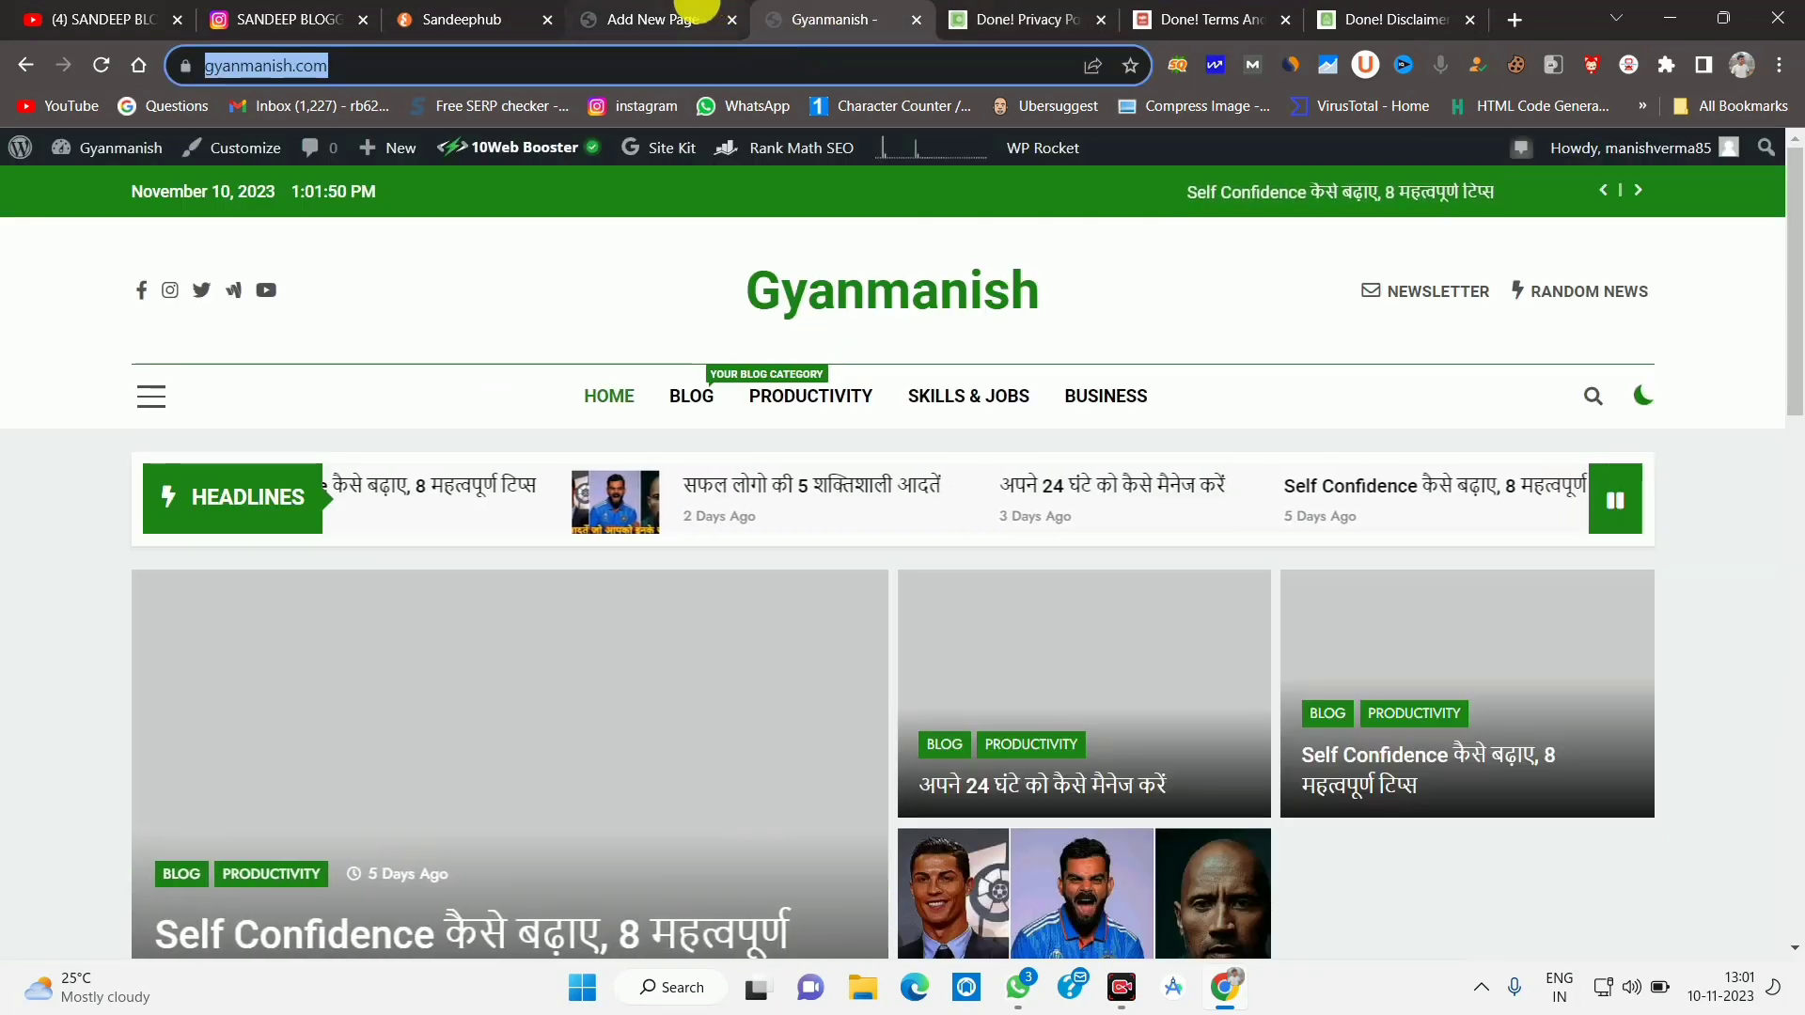
pyautogui.click(703, 13)
pyautogui.rightClick(264, 592)
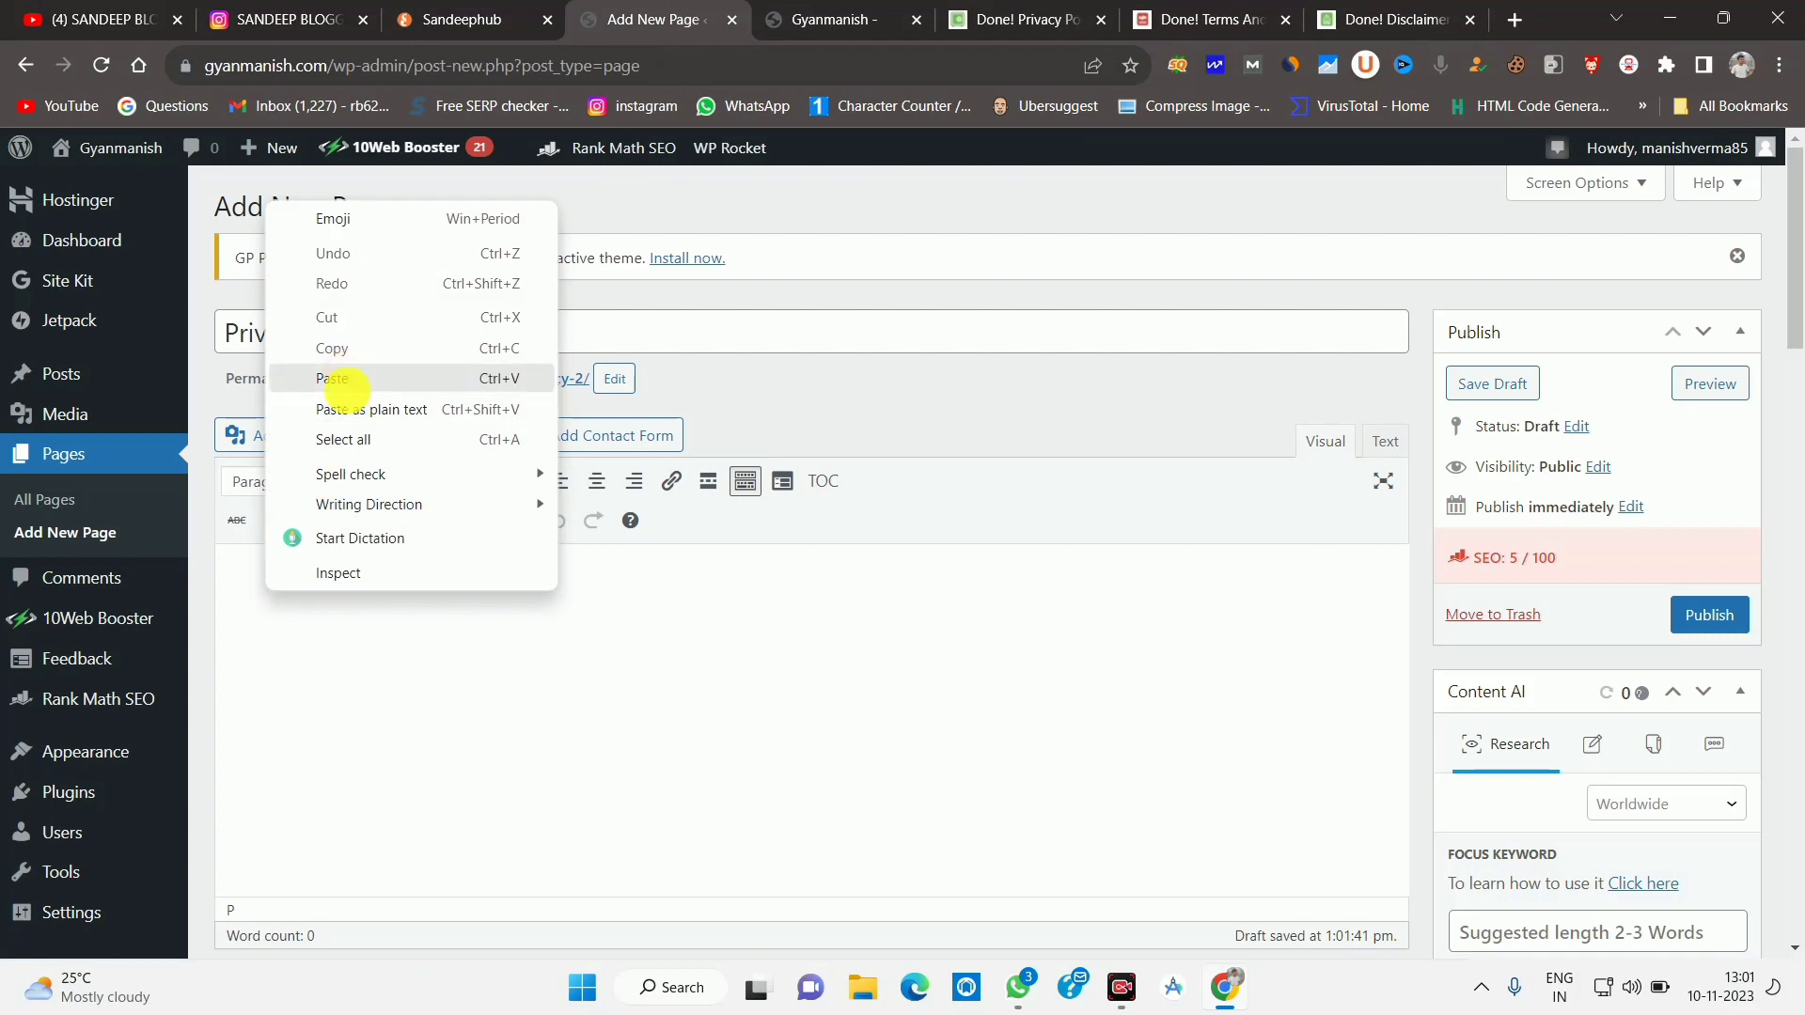
pyautogui.click(331, 378)
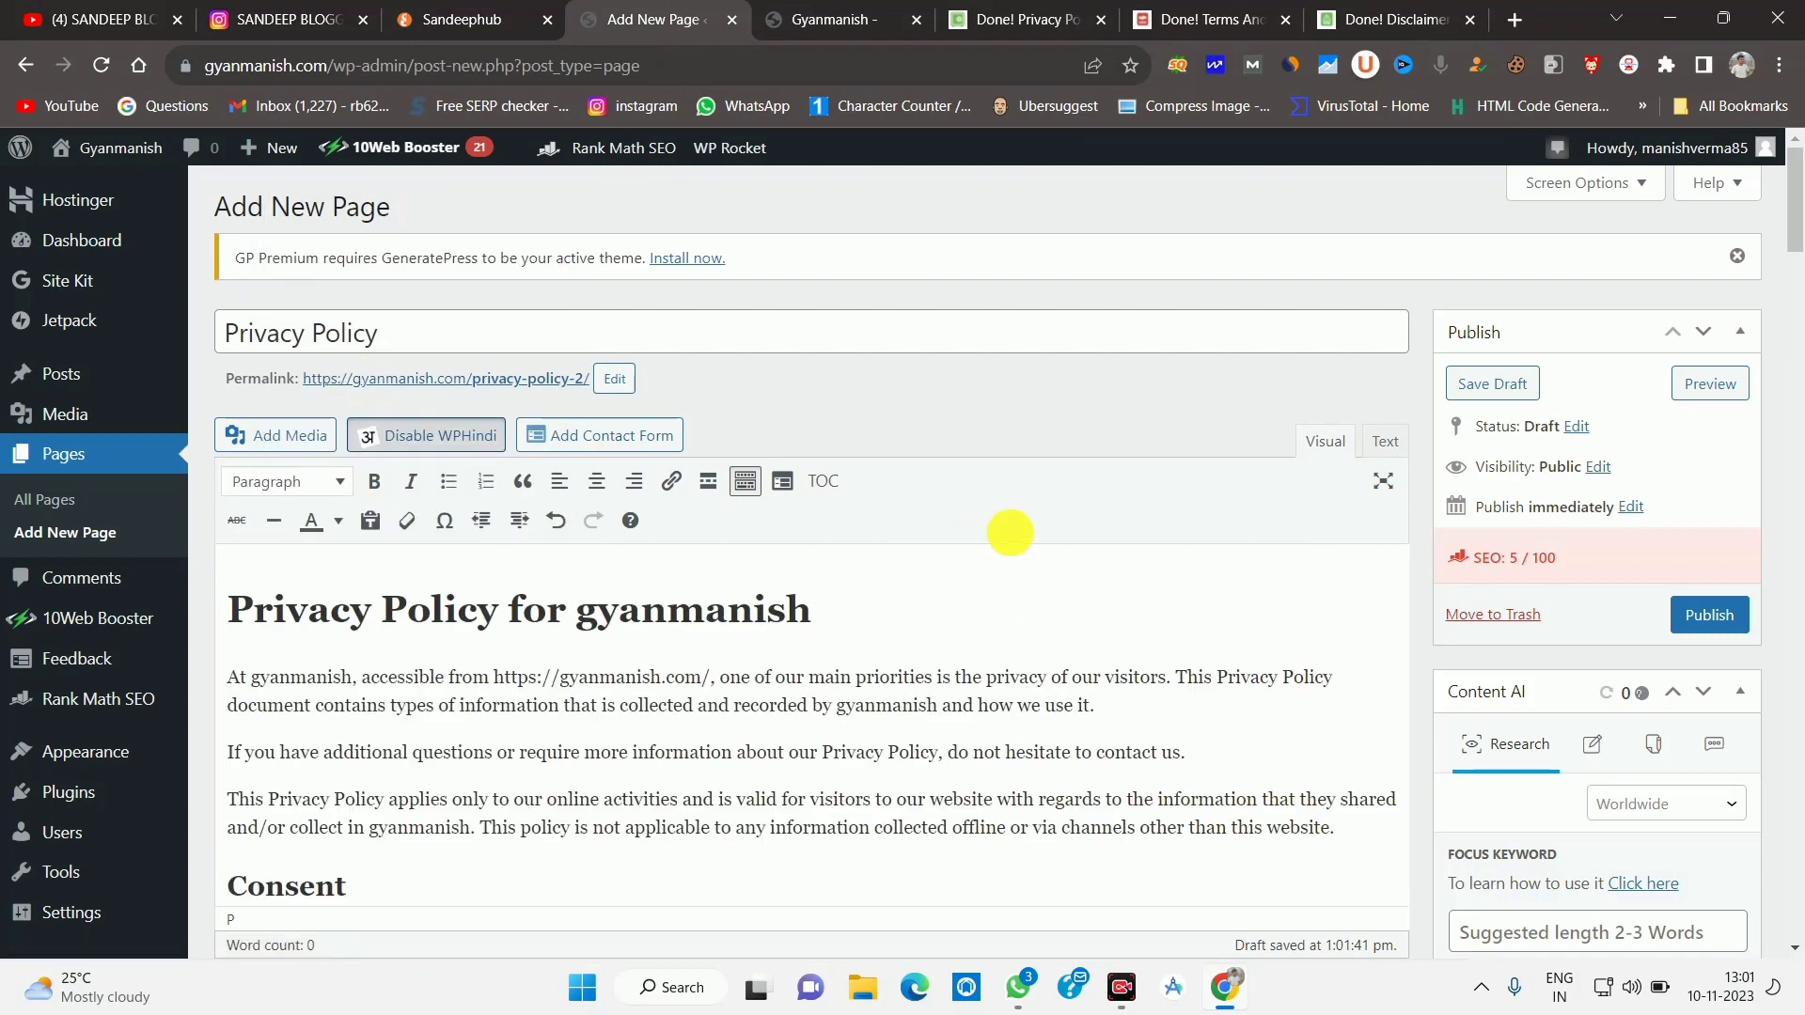
pyautogui.click(1710, 615)
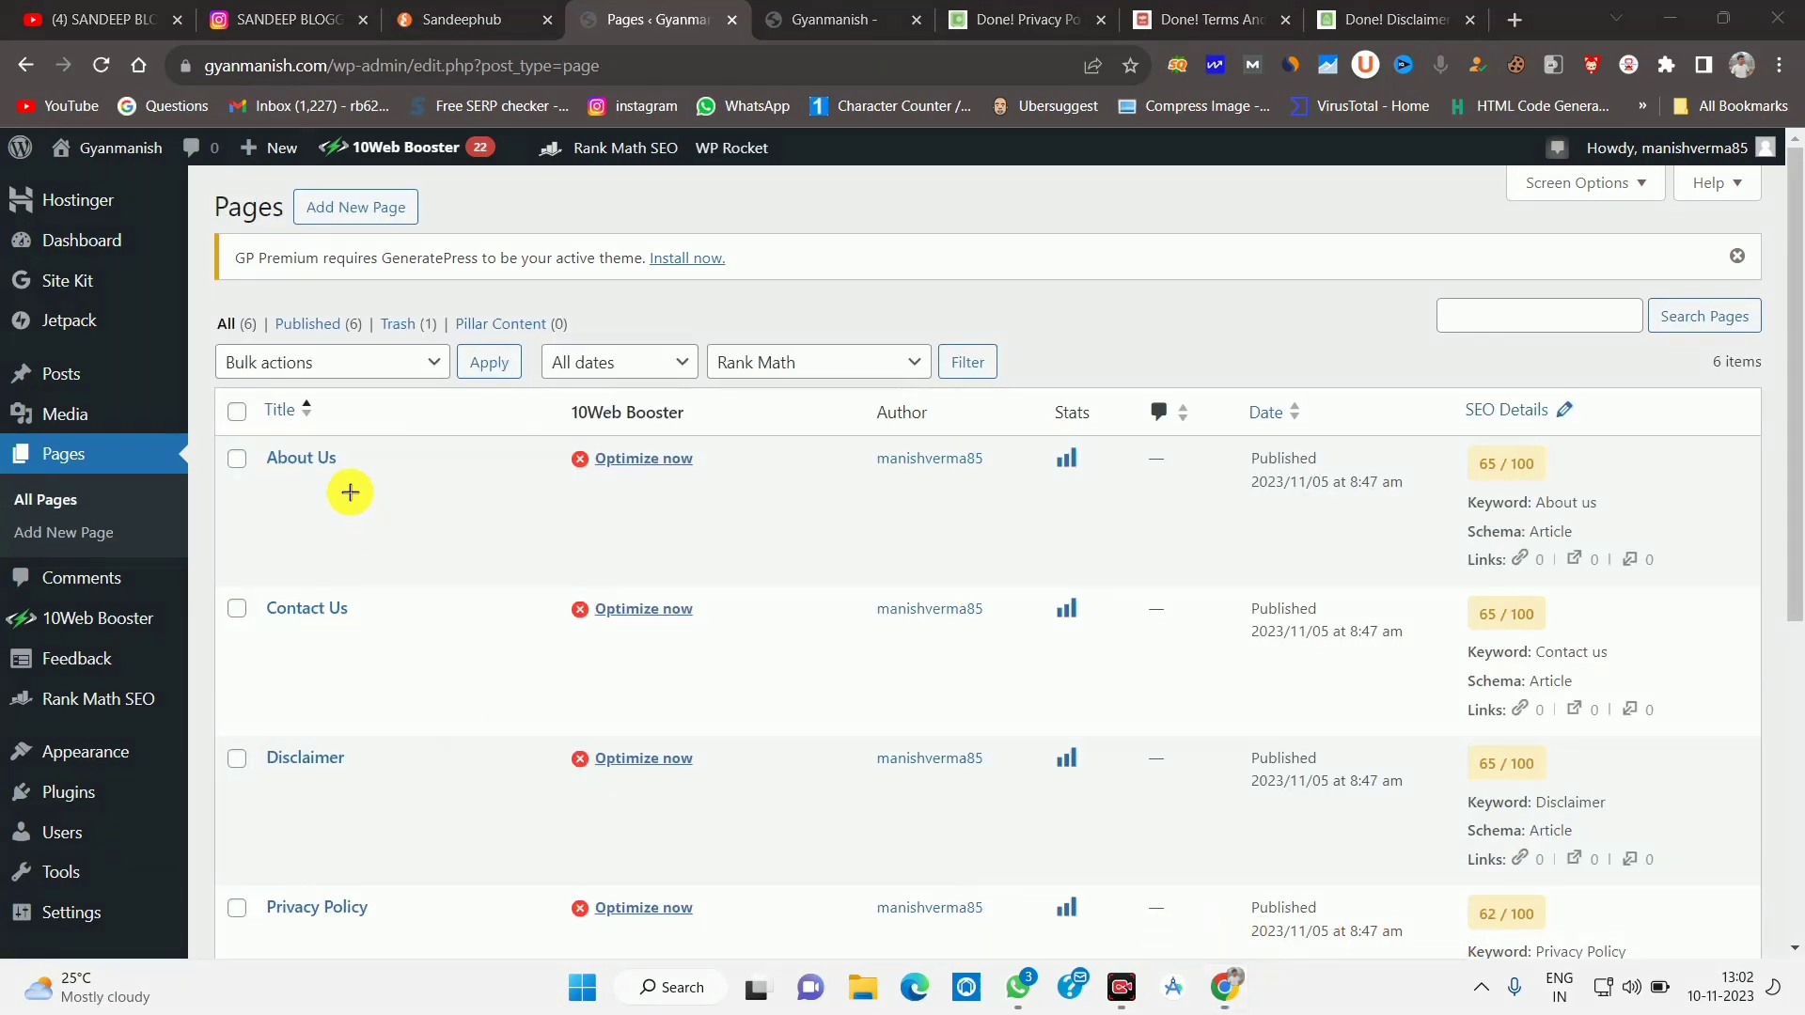
# Move the older About Us, Contact Us, Disclaimer, Privacy Policy and Terms & Conditions pages dated 2023/11/05 to the trash in one bulk action.
pyautogui.moveTo(256, 436)
pyautogui.mouseDown()
pyautogui.moveTo(399, 753)
pyautogui.moveTo(1159, 928)
pyautogui.mouseUp()
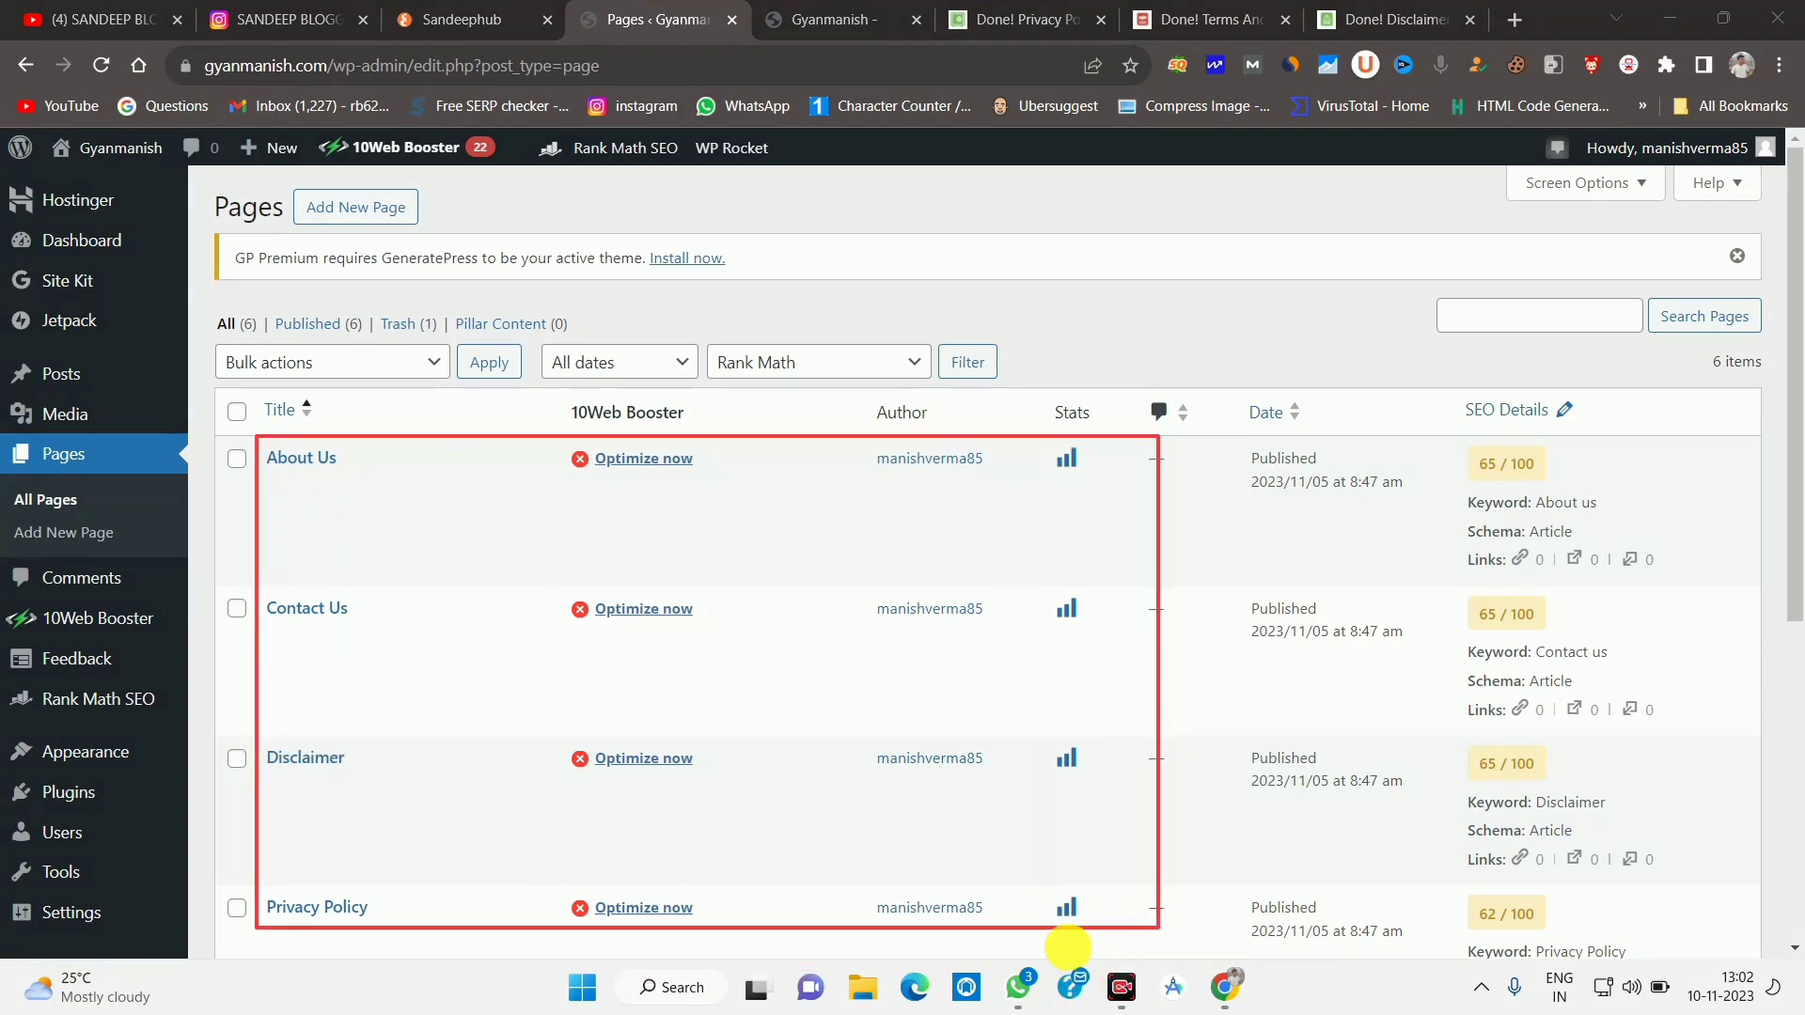
pyautogui.click(237, 459)
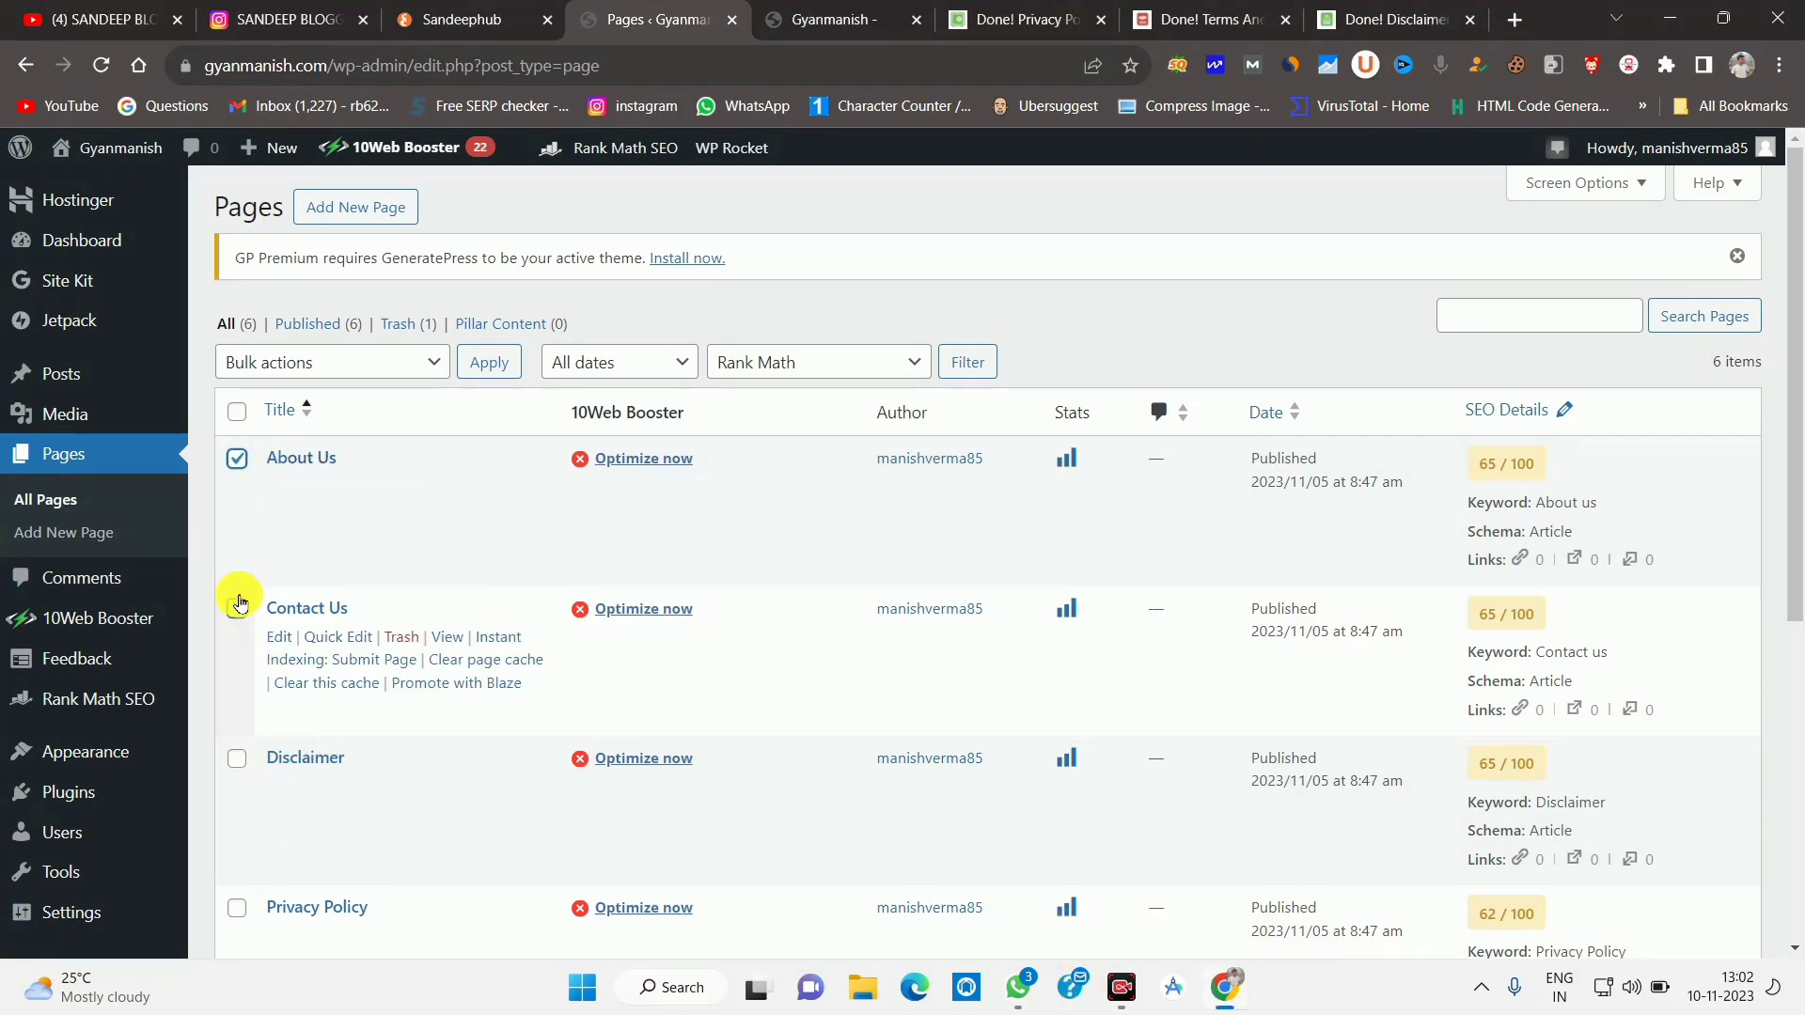
pyautogui.click(237, 758)
pyautogui.scroll(-4, 798, 608)
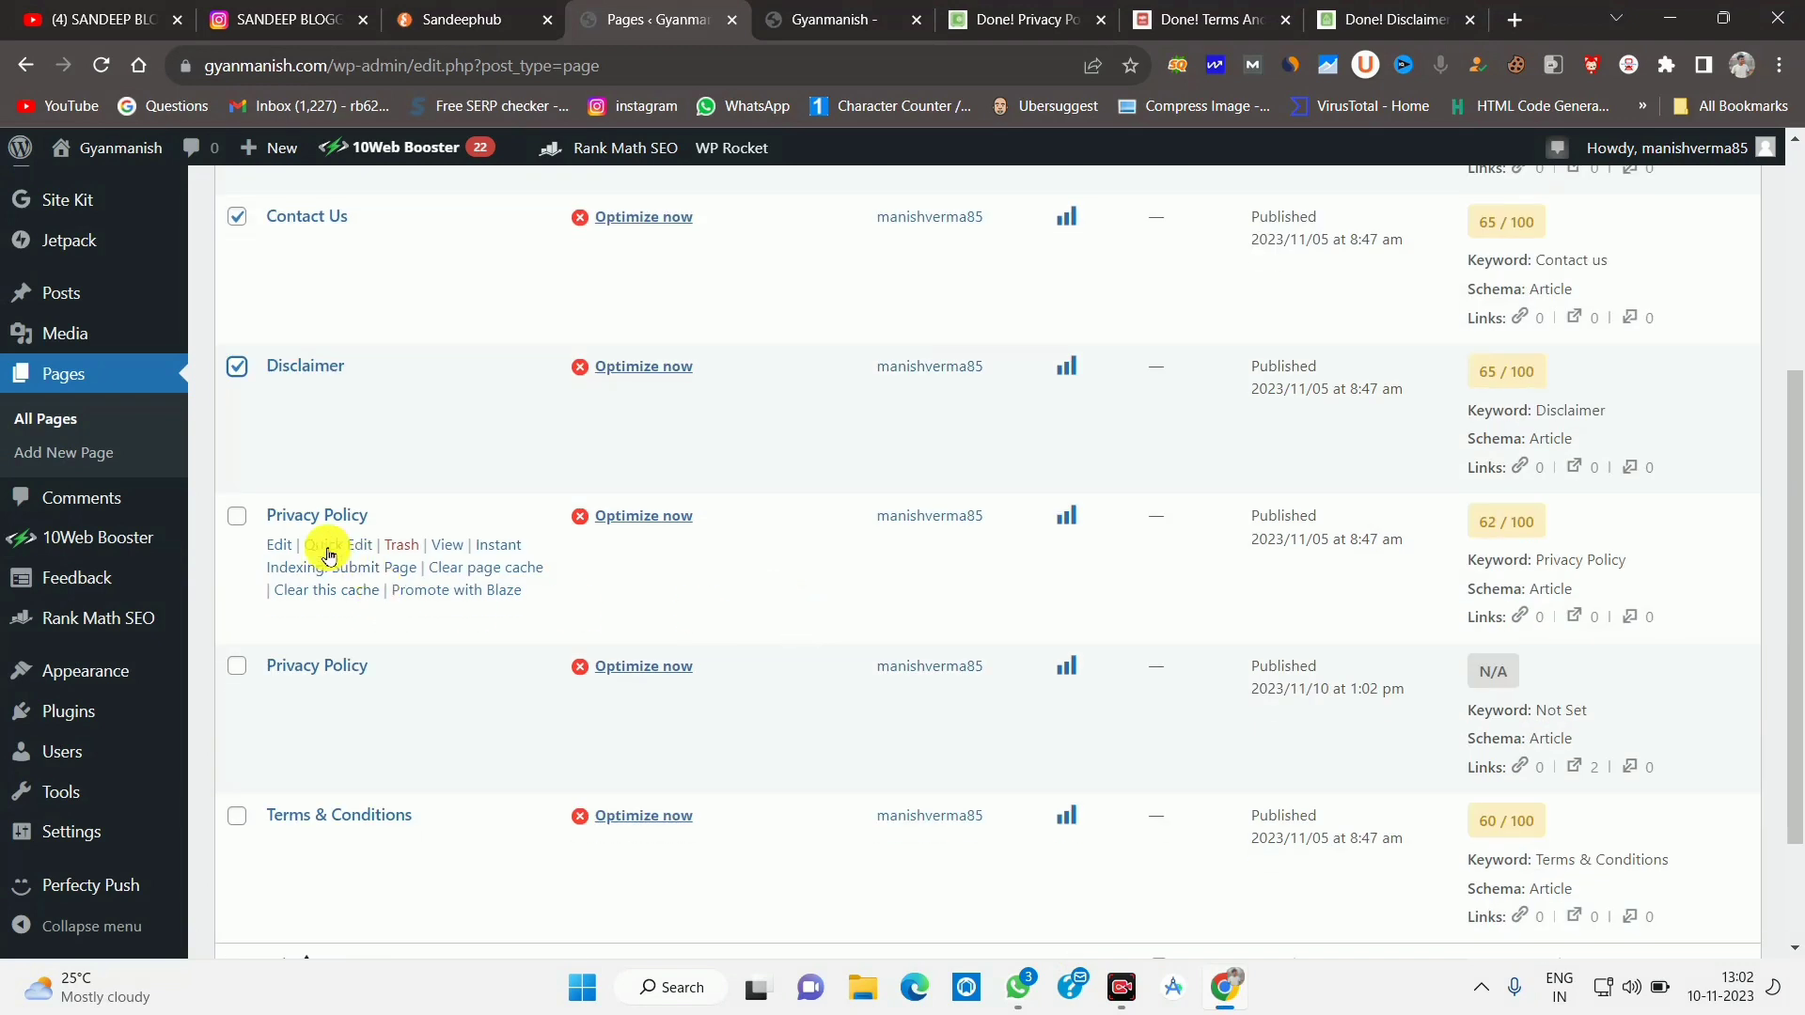
pyautogui.click(240, 516)
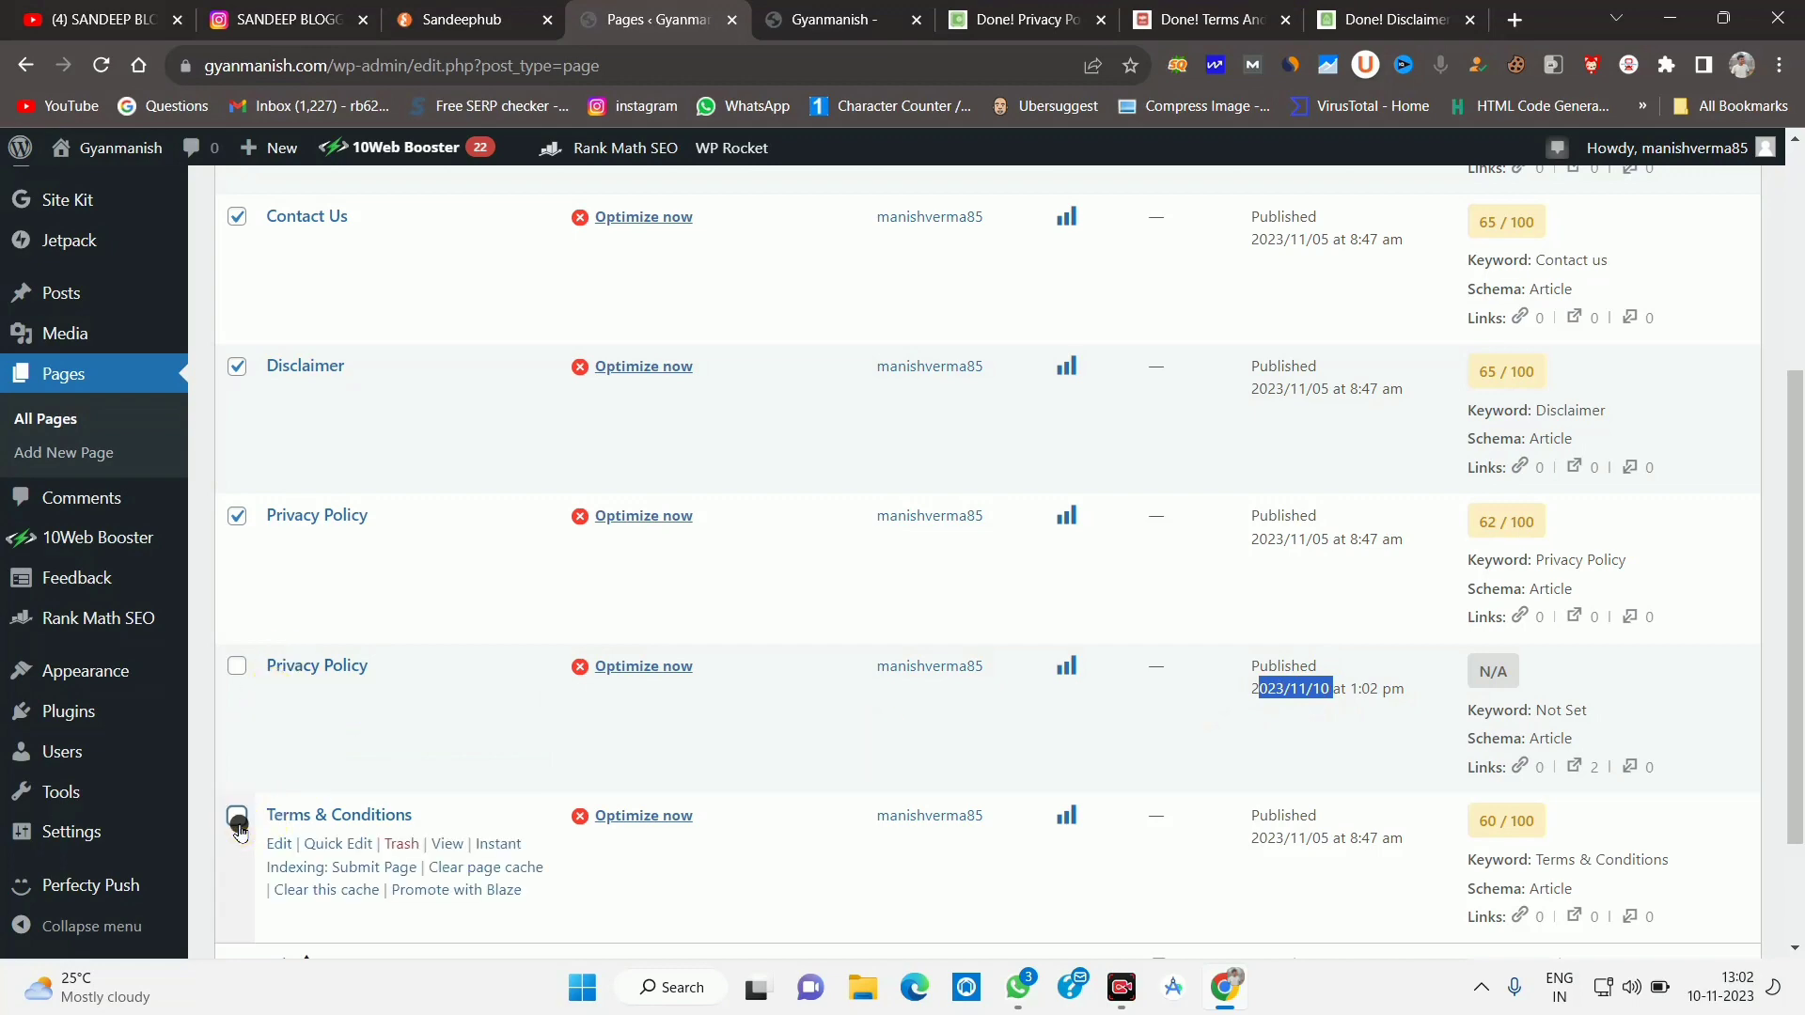
pyautogui.scroll(4, 299, 801)
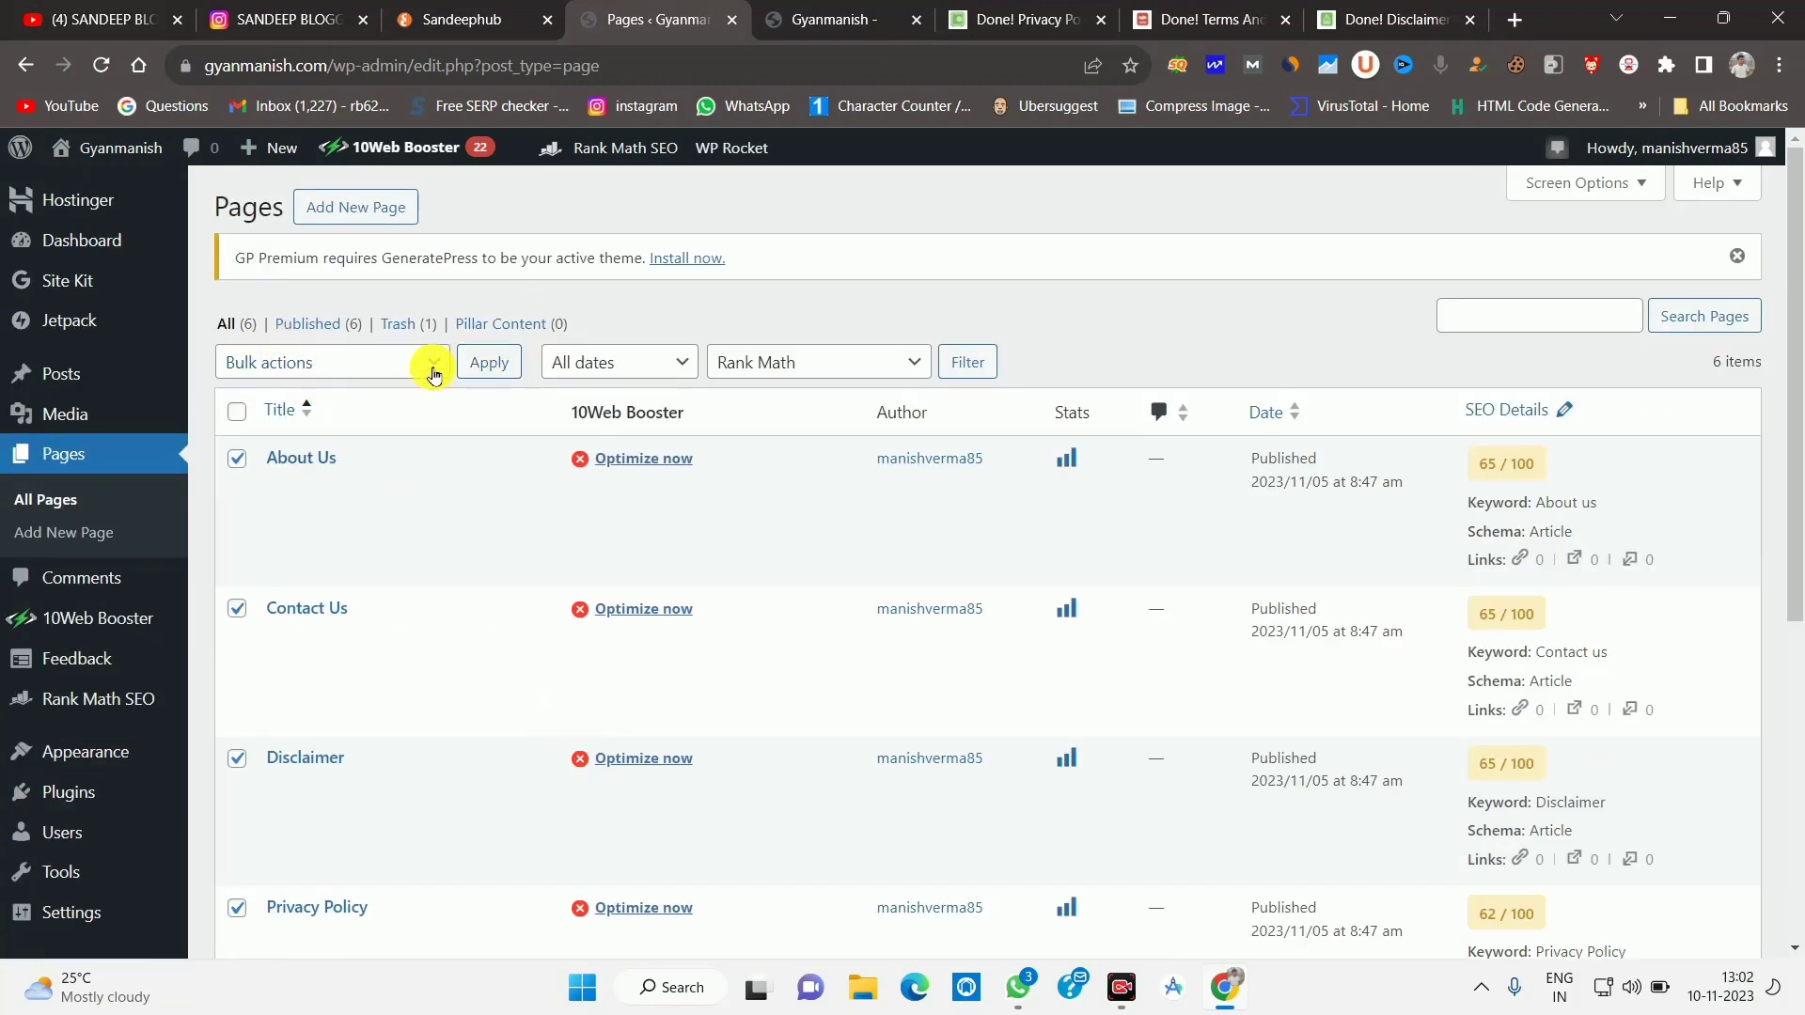
pyautogui.click(433, 373)
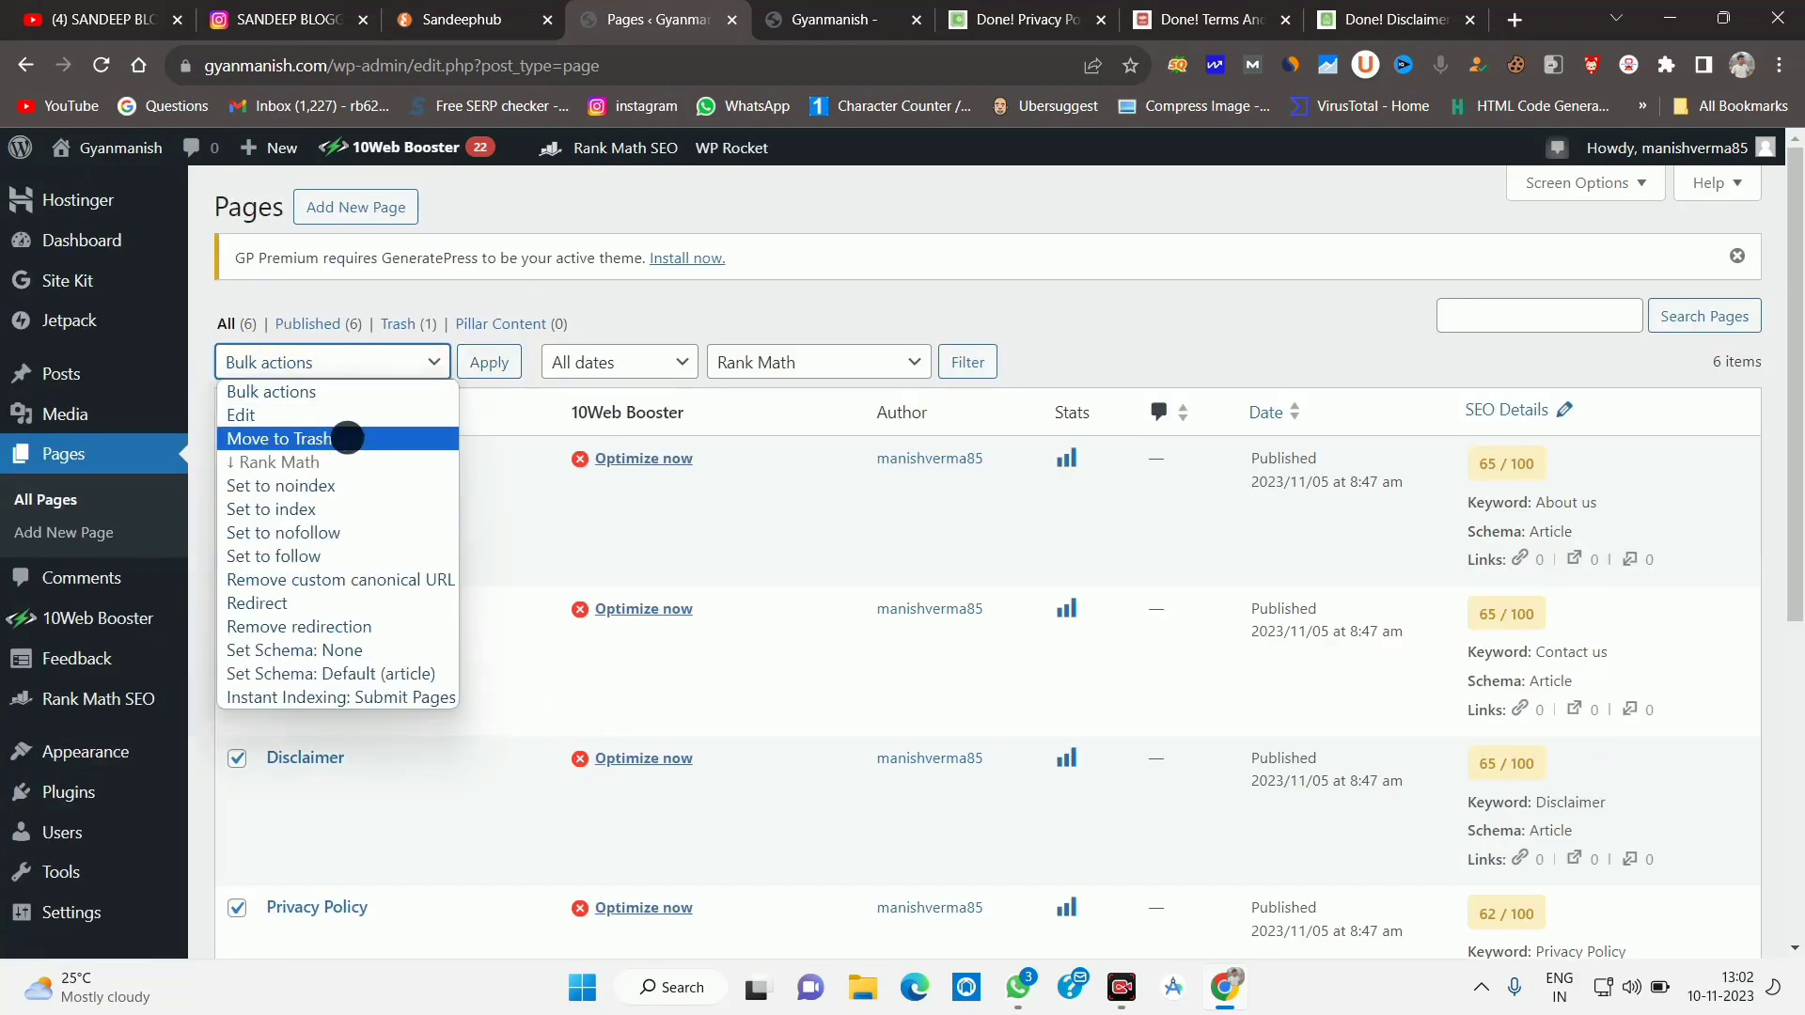
pyautogui.click(347, 438)
pyautogui.click(432, 362)
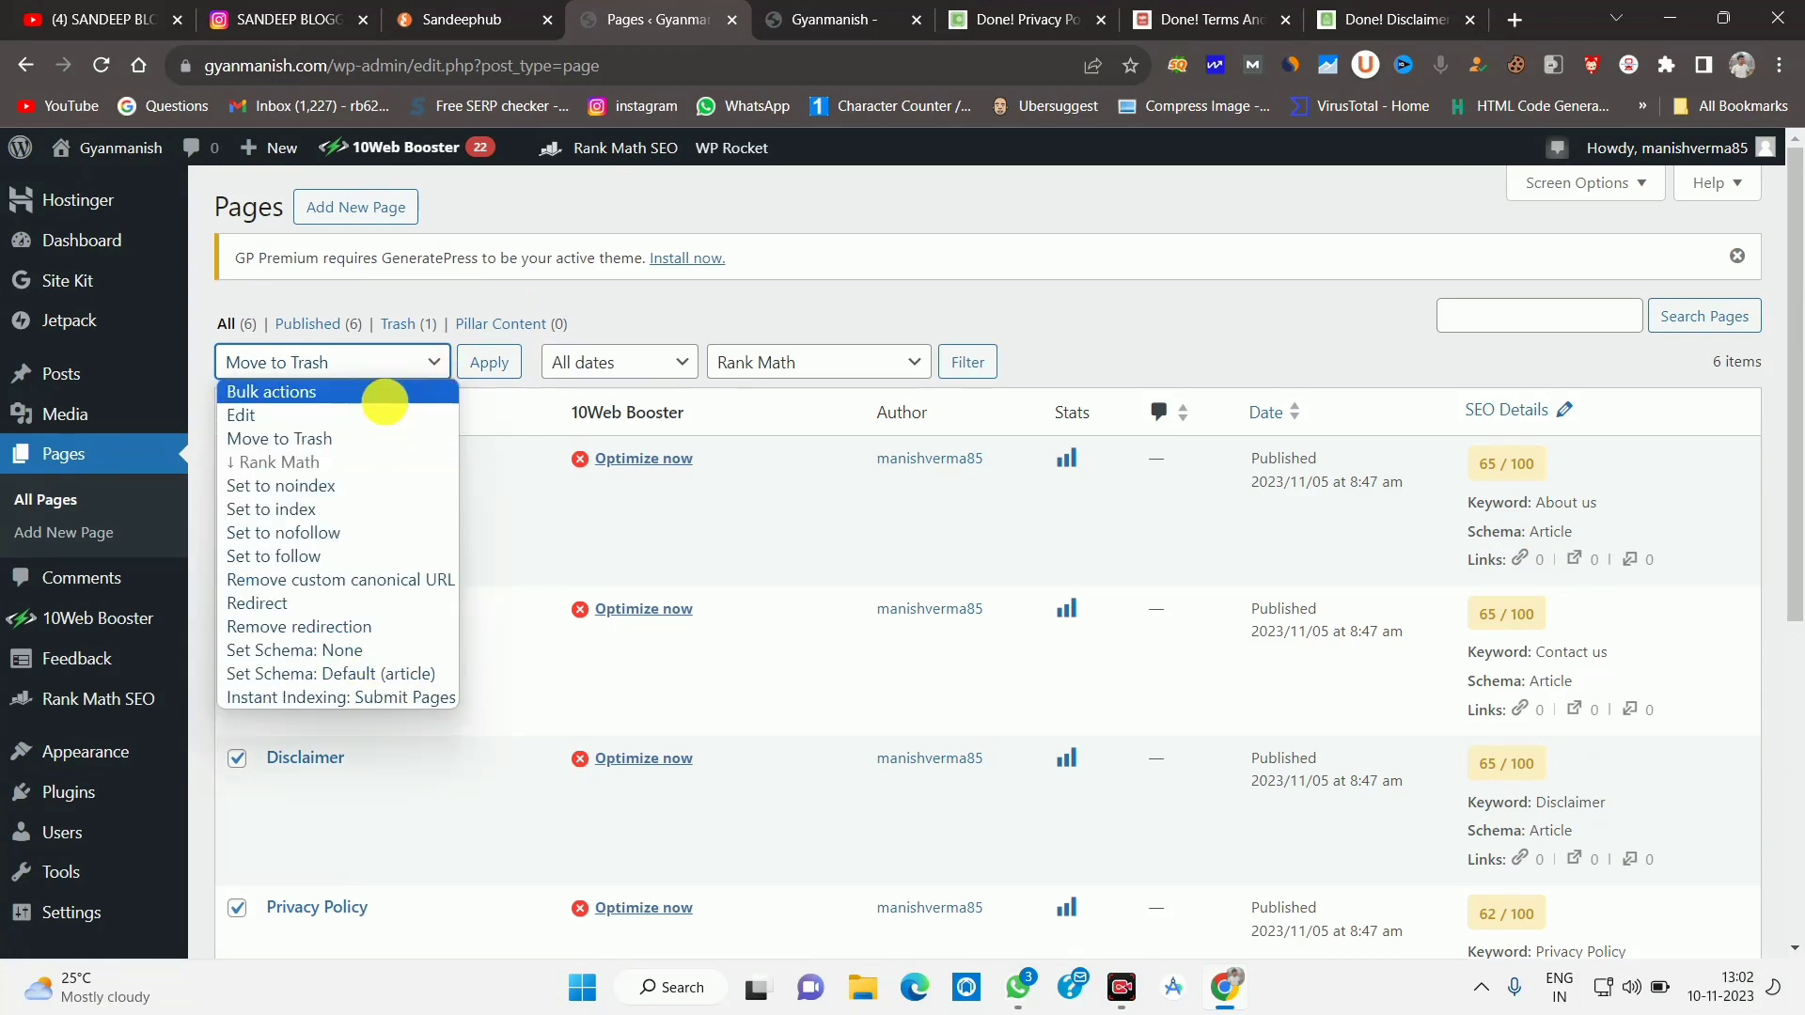
pyautogui.click(375, 436)
pyautogui.click(488, 362)
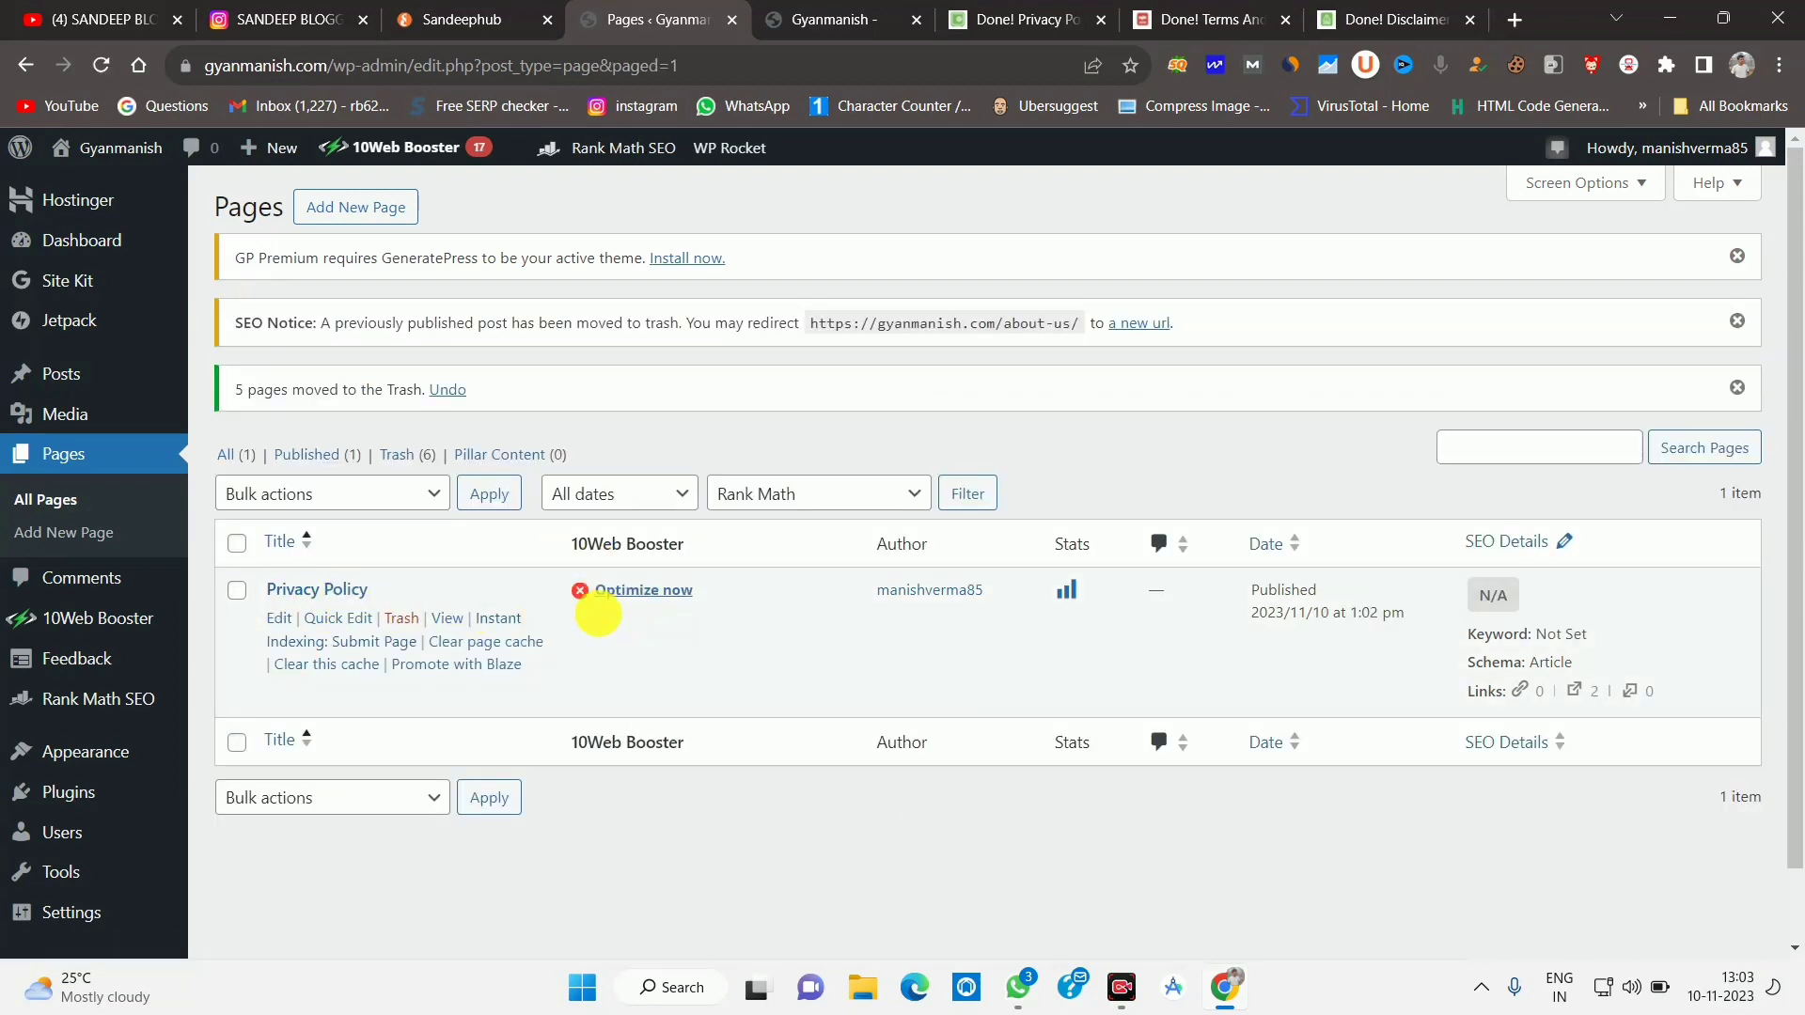
# Copy the "Terms and Conditions" heading from the generated text's preview and paste it as the title of a new WordPress page.
pyautogui.click(1138, 14)
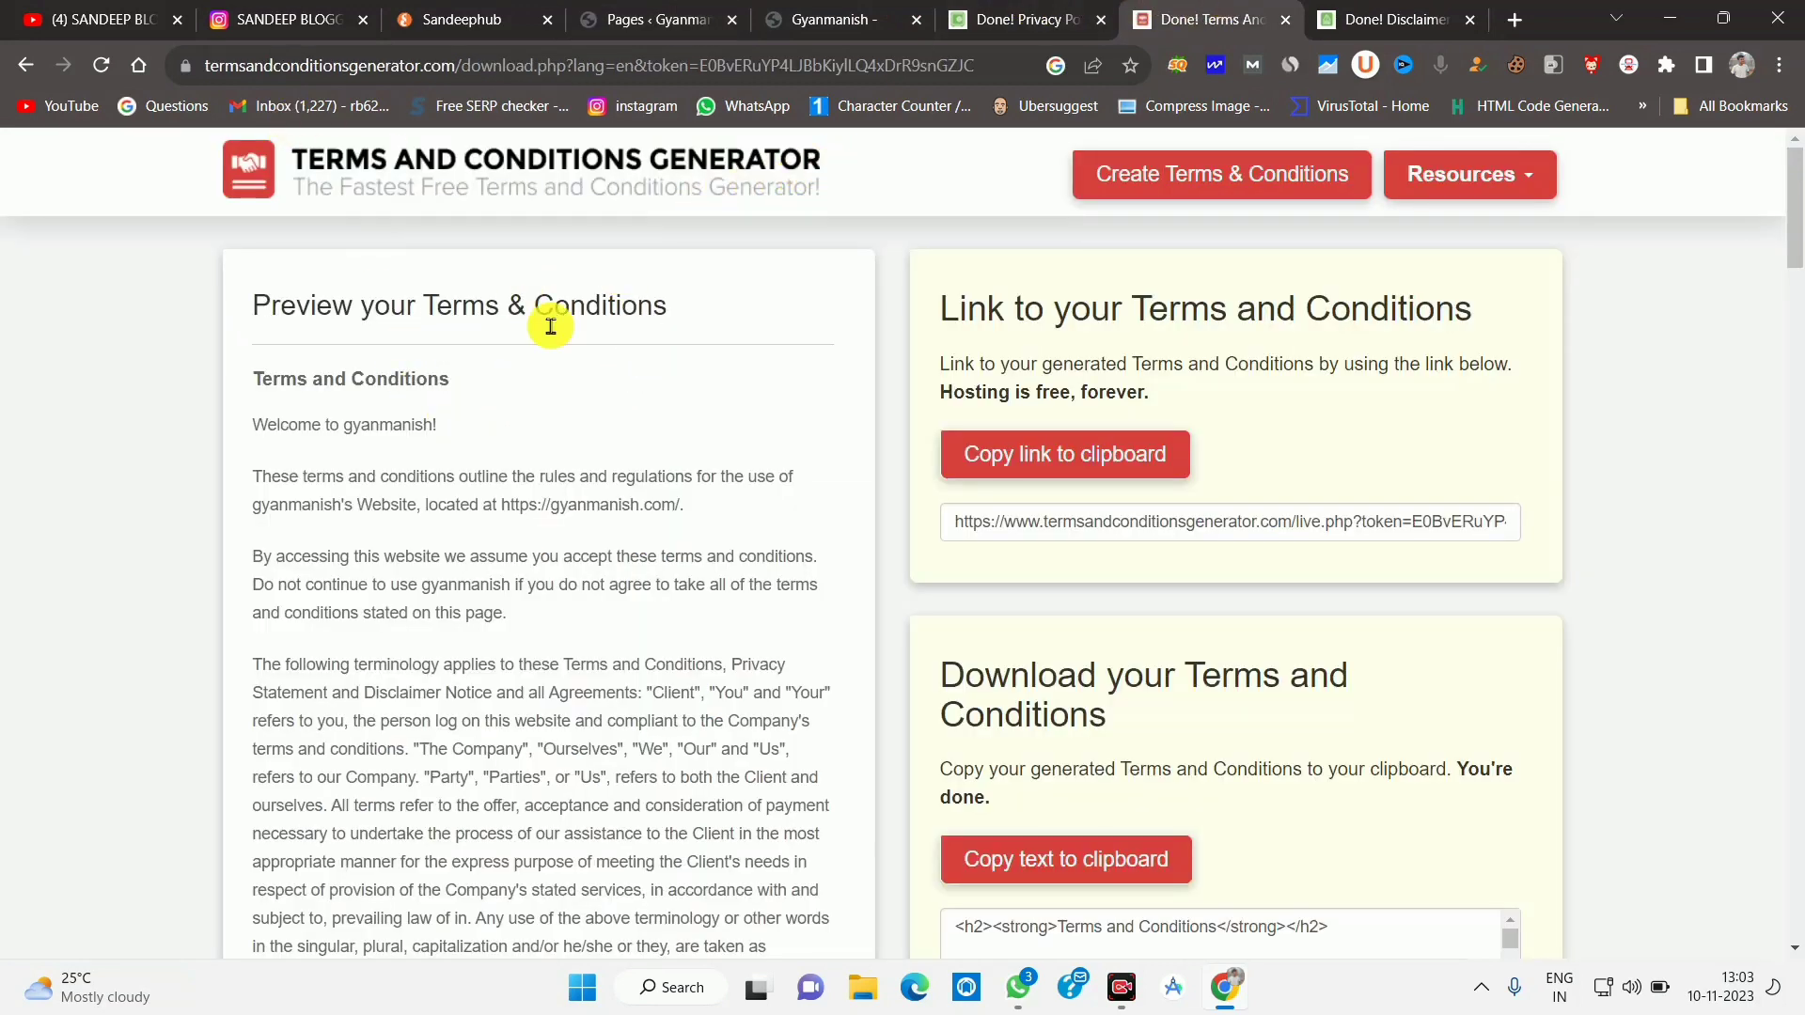
pyautogui.moveTo(460, 383); pyautogui.dragTo(264, 397)
pyautogui.rightClick(425, 387)
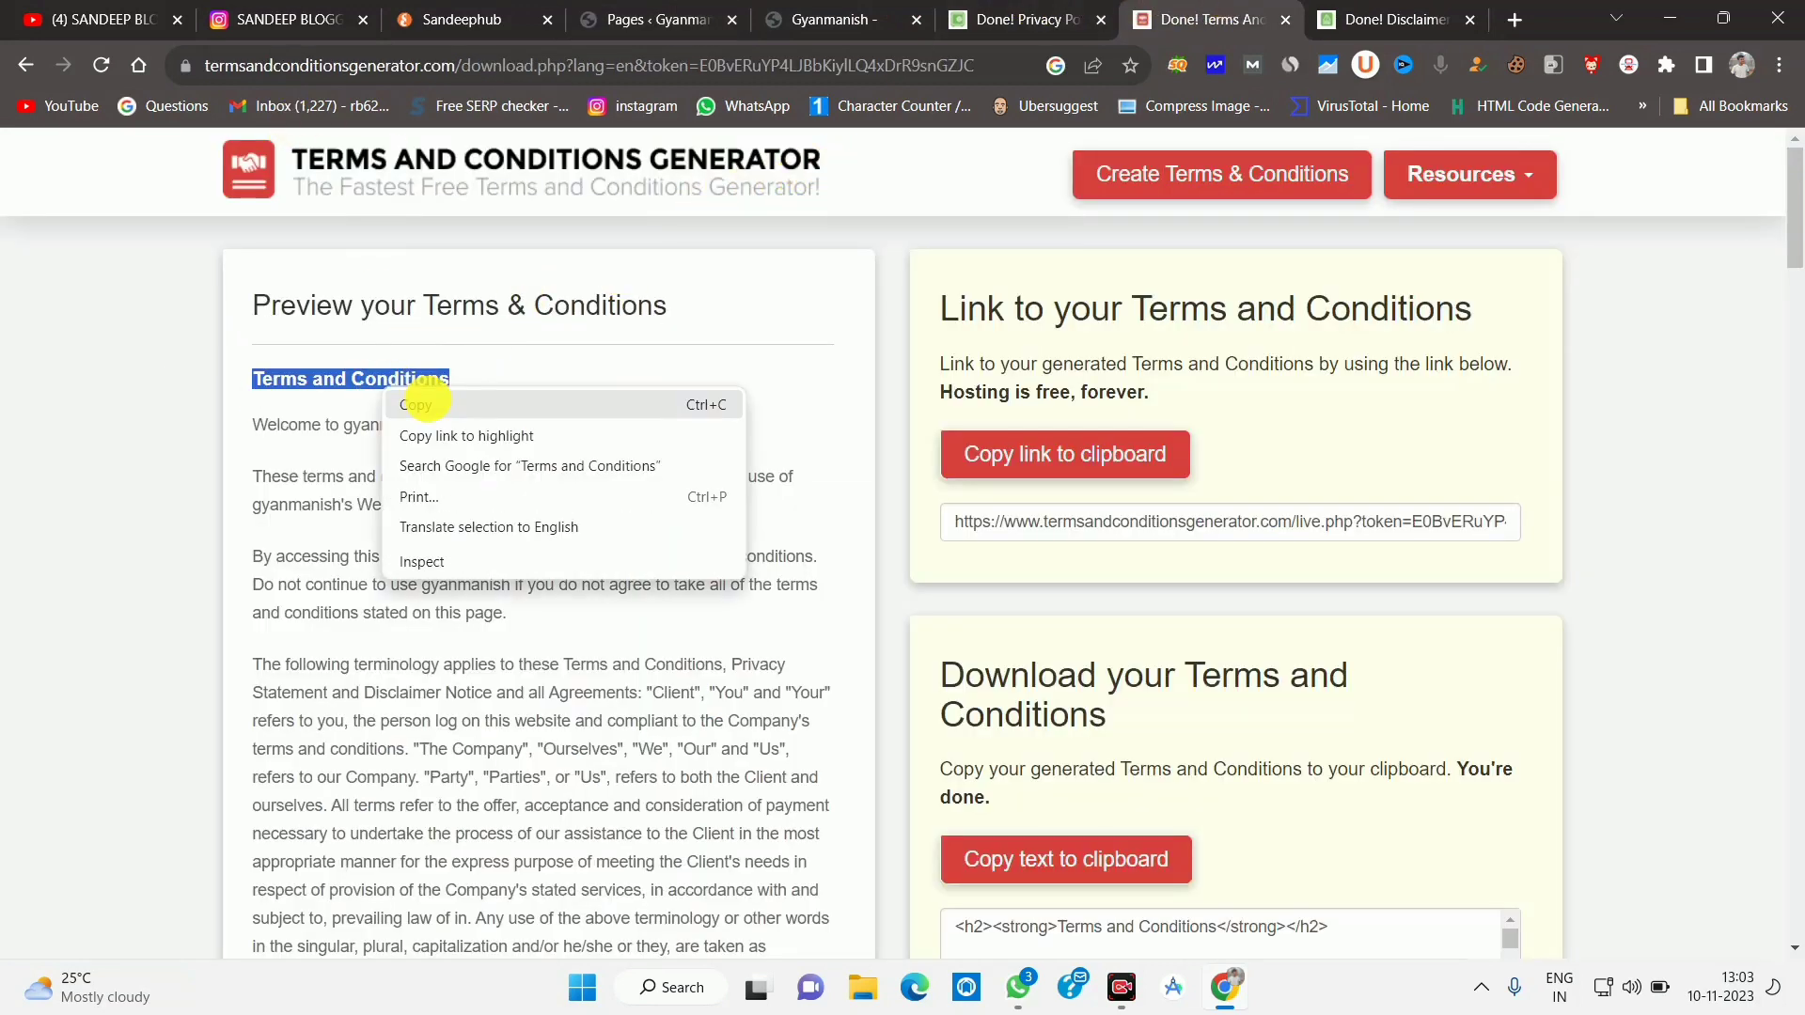
pyautogui.click(460, 407)
pyautogui.click(649, 19)
pyautogui.click(61, 536)
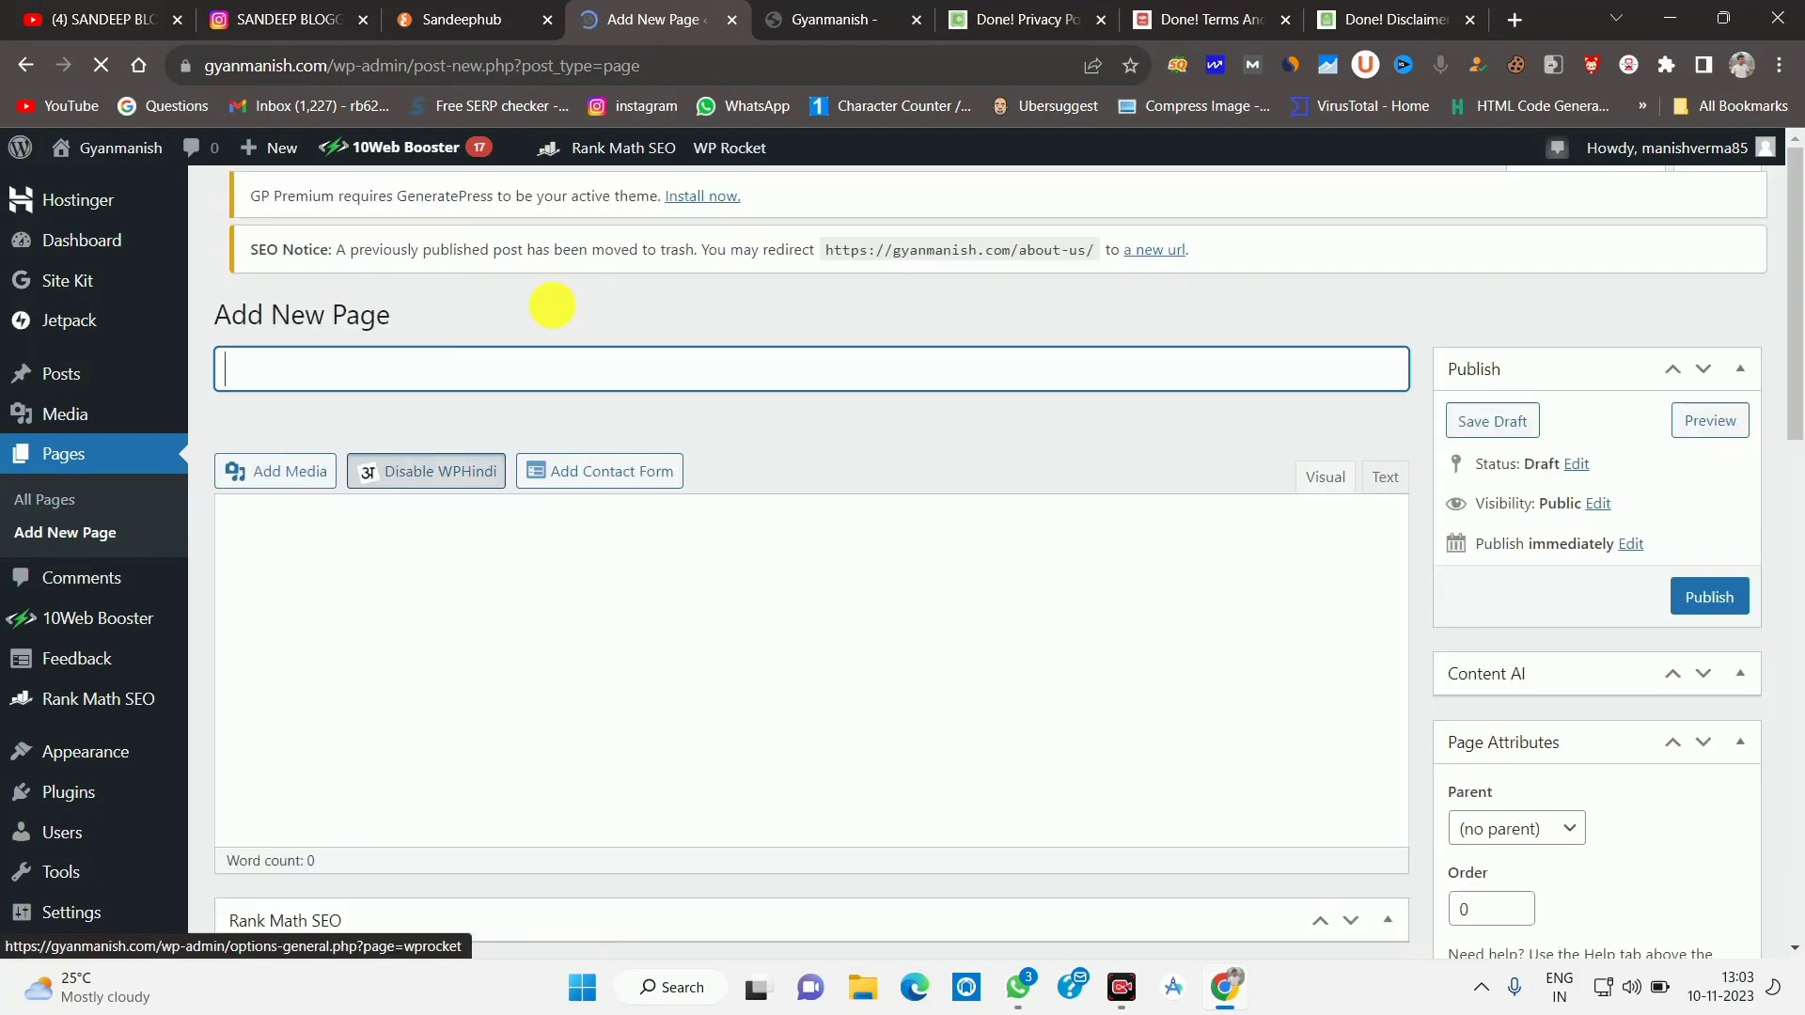
pyautogui.click(309, 398)
pyautogui.rightClick(354, 402)
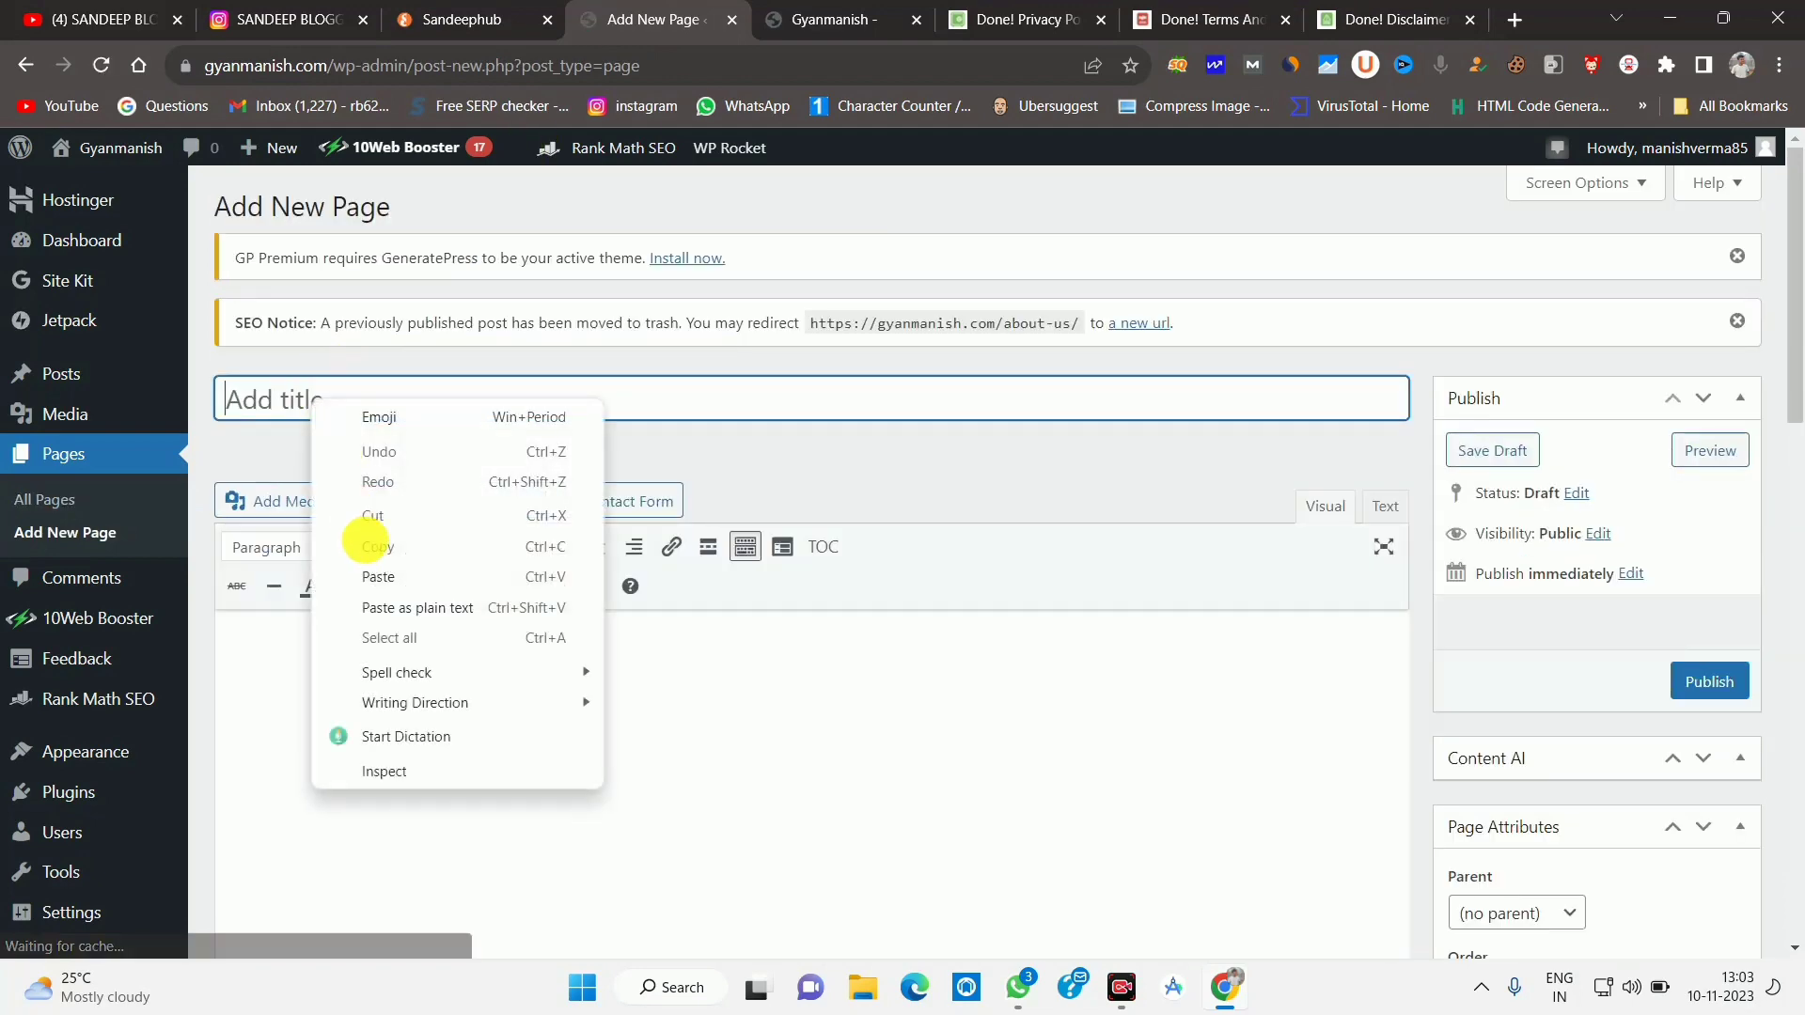
pyautogui.click(376, 570)
# Copy the entire generated terms and conditions text from its preview, starting at the heading.
pyautogui.click(302, 683)
pyautogui.click(1221, 15)
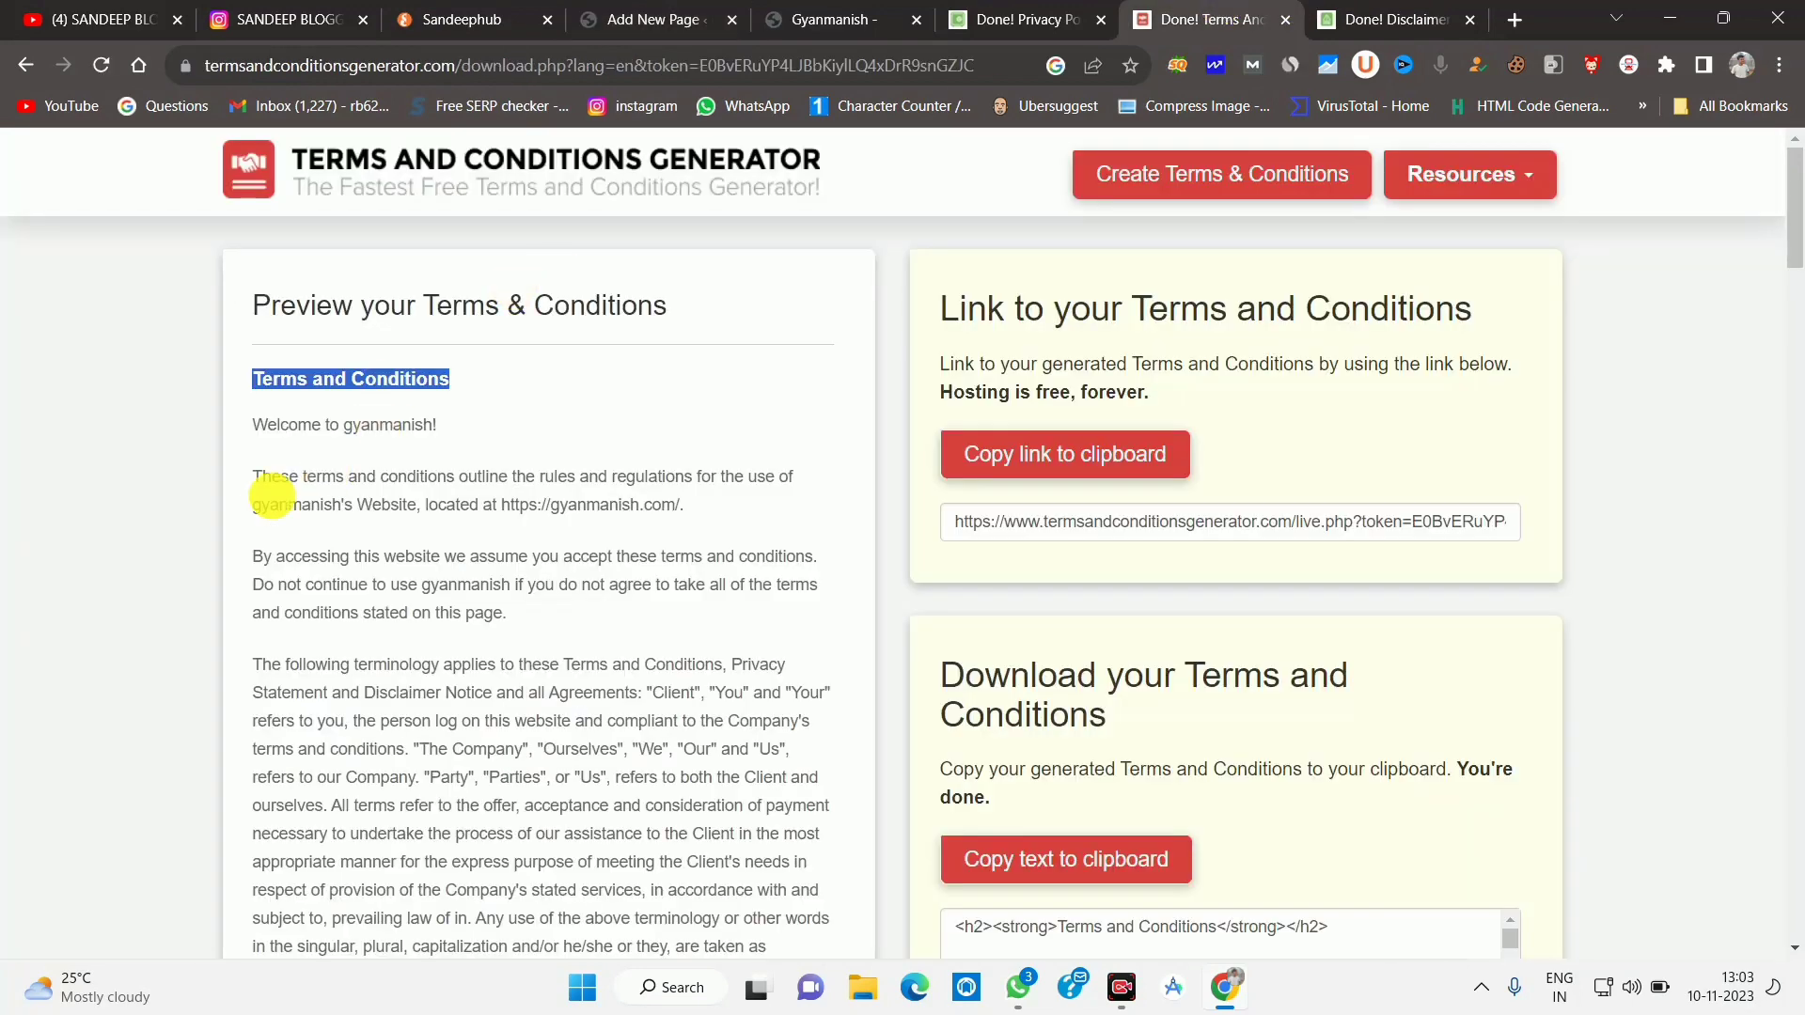
pyautogui.click(257, 402)
pyautogui.moveTo(255, 376); pyautogui.dragTo(367, 430)
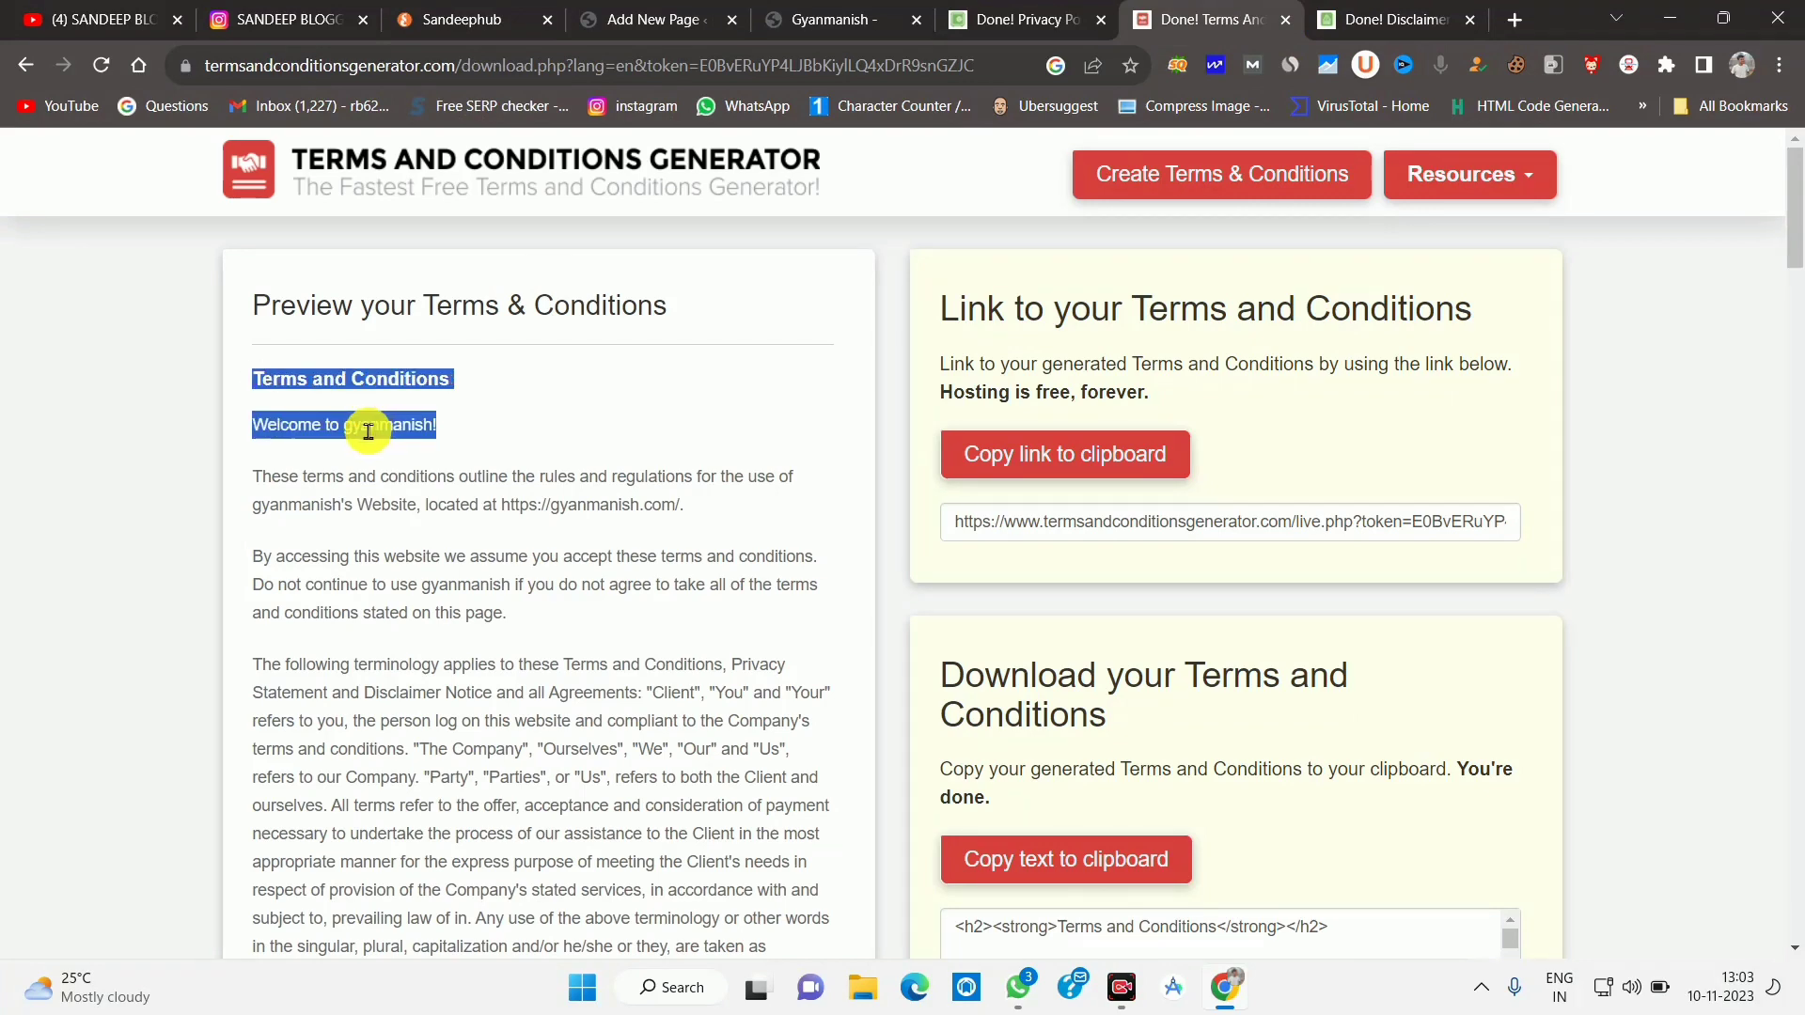
pyautogui.click(269, 381)
pyautogui.moveTo(259, 376); pyautogui.dragTo(638, 882)
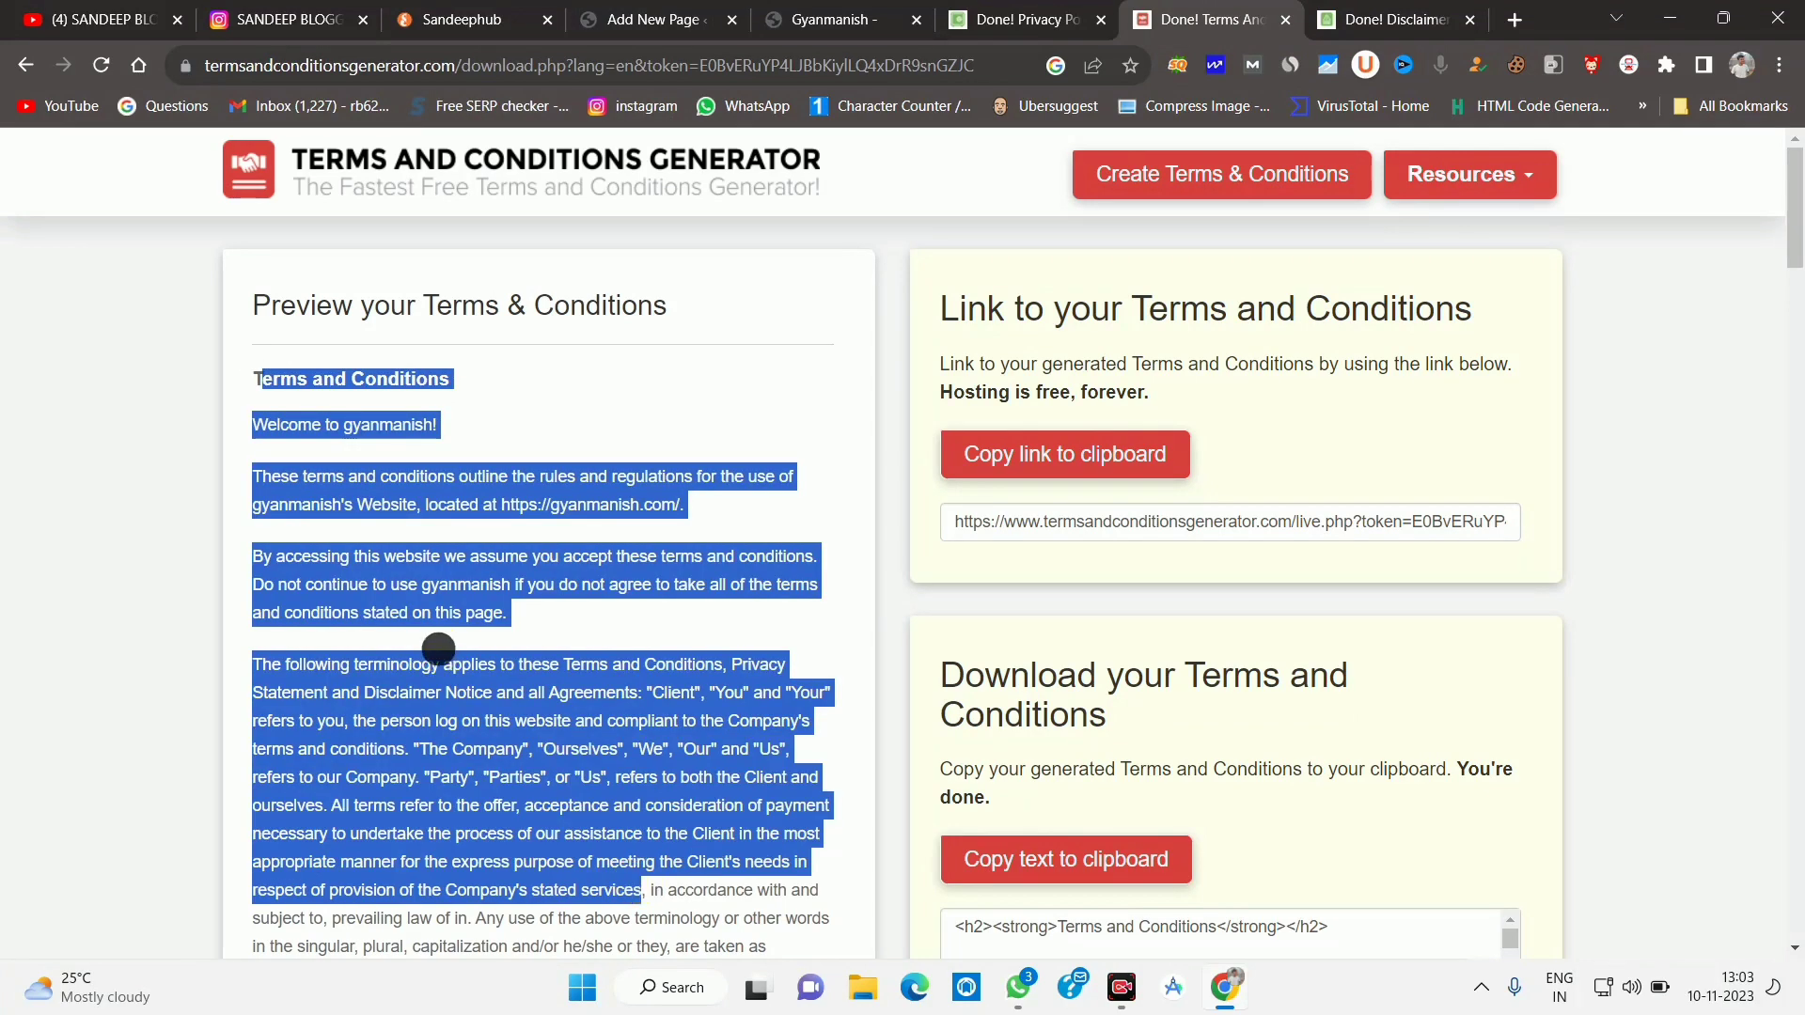
pyautogui.click(438, 649)
pyautogui.scroll(-15, 383, 516)
pyautogui.moveTo(279, 402); pyautogui.dragTo(386, 523)
pyautogui.hotkey('ctrl', 'c')
# Paste the copied terms and conditions text into the body of the new WordPress page and publish it.
pyautogui.click(658, 19)
pyautogui.rightClick(293, 658)
pyautogui.click(358, 448)
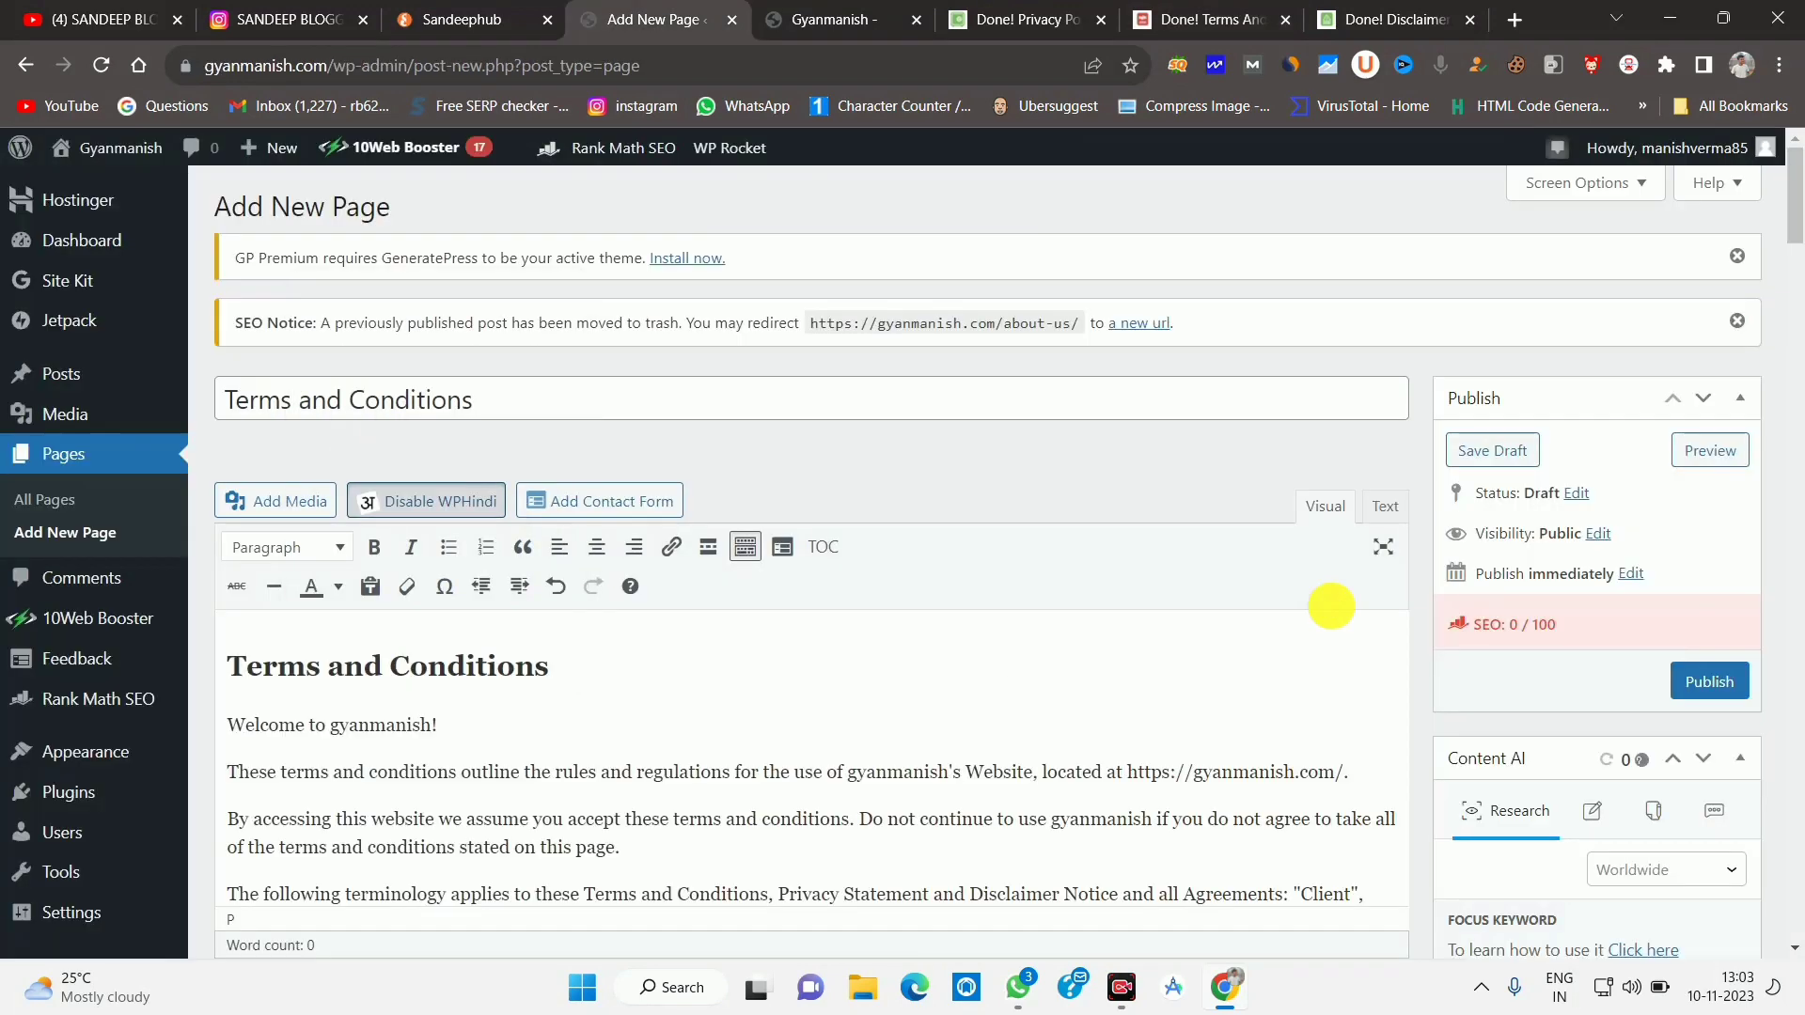
pyautogui.click(1712, 679)
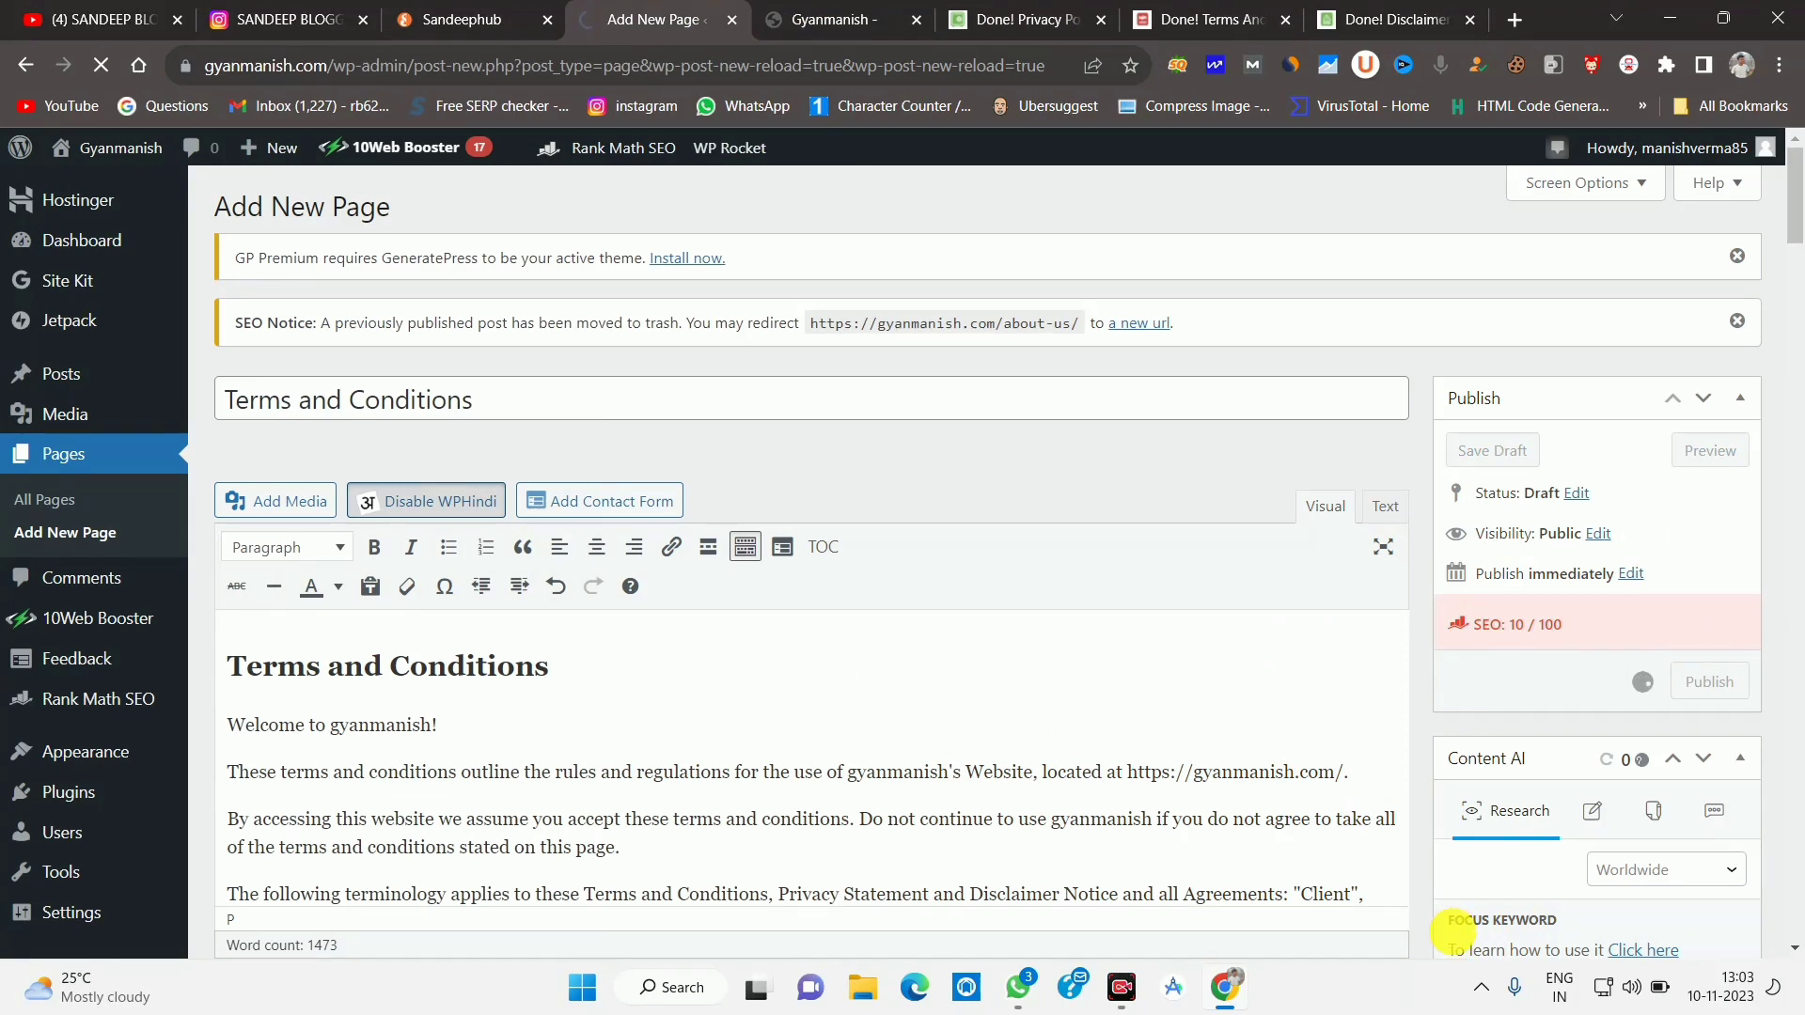
# Reload the live gyanmanish.com homepage and look through it down to the footer.
pyautogui.click(818, 17)
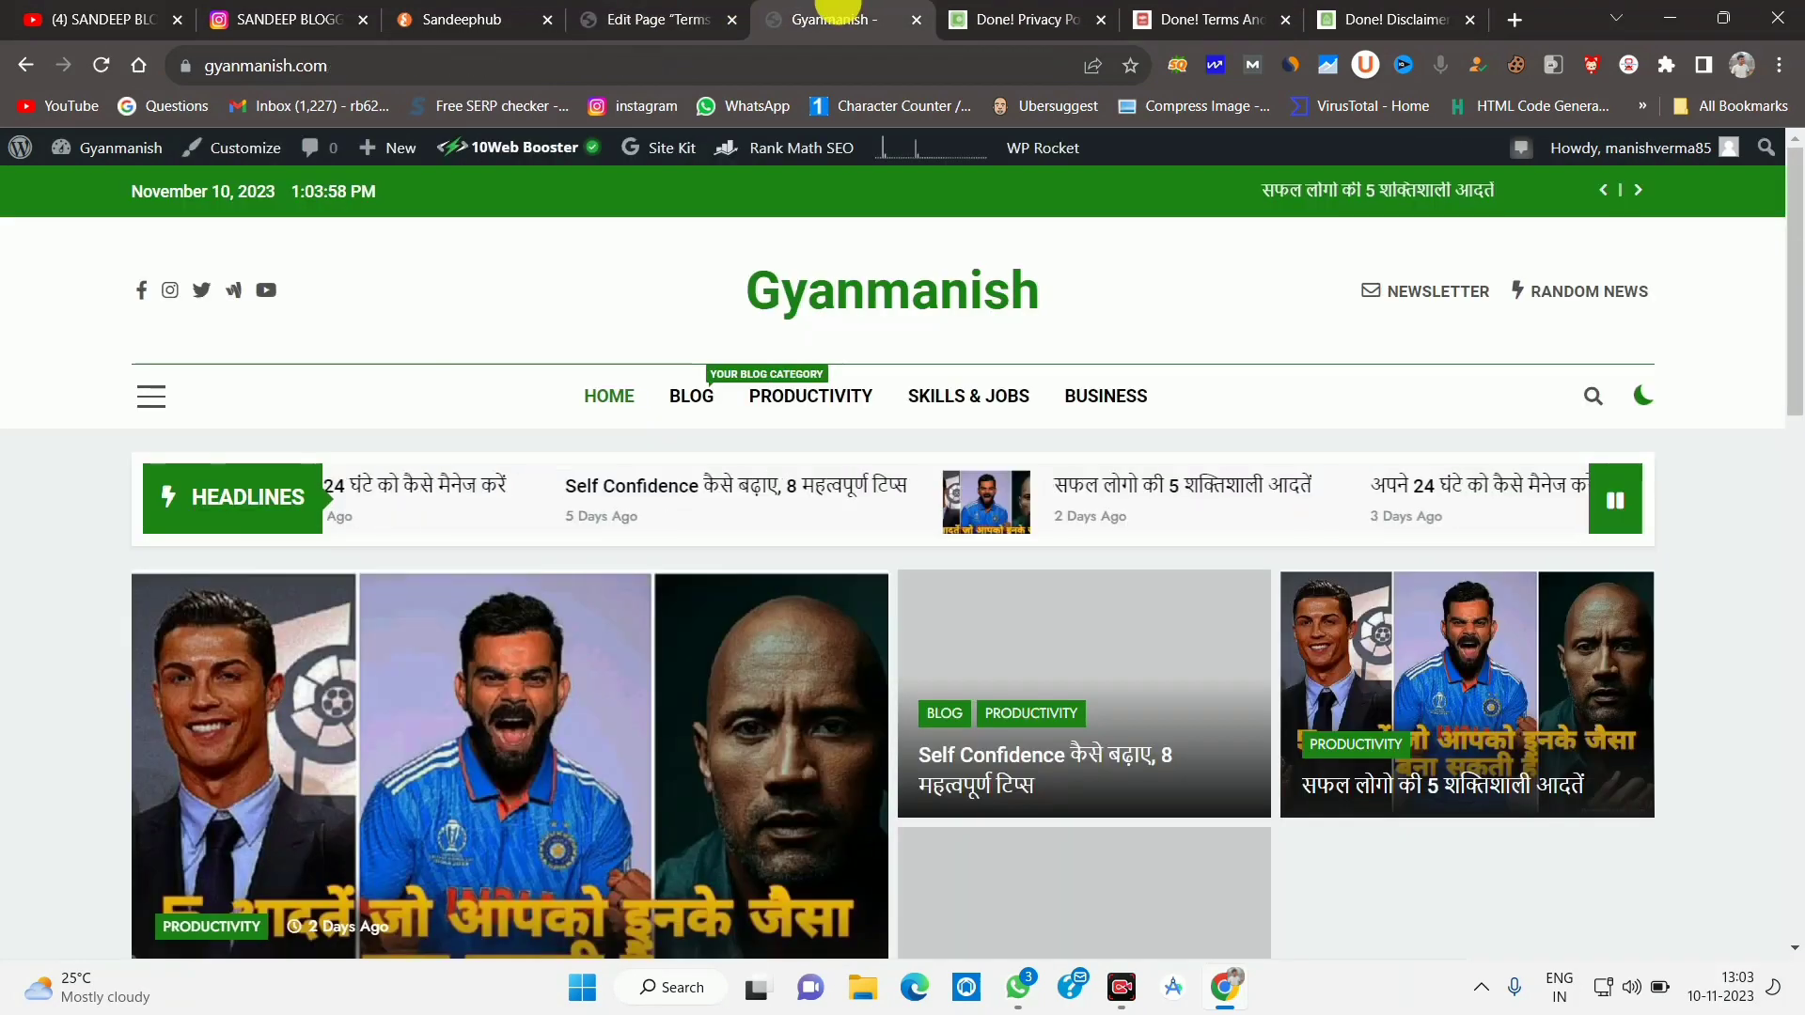
pyautogui.click(102, 64)
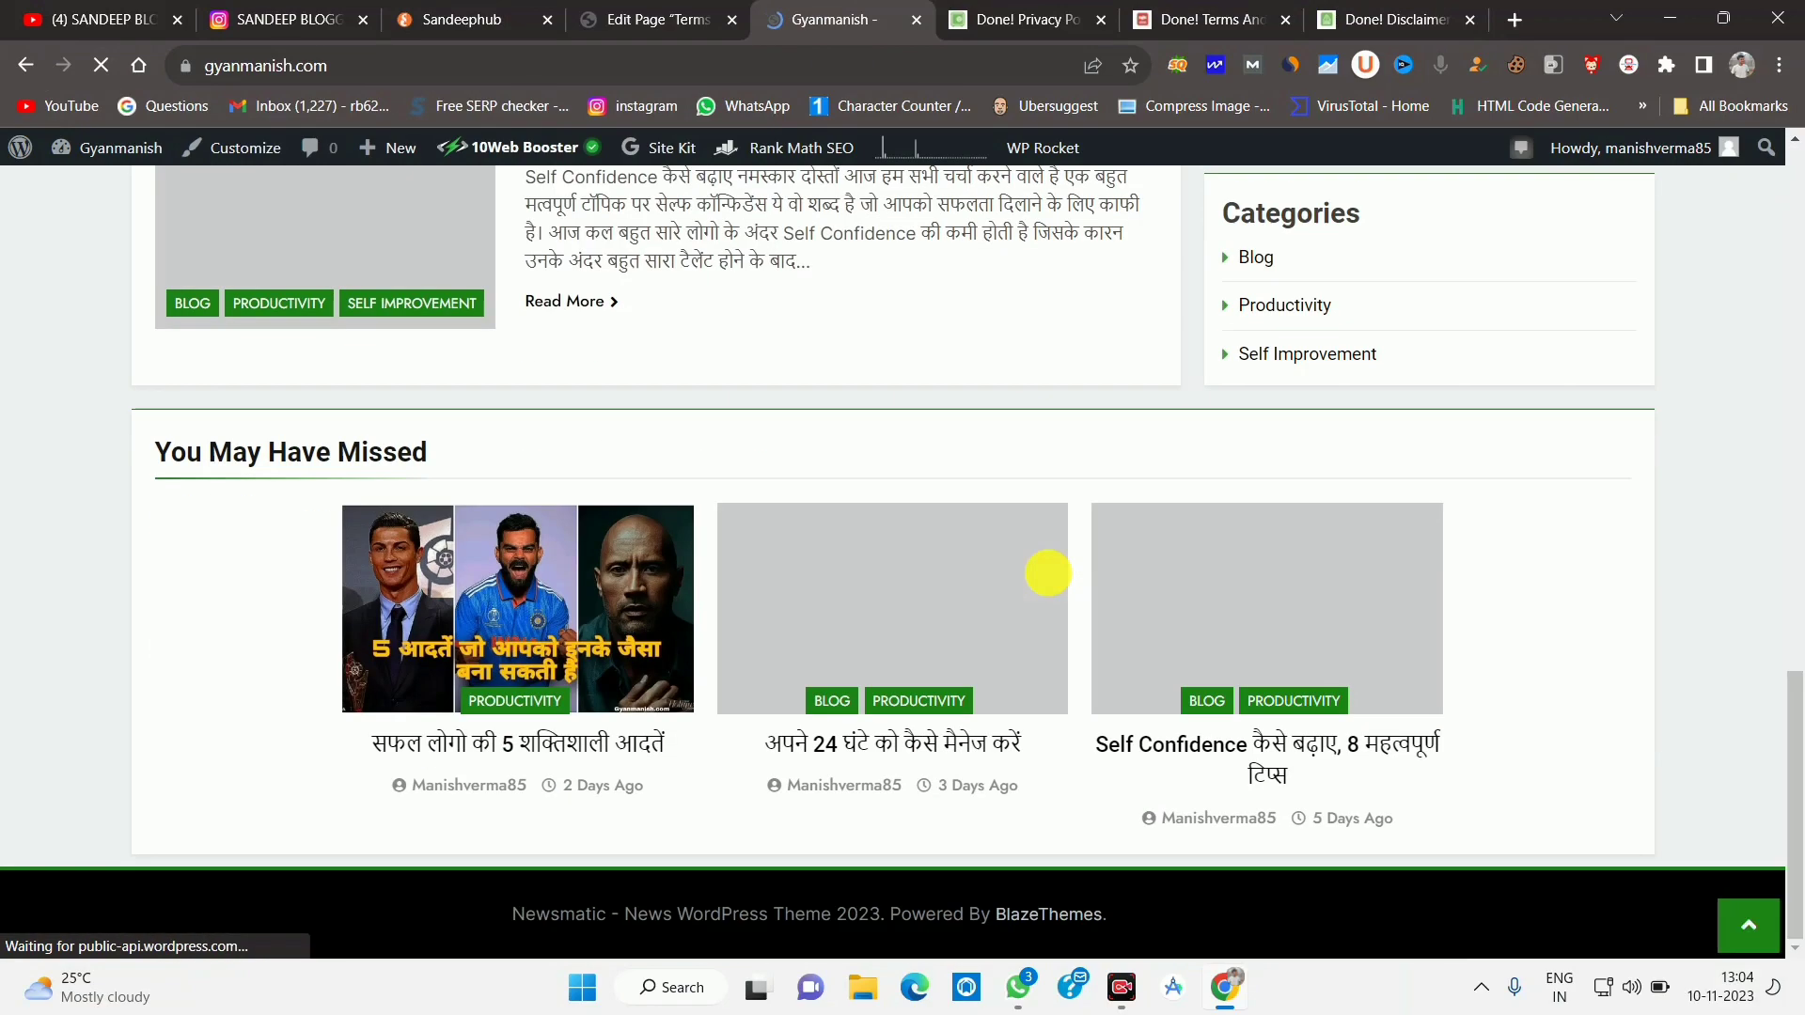
pyautogui.scroll(15, 1047, 576)
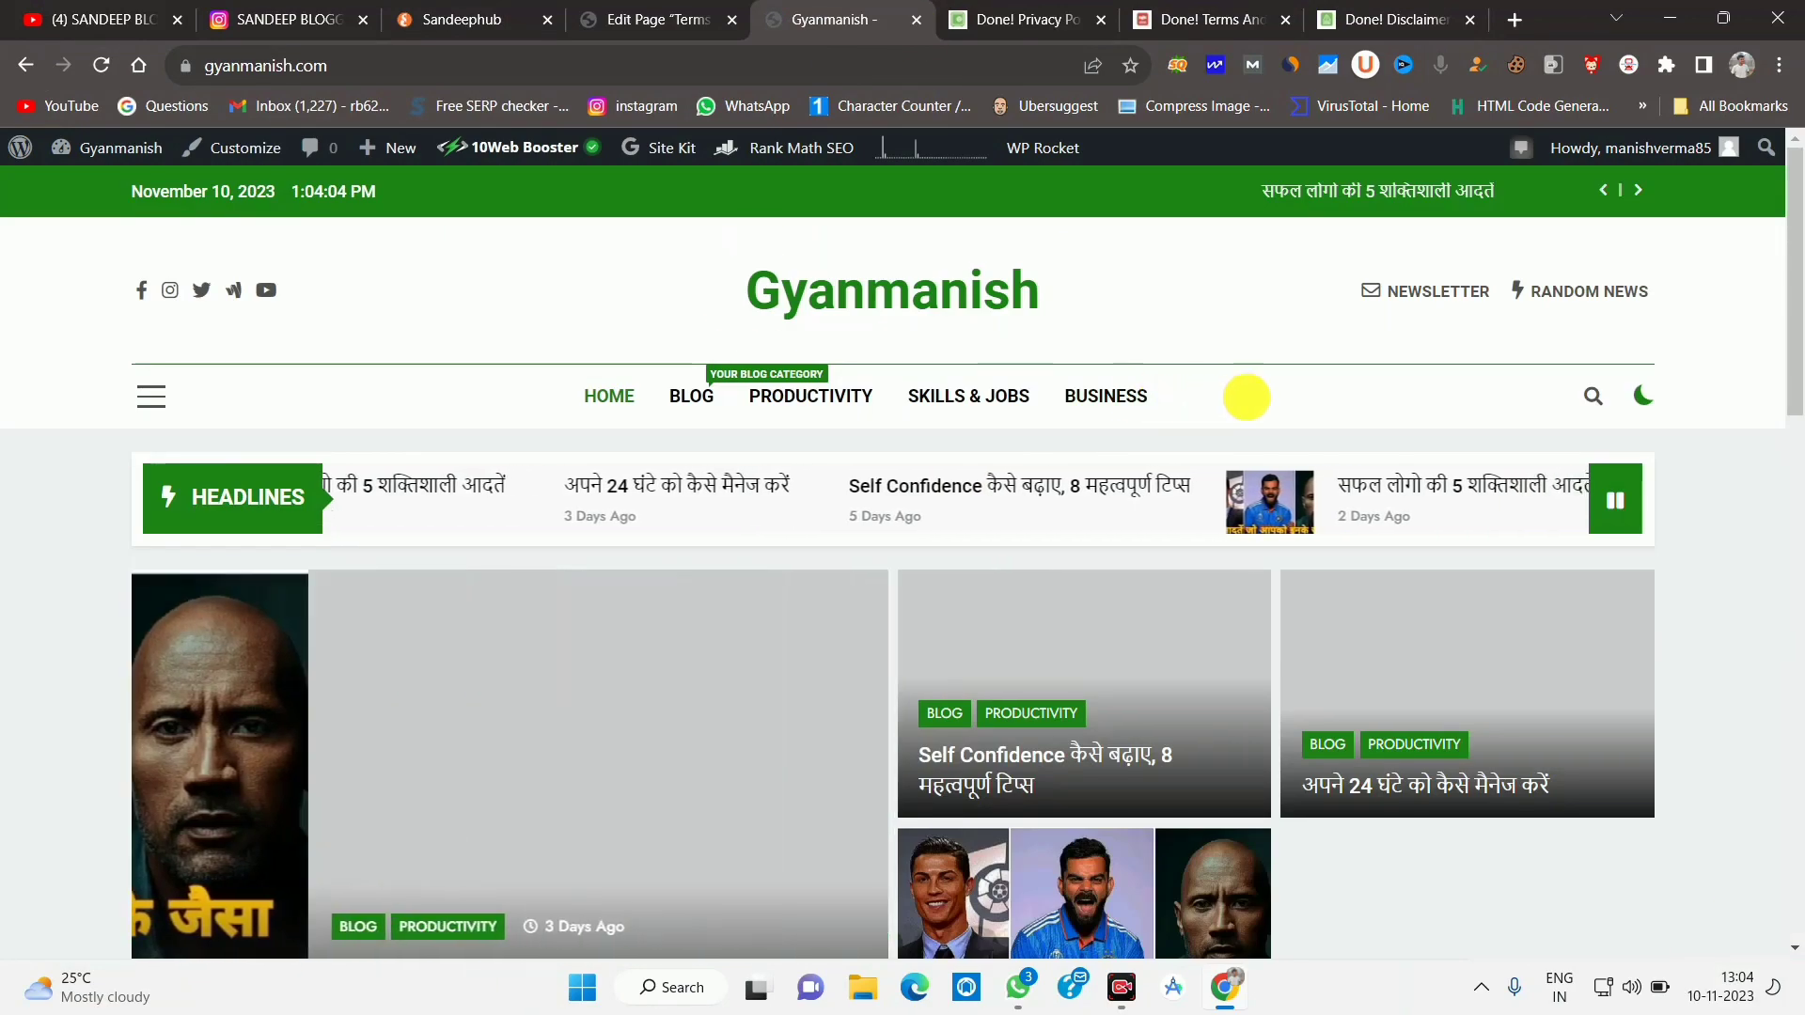
# Copy the word "Disclaimer" from the generated disclaimer's heading and use it as the title of a new WordPress page.
pyautogui.click(1415, 13)
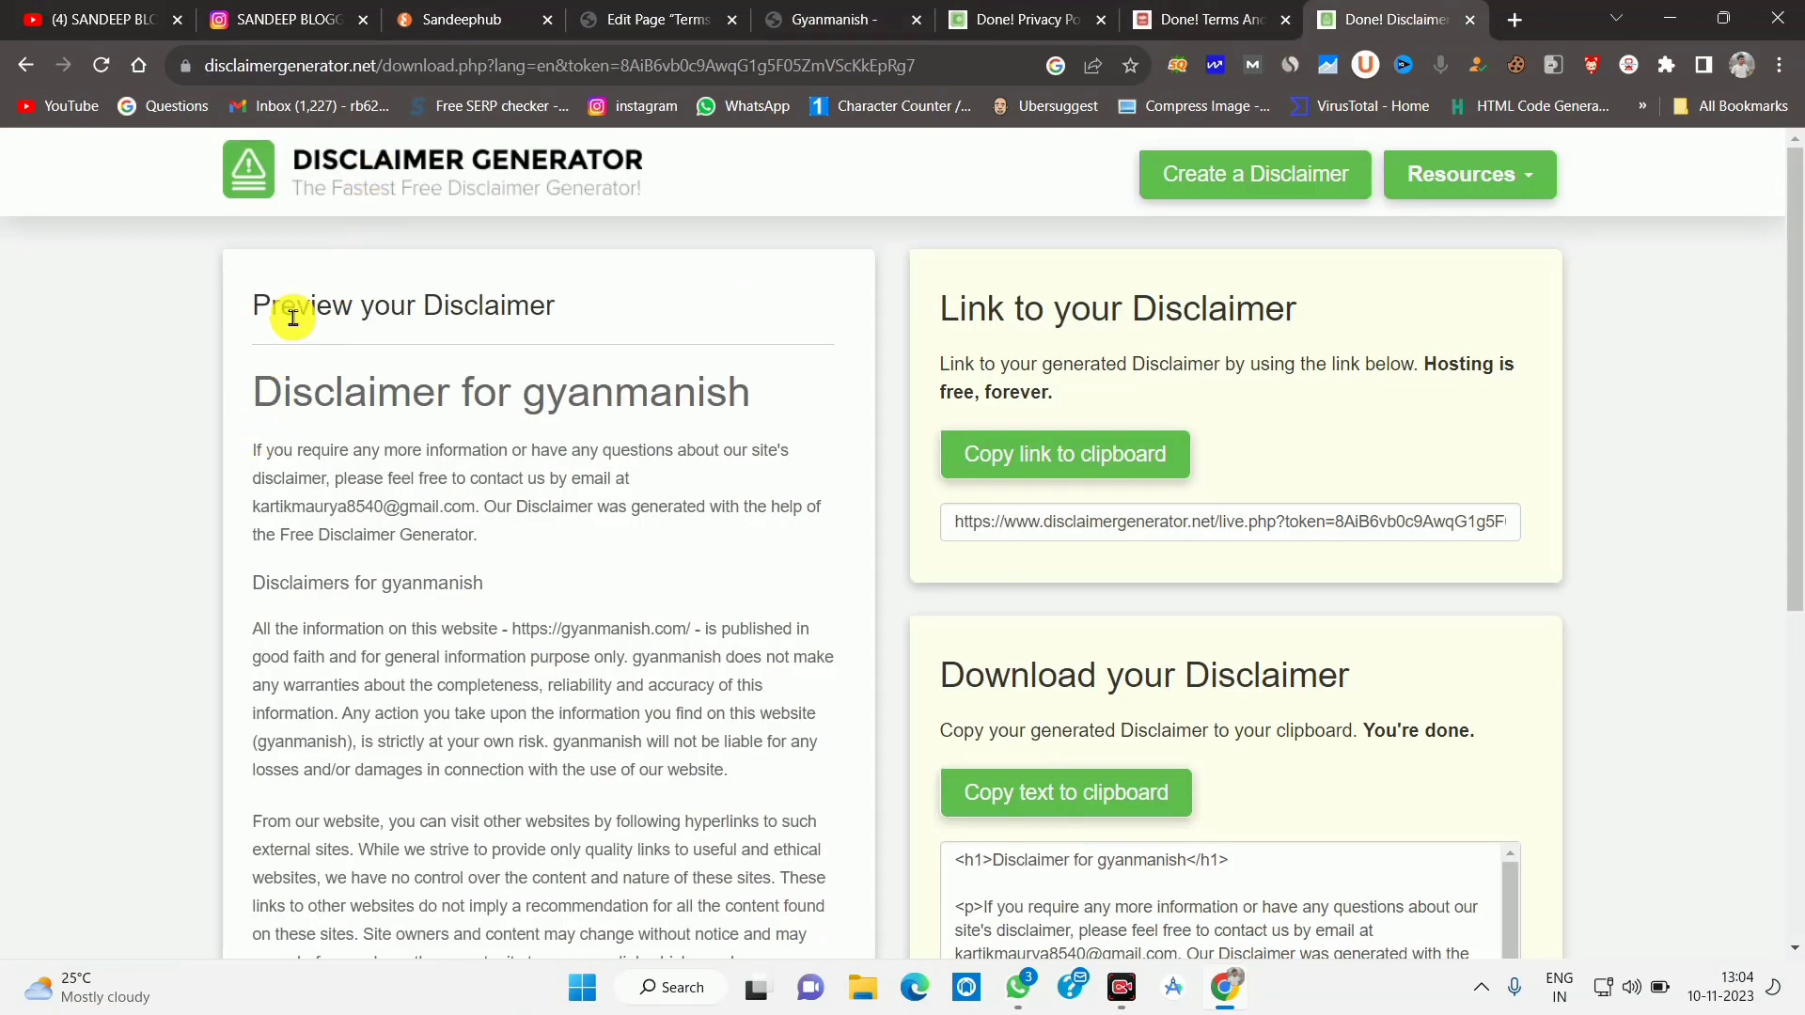
pyautogui.doubleClick(302, 404)
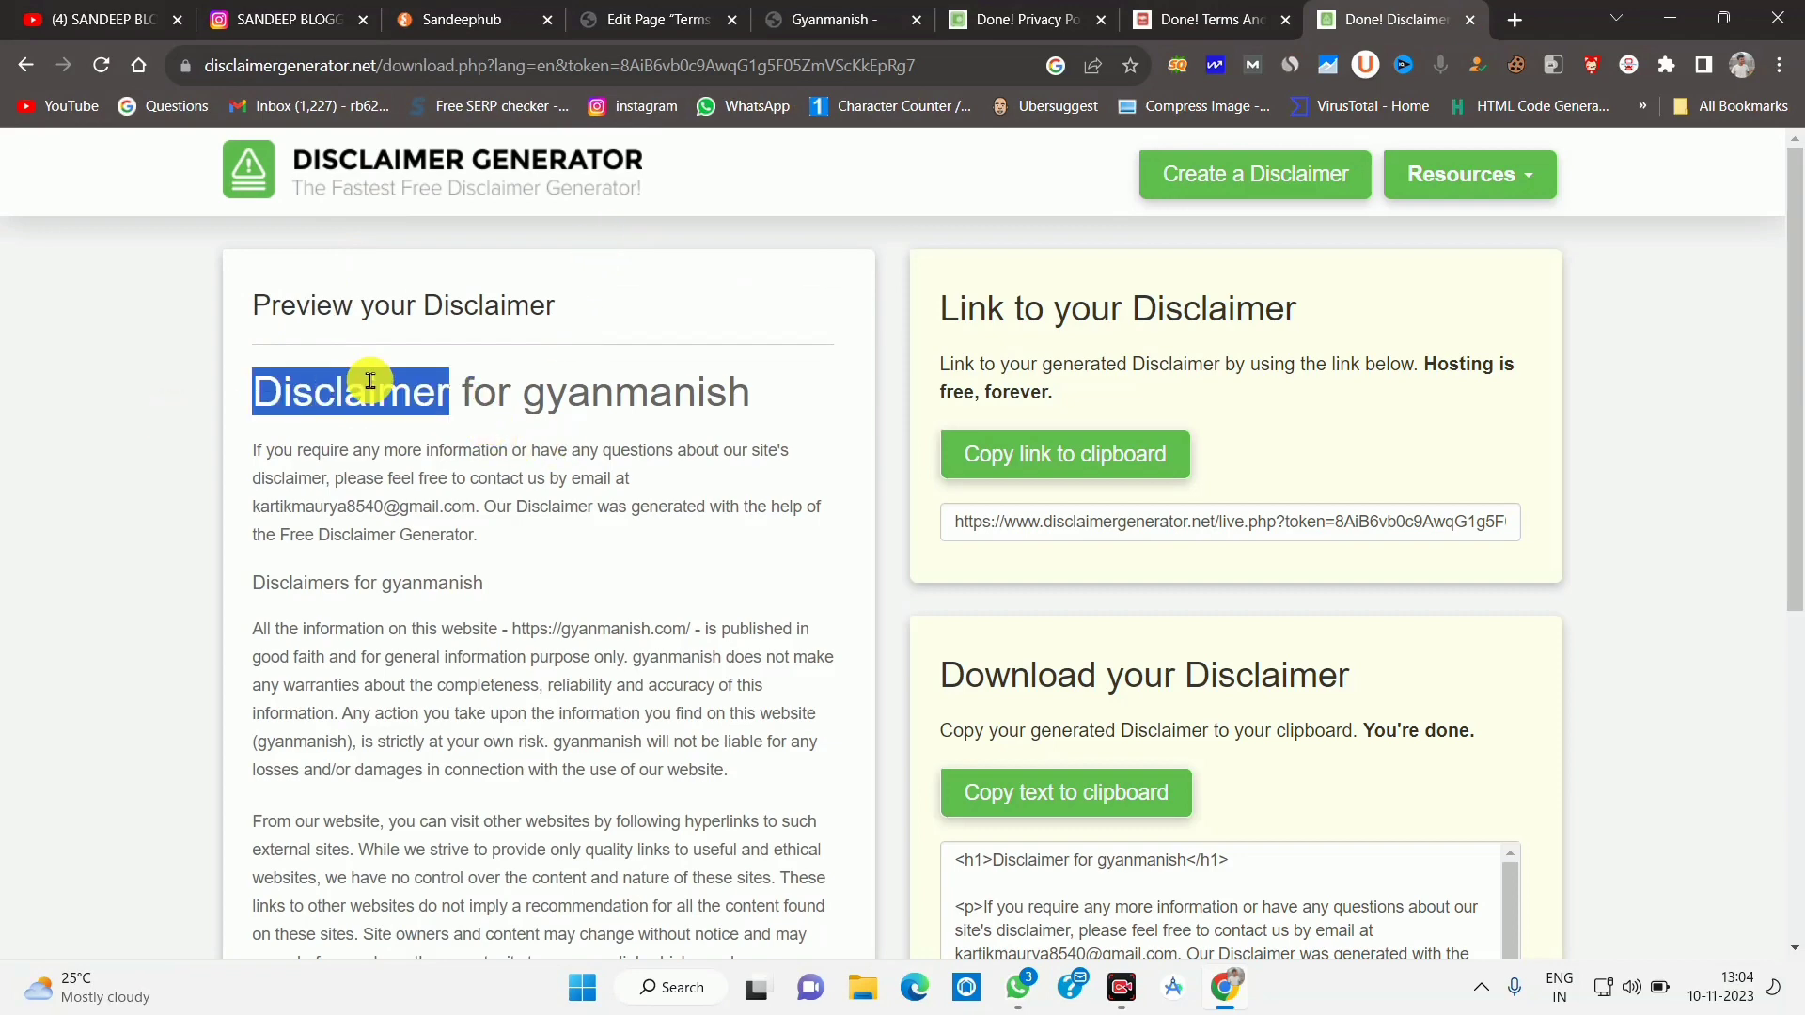
pyautogui.rightClick(376, 385)
pyautogui.click(414, 396)
pyautogui.click(709, 14)
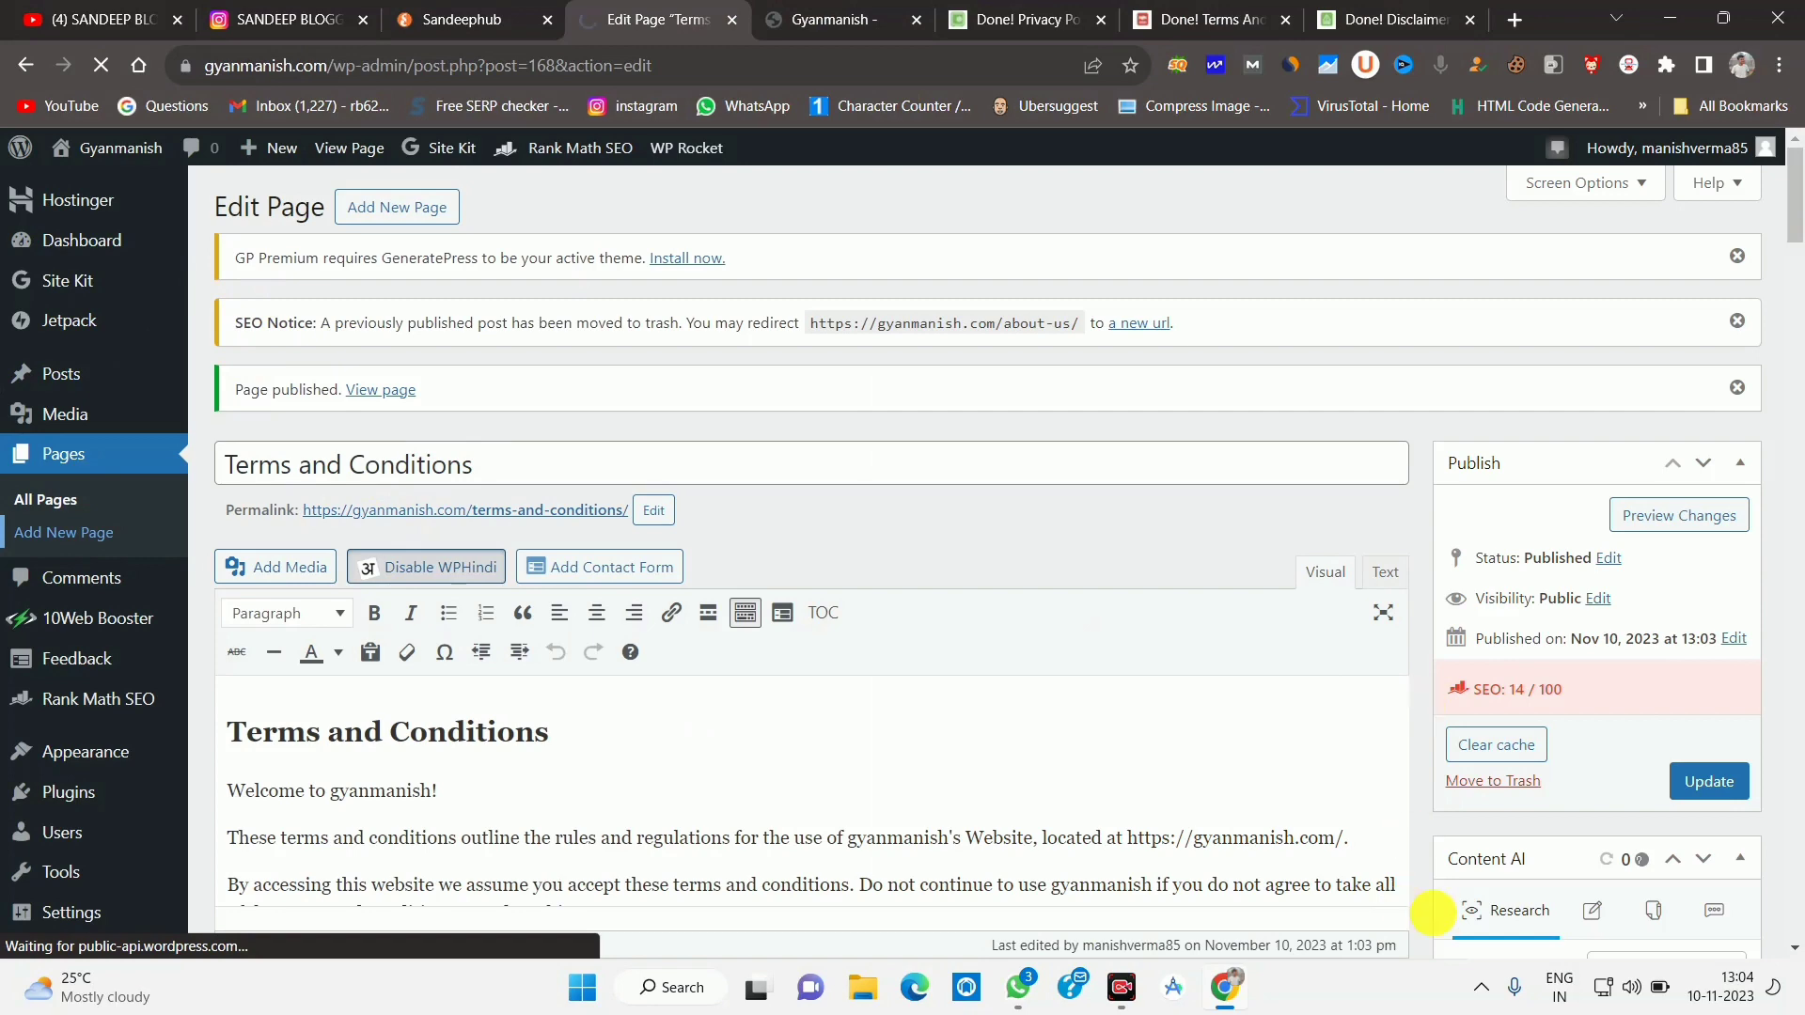
# Copy the entire generated disclaimer text from its preview, from the heading through the Update section.
pyautogui.hotkey('ctrl', '9')
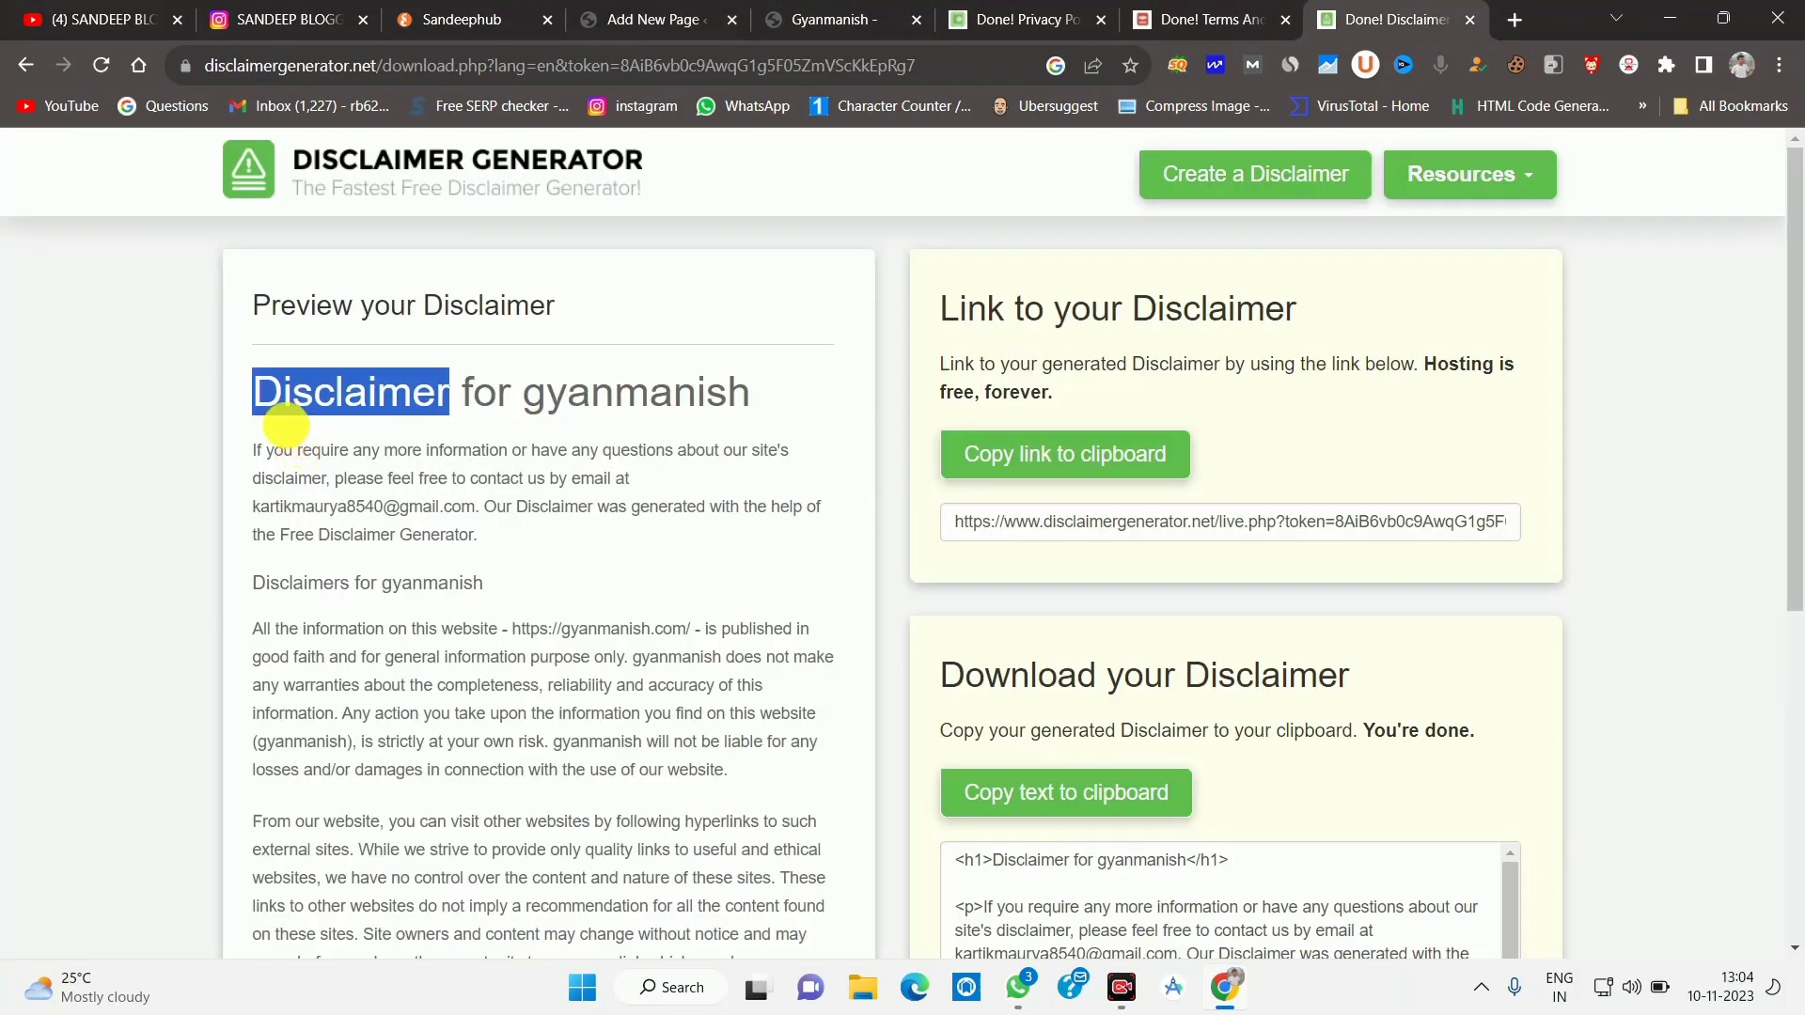
pyautogui.moveTo(255, 390); pyautogui.dragTo(586, 783)
pyautogui.scroll(-5, 580, 705)
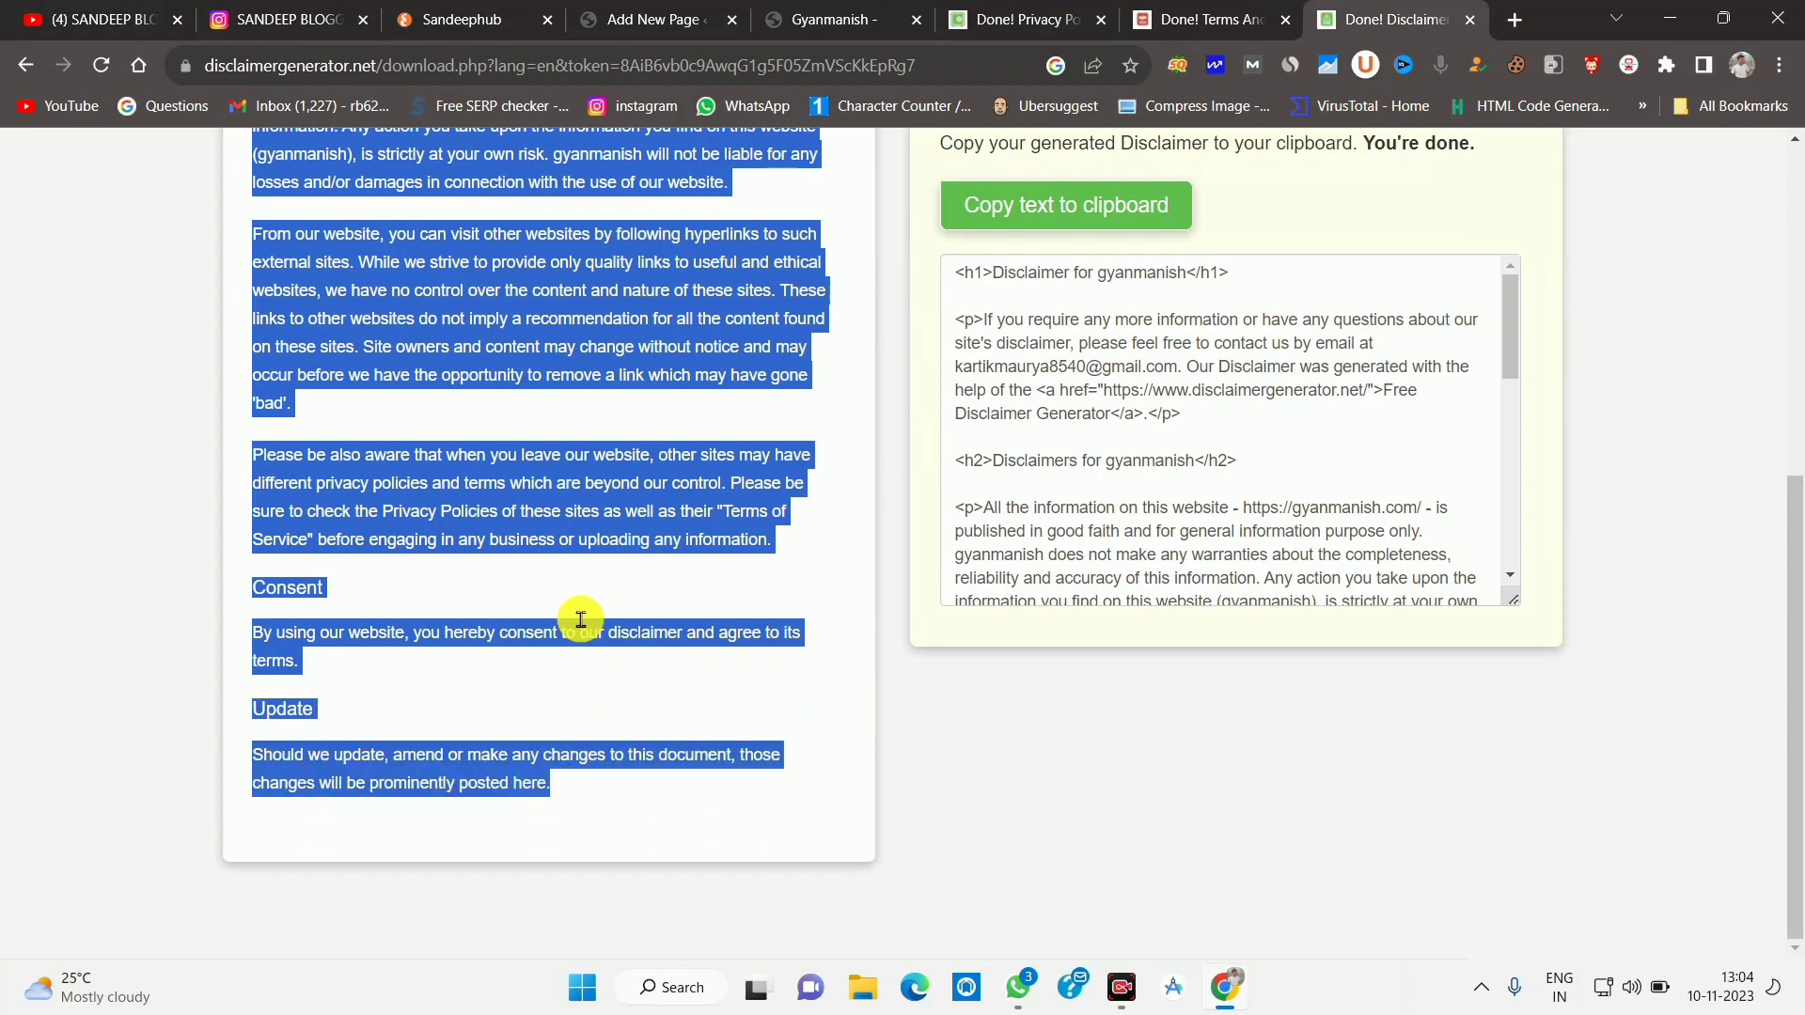
pyautogui.rightClick(580, 331)
pyautogui.click(605, 354)
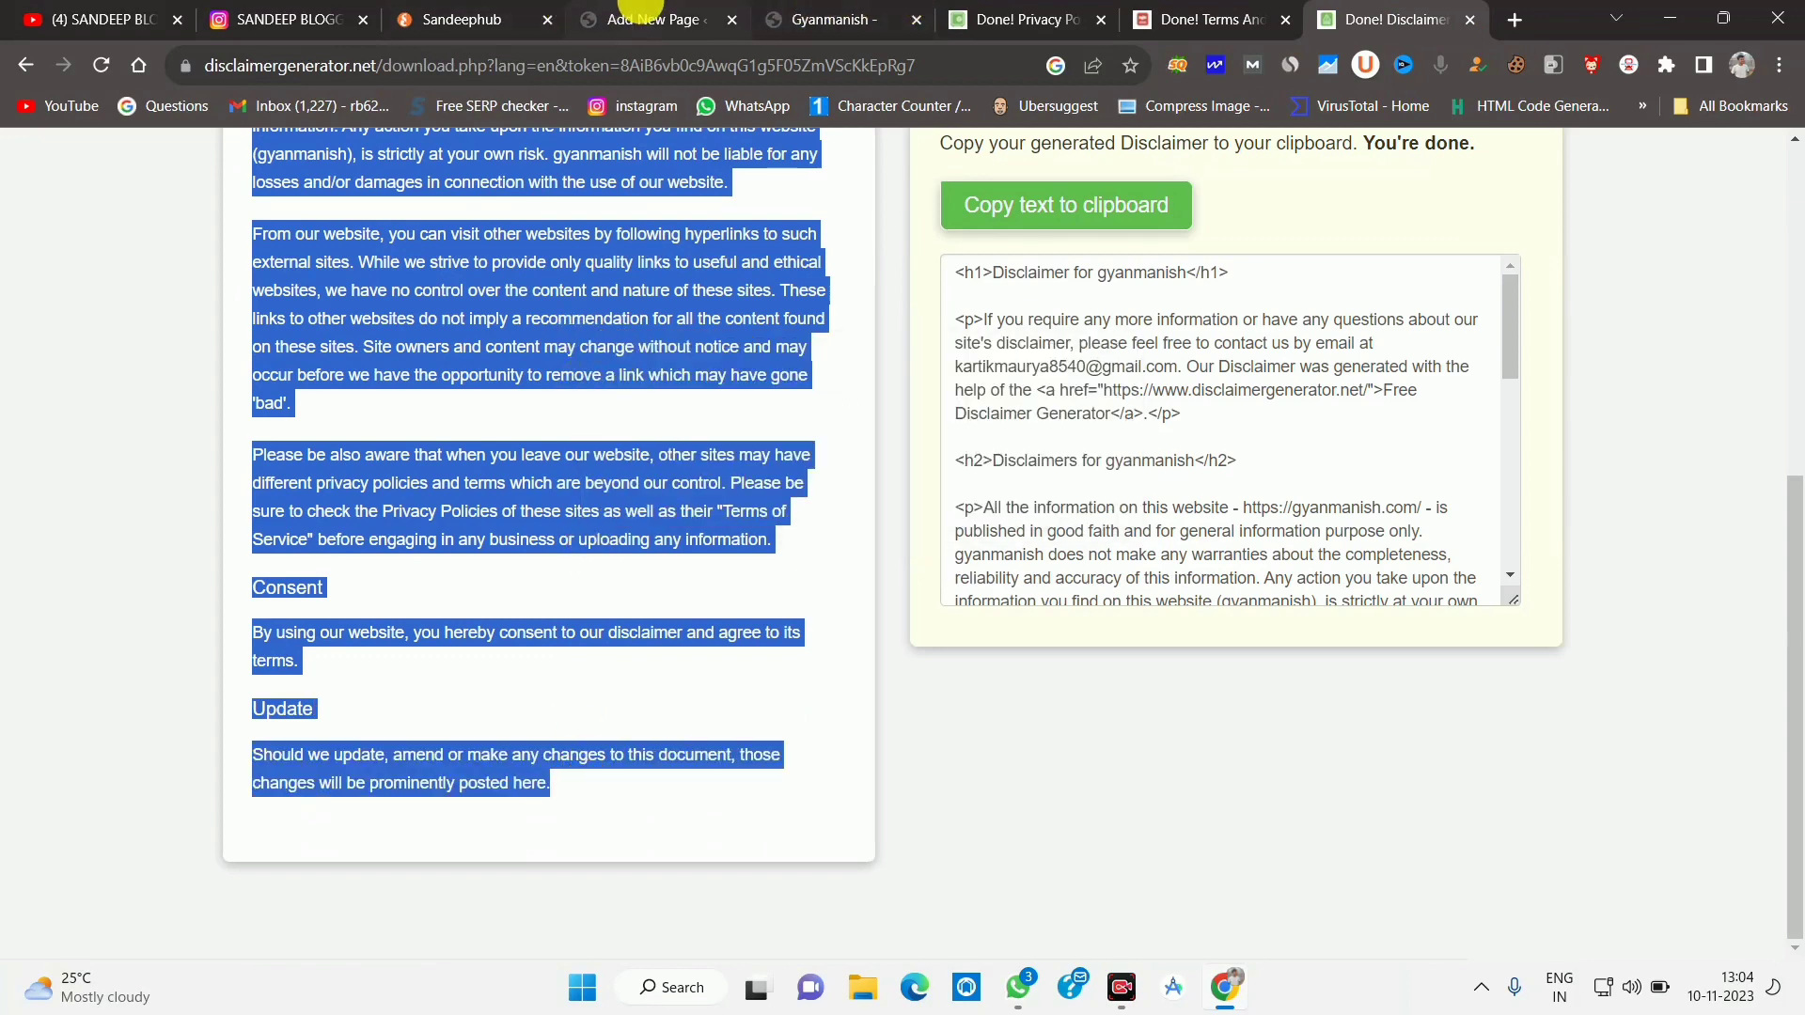
# Paste the copied disclaimer text into the body of the Disclaimer page and publish it.
pyautogui.click(653, 18)
pyautogui.rightClick(307, 684)
pyautogui.click(391, 479)
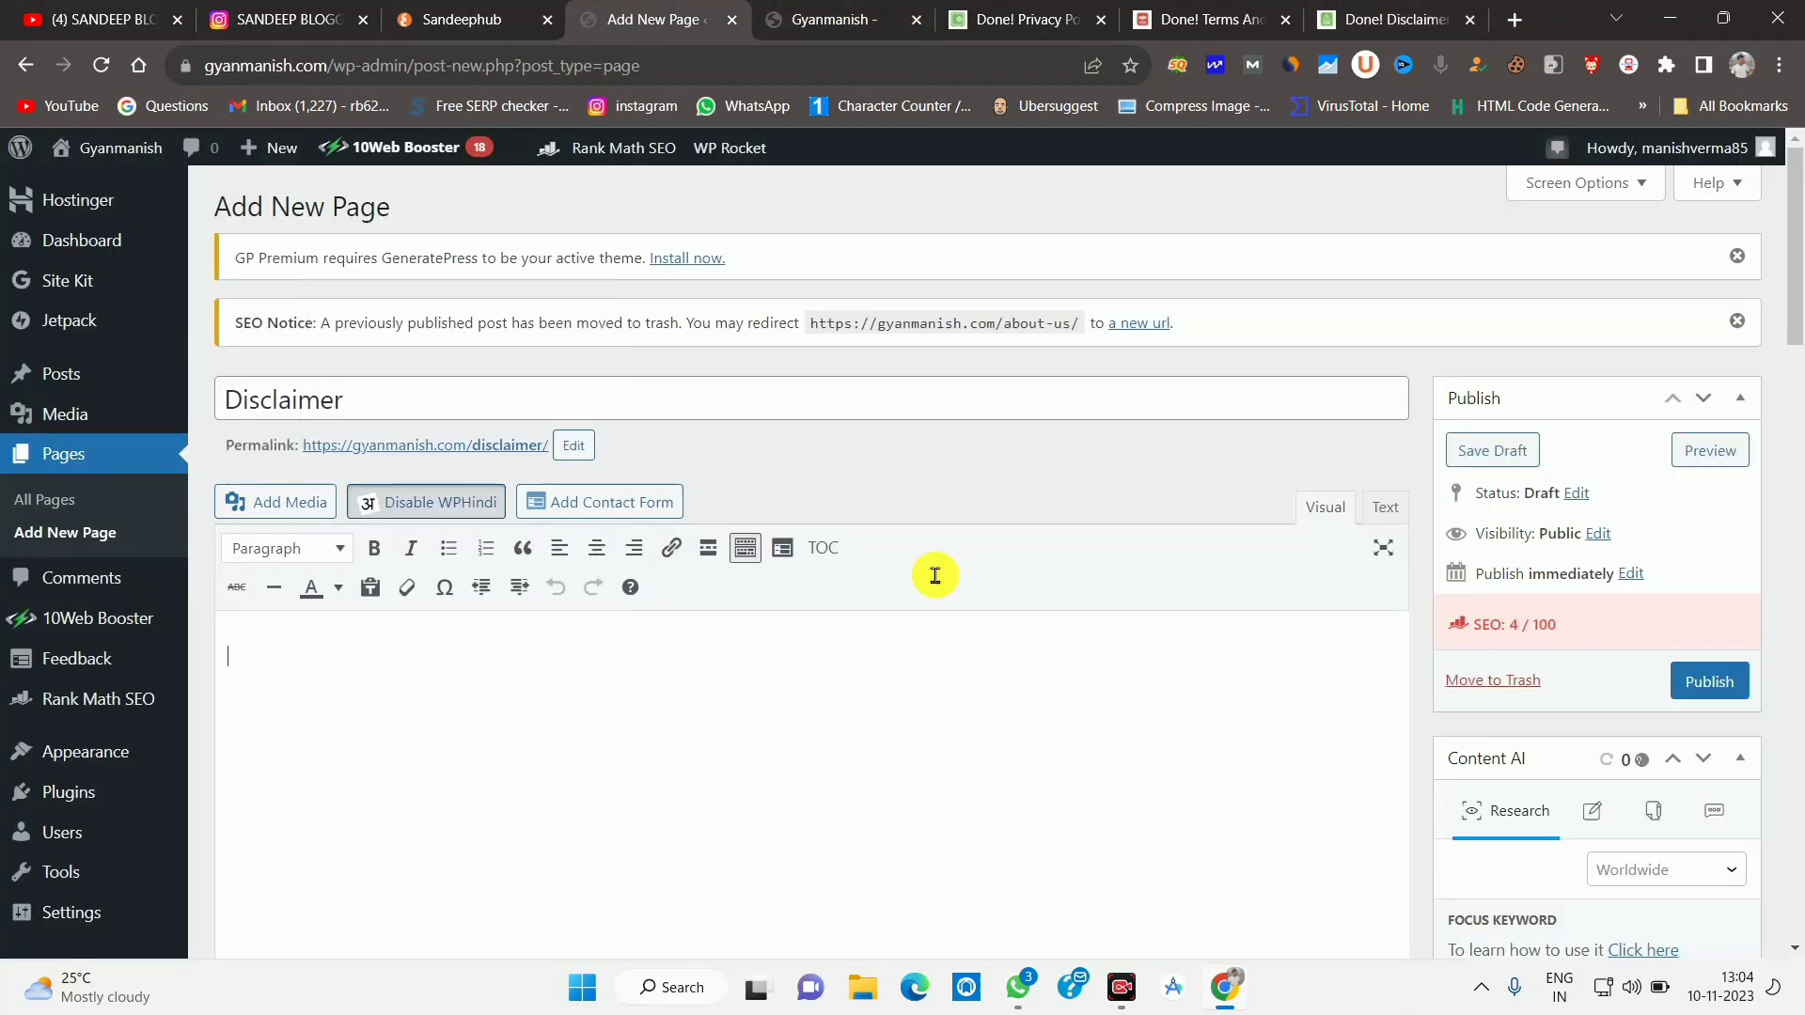
pyautogui.click(1711, 682)
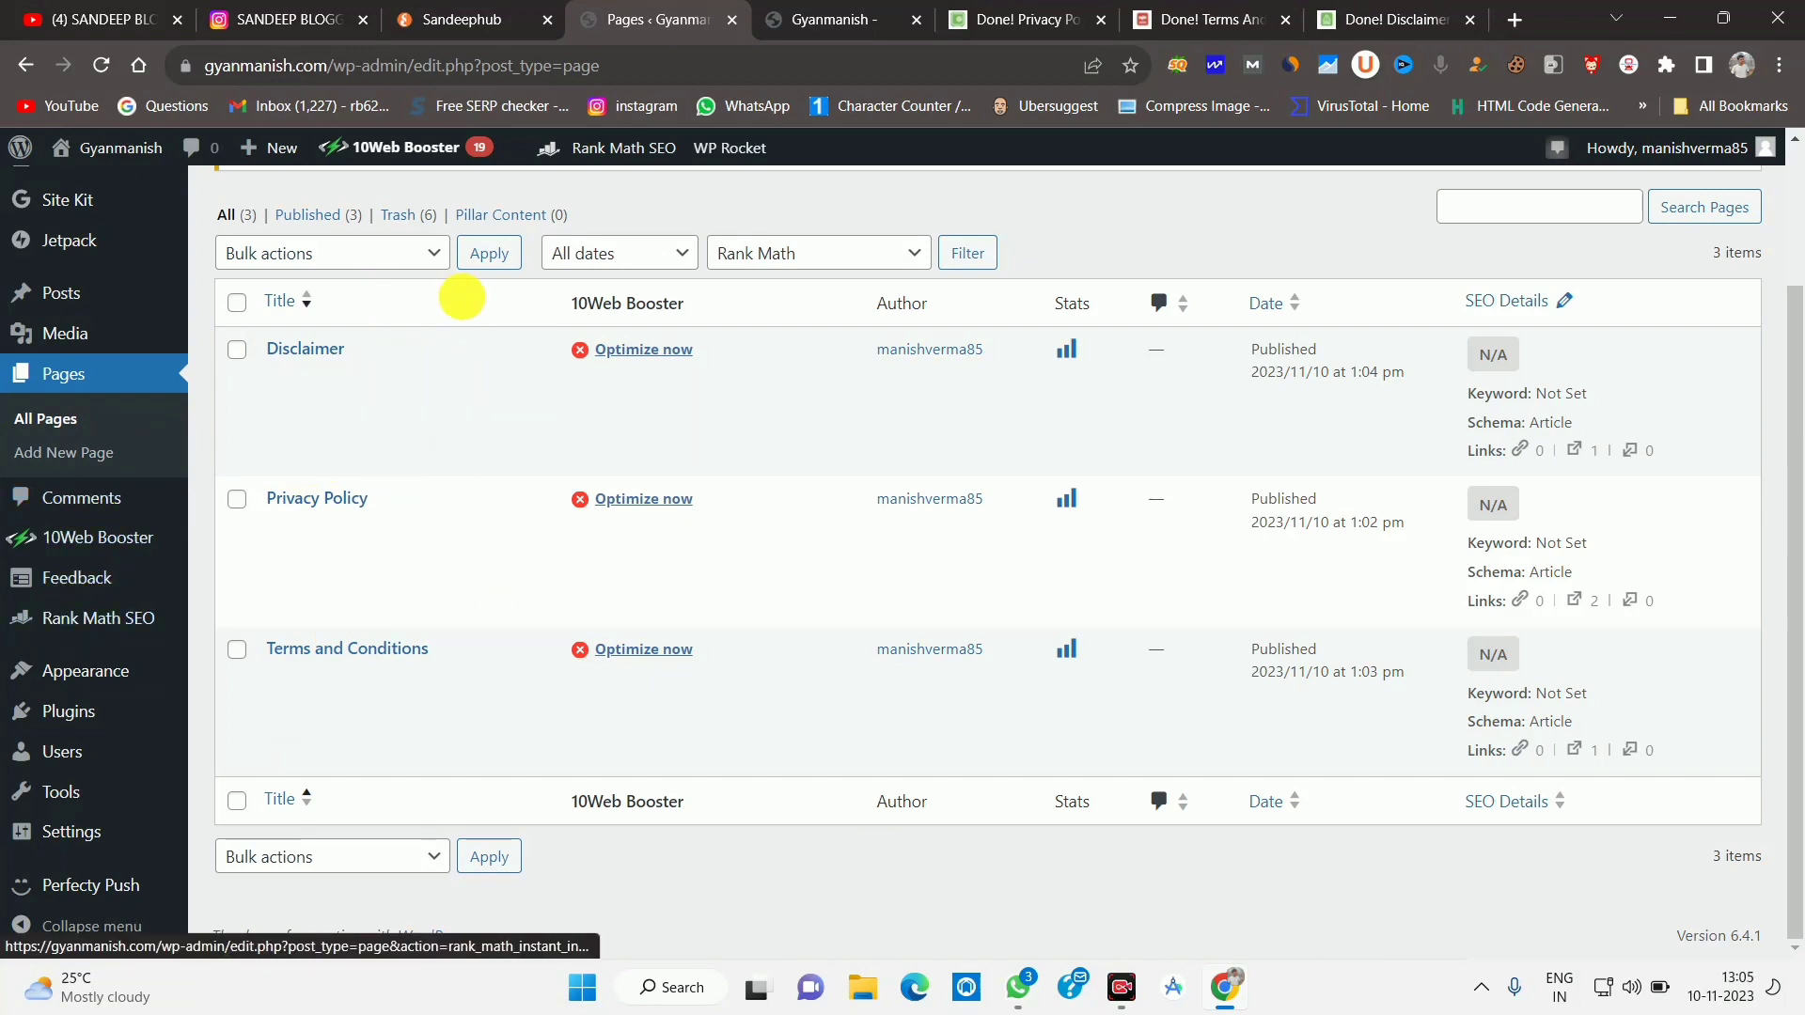
# Look over the live homepage's navigation and open the Footer menu's structure for editing in the WordPress dashboard.
pyautogui.click(832, 18)
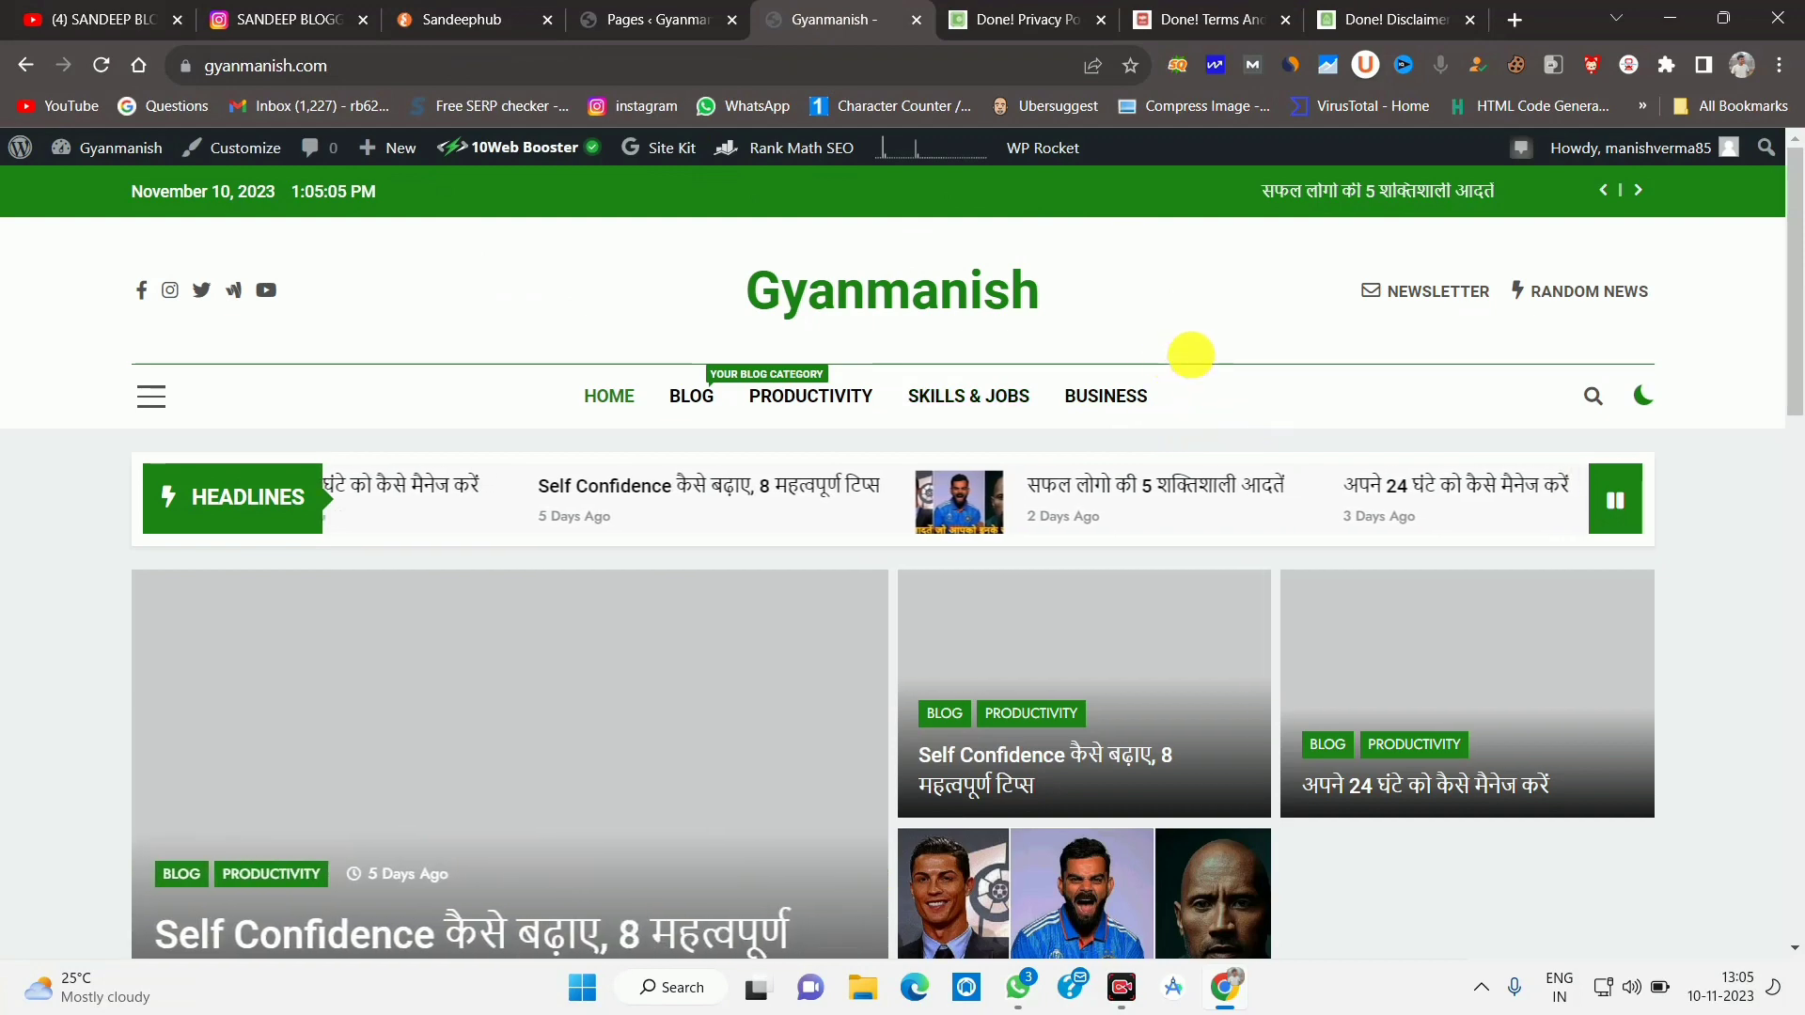
pyautogui.click(648, 19)
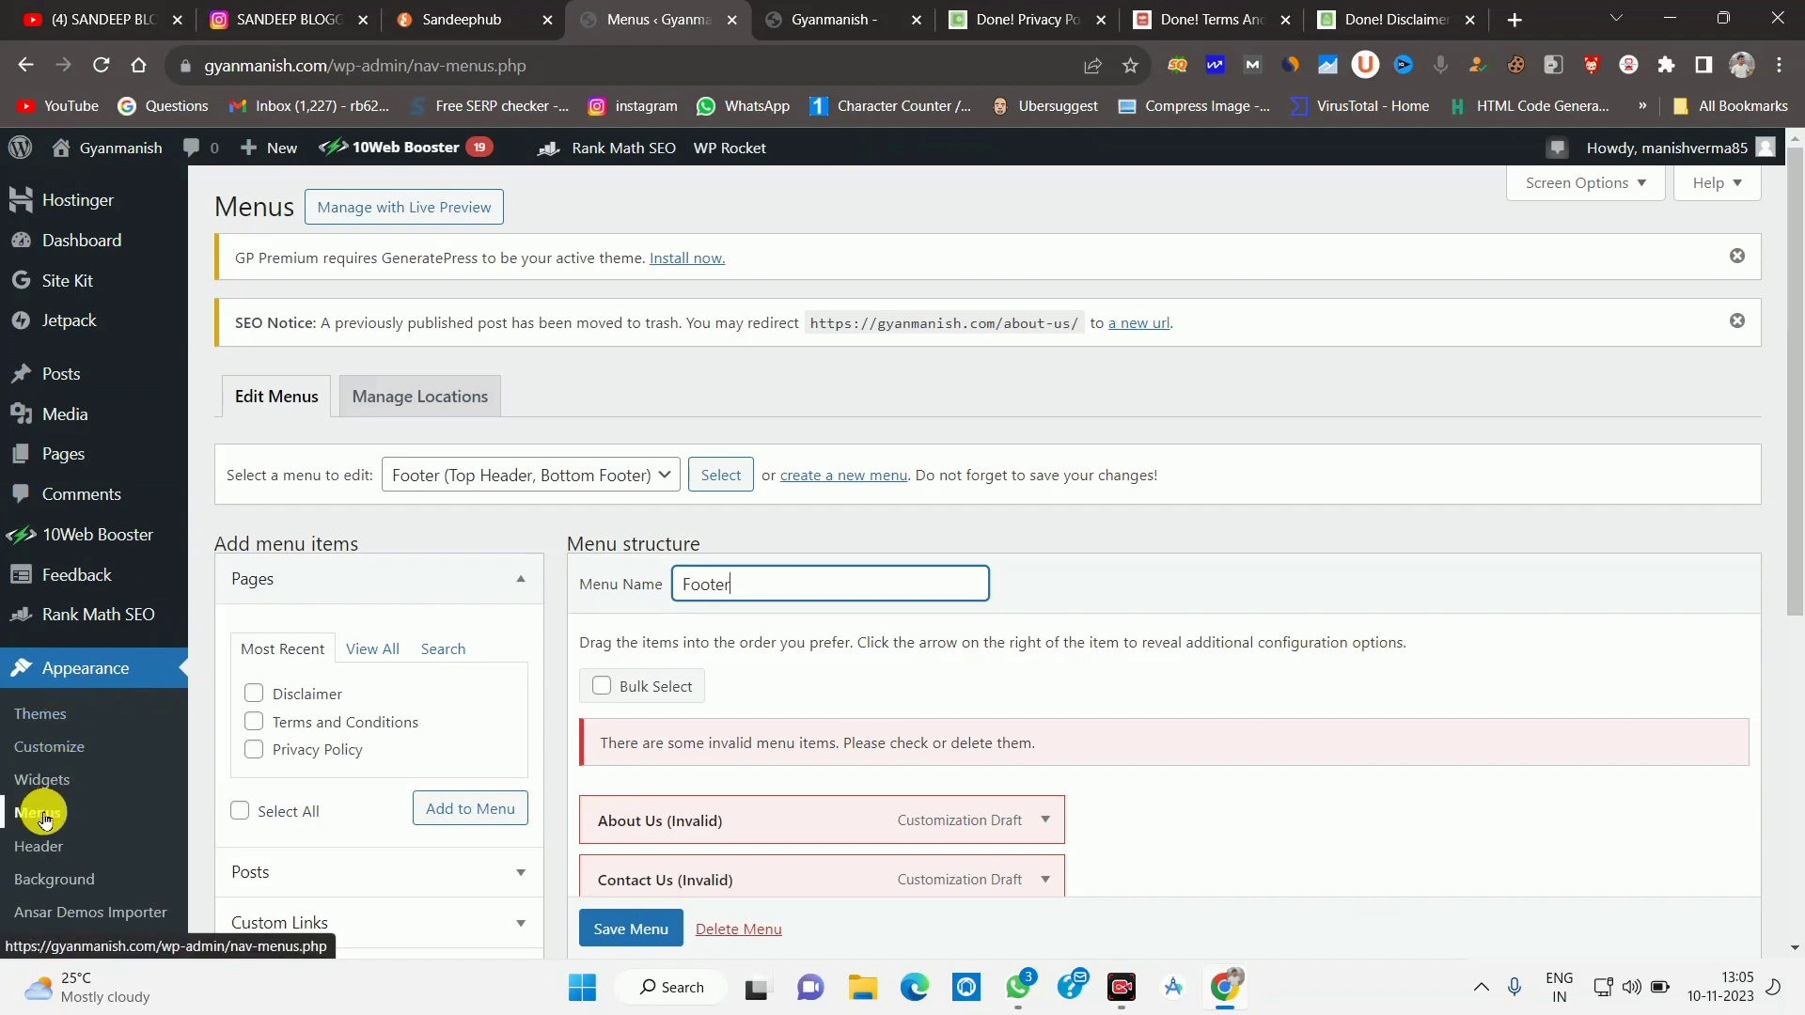
pyautogui.scroll(-4, 655, 484)
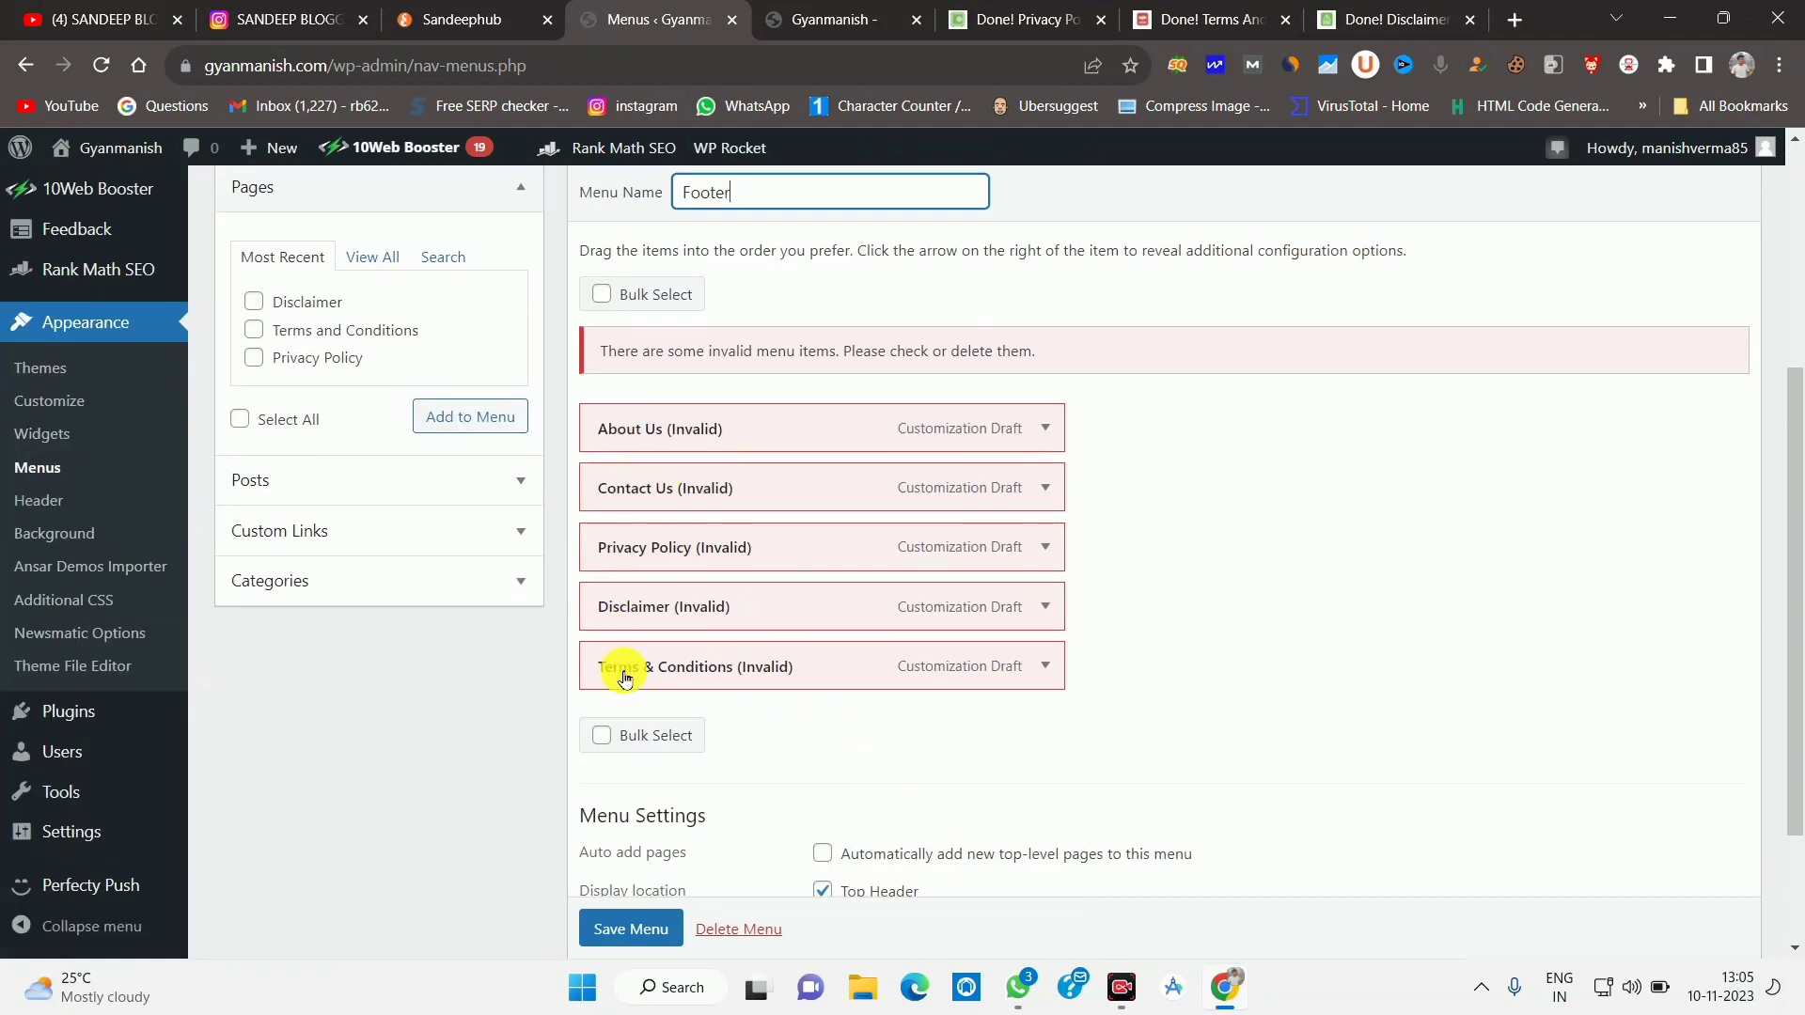
# Remove the invalid About Us, Contact Us, Privacy Policy, Disclaimer and Terms & Conditions items from the Footer menu.
pyautogui.click(1047, 430)
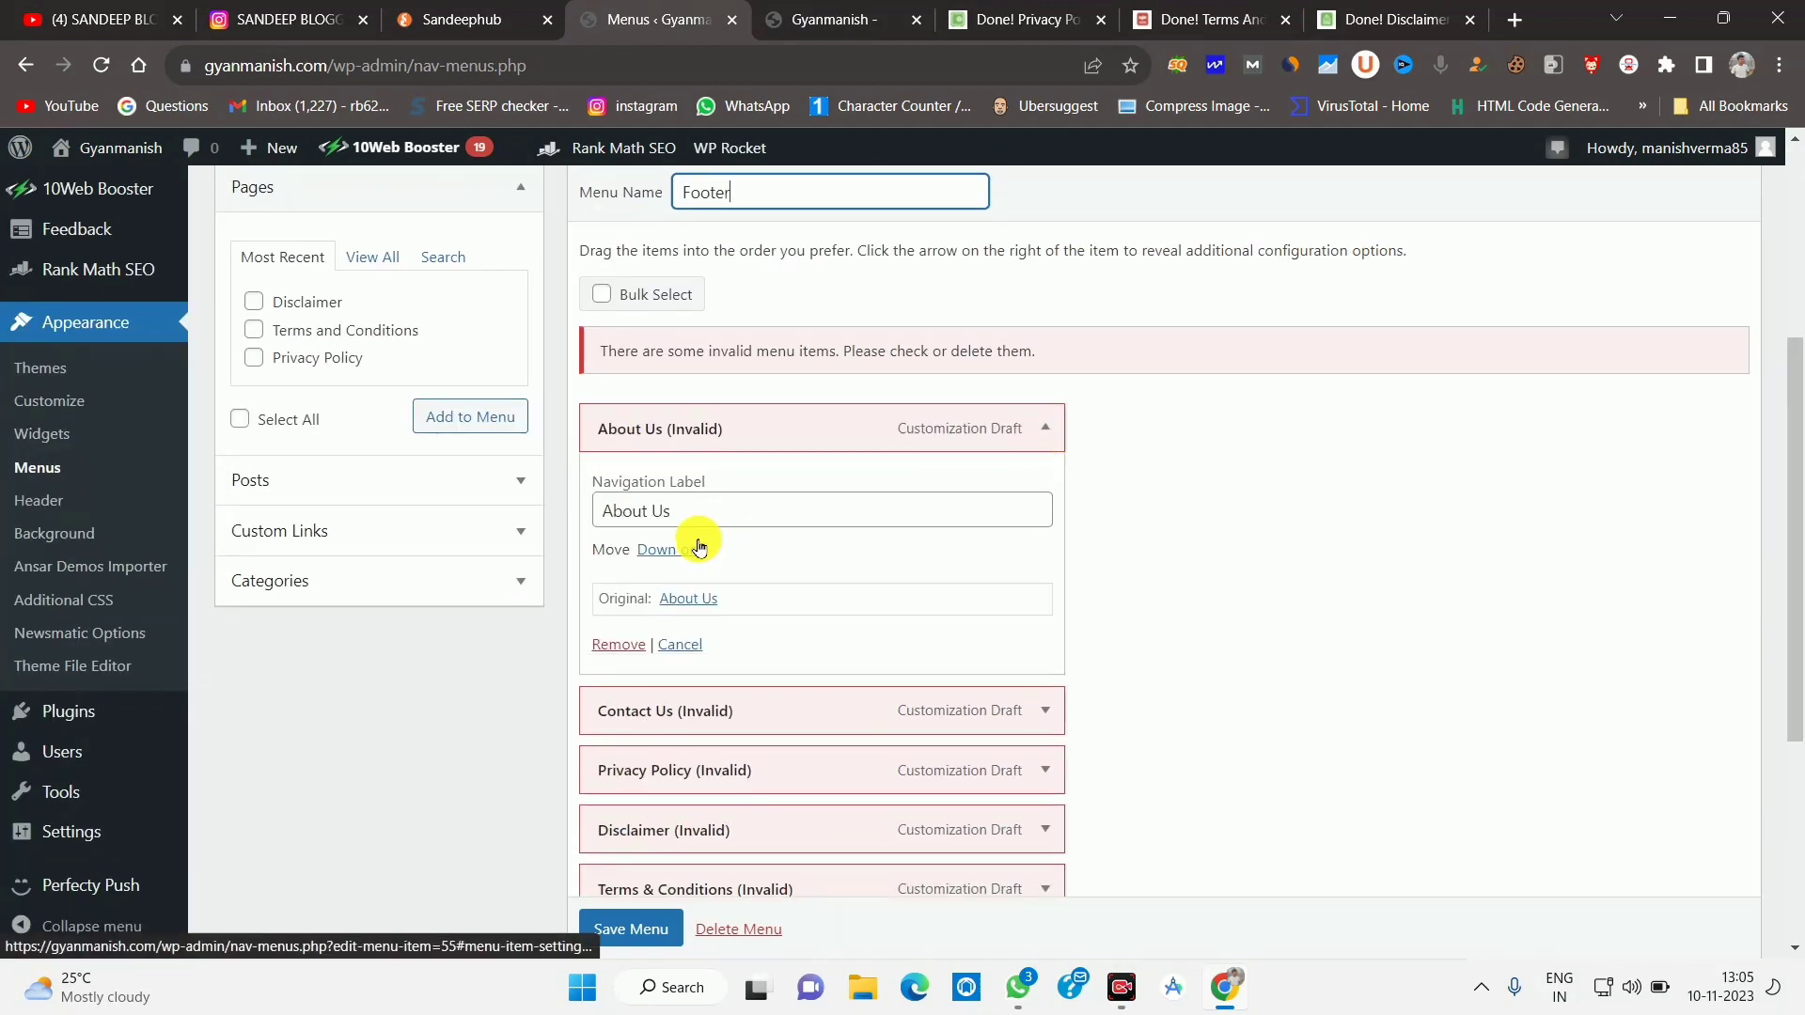
pyautogui.click(618, 646)
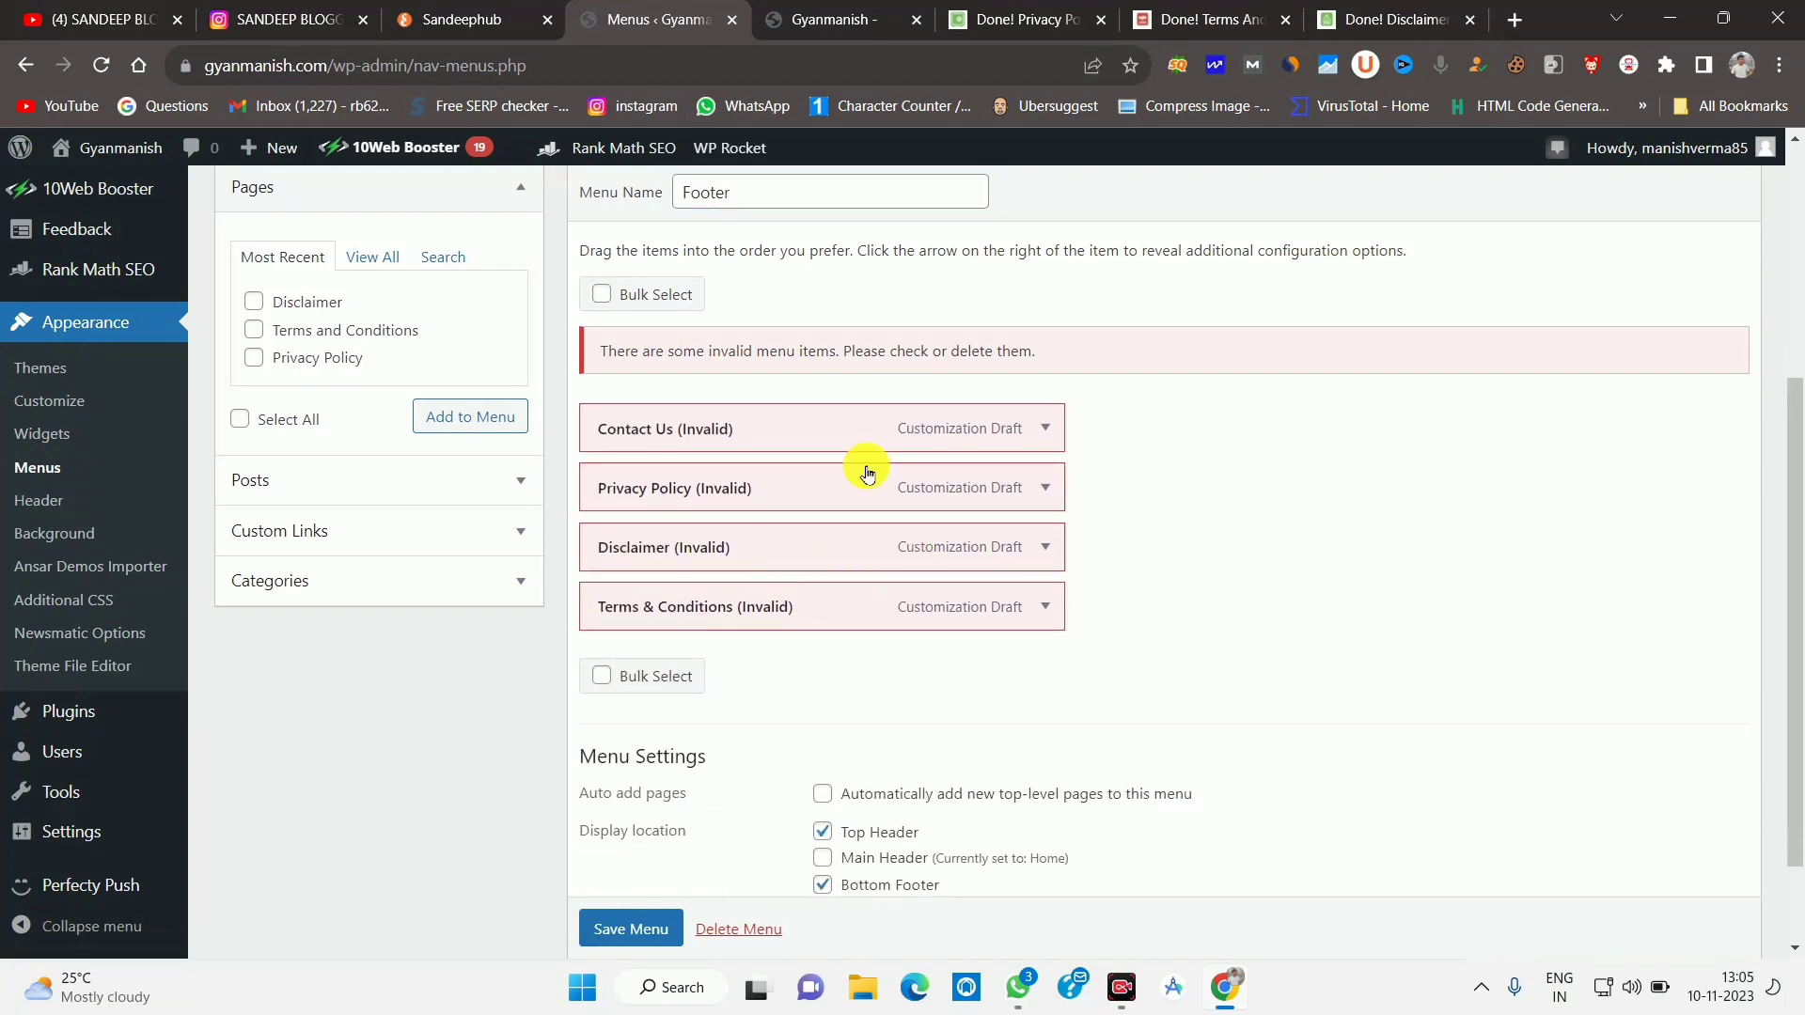
pyautogui.click(1039, 442)
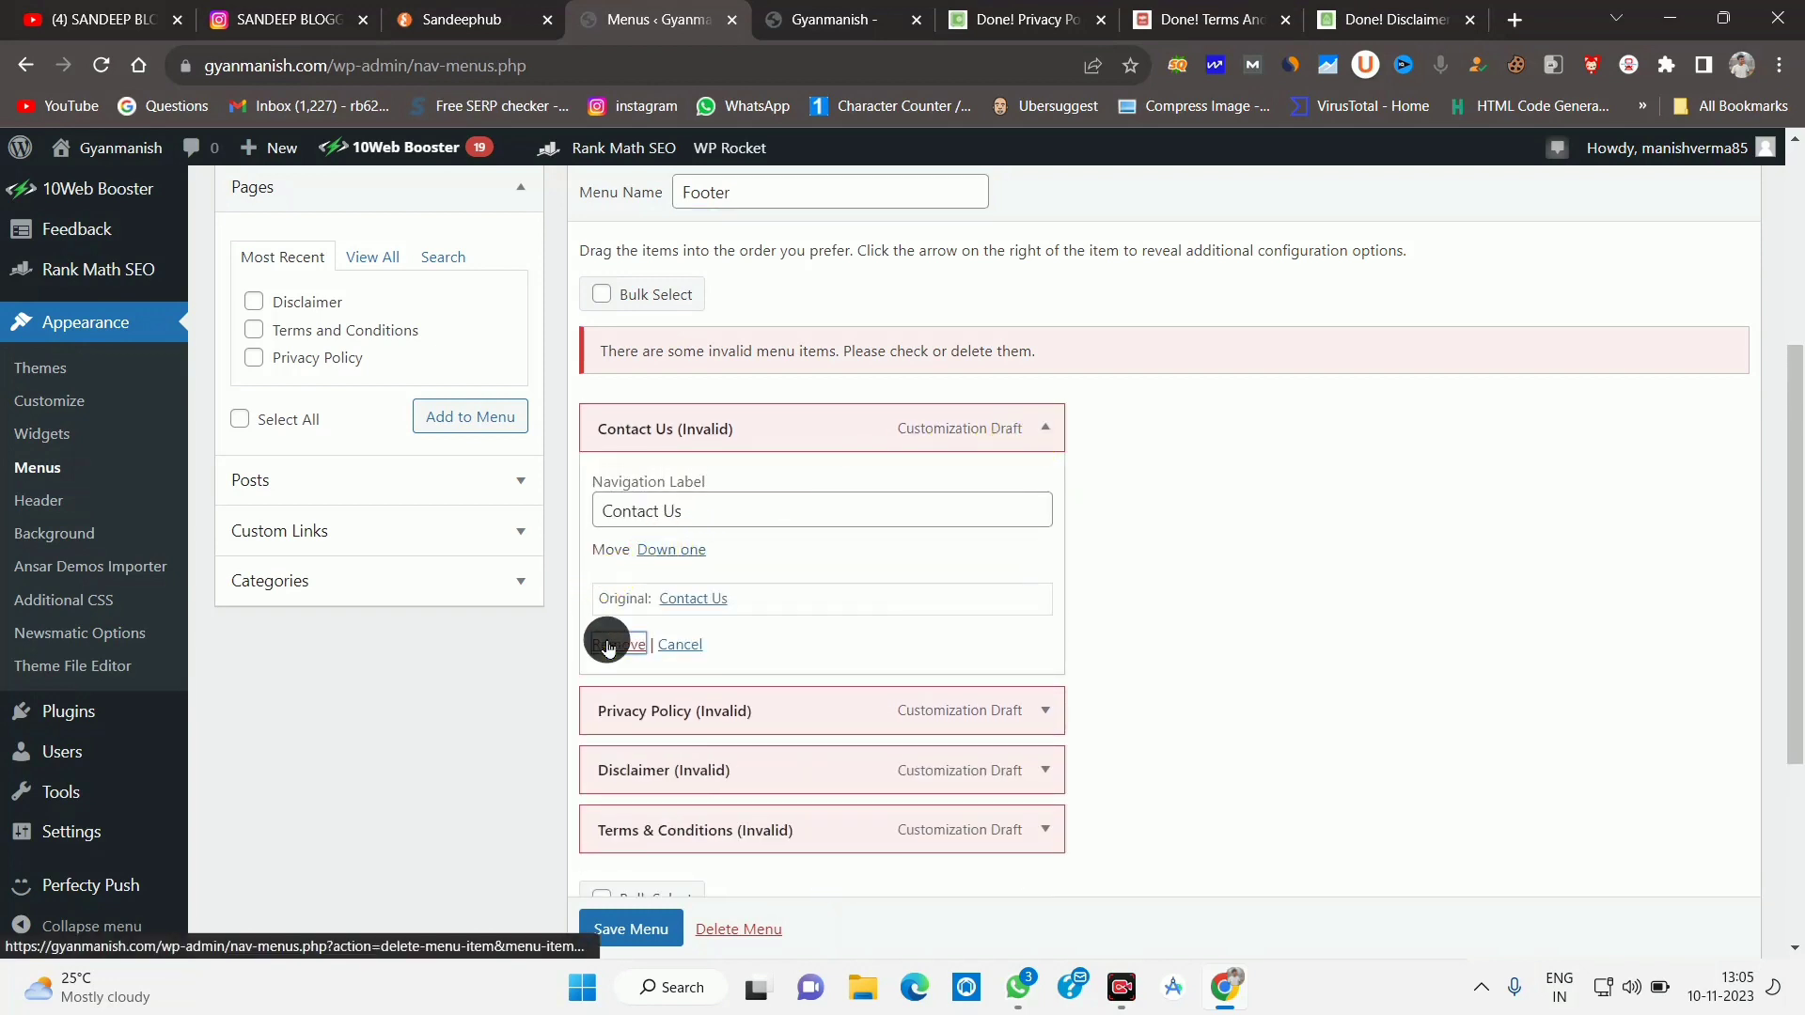
pyautogui.click(615, 640)
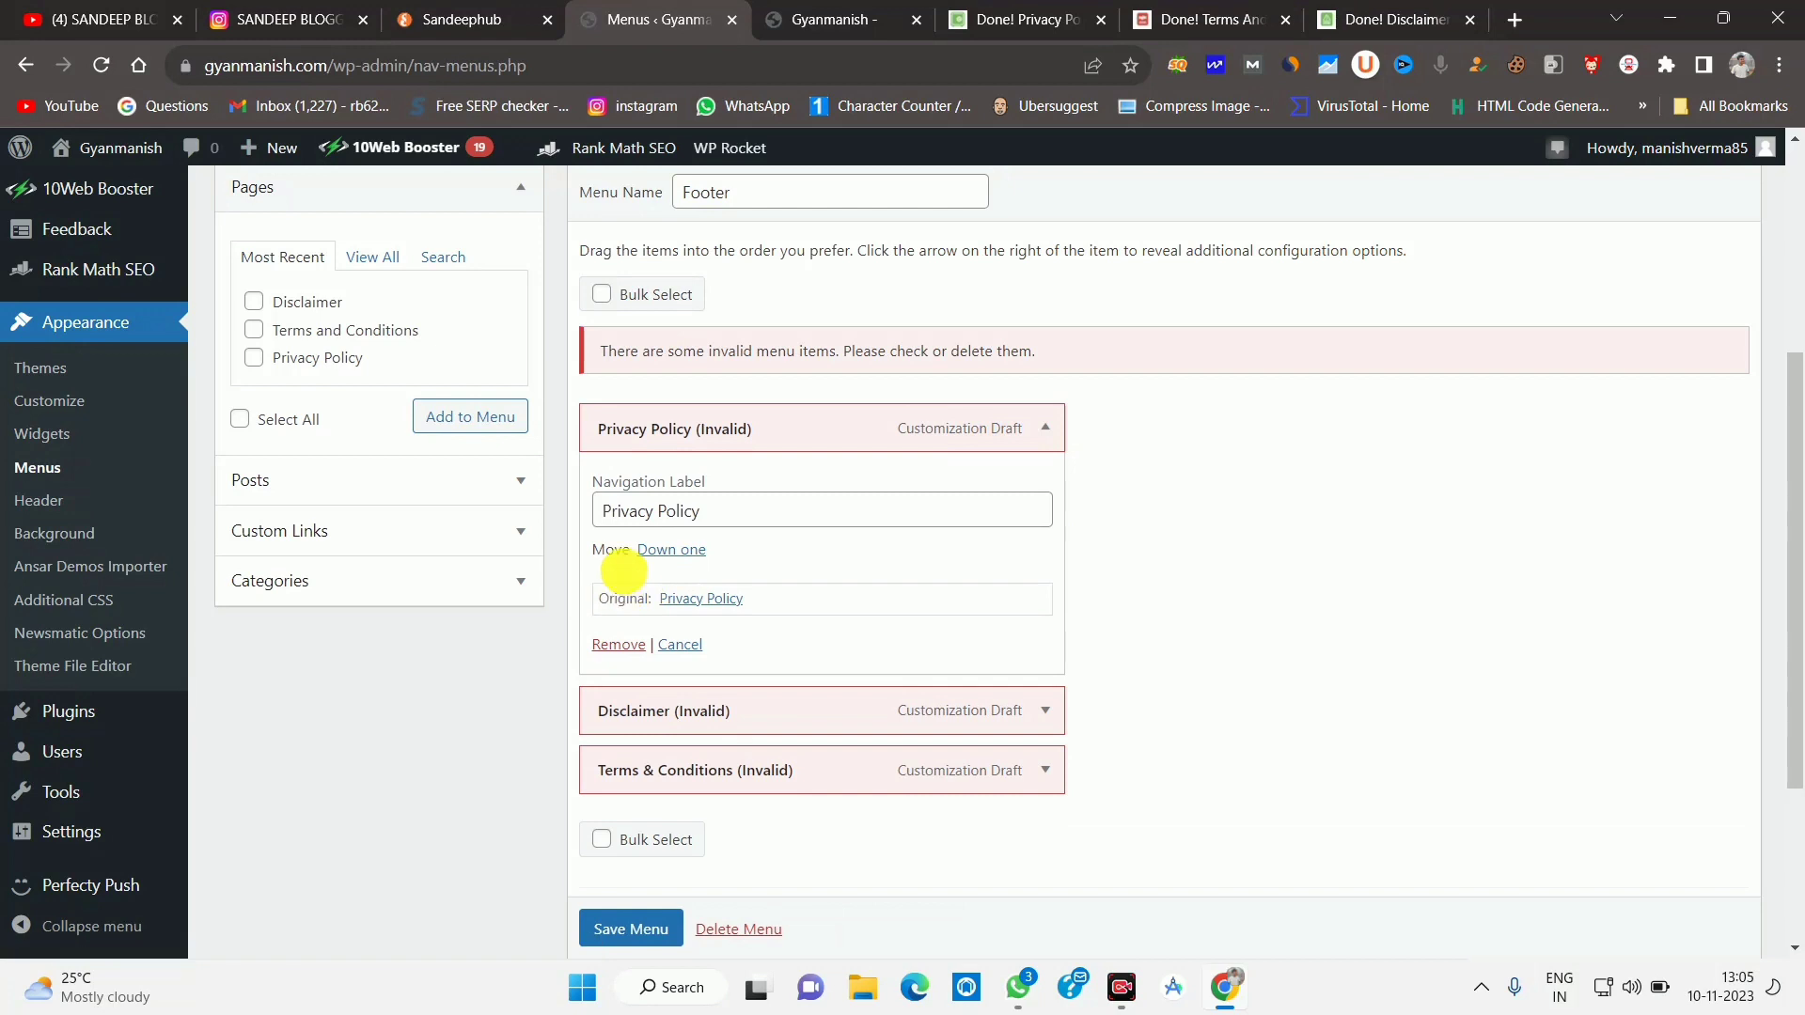
pyautogui.click(607, 644)
pyautogui.click(1046, 428)
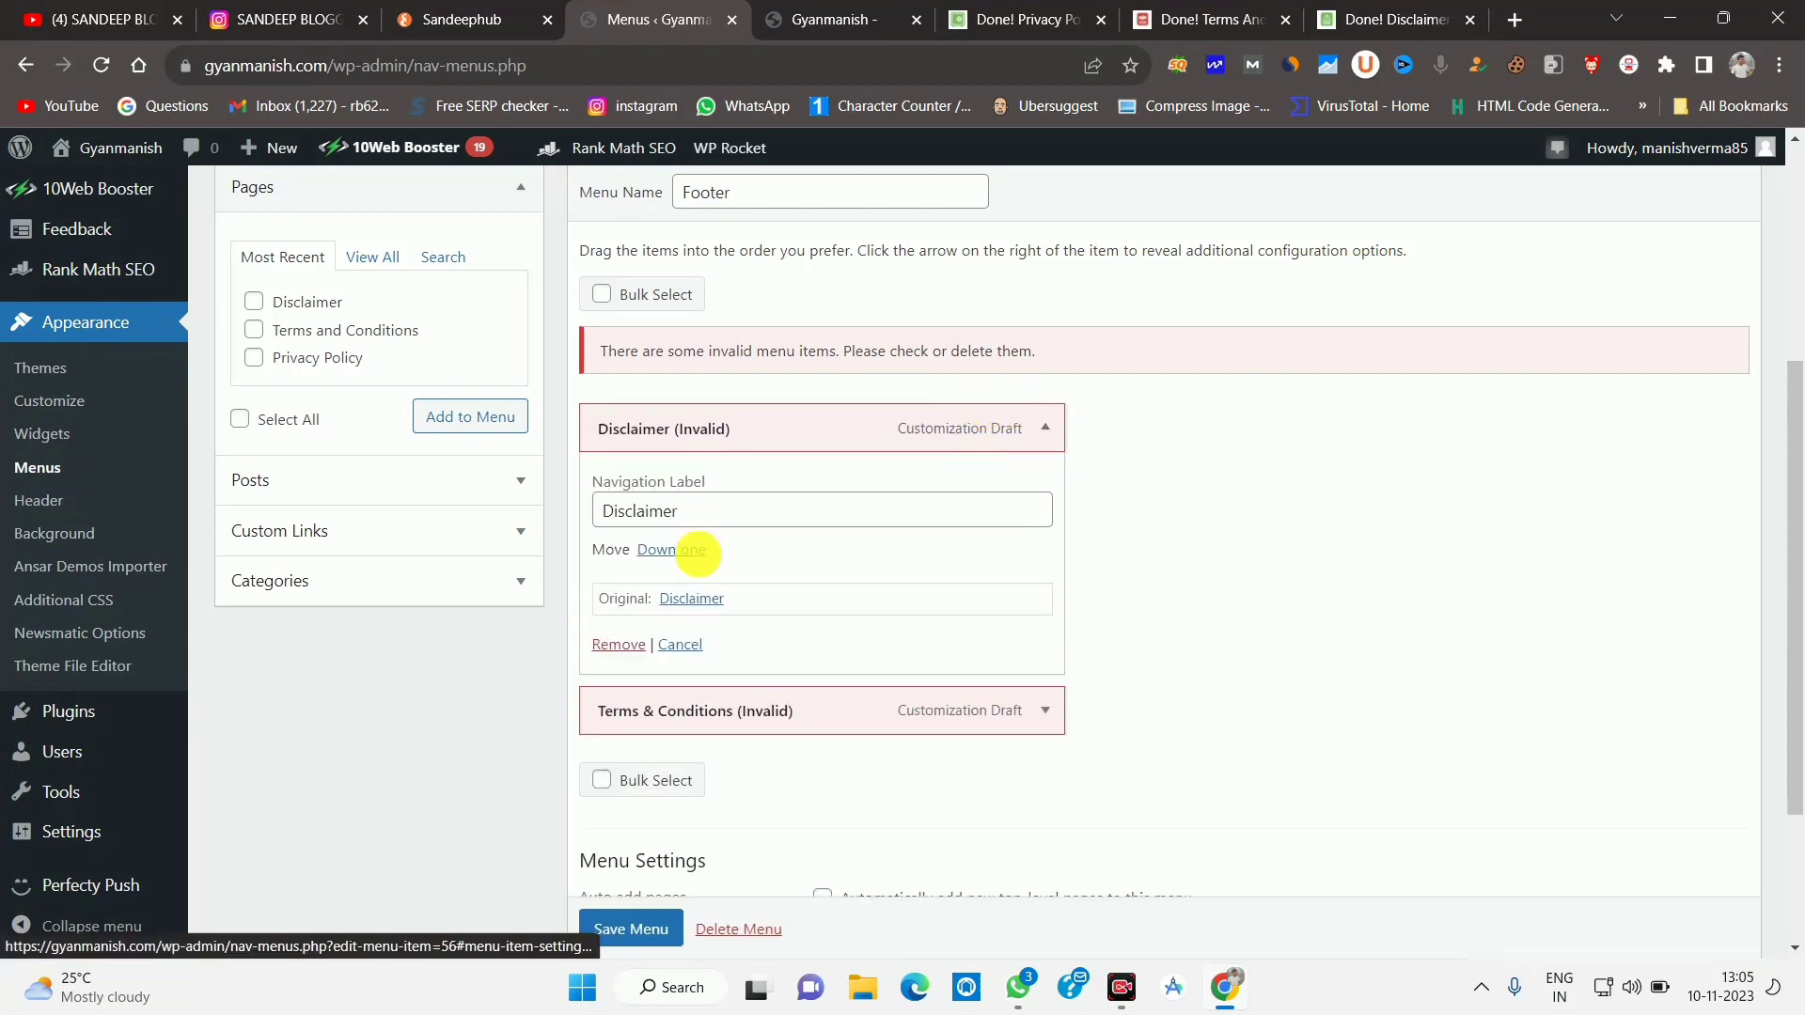
pyautogui.click(618, 644)
pyautogui.click(1045, 484)
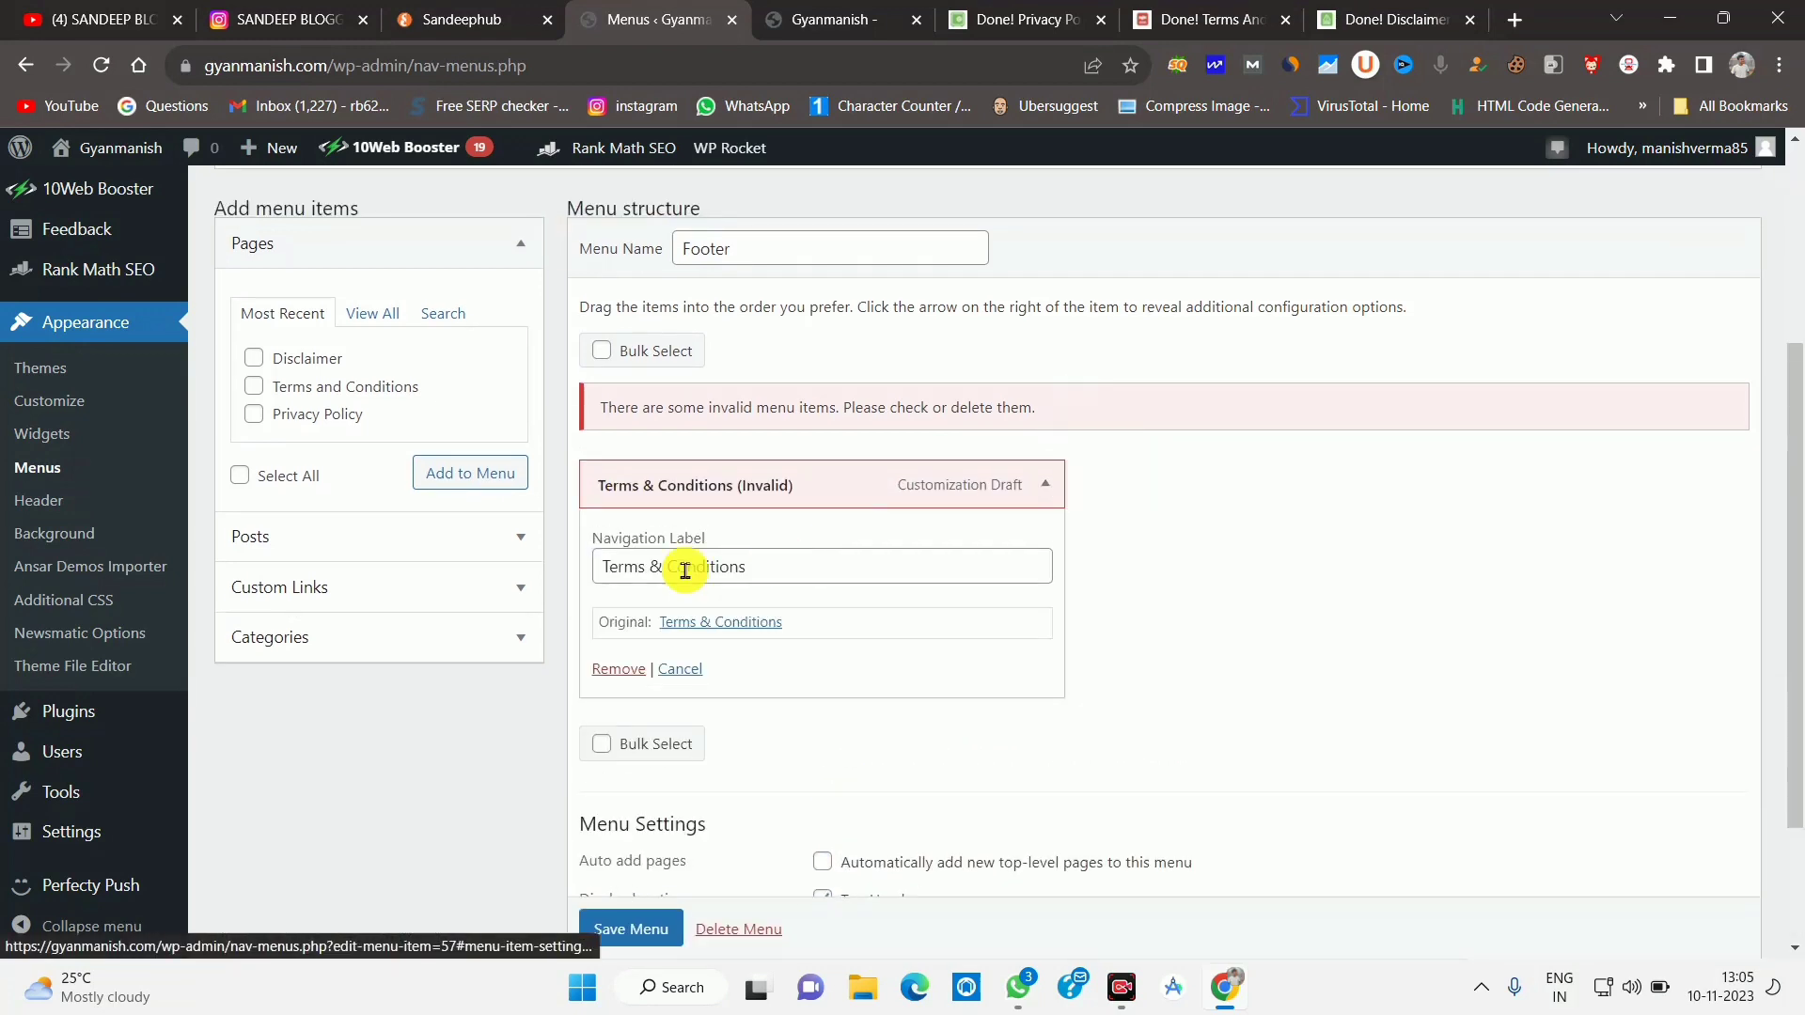
pyautogui.click(619, 669)
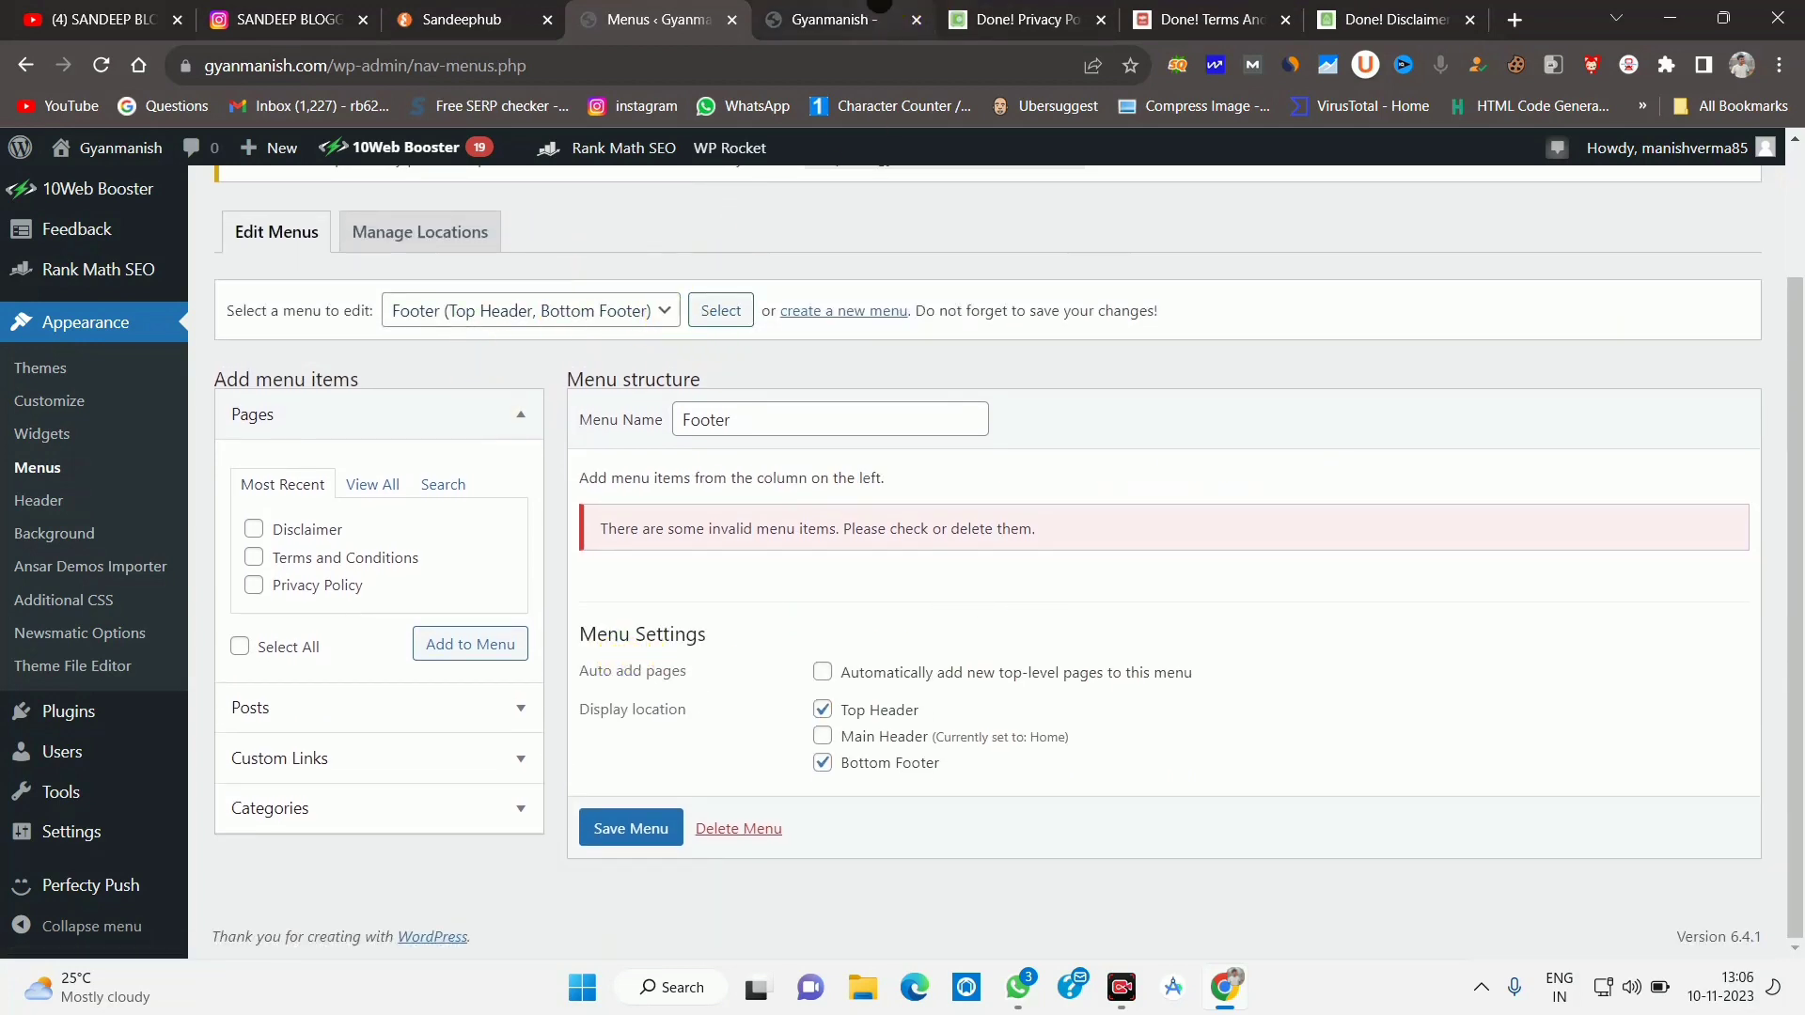
# Check the live homepage's navigation and load the Home (Main Header) menu for editing in the WordPress dashboard.
pyautogui.click(874, 19)
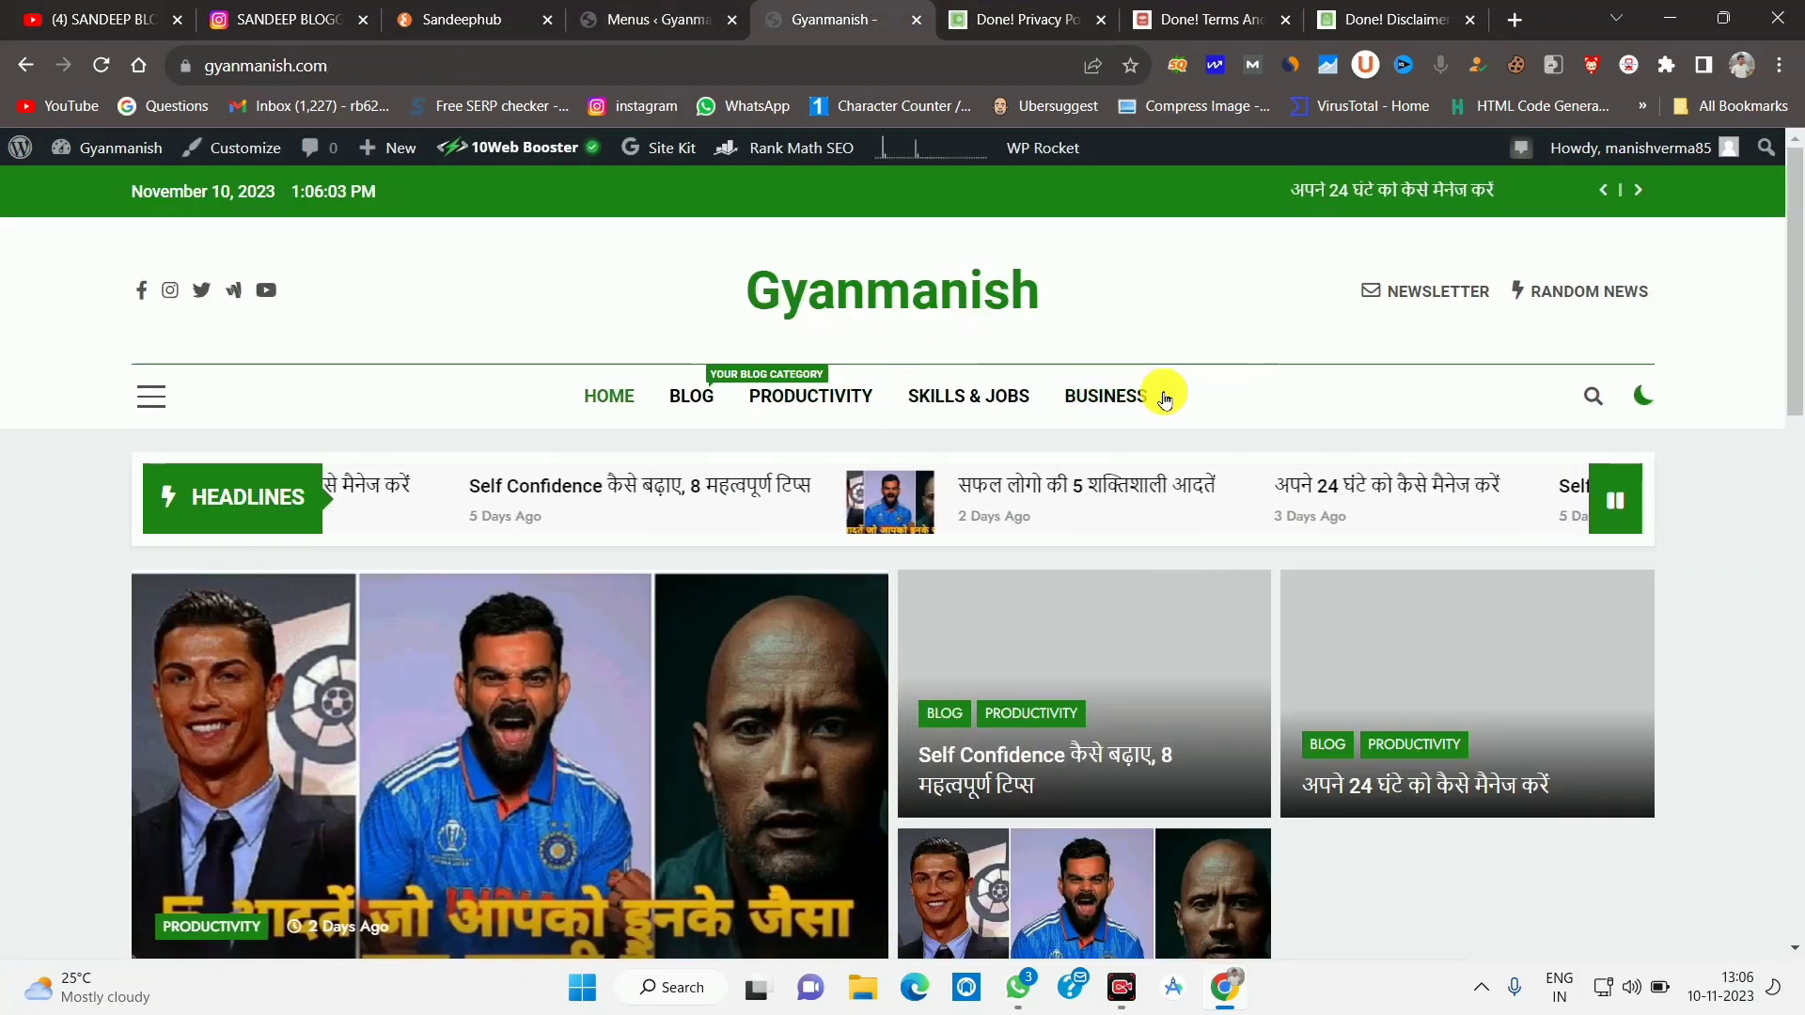
pyautogui.click(671, 19)
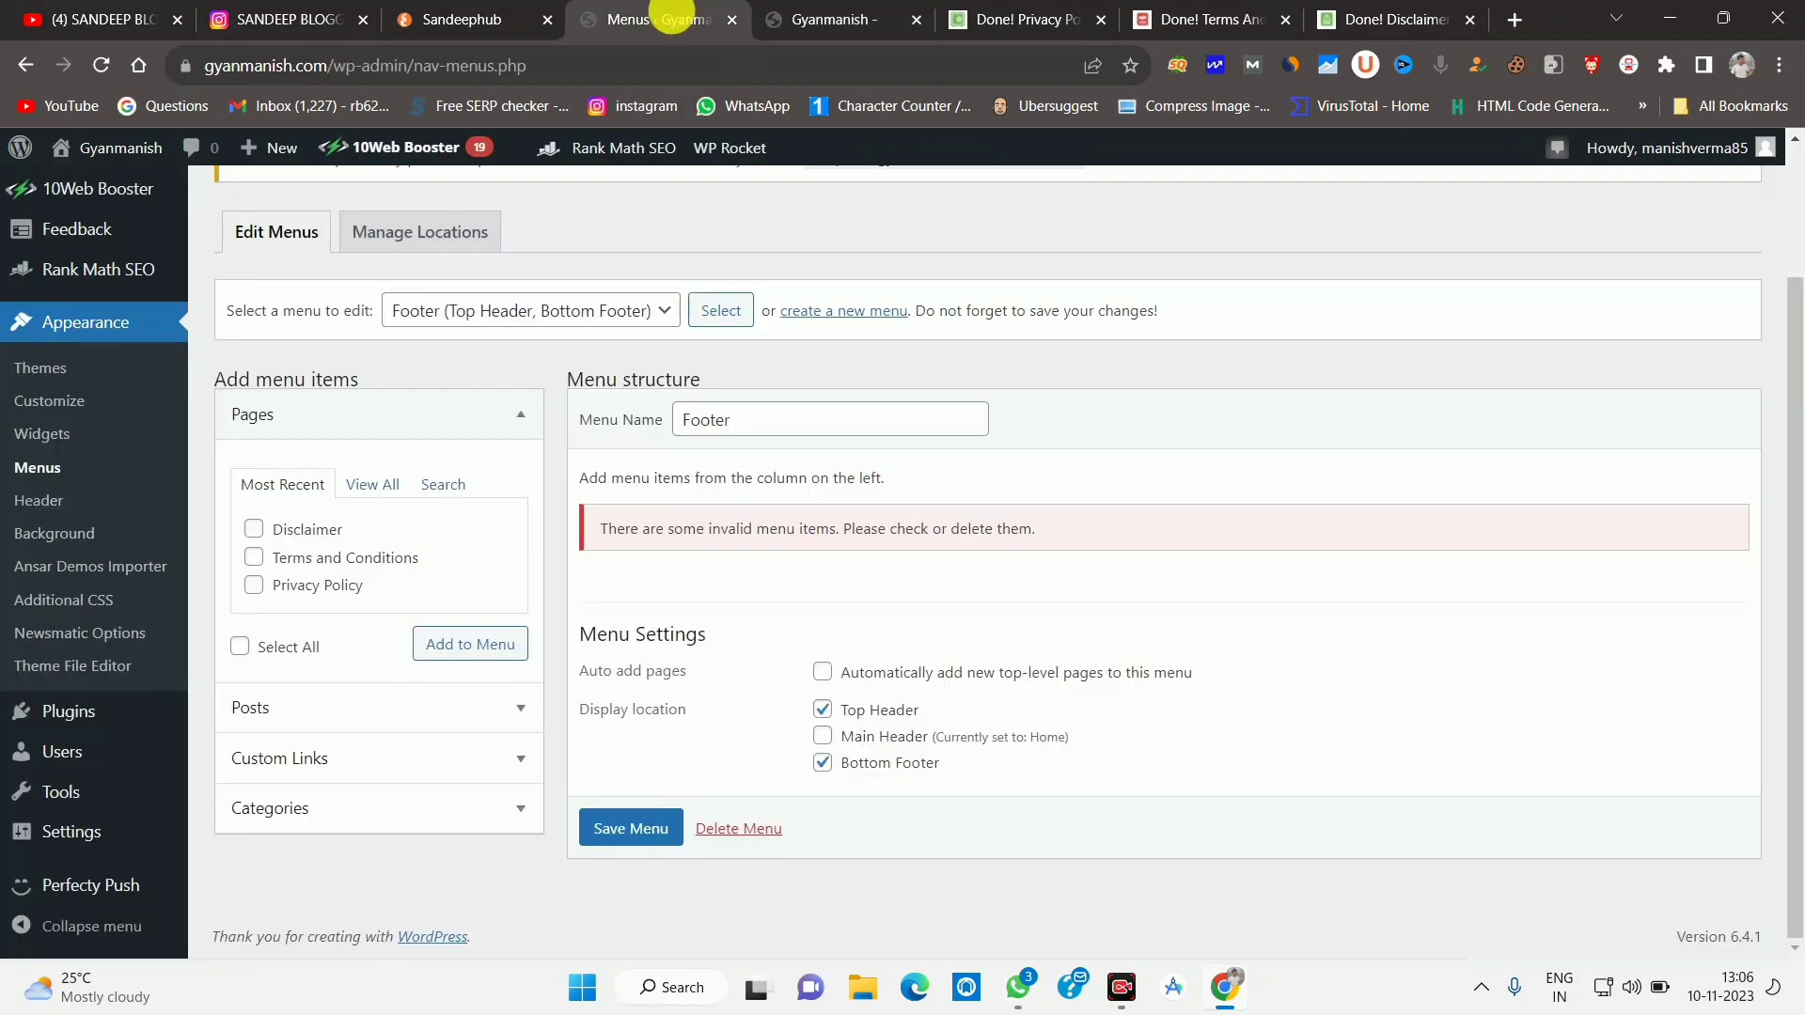
pyautogui.click(670, 312)
pyautogui.click(478, 362)
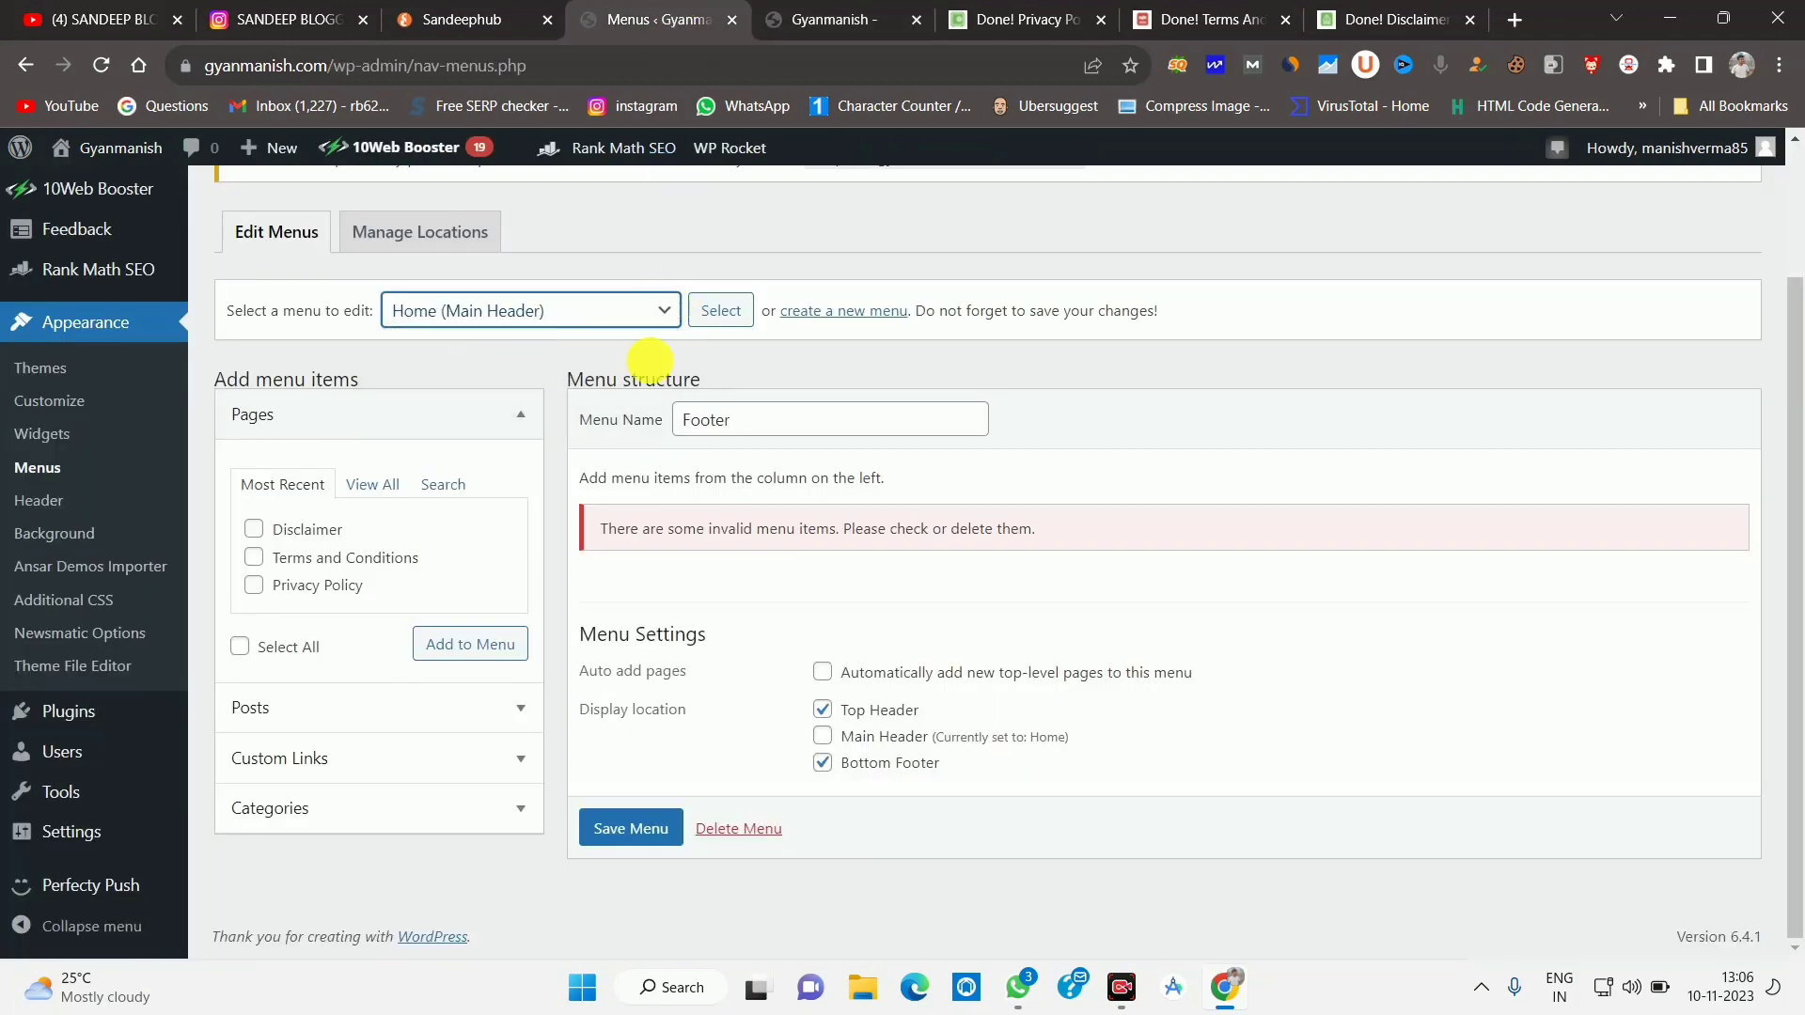
pyautogui.click(711, 320)
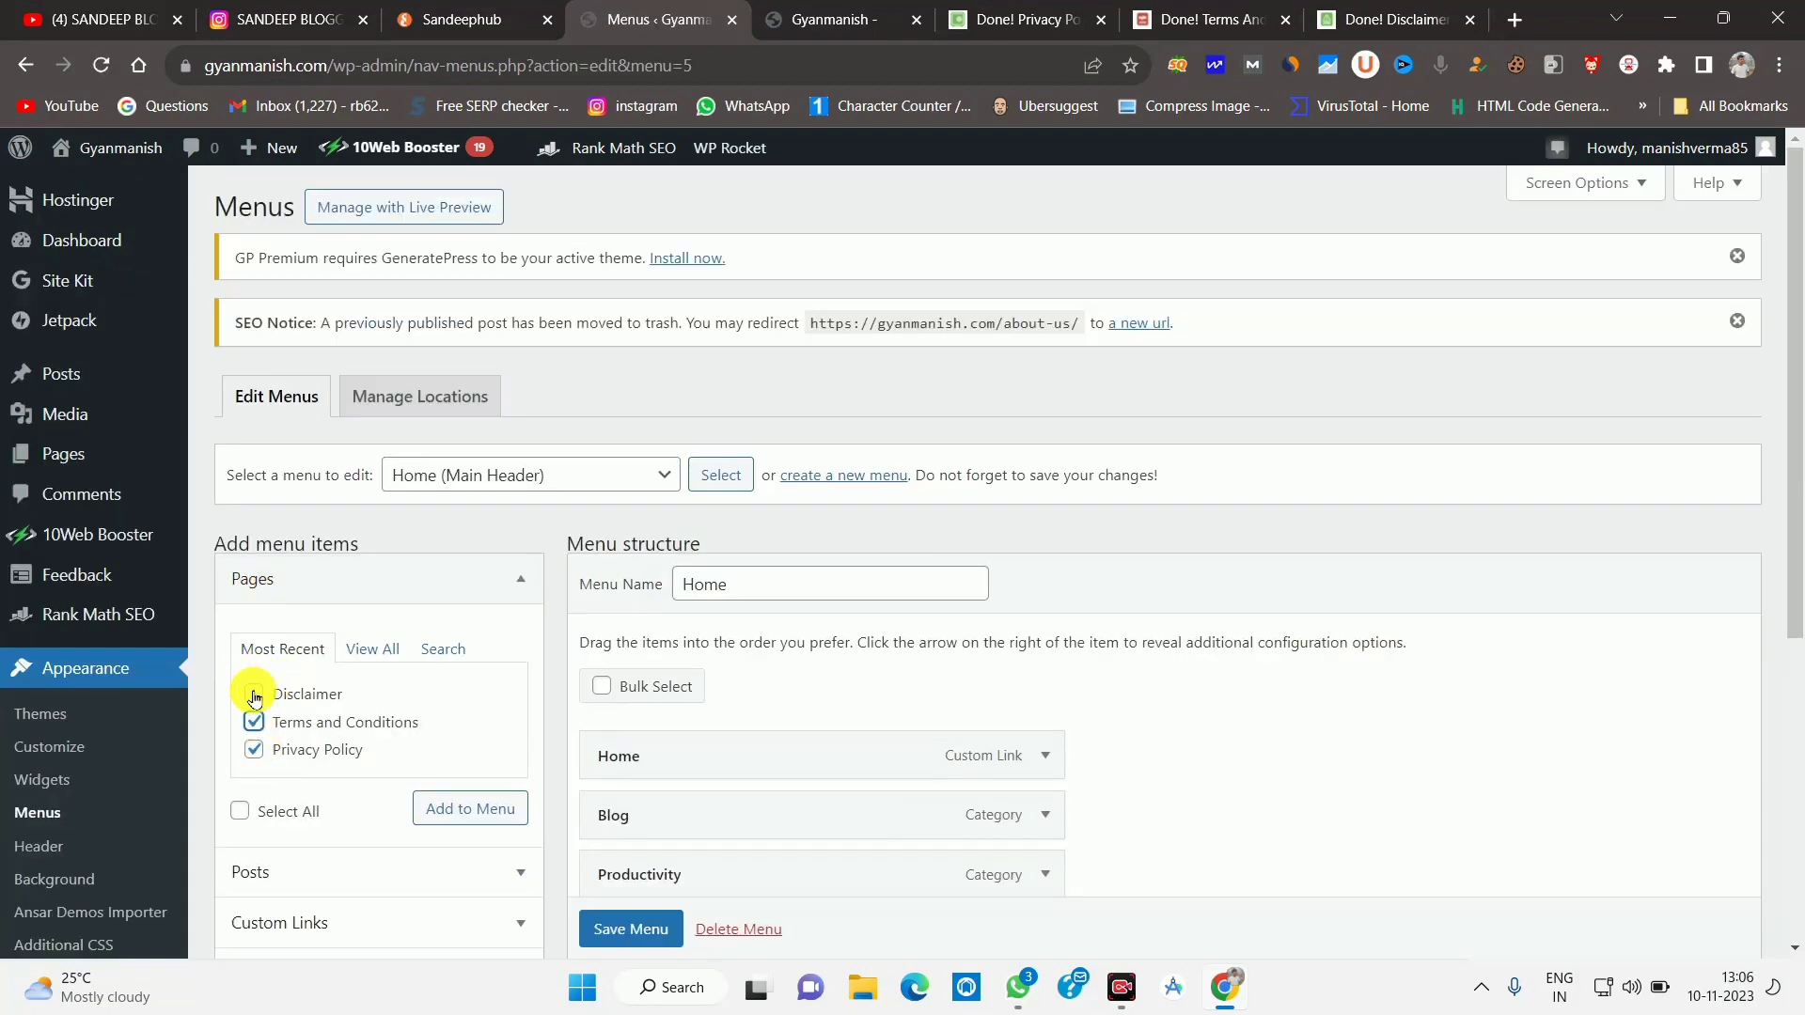
# Add the Disclaimer, Terms and Conditions, and Privacy Policy pages to the Home menu and save it.
pyautogui.scroll(-4, 518, 700)
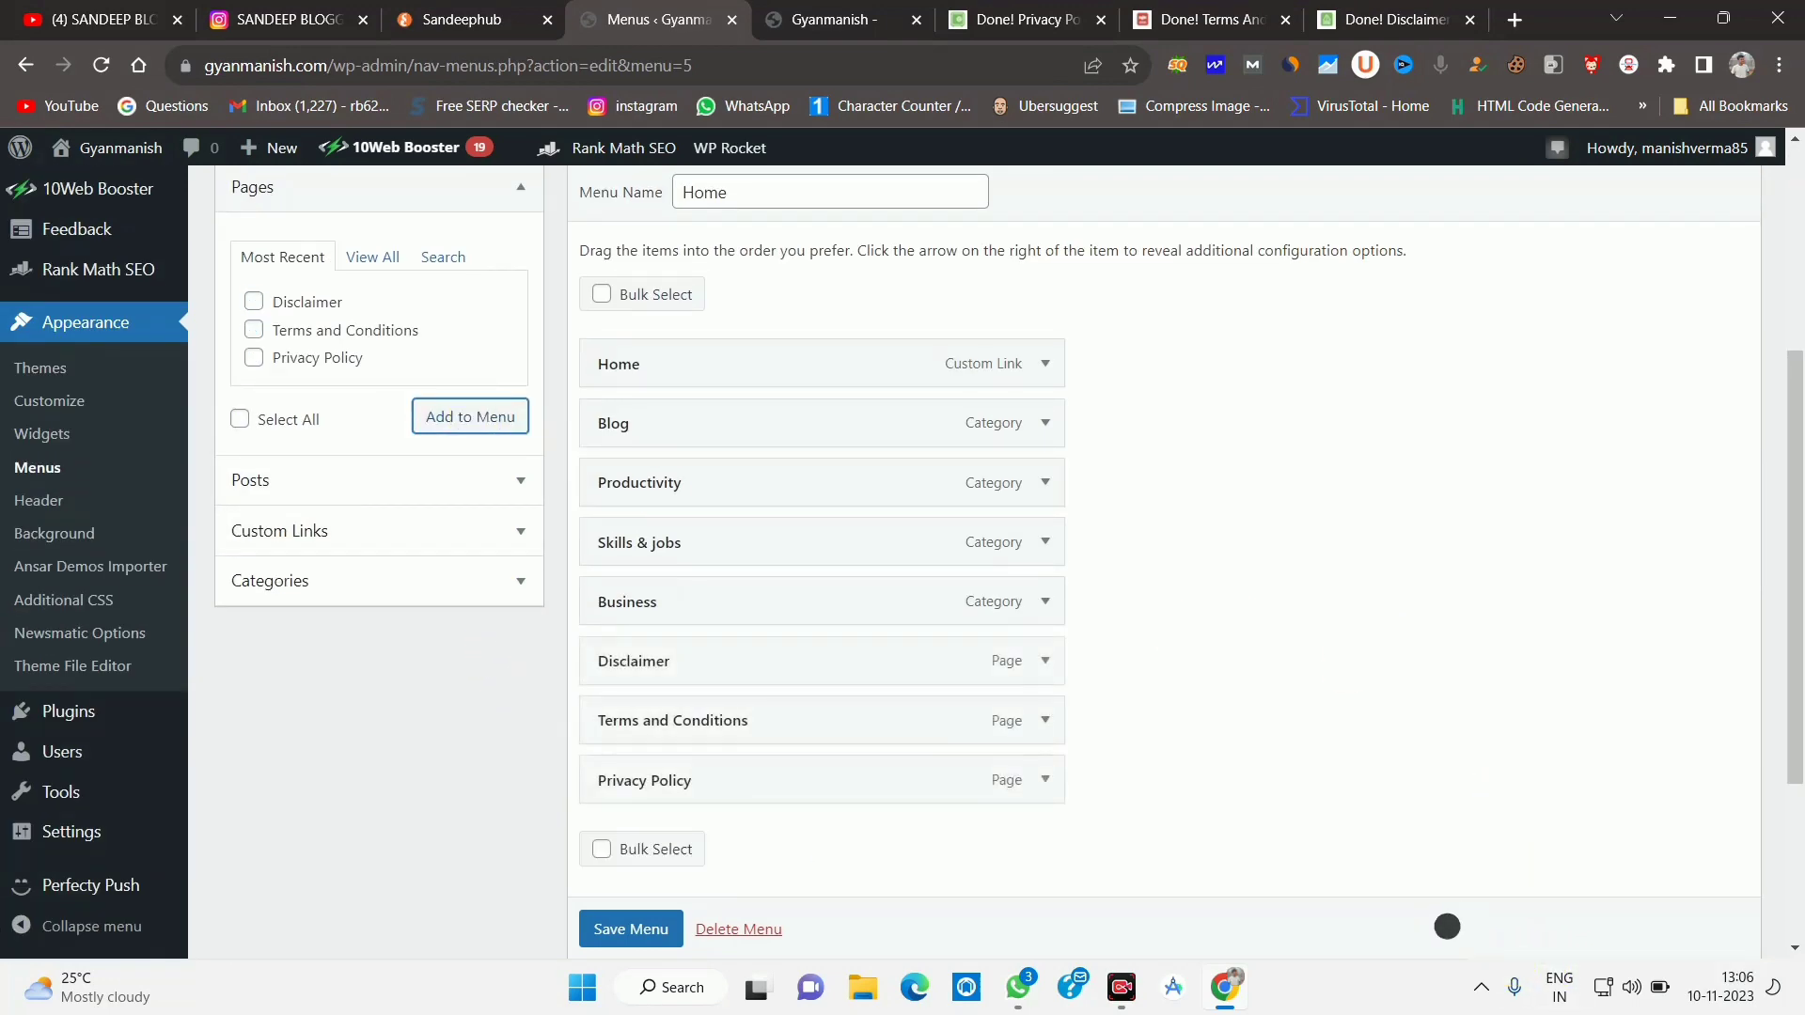
pyautogui.scroll(5, 721, 697)
pyautogui.scroll(-8, 658, 809)
pyautogui.click(618, 836)
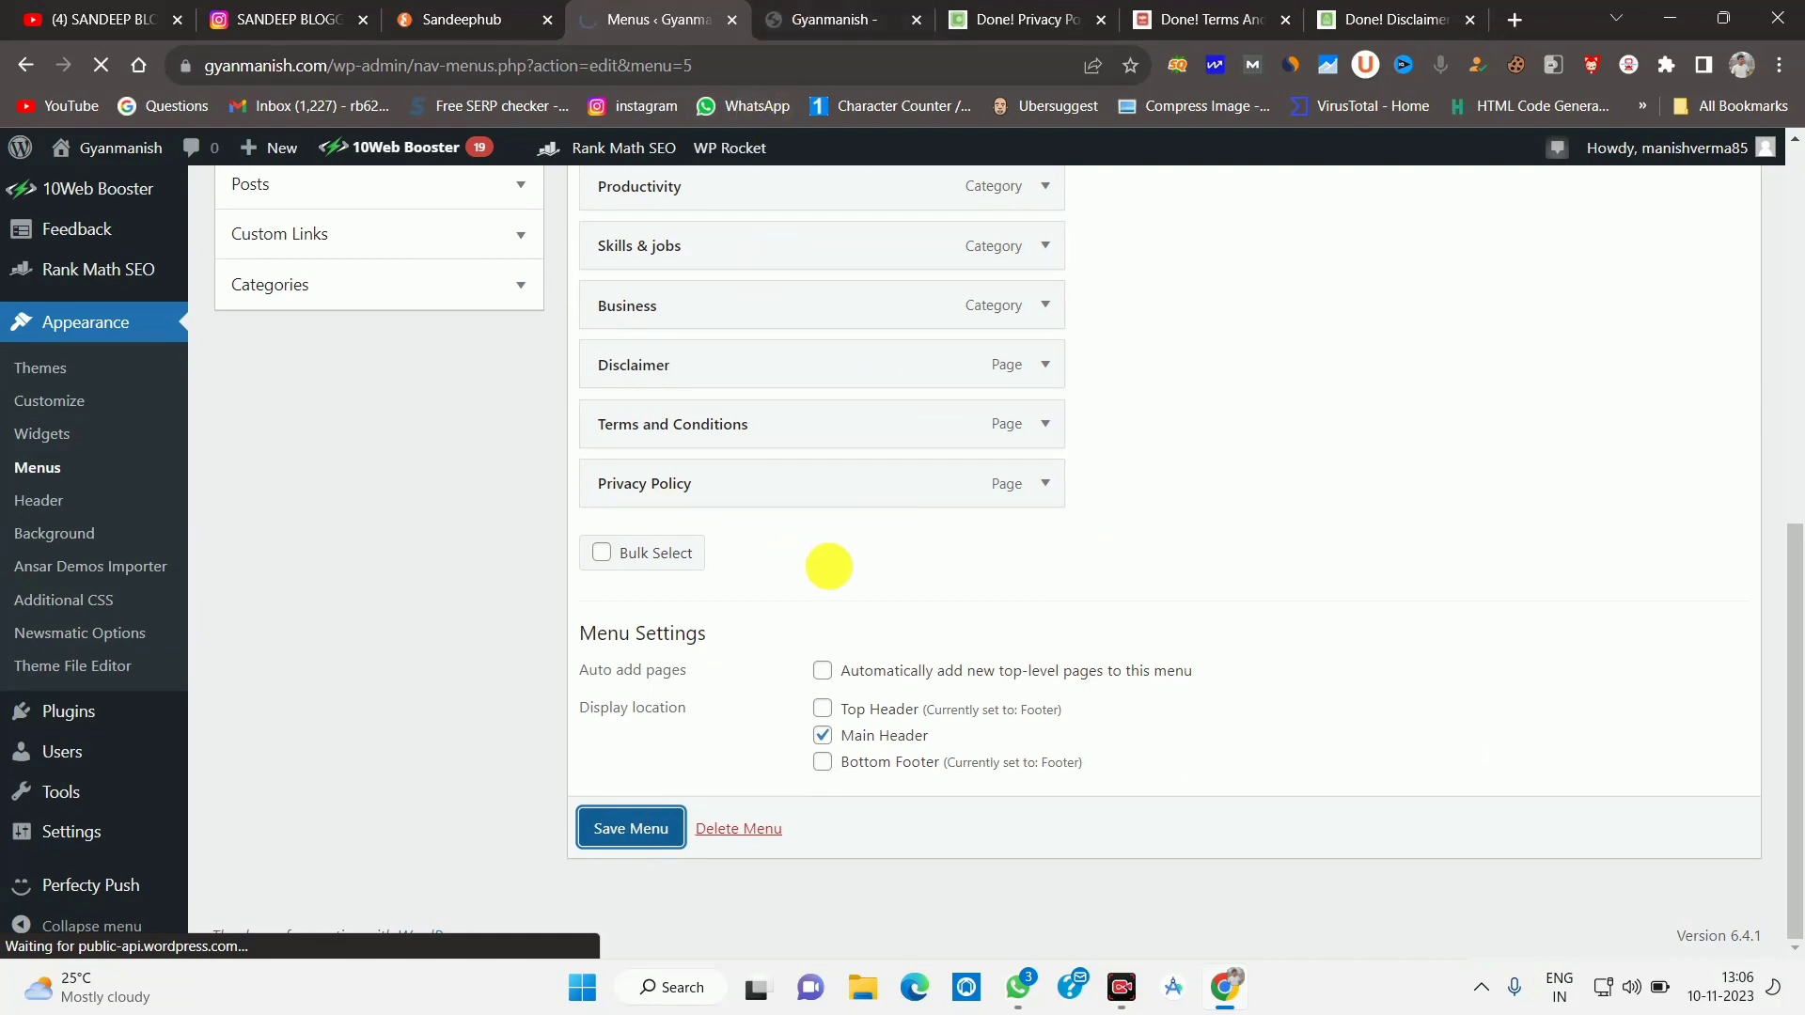
pyautogui.scroll(6, 916, 526)
pyautogui.scroll(-3, 987, 574)
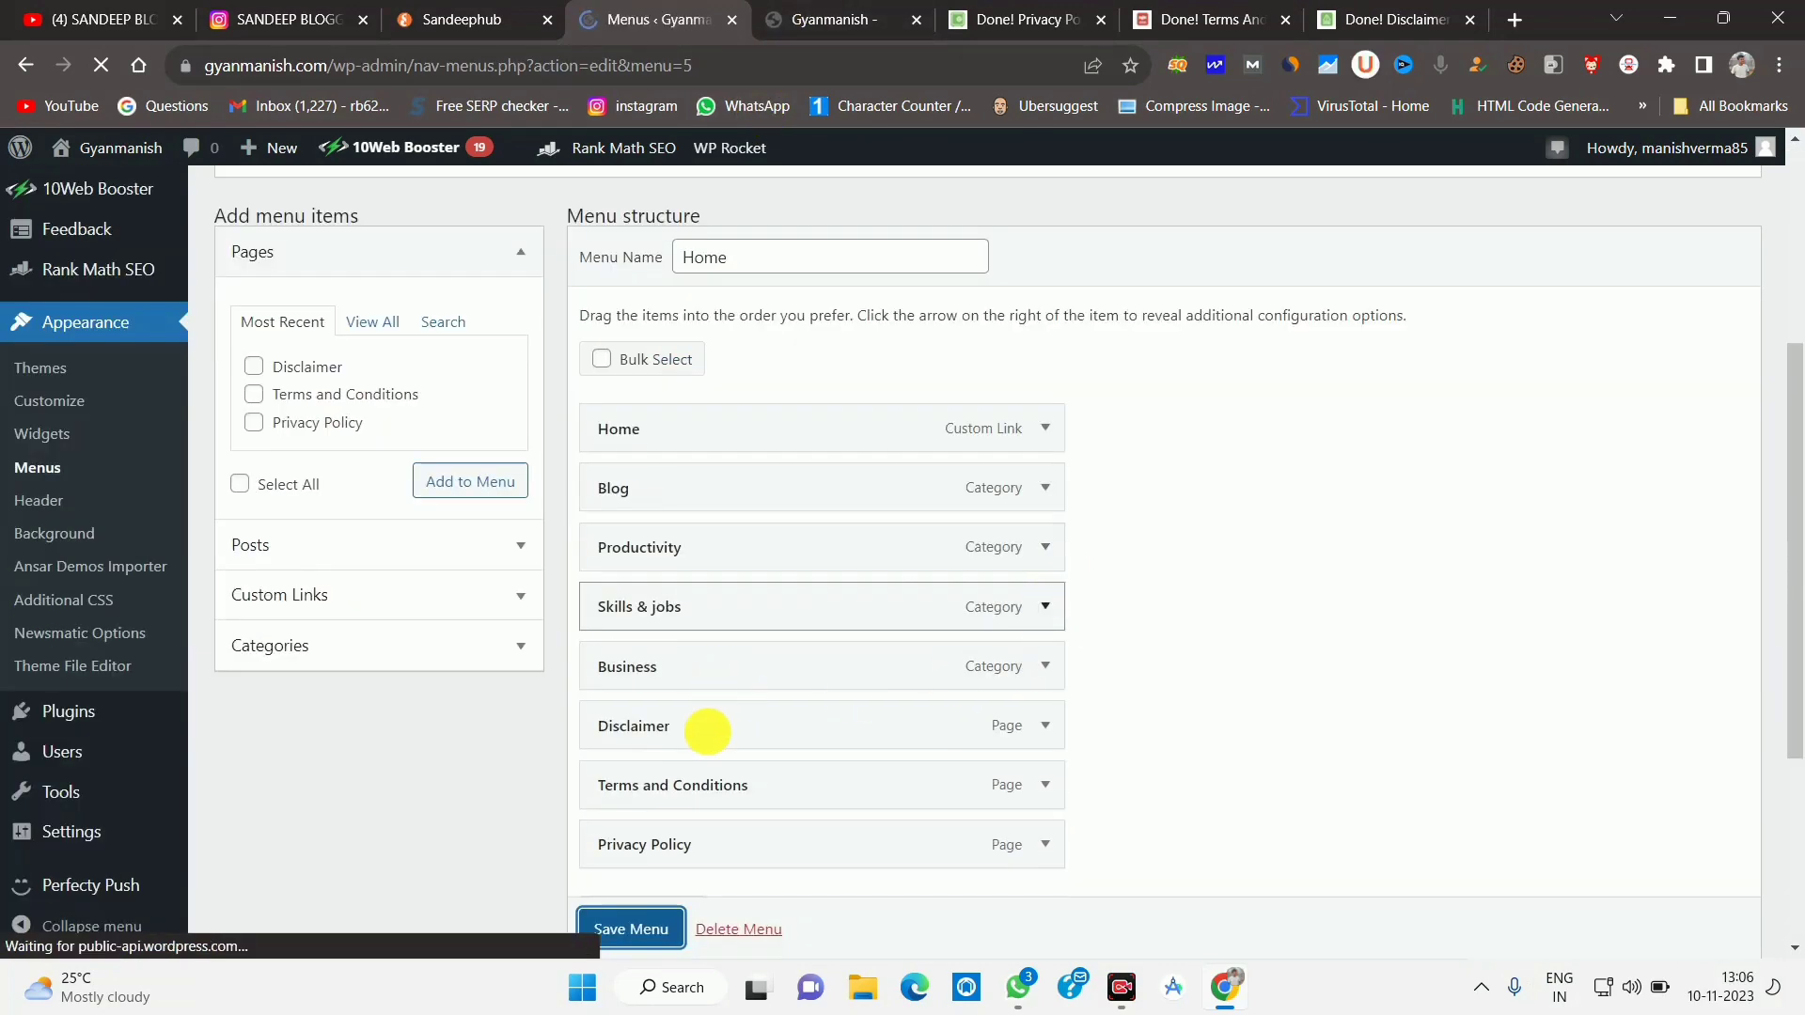
pyautogui.scroll(-8, 725, 726)
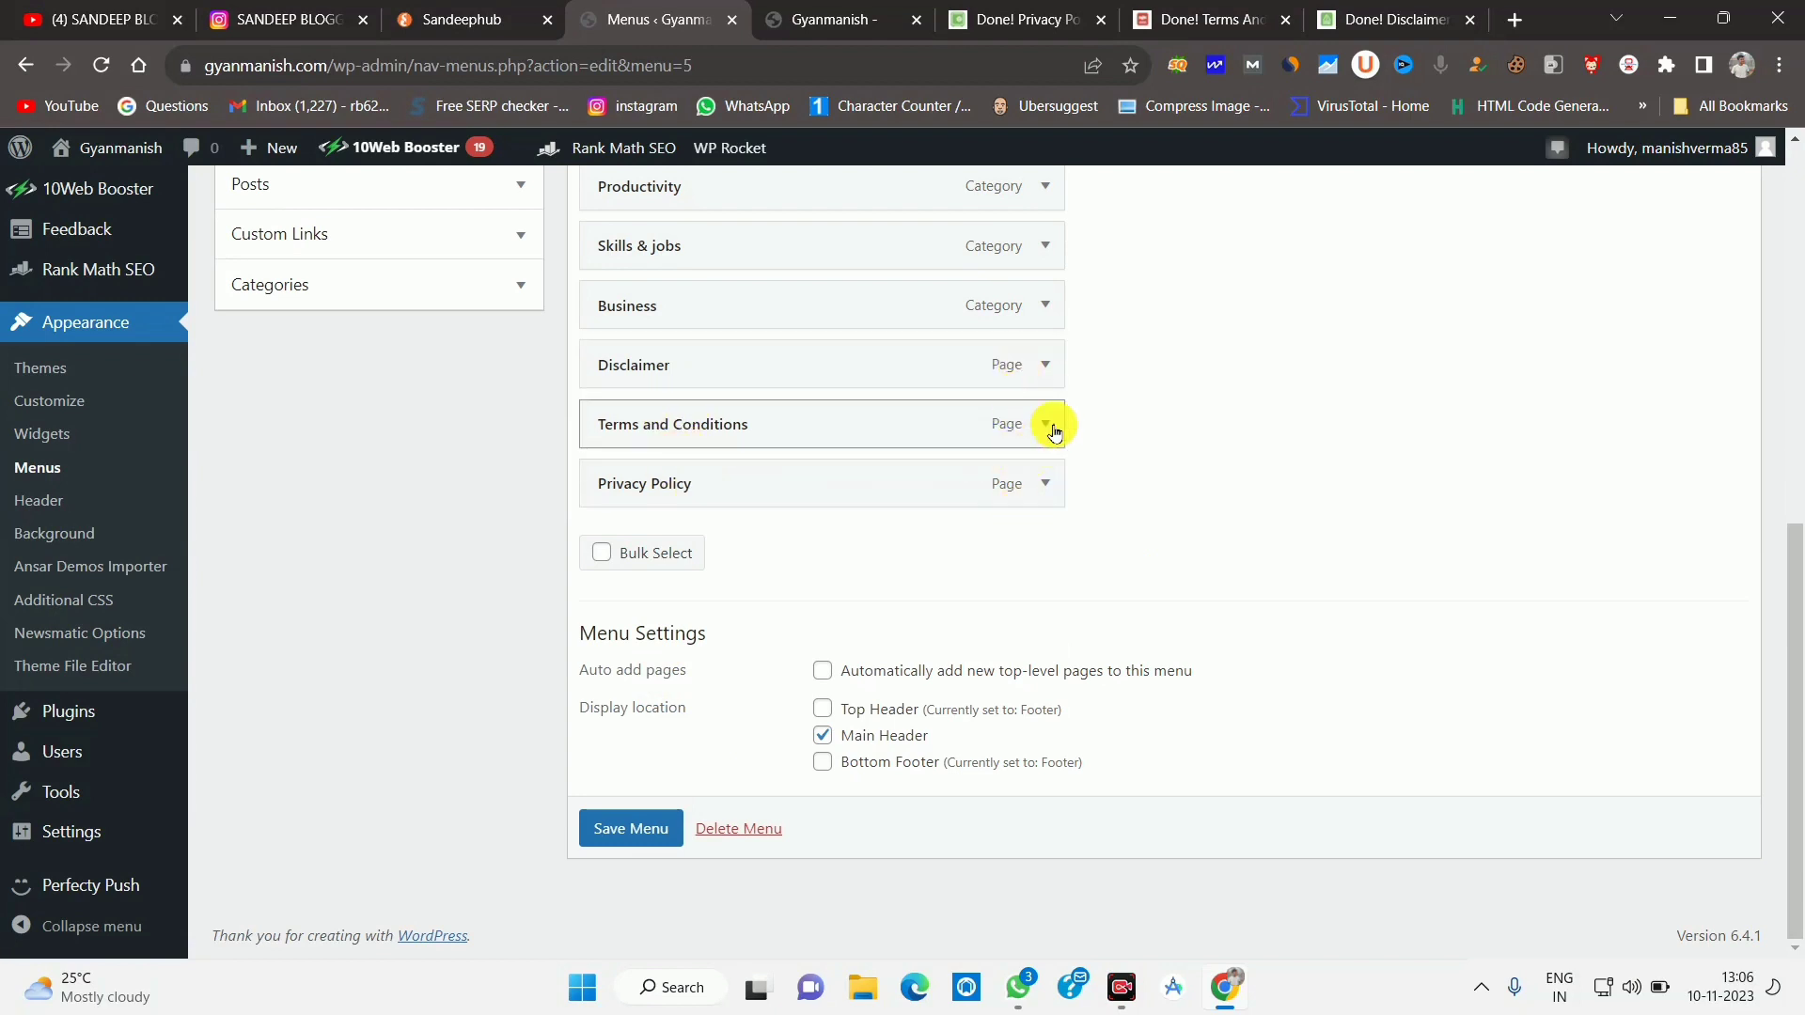
pyautogui.click(1045, 365)
pyautogui.click(1047, 365)
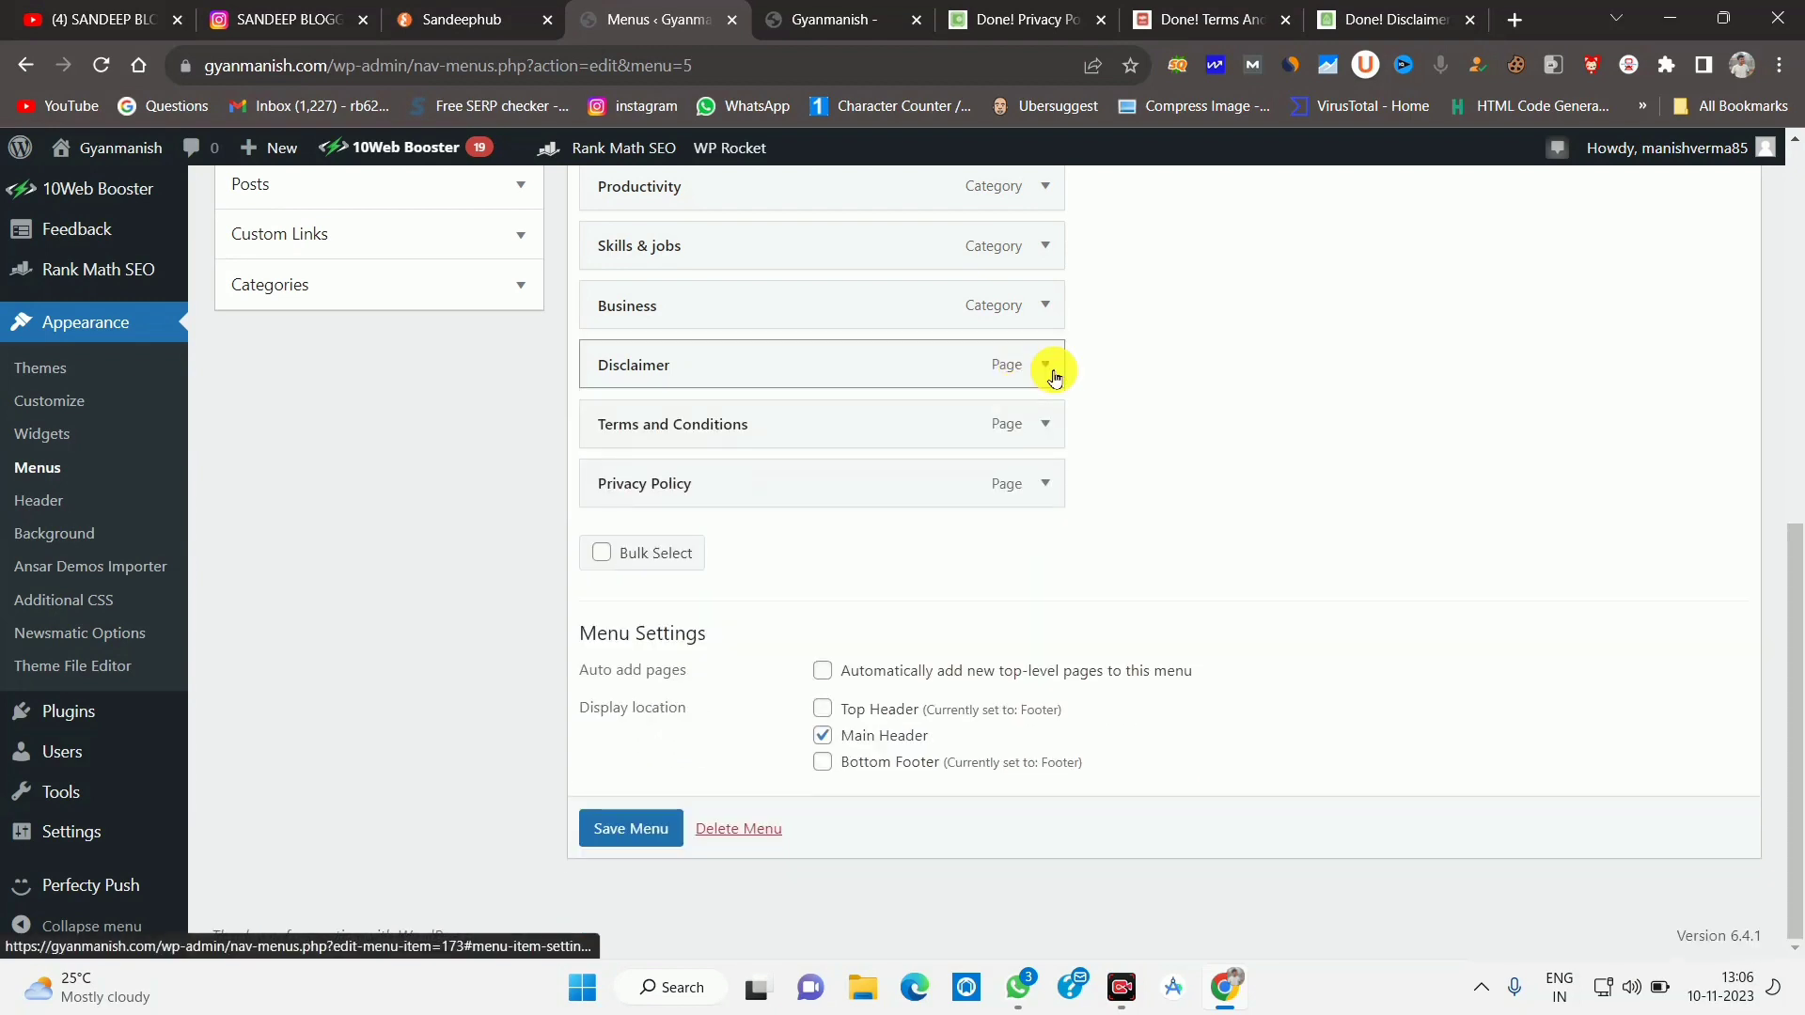
pyautogui.click(1041, 439)
pyautogui.click(1042, 440)
# Reload the live homepage and look through the Disclaimer, Terms and Conditions, and Privacy Policy pages from its navigation.
pyautogui.click(832, 19)
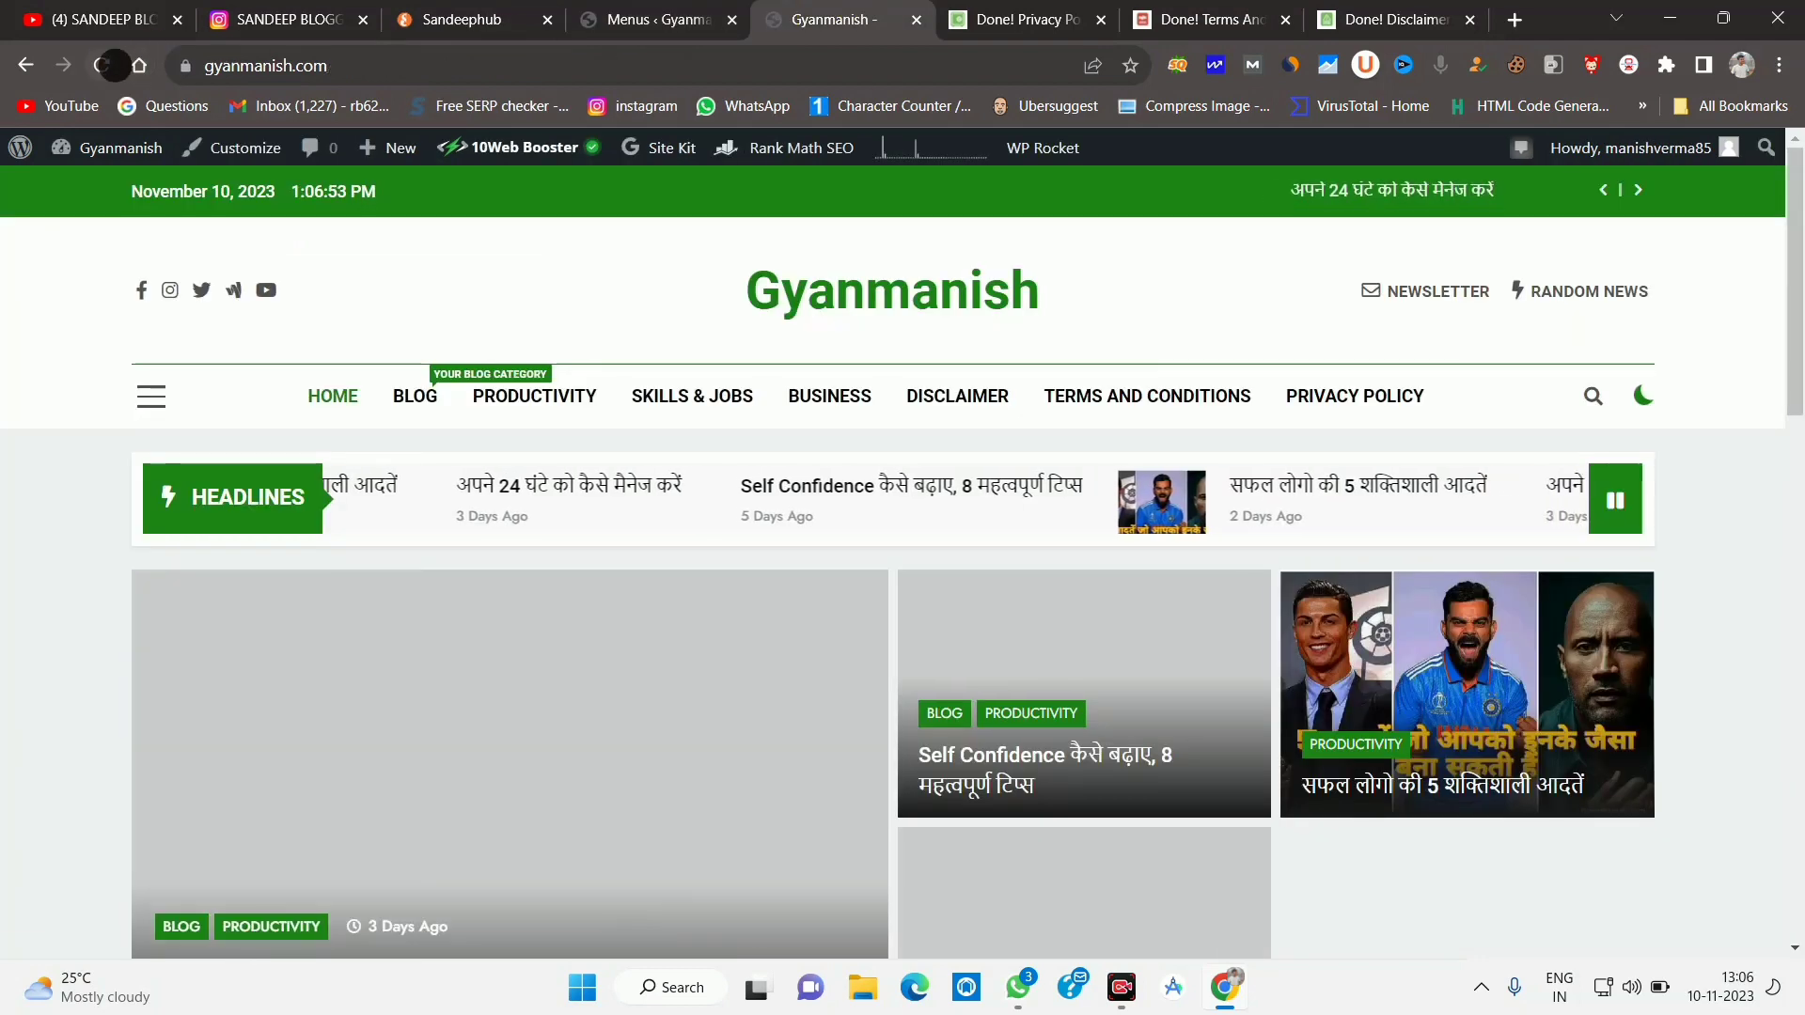
pyautogui.click(112, 65)
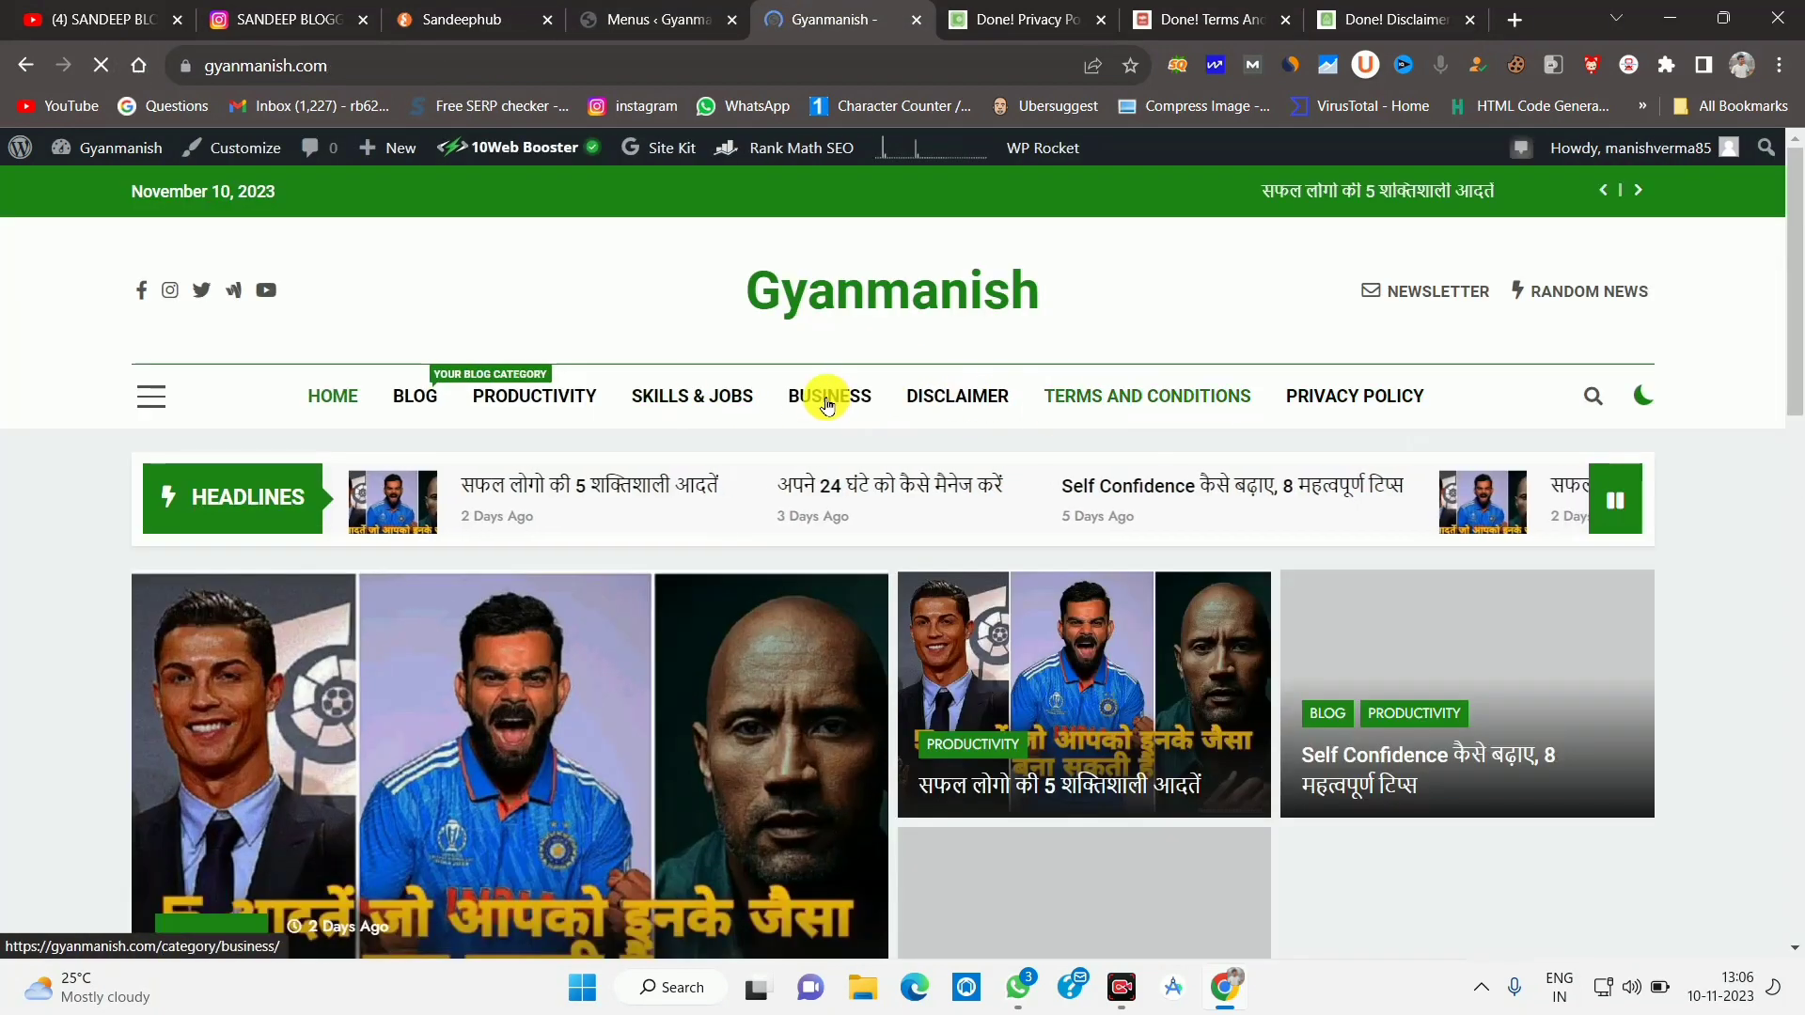
pyautogui.click(980, 400)
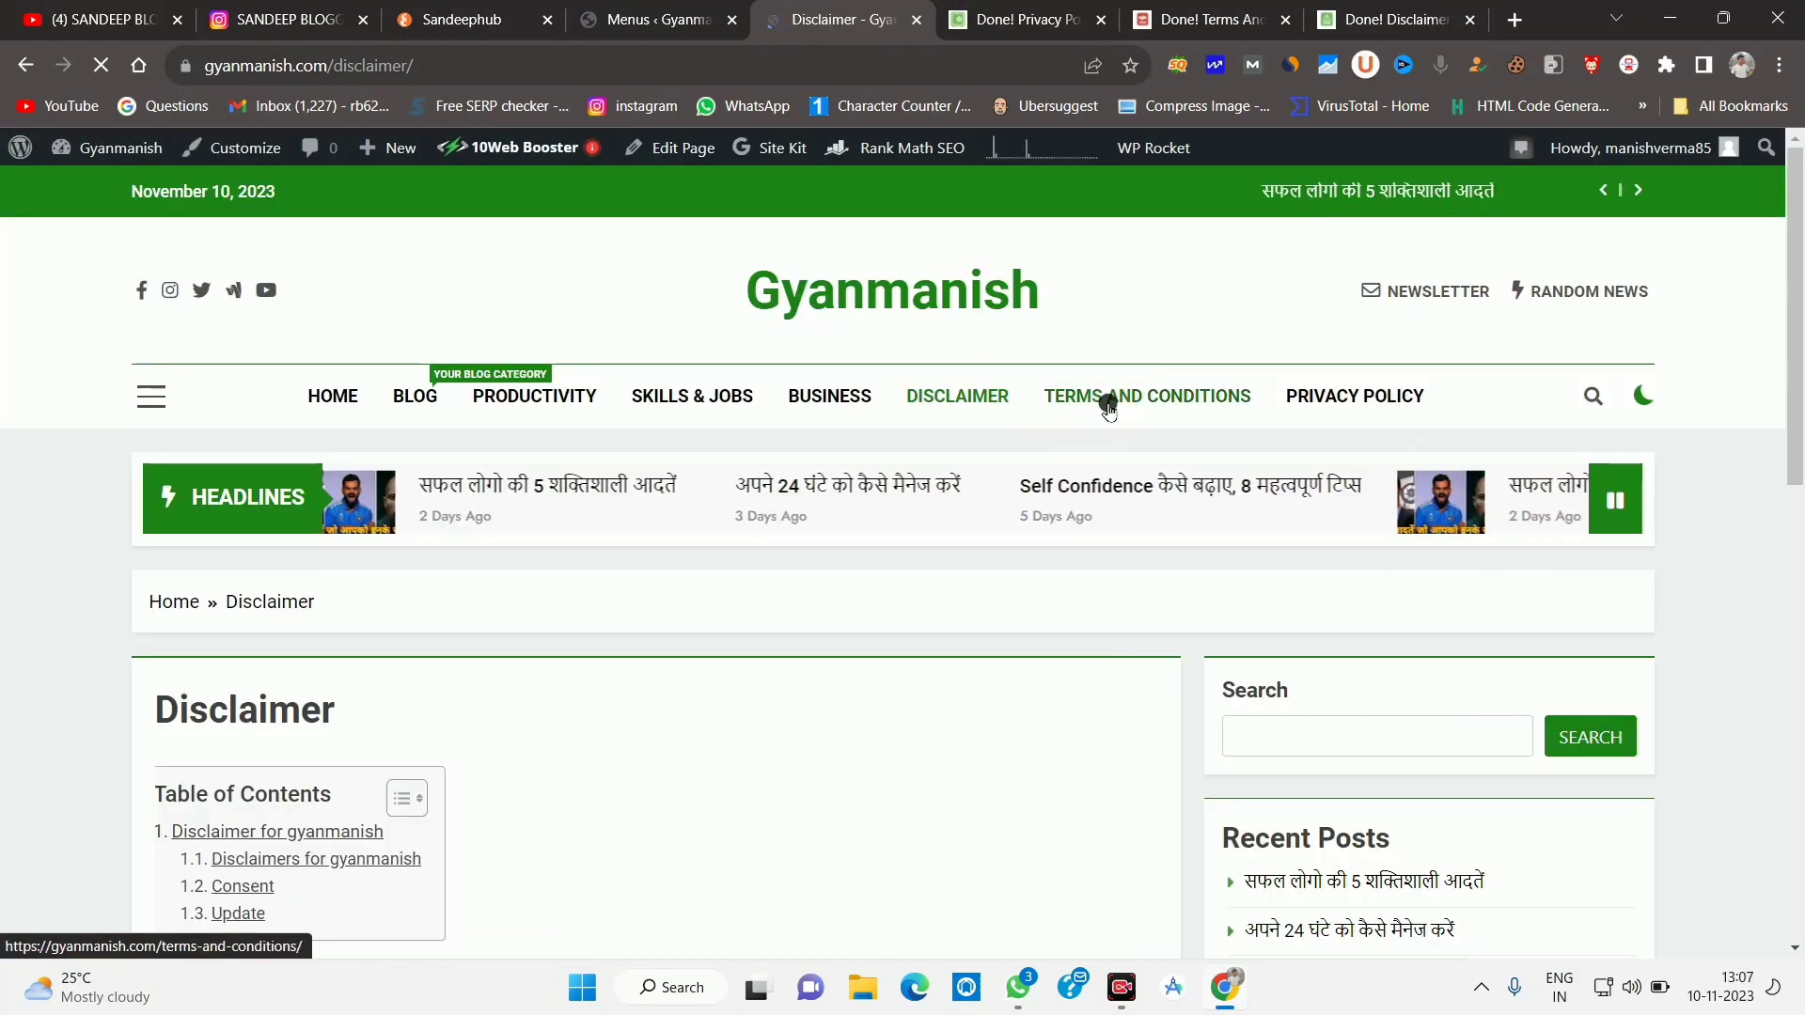
pyautogui.click(1108, 399)
pyautogui.scroll(-10, 707, 663)
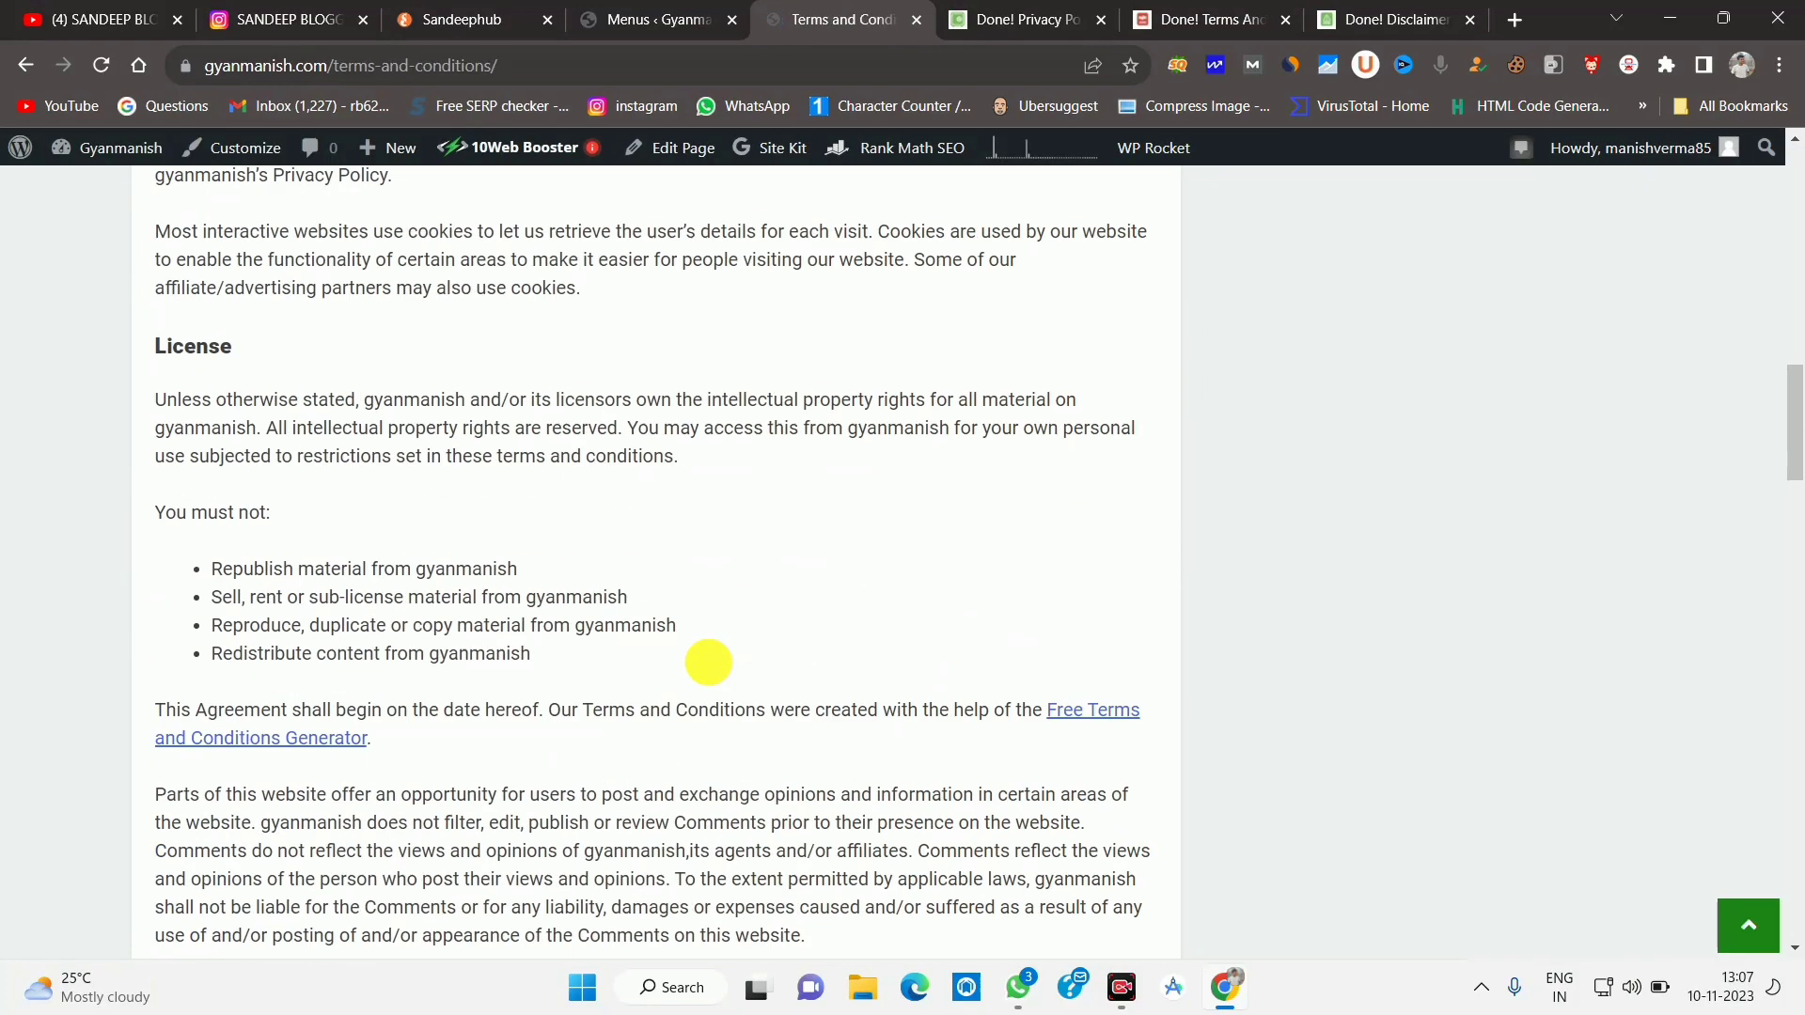
pyautogui.scroll(10, 708, 663)
pyautogui.click(1388, 399)
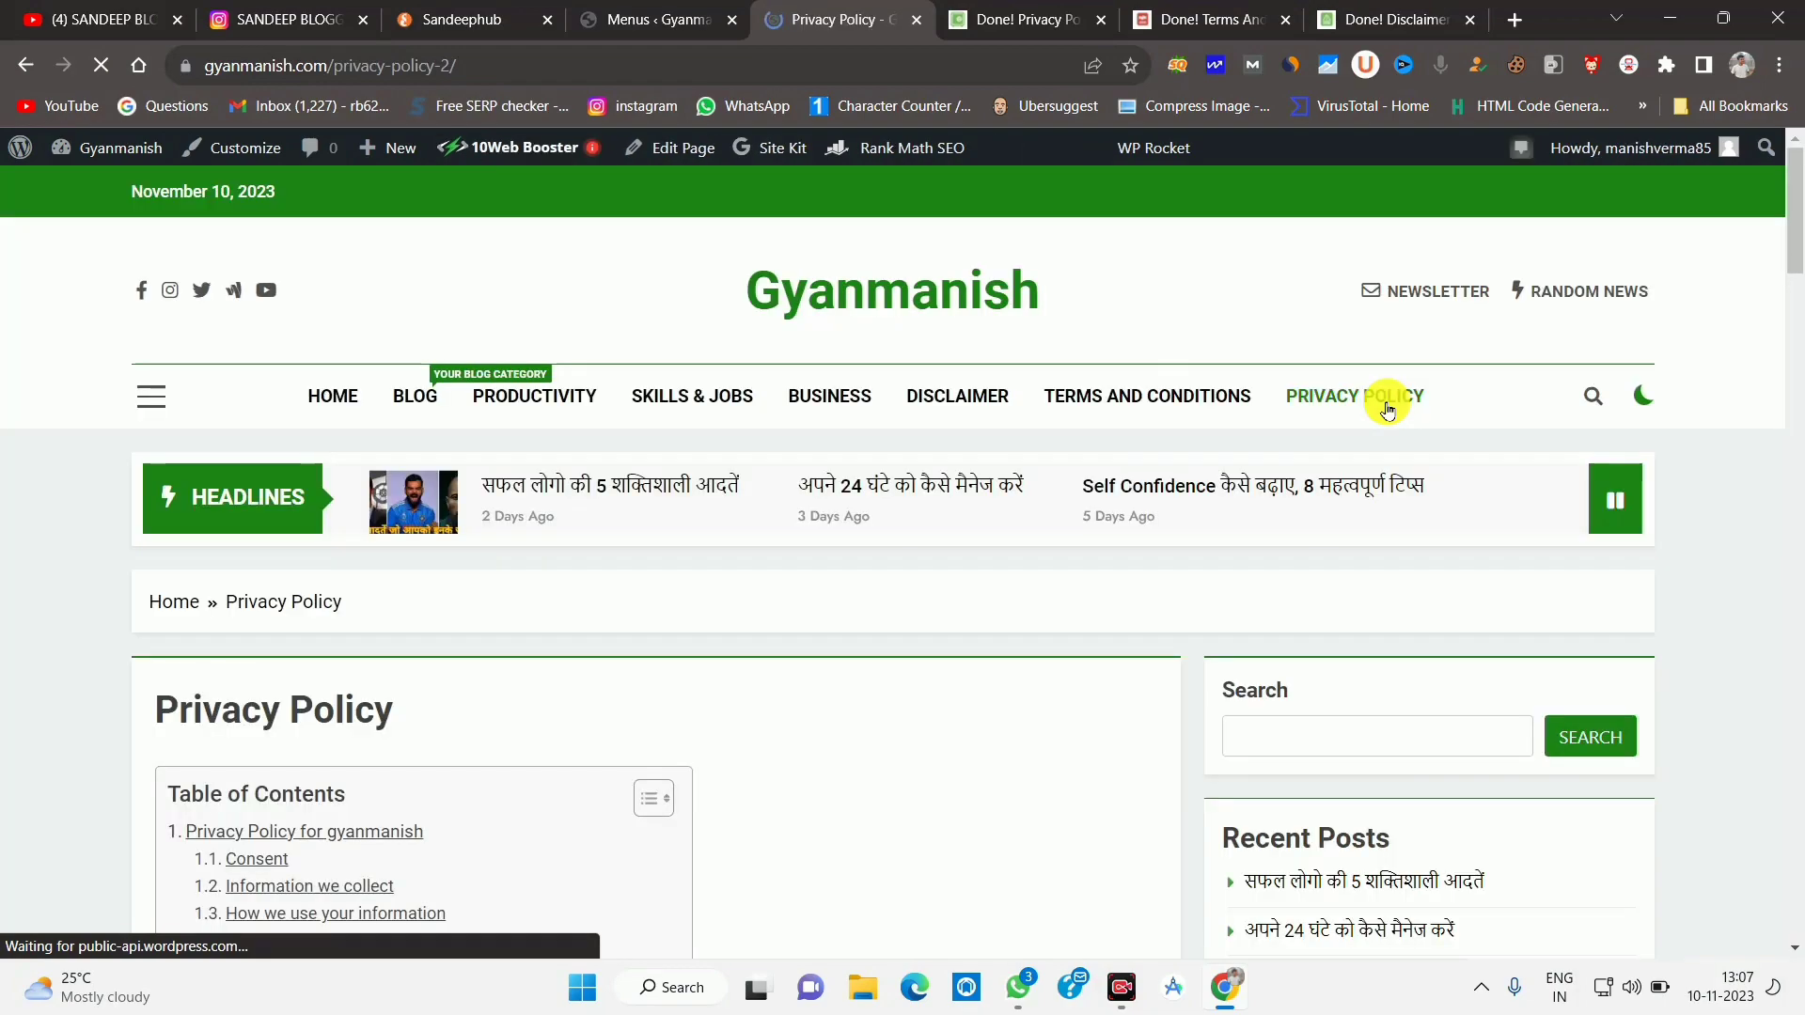
pyautogui.scroll(-18, 861, 730)
pyautogui.scroll(18, 861, 731)
pyautogui.scroll(-20, 861, 730)
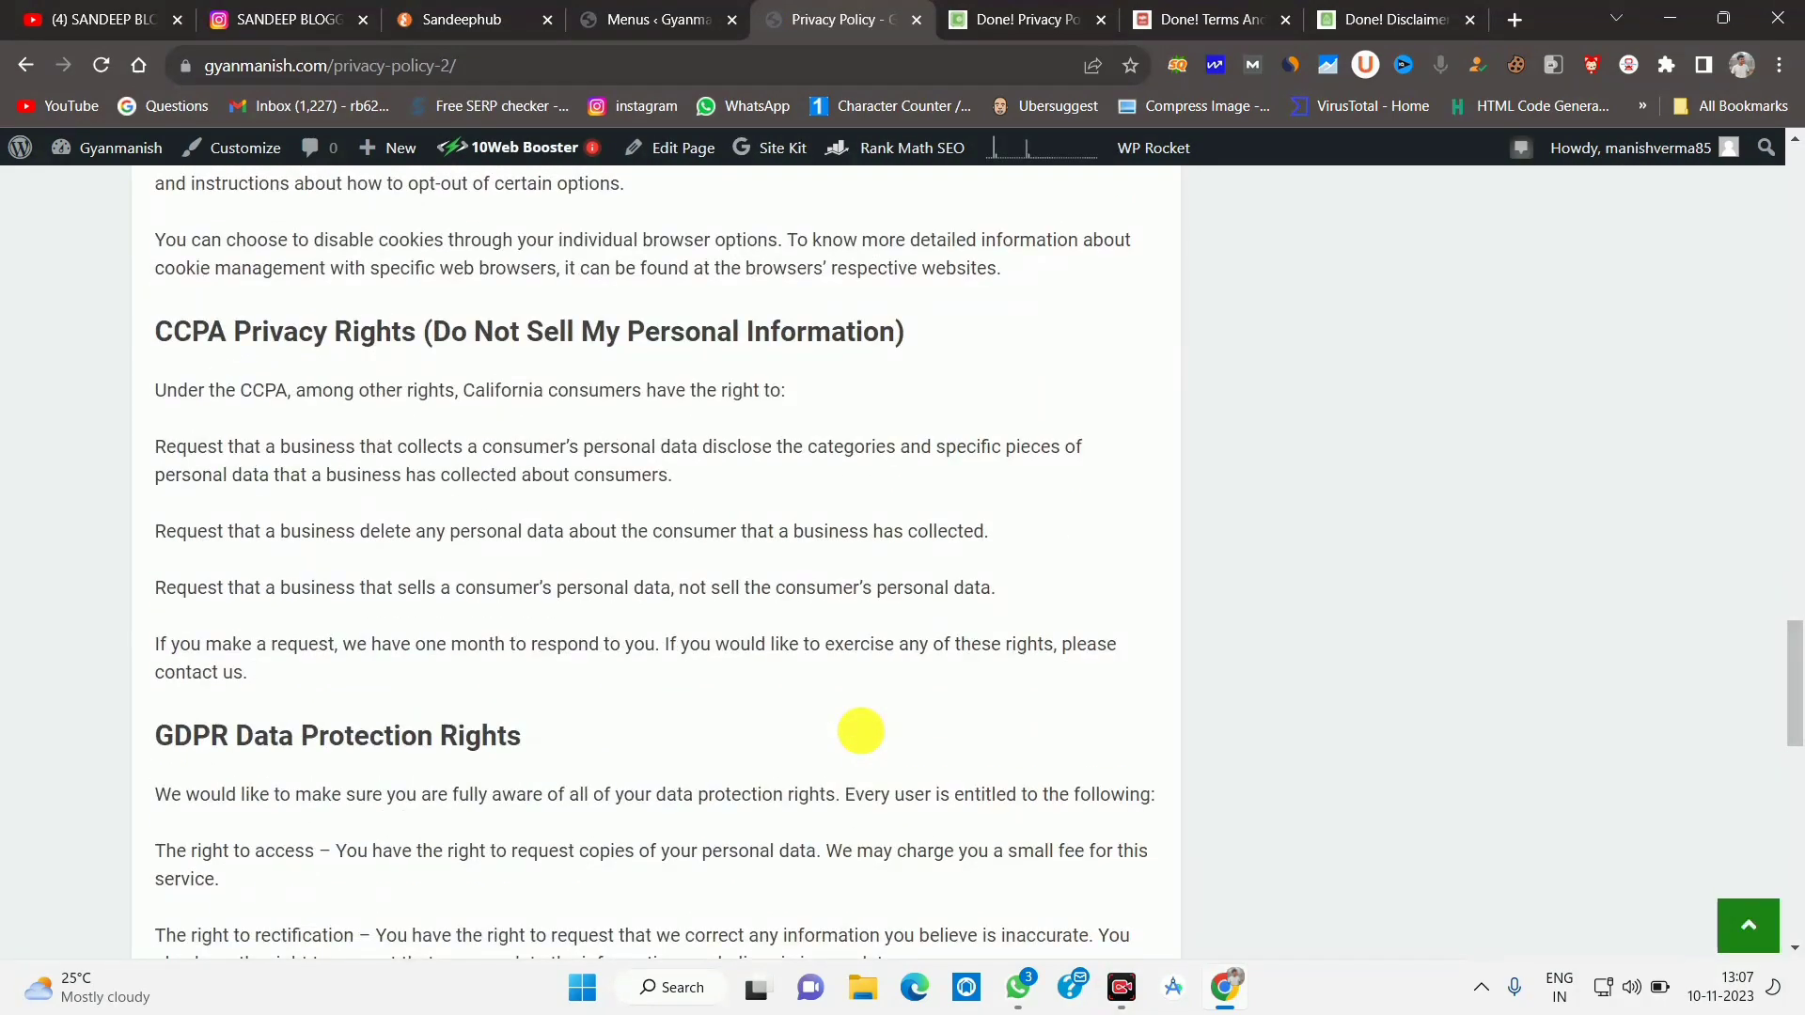
pyautogui.scroll(20, 861, 731)
# Open a new browser tab and close the finished privacy policy, terms and disclaimer generator tabs.
pyautogui.click(1512, 19)
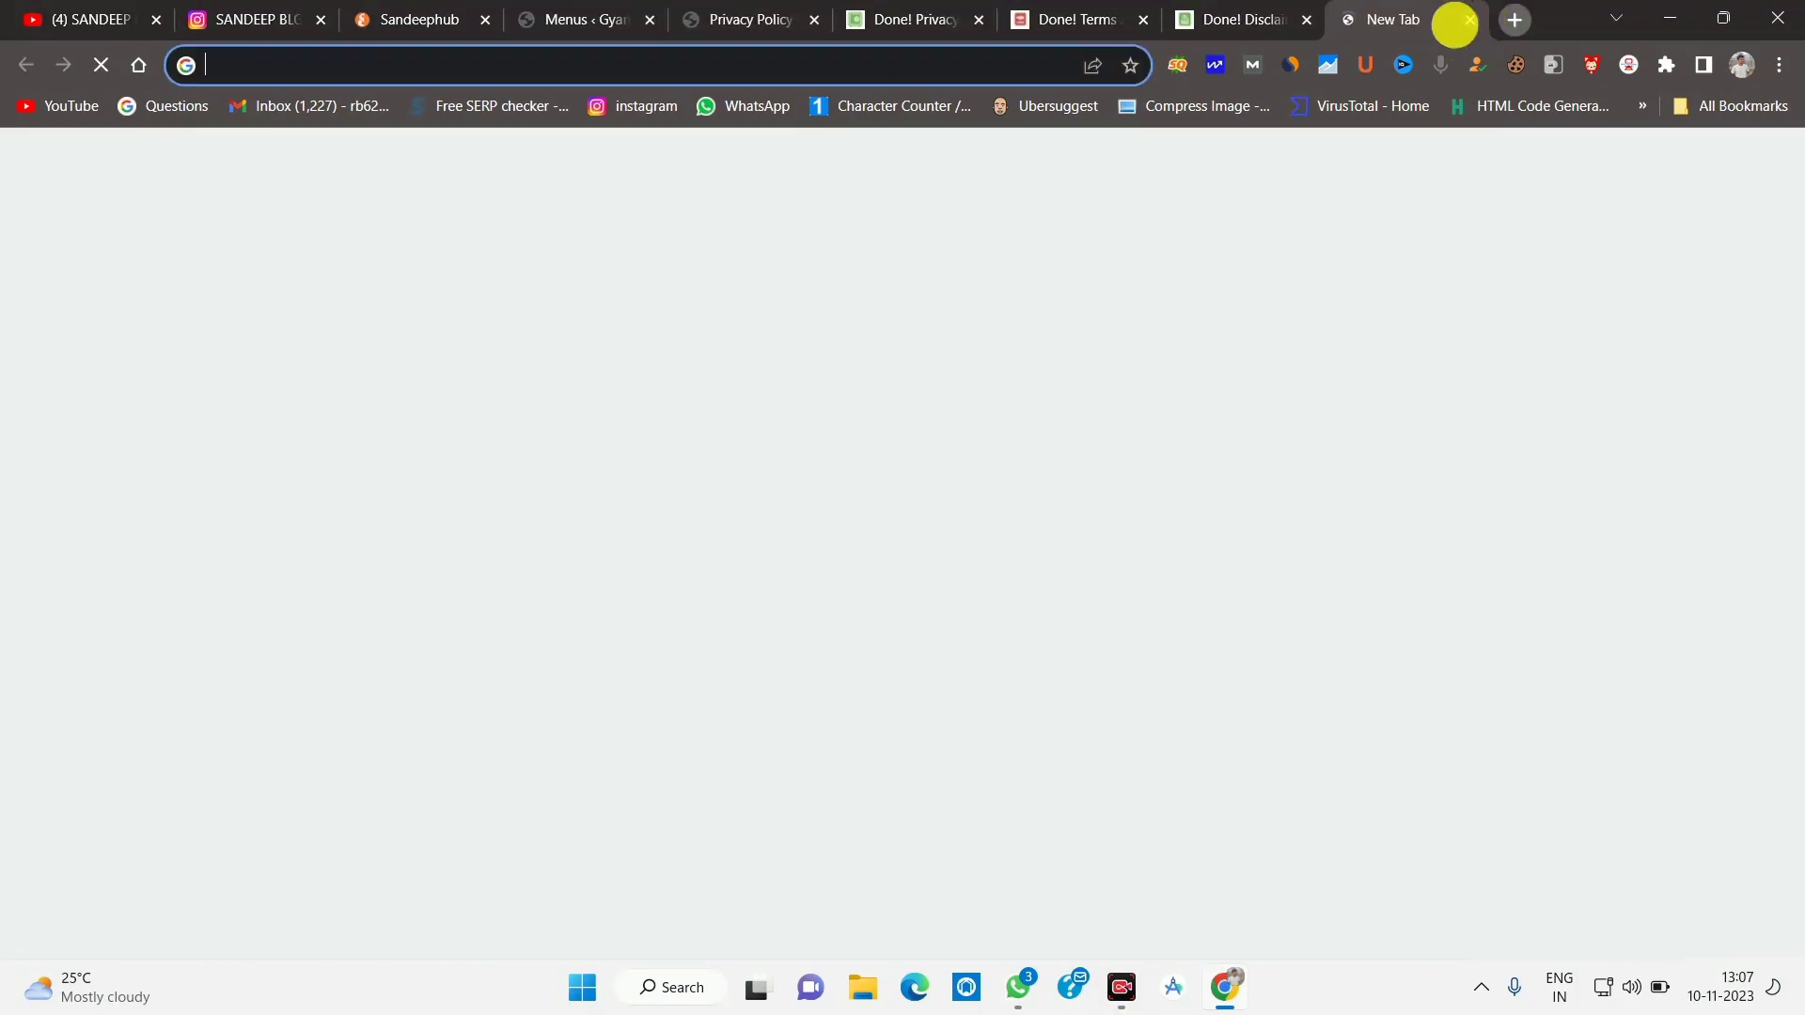
pyautogui.click(1305, 20)
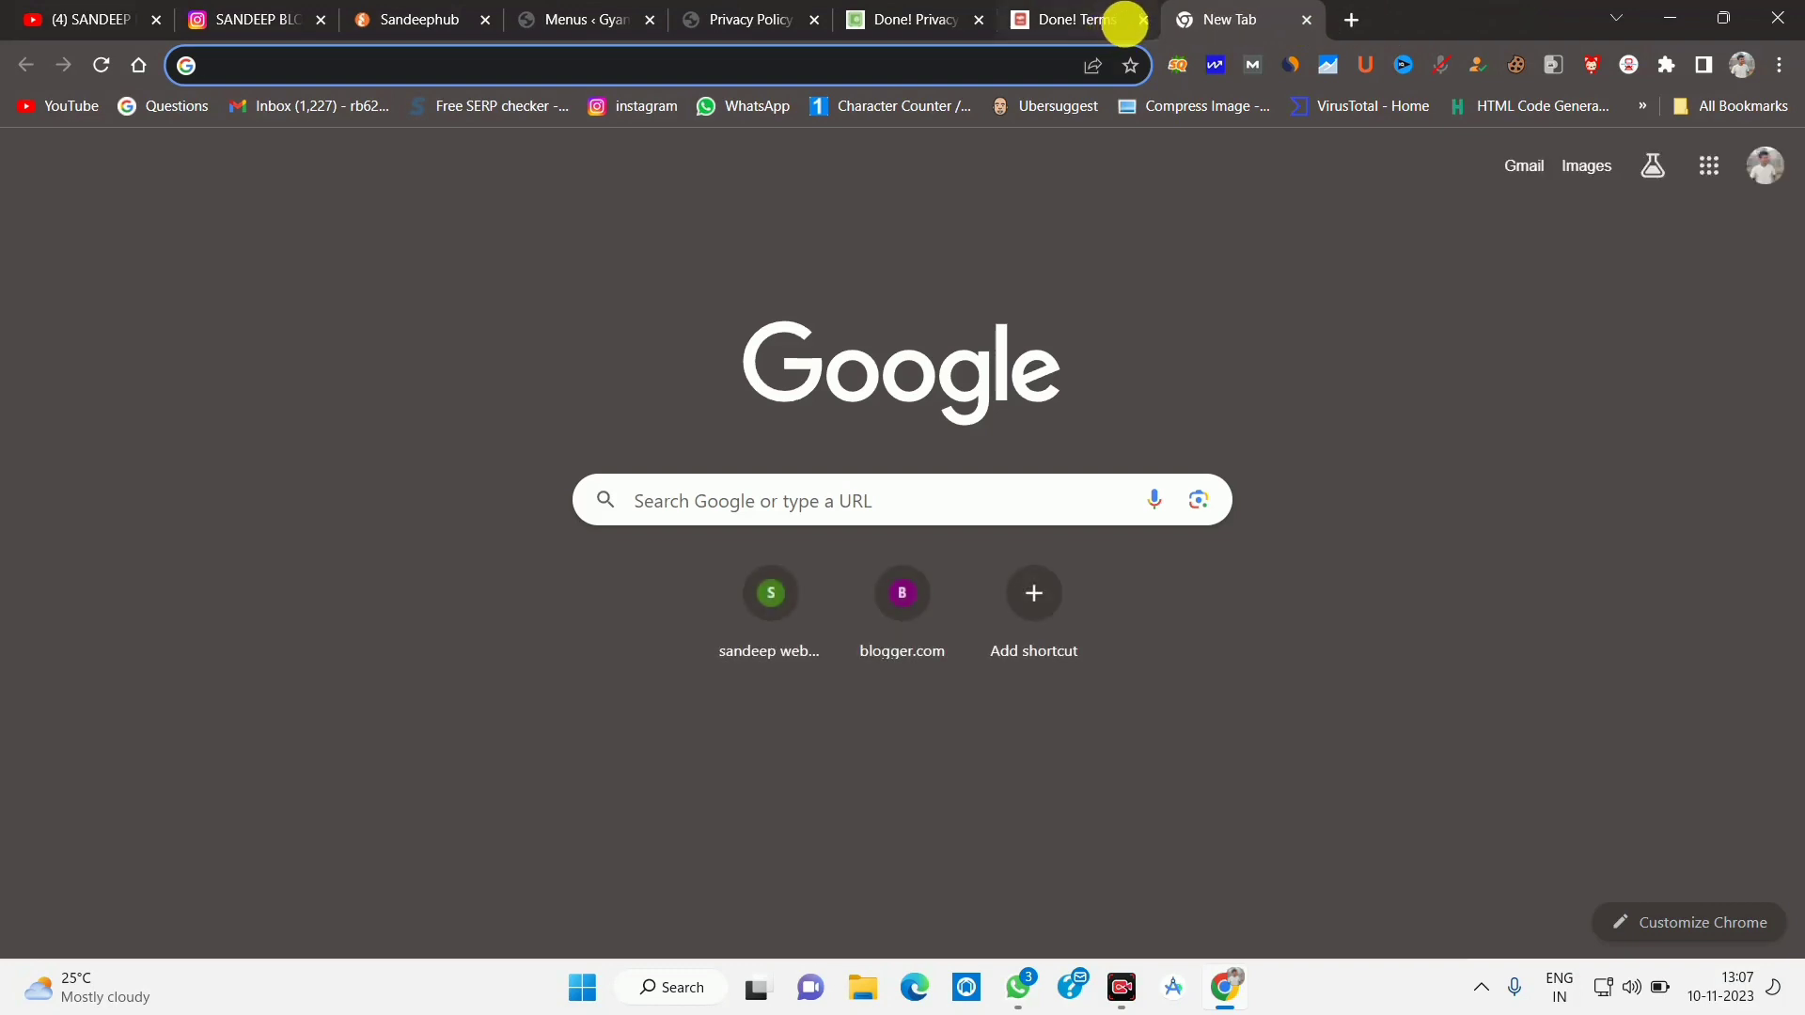
pyautogui.click(1141, 19)
pyautogui.click(979, 20)
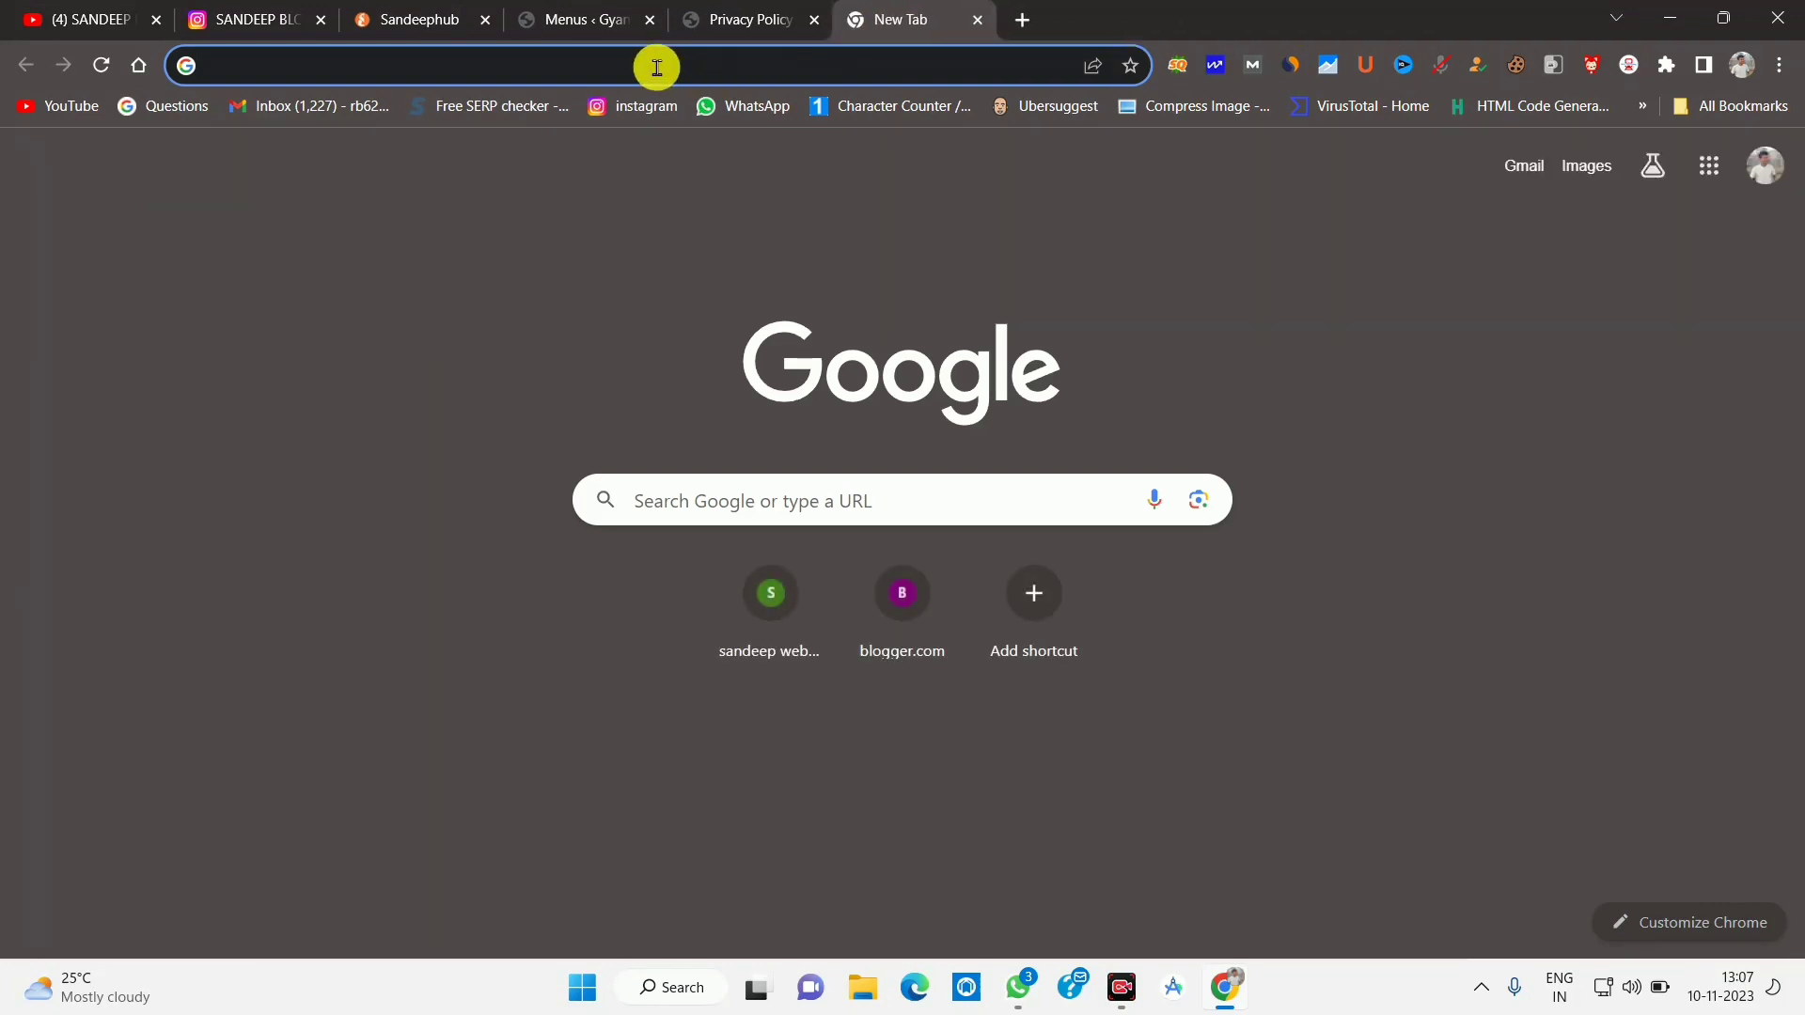
# Search Google for "about us generator" and open the blogEarns free About Us page generator.
pyautogui.click(655, 66)
pyautogui.write('abou')
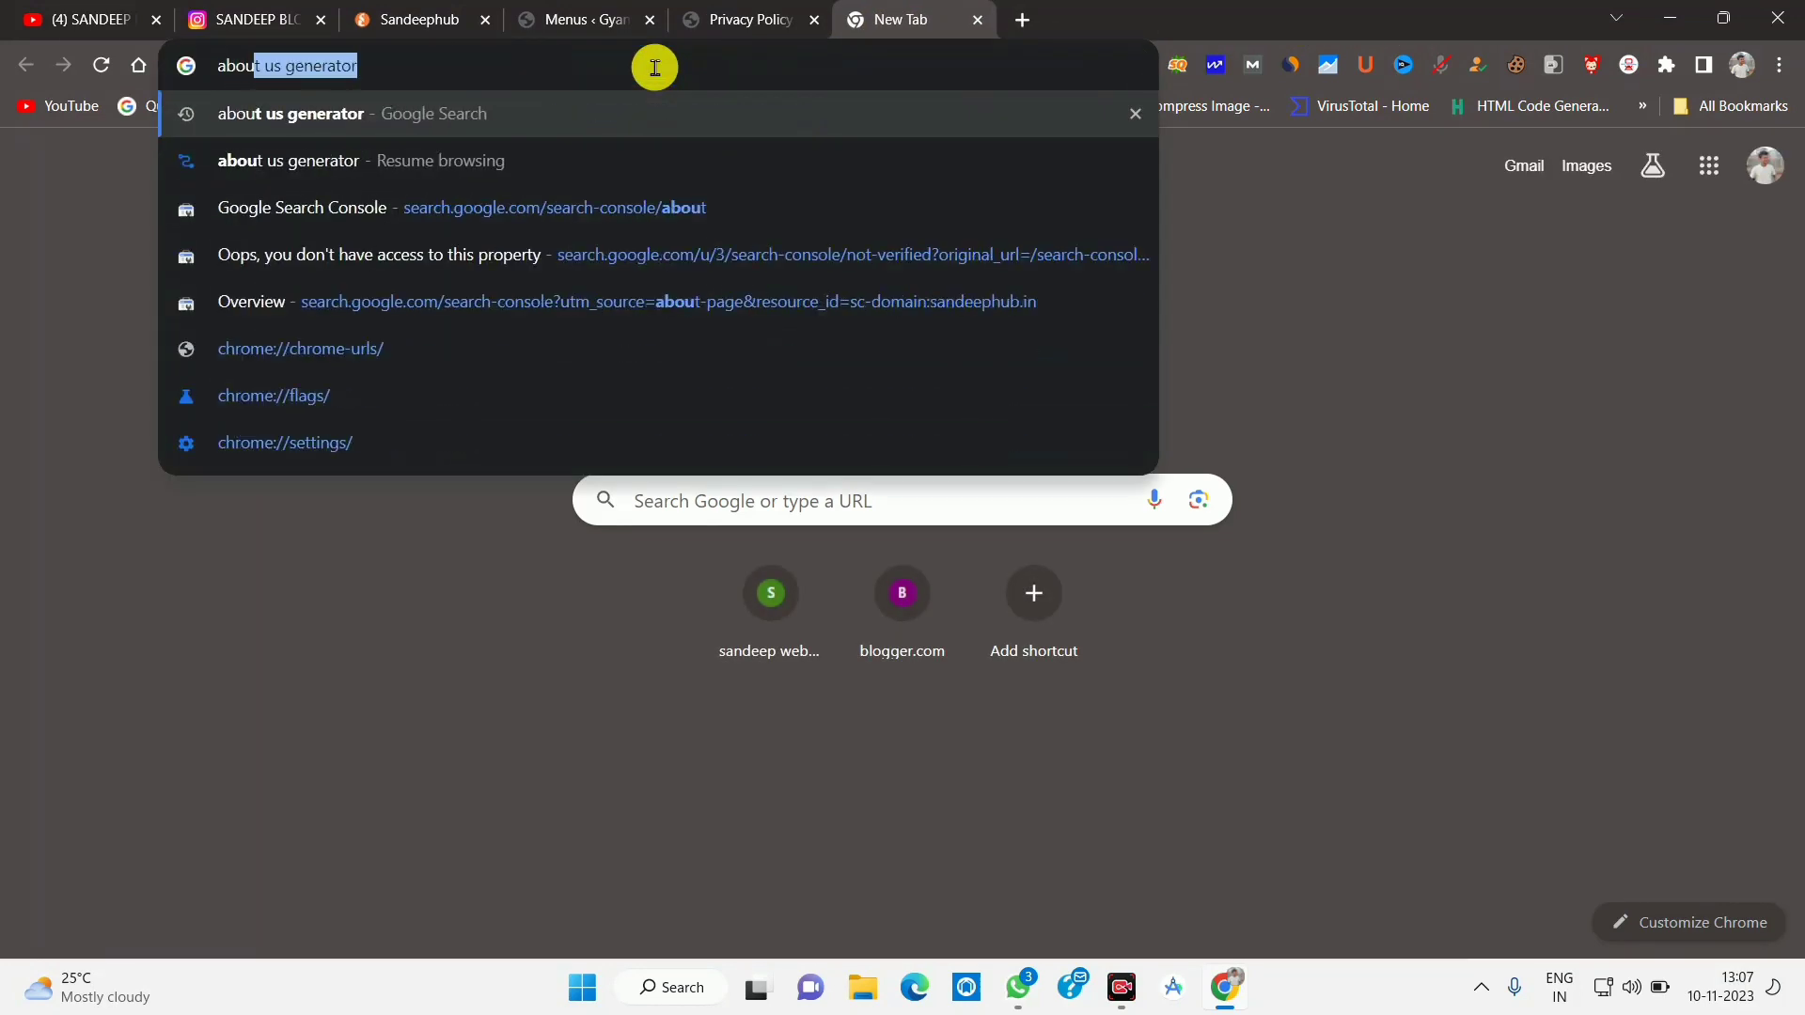
pyautogui.write('t us generator')
pyautogui.press('Return')
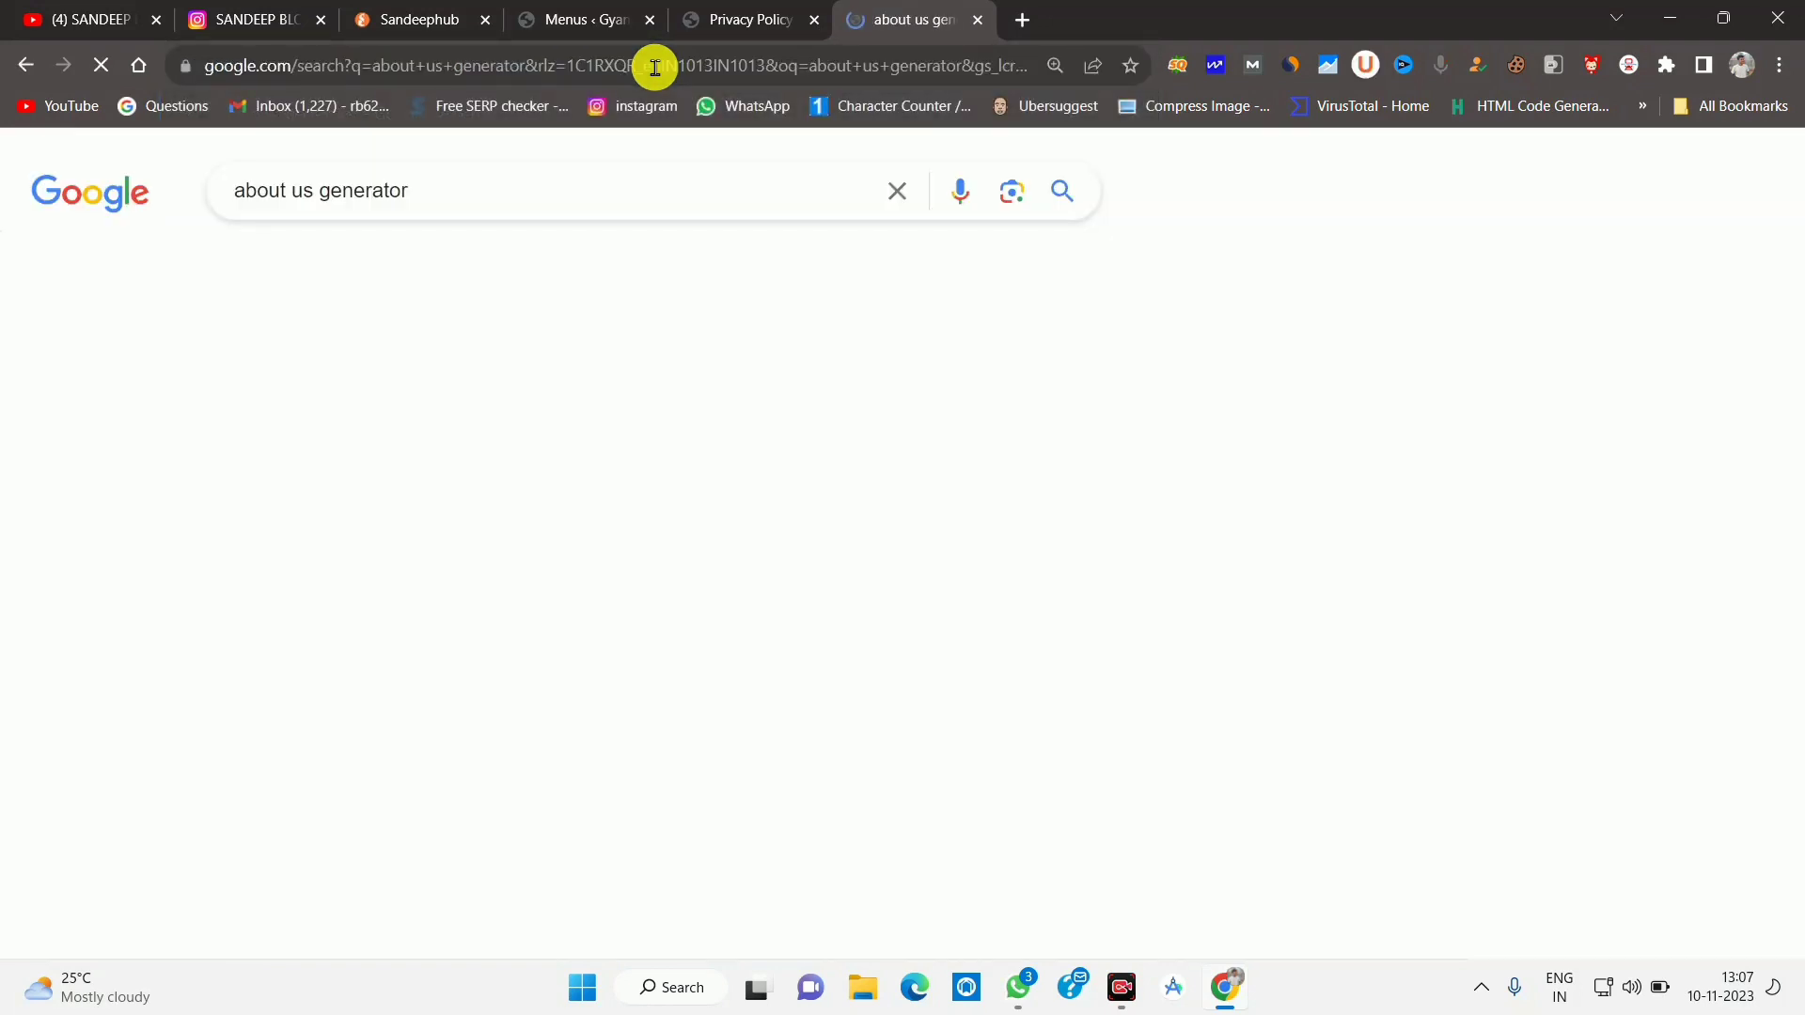
pyautogui.click(564, 428)
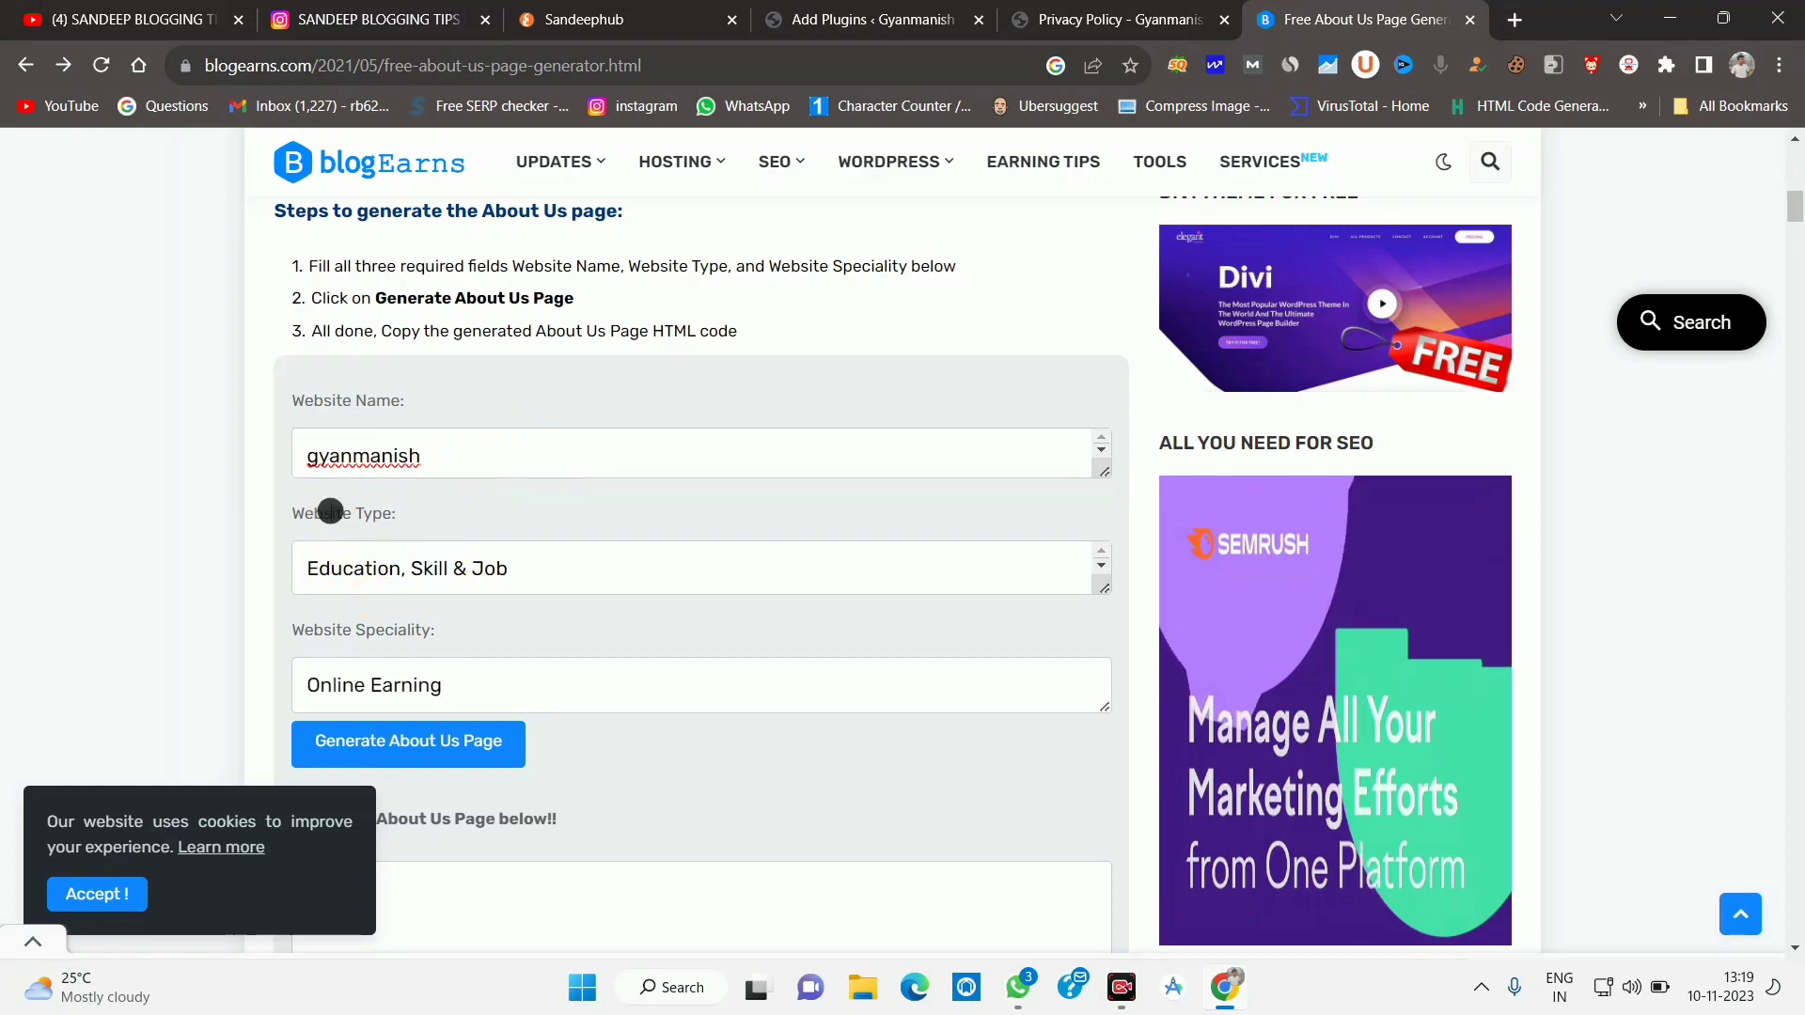
# Compare the generator form's Website Type and Website Speciality entries with the categories in the live site's navigation.
pyautogui.moveTo(332, 513); pyautogui.dragTo(396, 514)
pyautogui.click(843, 14)
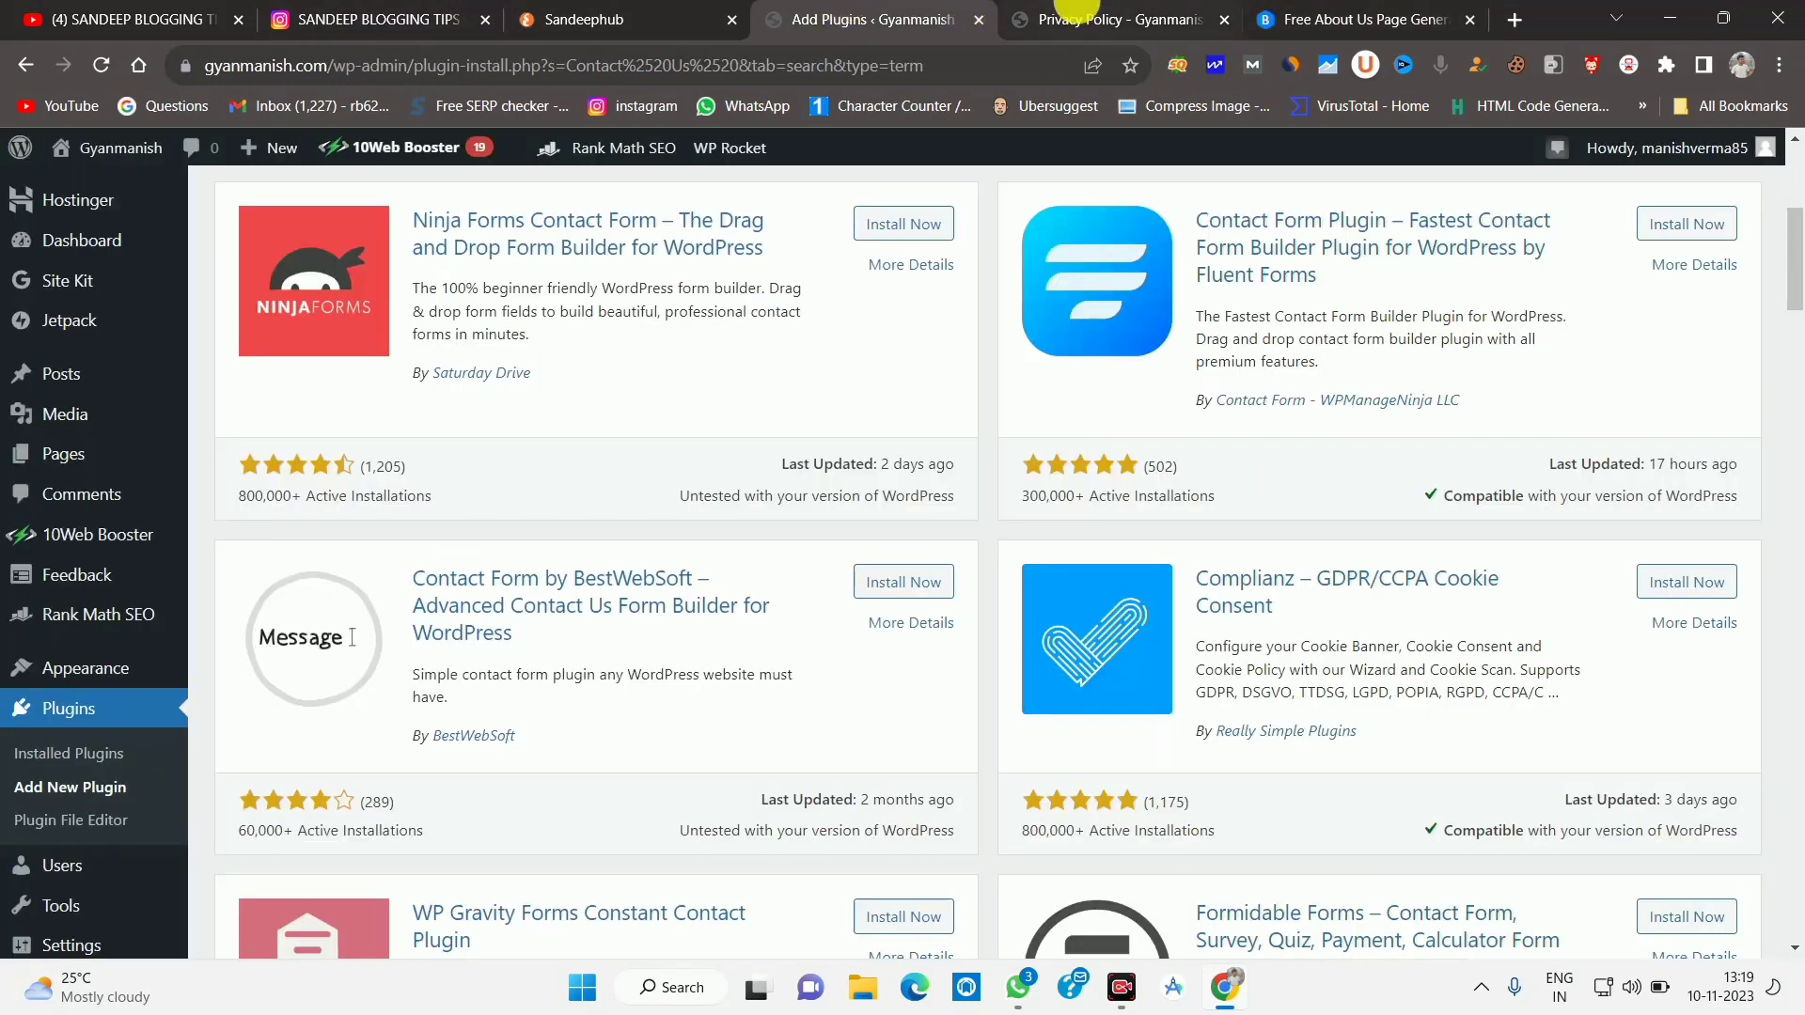
pyautogui.click(1074, 15)
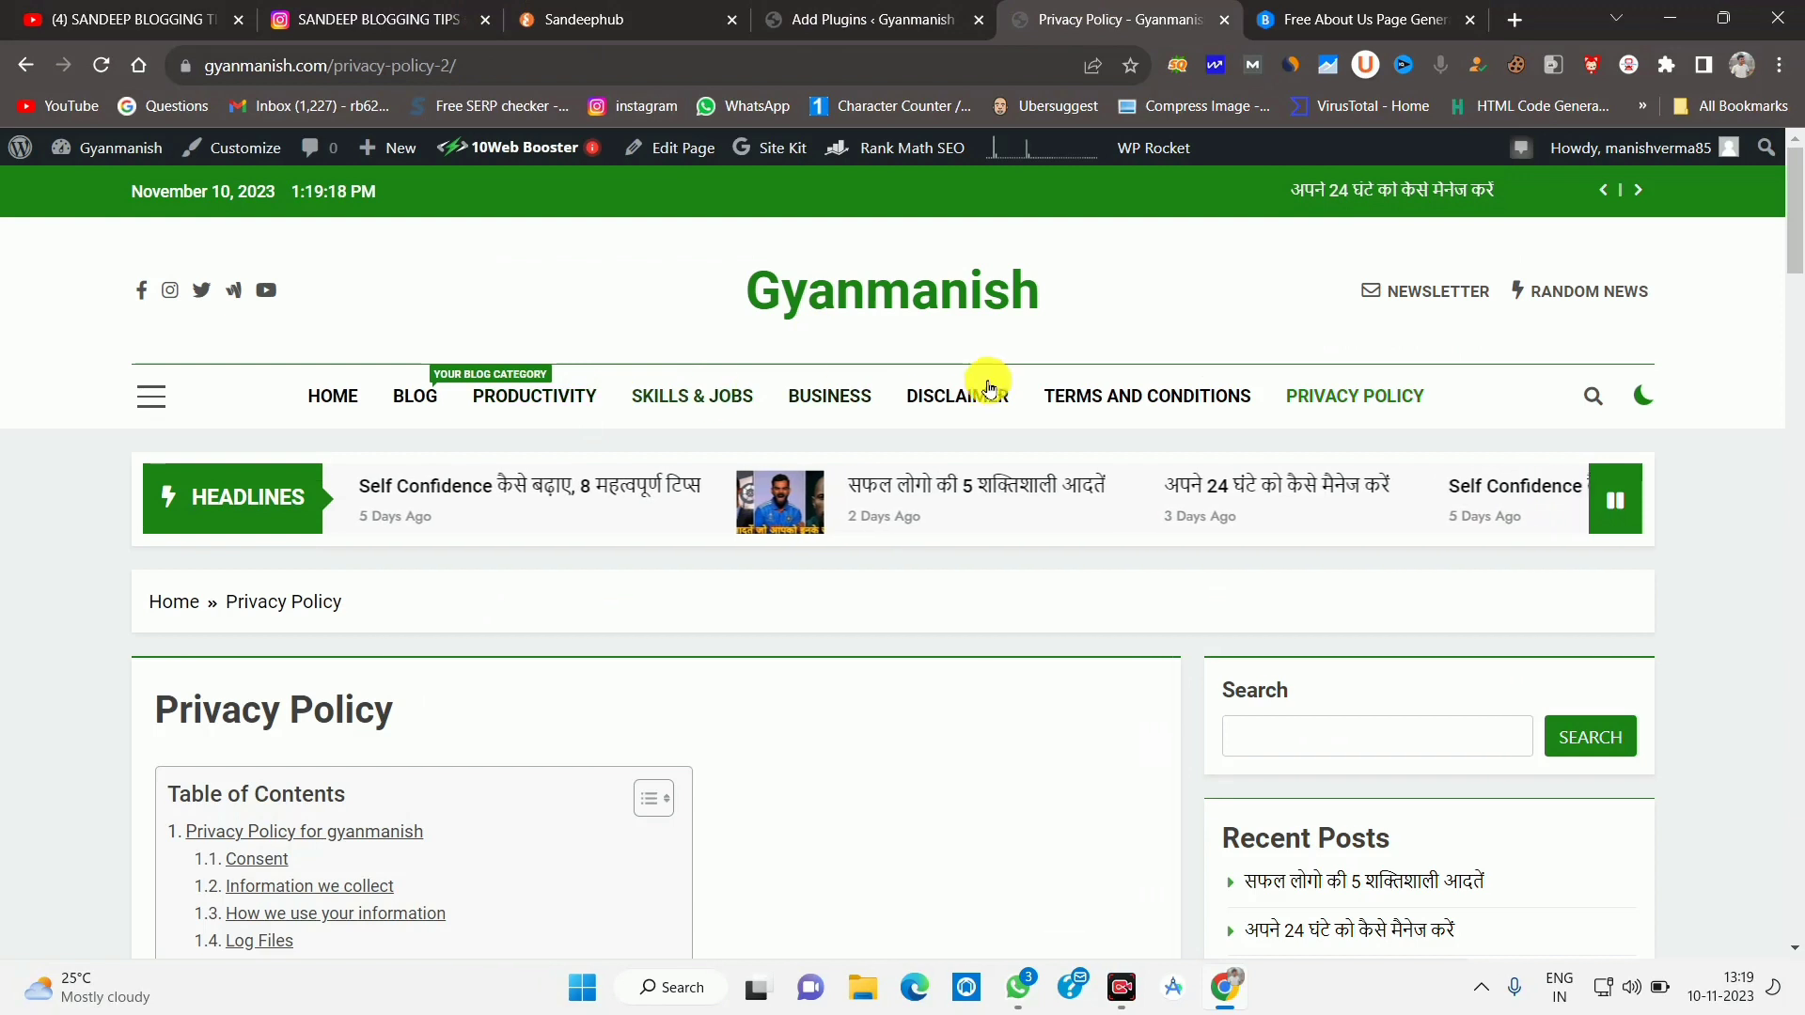
pyautogui.click(1269, 16)
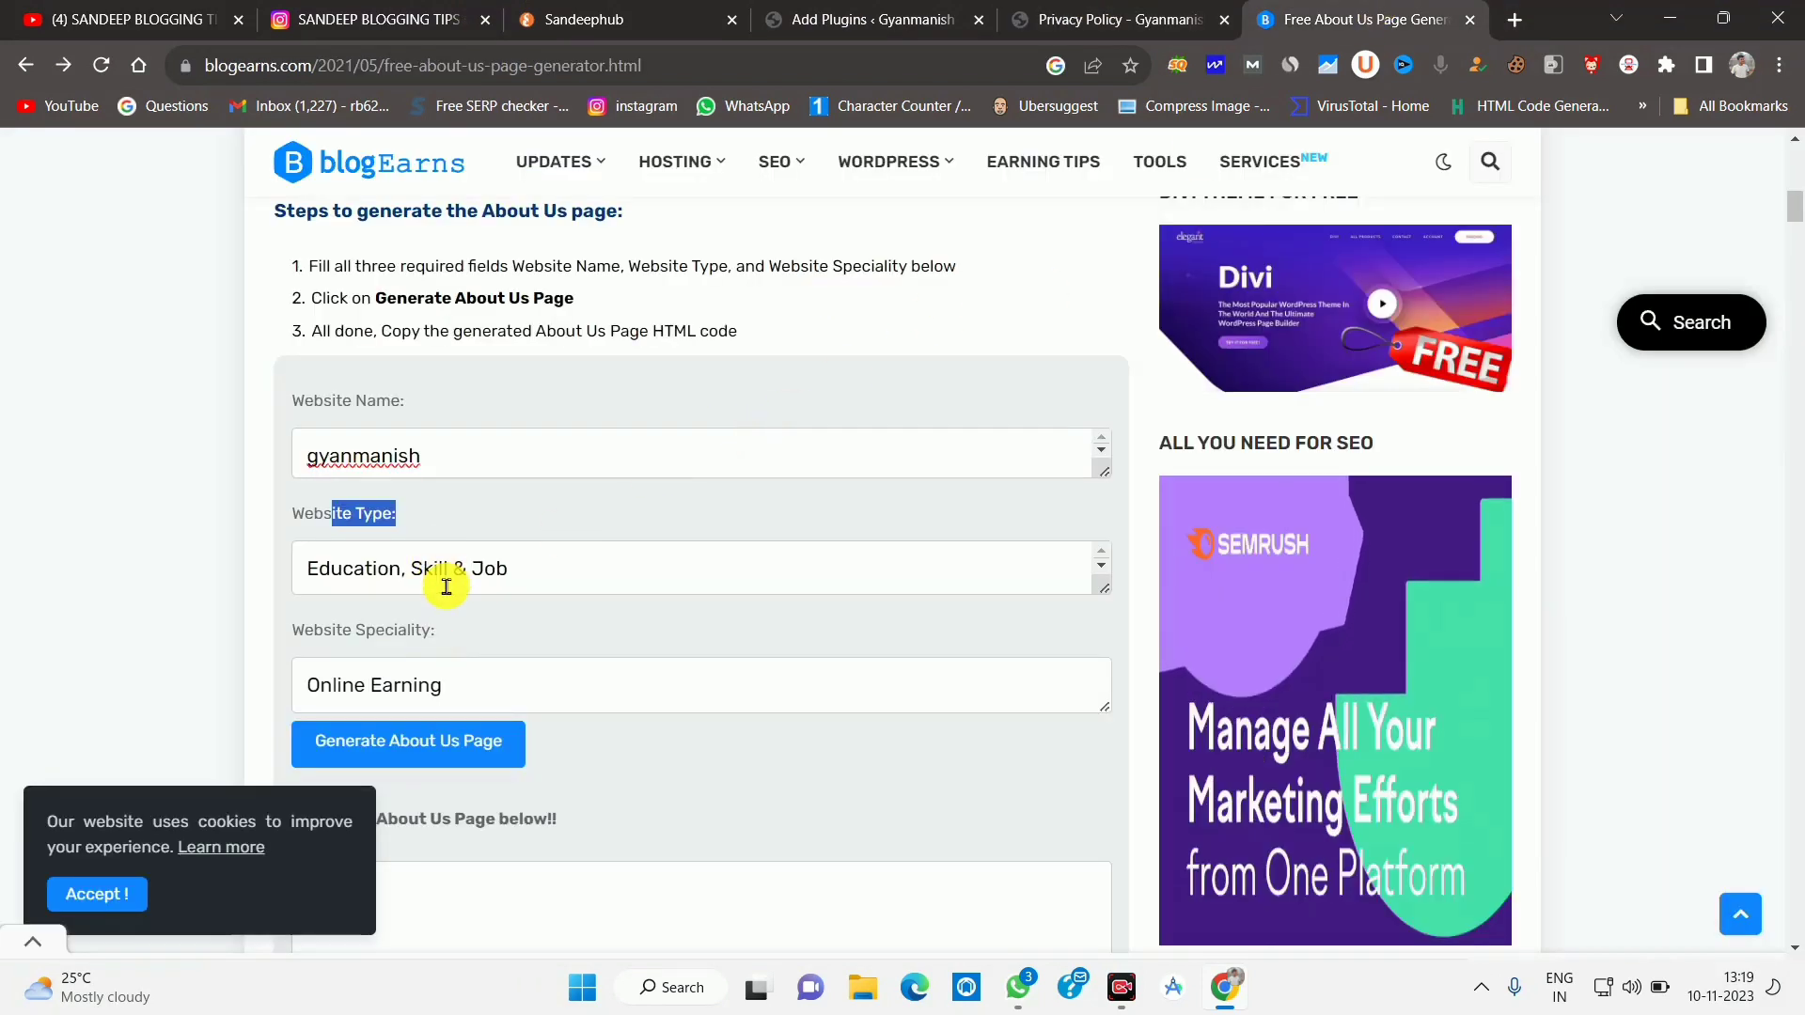
pyautogui.moveTo(308, 684); pyautogui.dragTo(451, 669)
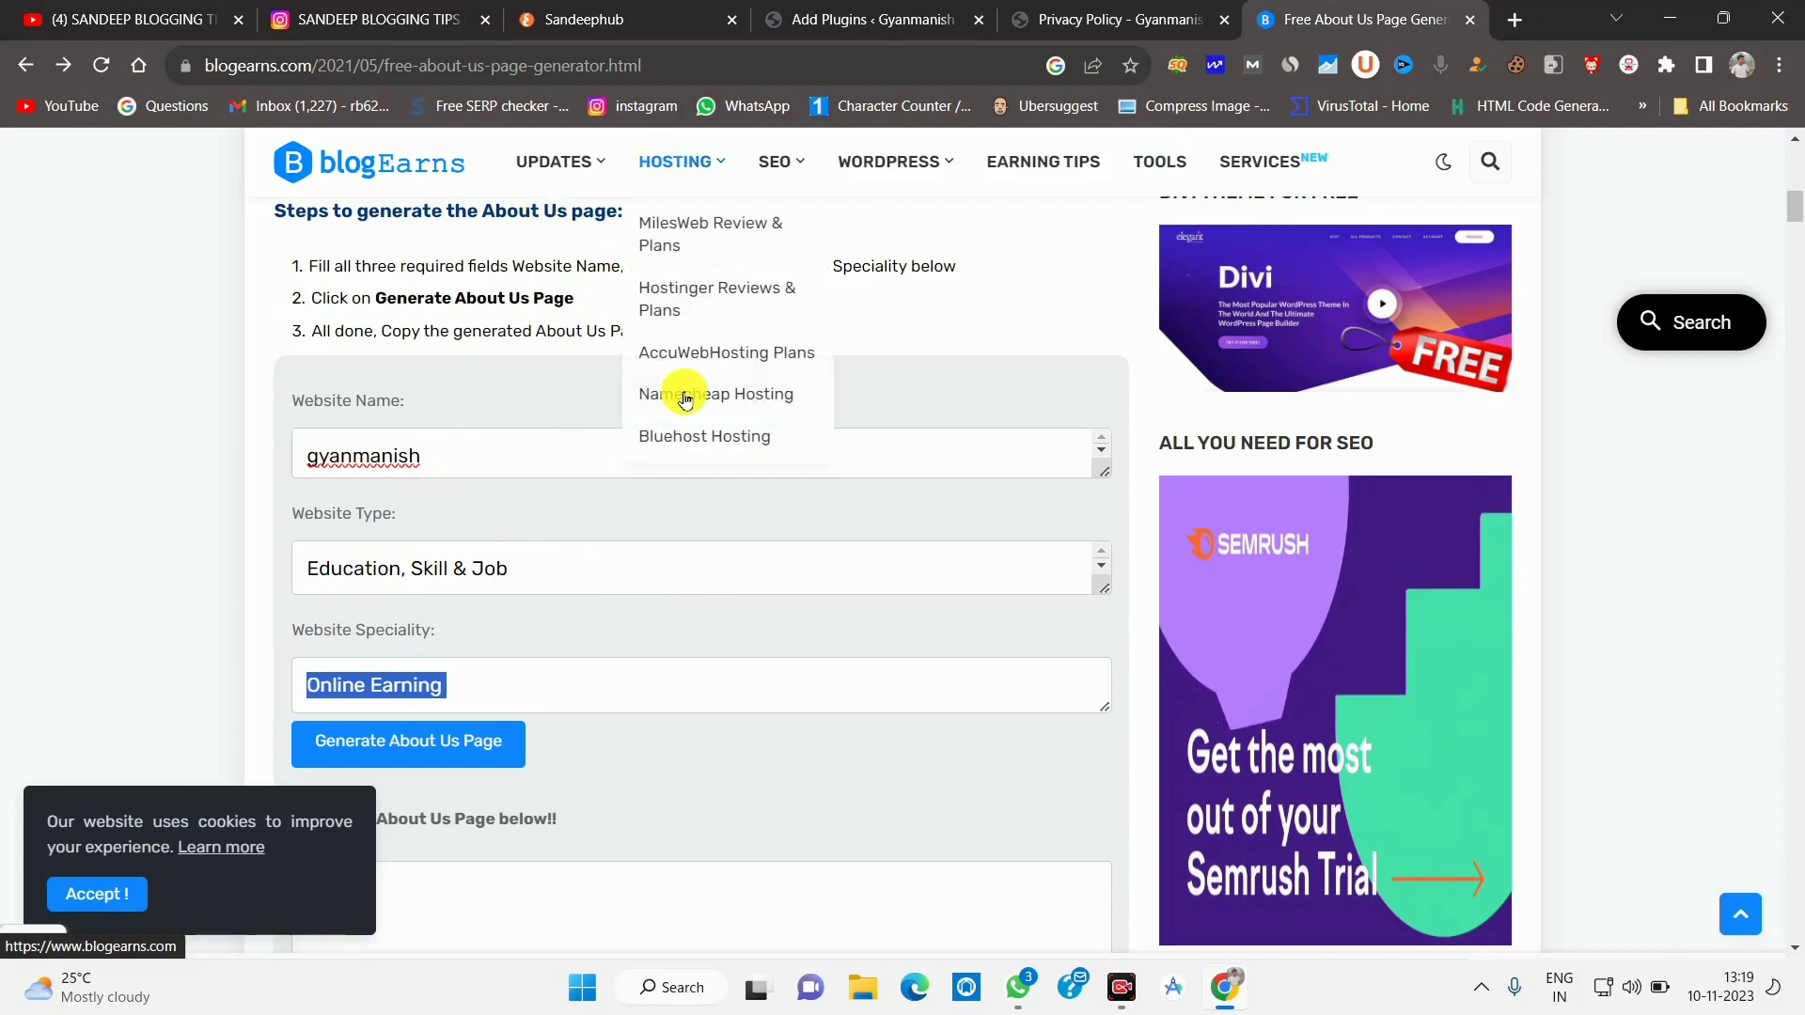
# Generate the About Us page for gyanmanish from the completed form, dismissing the site's ad request, and show the HTML code.
pyautogui.click(402, 742)
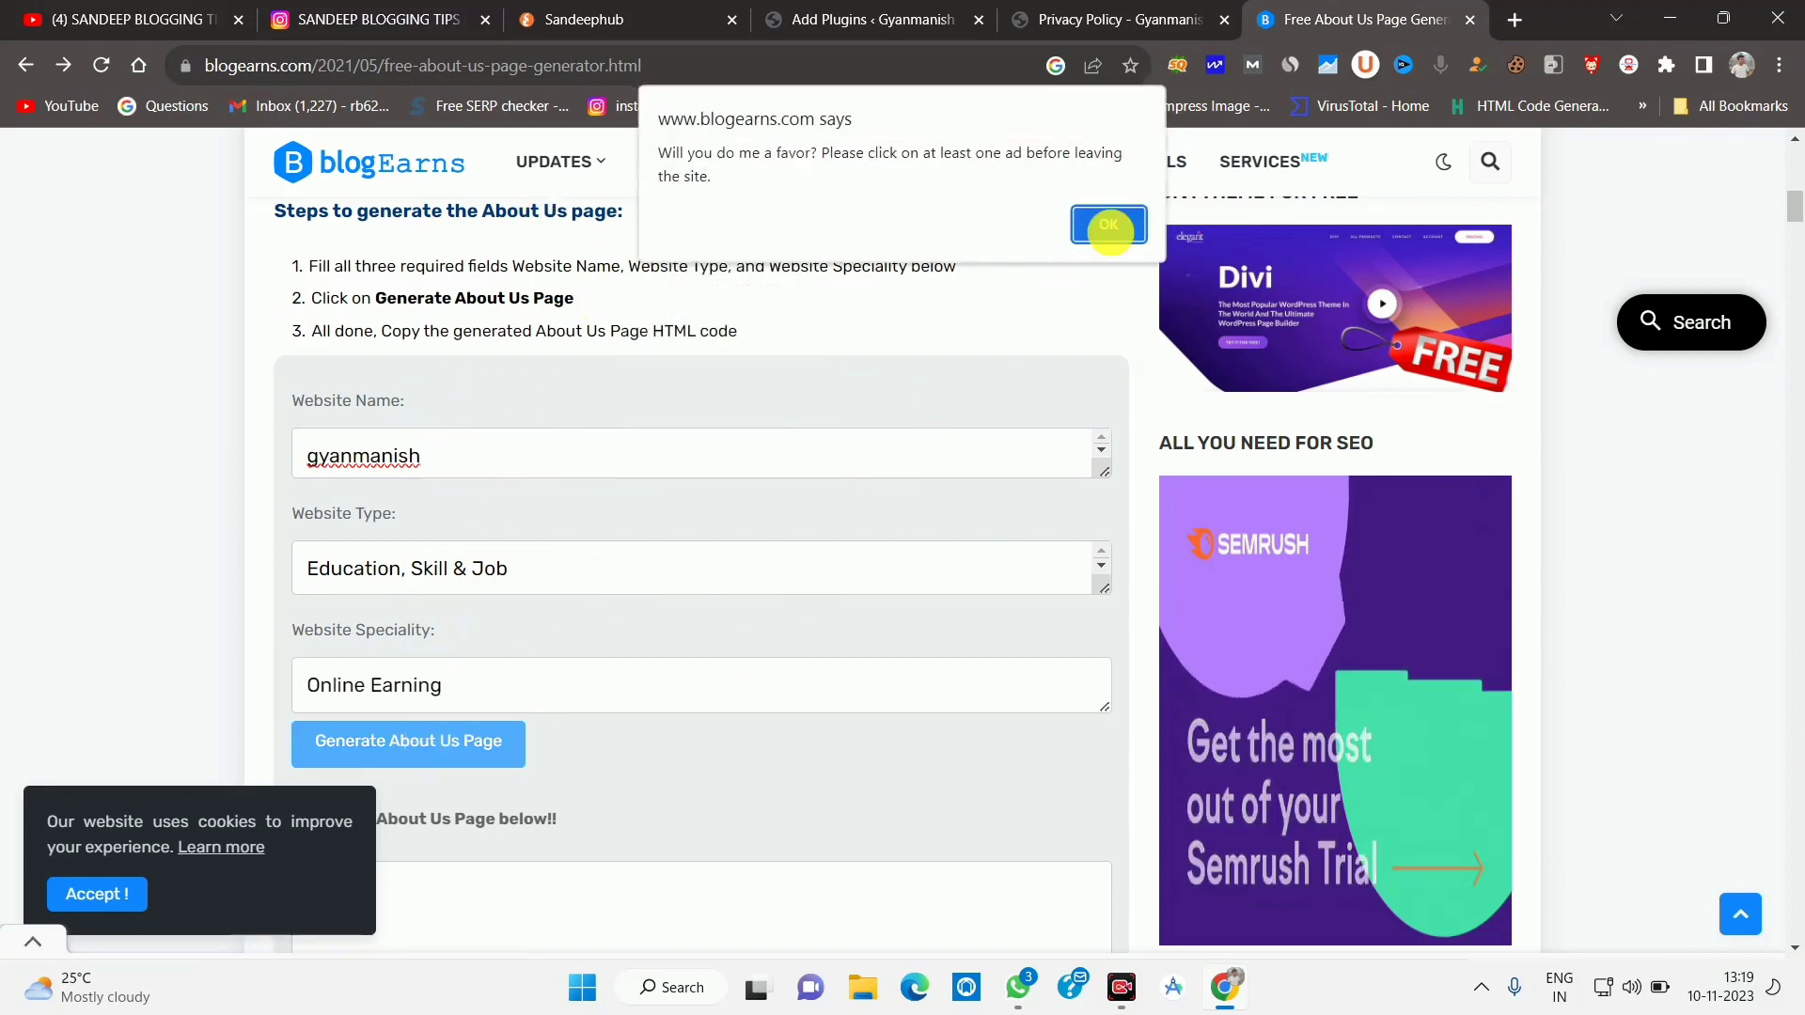
pyautogui.moveTo(848, 167); pyautogui.dragTo(1023, 153)
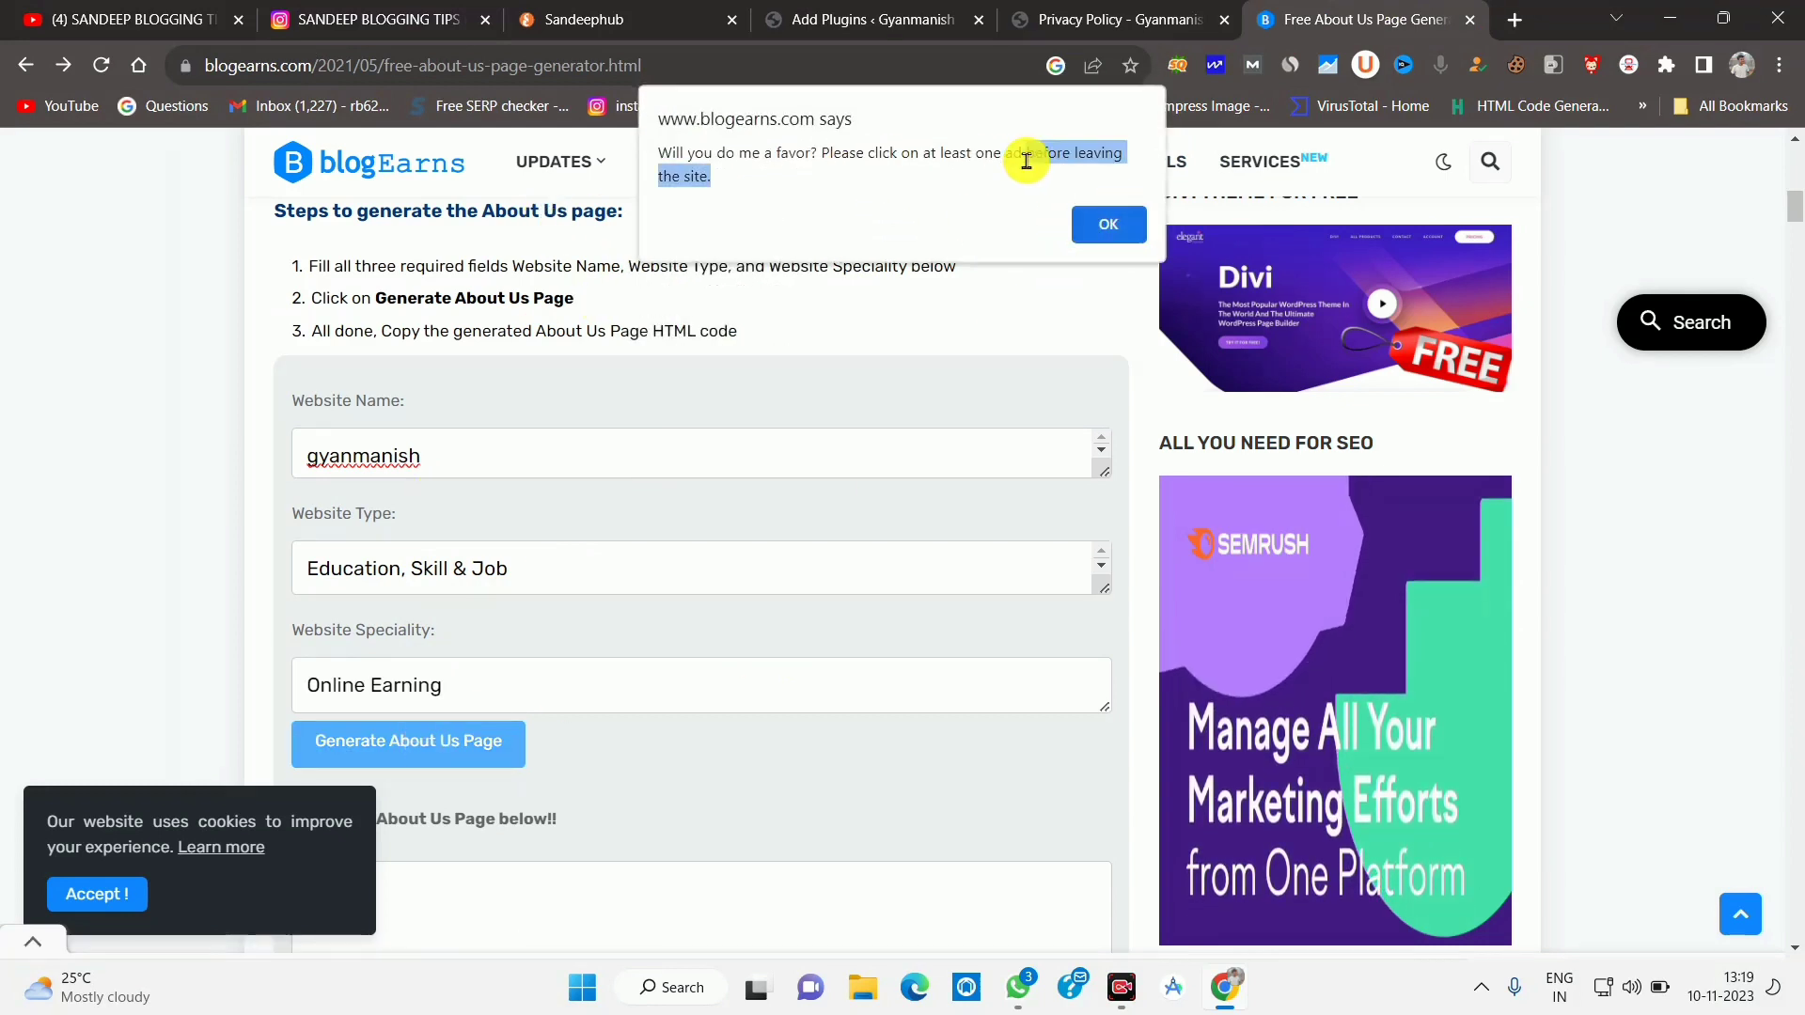
pyautogui.click(1091, 216)
pyautogui.scroll(-4, 682, 691)
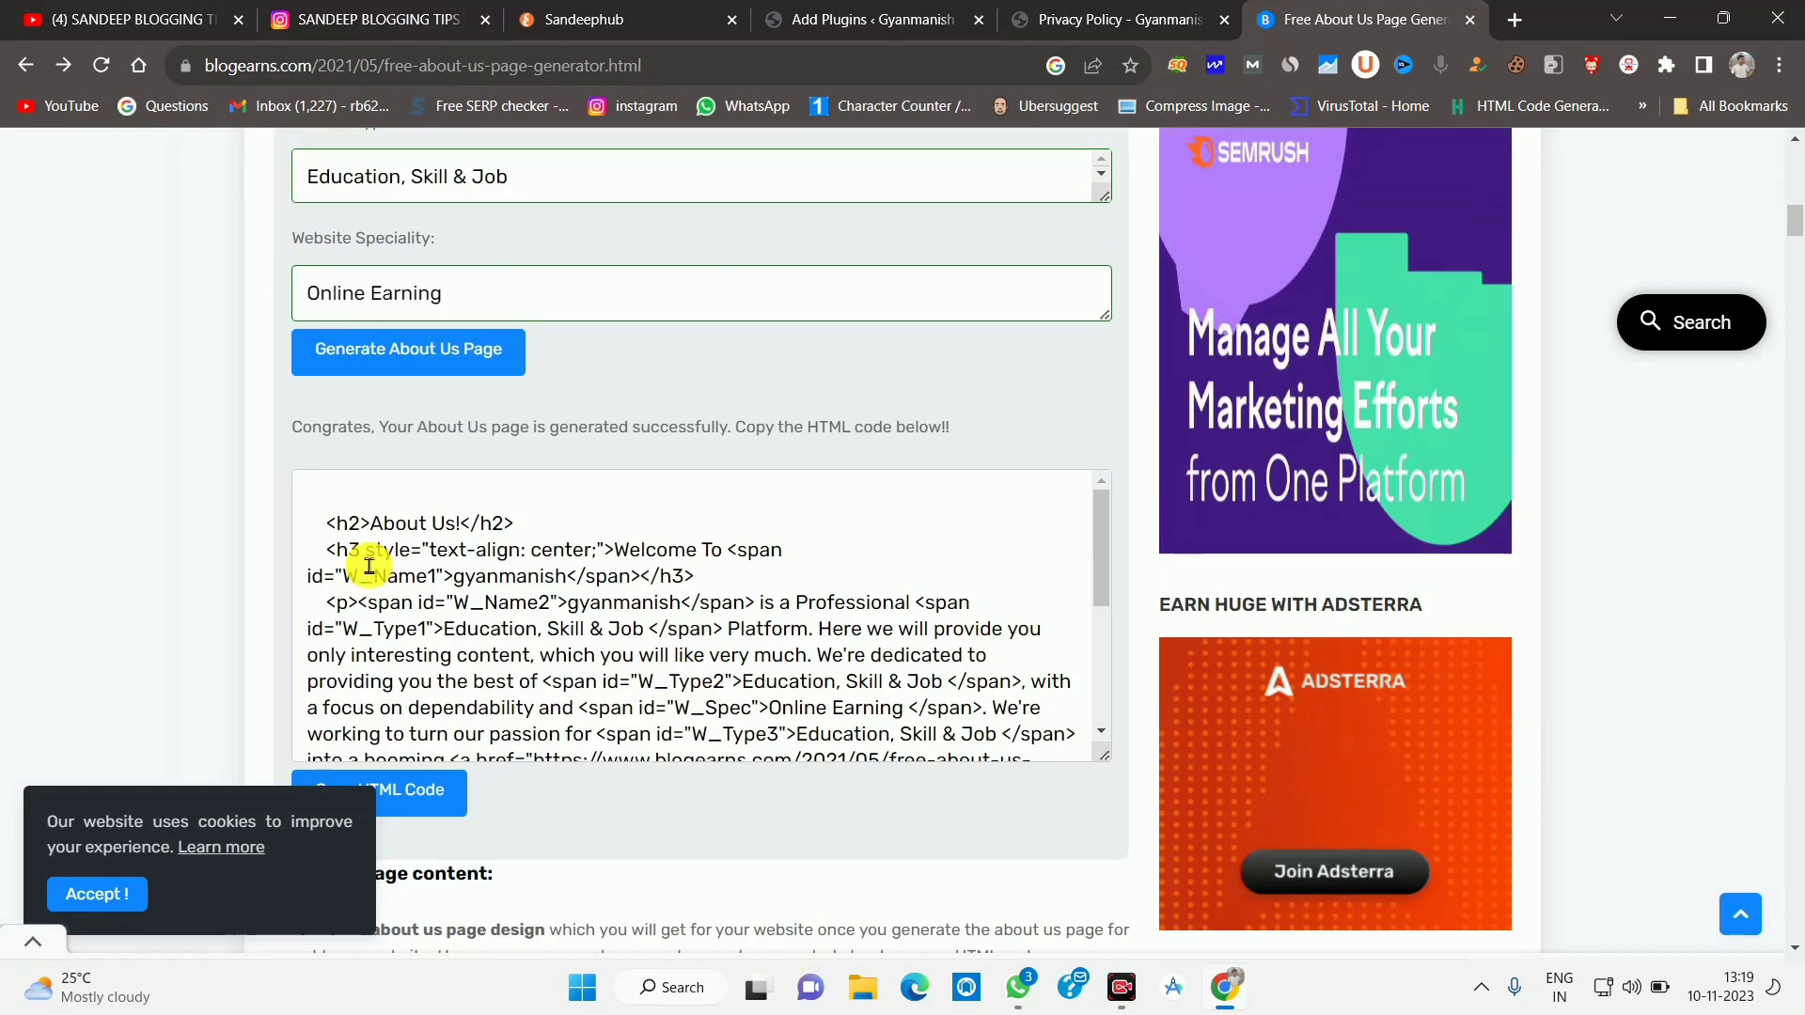
# Copy the generated About Us HTML code, then copy the rendered About Us text from the page's content sample.
pyautogui.scroll(-8, 442, 630)
pyautogui.scroll(-1, 655, 794)
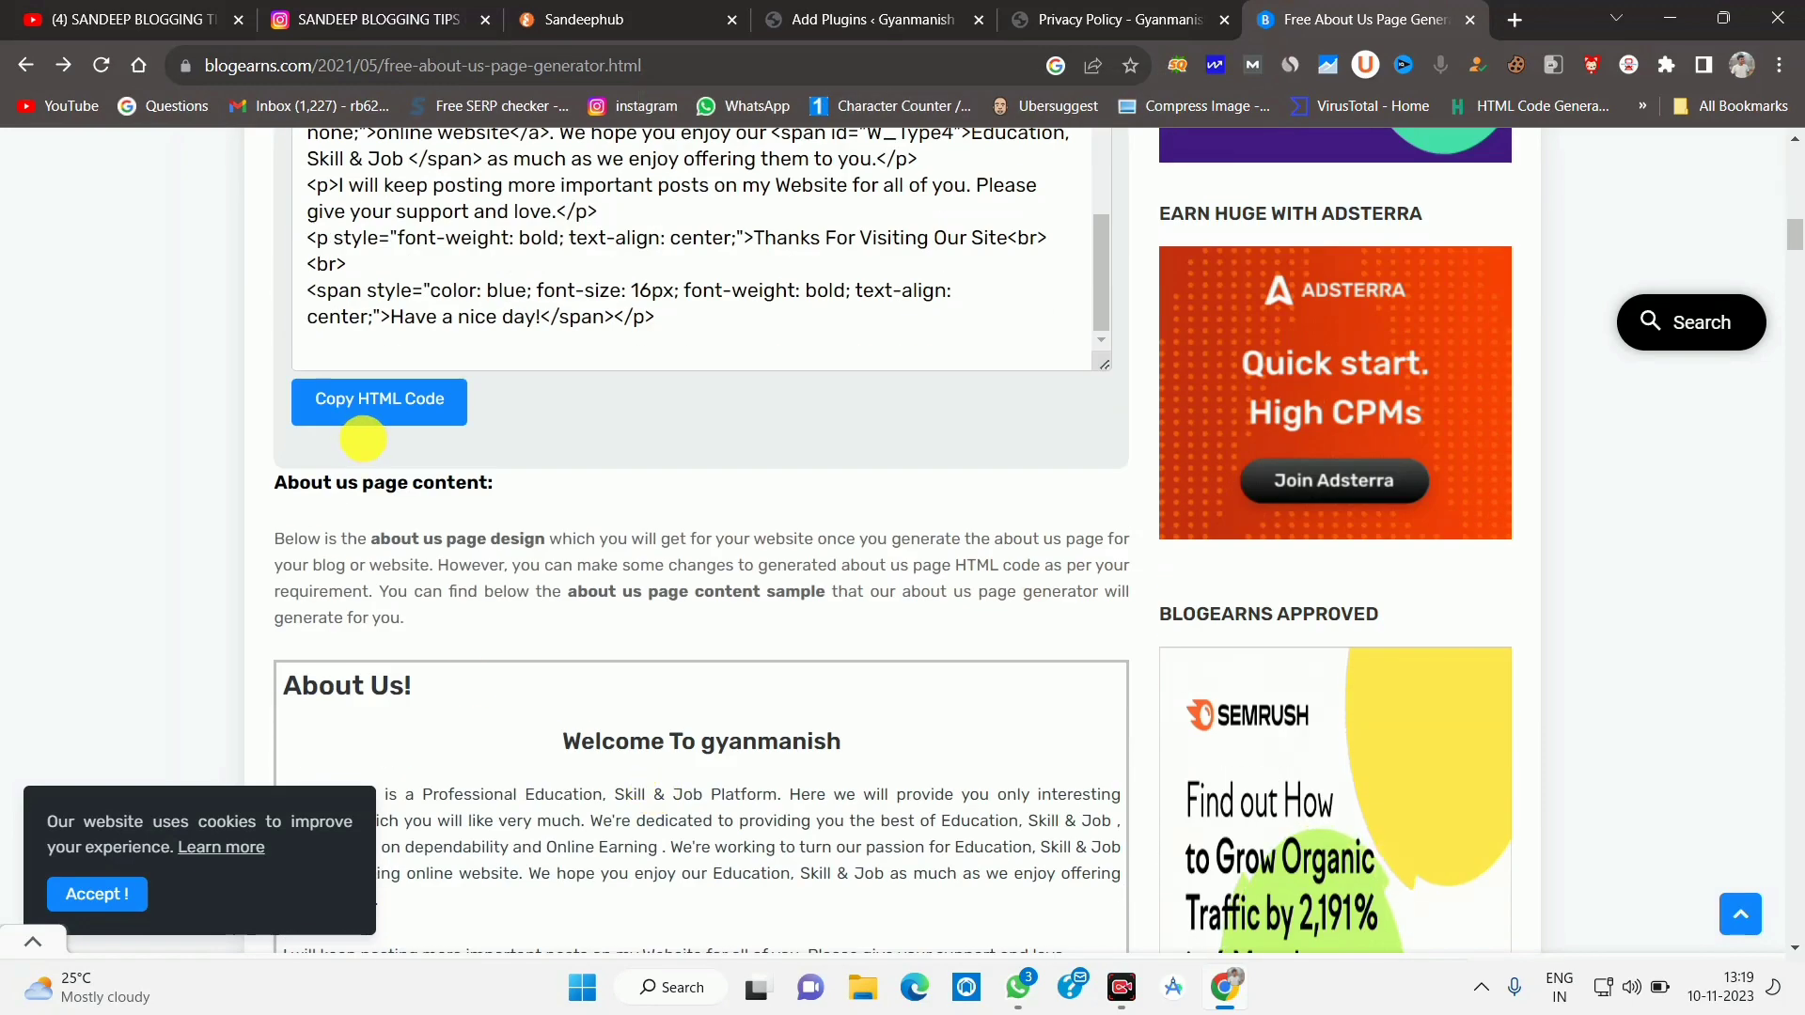
pyautogui.click(397, 399)
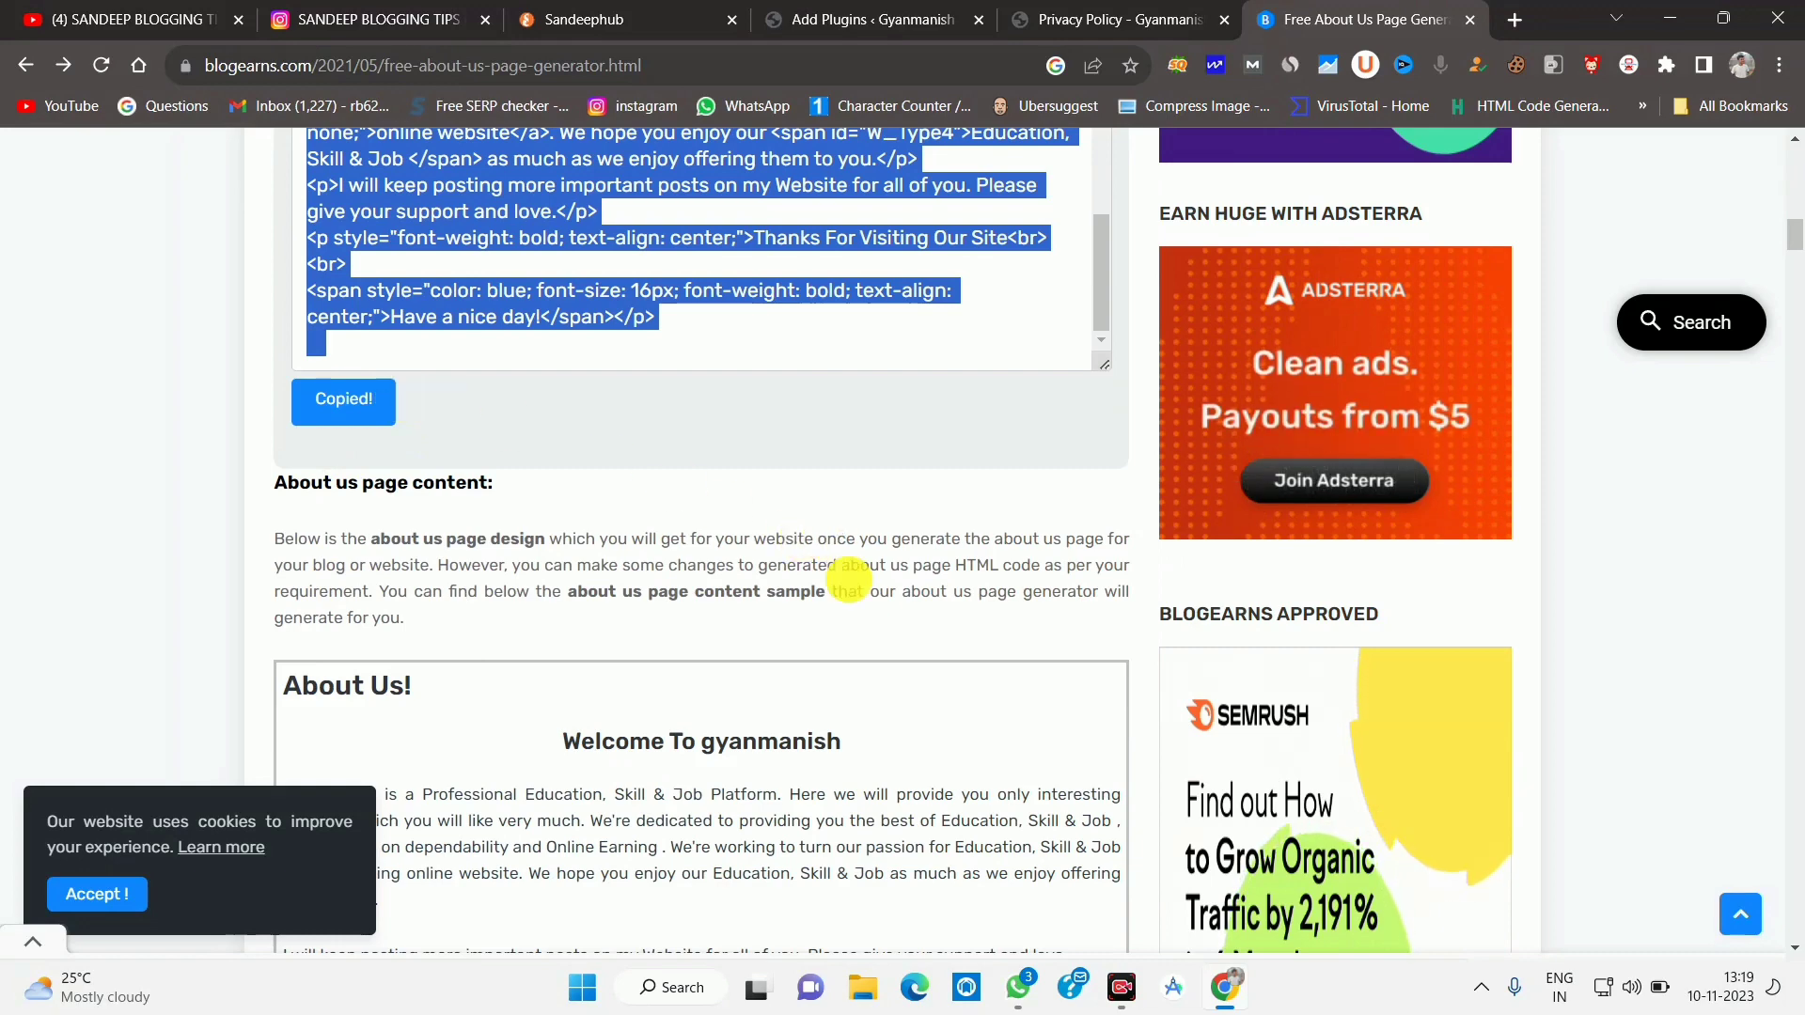
pyautogui.scroll(-4, 692, 713)
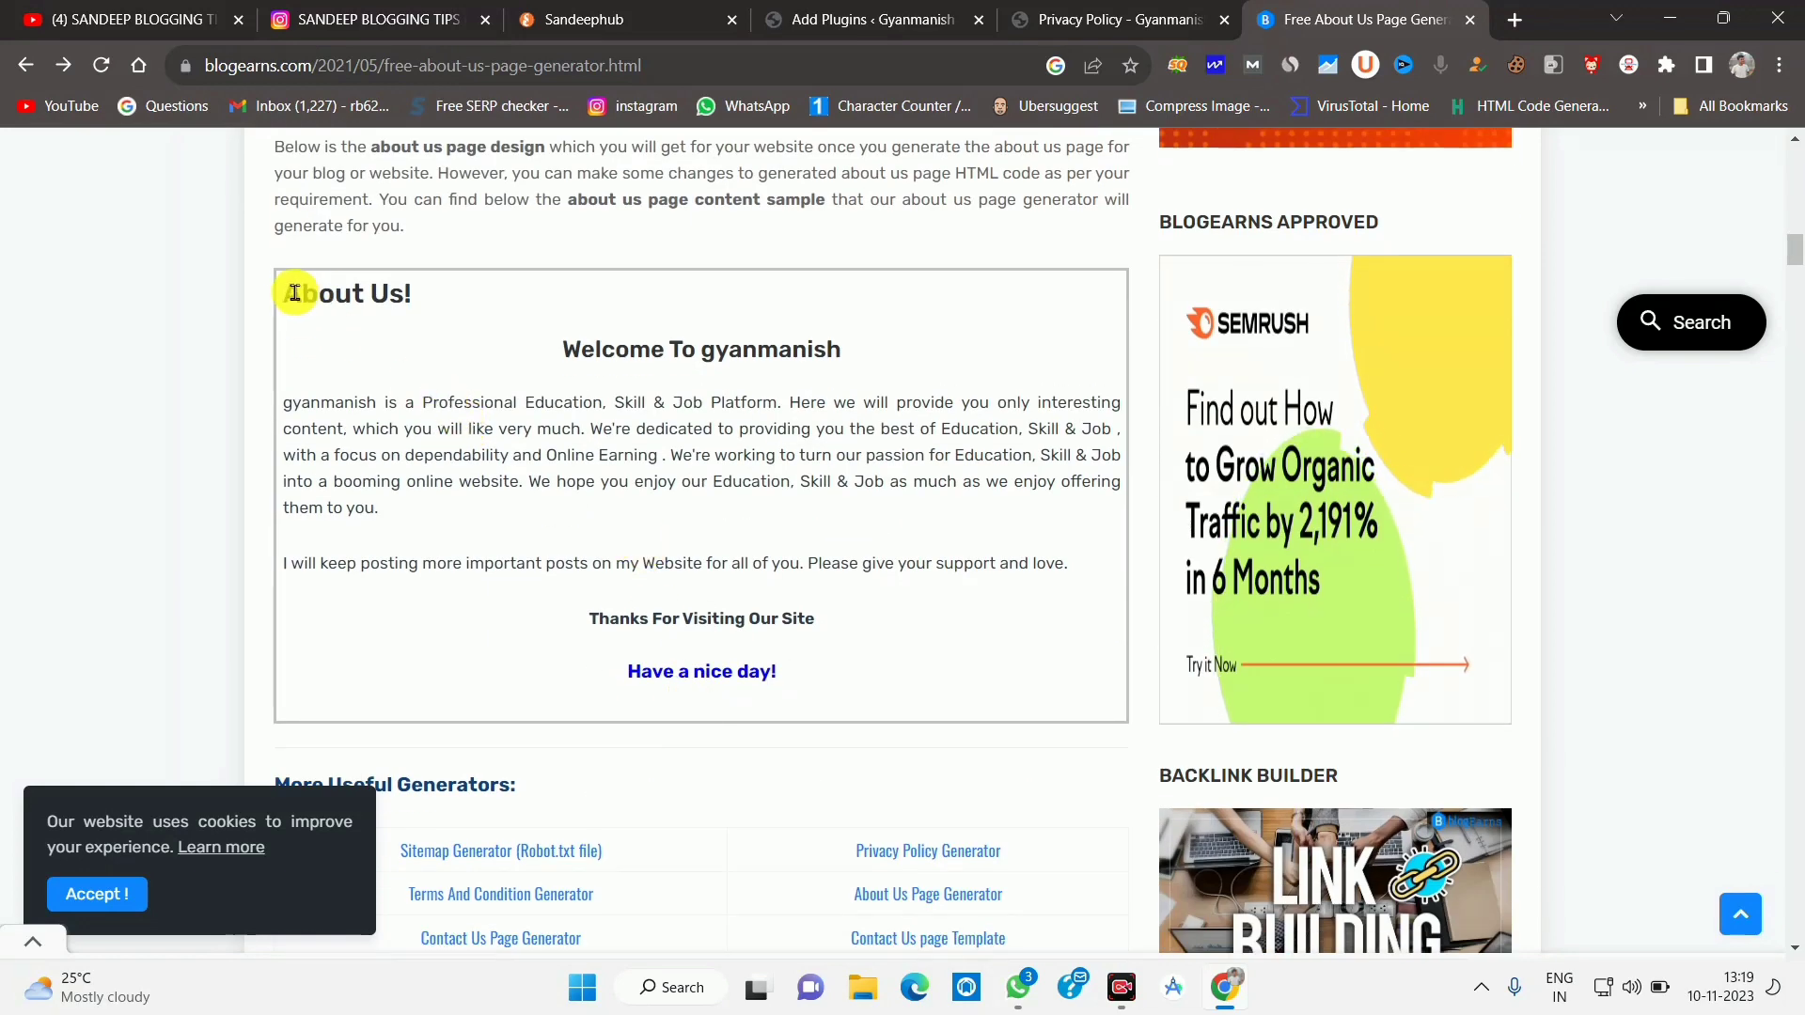
pyautogui.moveTo(290, 294); pyautogui.dragTo(833, 695)
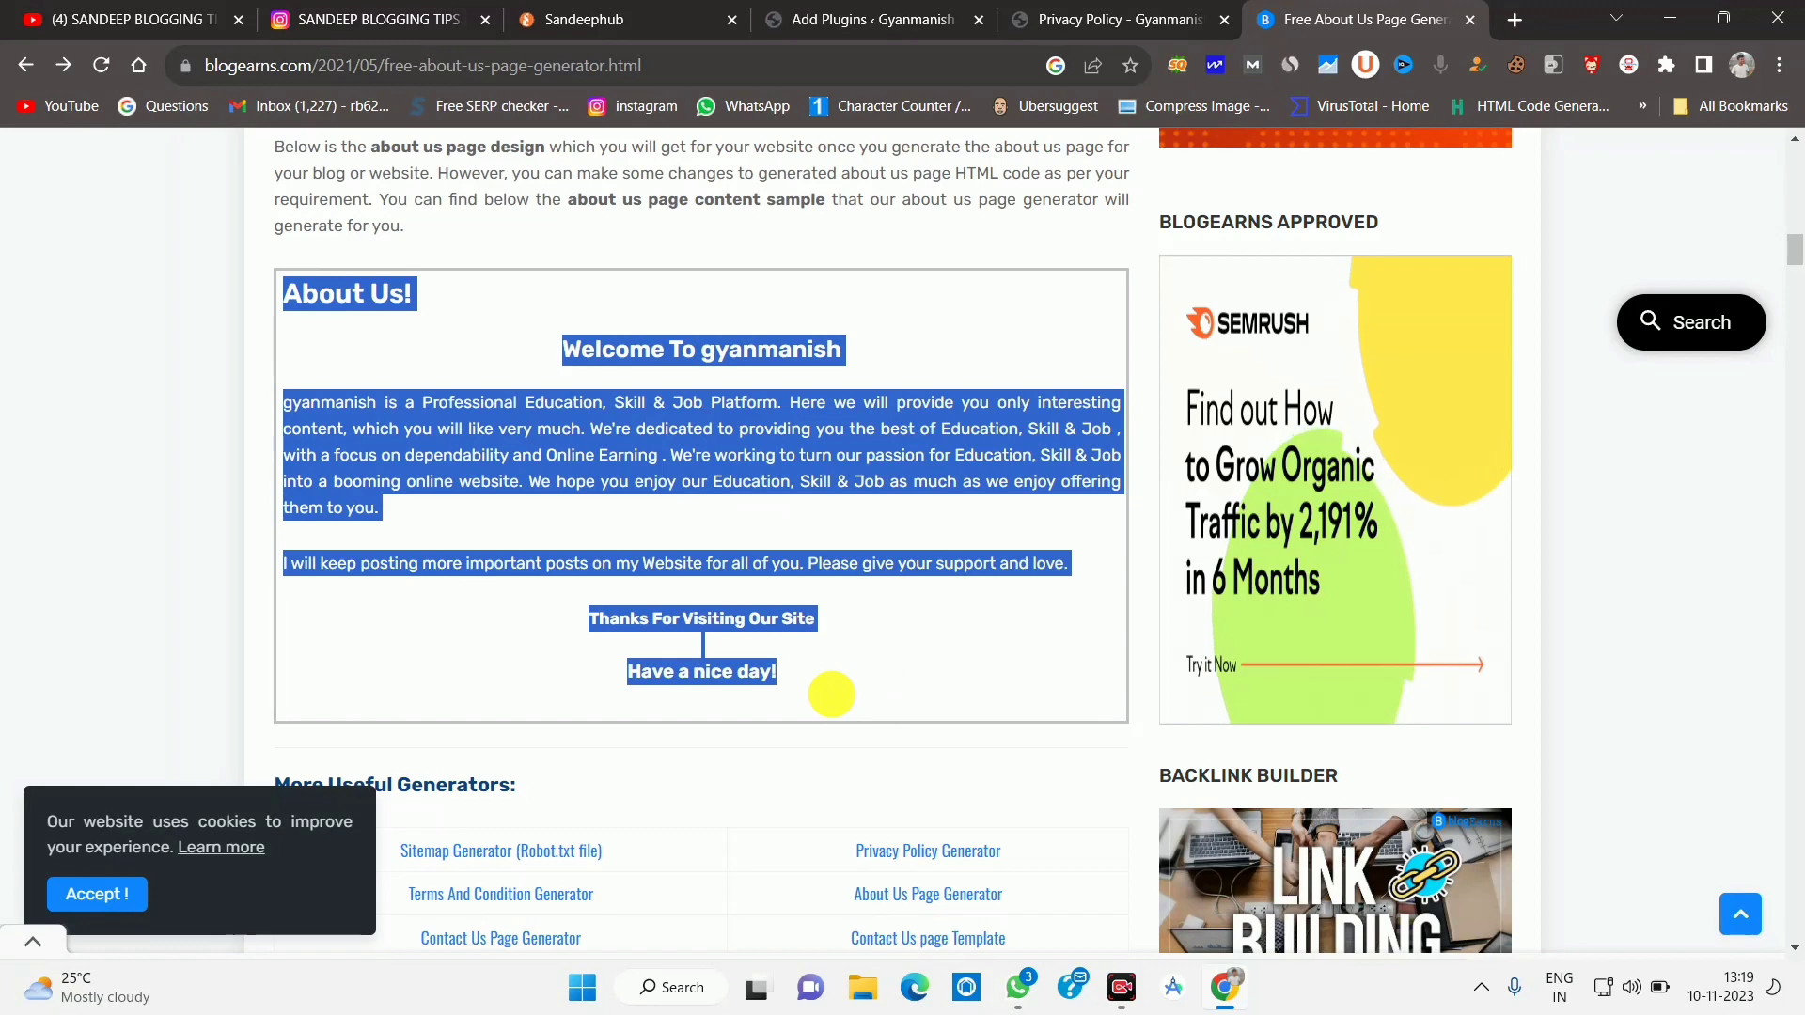
pyautogui.rightClick(698, 476)
pyautogui.click(733, 495)
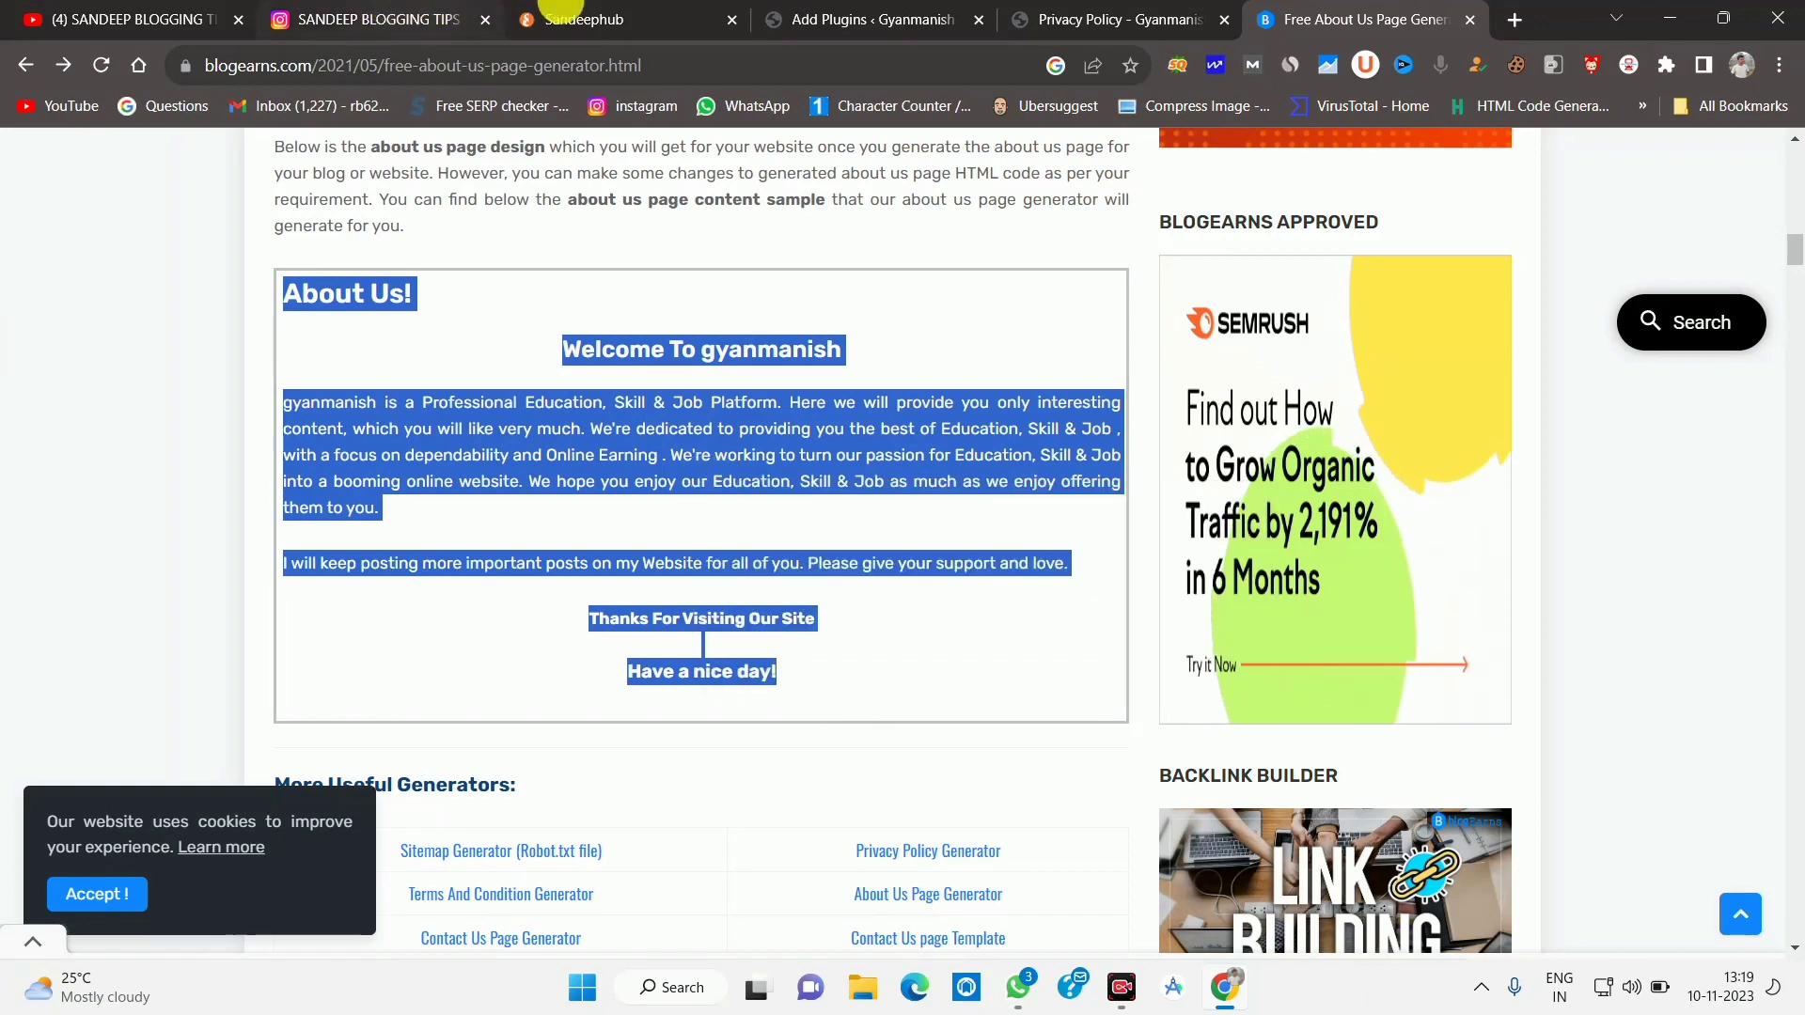
# Create a WordPress page titled "About Us" with the copied About Us text as its content and publish it.
pyautogui.click(873, 19)
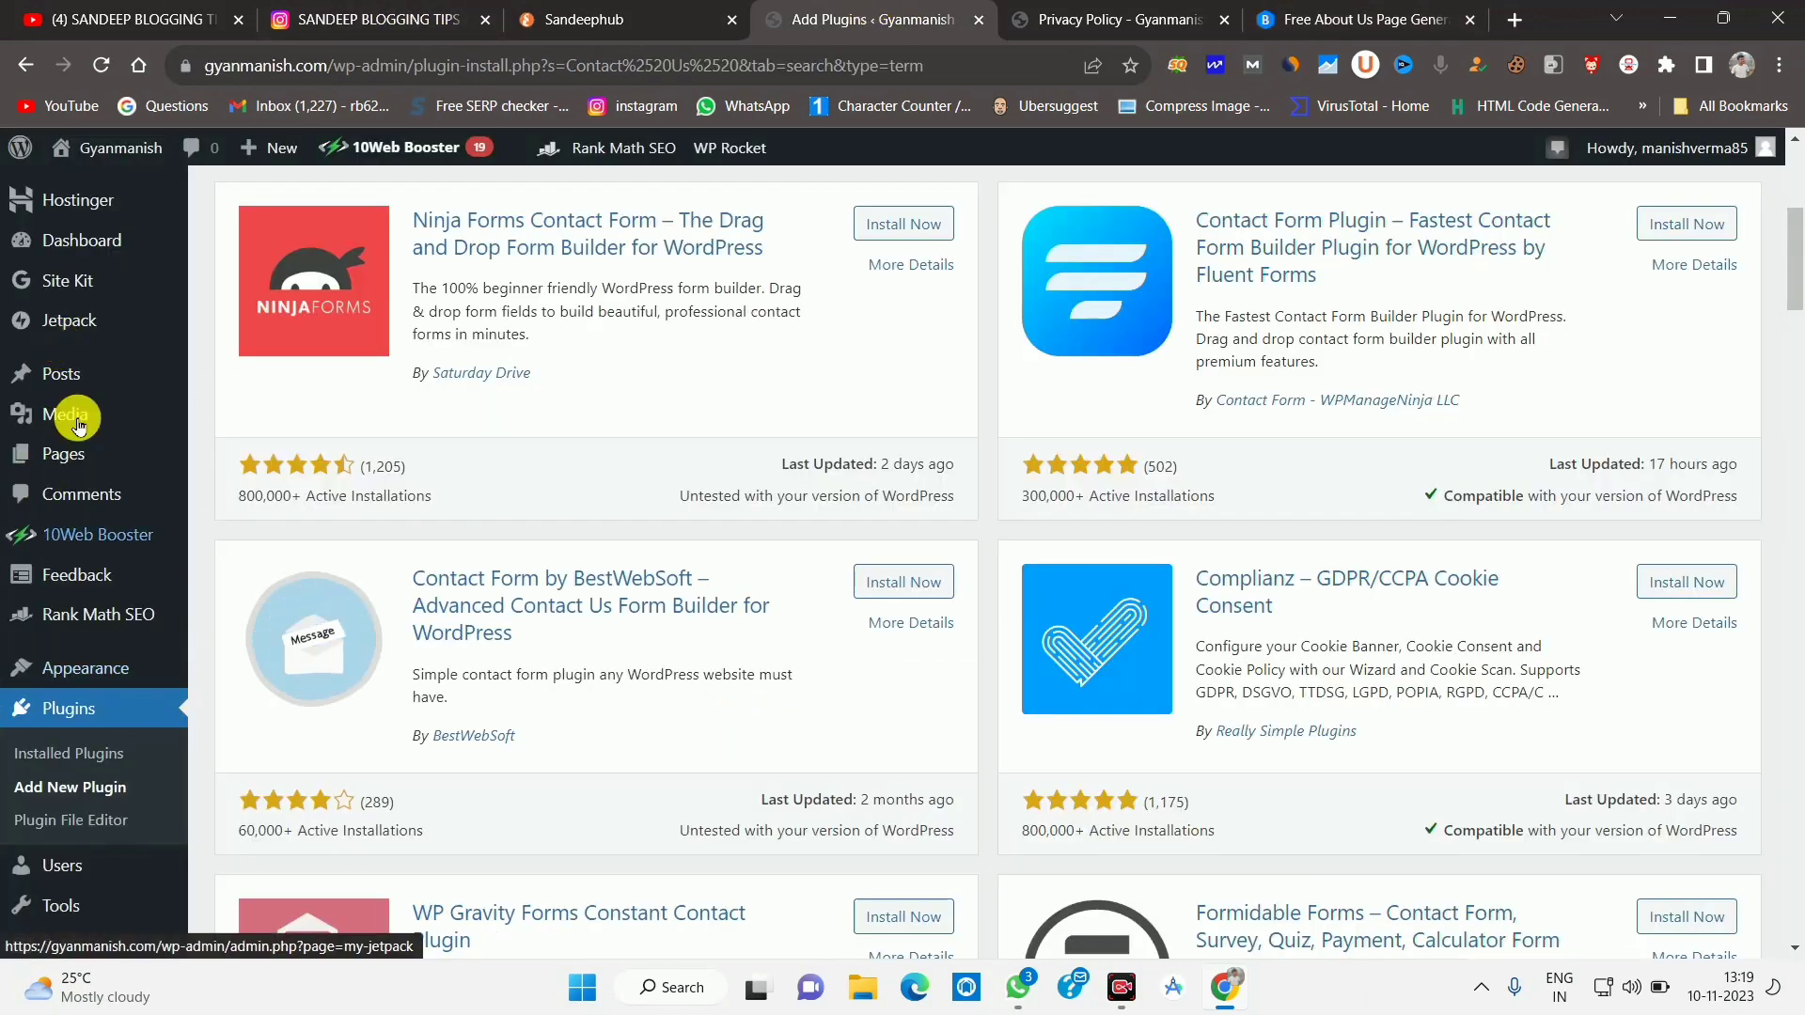
pyautogui.moveTo(105, 370)
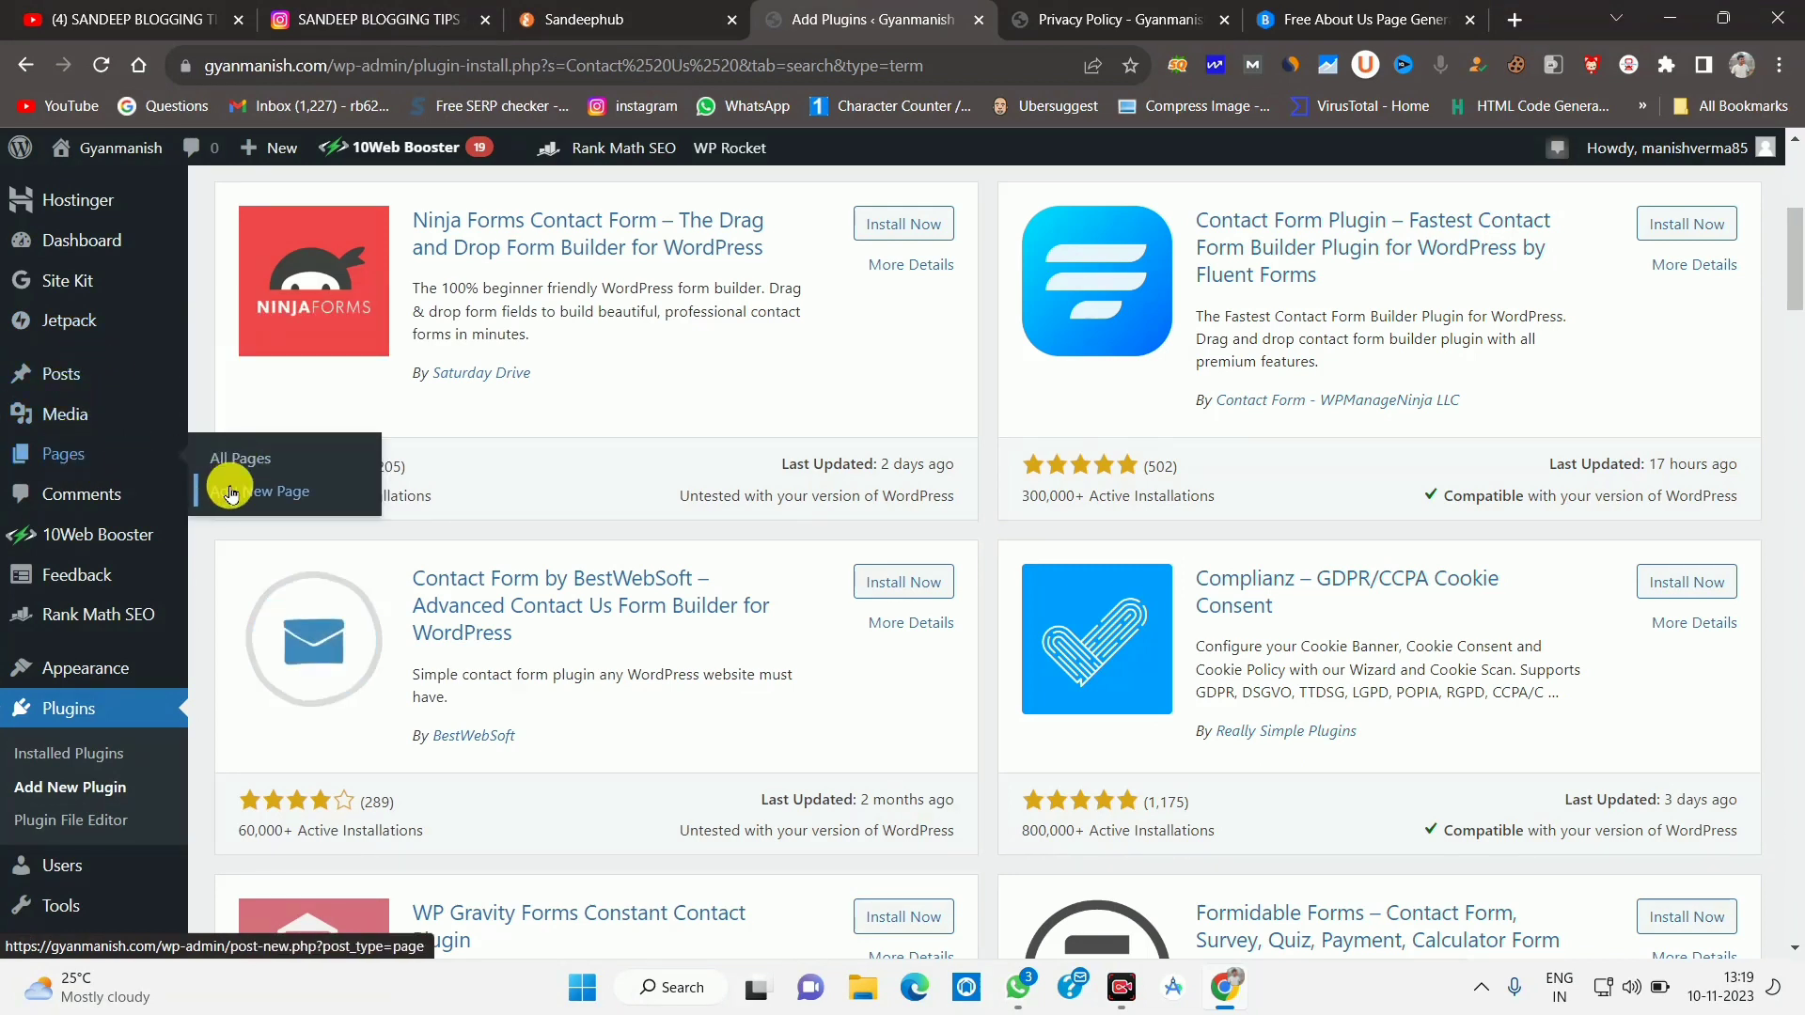
pyautogui.click(106, 470)
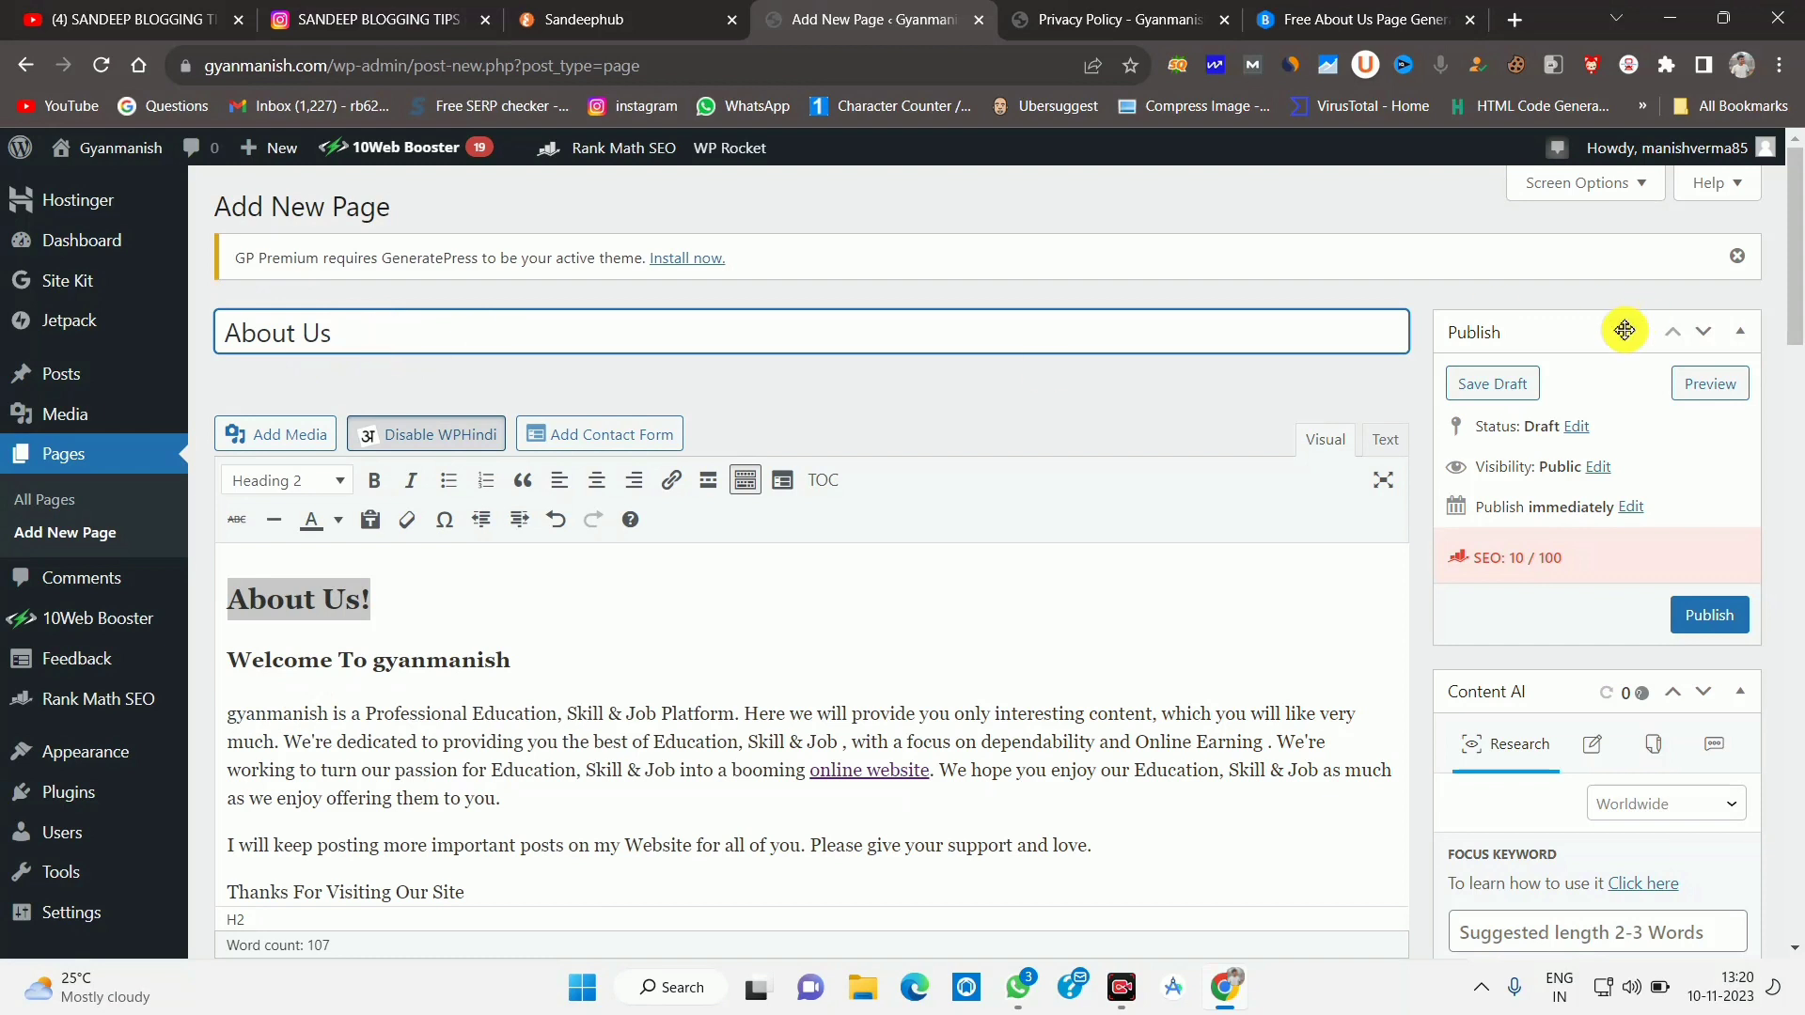
pyautogui.click(1709, 614)
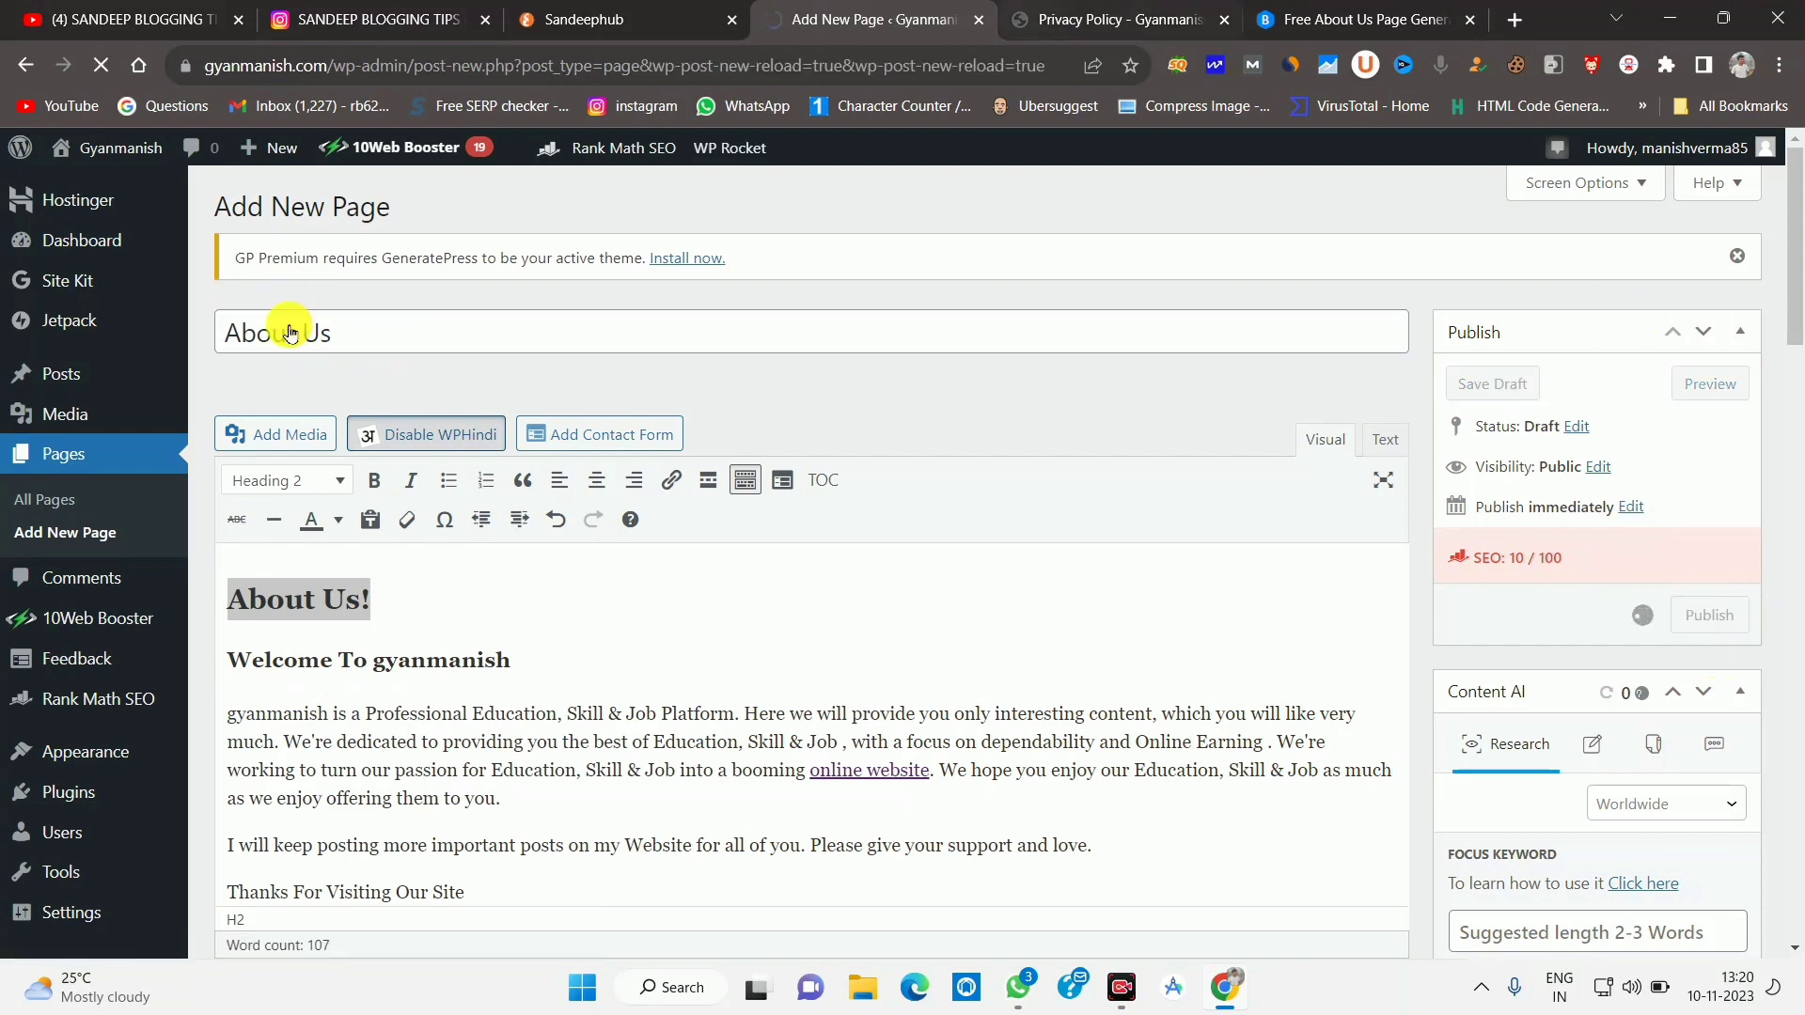
# Search the WordPress plugin directory for "contact form" and look through the matching plugins.
pyautogui.moveTo(40, 715)
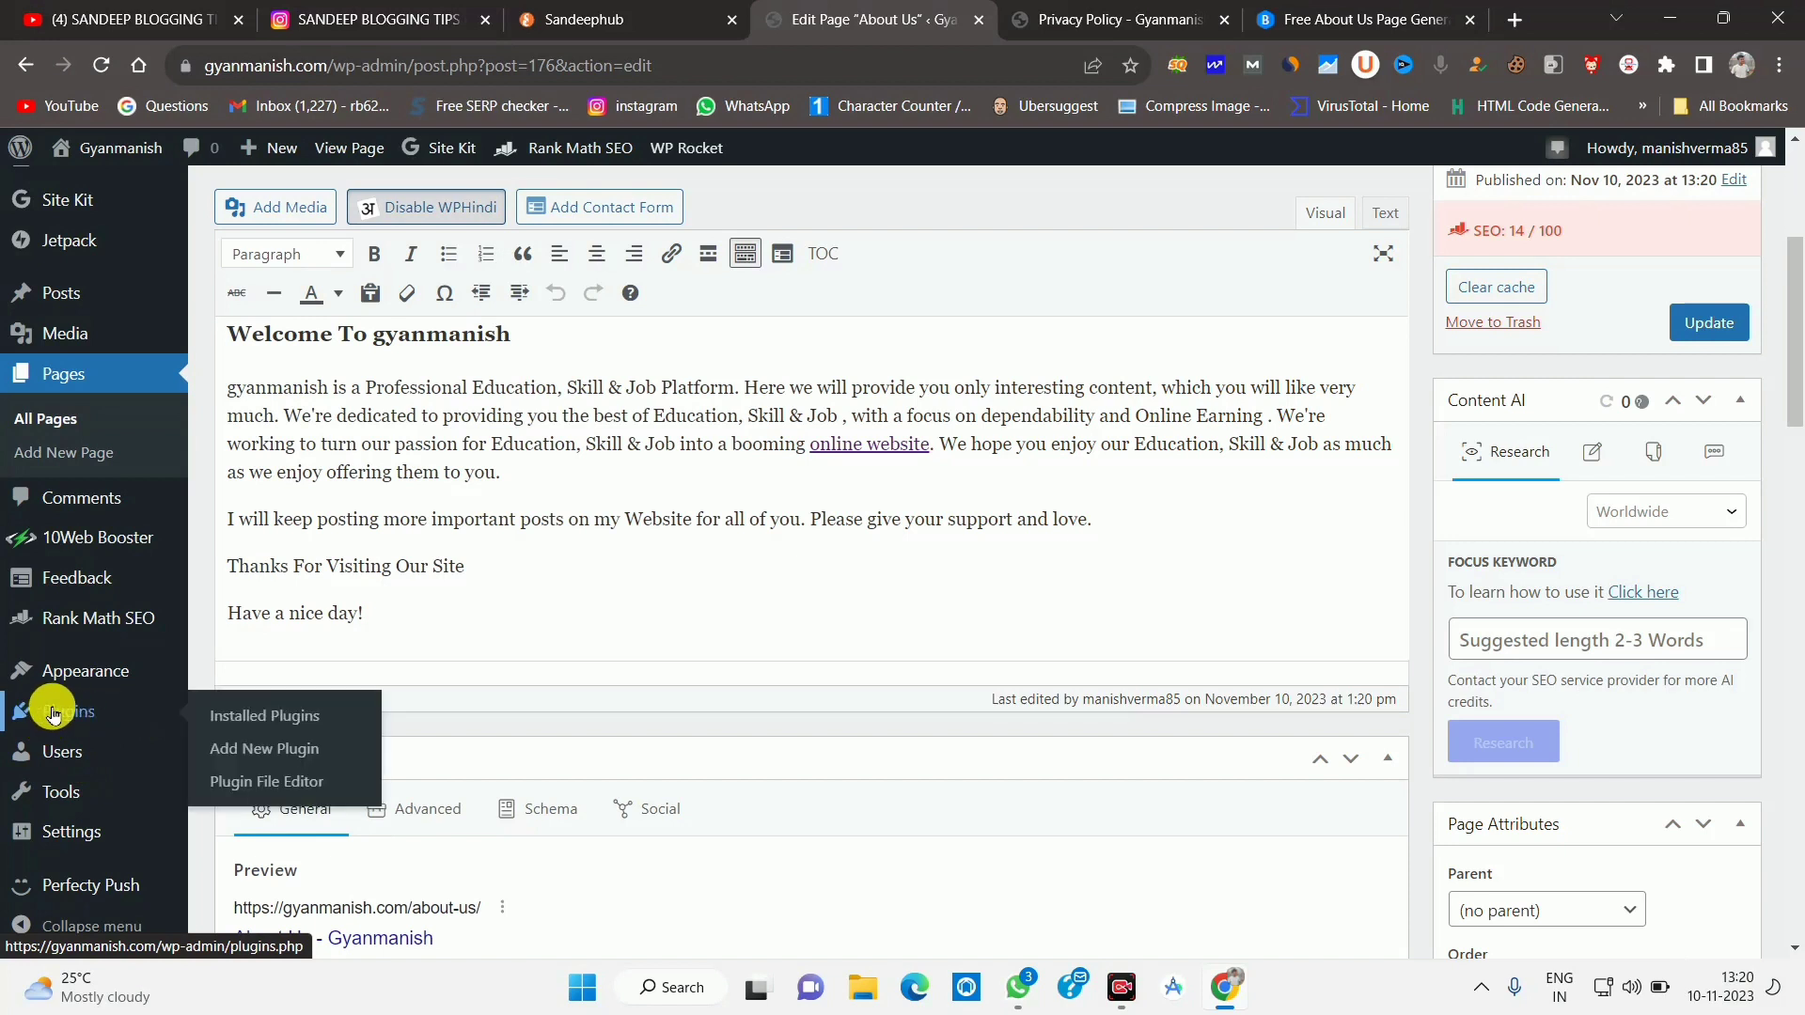
pyautogui.click(228, 749)
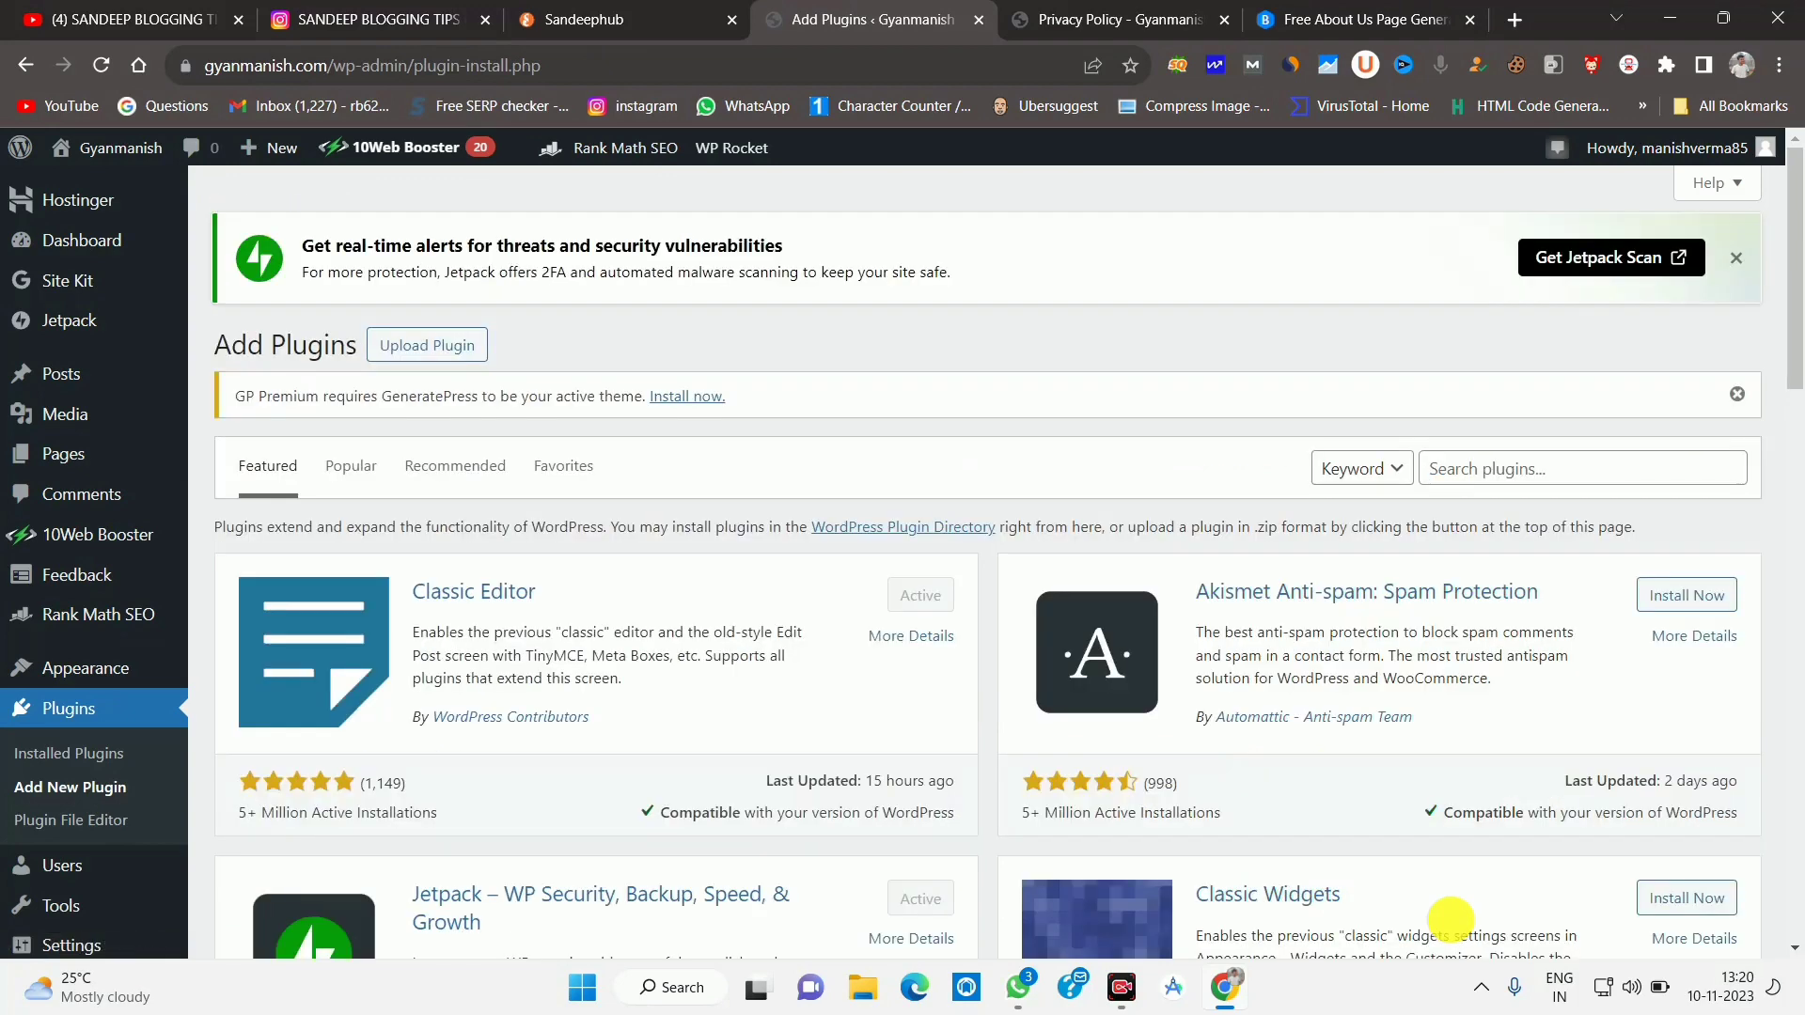
pyautogui.click(1475, 464)
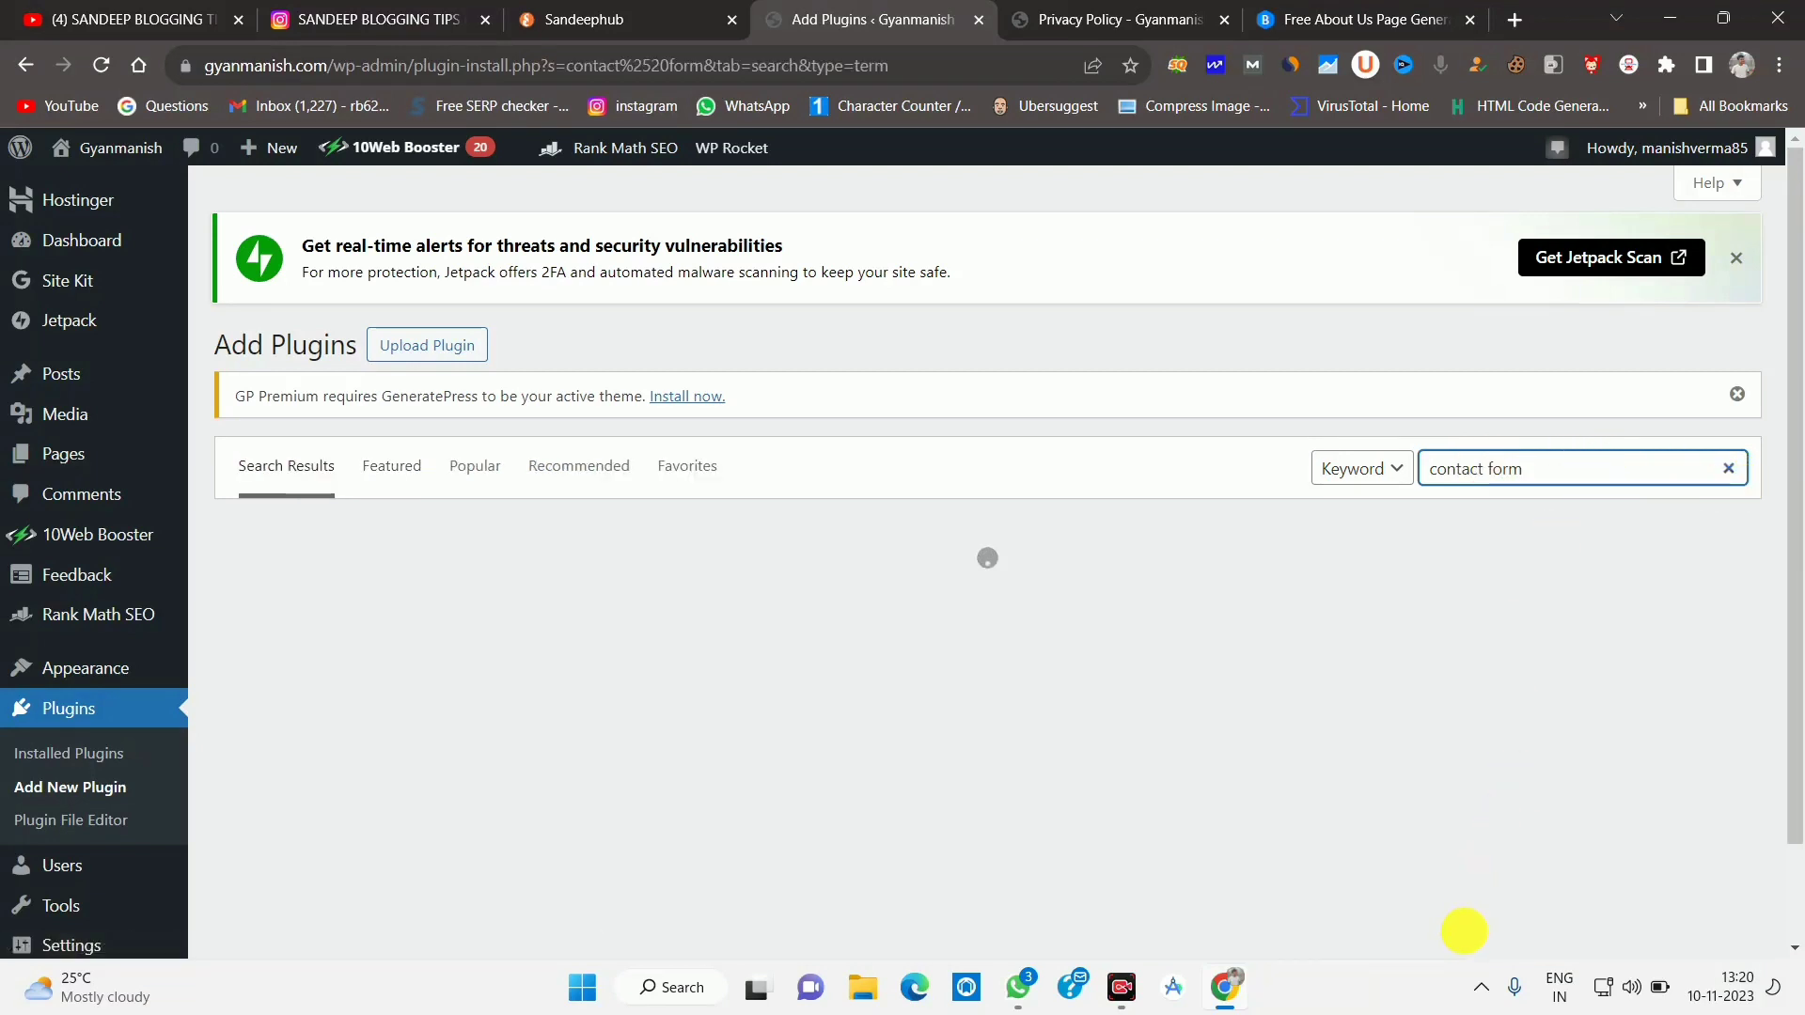
pyautogui.scroll(-8, 1109, 813)
pyautogui.scroll(4, 466, 586)
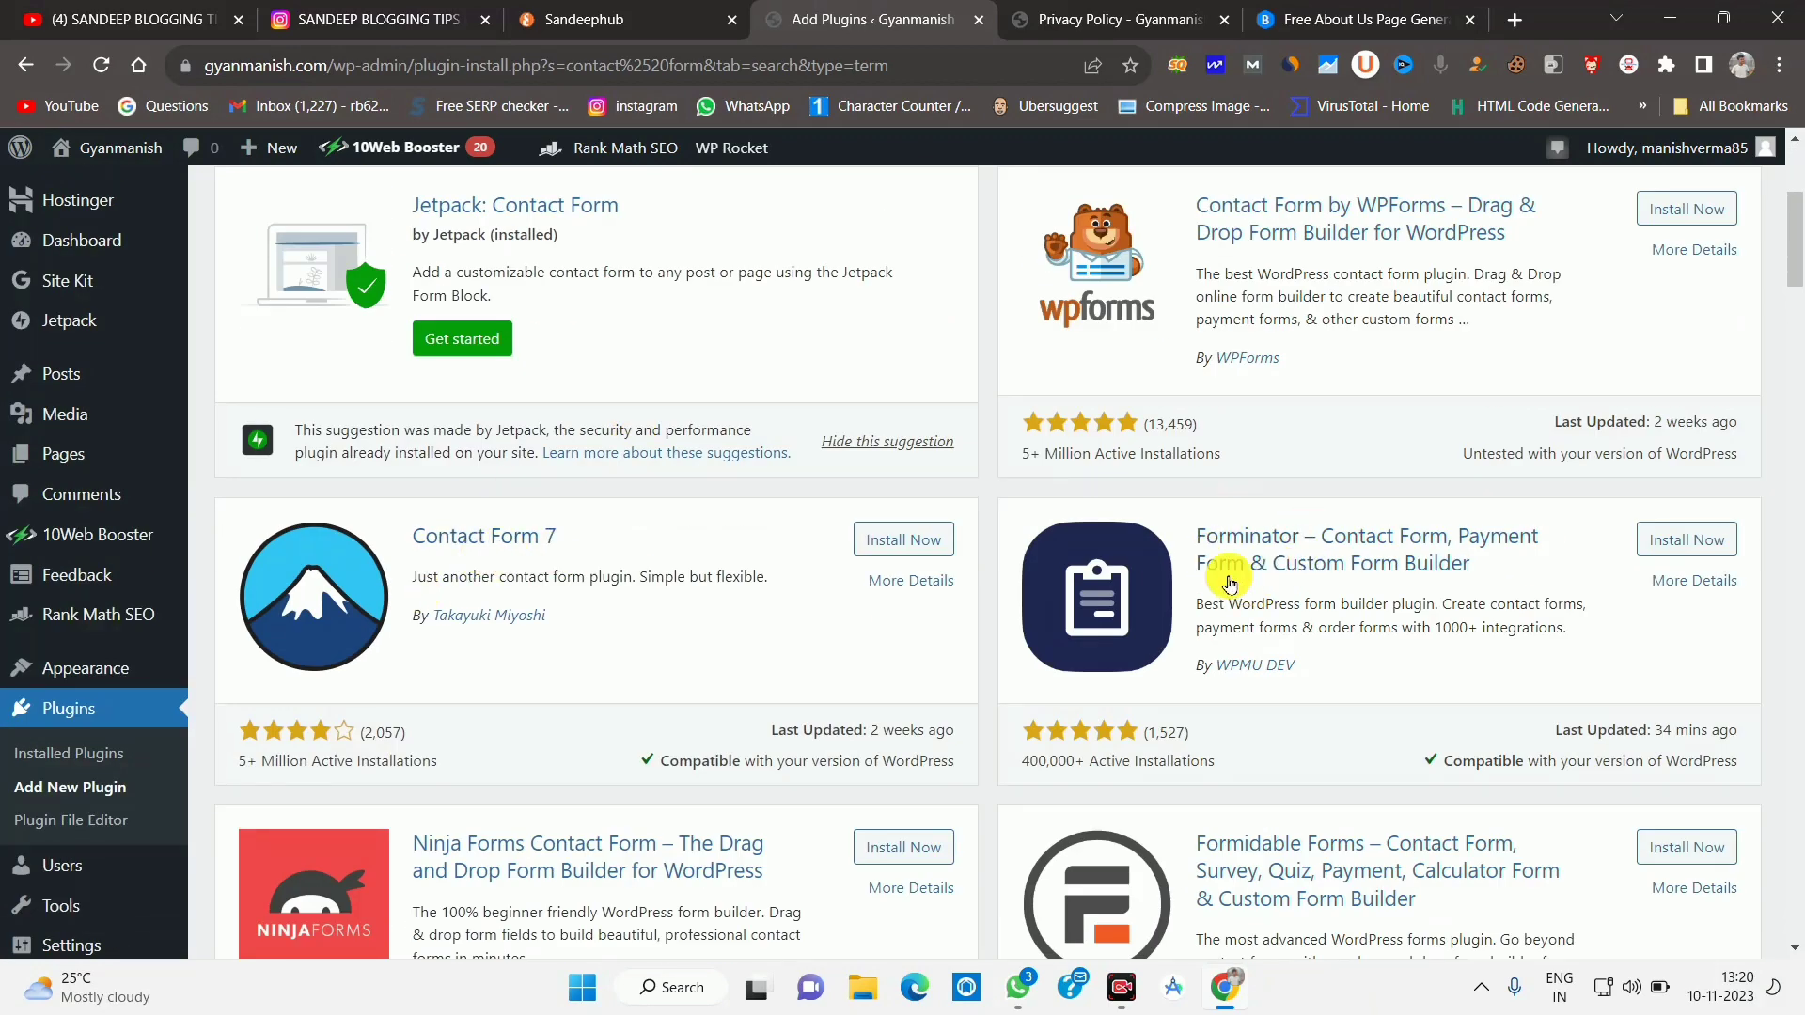
# Install and activate the Contact Form by WPForms plugin, closing any plugin details window.
pyautogui.scroll(4, 1341, 537)
pyautogui.click(1240, 622)
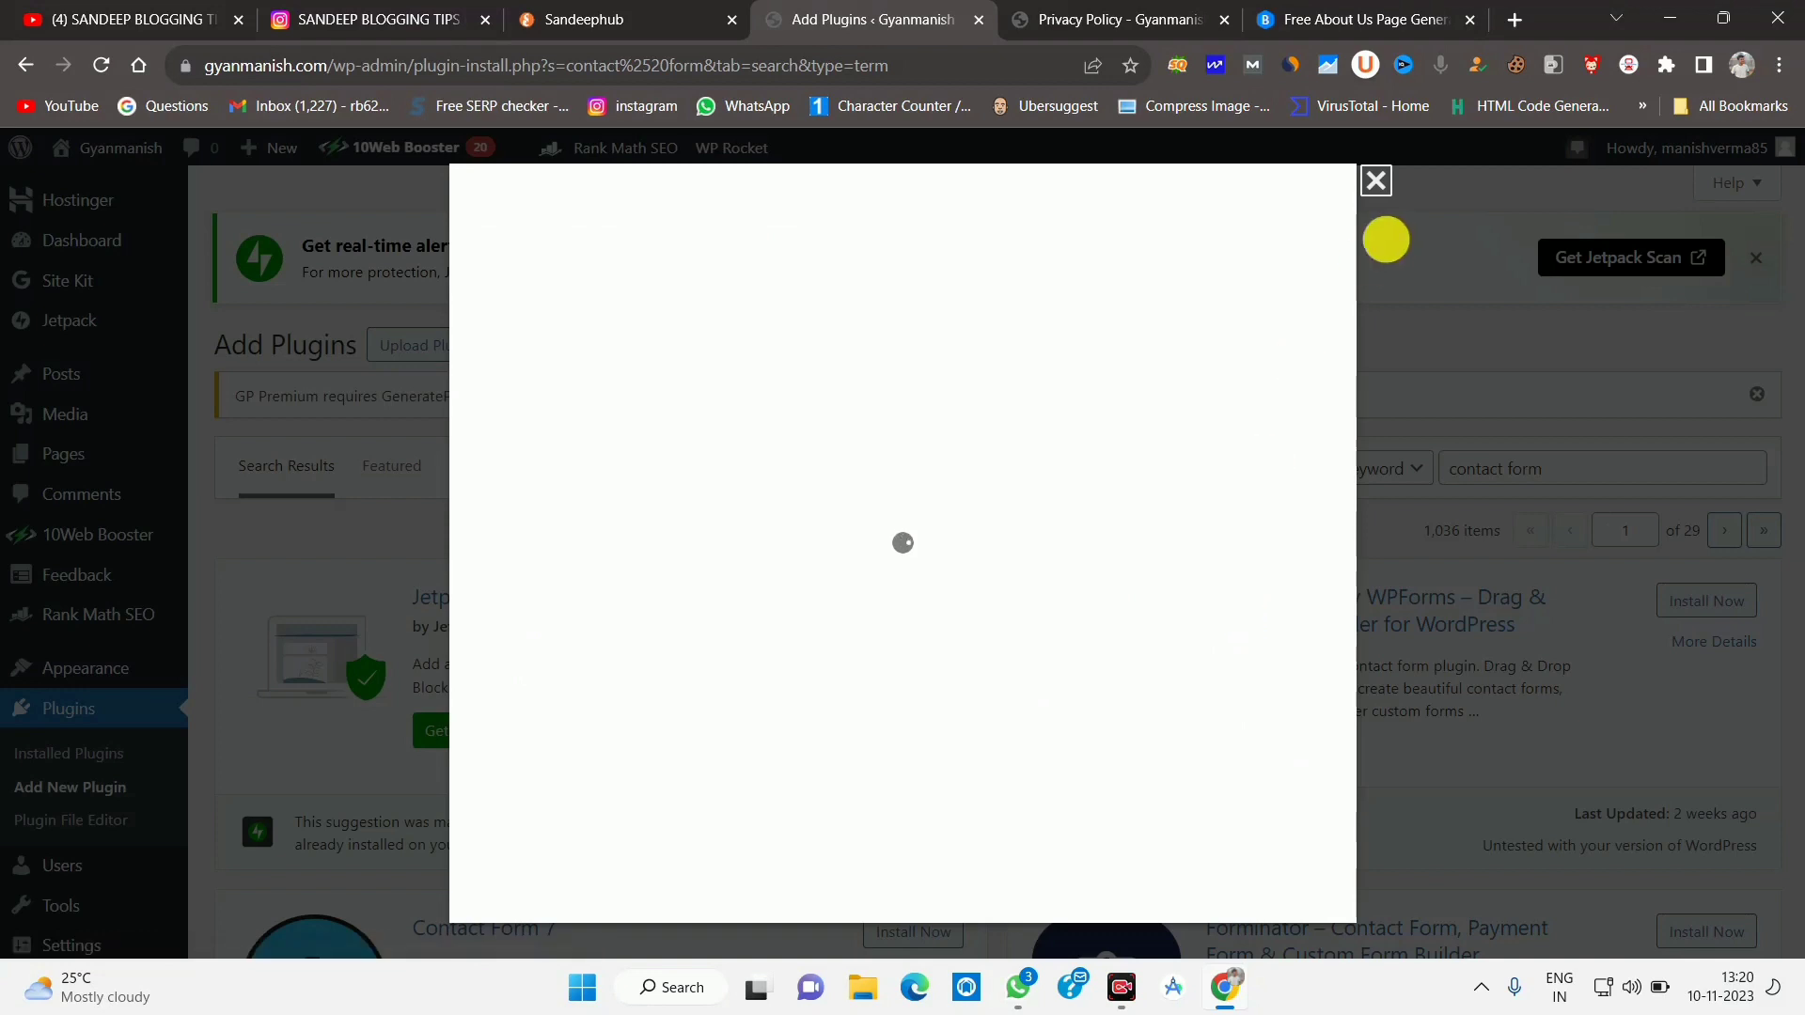
pyautogui.click(1377, 178)
pyautogui.click(1704, 606)
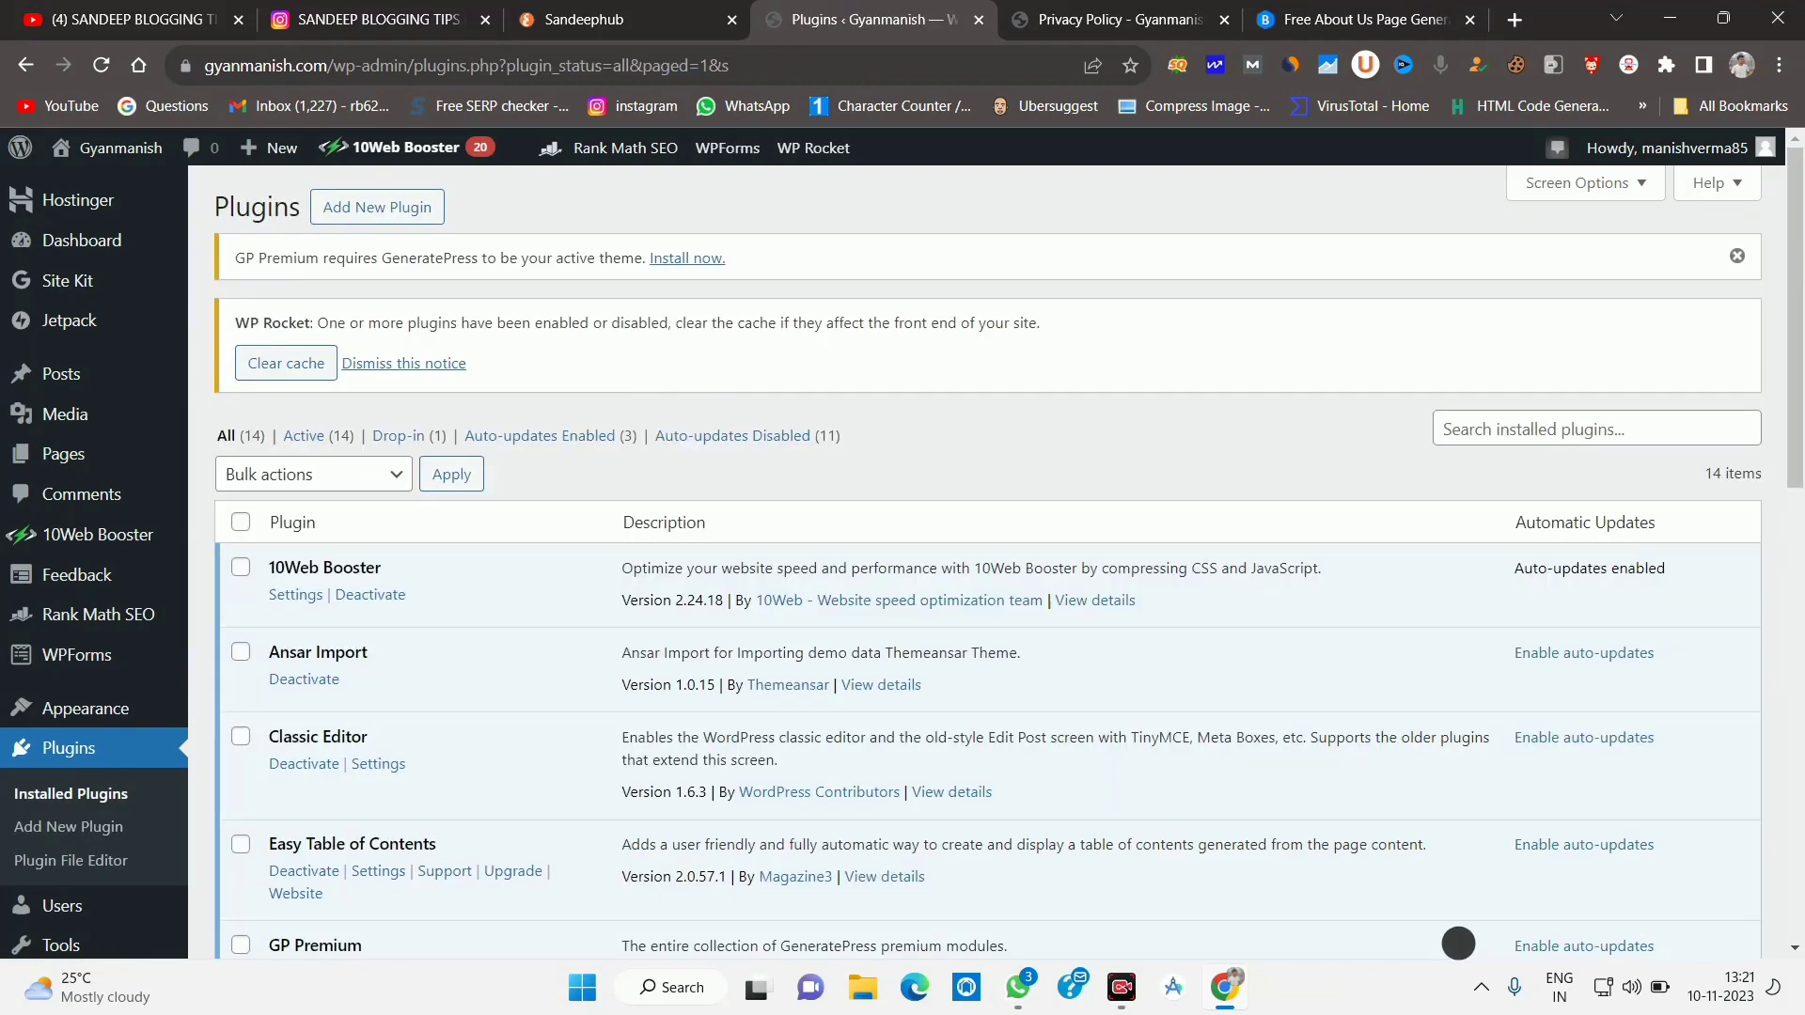
# Start a new form in WPForms from the Blank Form template.
pyautogui.moveTo(11, 645)
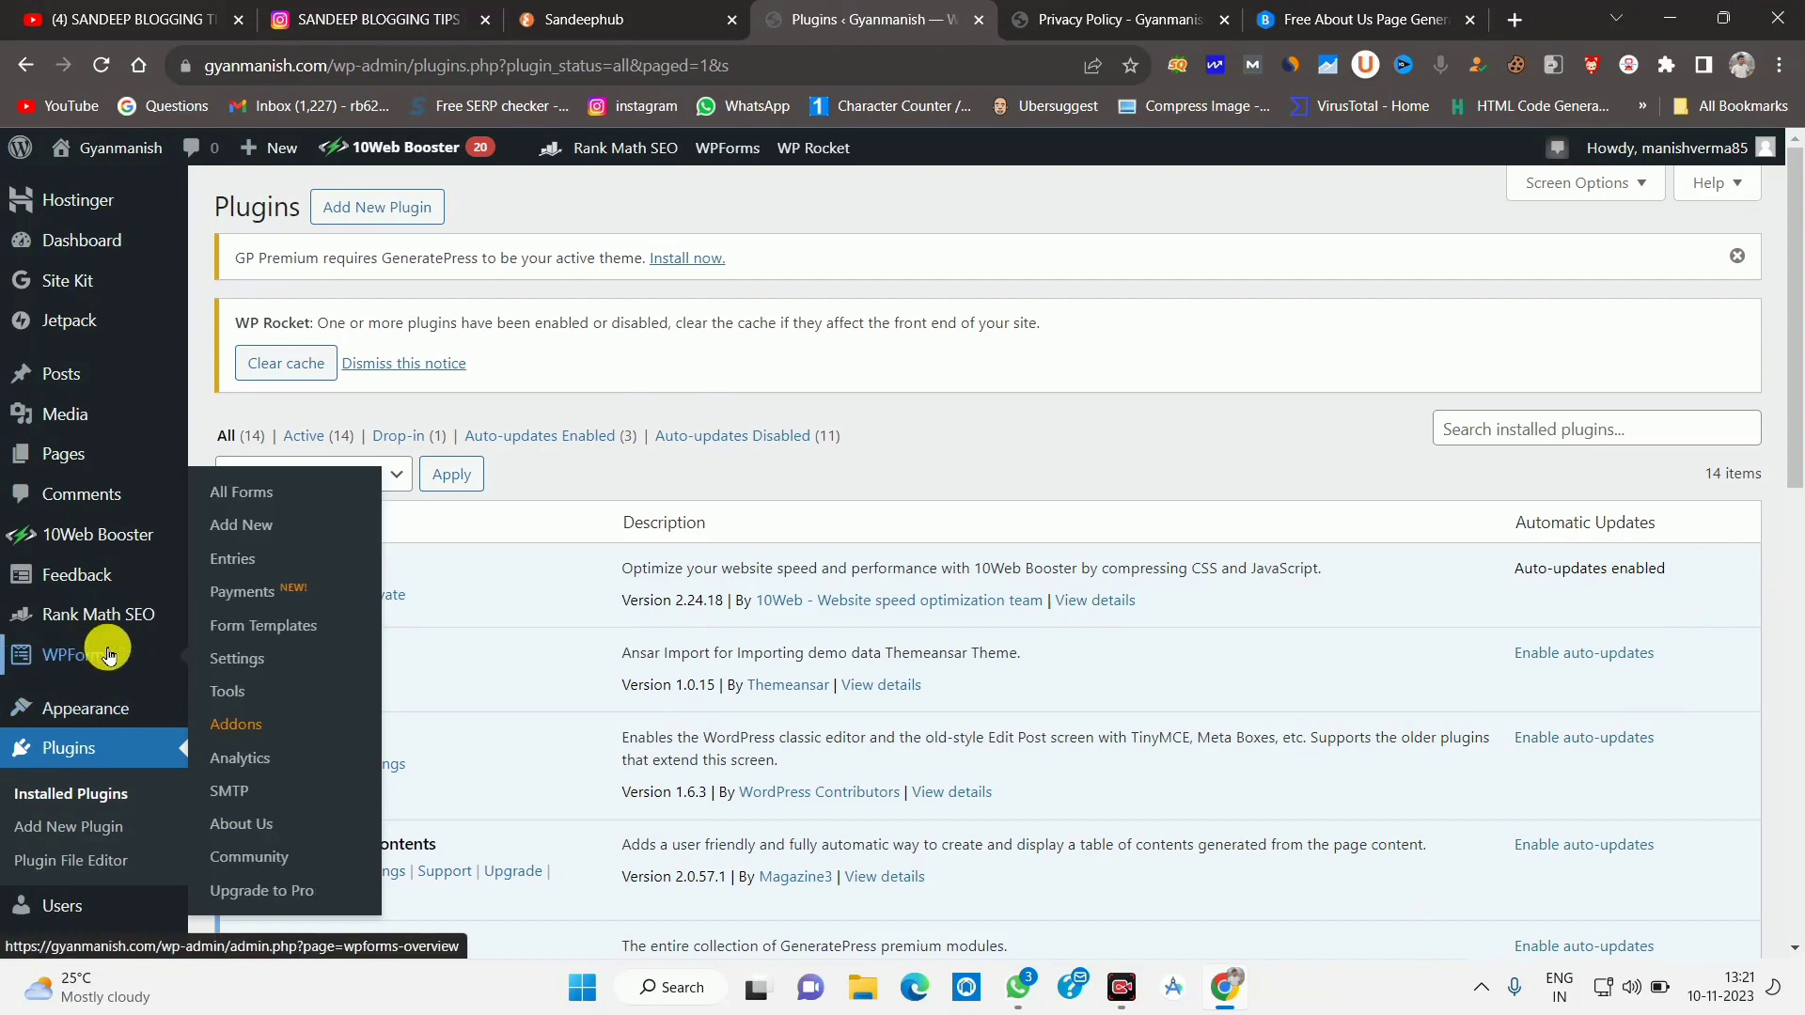
pyautogui.click(250, 495)
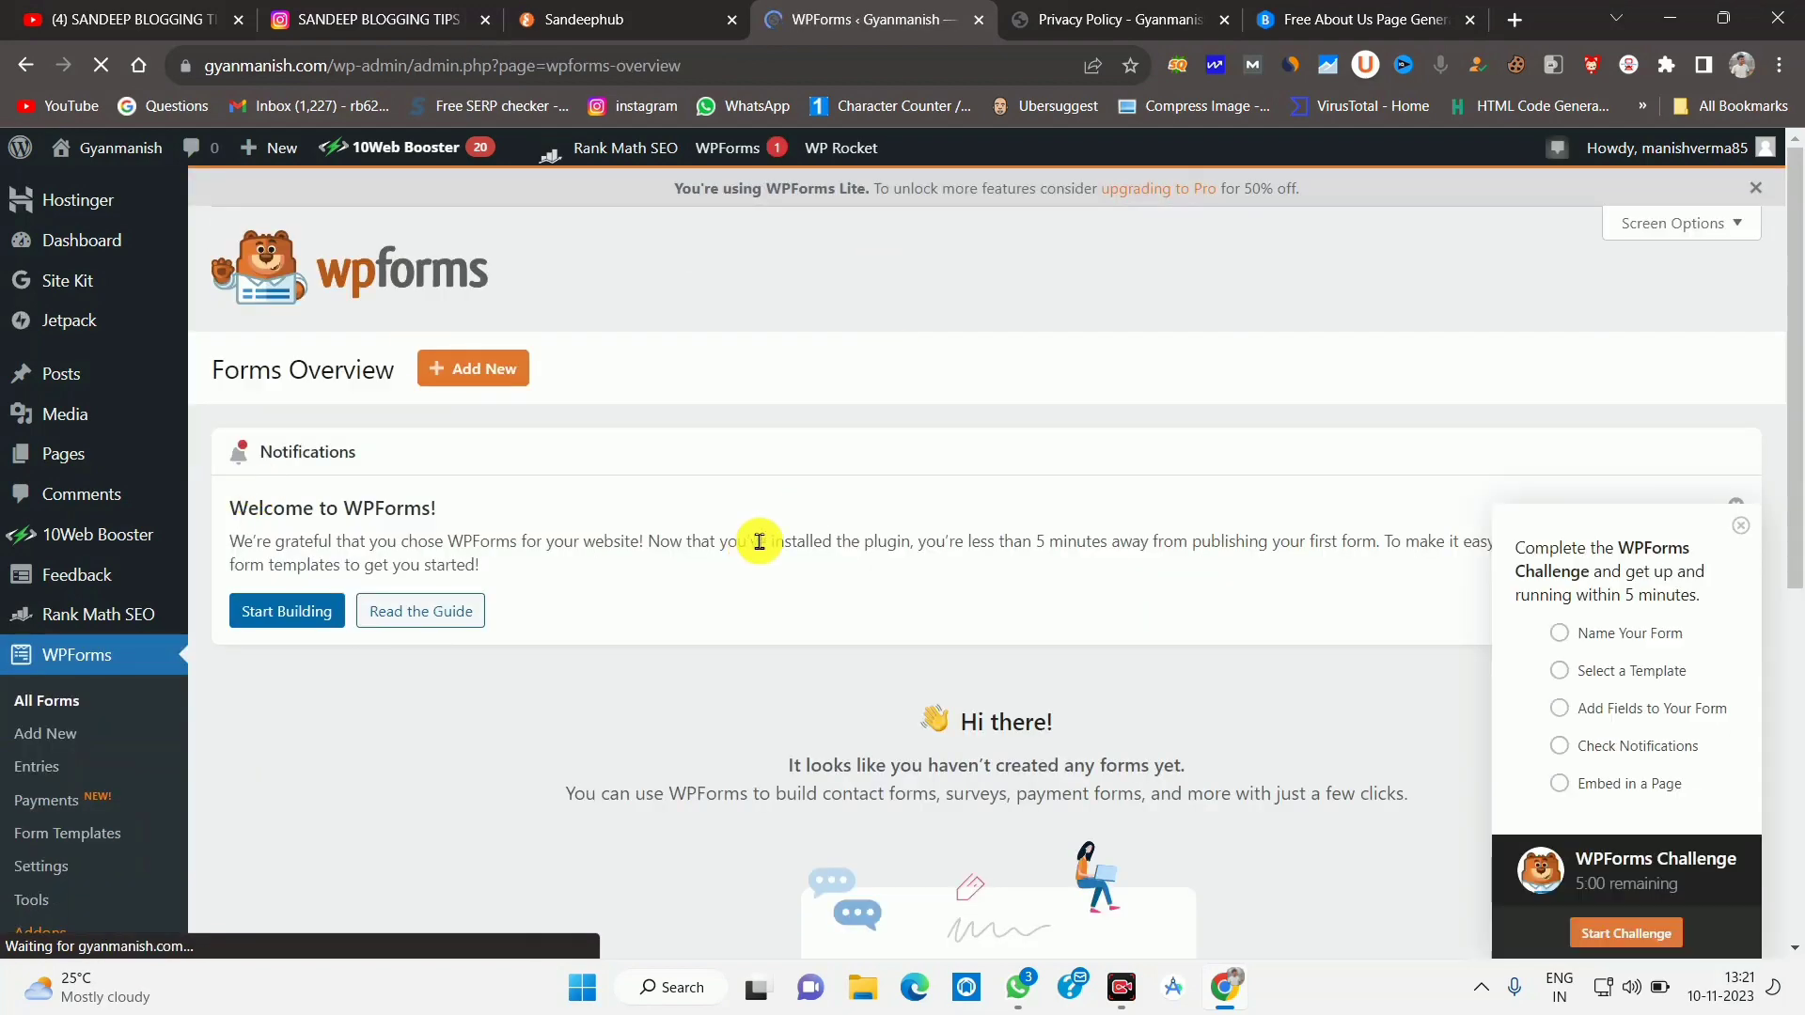
pyautogui.scroll(-4, 494, 525)
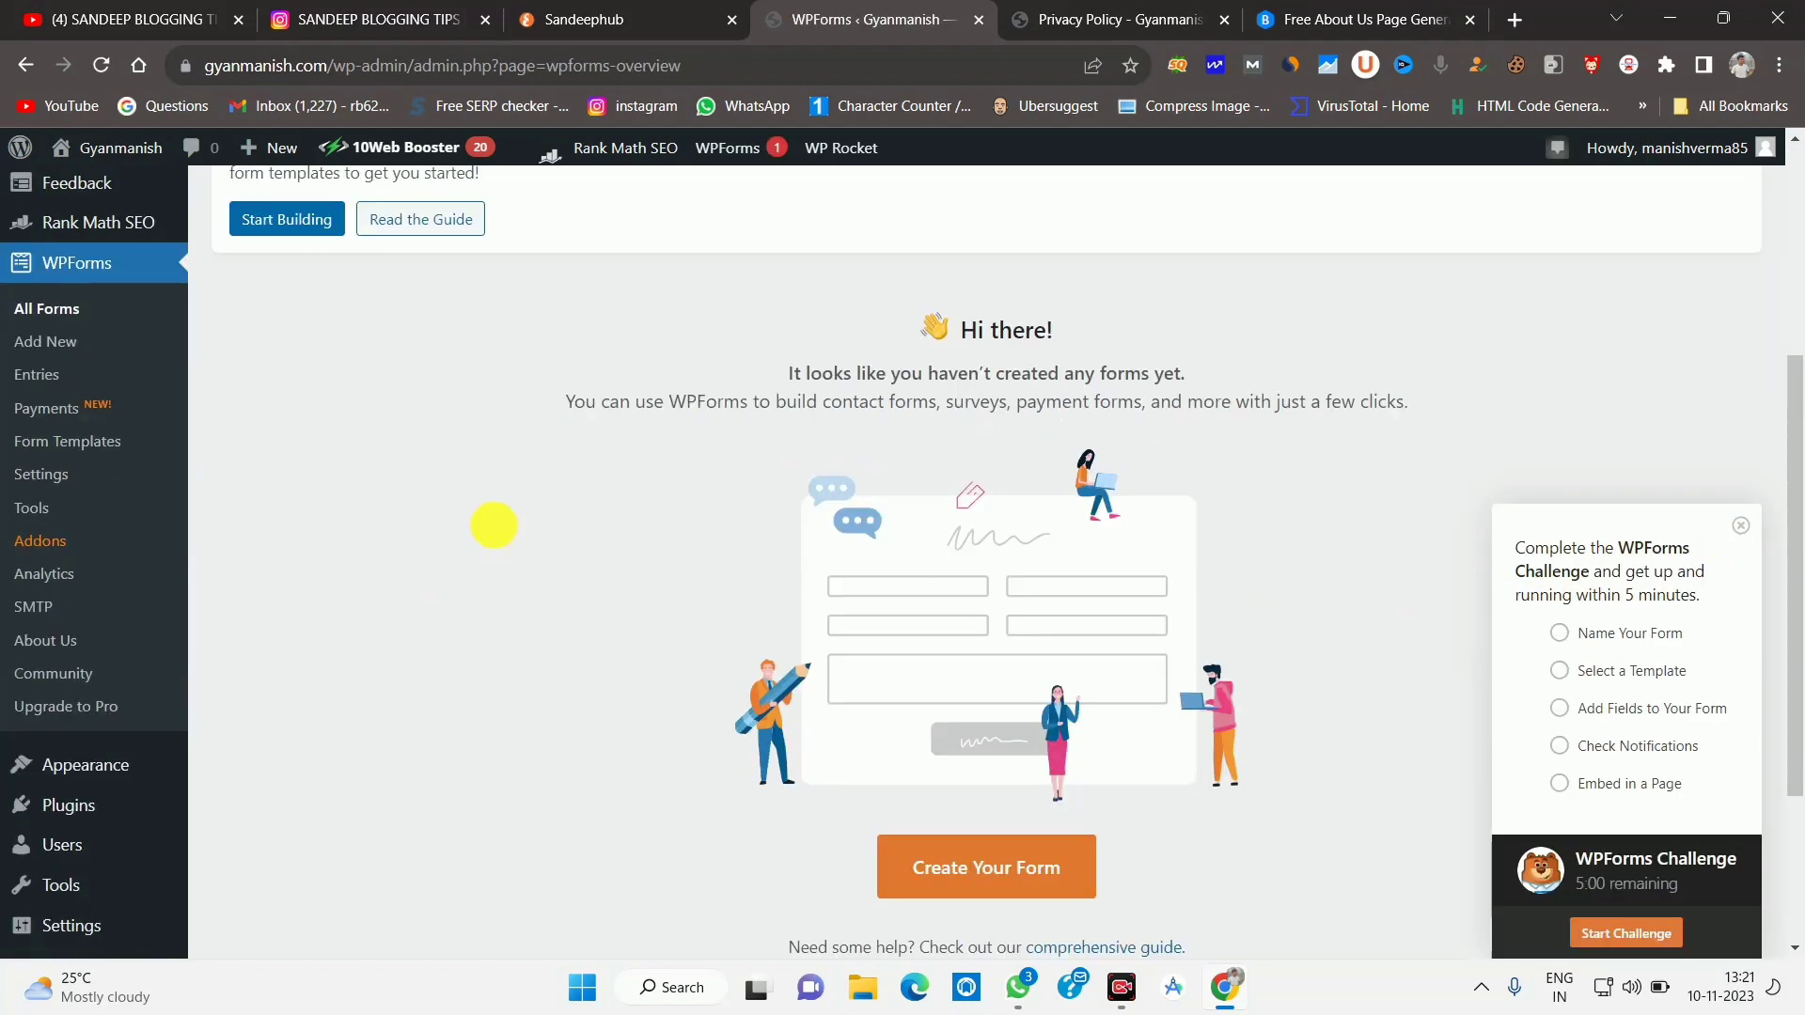
pyautogui.click(994, 870)
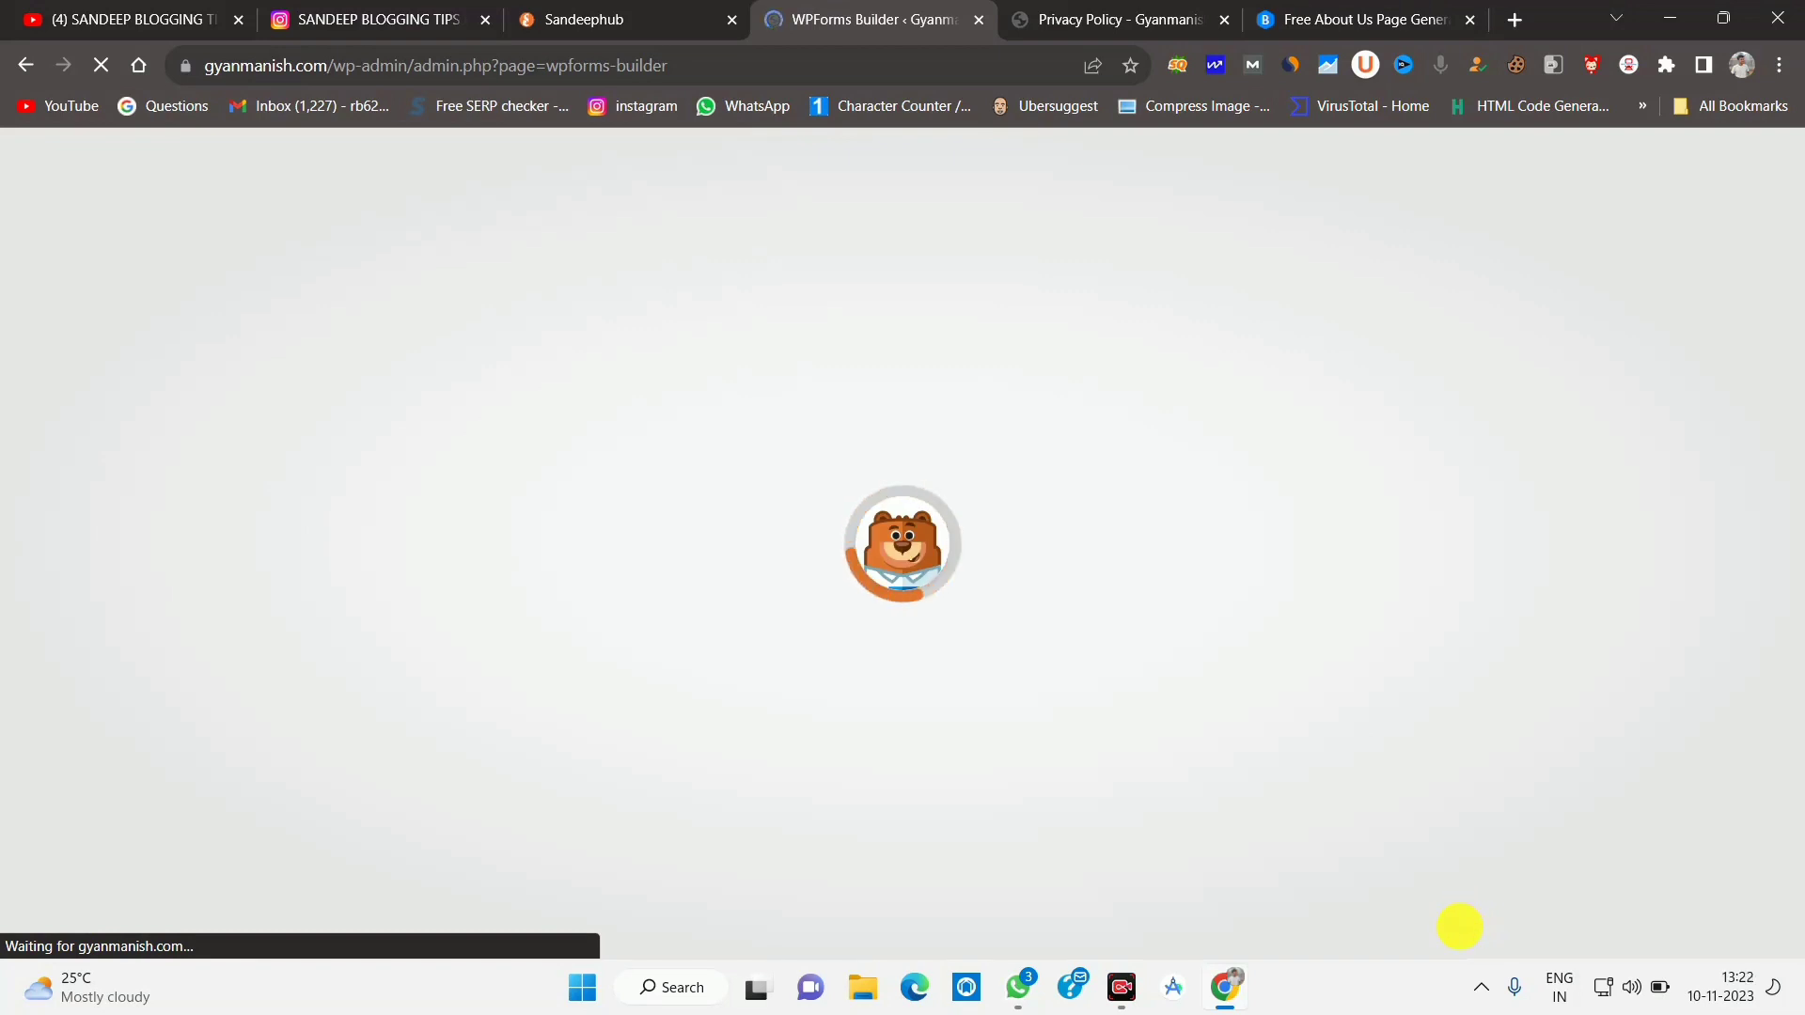
pyautogui.scroll(-3, 1281, 636)
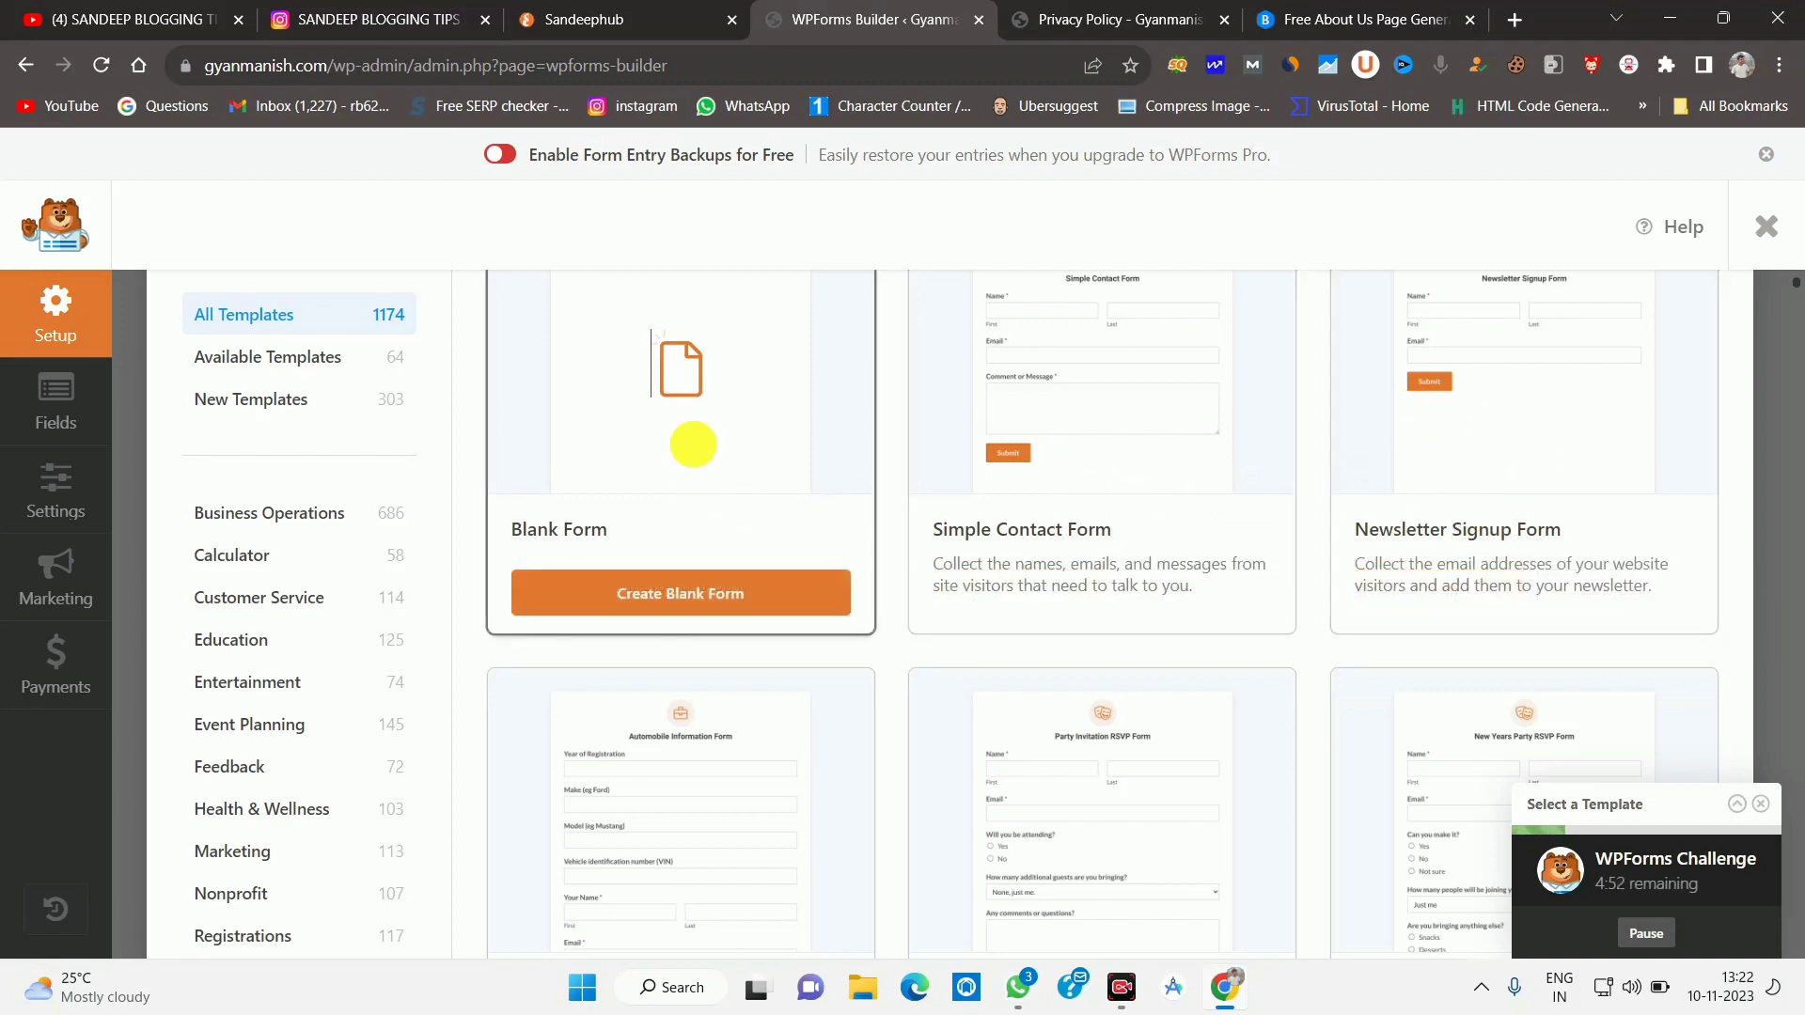
pyautogui.click(654, 590)
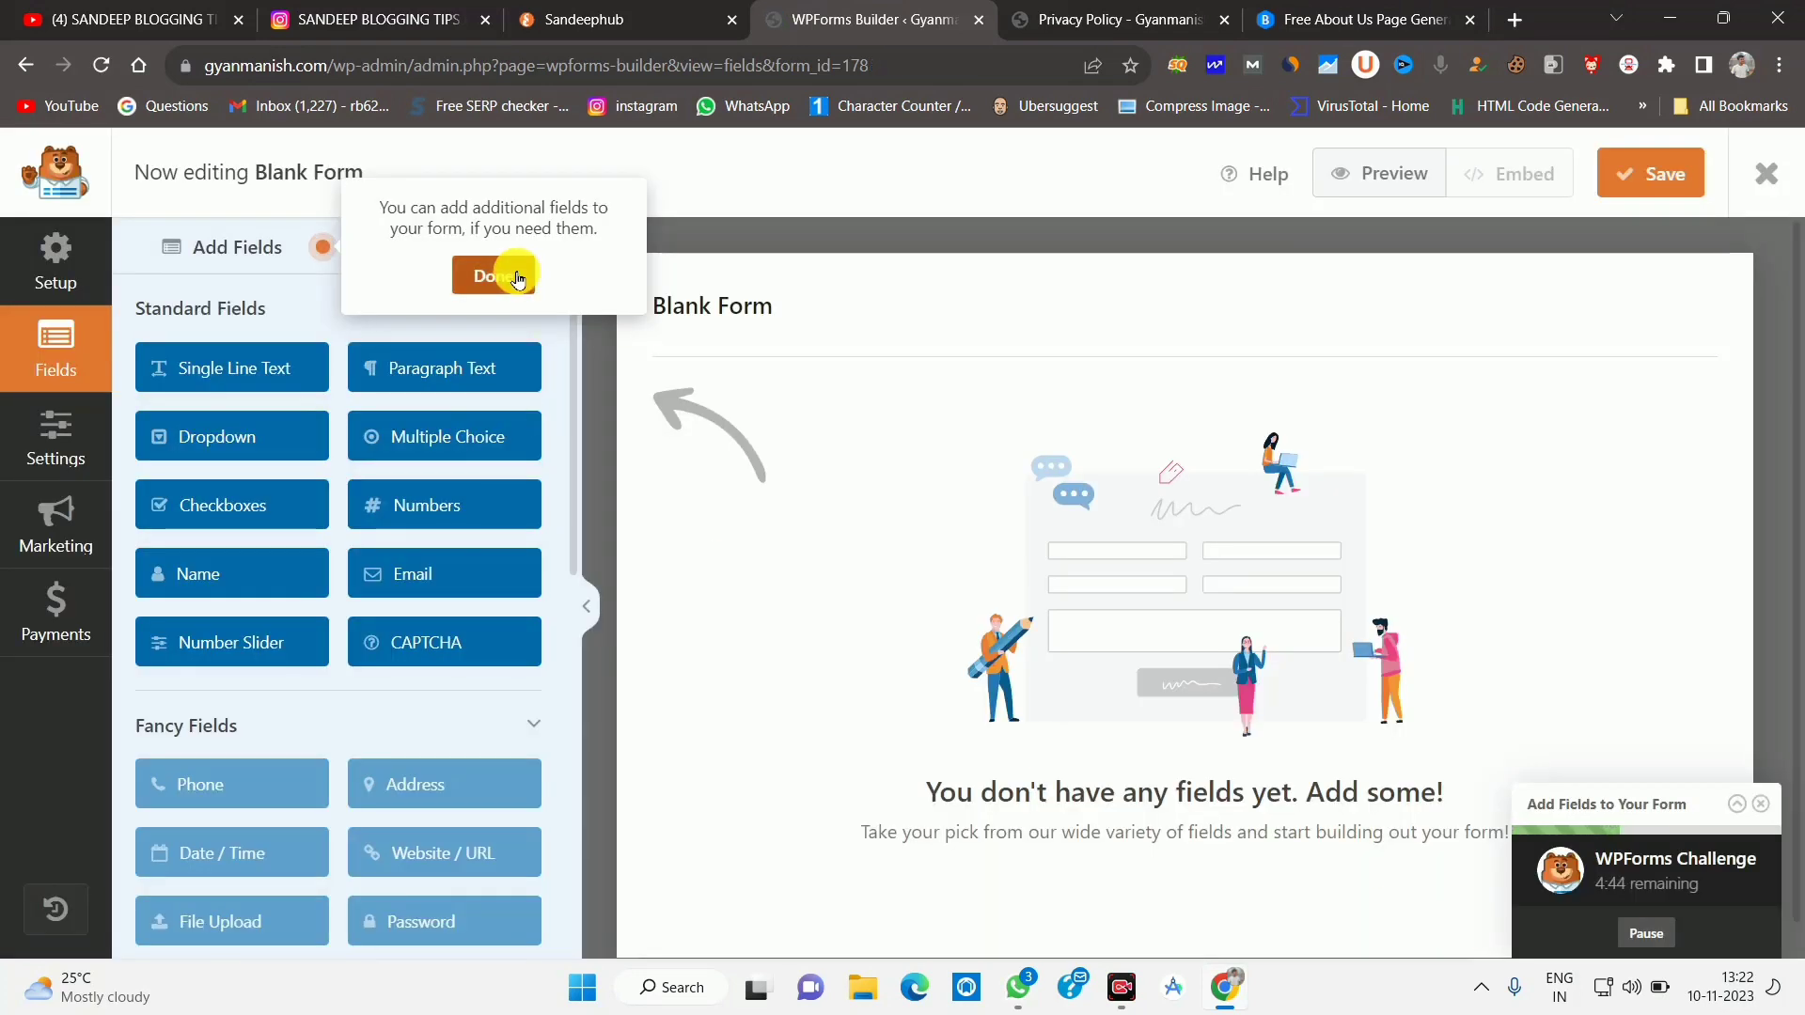
# Dismiss the builder's field tip and add Name, Email and Paragraph Text fields to the blank form.
pyautogui.click(501, 280)
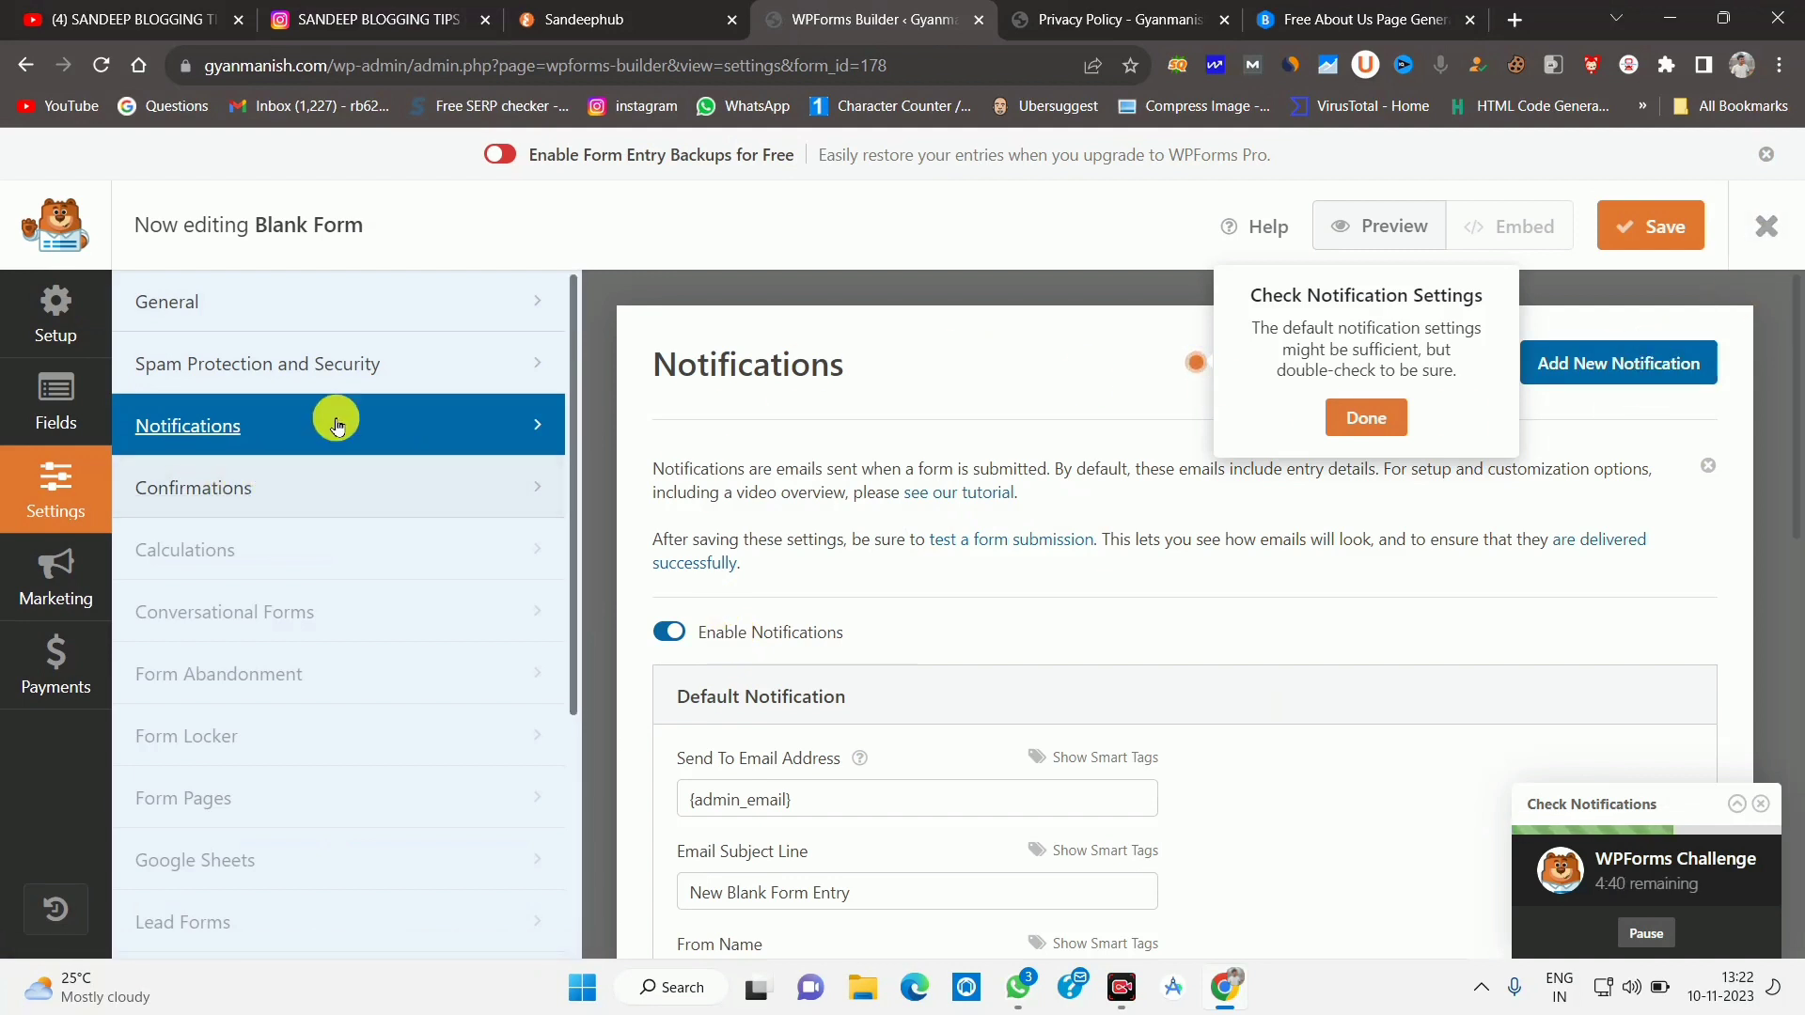
pyautogui.click(60, 391)
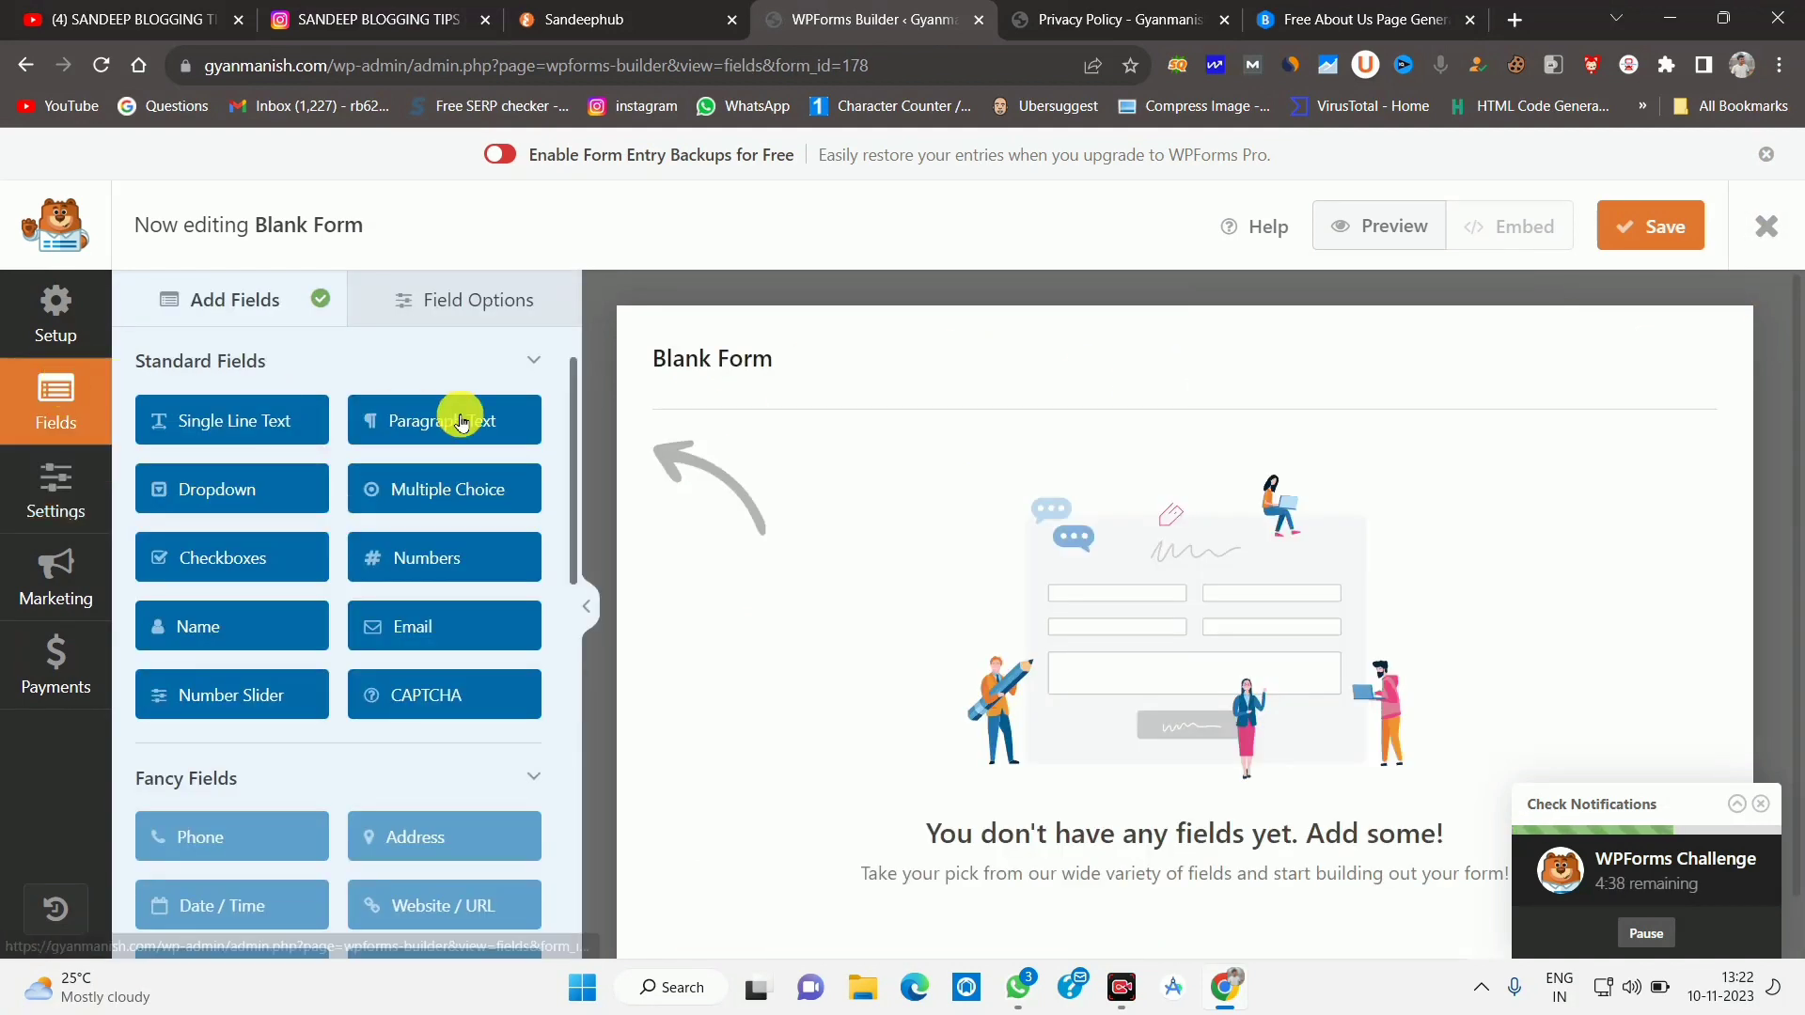
pyautogui.click(201, 626)
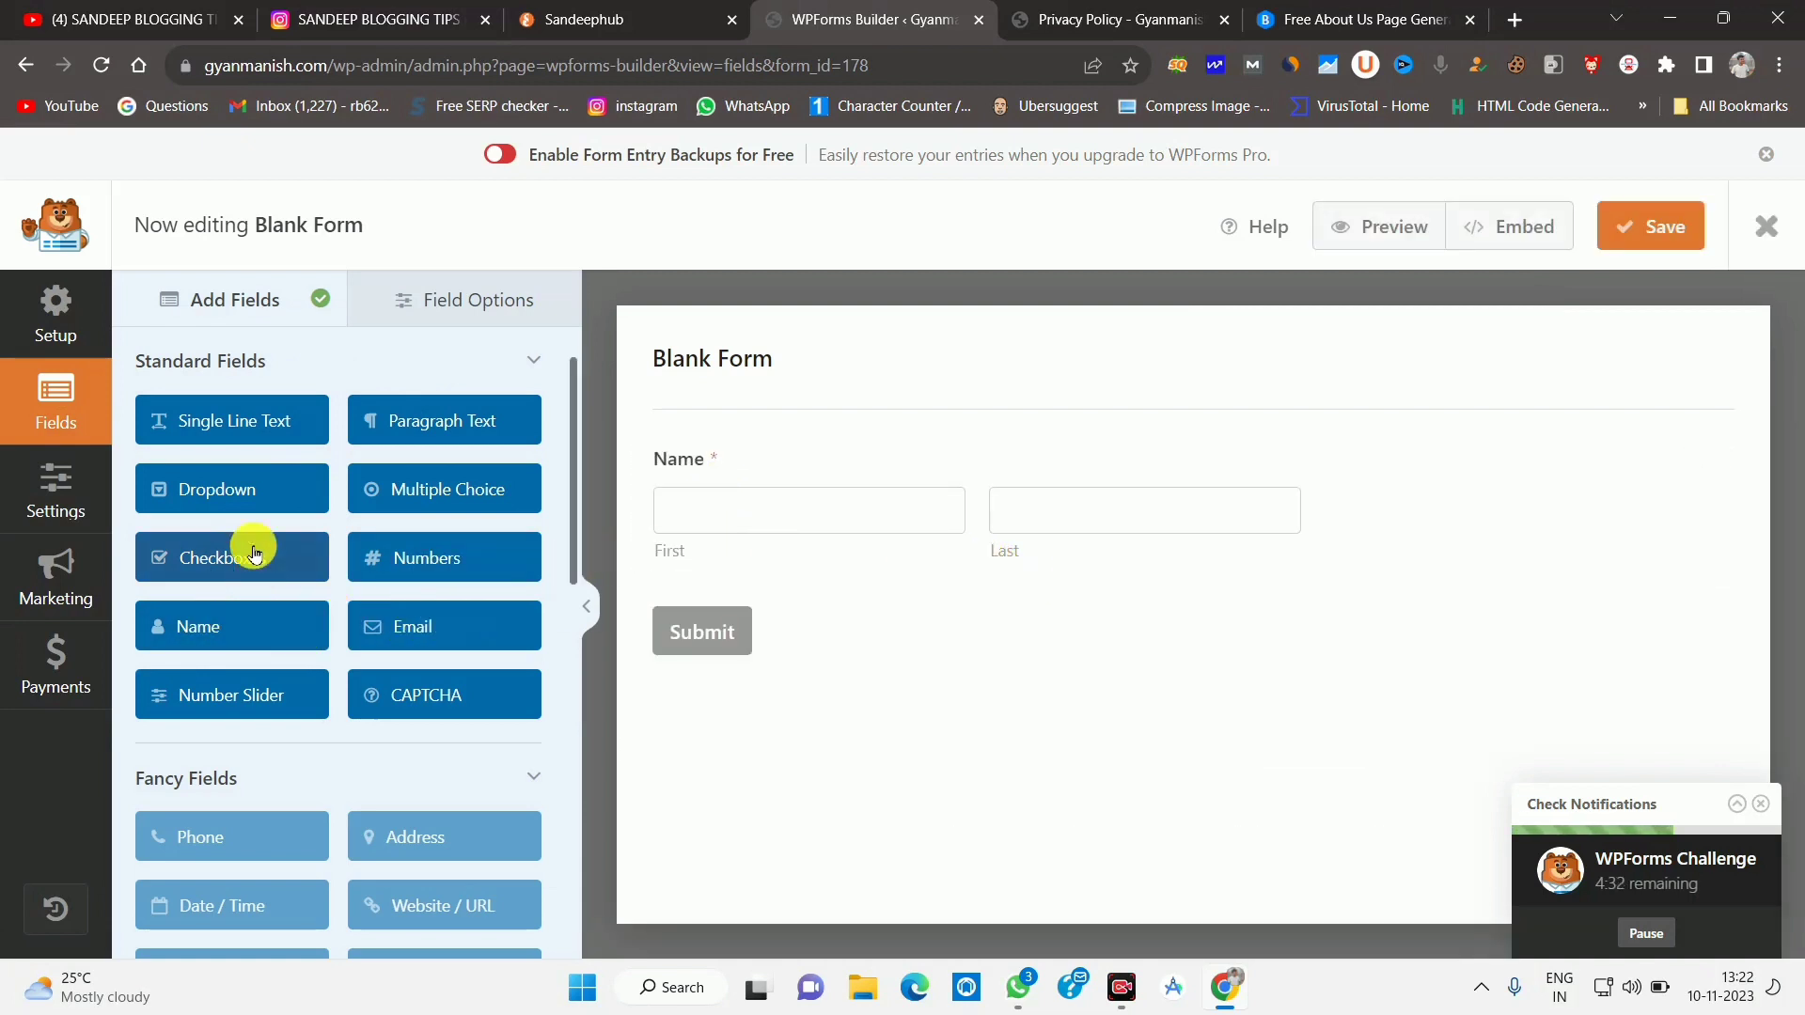
pyautogui.click(402, 612)
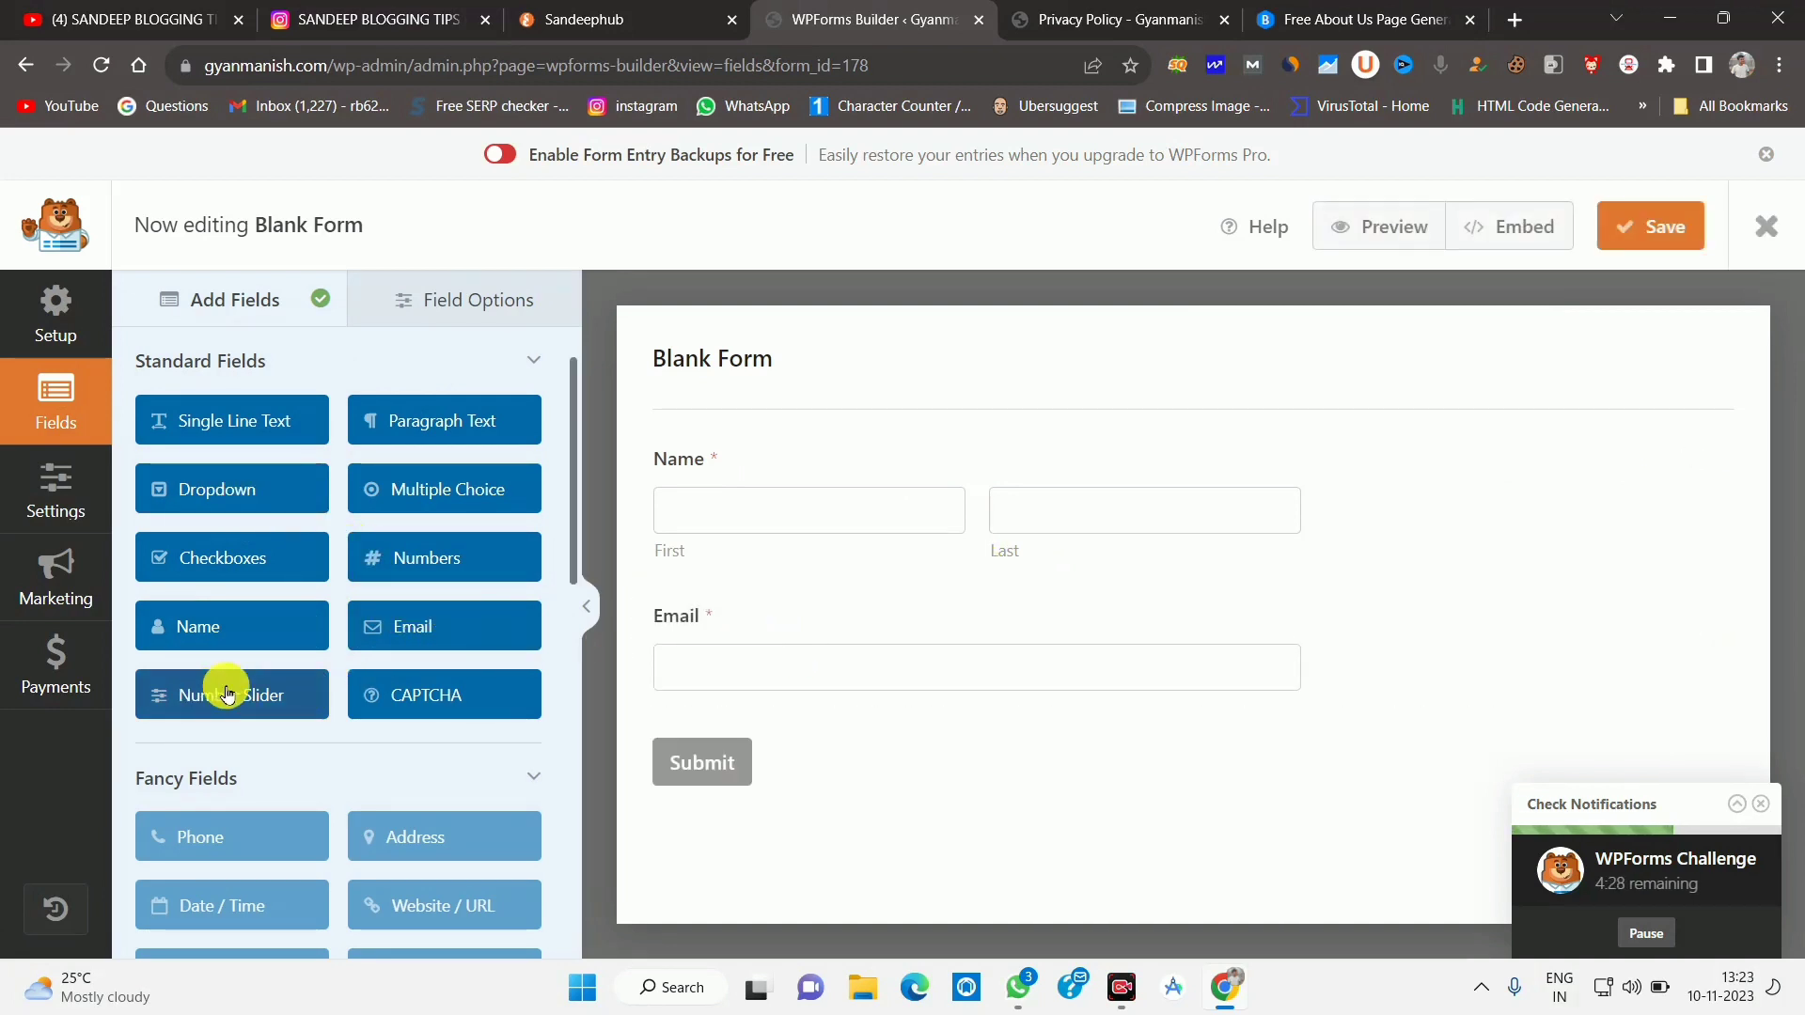
pyautogui.click(443, 413)
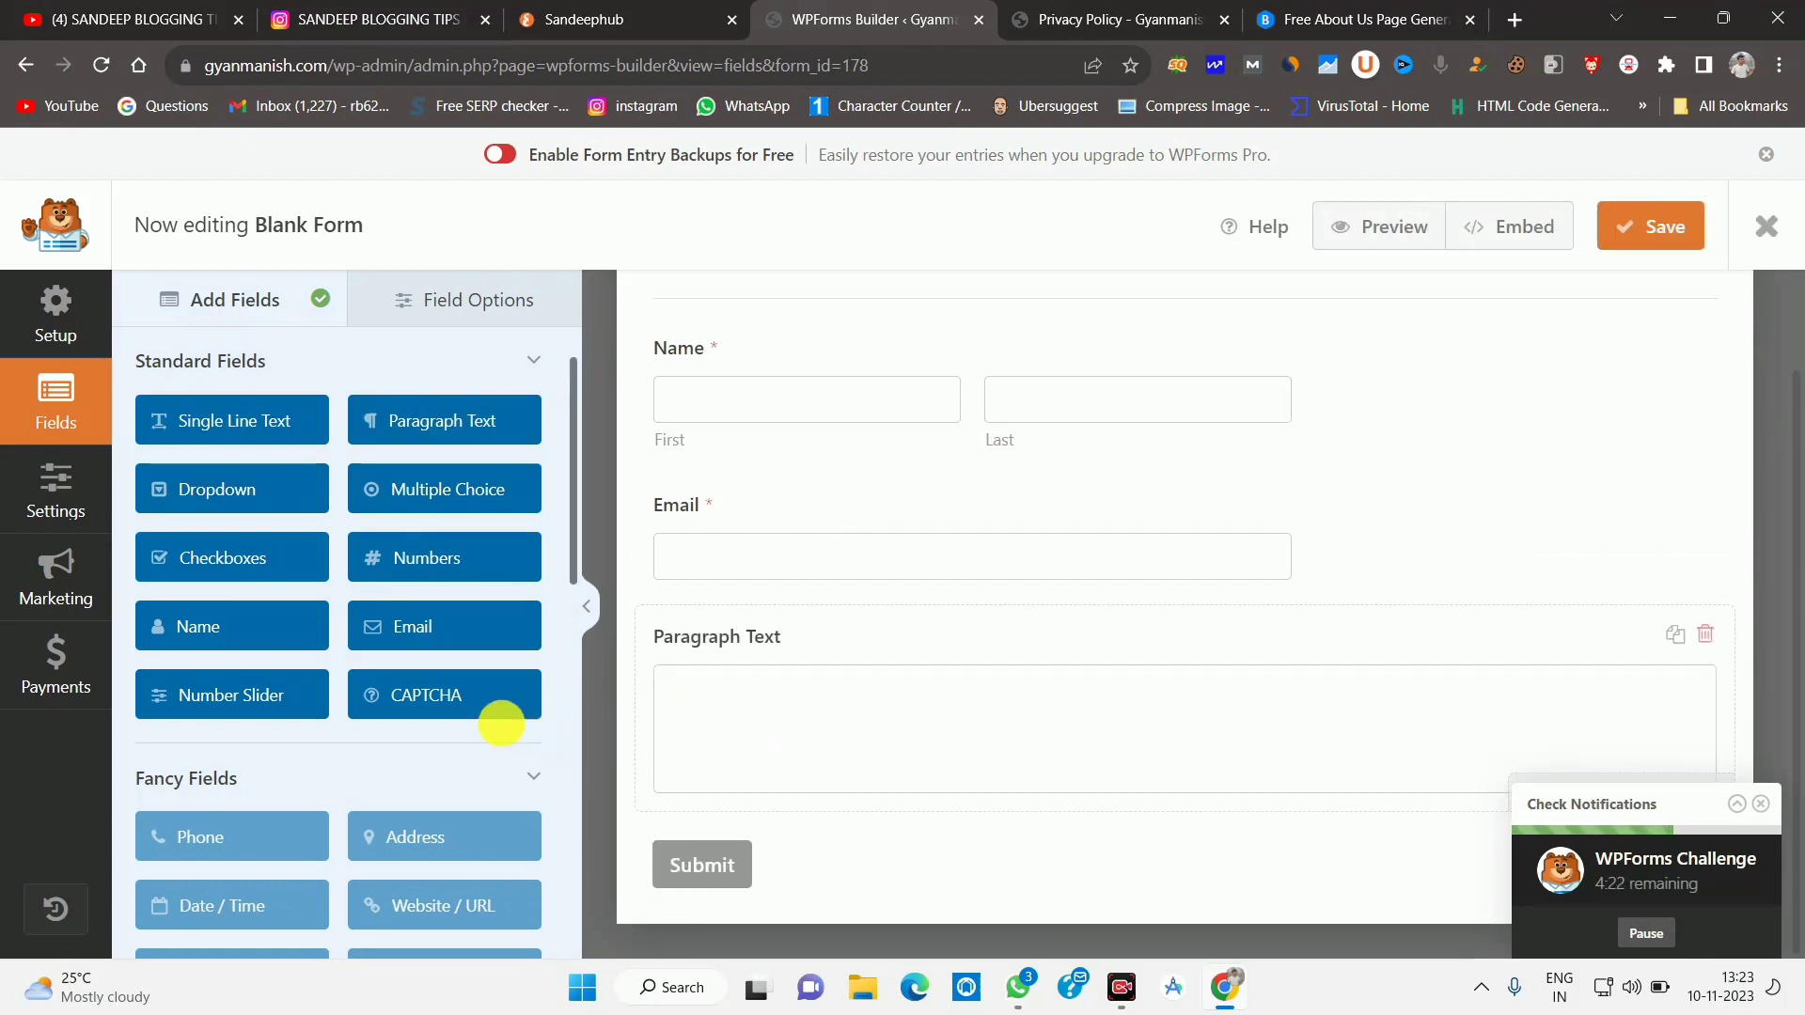
# Try to add a CAPTCHA field to the form and dismiss the resulting notice.
pyautogui.click(450, 699)
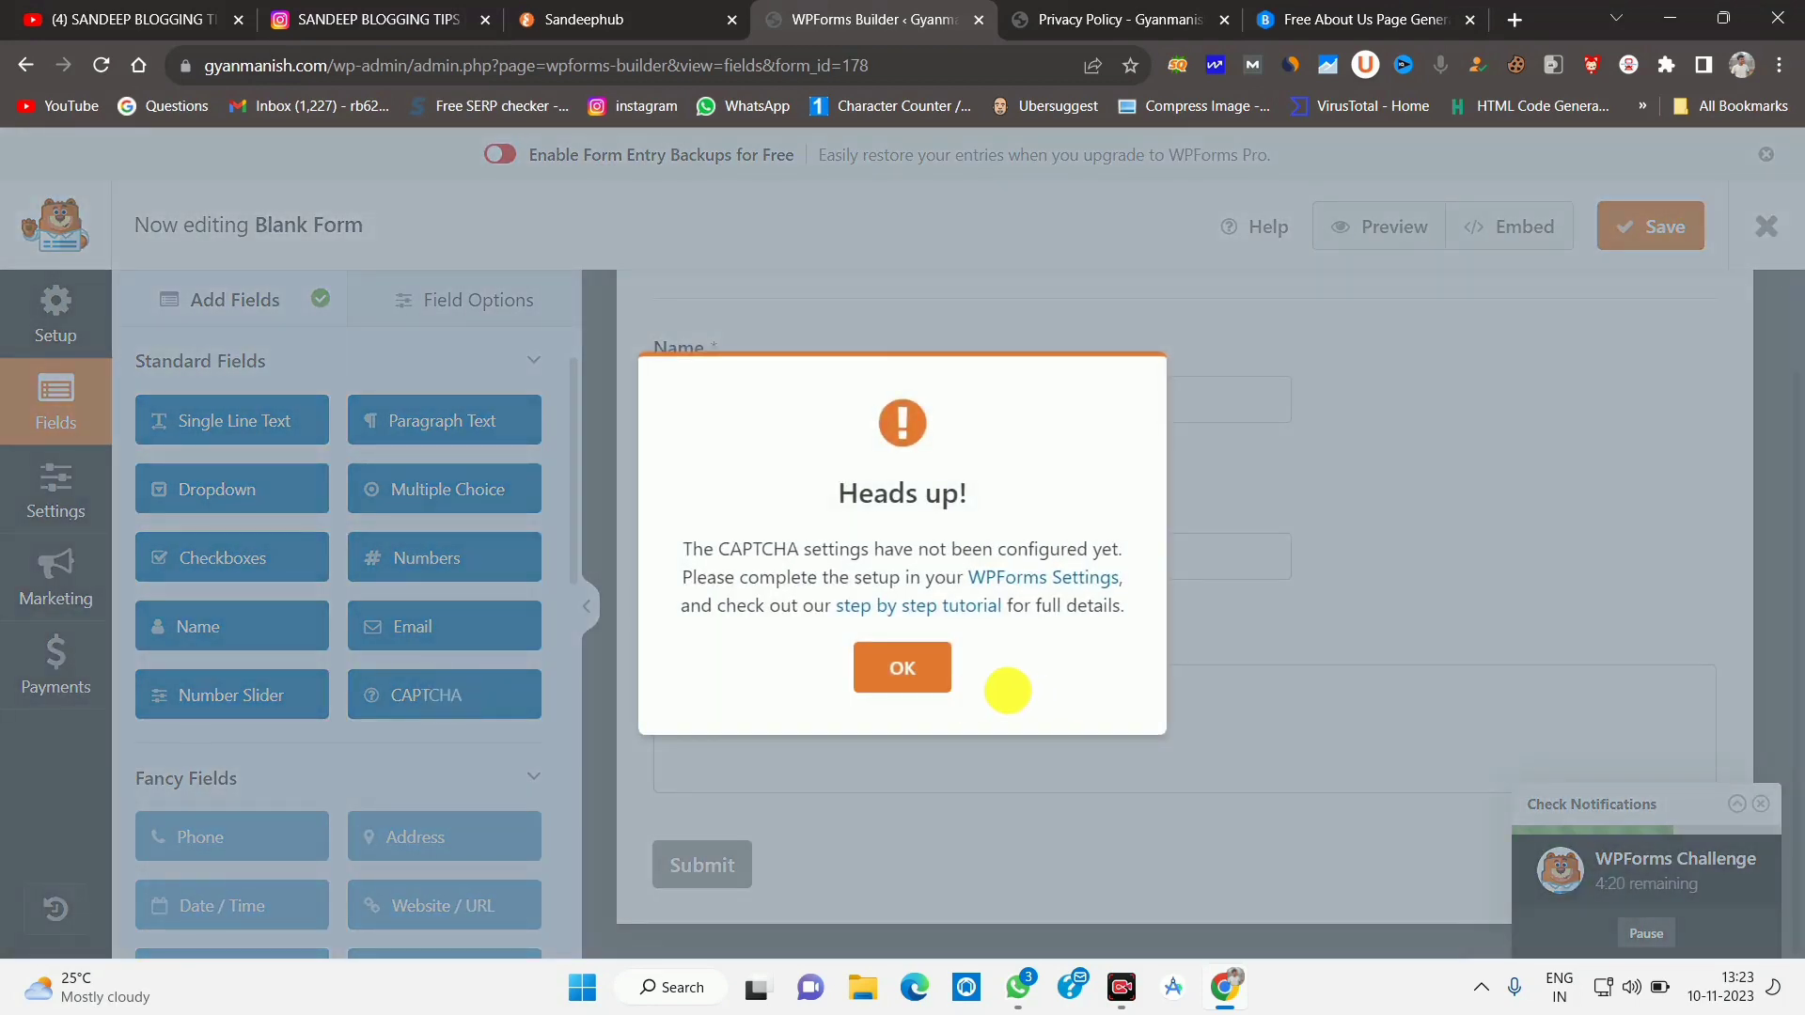
pyautogui.click(899, 670)
pyautogui.scroll(1, 1090, 757)
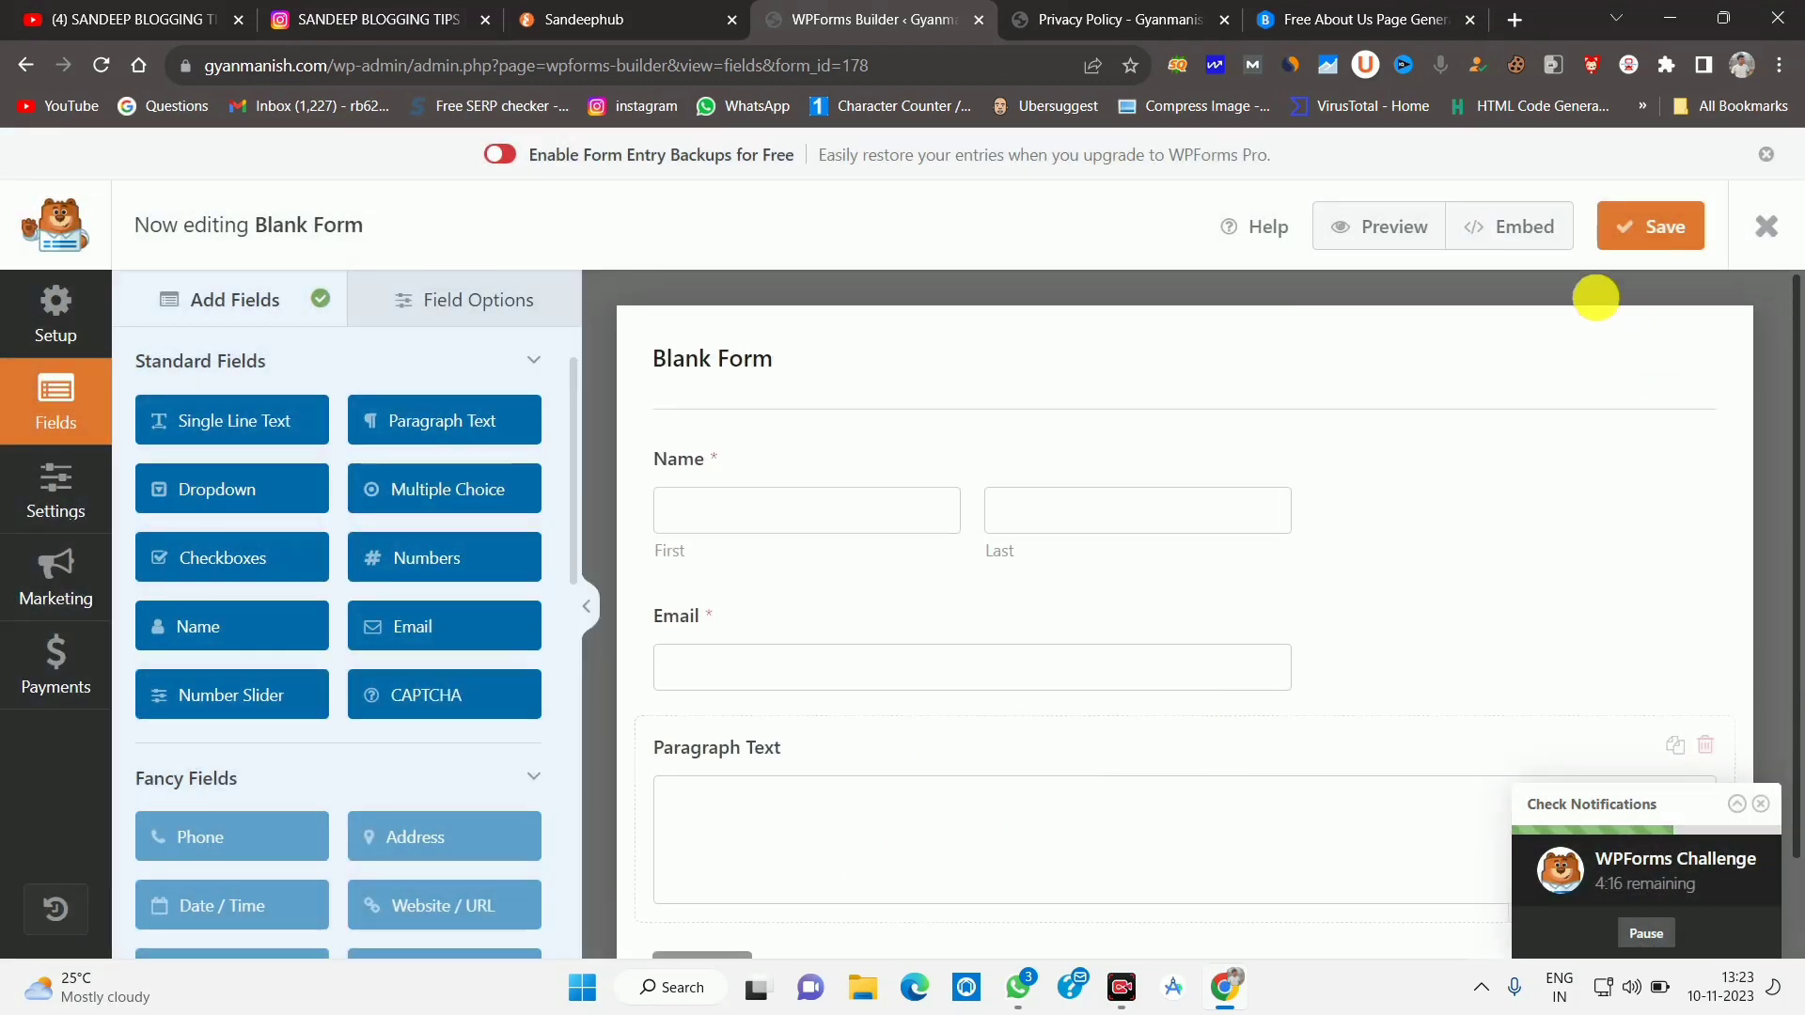
# Dismiss the page embed options, save the form and return to the WPForms overview.
pyautogui.click(1547, 226)
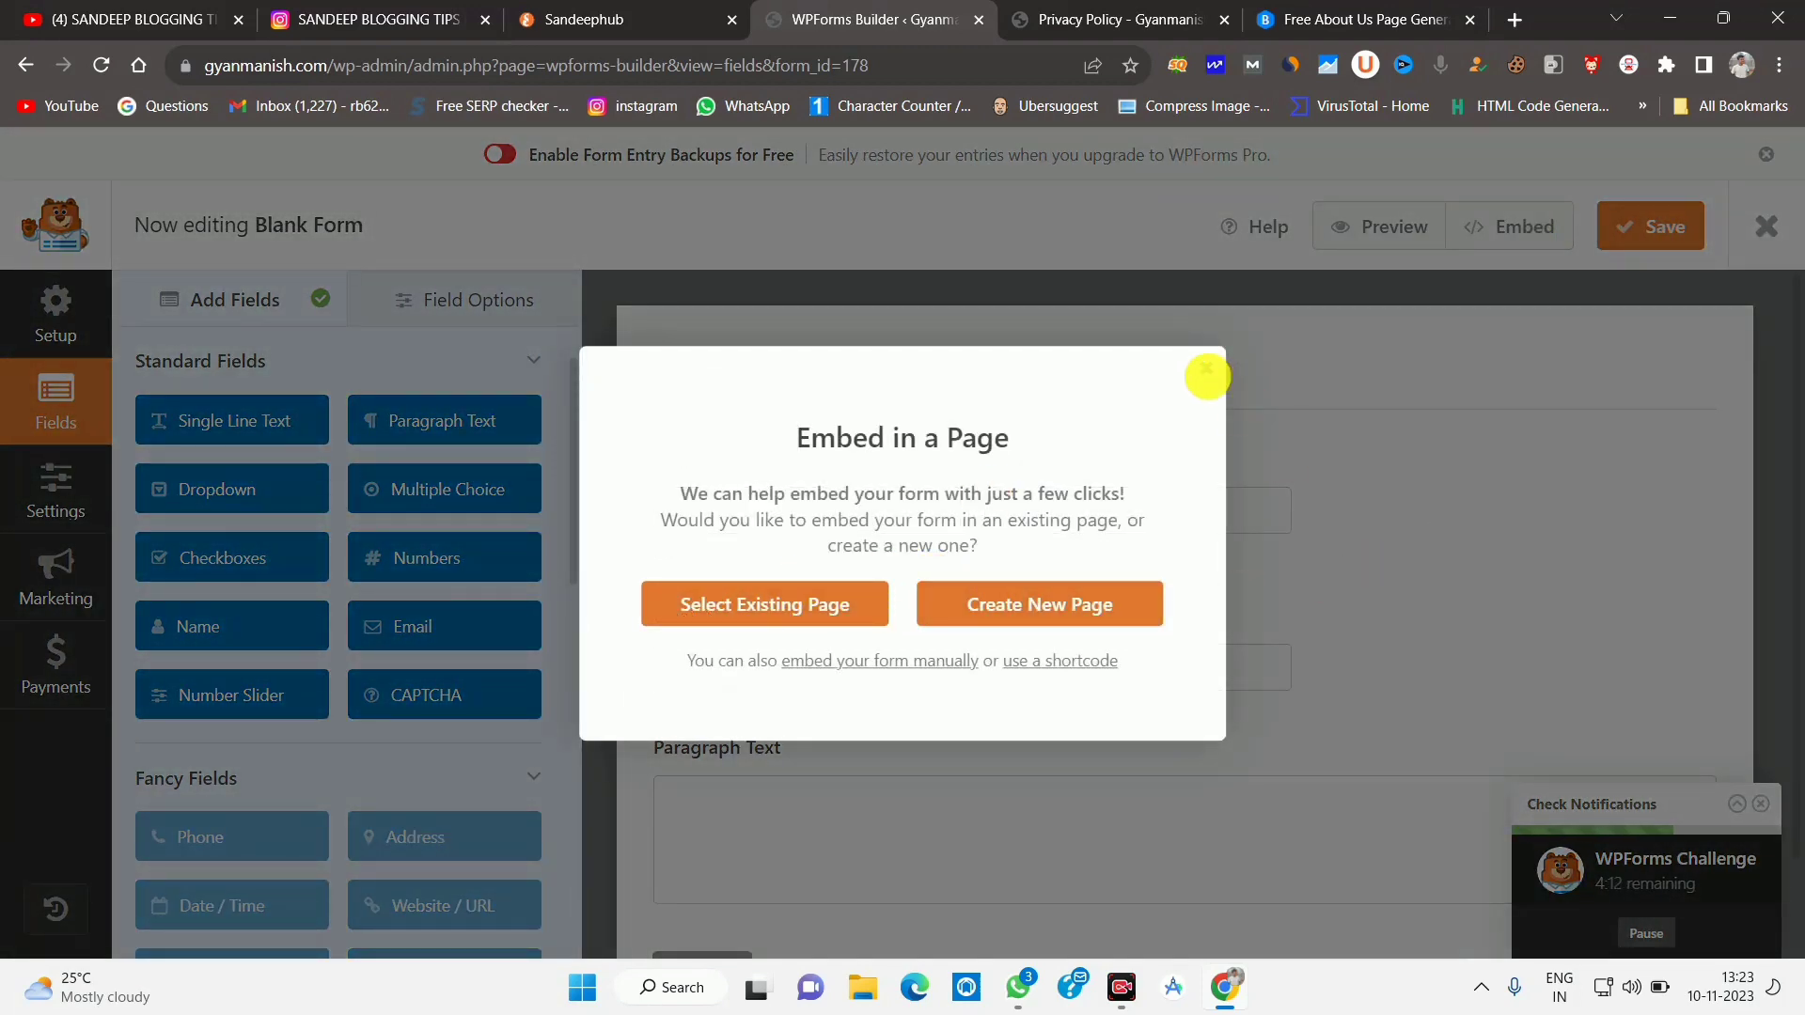
pyautogui.click(1206, 368)
pyautogui.click(1650, 226)
pyautogui.click(1510, 814)
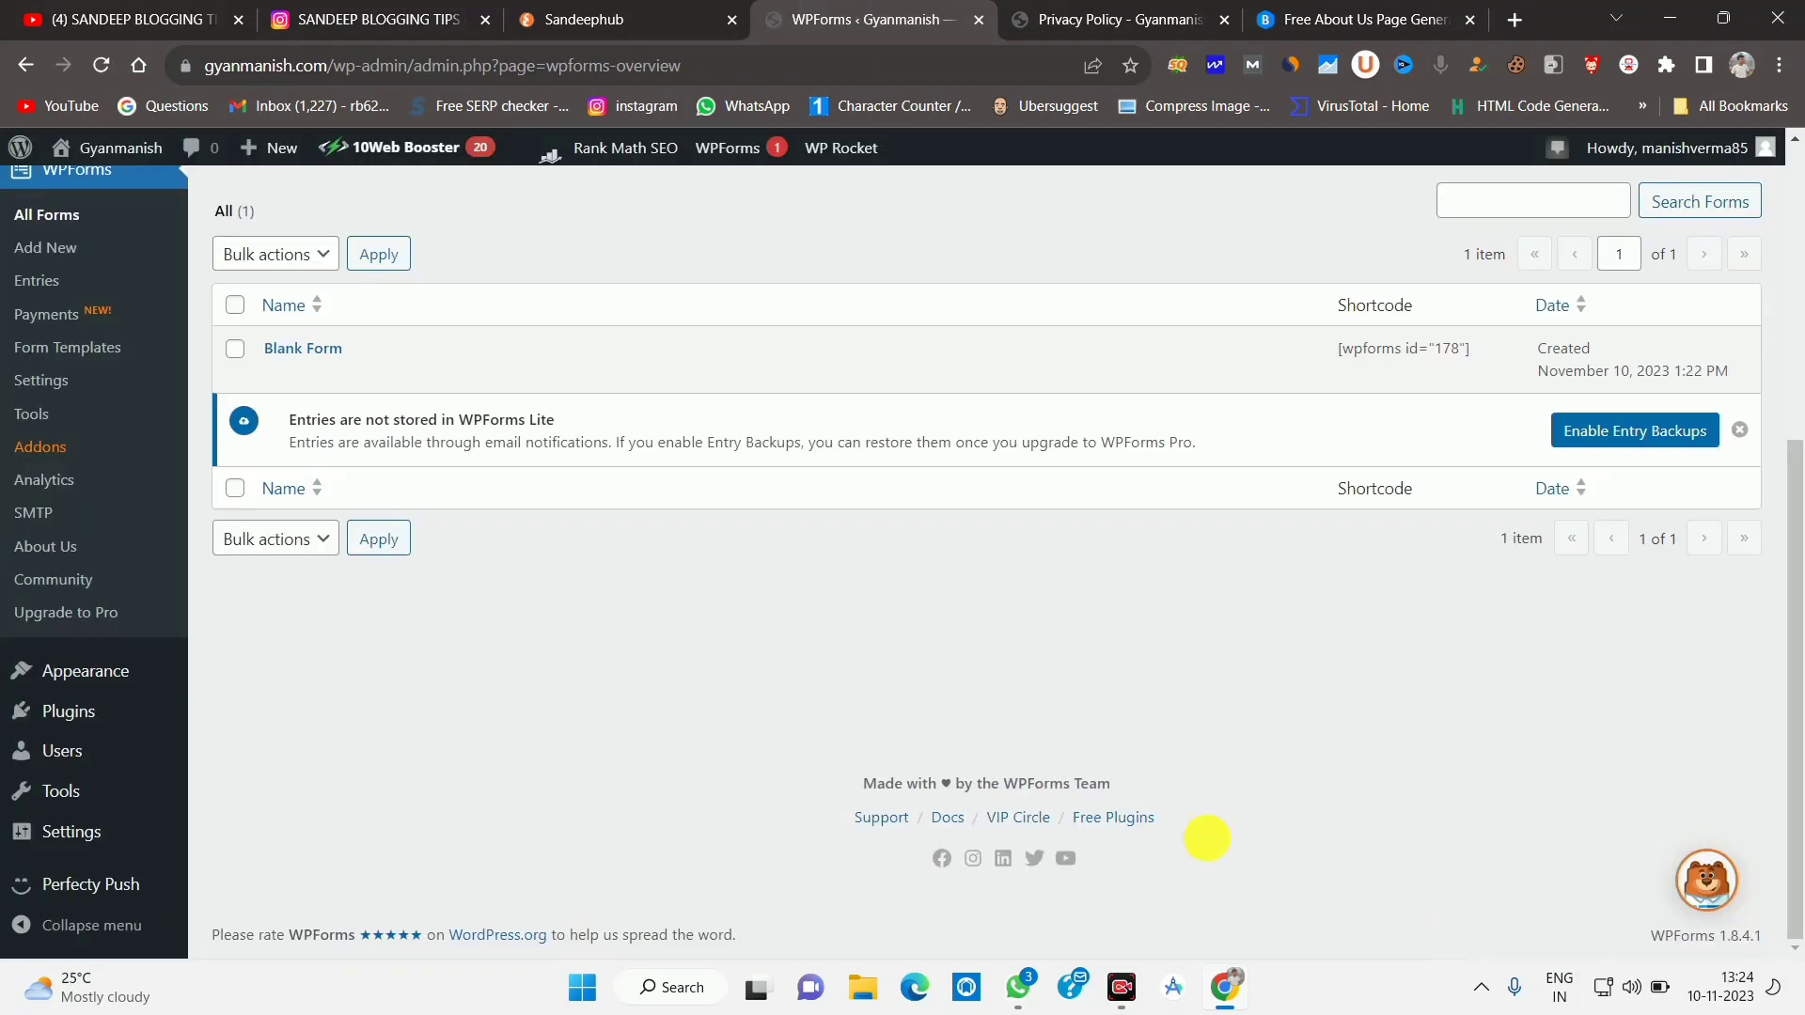
# Copy the Blank Form's shortcode from the forms list.
pyautogui.scroll(4, 993, 643)
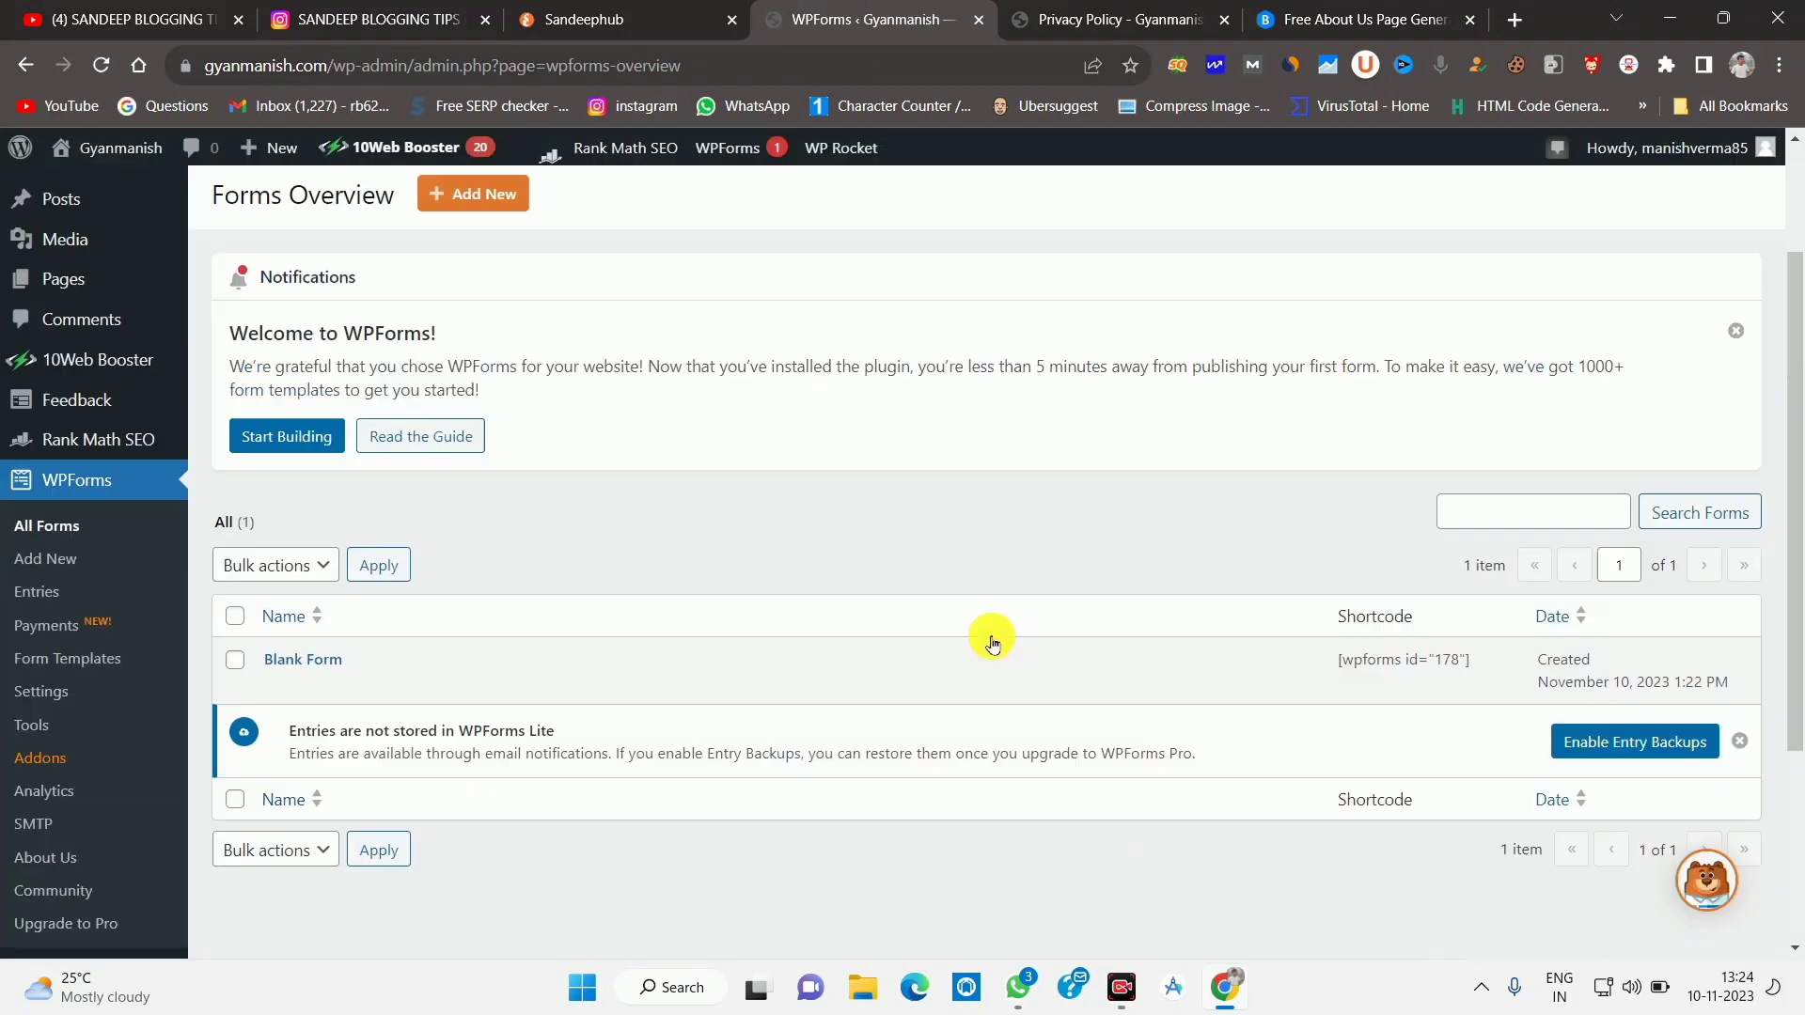
pyautogui.scroll(-3, 987, 645)
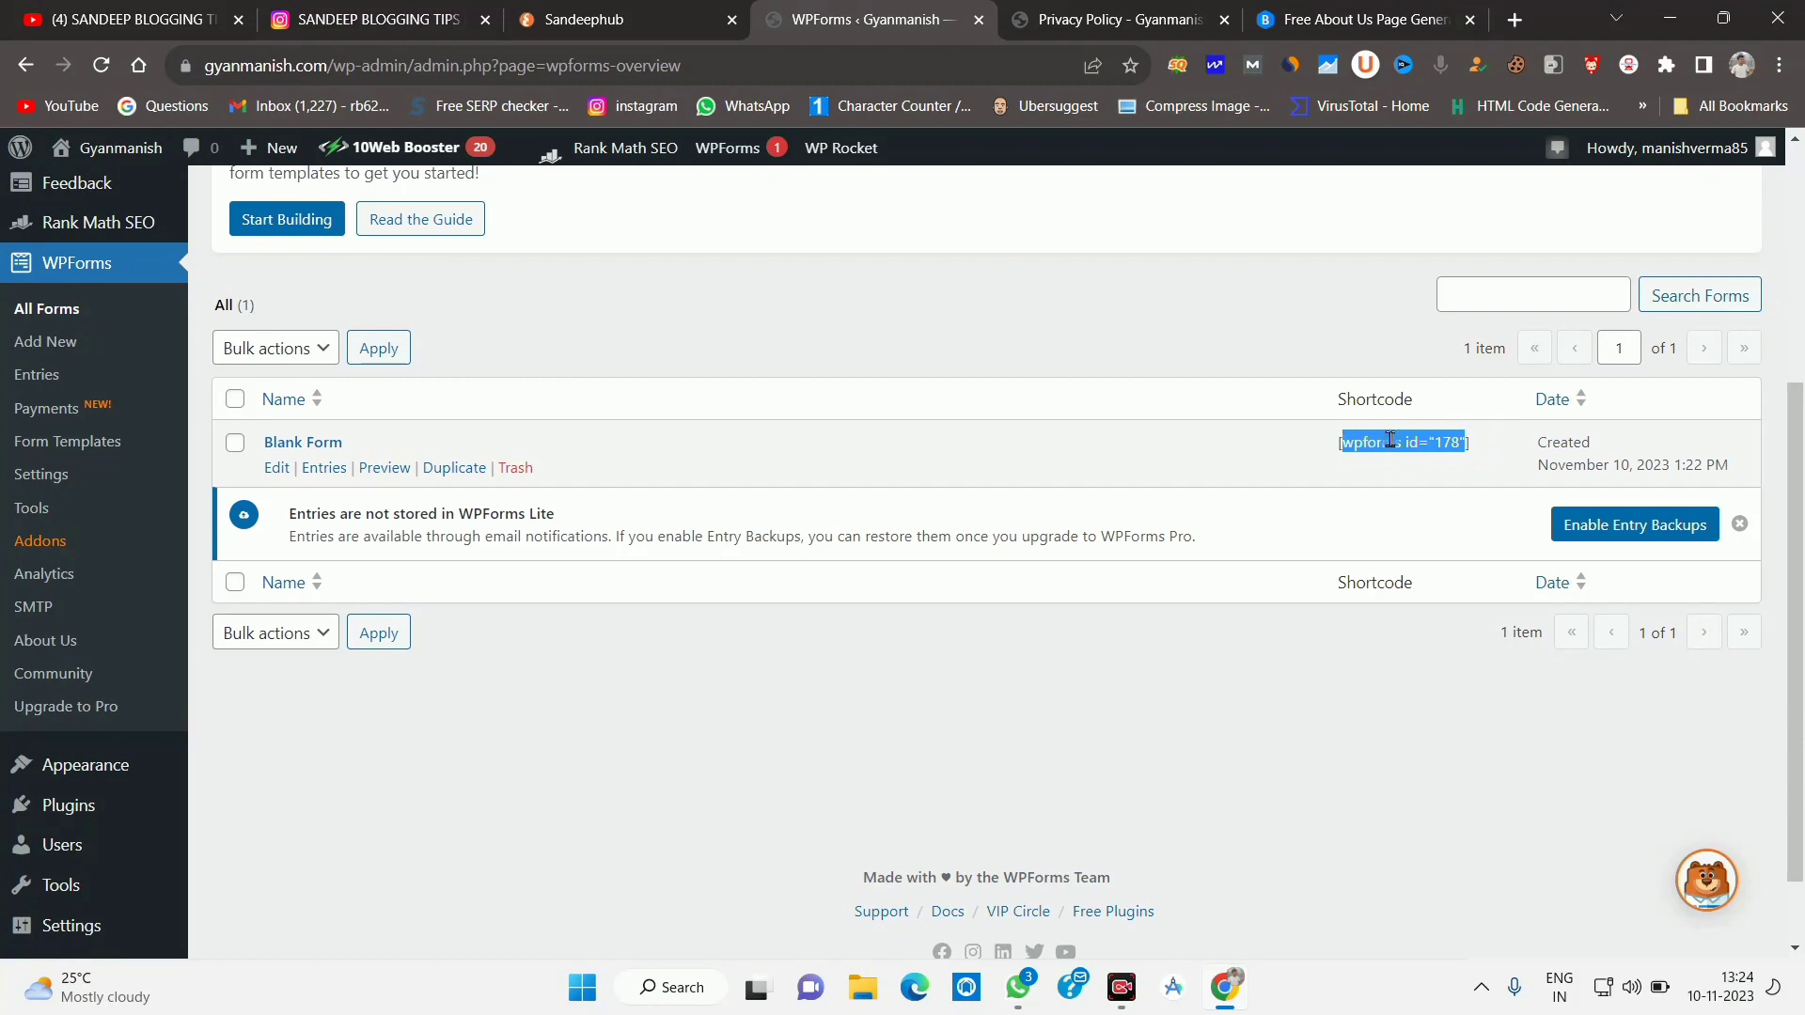
pyautogui.rightClick(1390, 439)
pyautogui.click(1421, 458)
pyautogui.scroll(5, 19, 442)
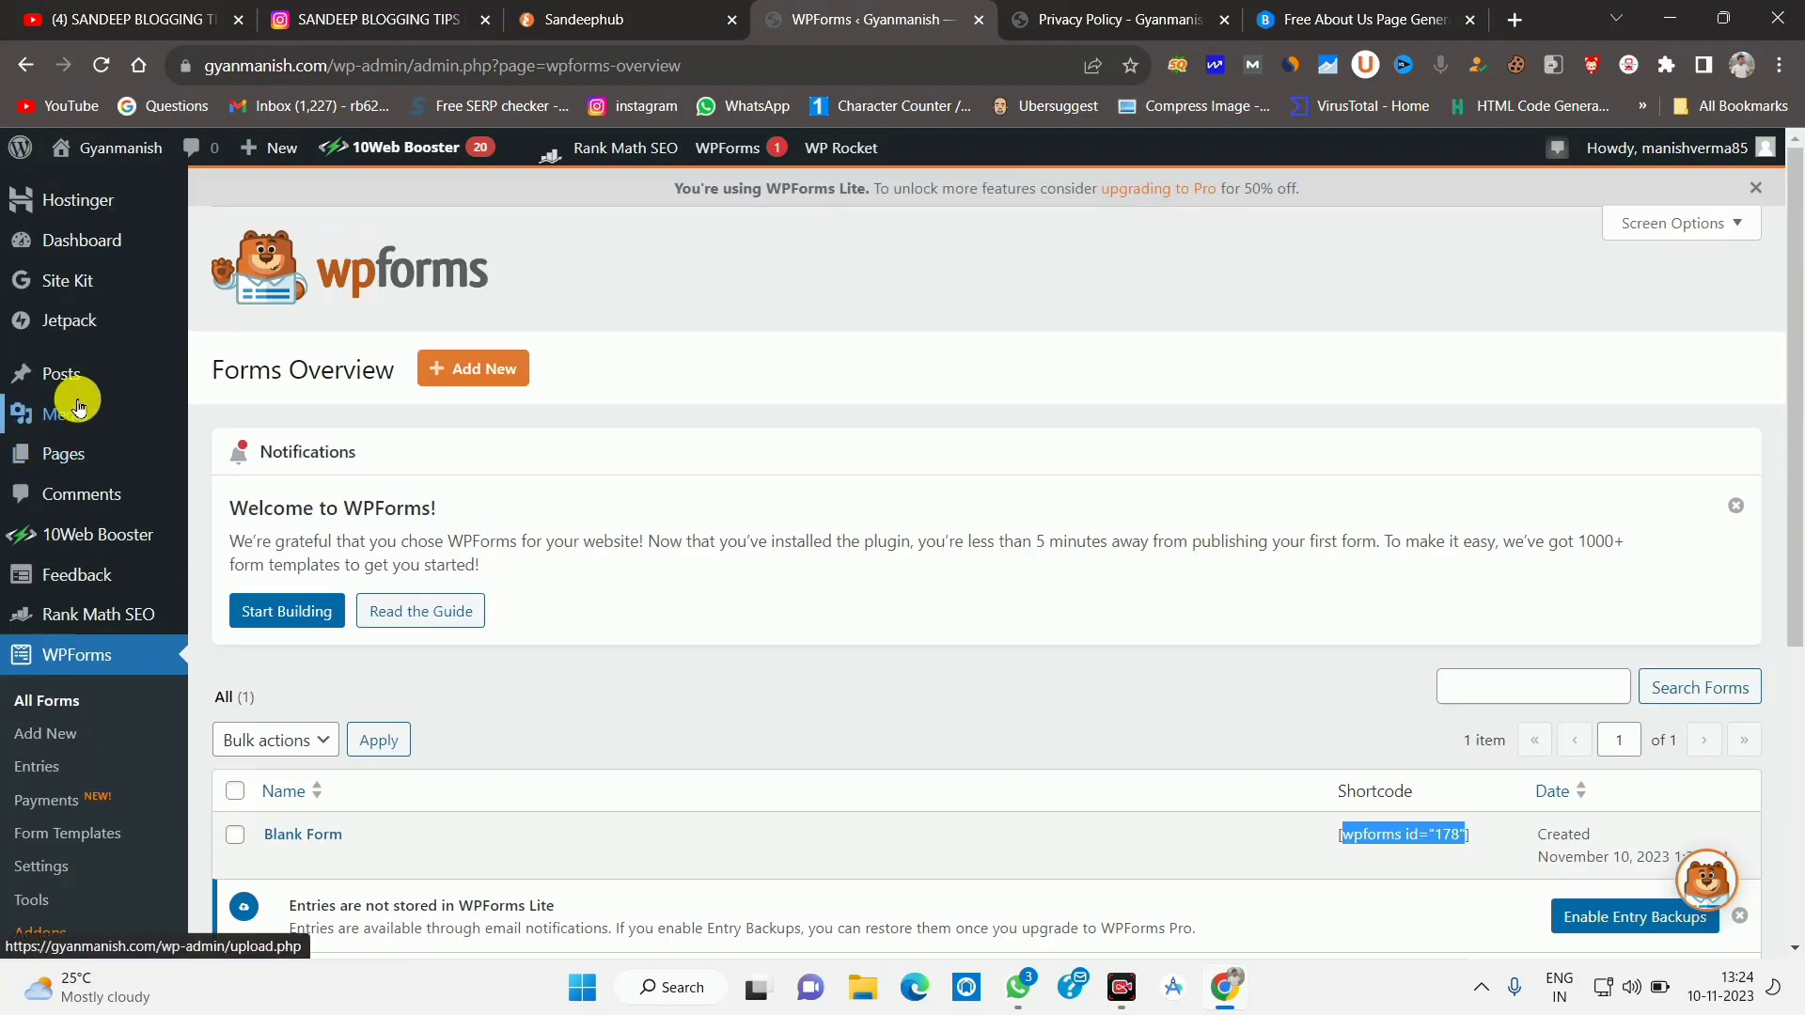
# Create a new page titled "Contact Us" and place the cursor in its body.
pyautogui.moveTo(63, 454)
pyautogui.click(259, 467)
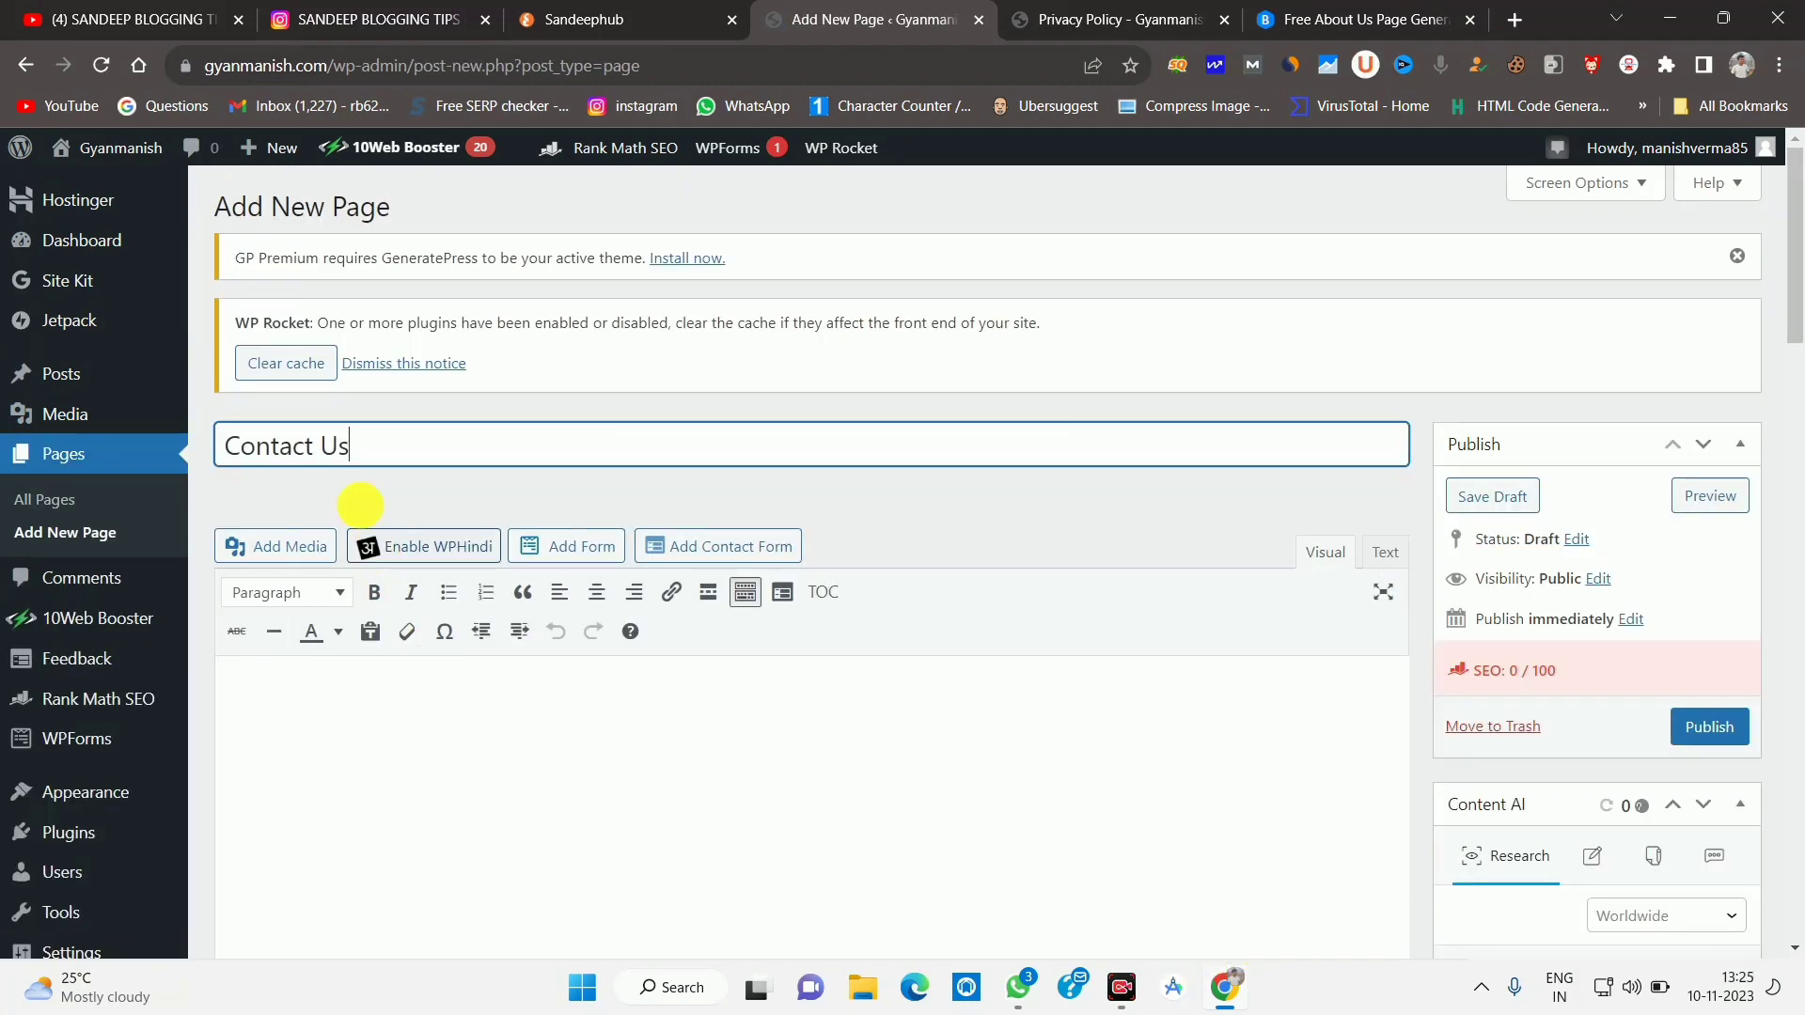
pyautogui.click(352, 743)
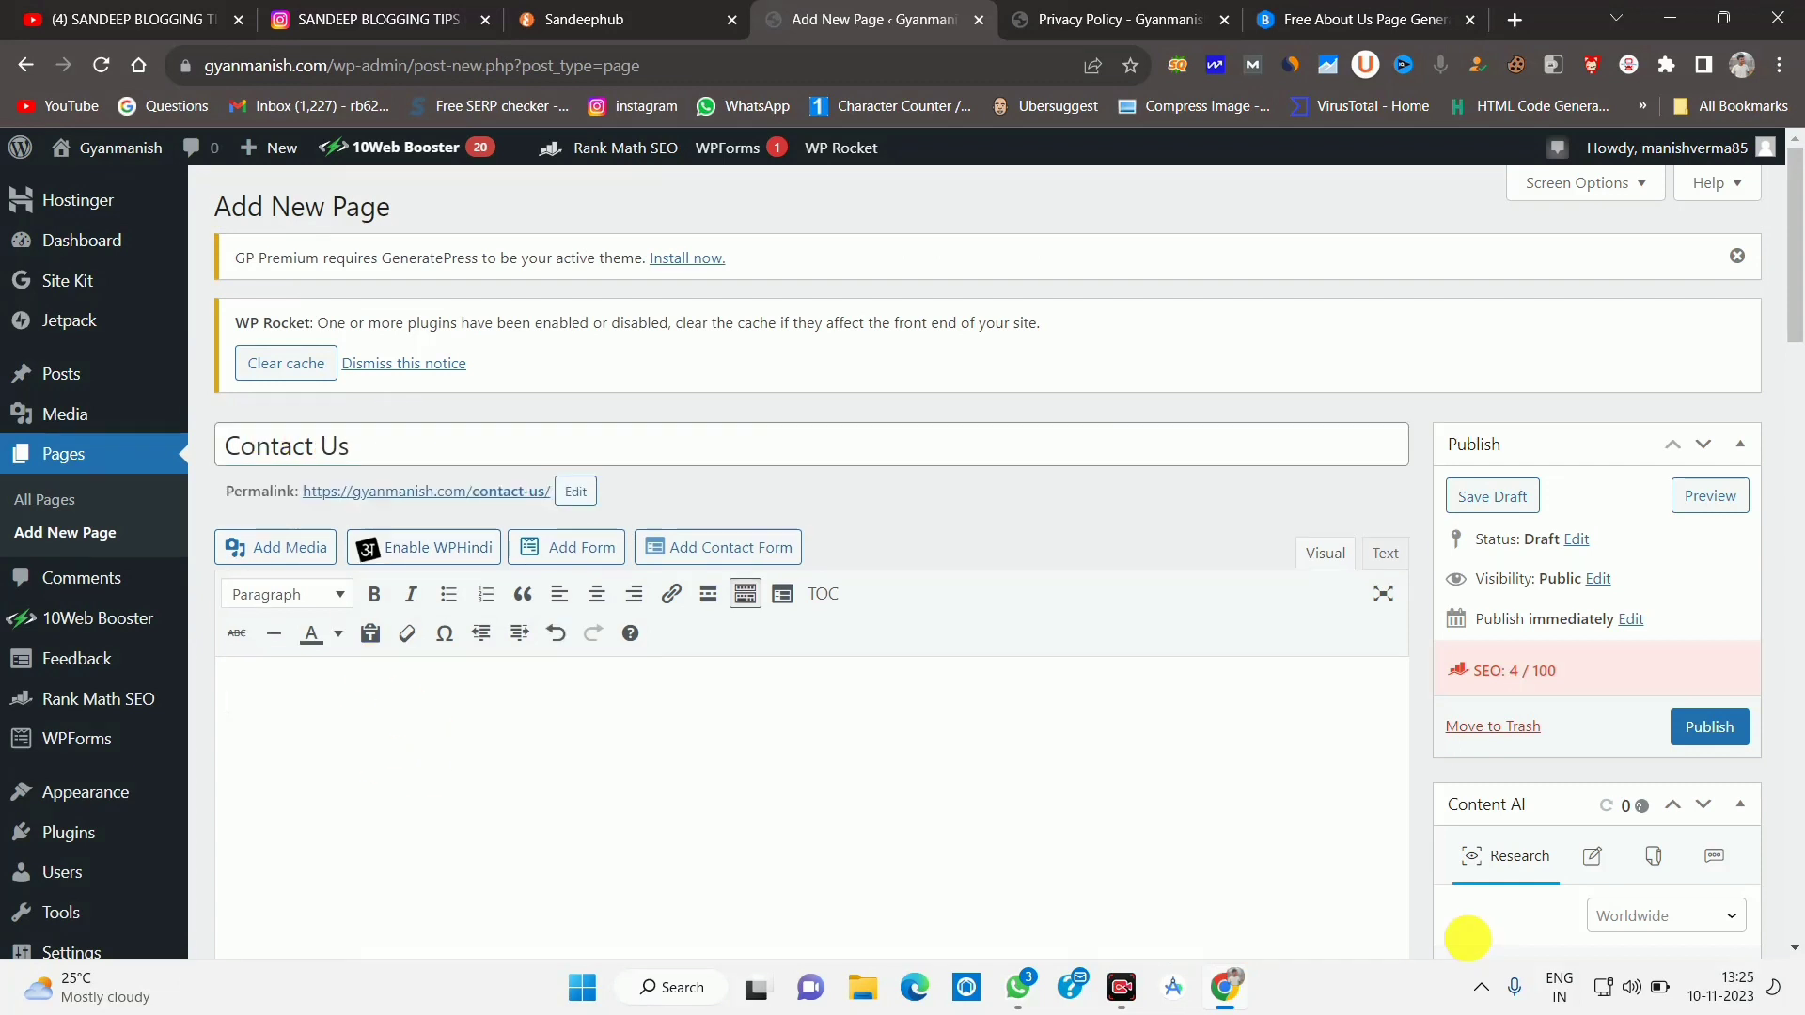
# Insert the WPForms Blank Form into the Contact Us page body and publish the page.
pyautogui.click(584, 545)
pyautogui.click(735, 591)
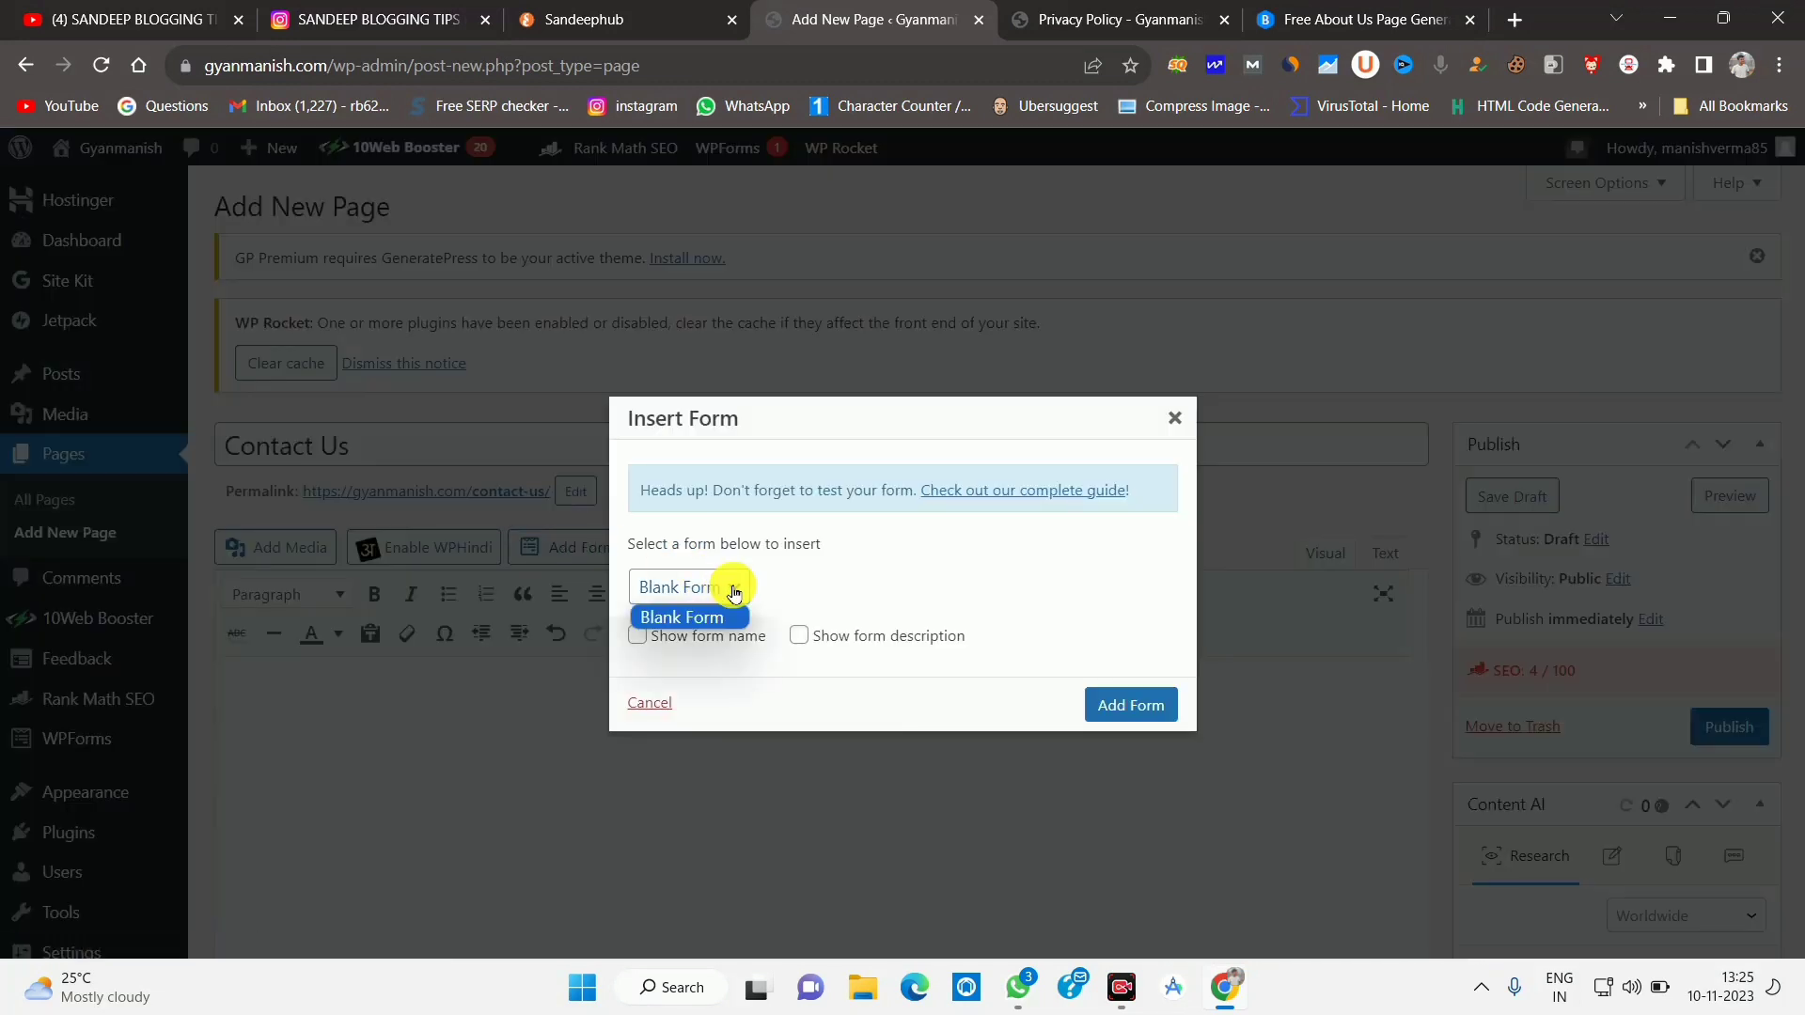
pyautogui.click(699, 613)
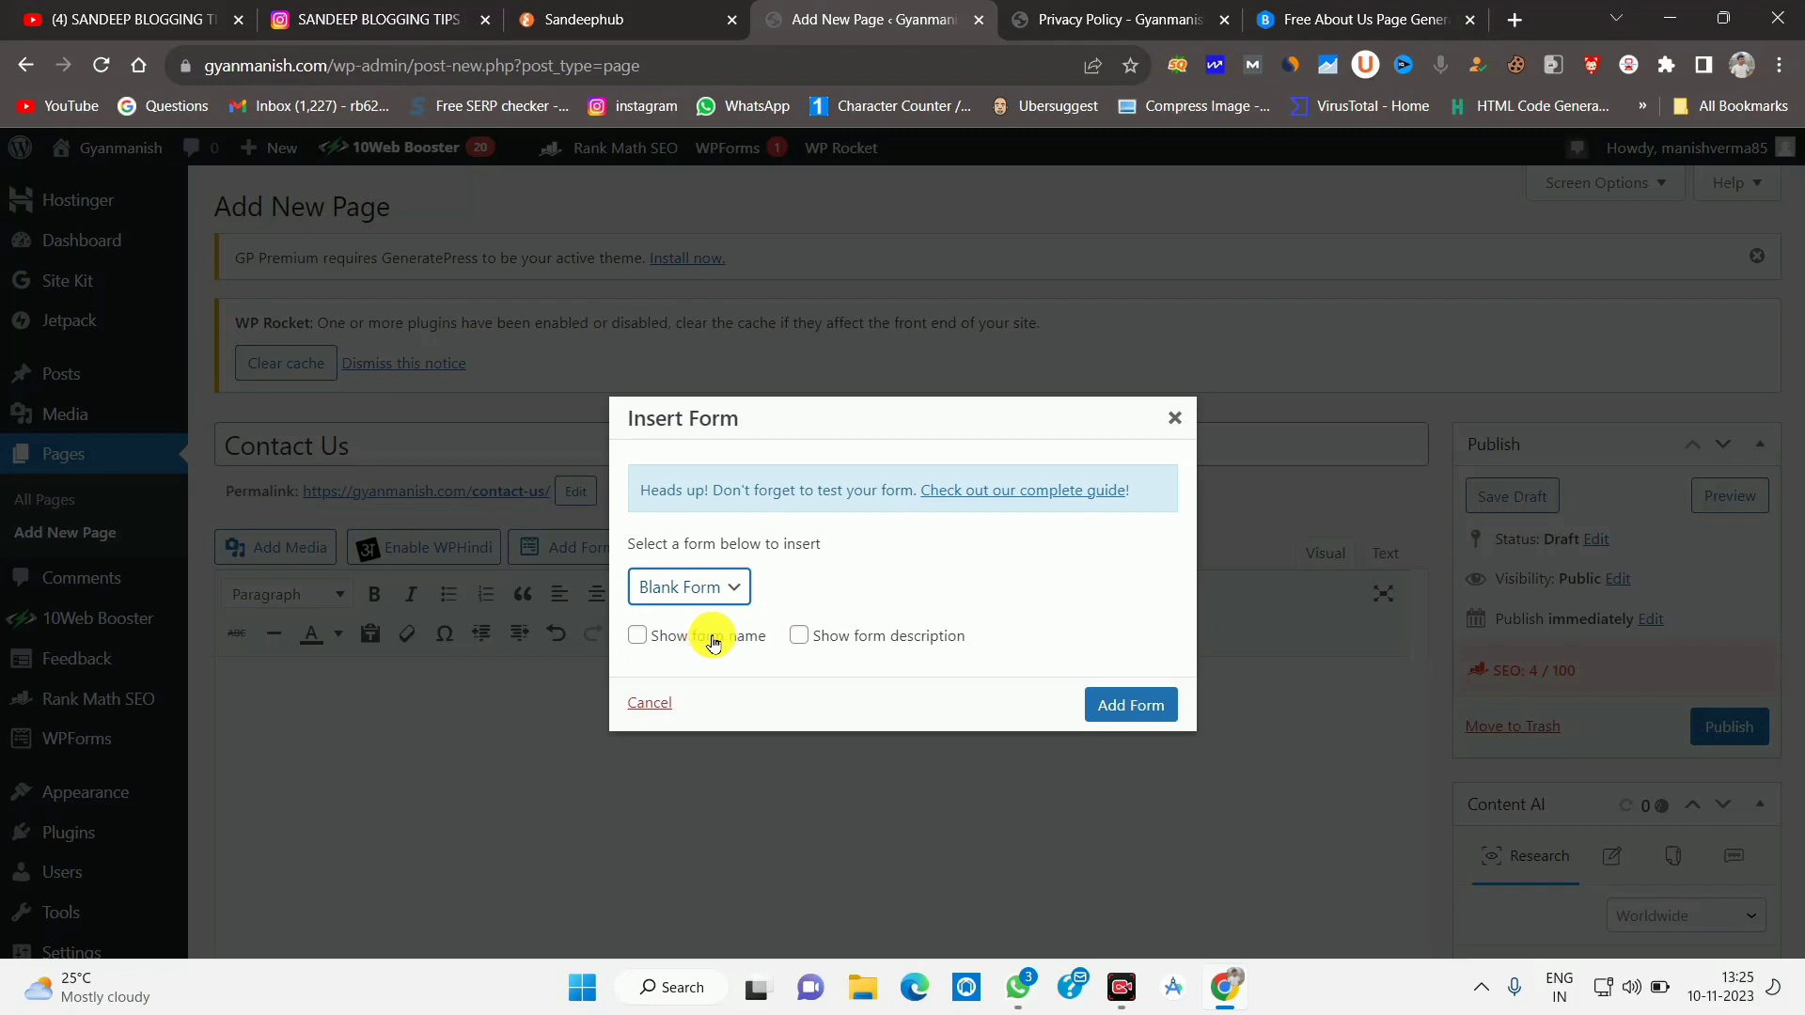
pyautogui.click(1123, 703)
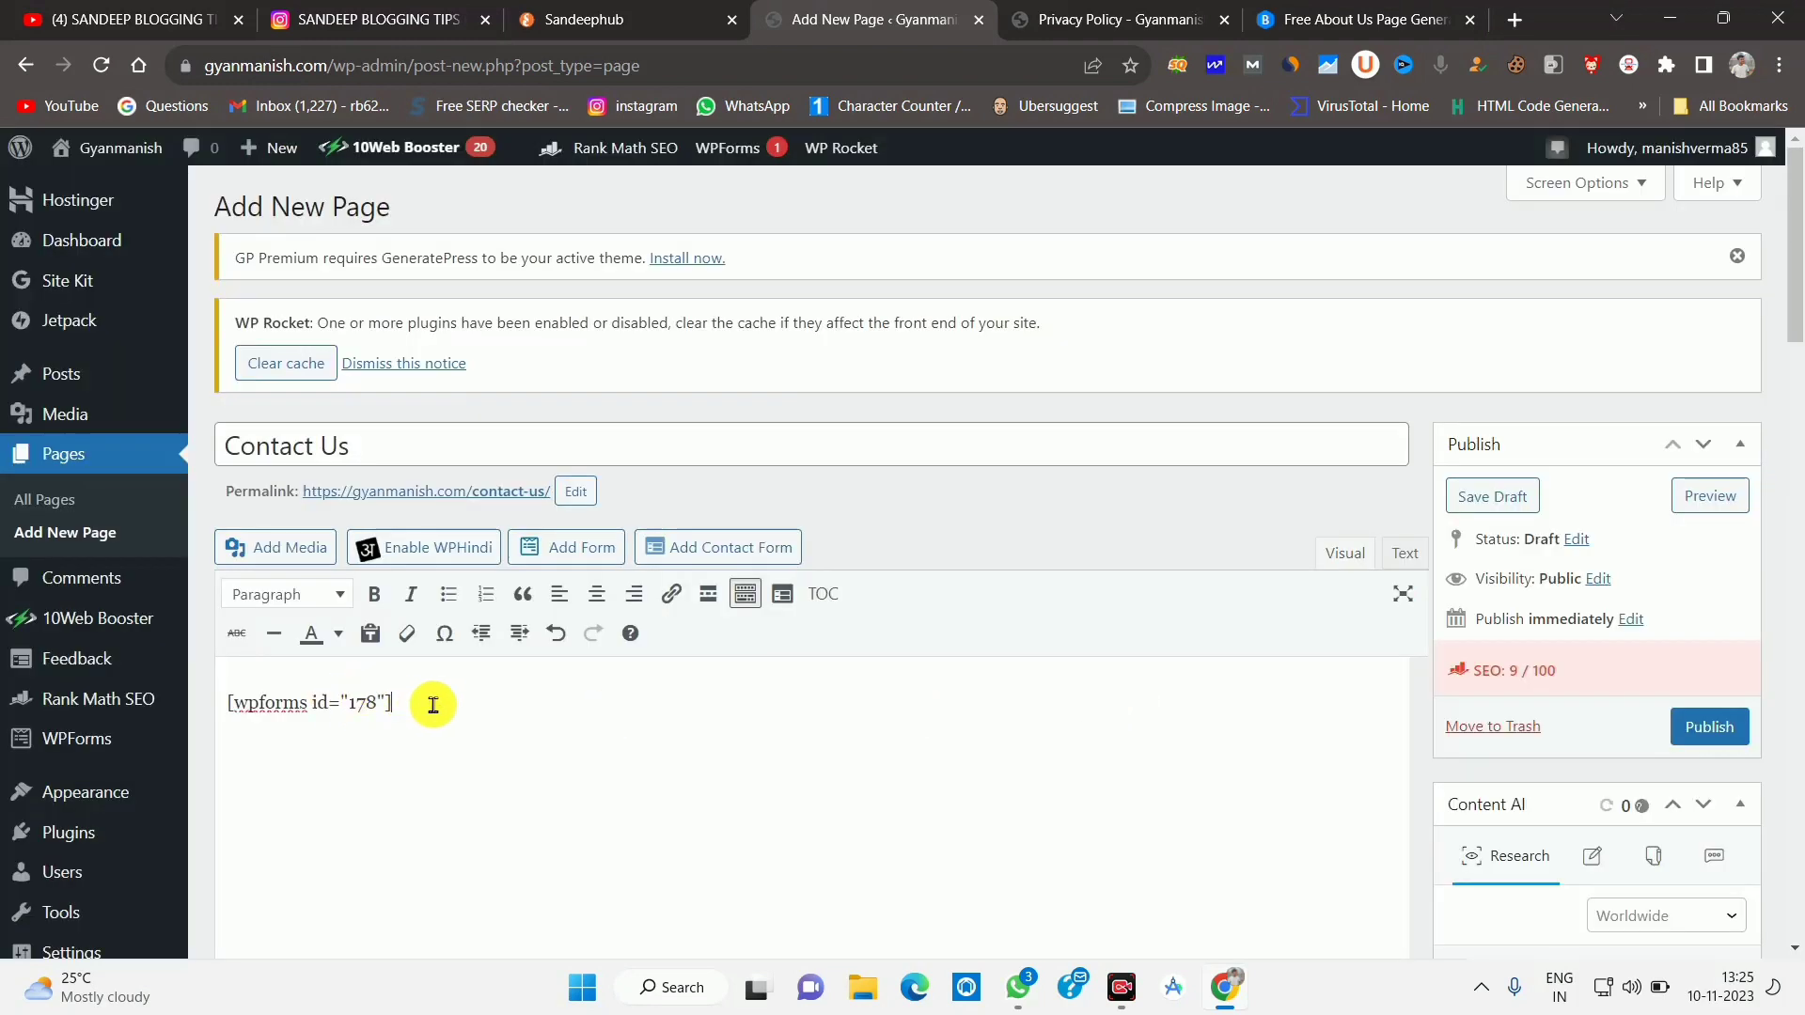
pyautogui.moveTo(442, 703); pyautogui.dragTo(282, 701)
pyautogui.click(704, 752)
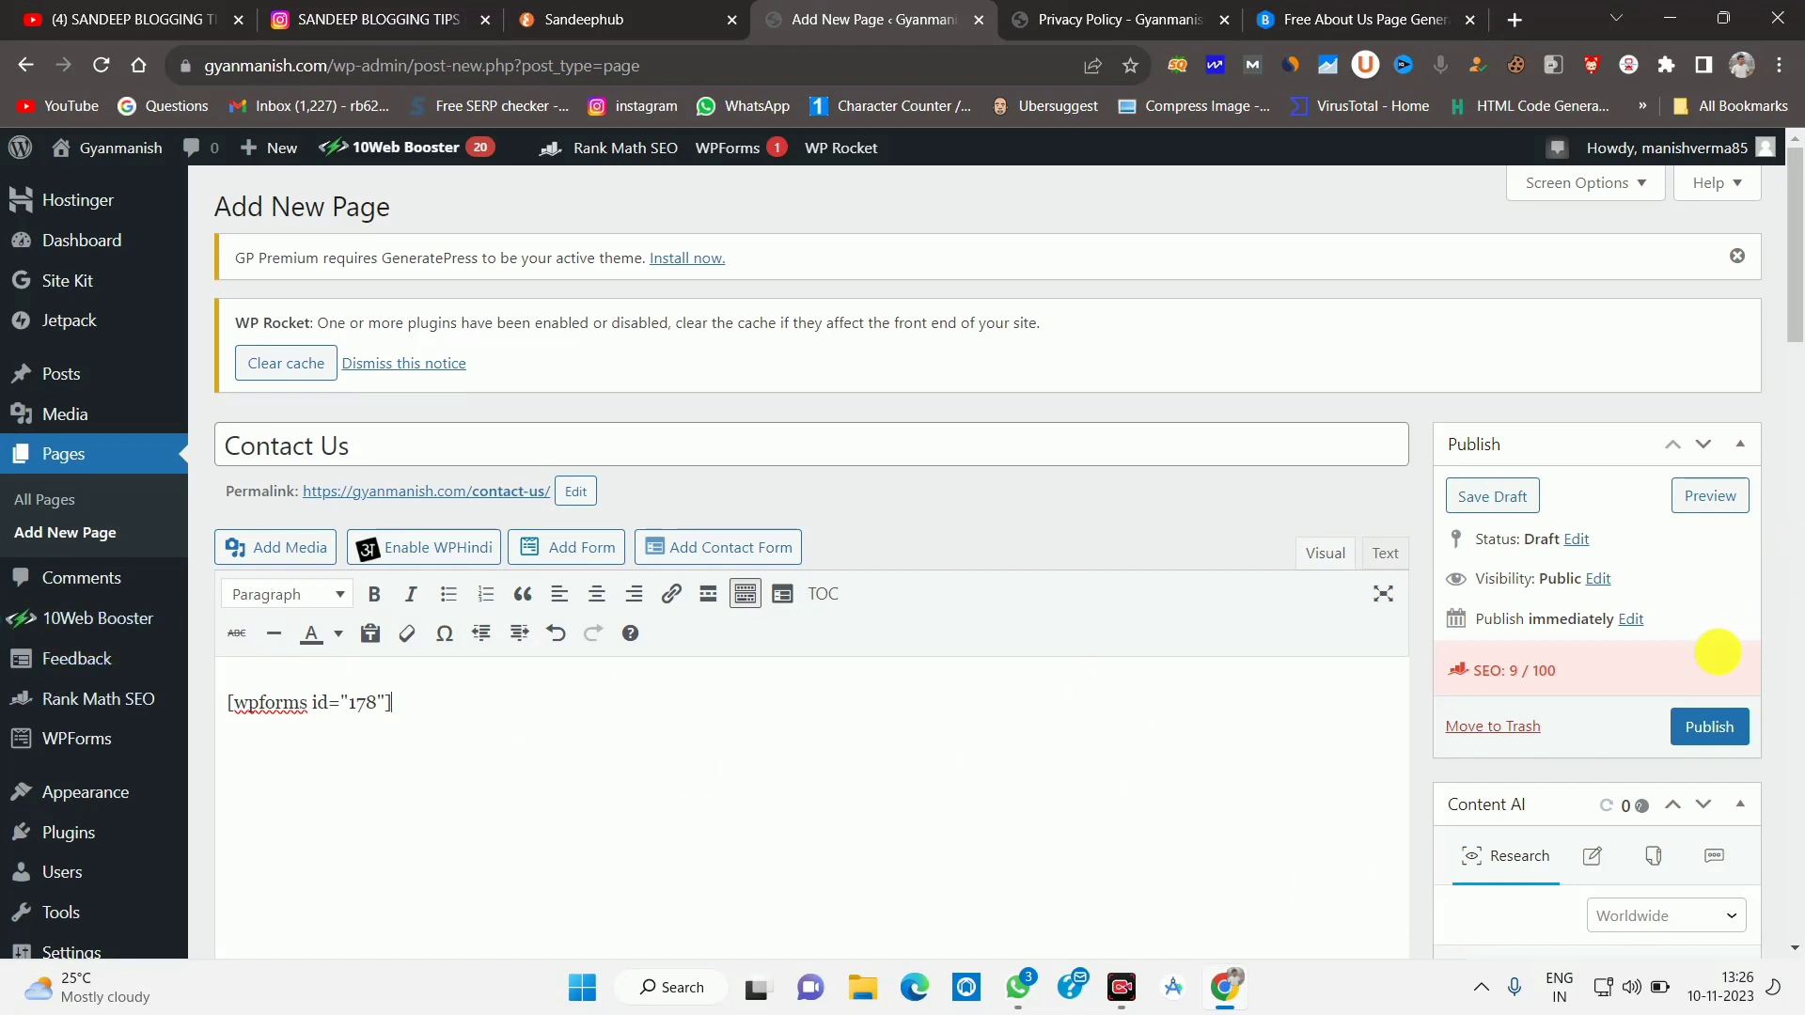
pyautogui.click(1712, 725)
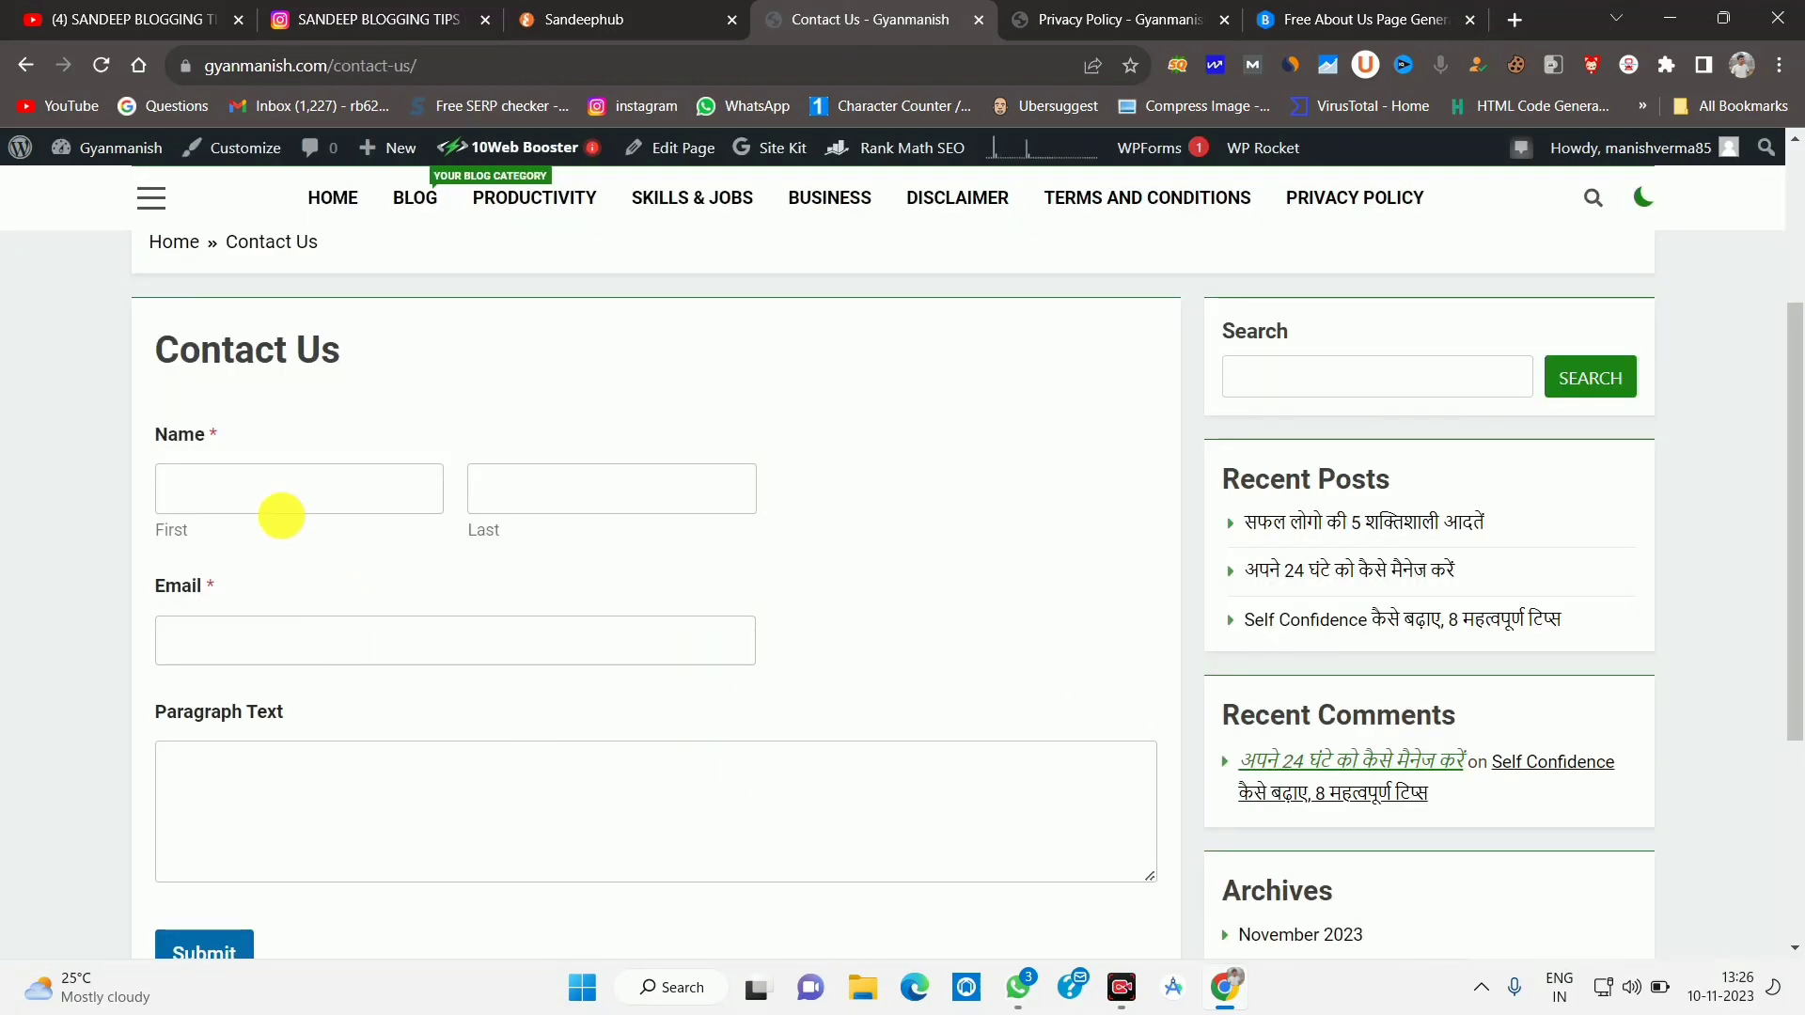
# Check the name, email and paragraph fields on the live Contact Us page and return to the page editor.
pyautogui.click(386, 507)
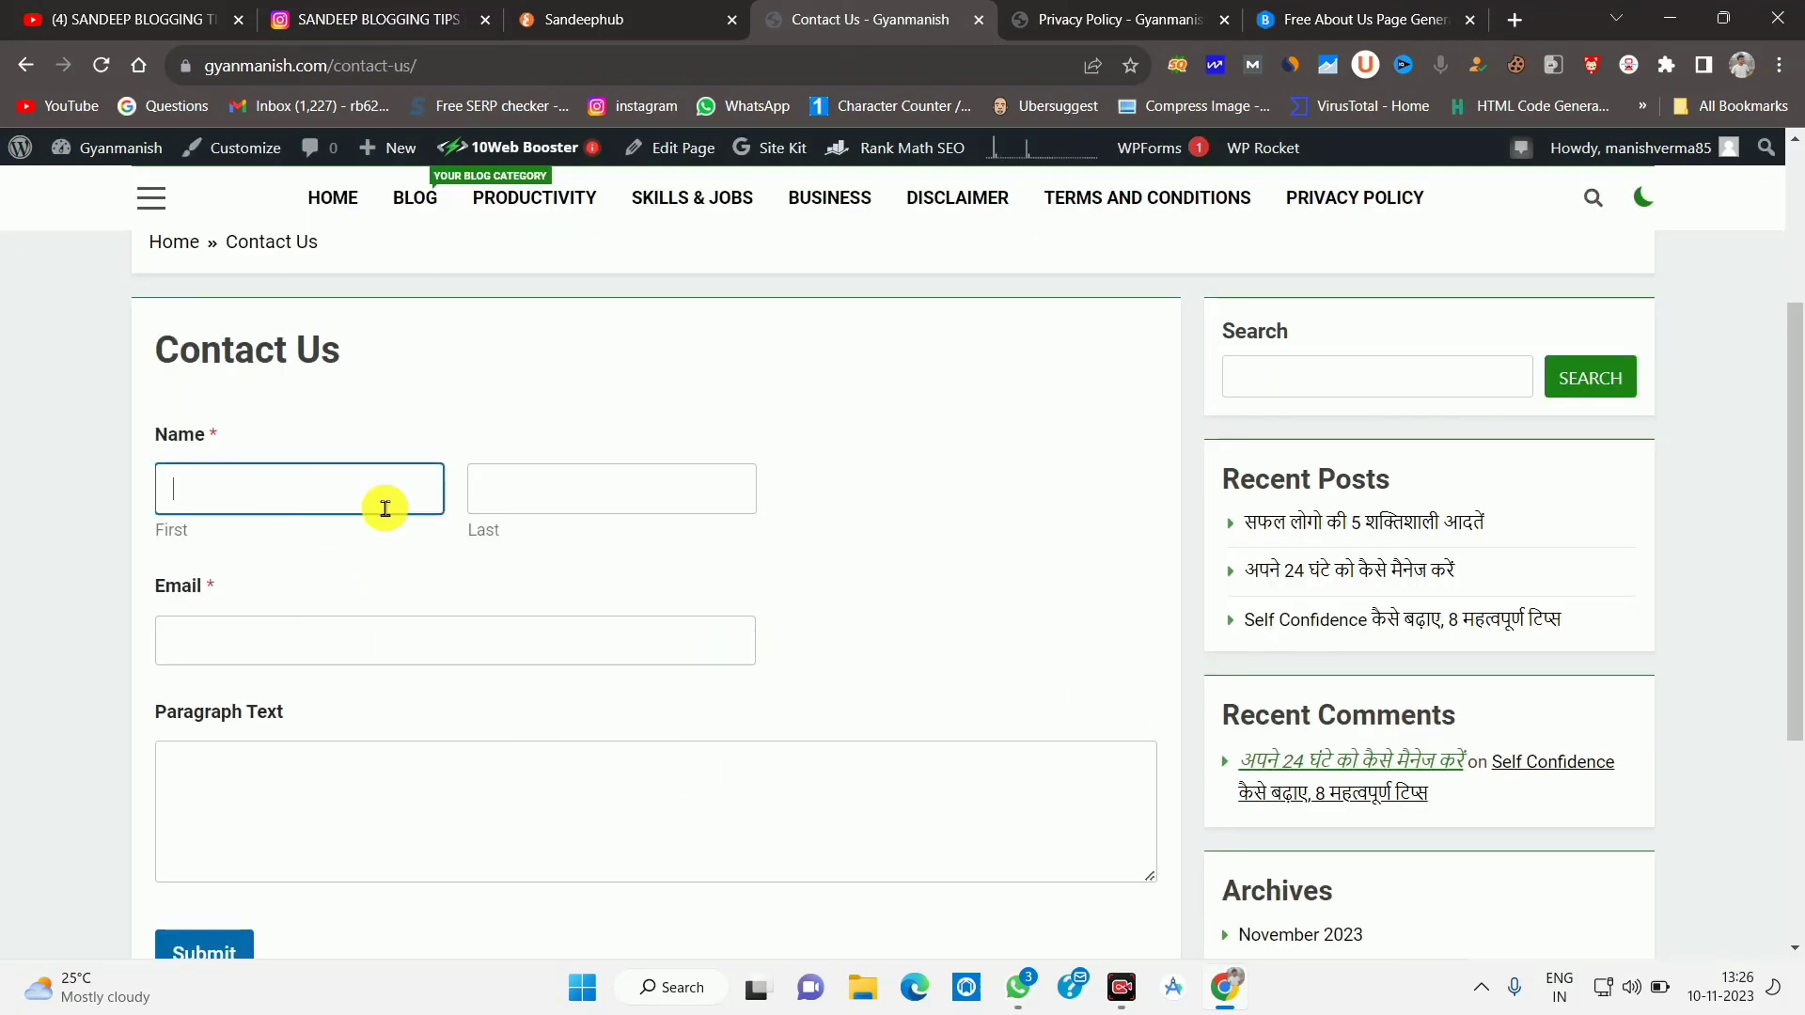
pyautogui.click(596, 503)
pyautogui.click(264, 650)
pyautogui.click(222, 761)
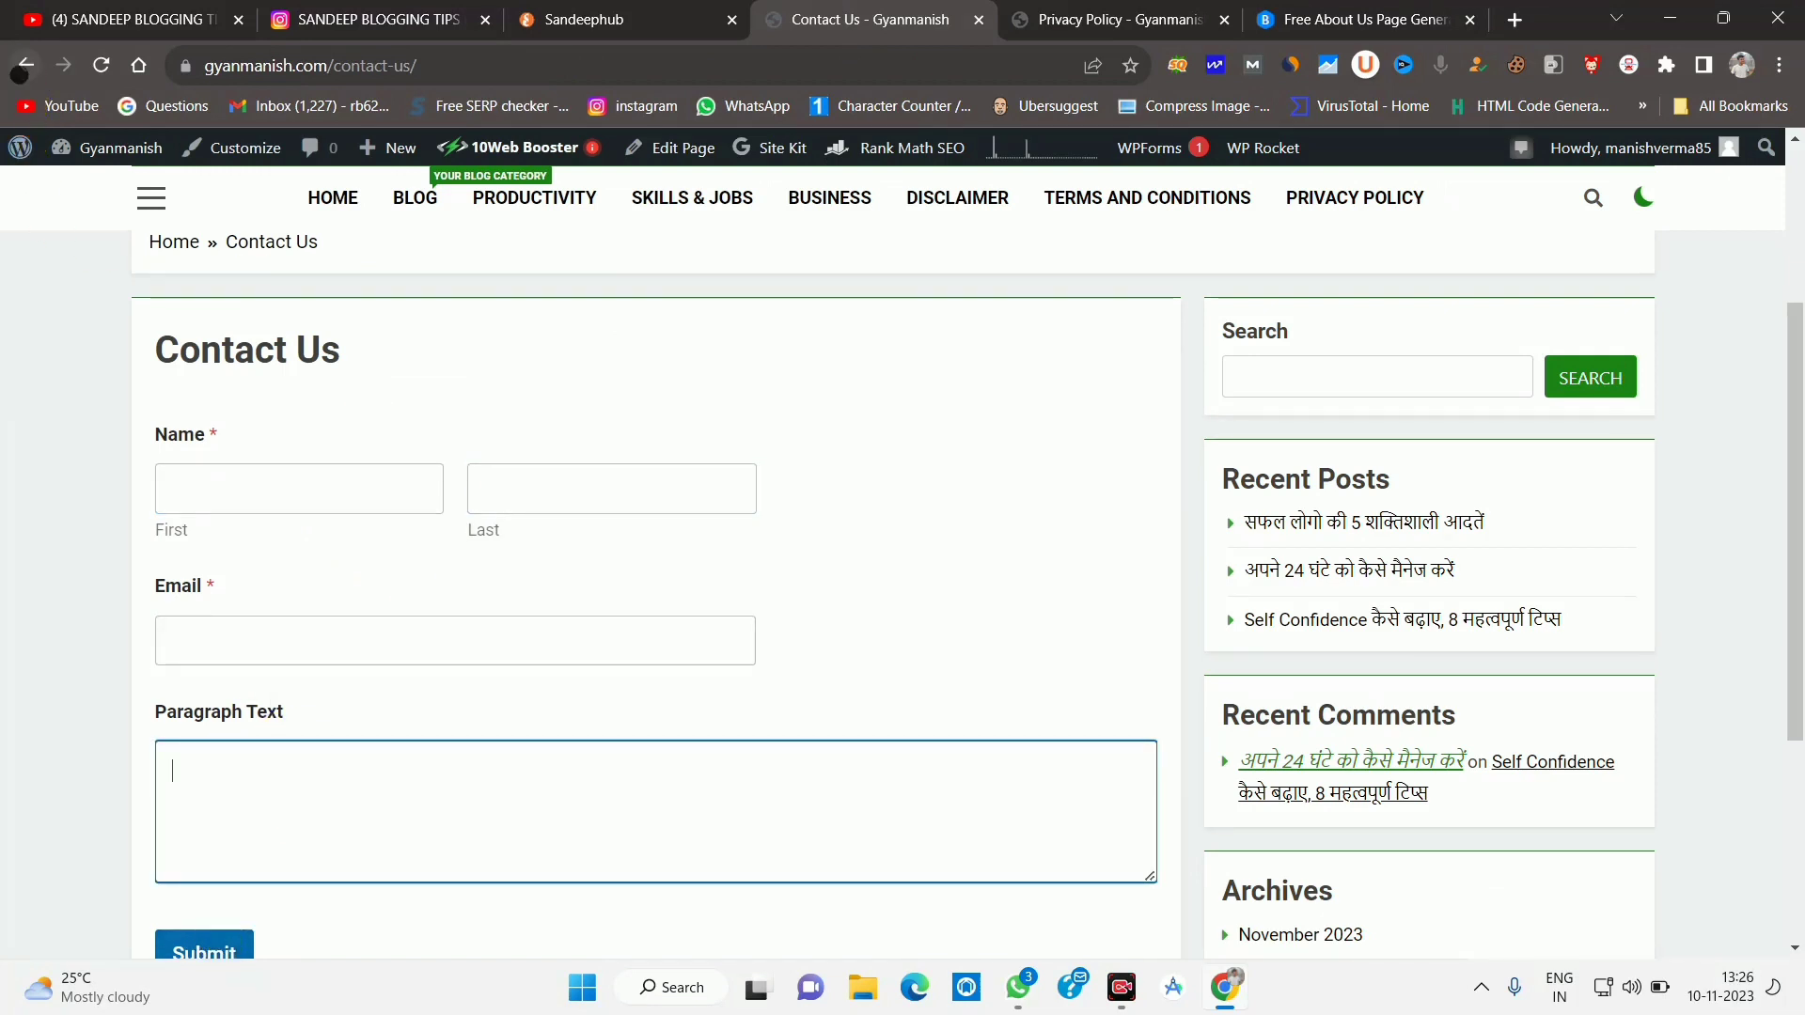
pyautogui.click(23, 66)
# Look over the live site's header navigation and open the WordPress menu editor.
pyautogui.click(1146, 18)
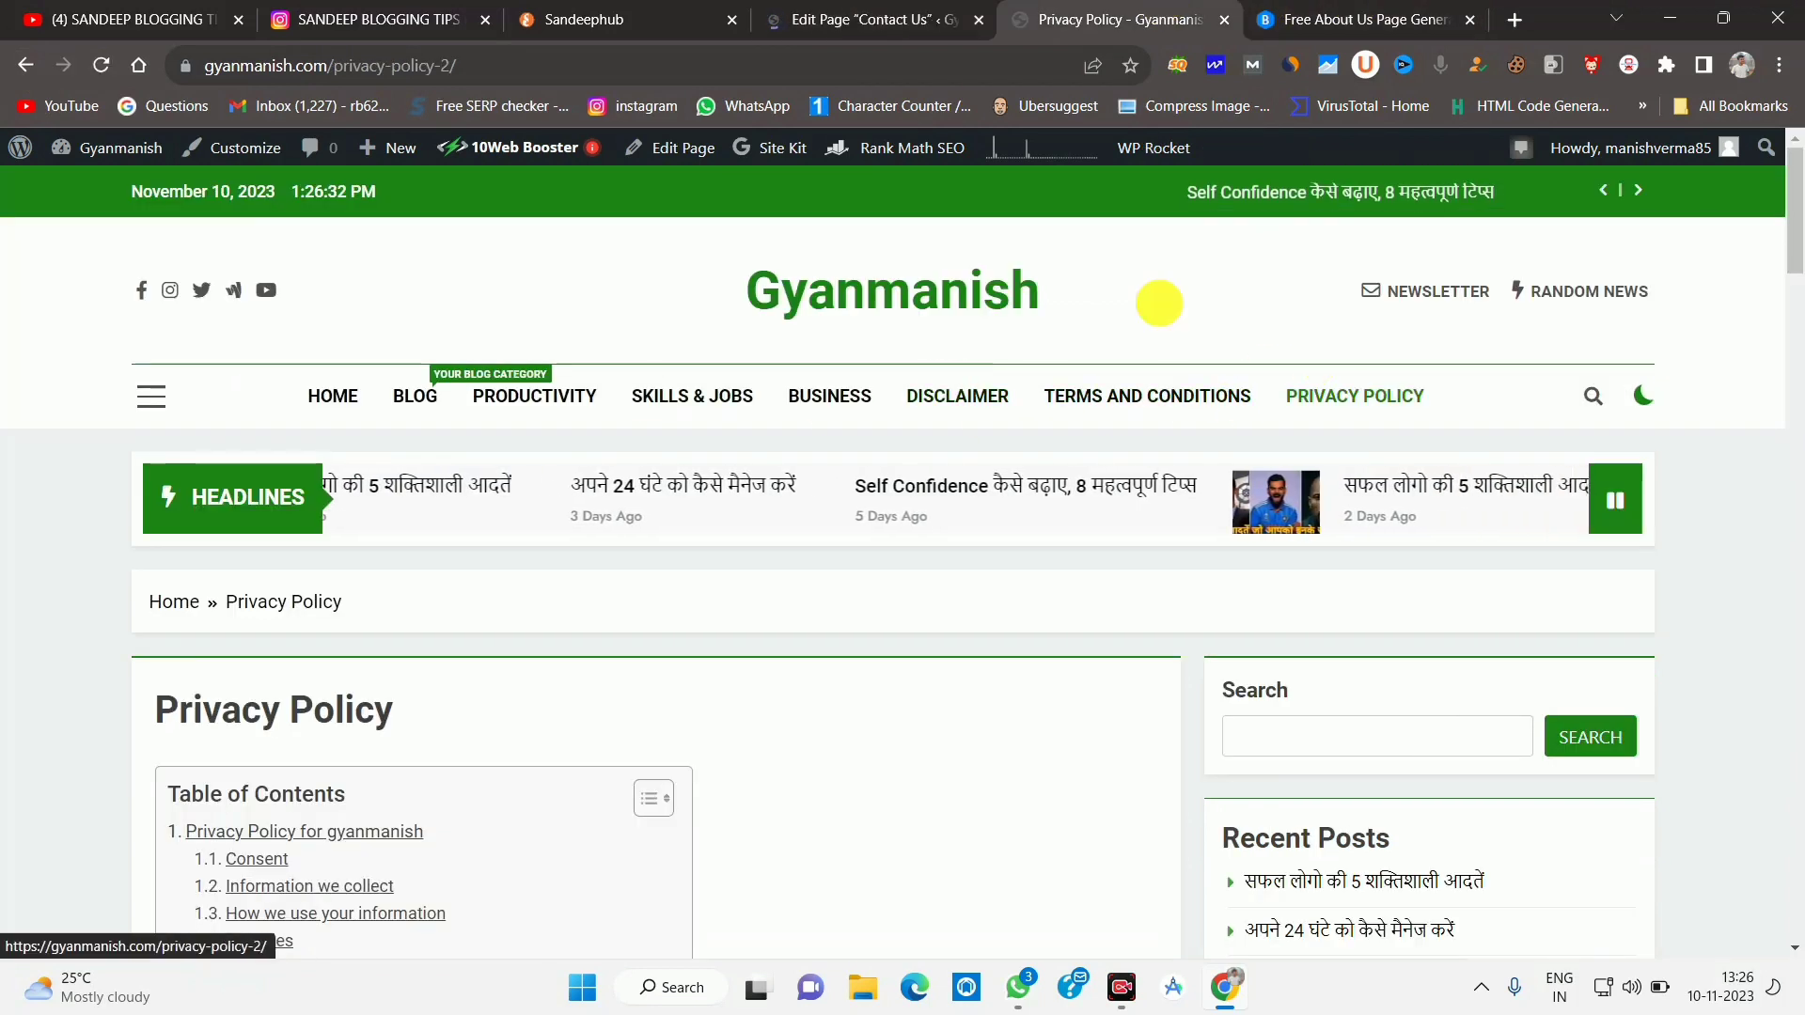
pyautogui.click(882, 13)
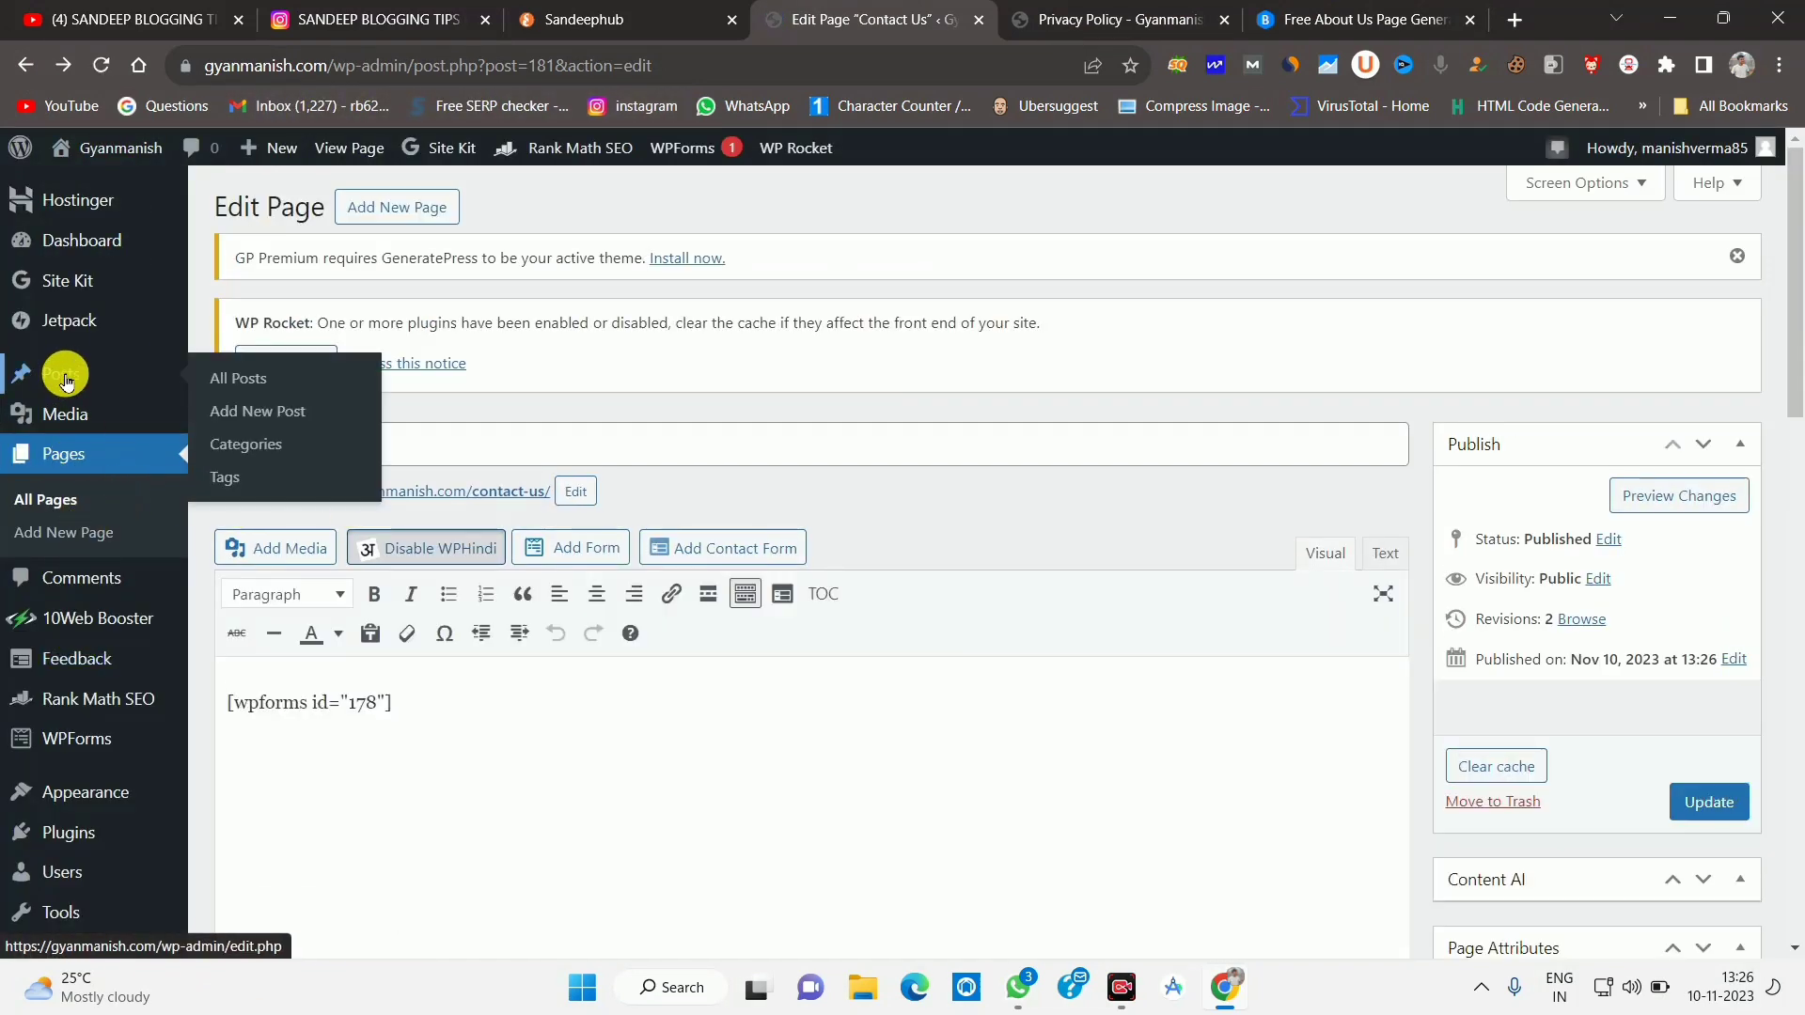
pyautogui.scroll(-4, 107, 545)
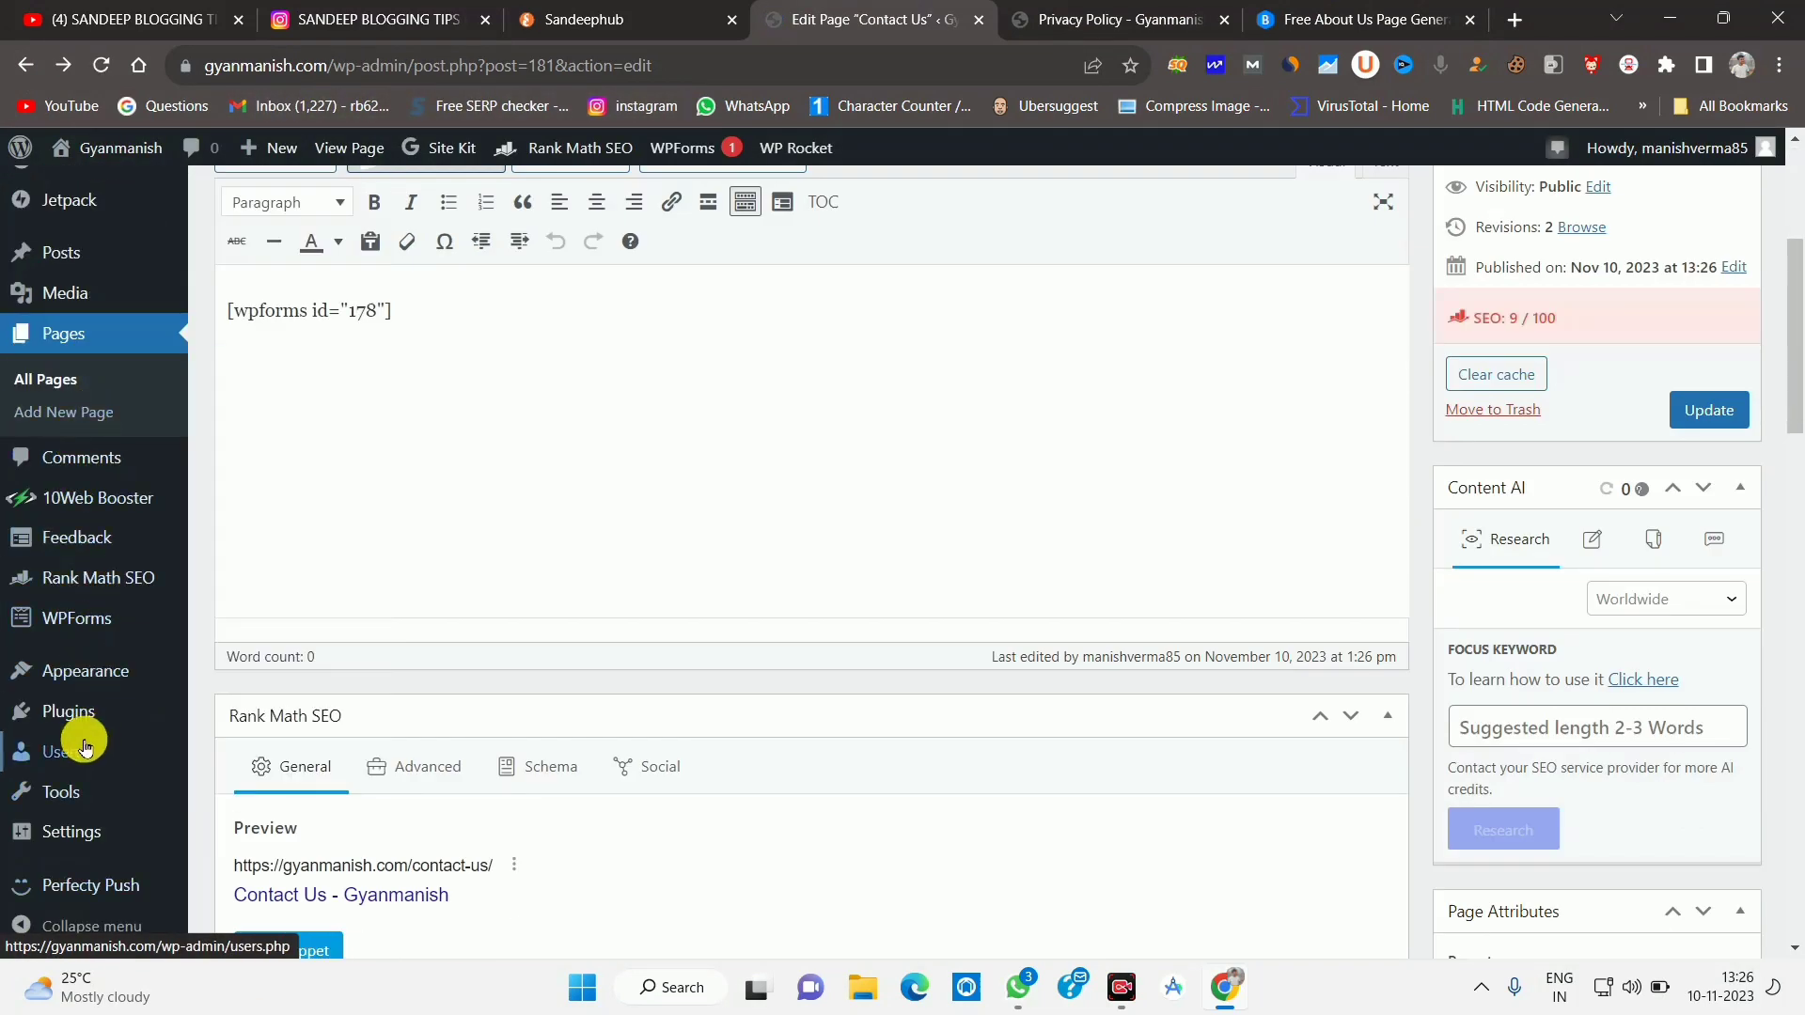
pyautogui.moveTo(88, 672)
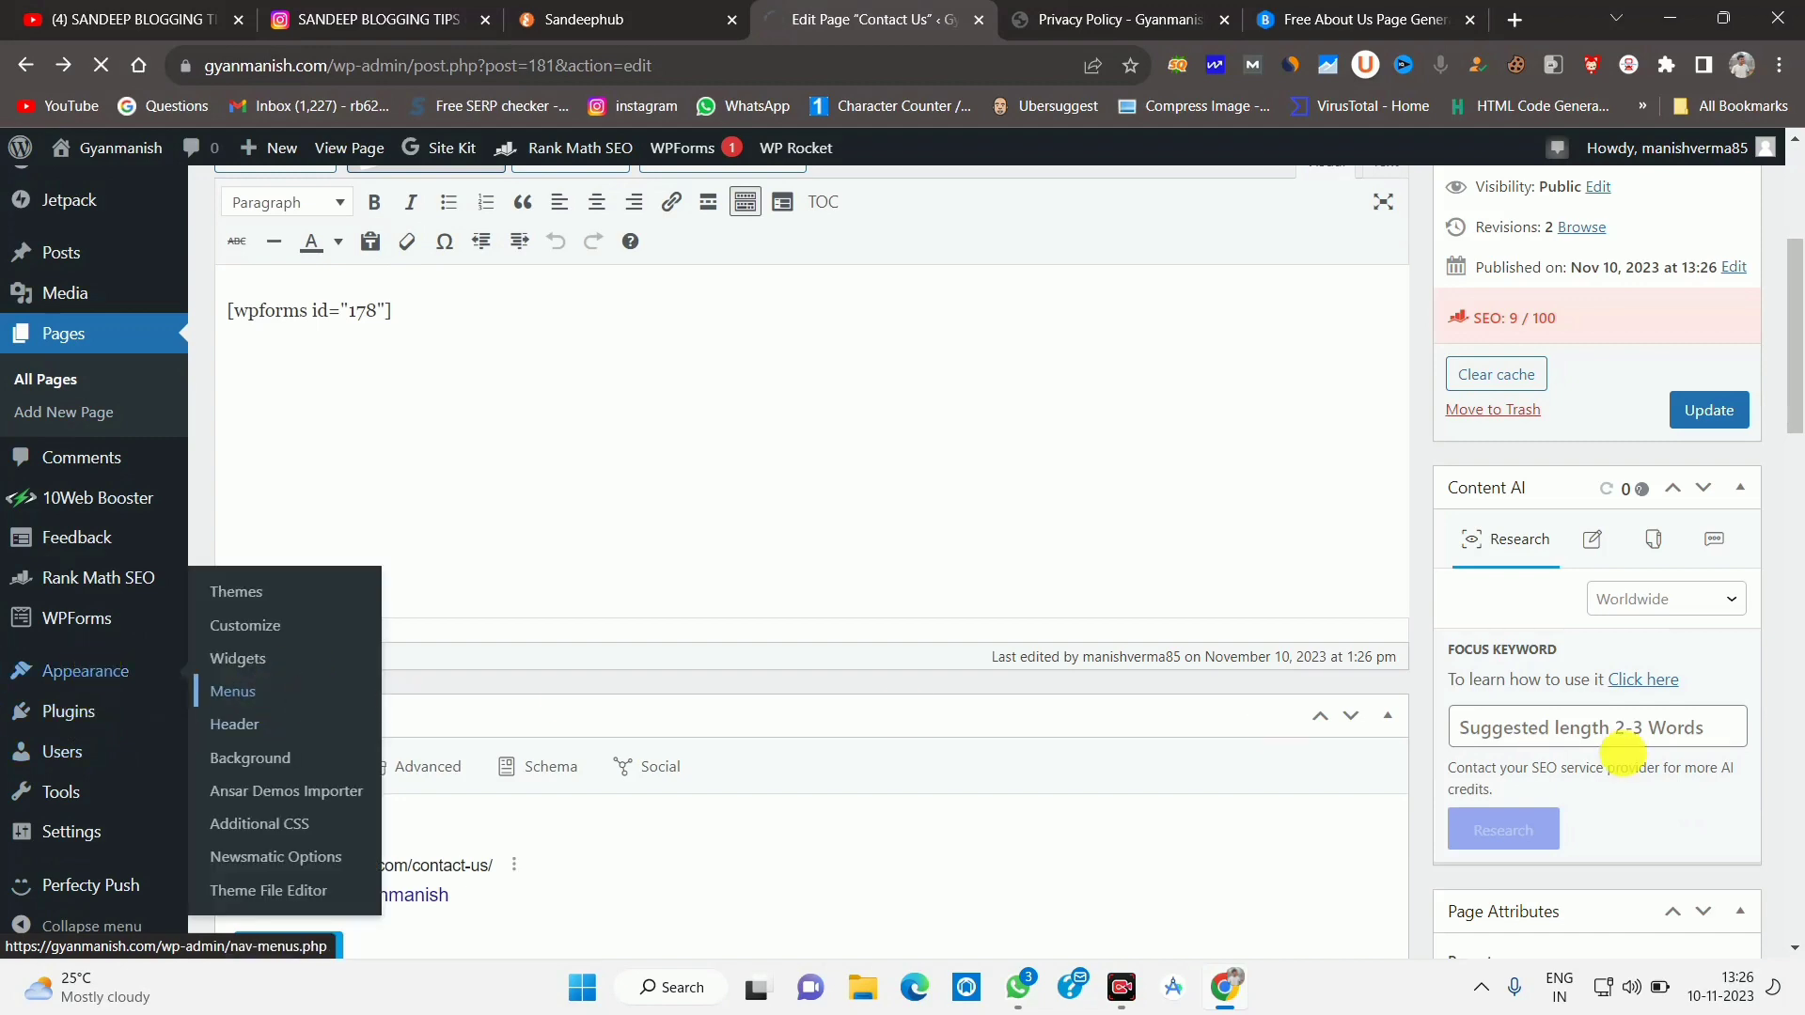
pyautogui.click(1119, 19)
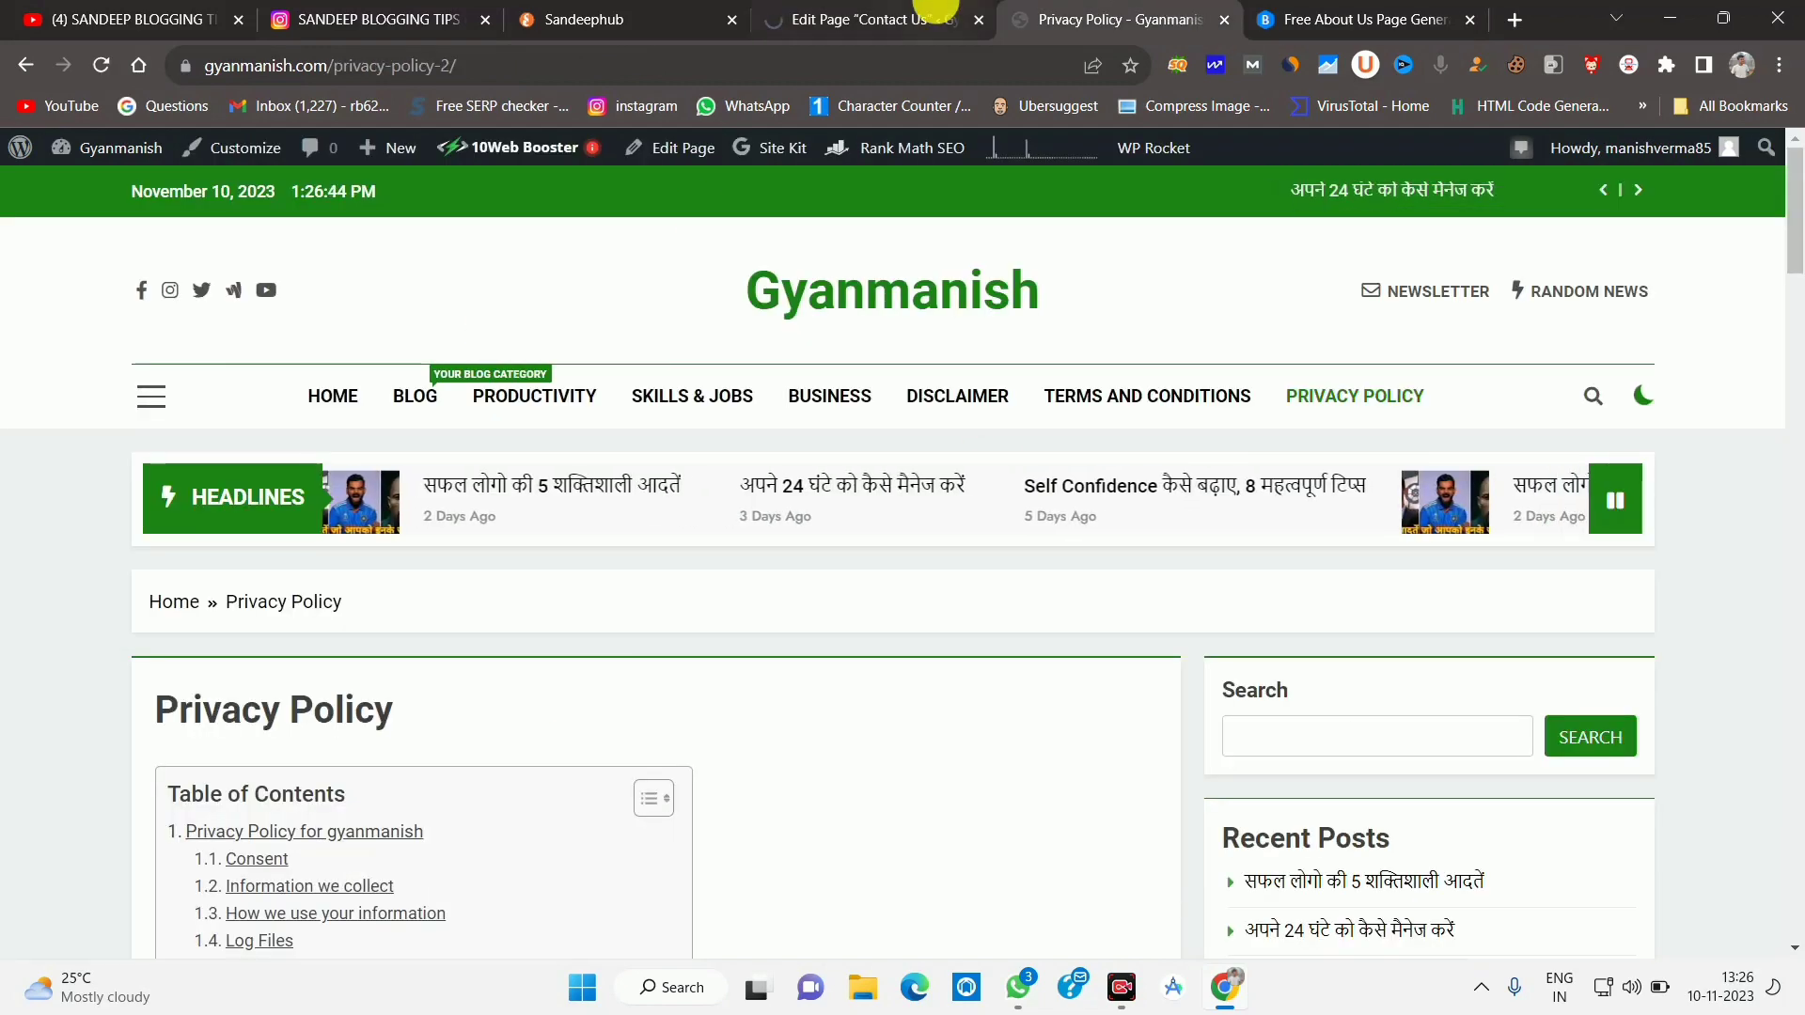
pyautogui.click(933, 17)
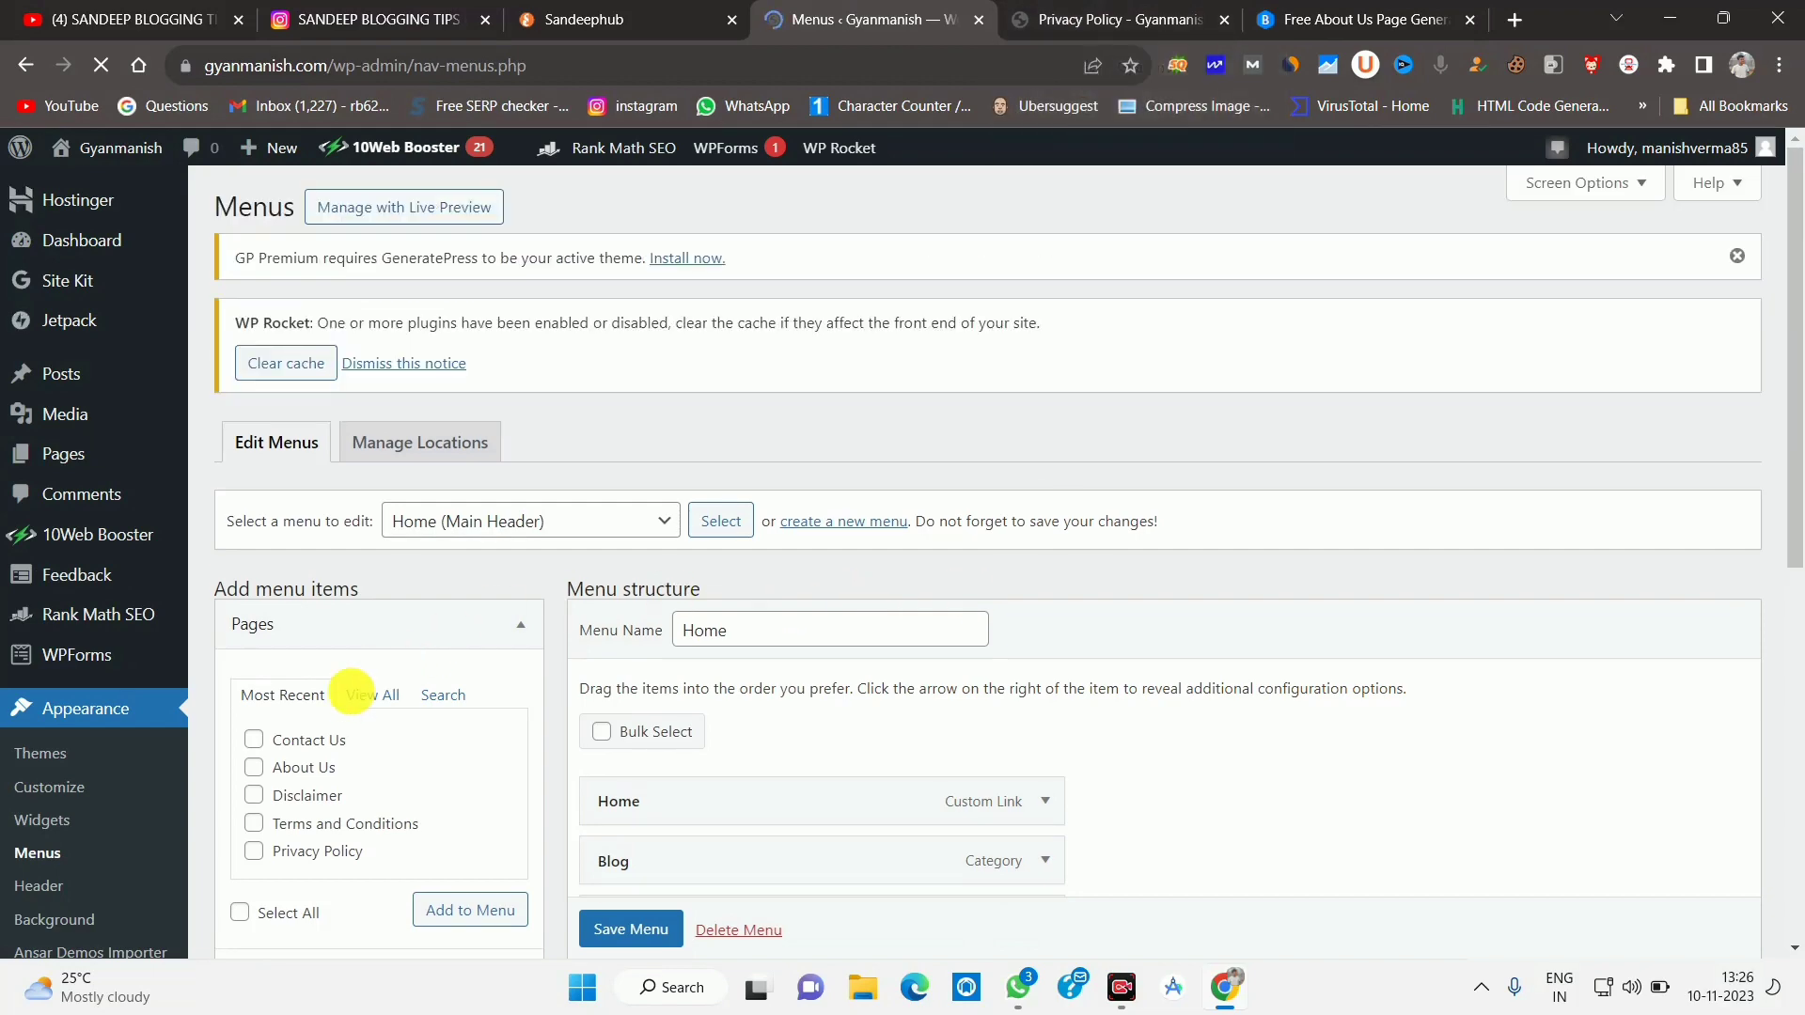
# Add the Contact Us and About Us pages to the Home menu.
pyautogui.click(253, 767)
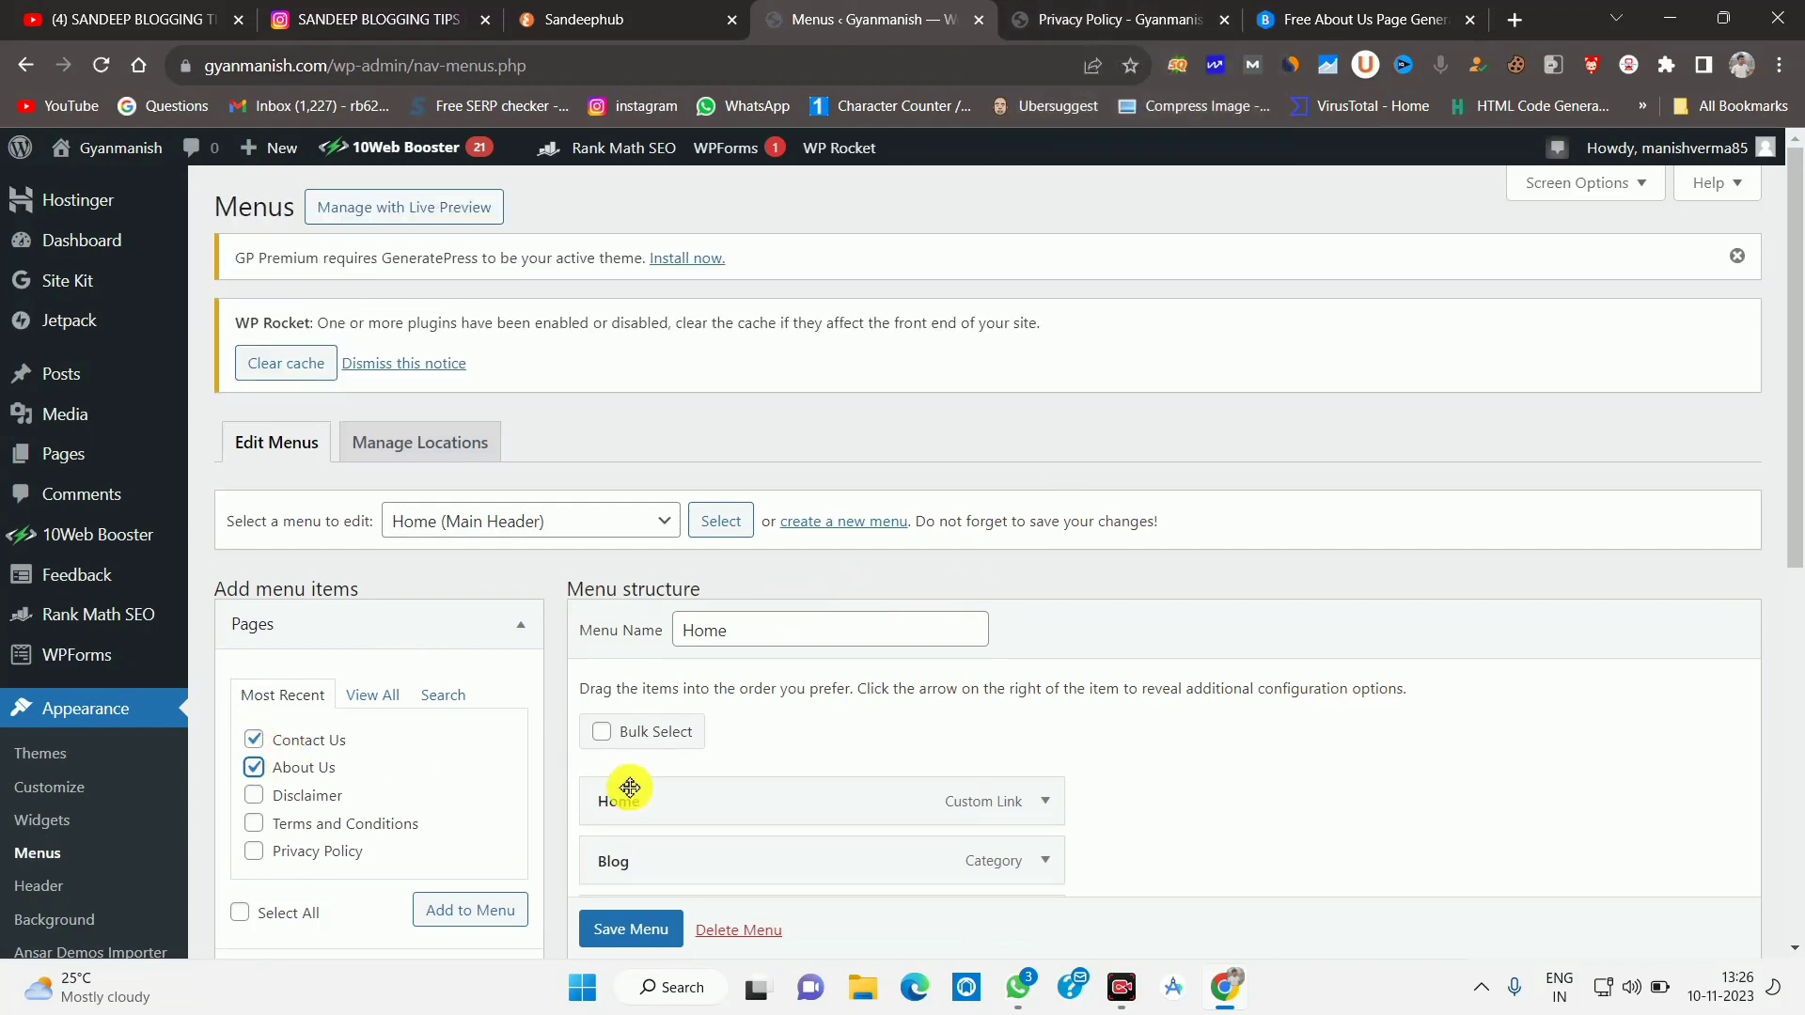
pyautogui.scroll(-4, 621, 790)
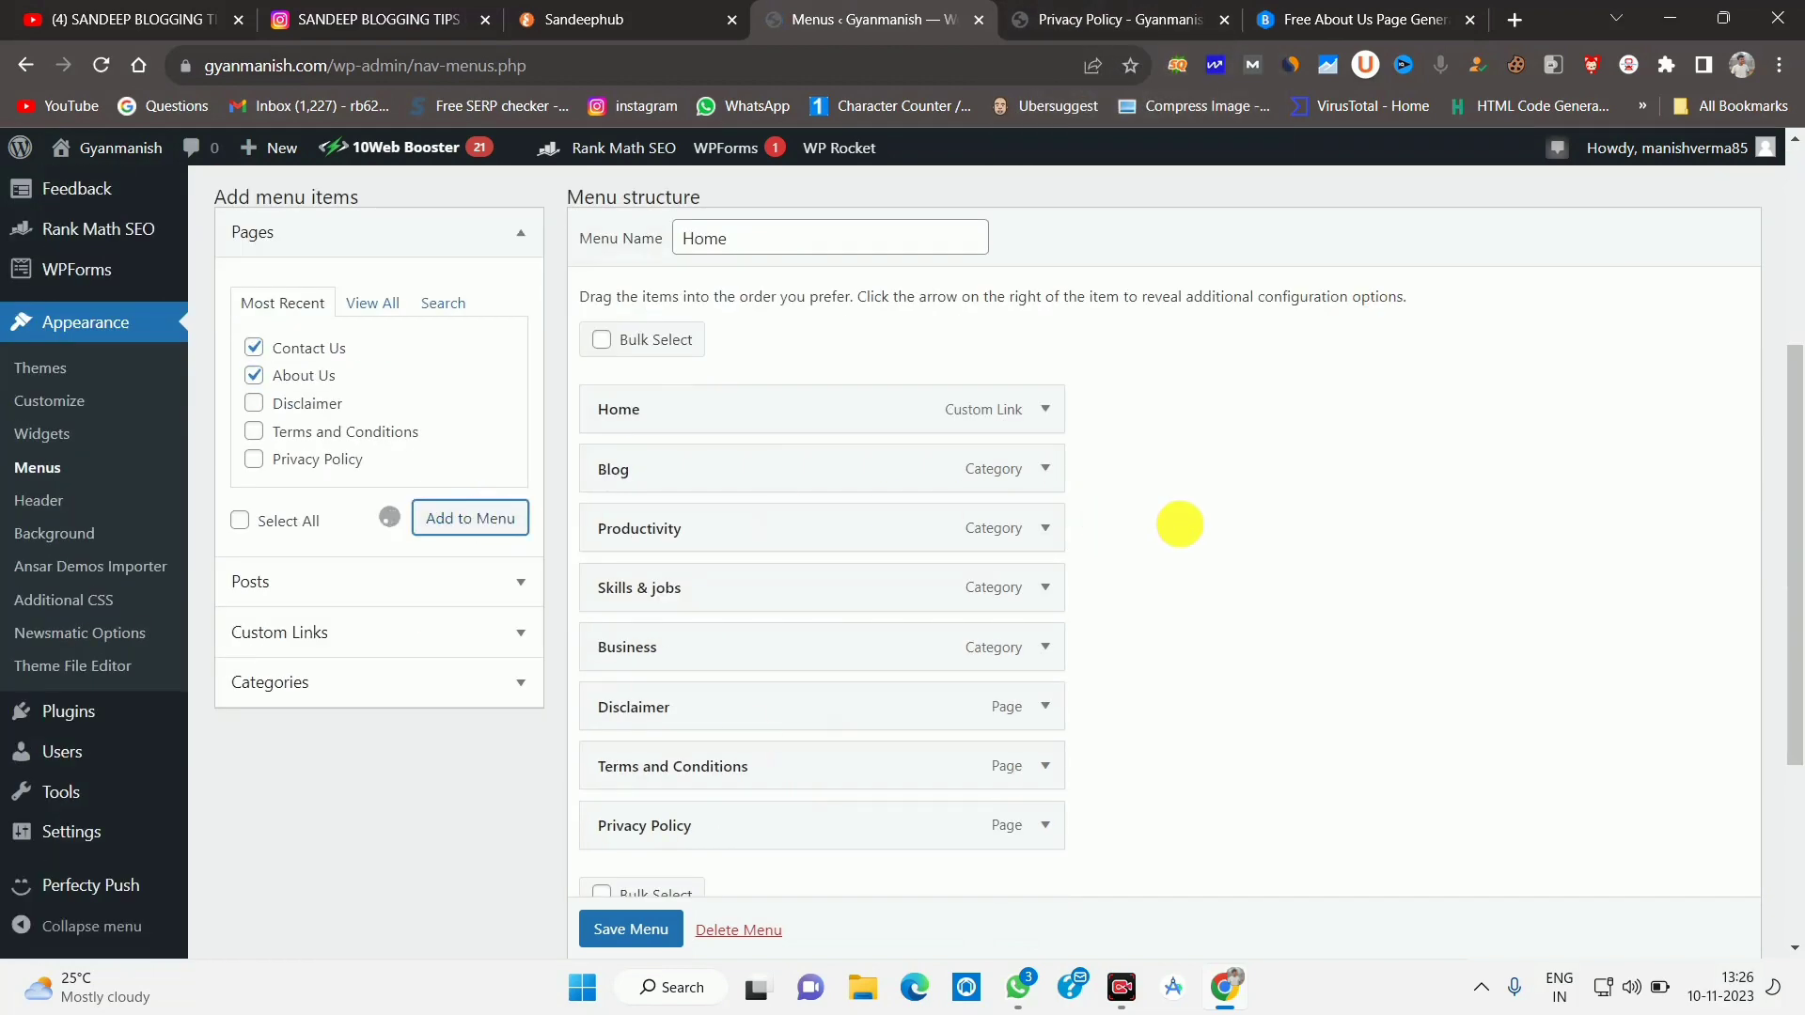
pyautogui.scroll(-5, 1135, 655)
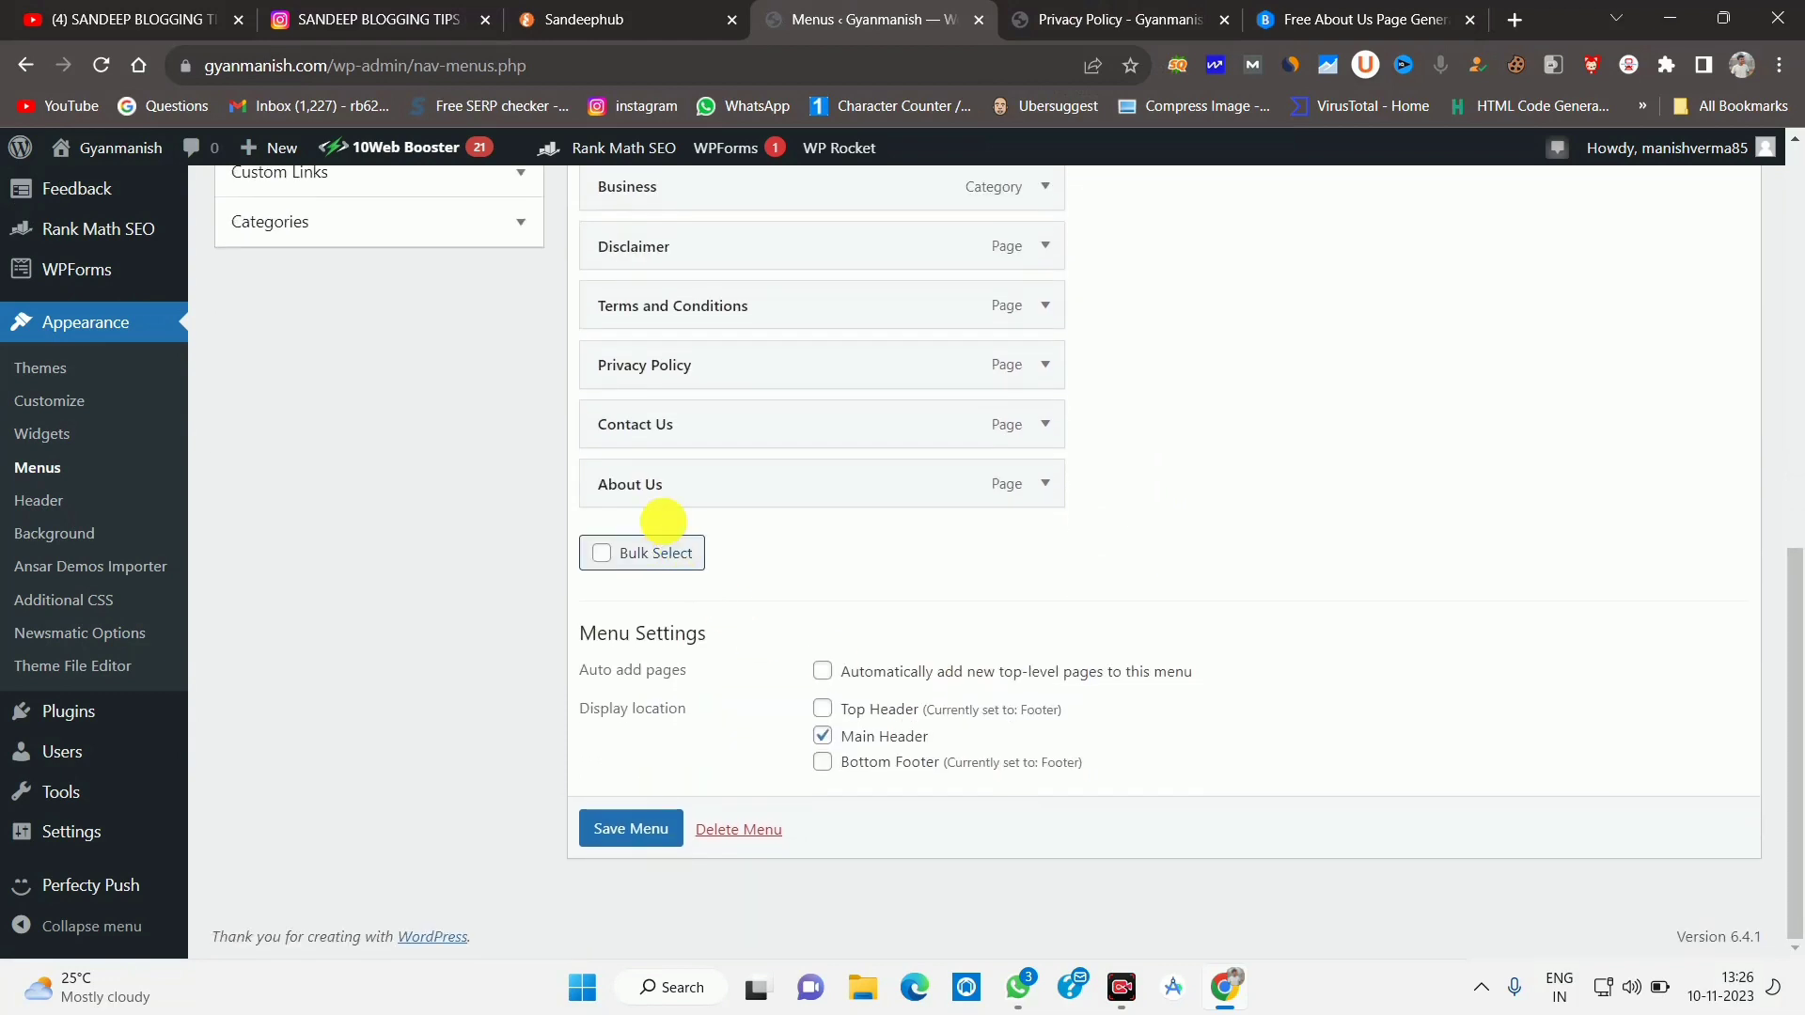
# Move About Us above Contact Us in the Home menu and save the menu.
pyautogui.hotkey('ctrl', 'Tab')
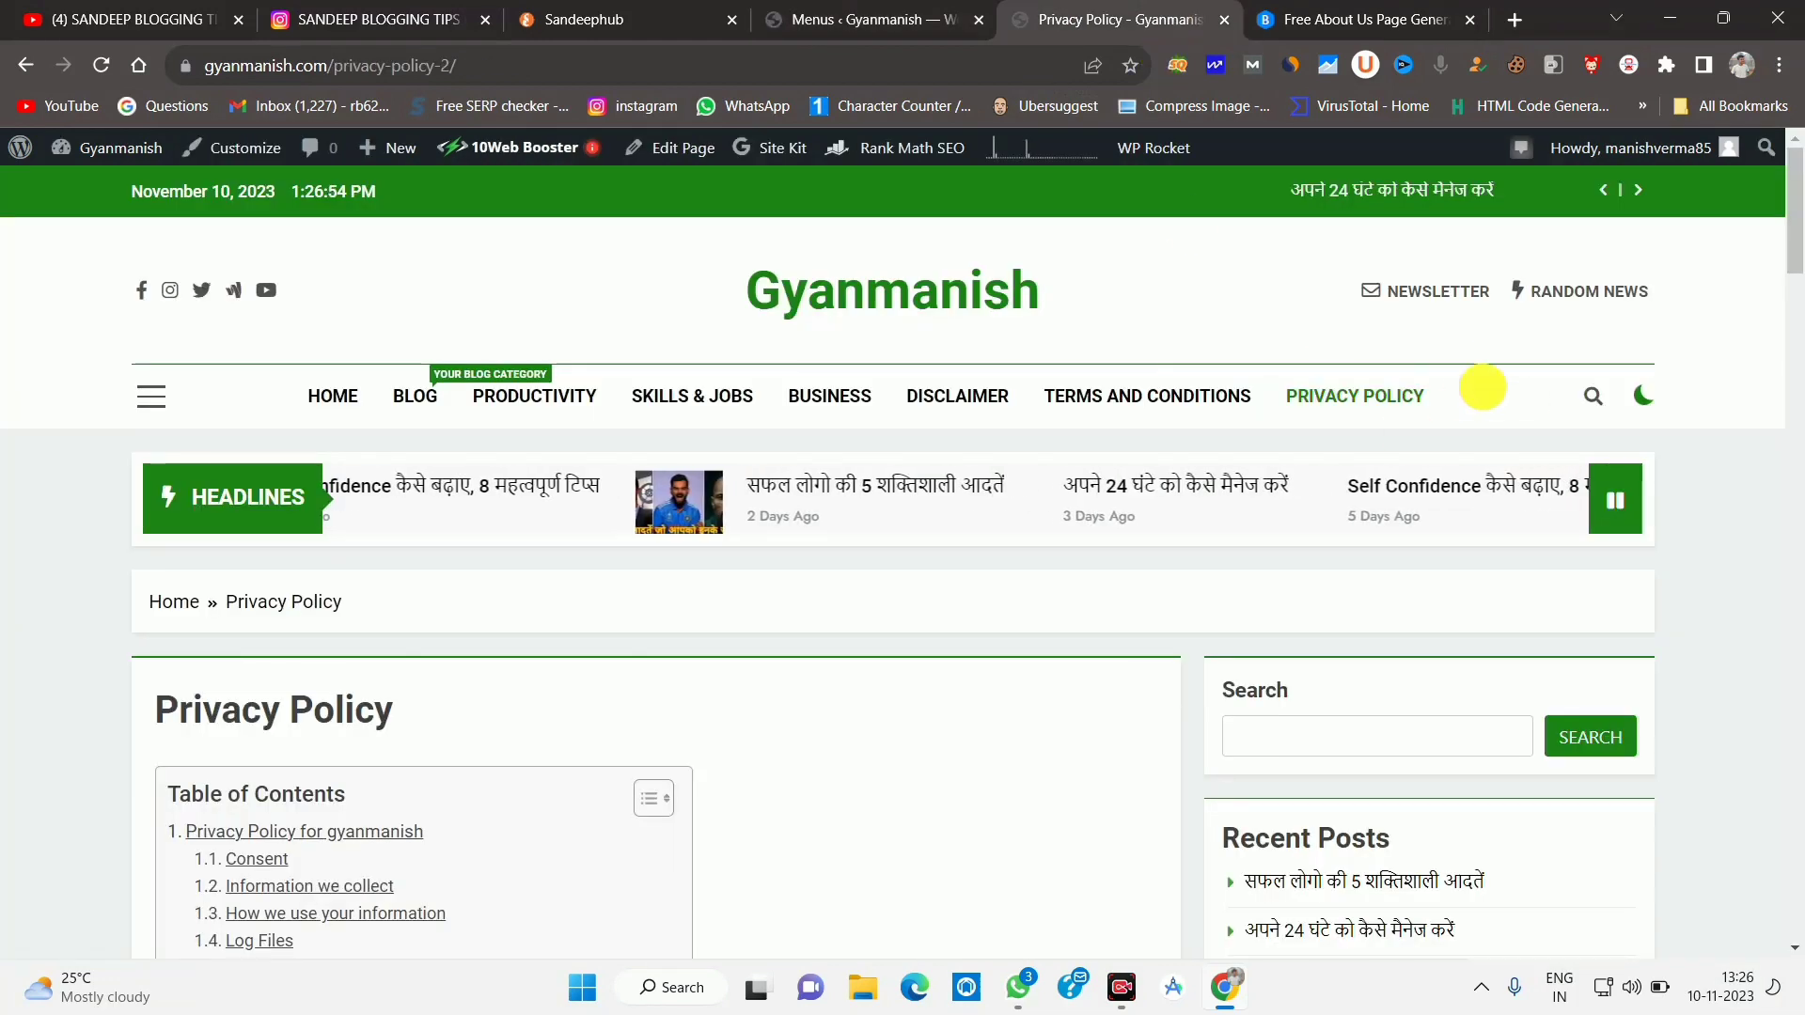
pyautogui.click(858, 18)
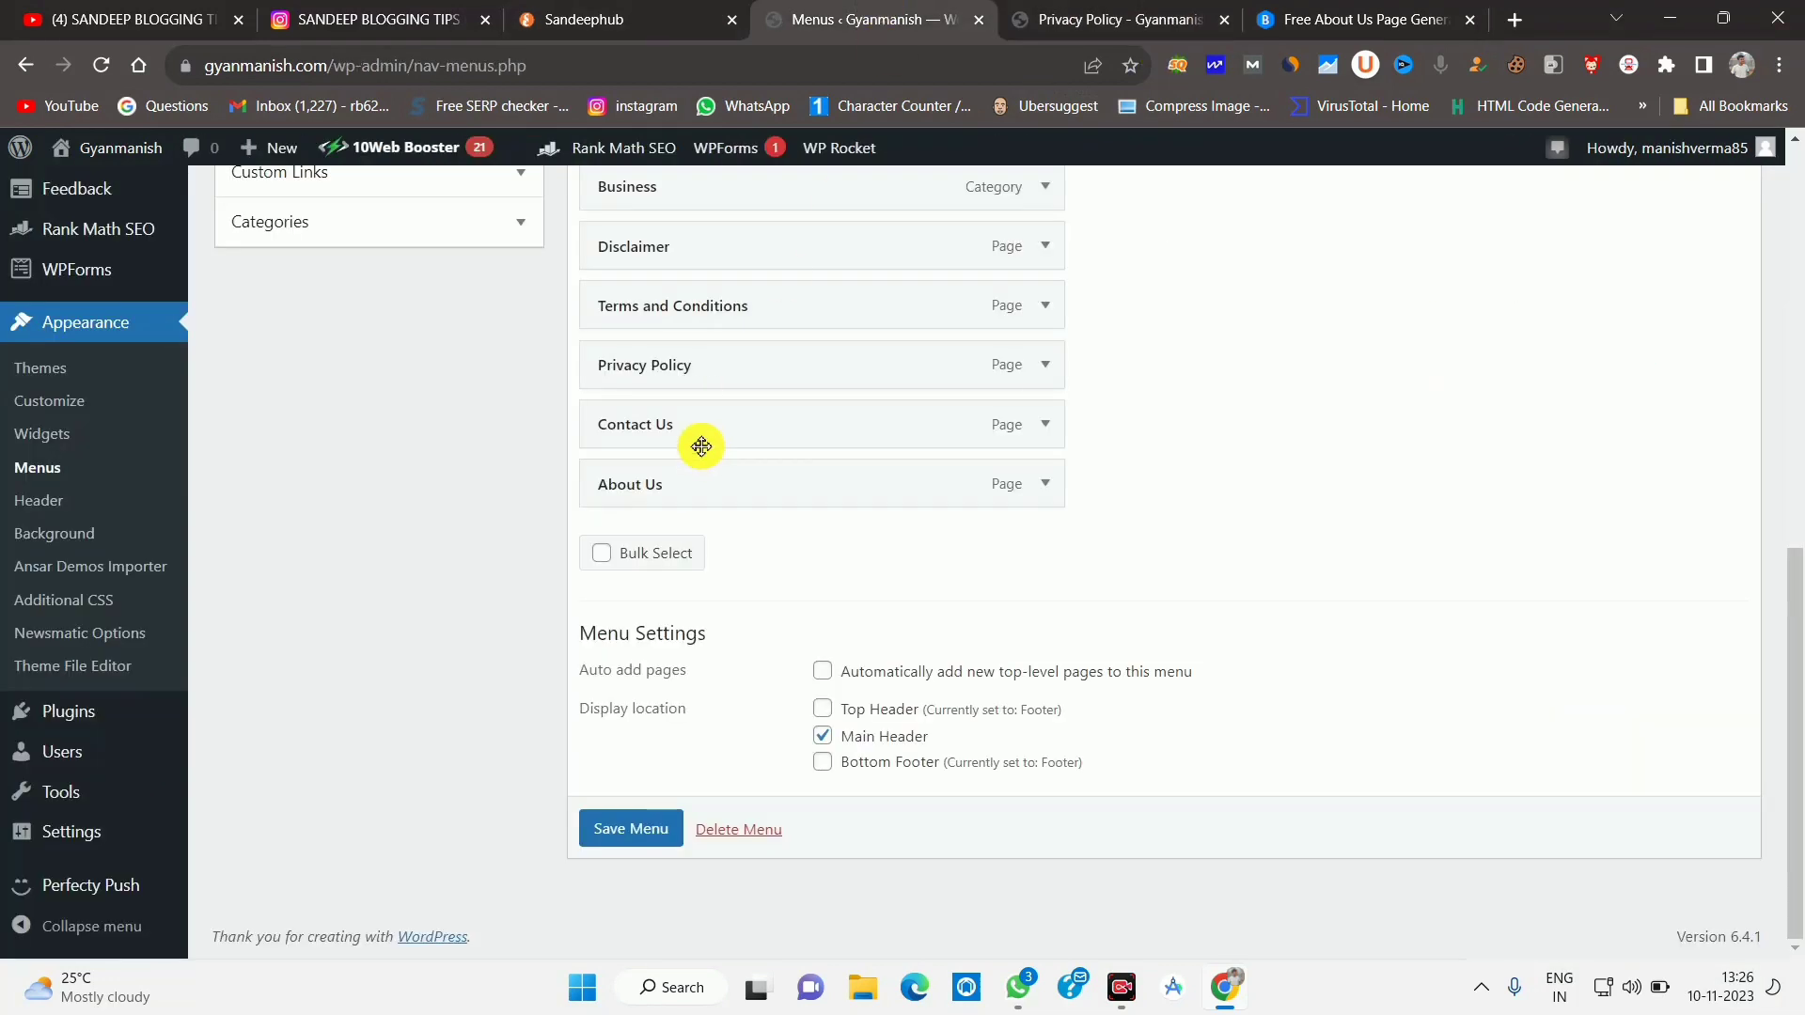
pyautogui.moveTo(700, 455)
pyautogui.mouseDown()
pyautogui.moveTo(705, 414)
pyautogui.moveTo(692, 427)
pyautogui.mouseUp()
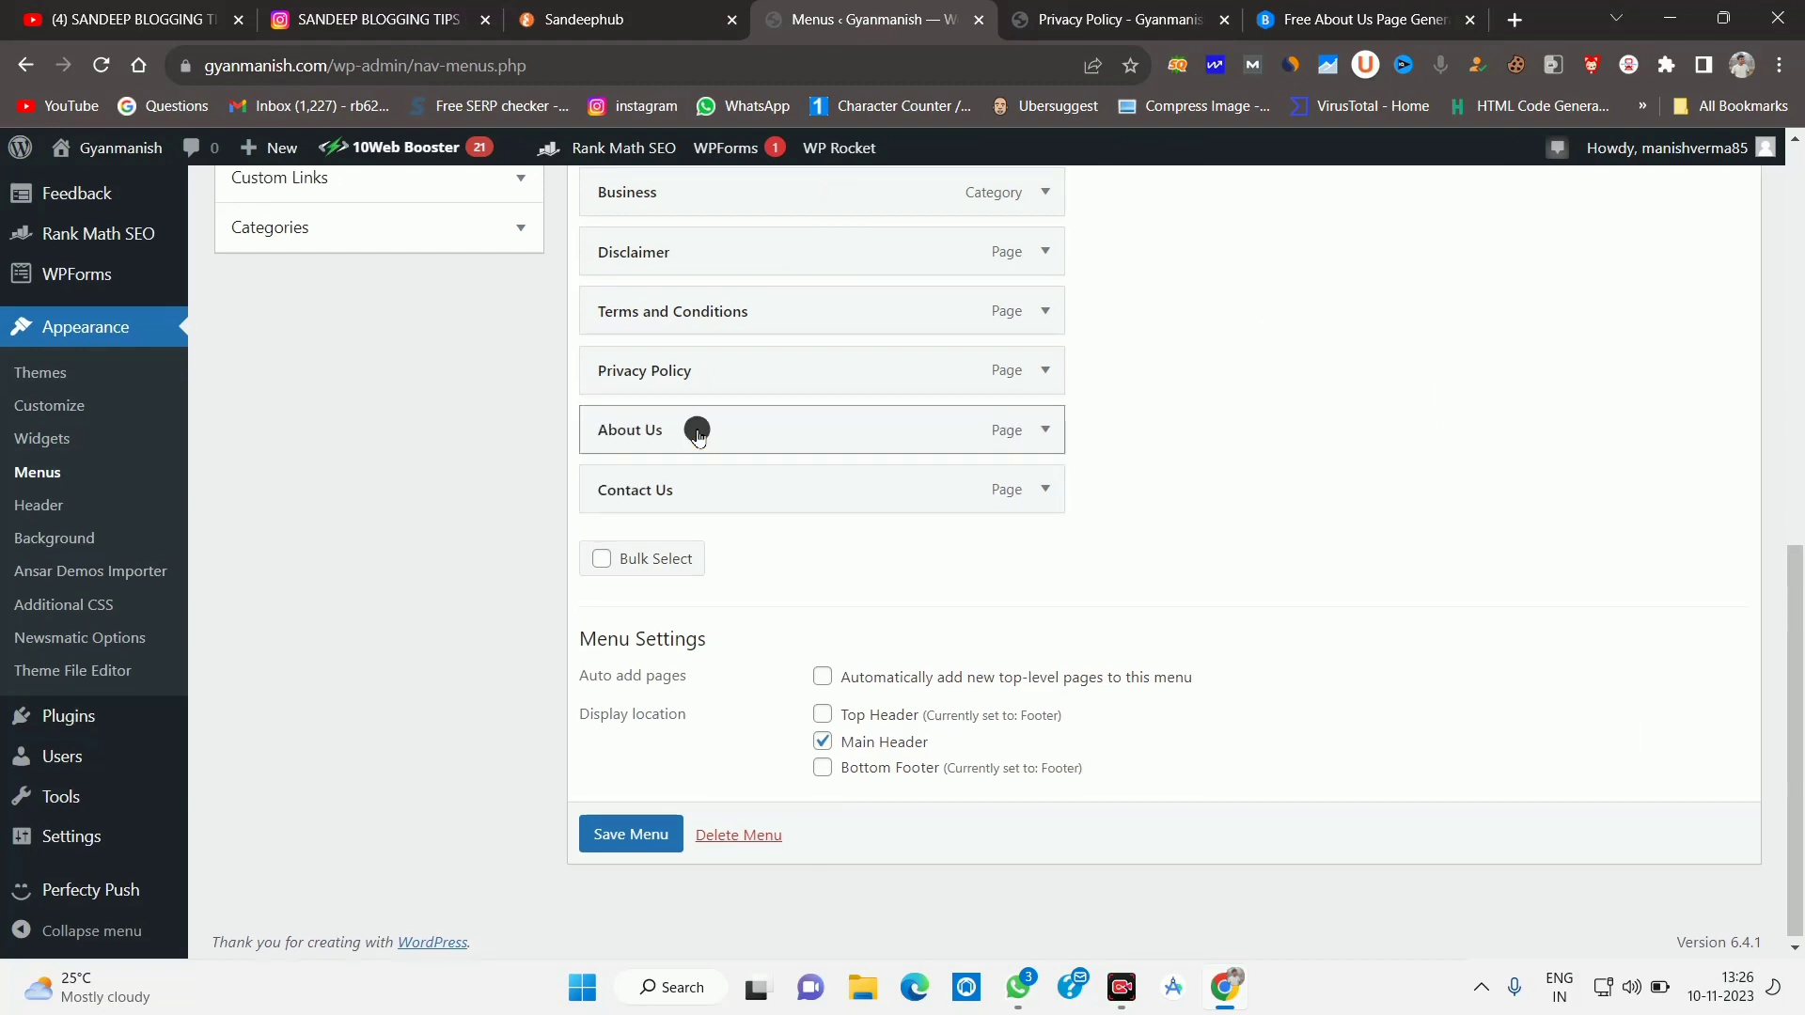
pyautogui.click(614, 829)
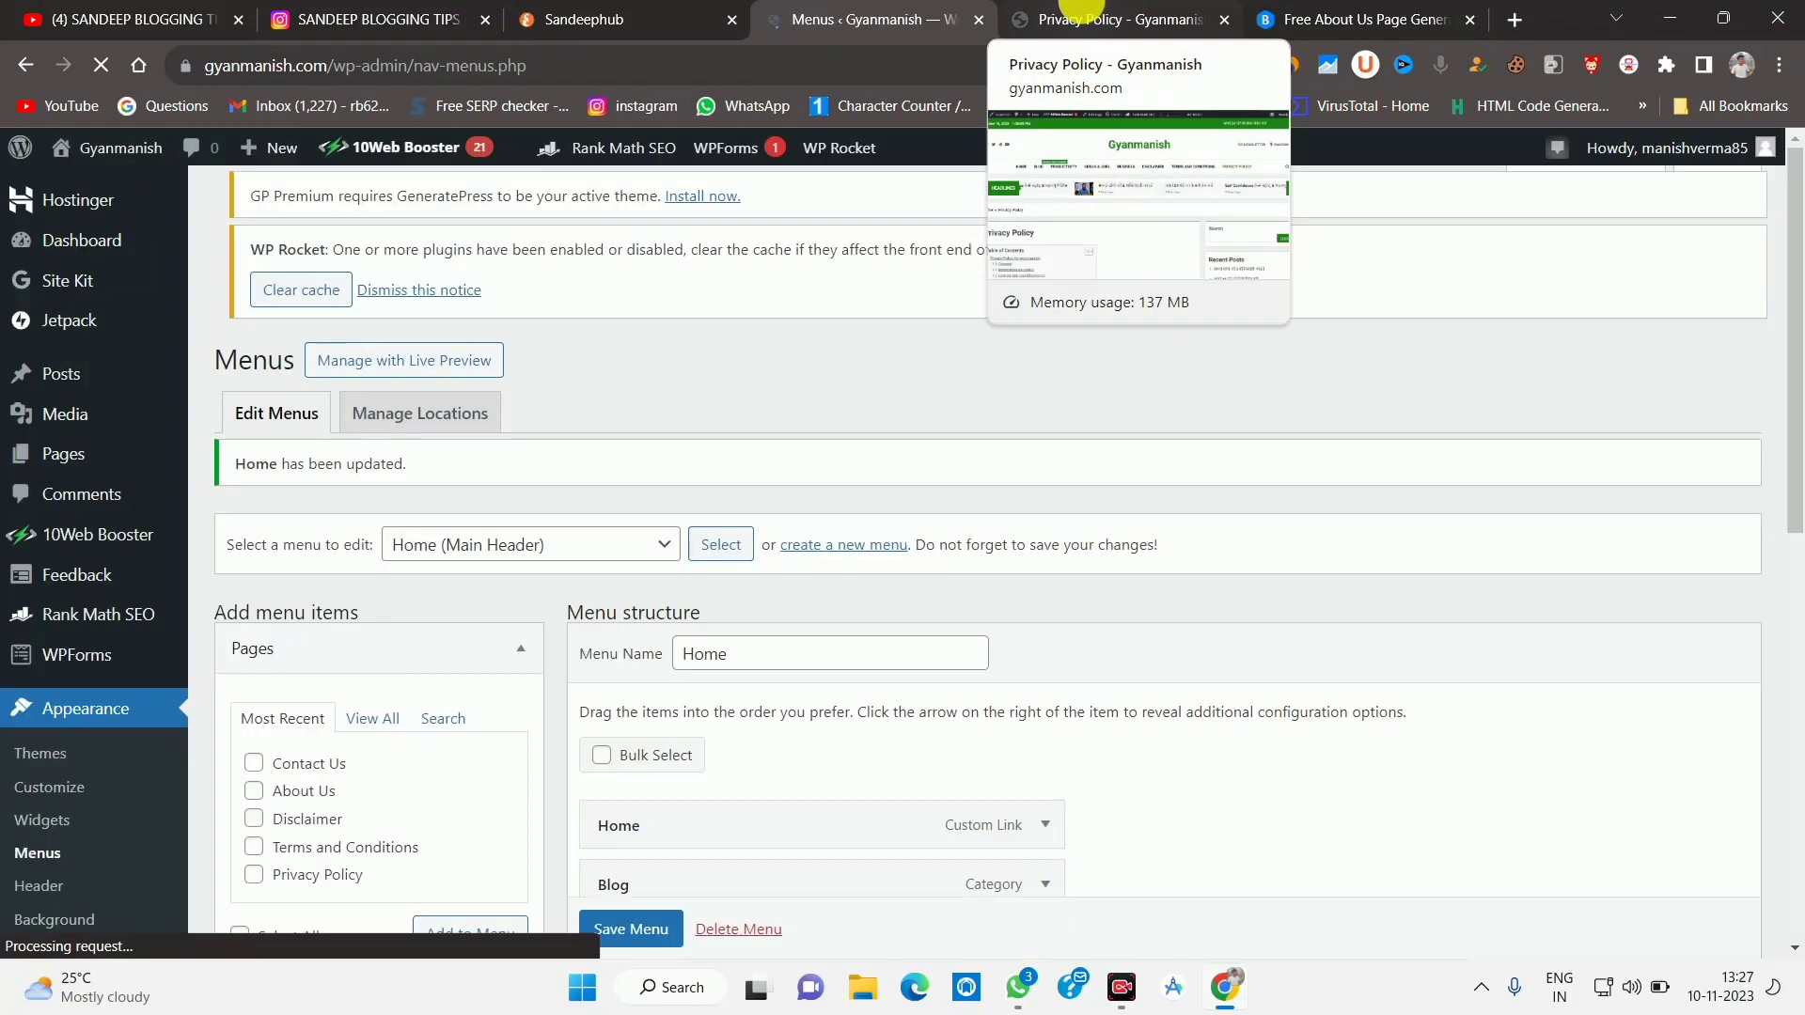
# Reload the live site and review the Contact Us page through its header link.
pyautogui.click(1085, 17)
pyautogui.click(101, 64)
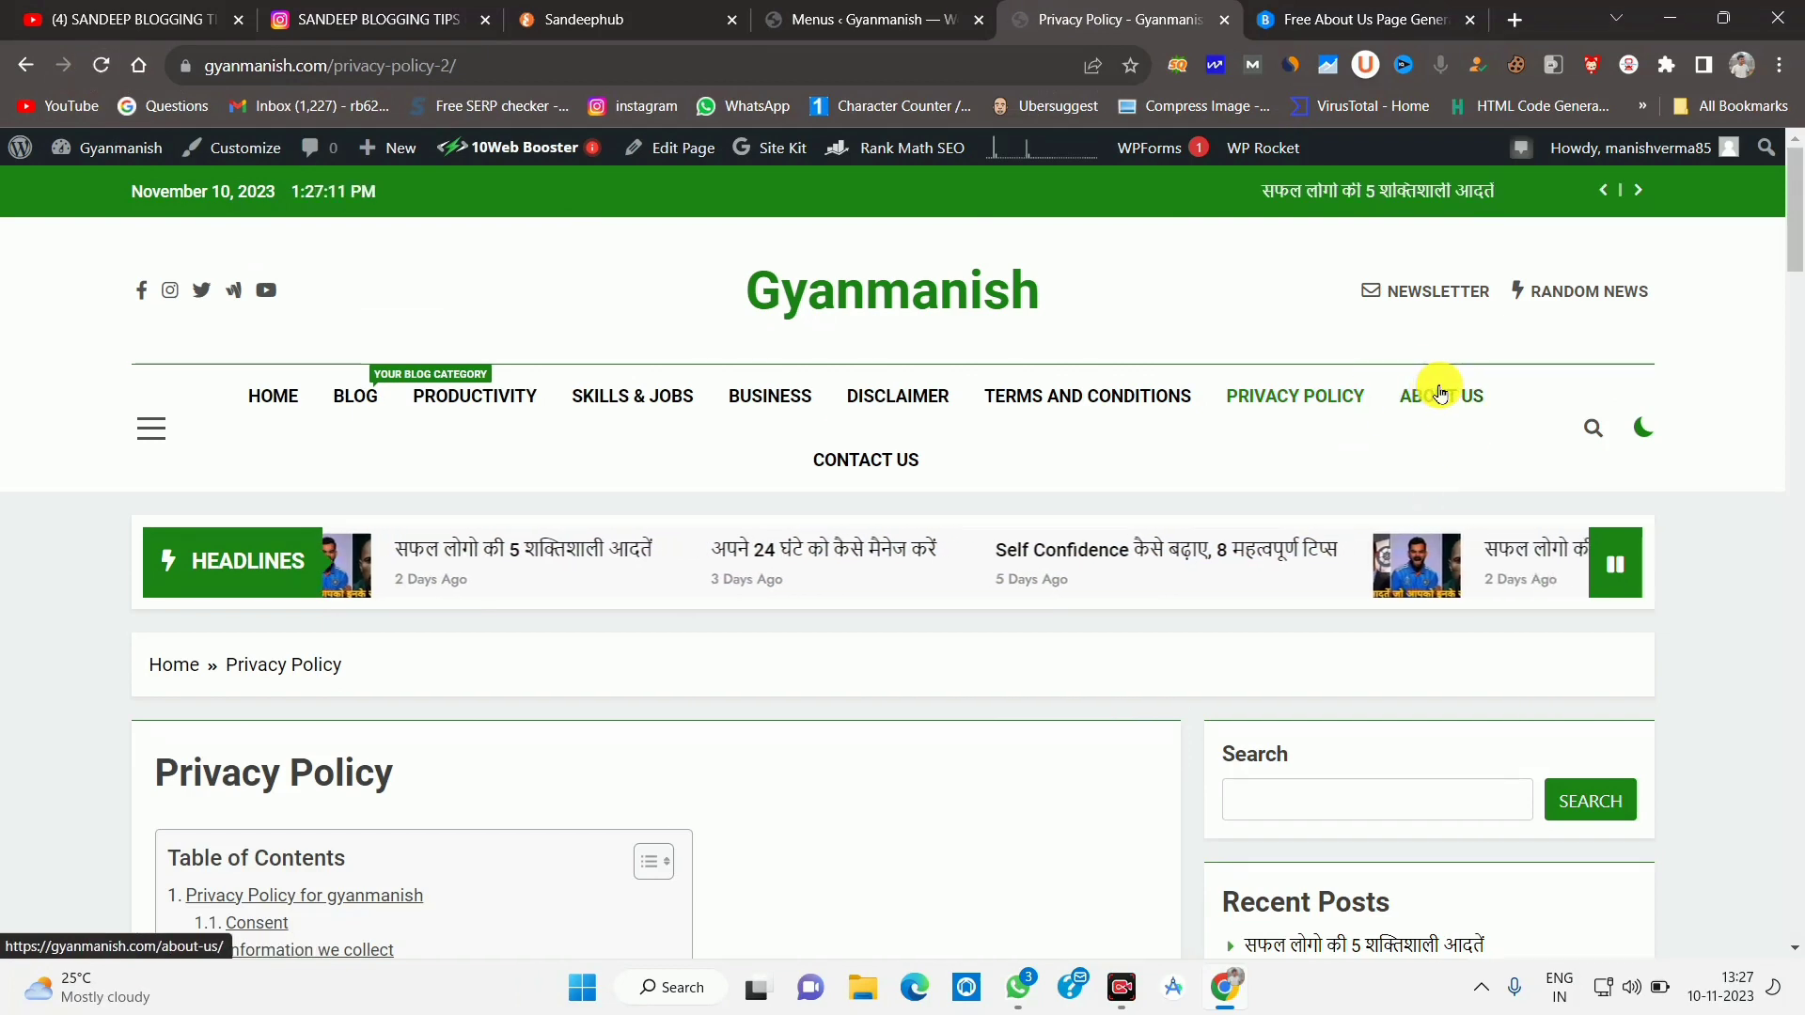
pyautogui.click(874, 461)
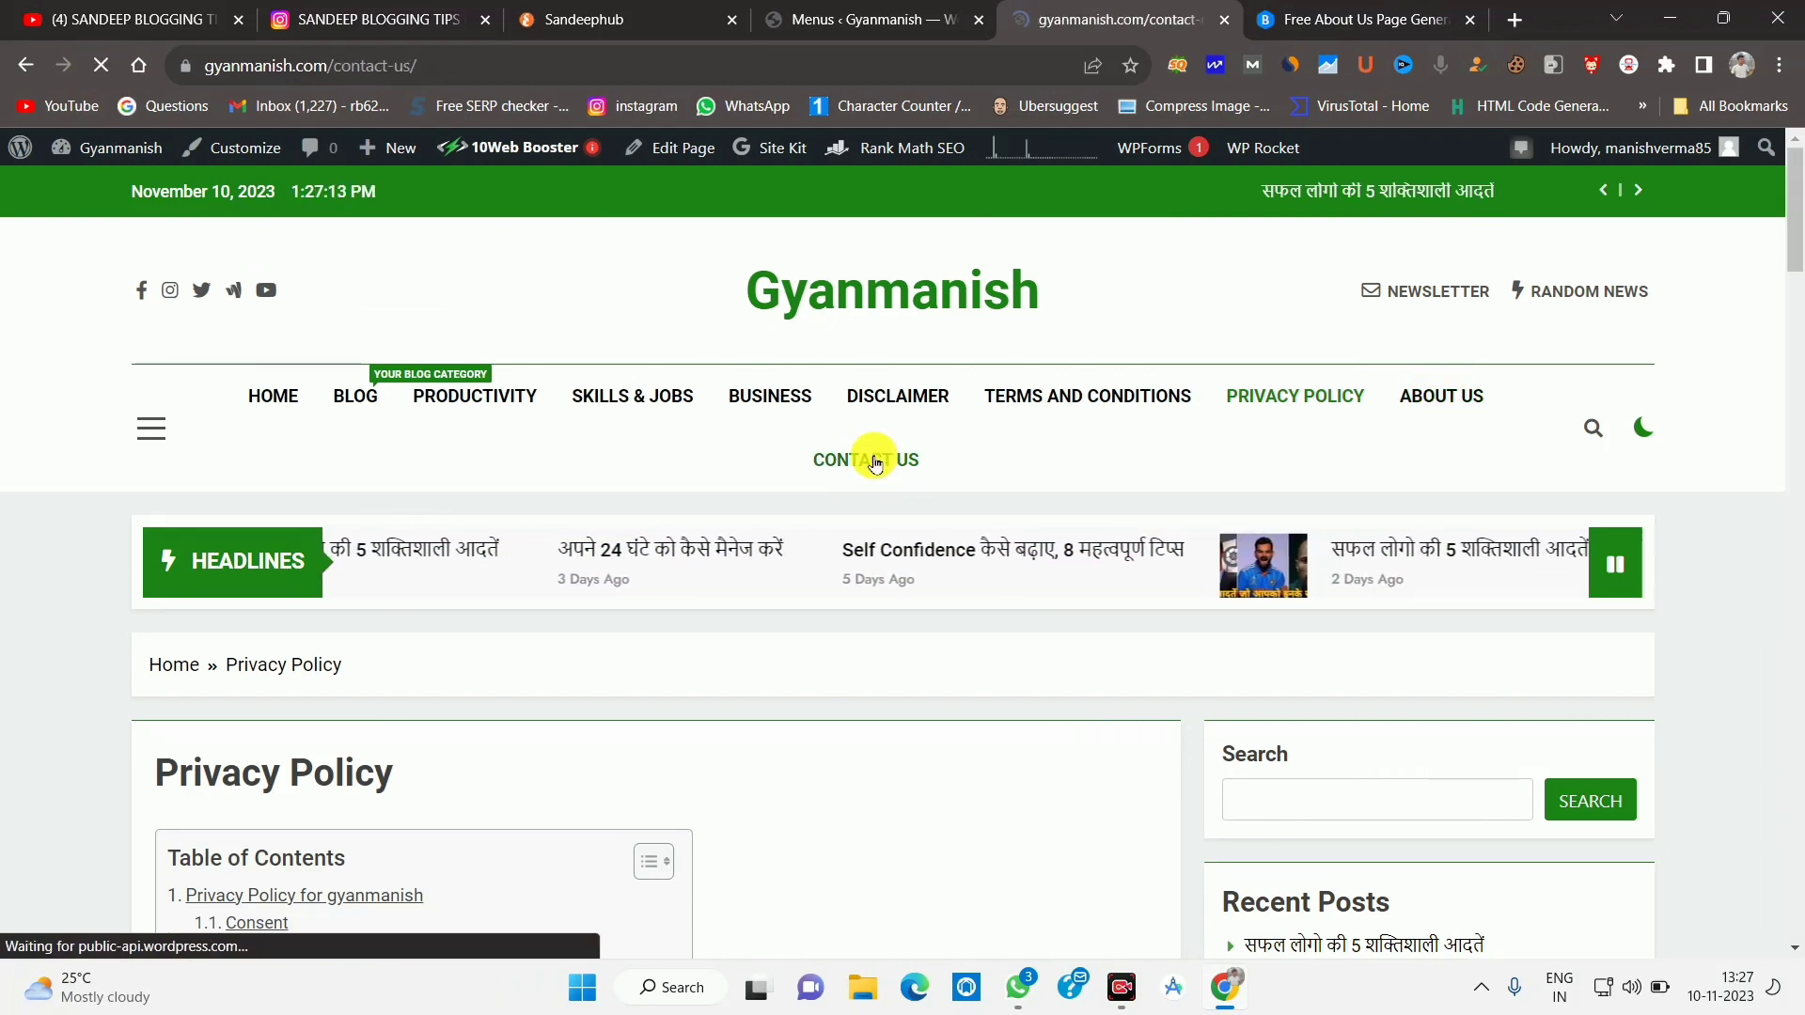
pyautogui.scroll(-10, 846, 583)
pyautogui.scroll(10, 855, 639)
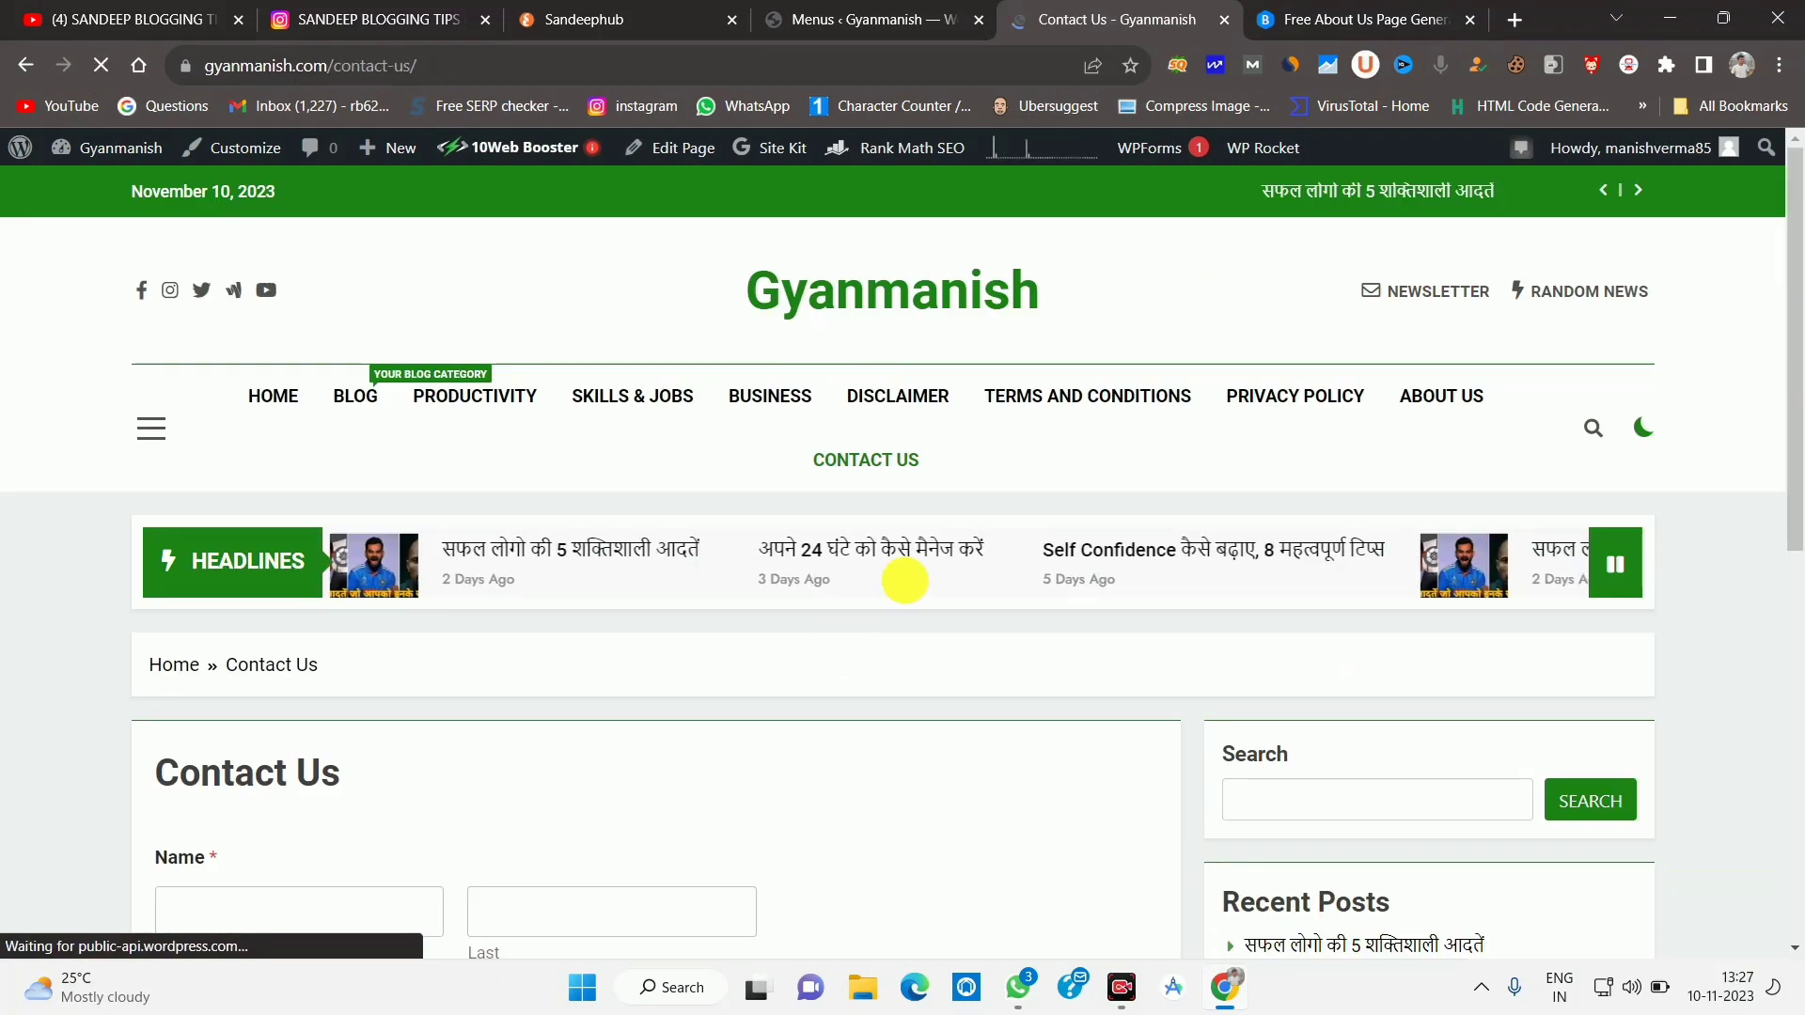
# Open the About Us page from the site header and look through its content.
pyautogui.click(1459, 398)
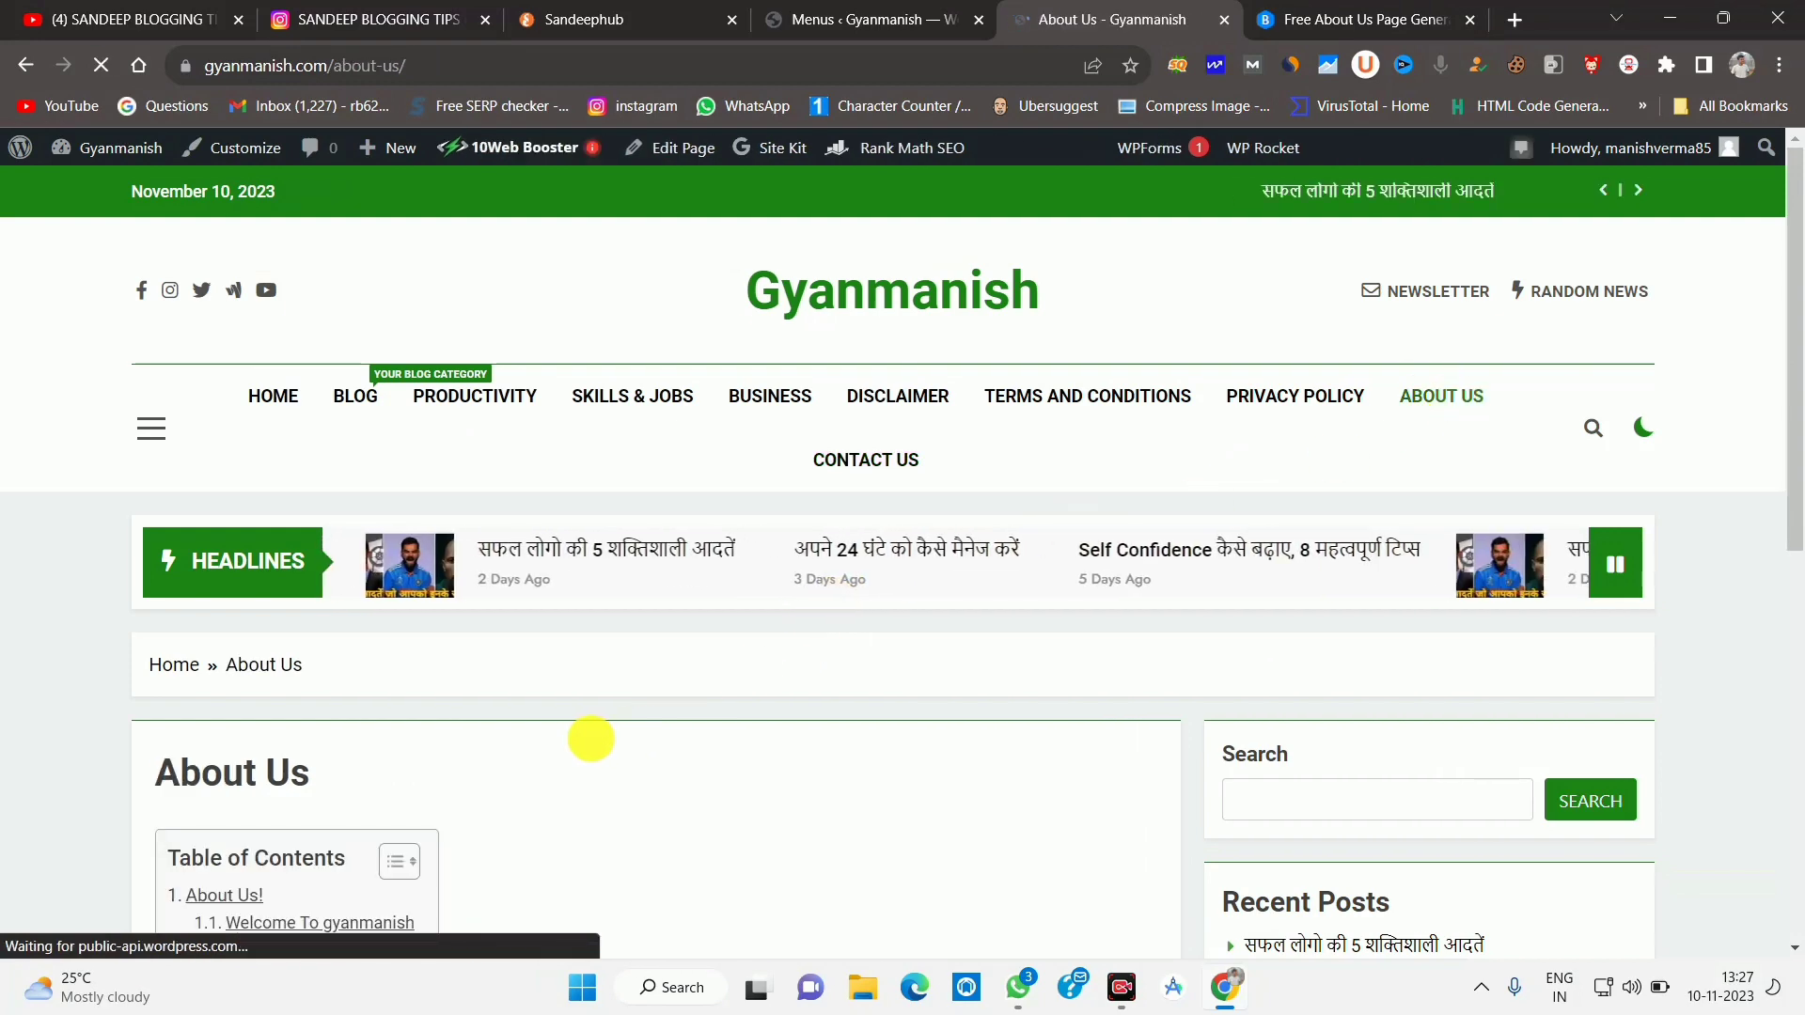
pyautogui.scroll(-2, 587, 736)
pyautogui.scroll(-7, 588, 736)
pyautogui.scroll(9, 584, 737)
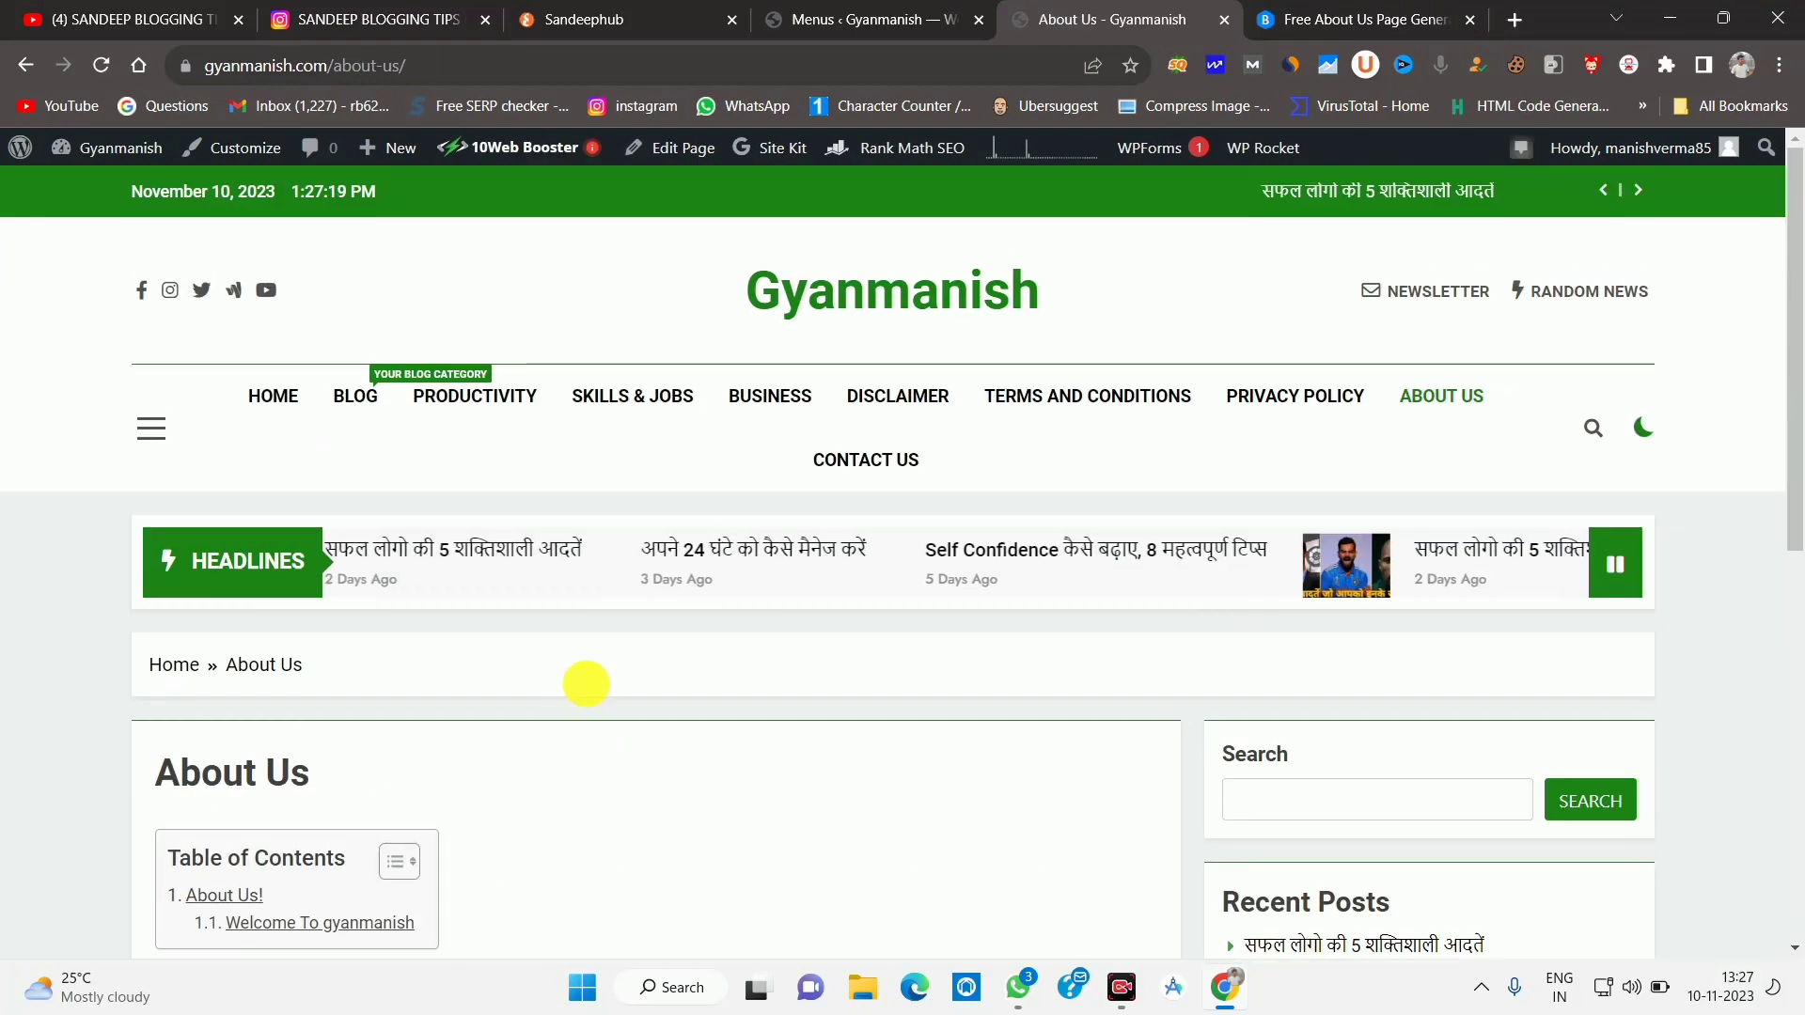
pyautogui.scroll(-3, 584, 684)
pyautogui.scroll(3, 587, 685)
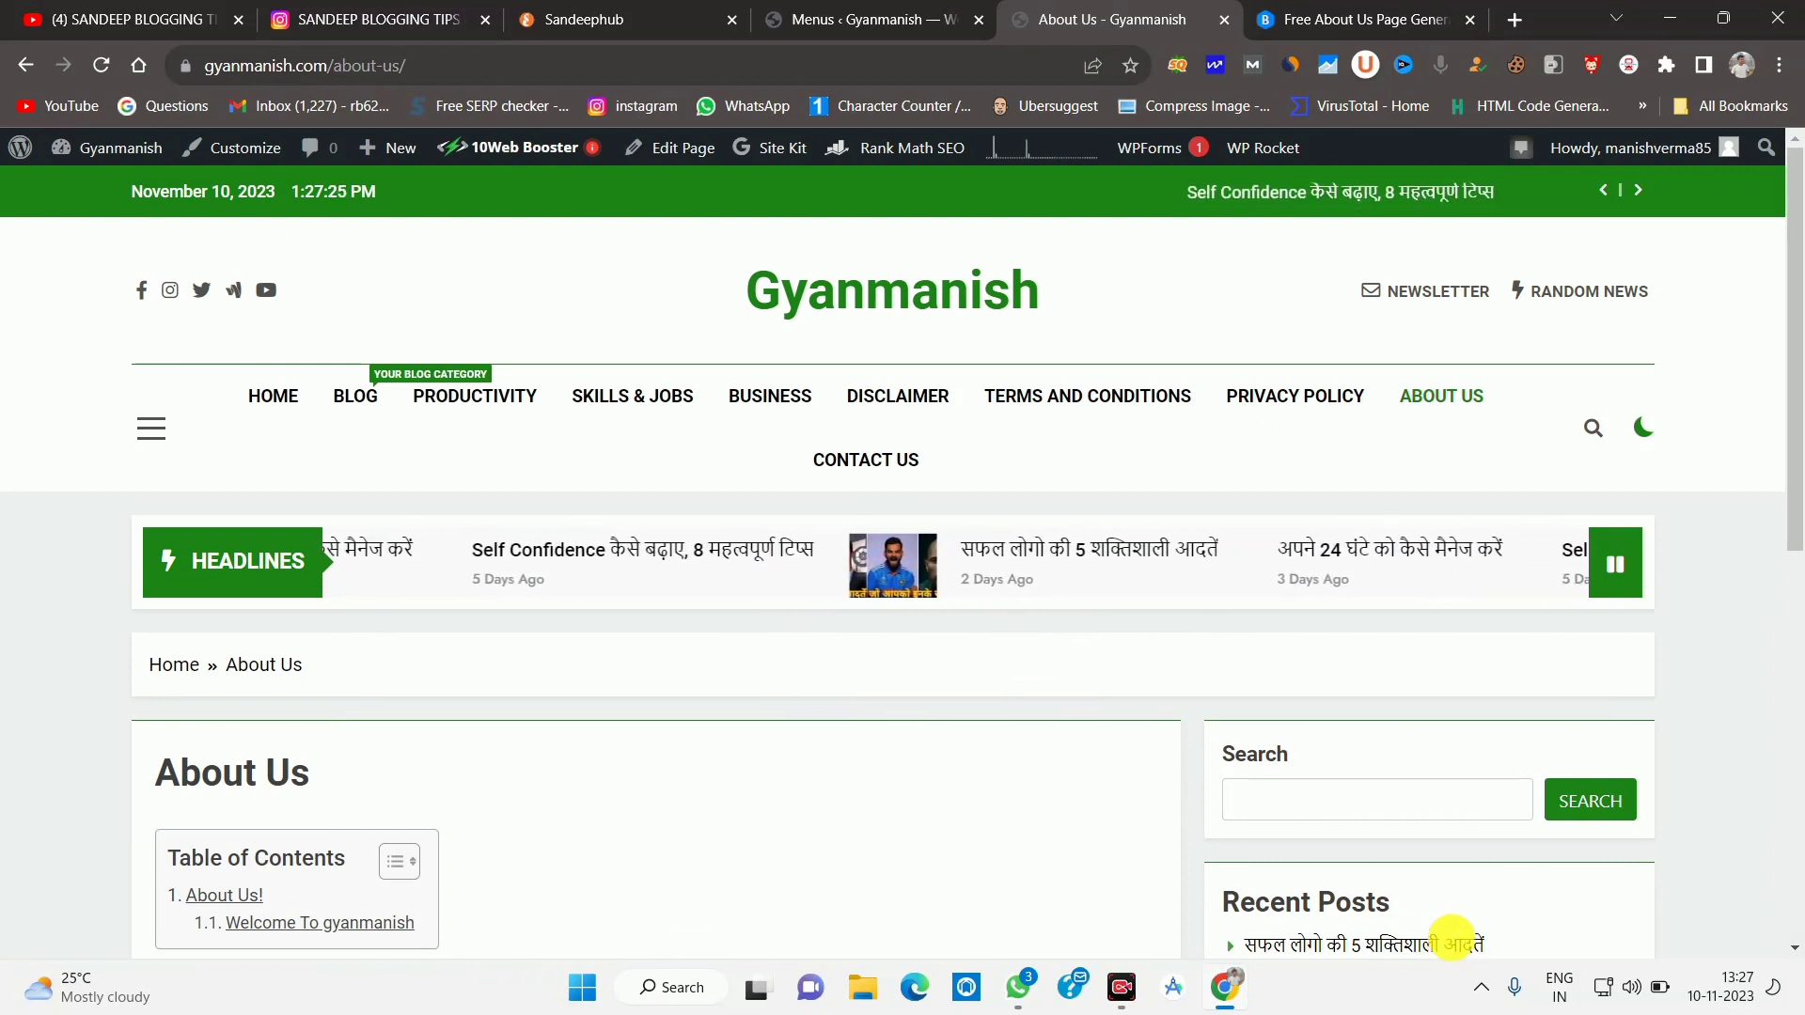
# Switch to the YouTube channel page and browse its videos.
pyautogui.hotkey('ctrl', '1')
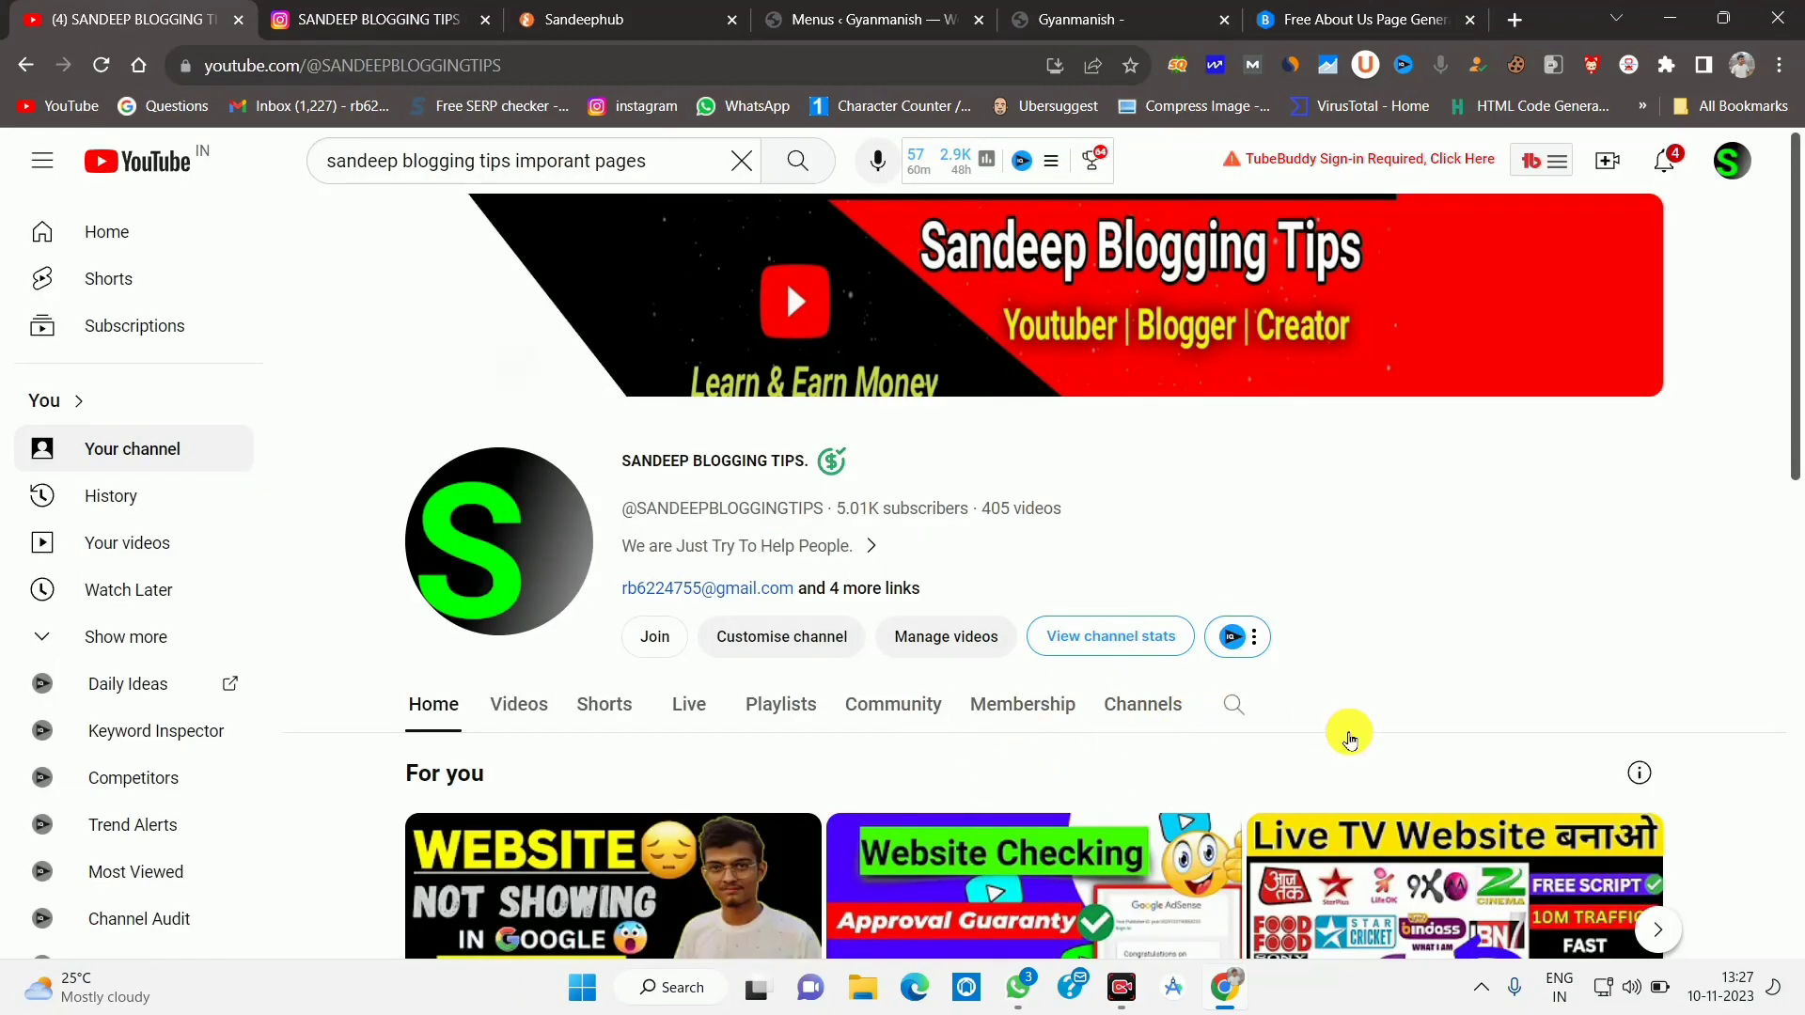
pyautogui.scroll(-8, 1341, 730)
pyautogui.scroll(8, 428, 186)
# Switch to the Instagram profile and highlight the paid-service phone number in its bio.
pyautogui.hotkey('ctrl', '2')
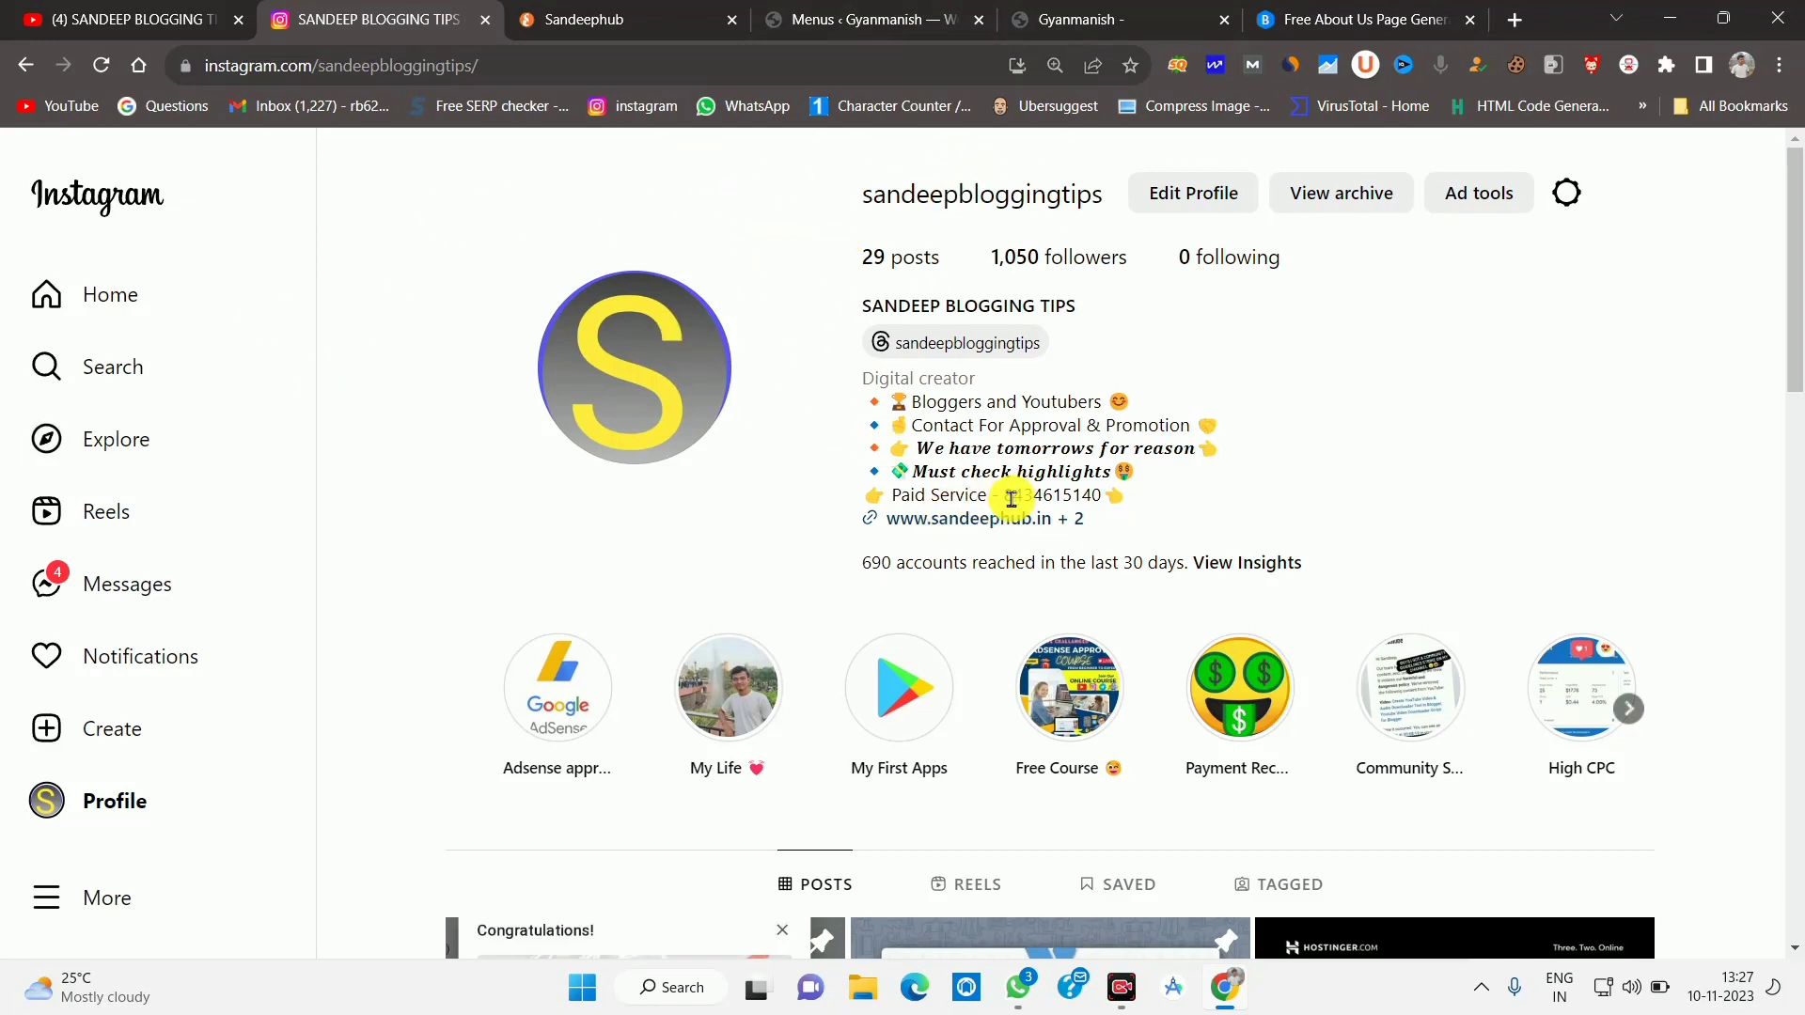
pyautogui.moveTo(1063, 495); pyautogui.dragTo(1201, 506)
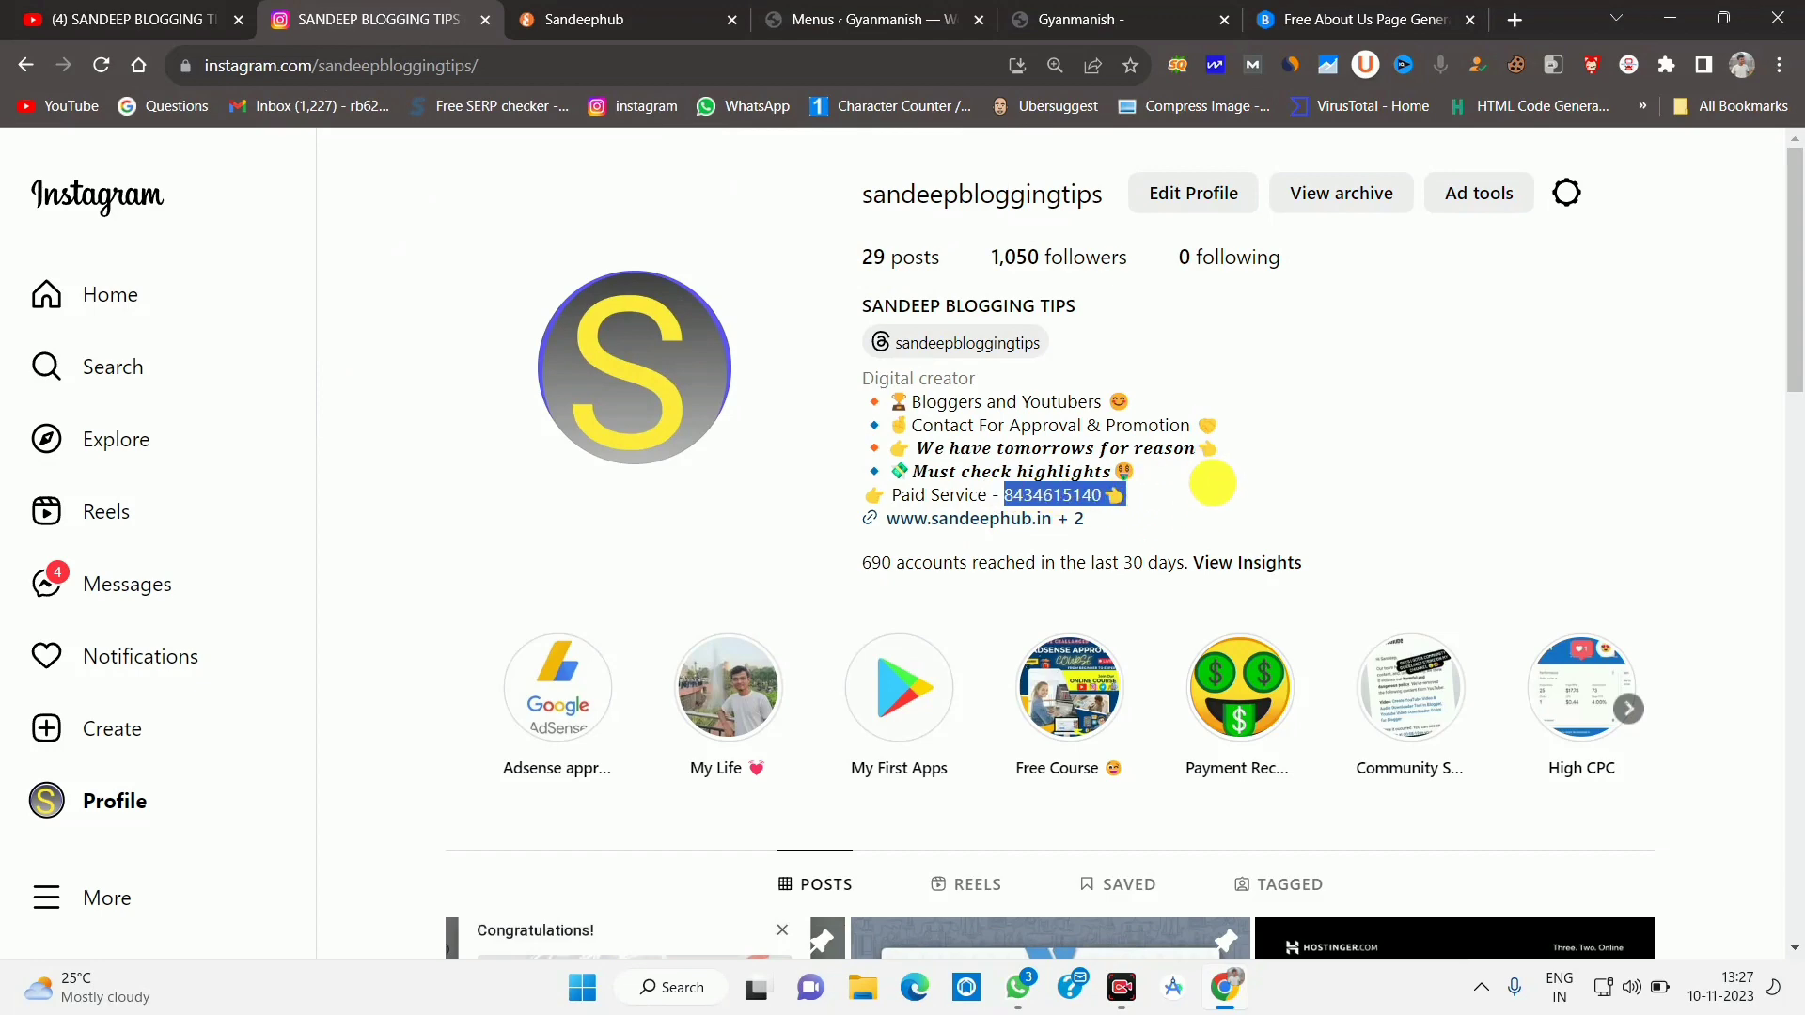
pyautogui.click(1144, 489)
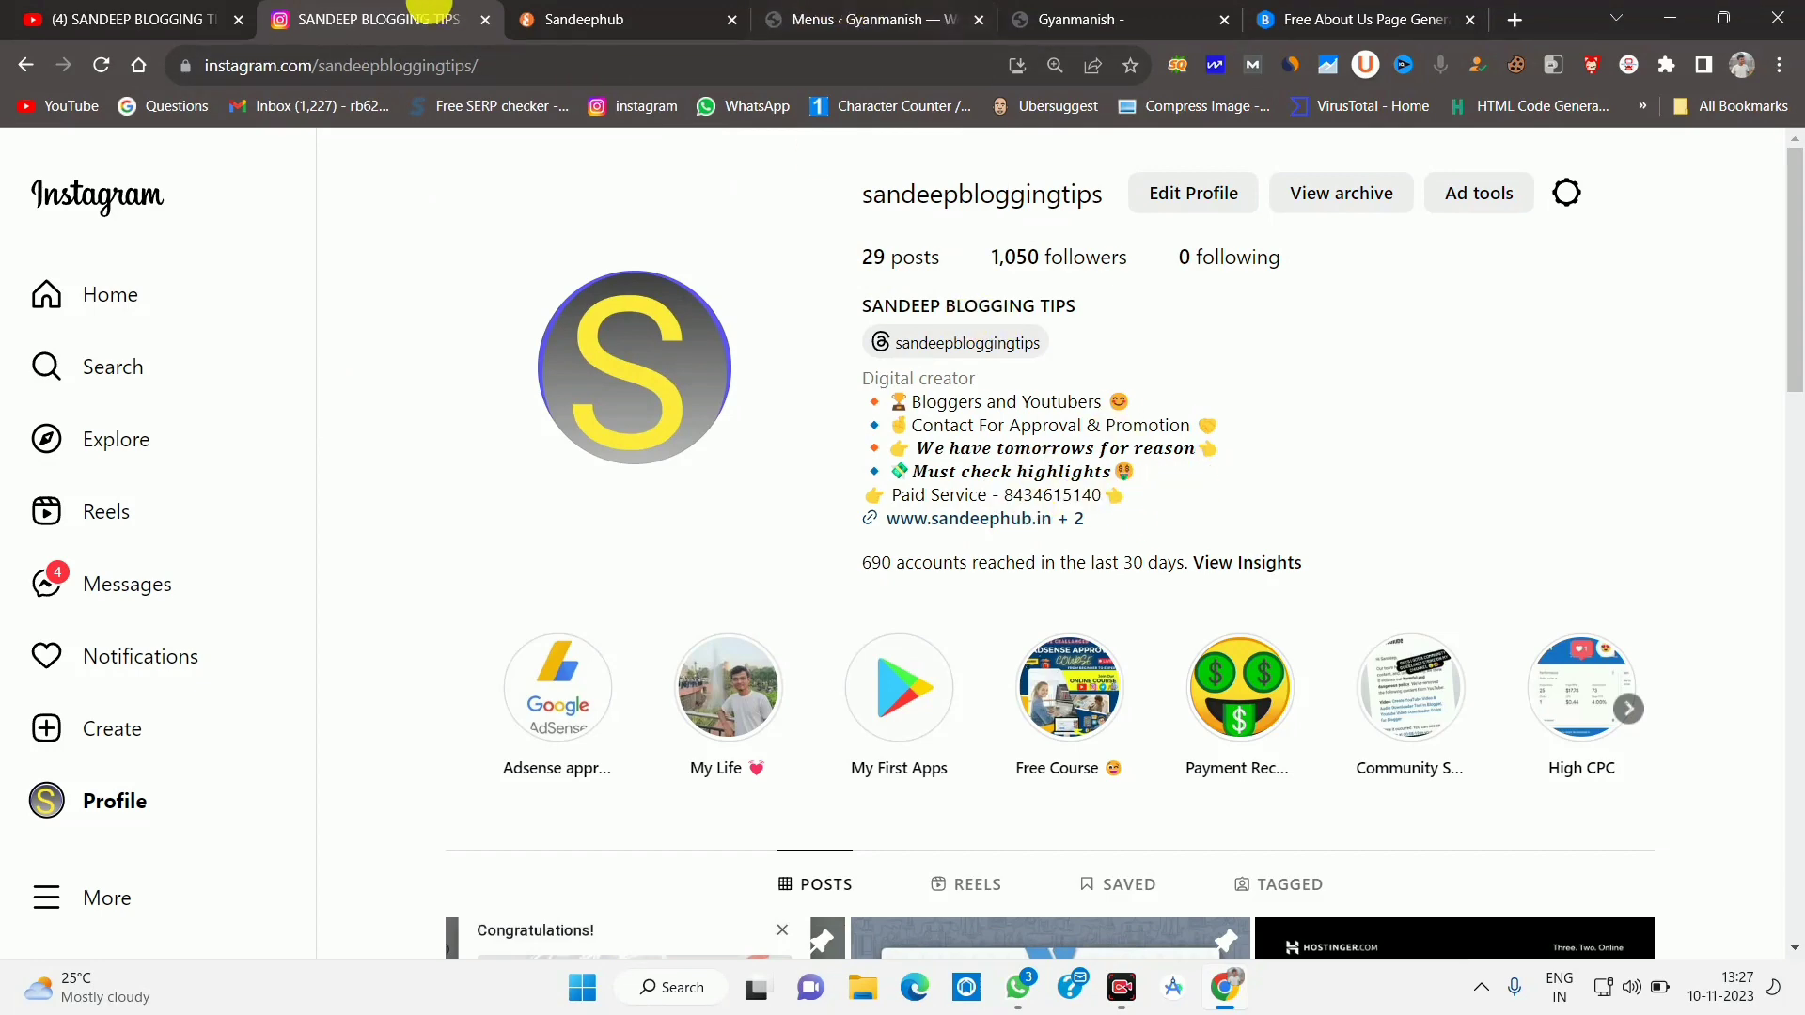
pyautogui.click(136, 13)
pyautogui.click(376, 18)
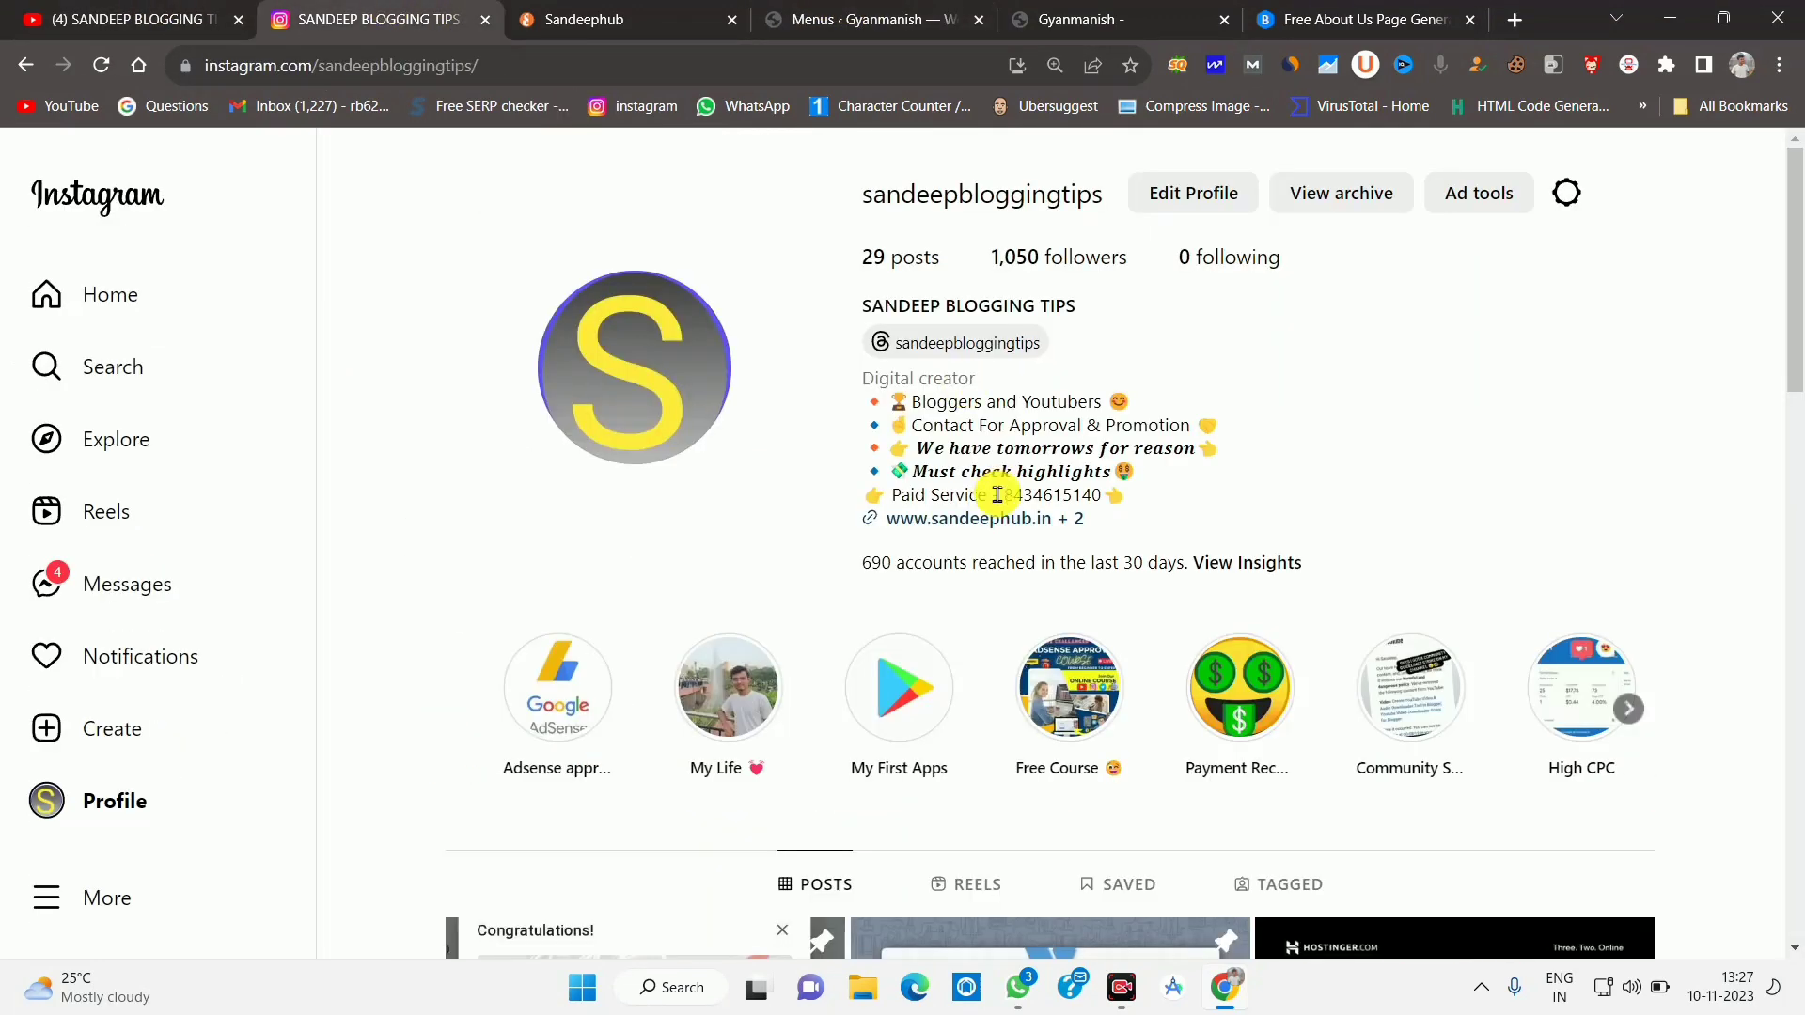
# Return to the YouTube channel page and look through its home section once more.
pyautogui.click(188, 9)
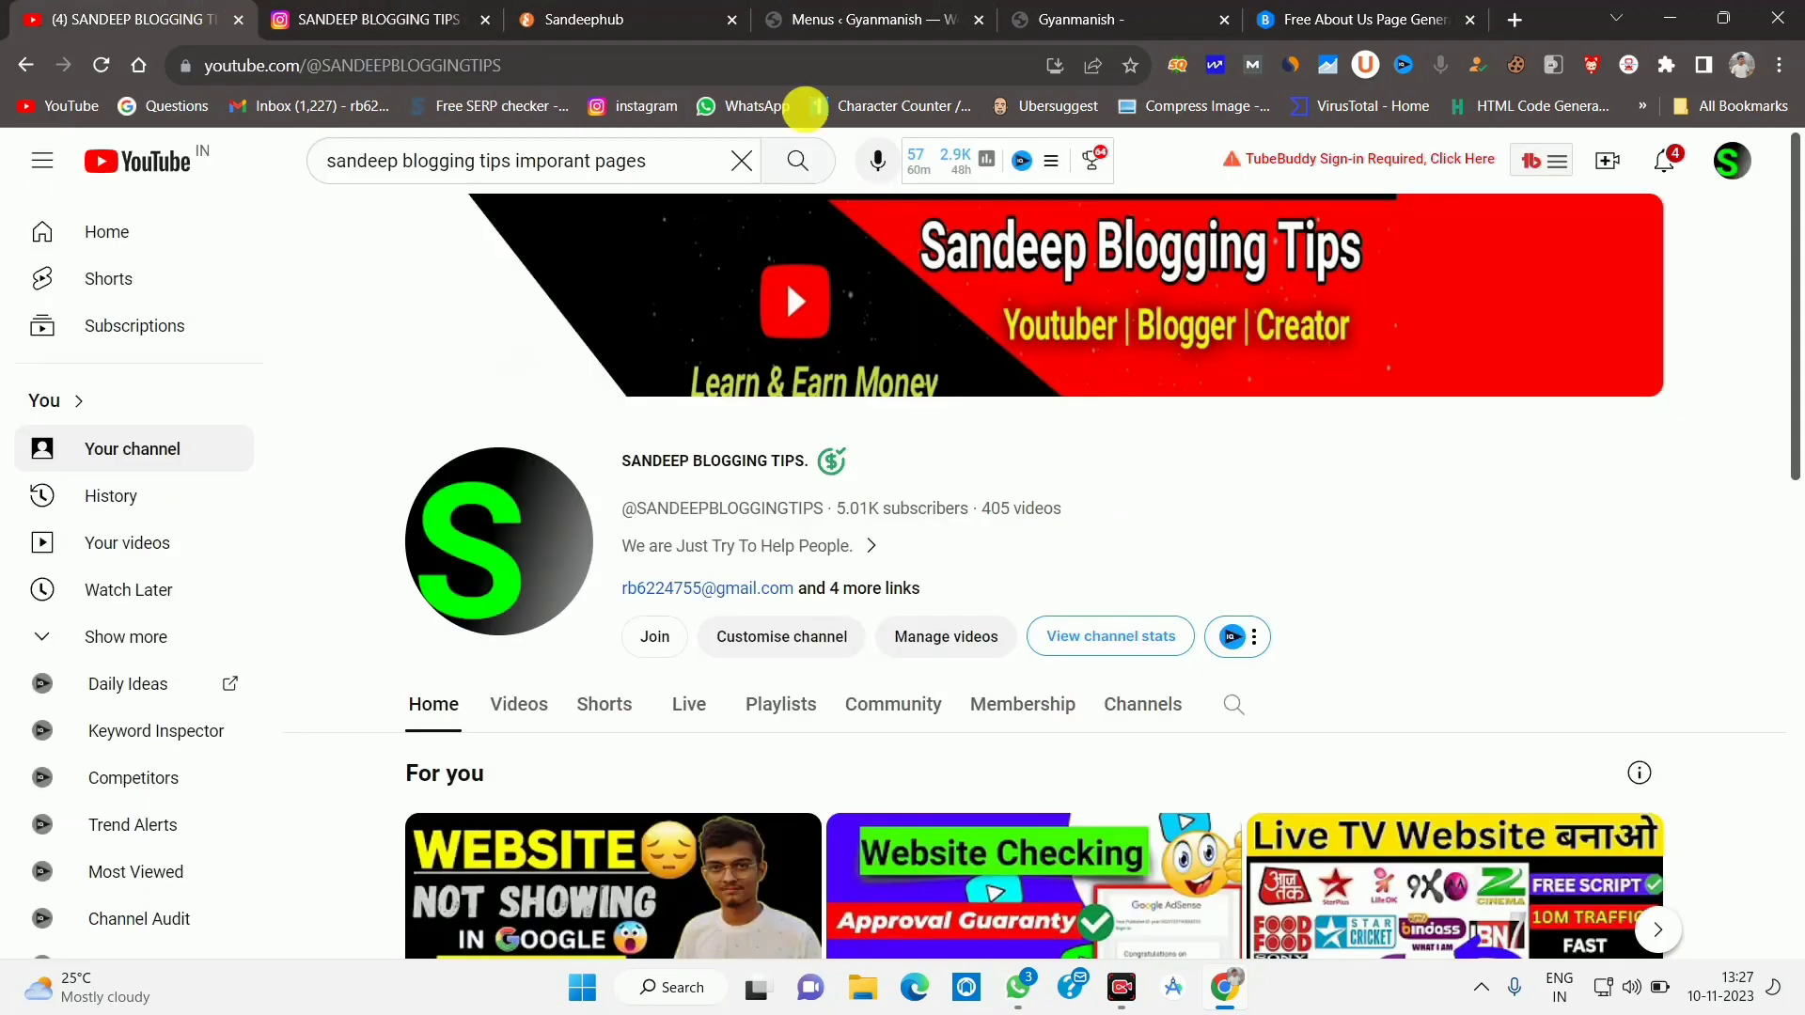
pyautogui.scroll(-10, 1246, 664)
pyautogui.scroll(10, 1237, 661)
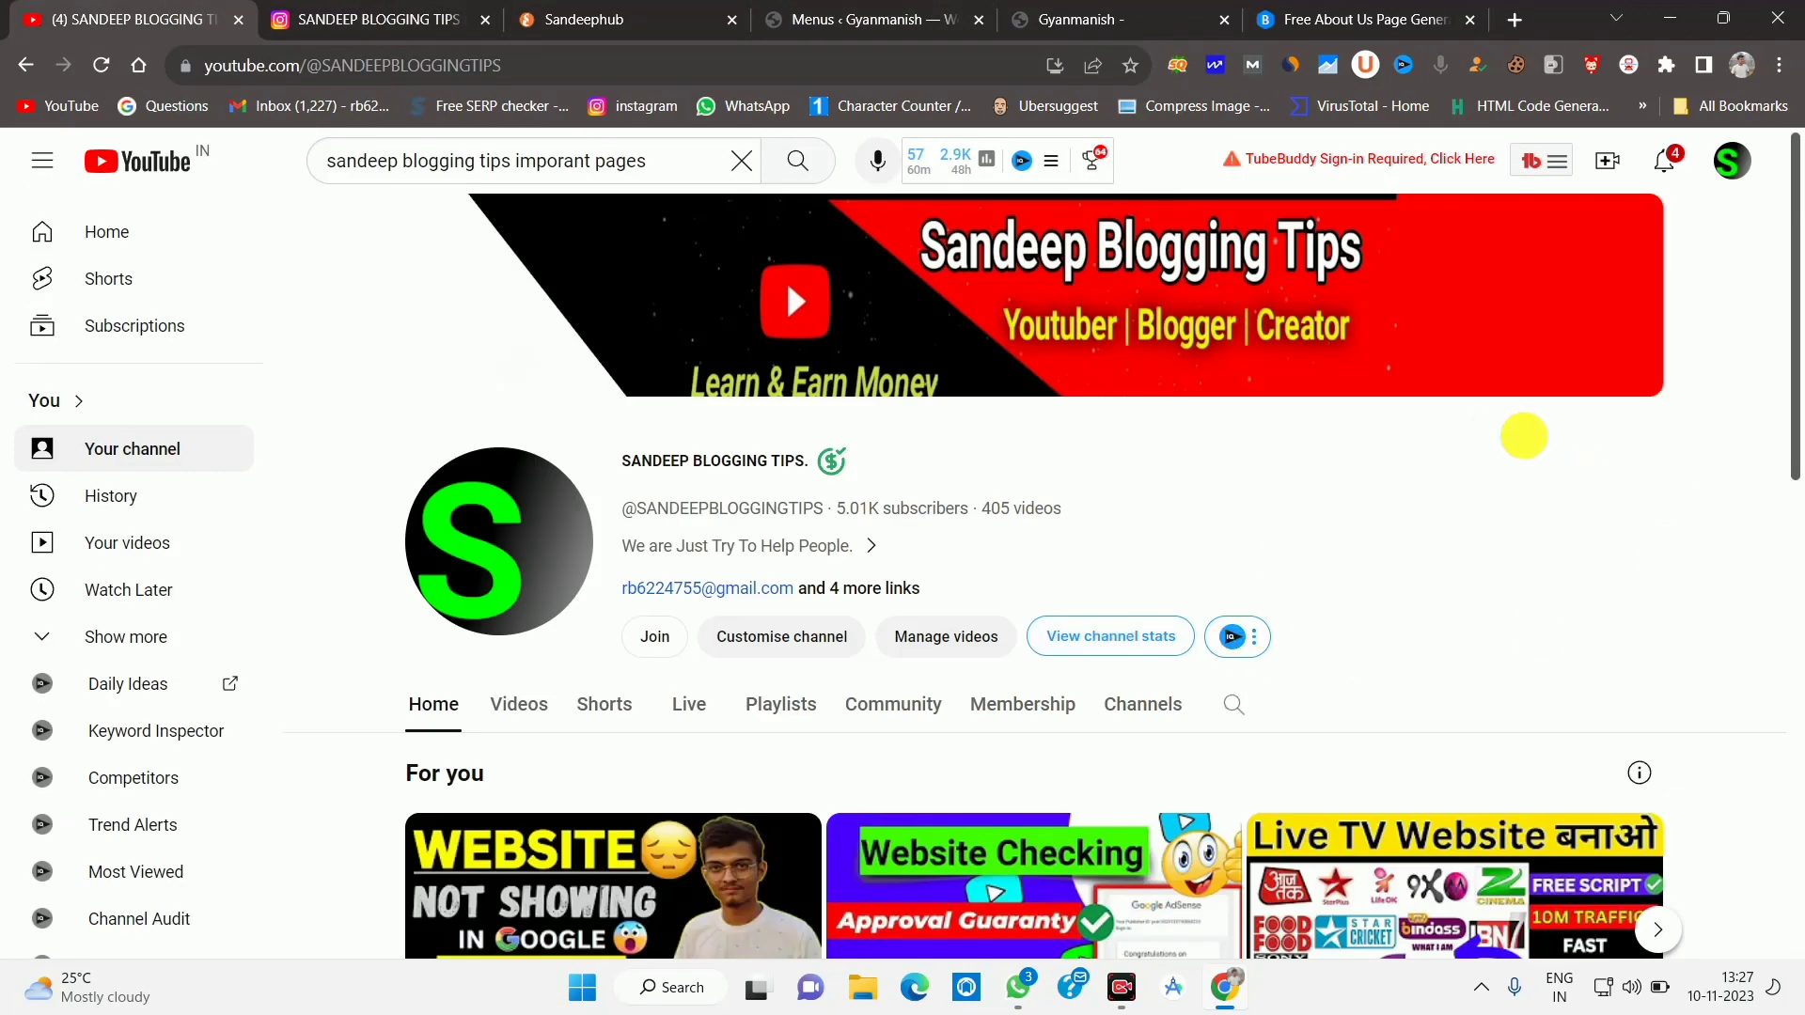